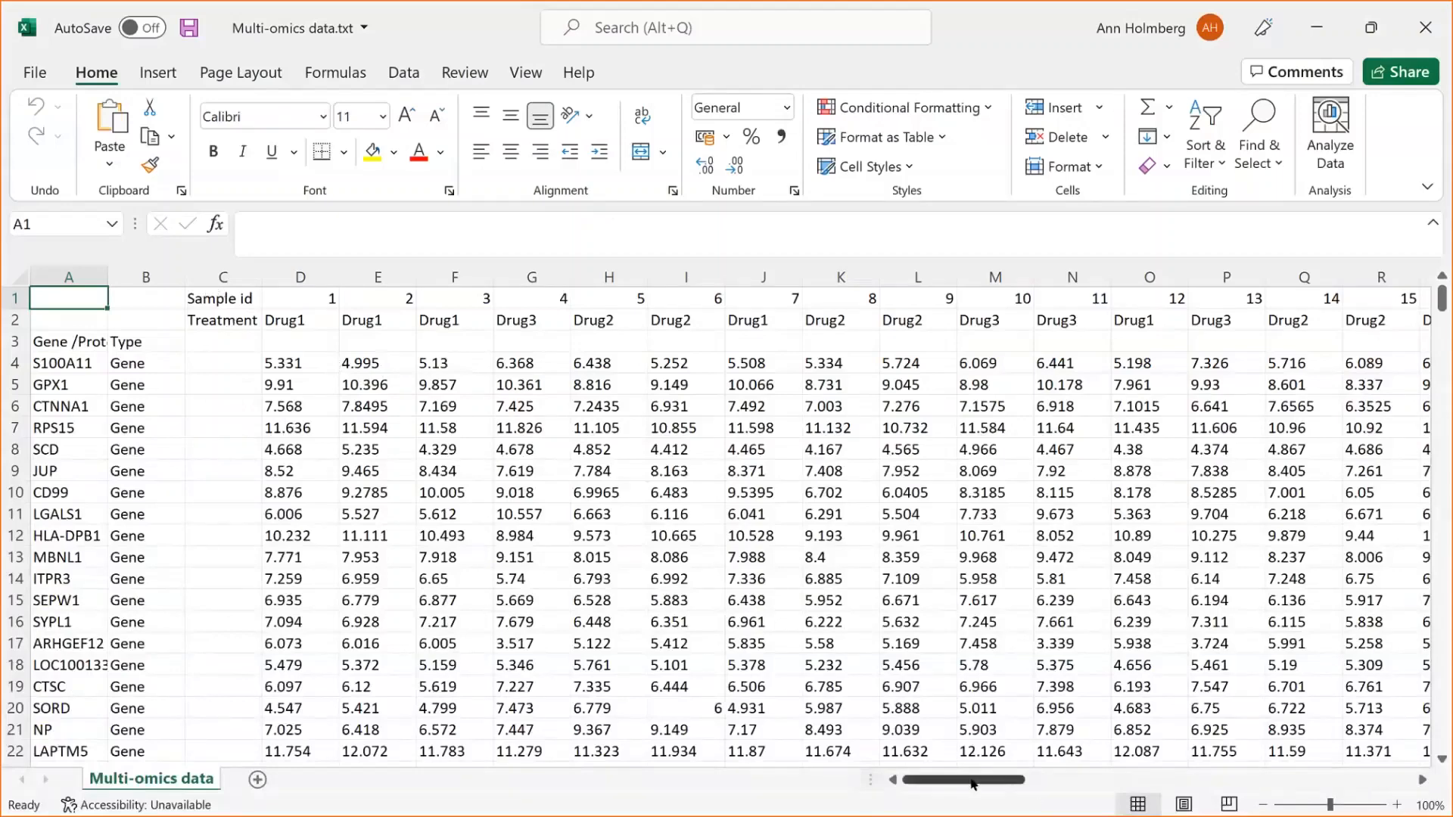
Examine the gene and protein rows of the multi-omics spreadsheet, and close it.
mouse_move(973, 784)
mouse_down()
mouse_move(1074, 789)
mouse_move(974, 807)
mouse_up()
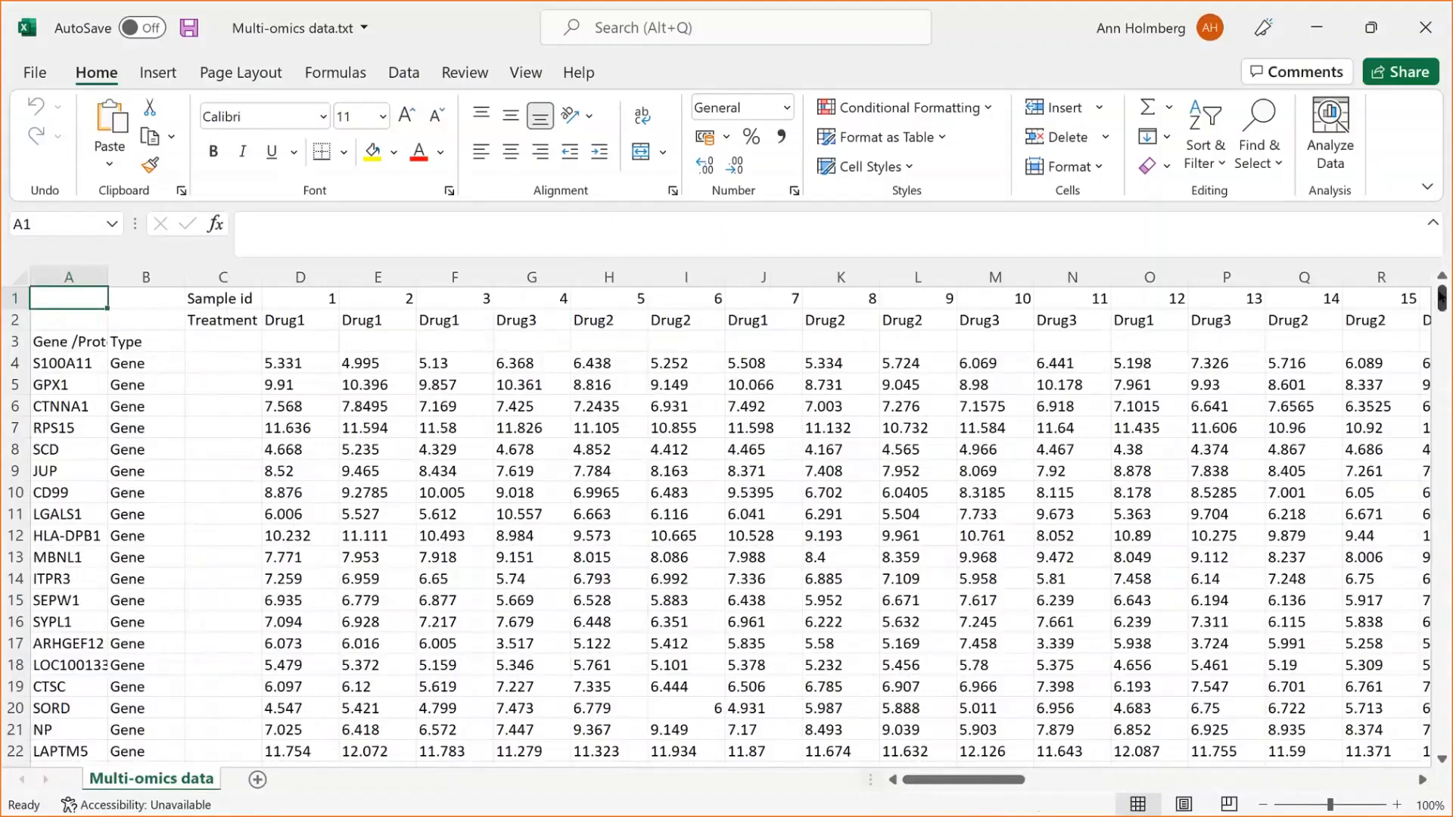
drag(1442, 297, 1442, 490)
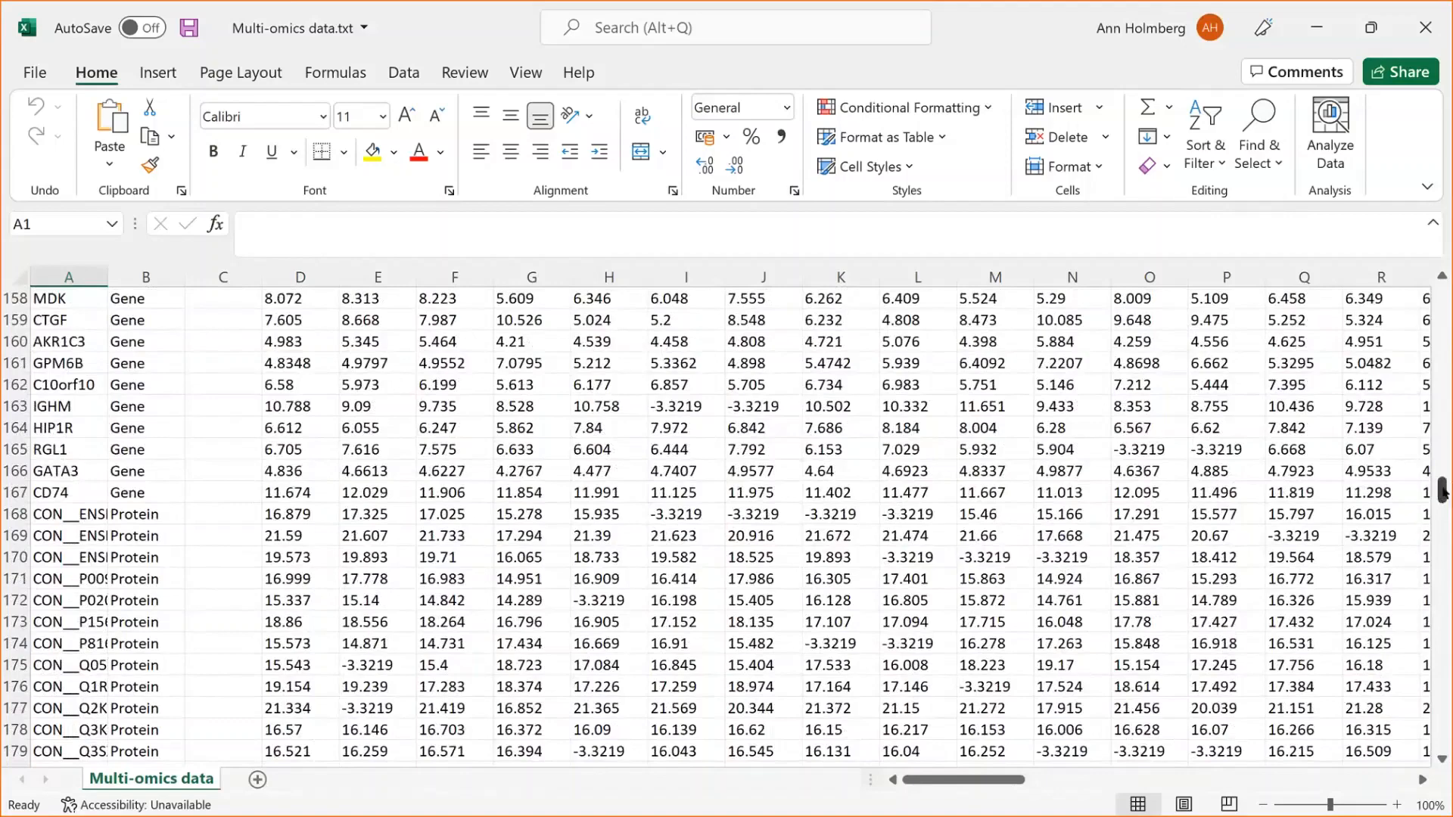
drag(1444, 491, 1443, 303)
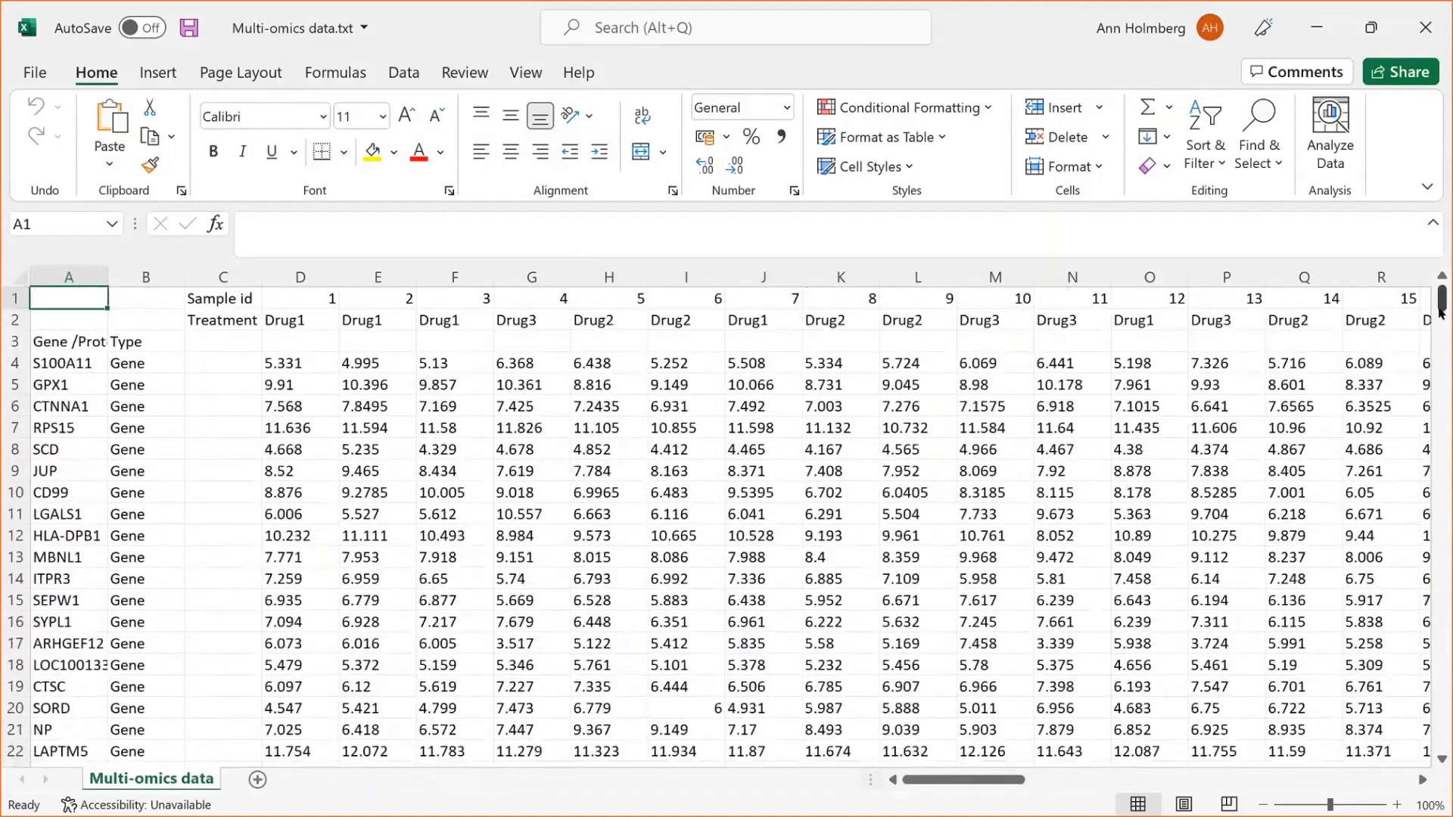
mouse_move(1442, 300)
mouse_down()
mouse_move(1434, 538)
mouse_move(1440, 300)
mouse_up()
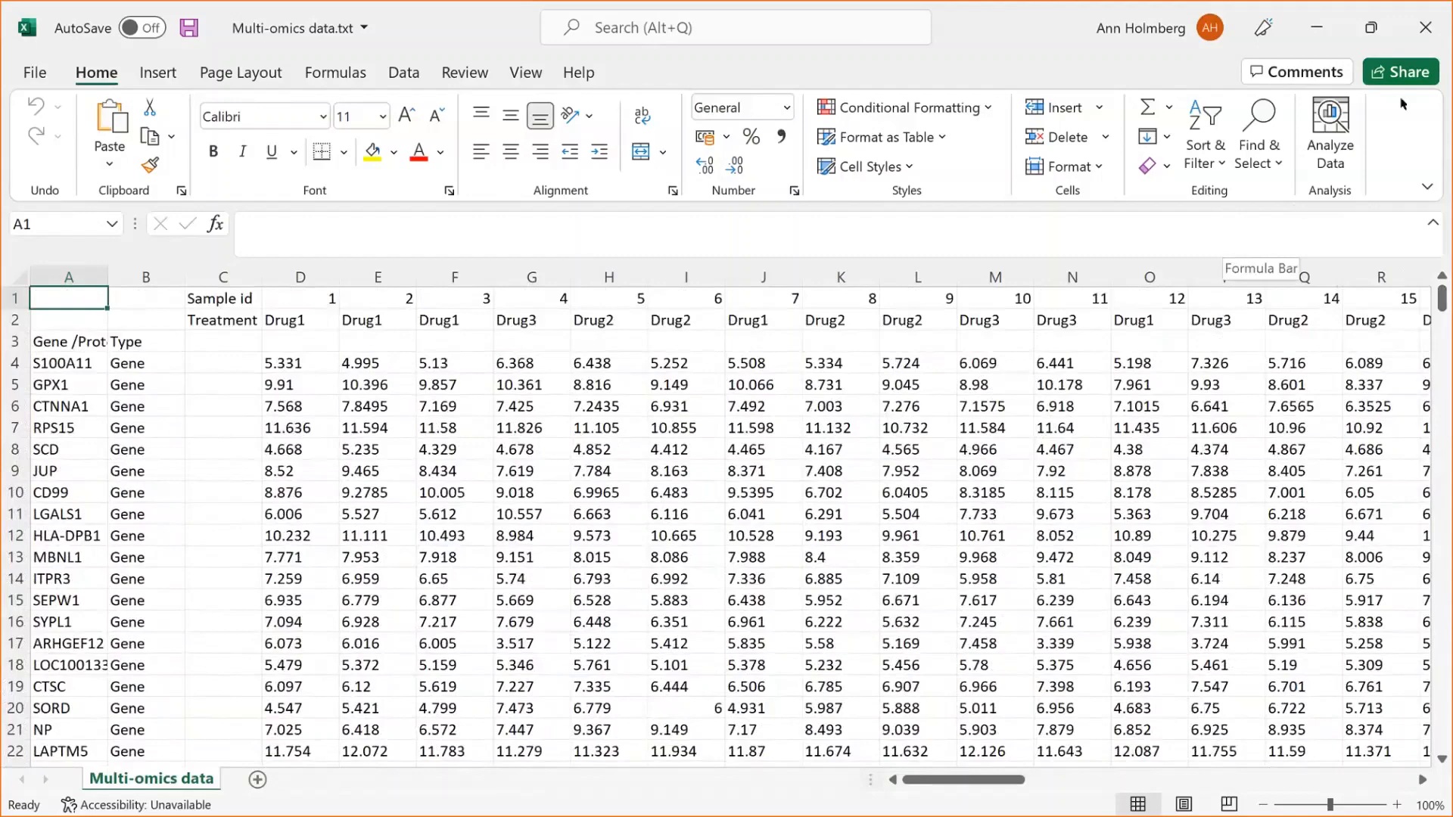
click(1426, 28)
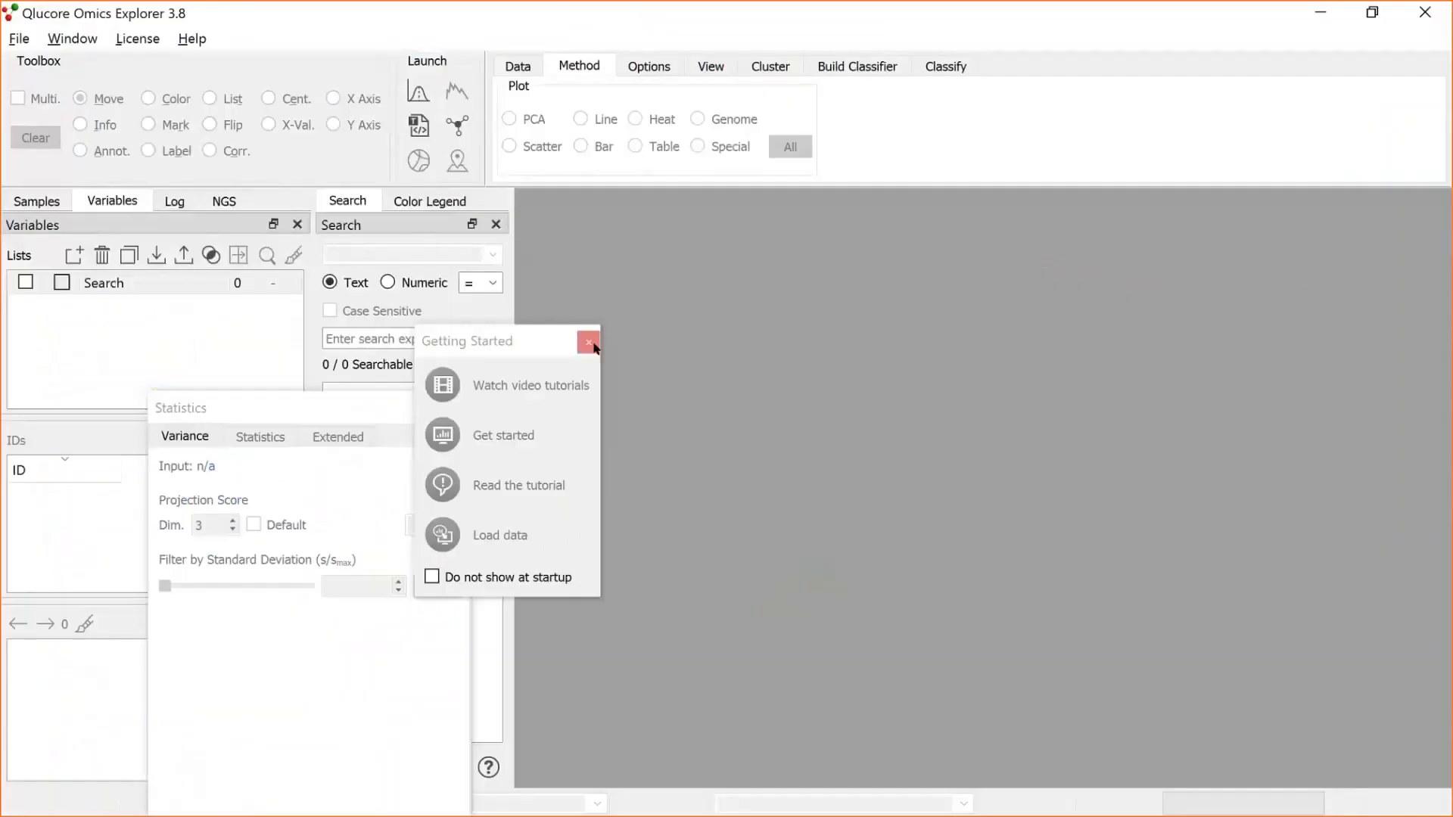
In Qlucore Omics Explorer, dismiss the Getting Started and Search windows and open Multi-omics data.txt with the import wizard.
click(587, 338)
click(496, 224)
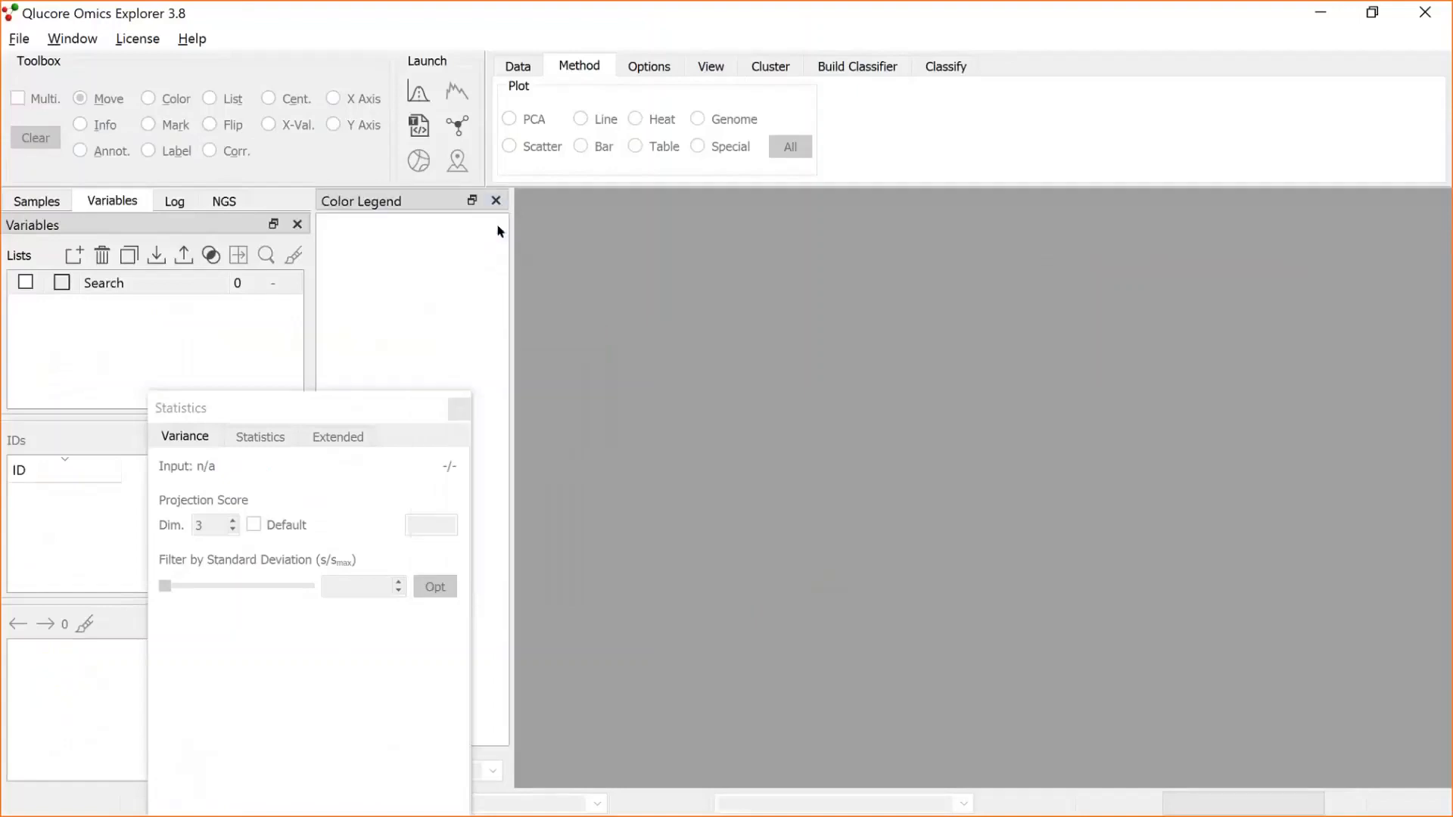
click(20, 40)
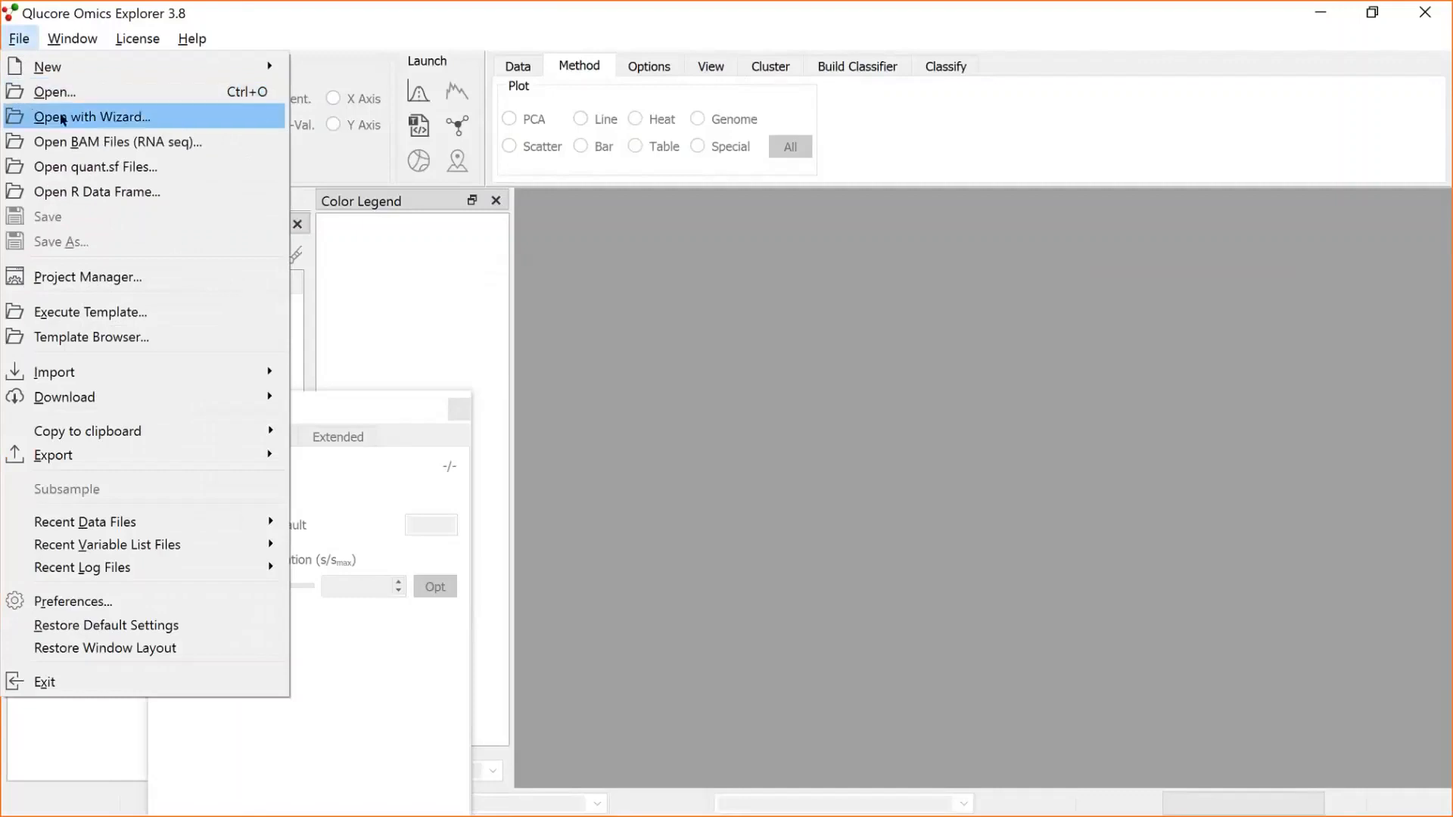
click(78, 118)
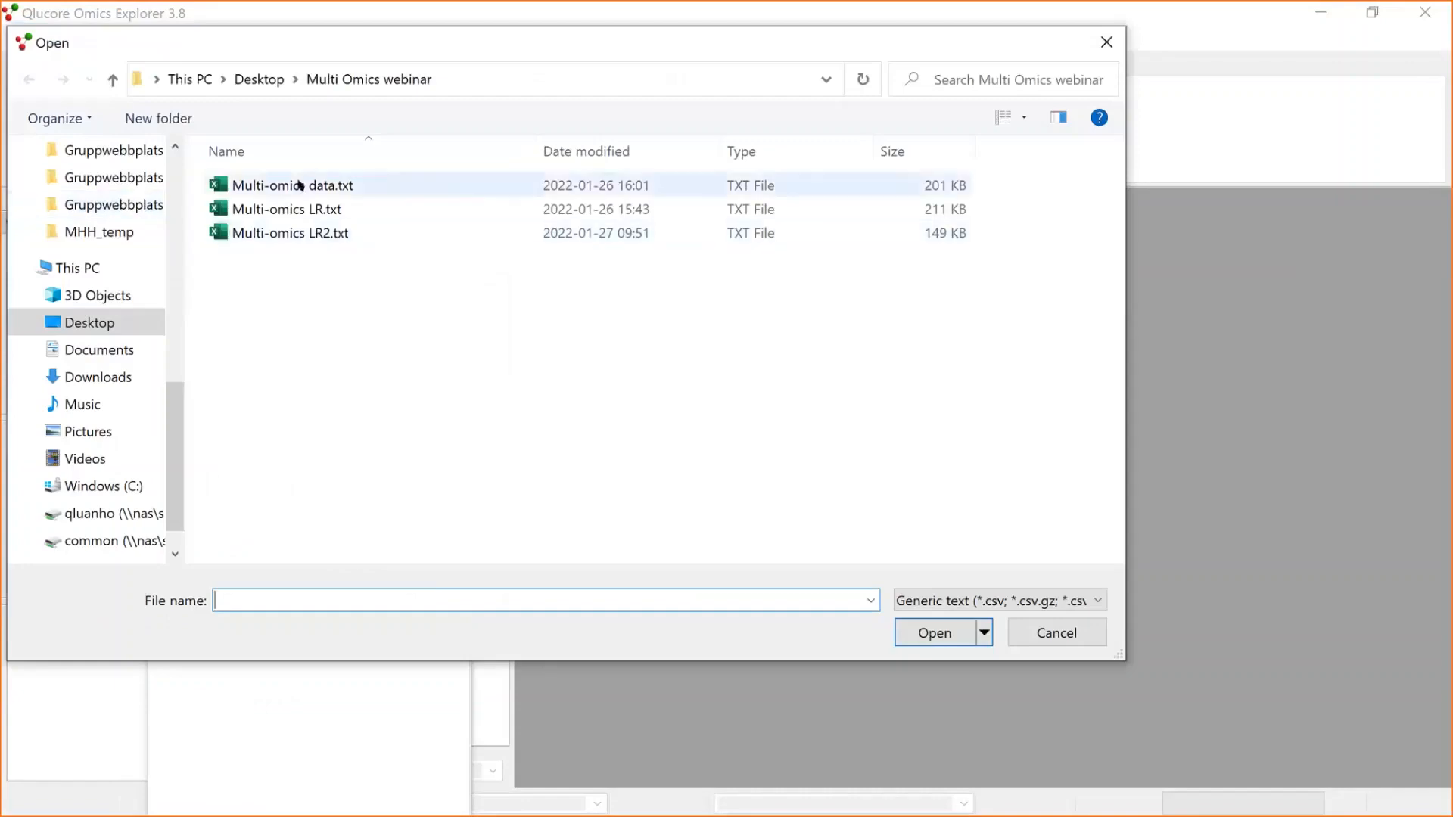
click(317, 184)
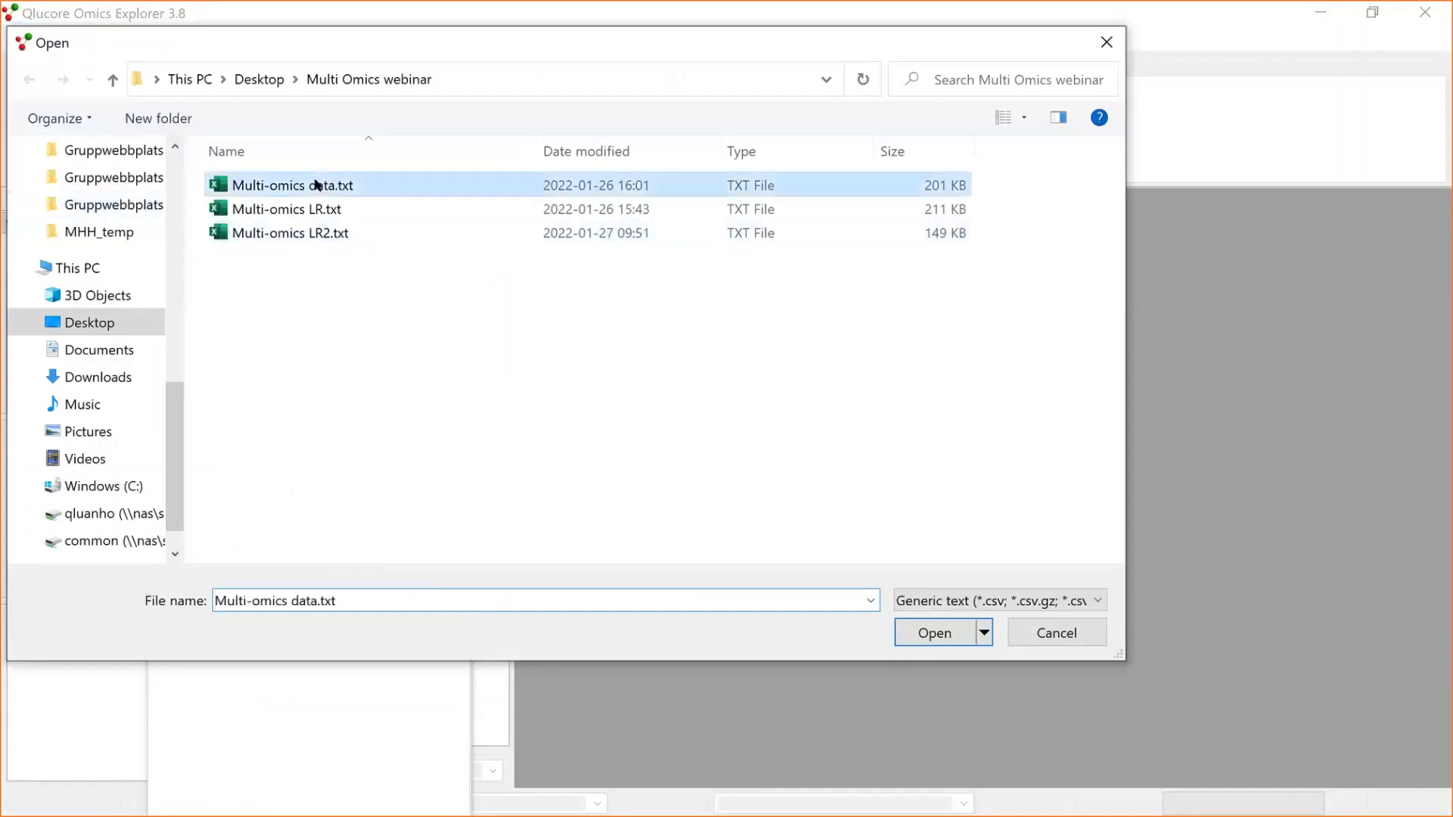
double_click(317, 185)
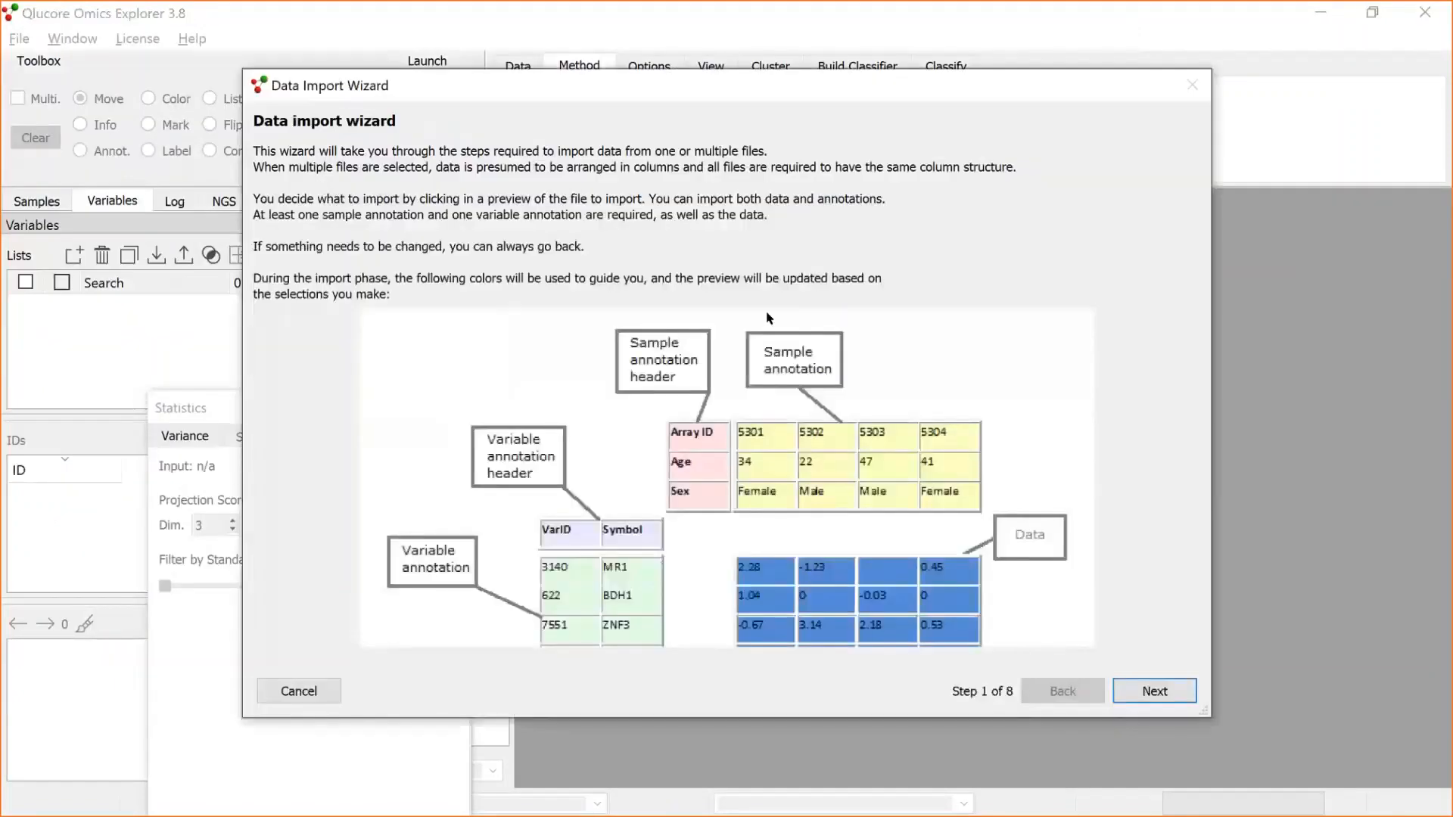
Accept the import settings: not a raw count matrix, tab separator, and rows treated as variables.
click(1160, 694)
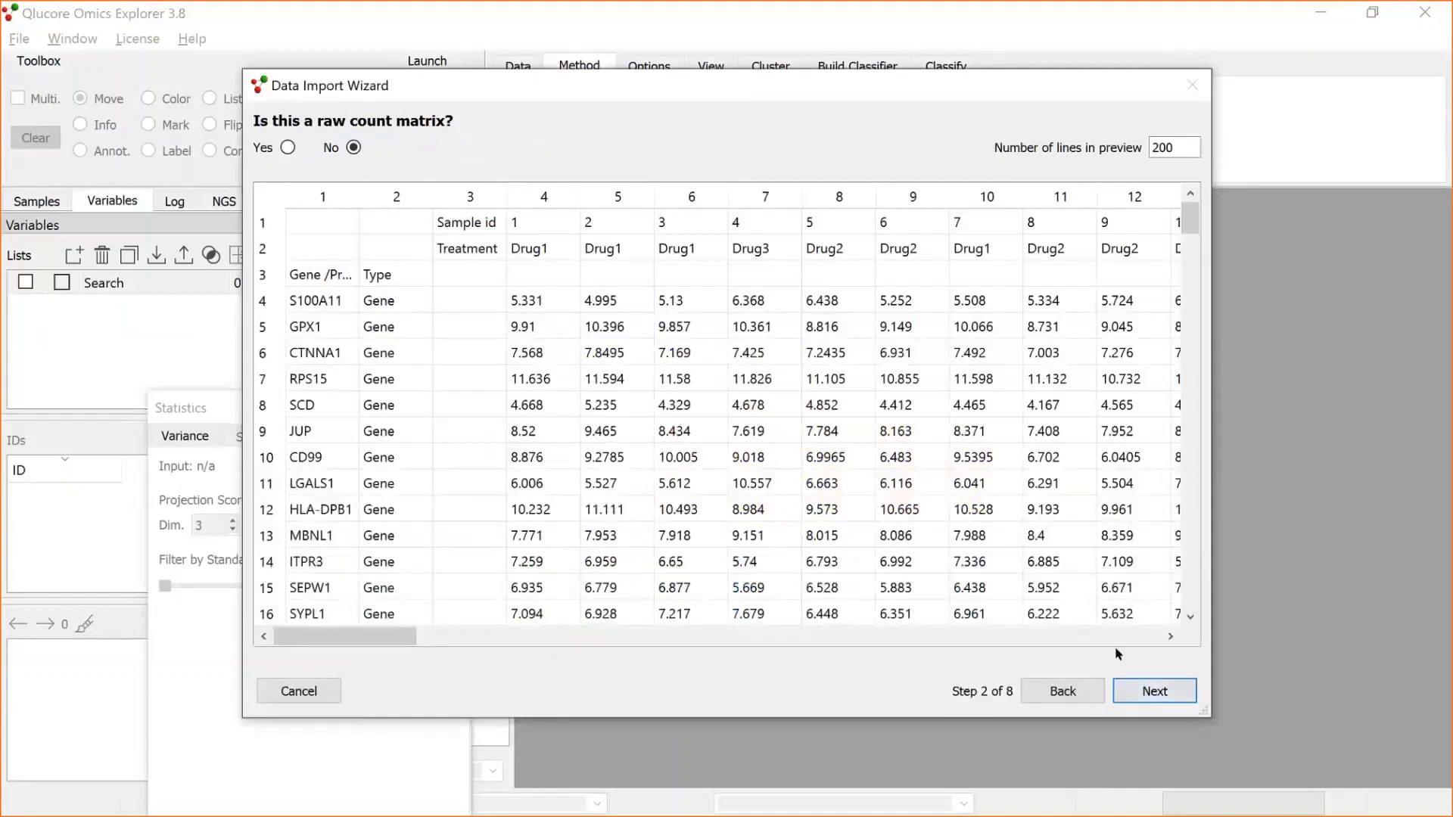
click(1163, 692)
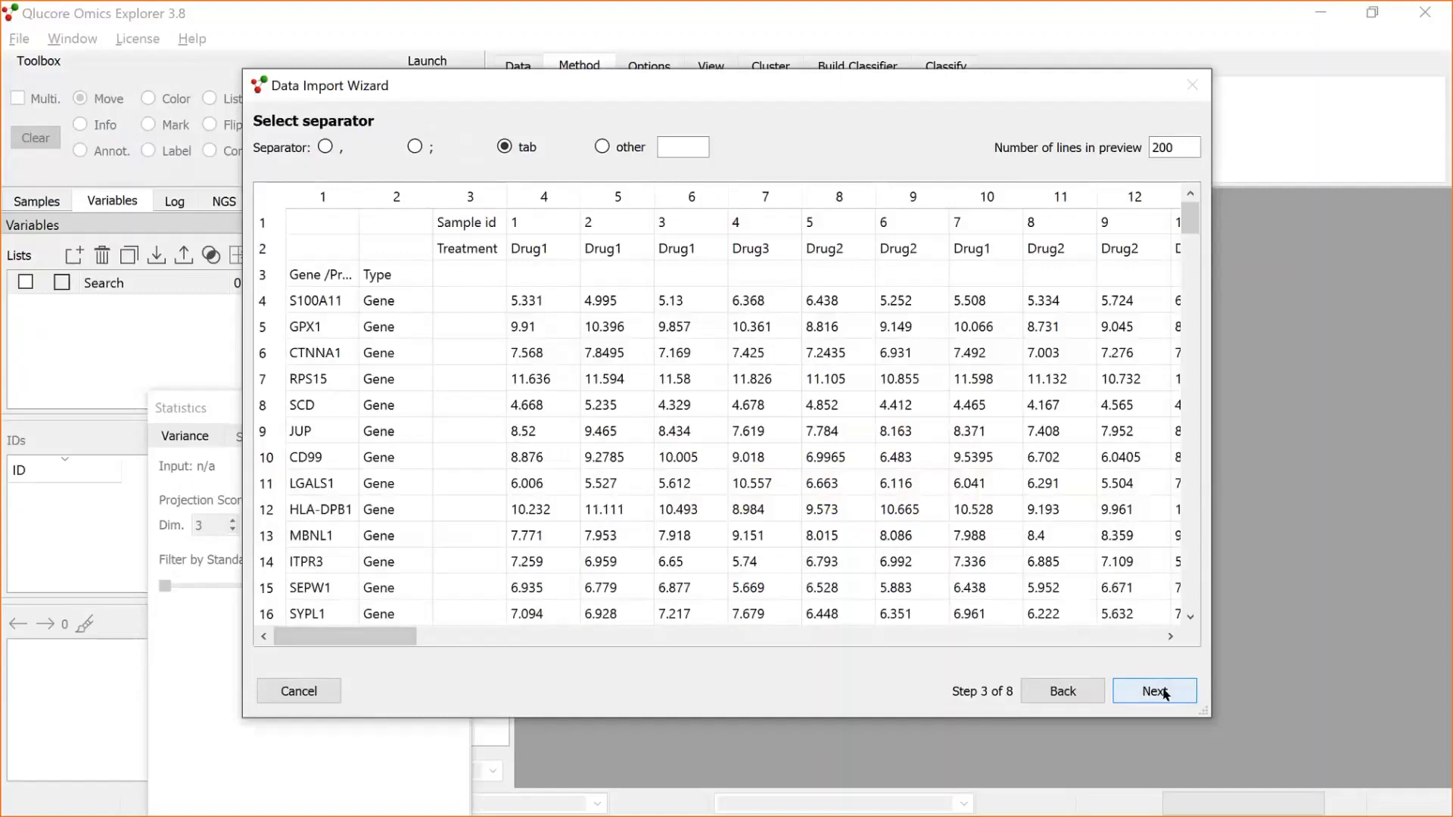
click(1163, 692)
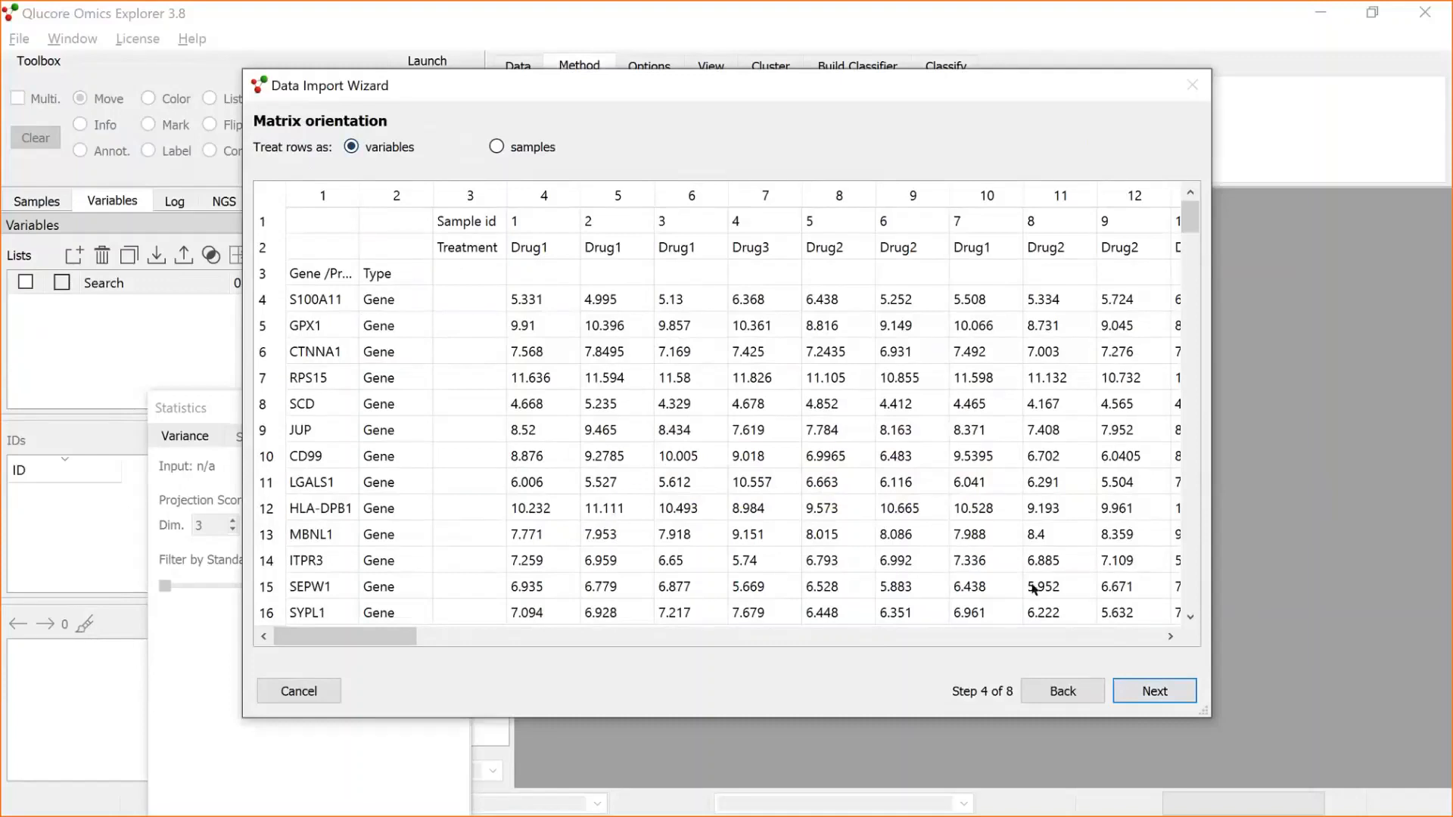
click(1151, 695)
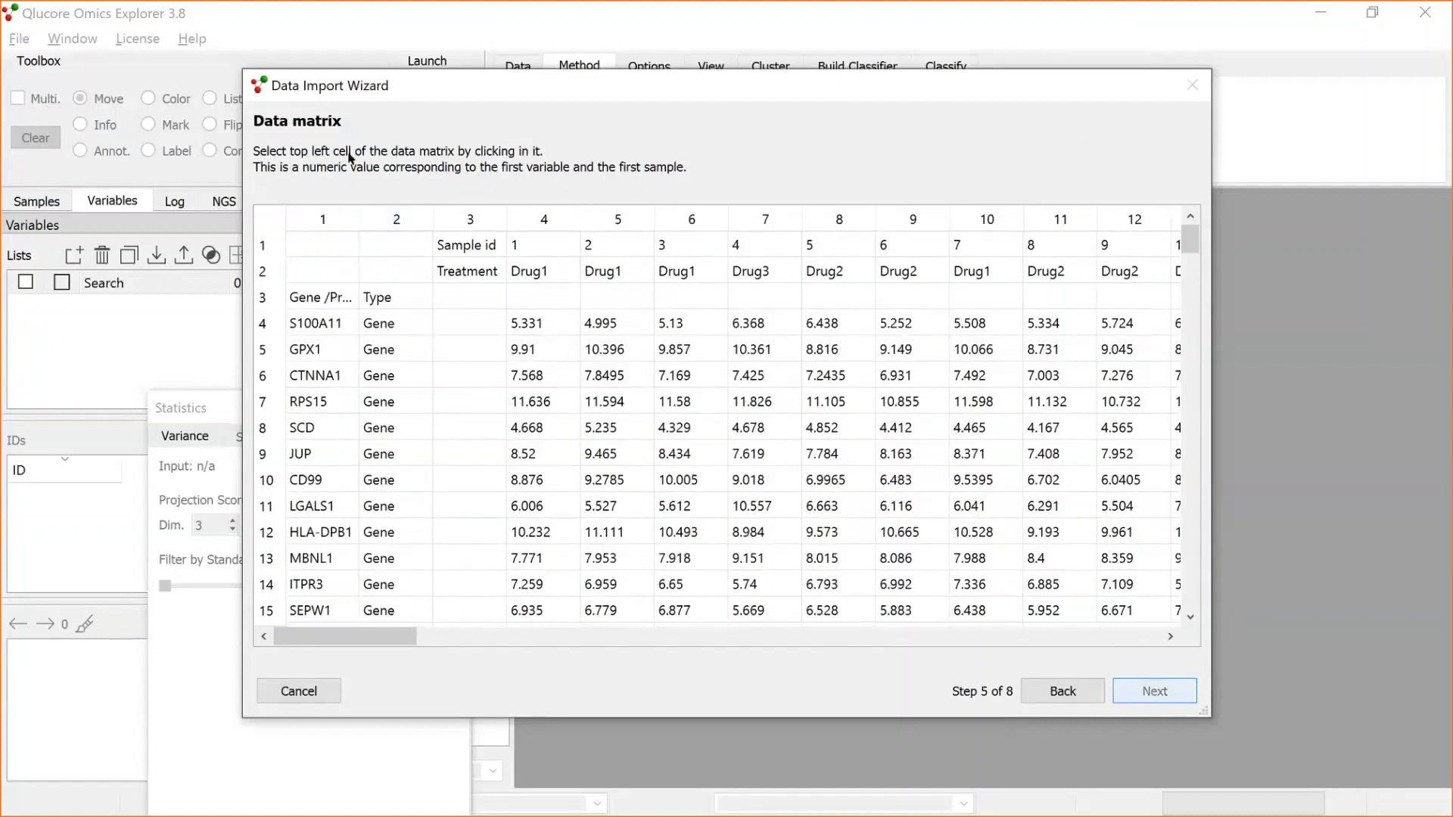
Define the data matrix from row 4, column 4 through the last sample in column 75.
click(557, 325)
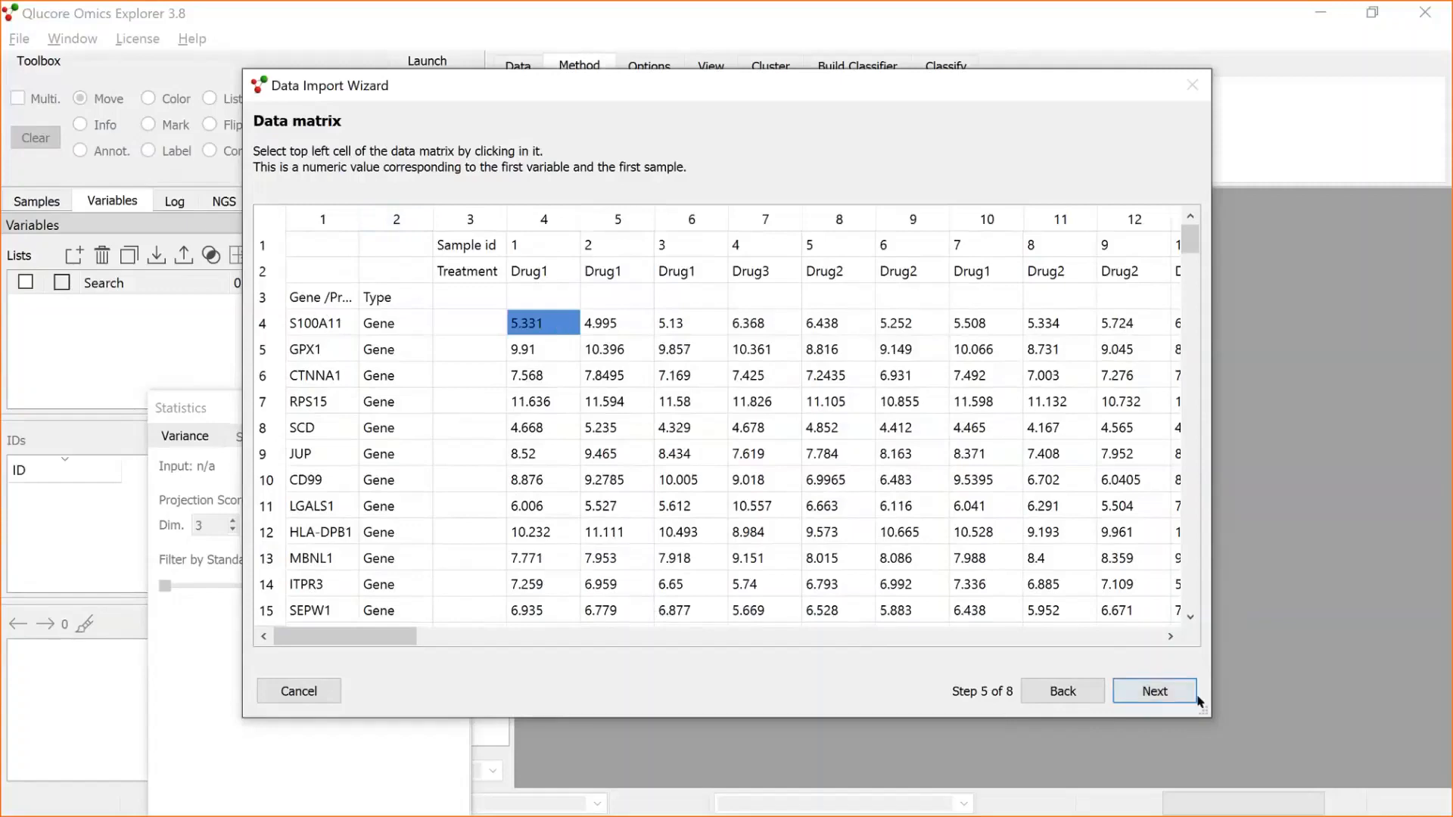
click(1155, 691)
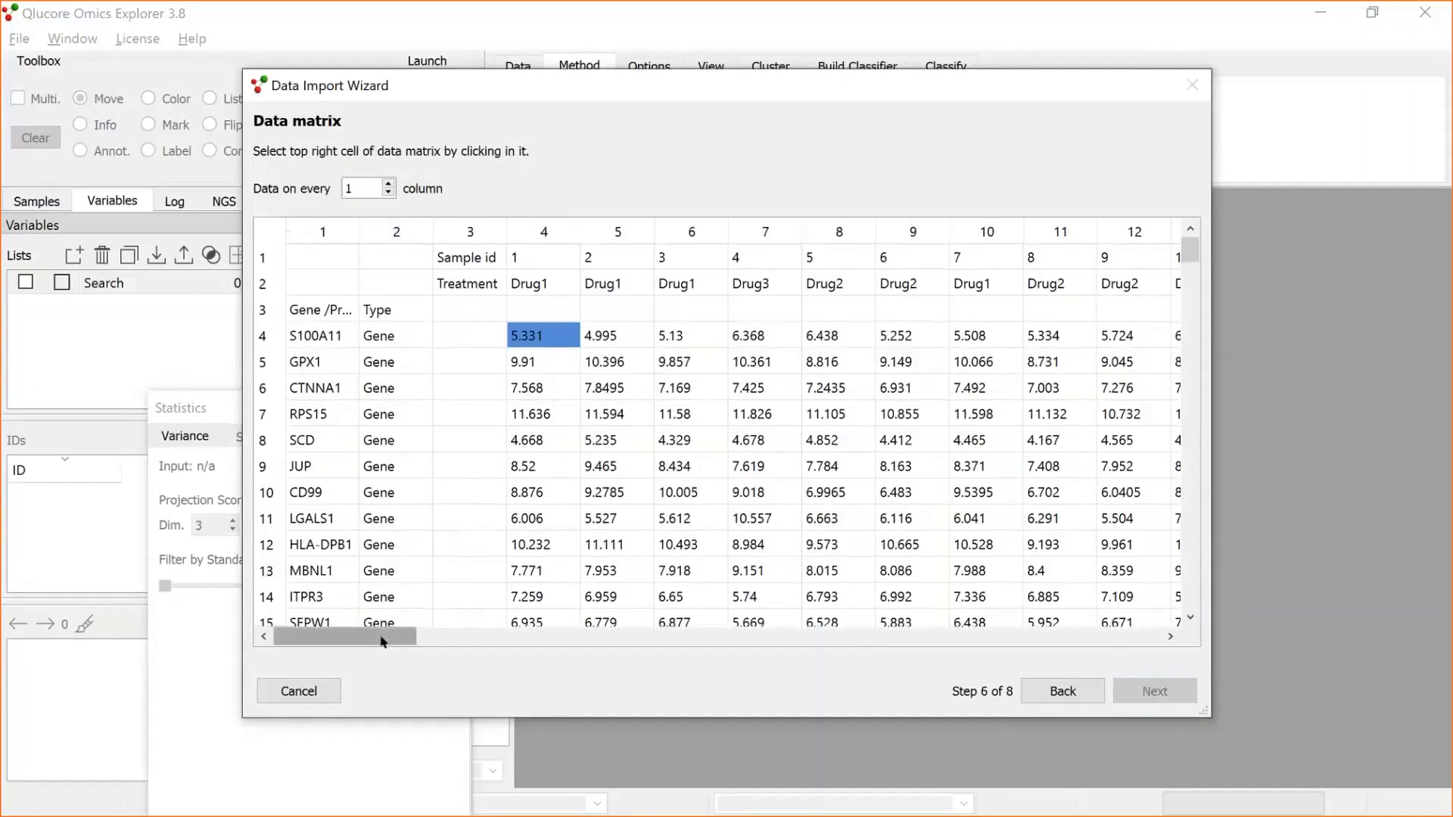
drag(382, 642, 1128, 642)
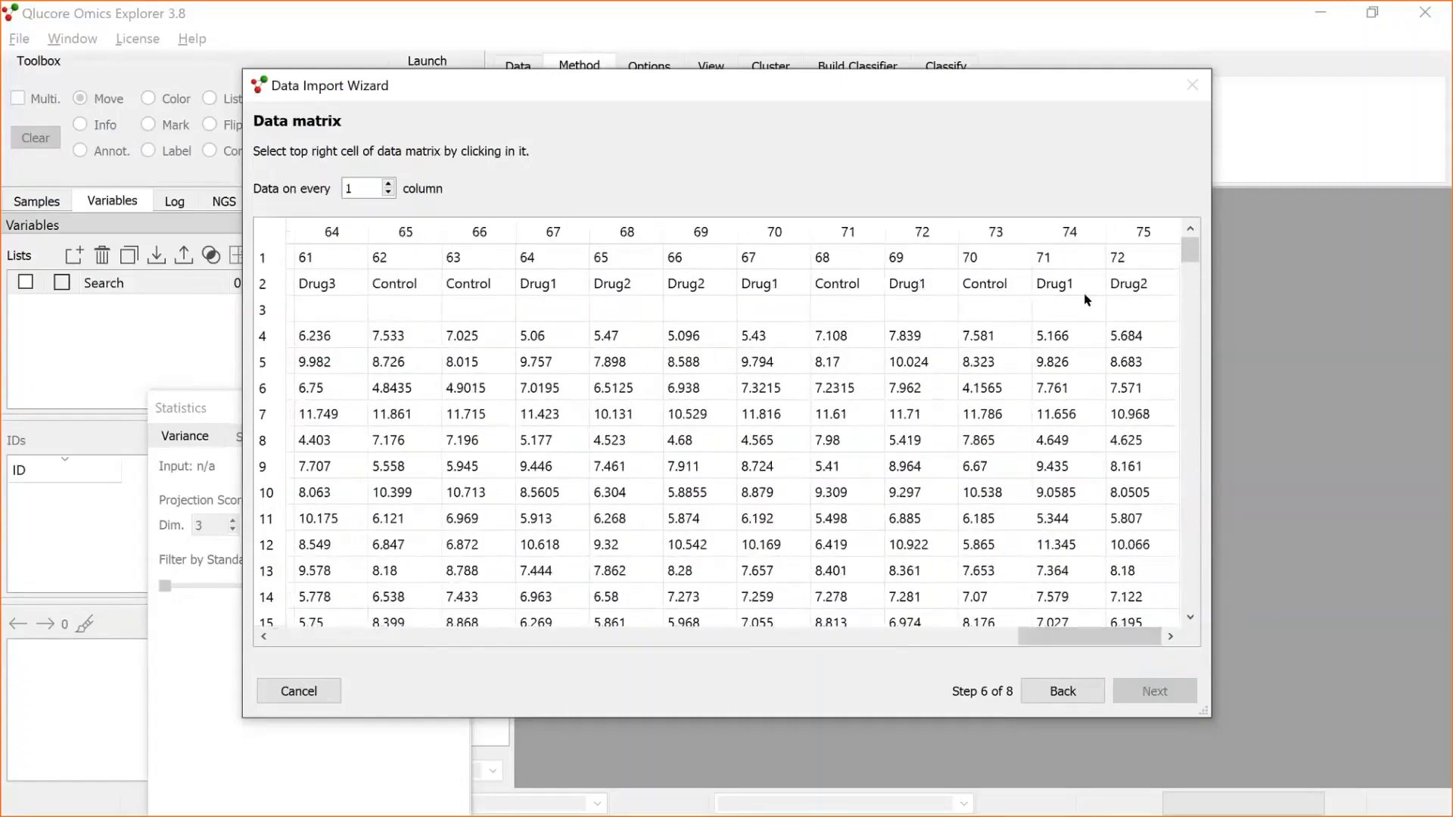
click(1137, 336)
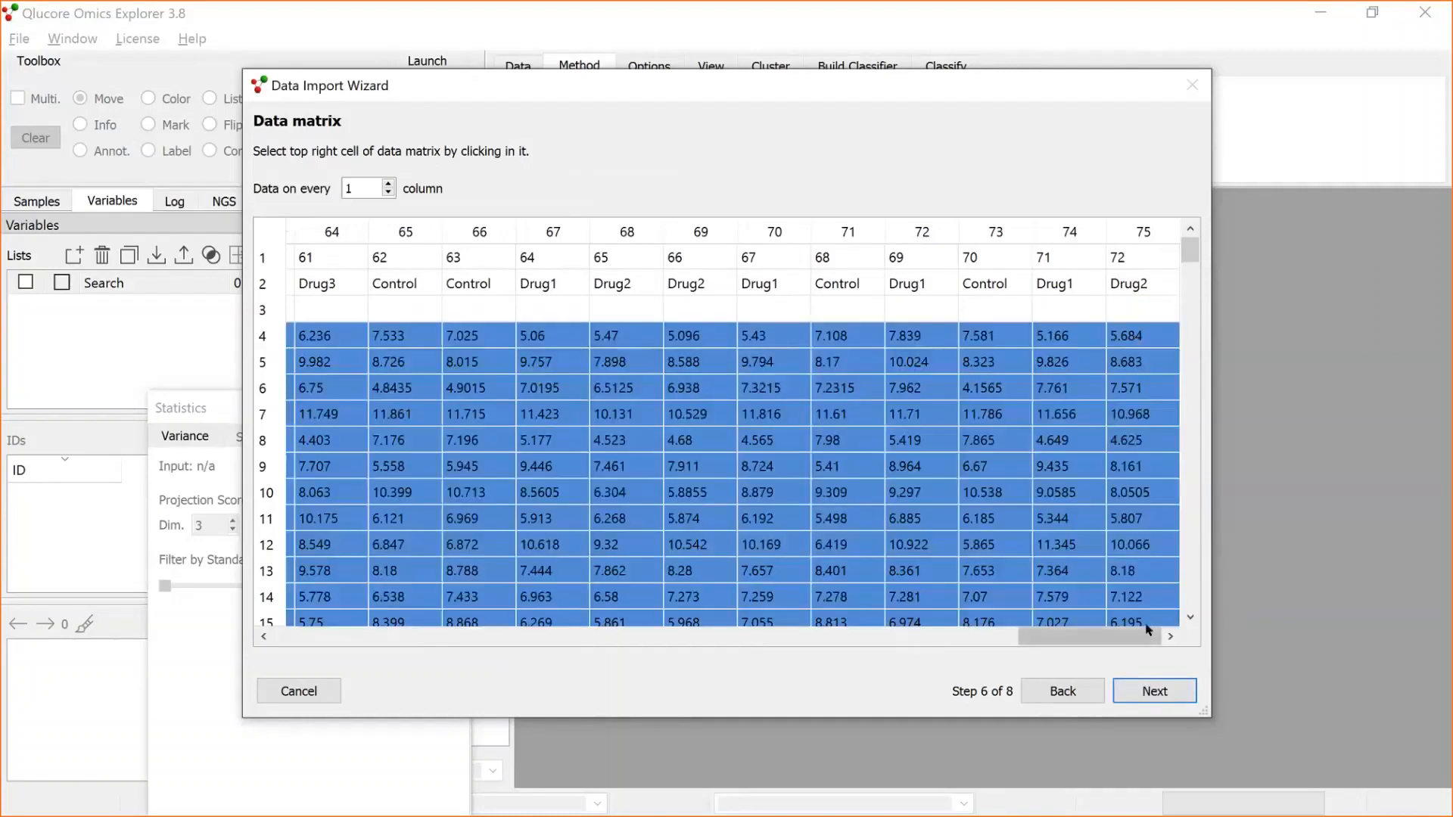
click(1152, 691)
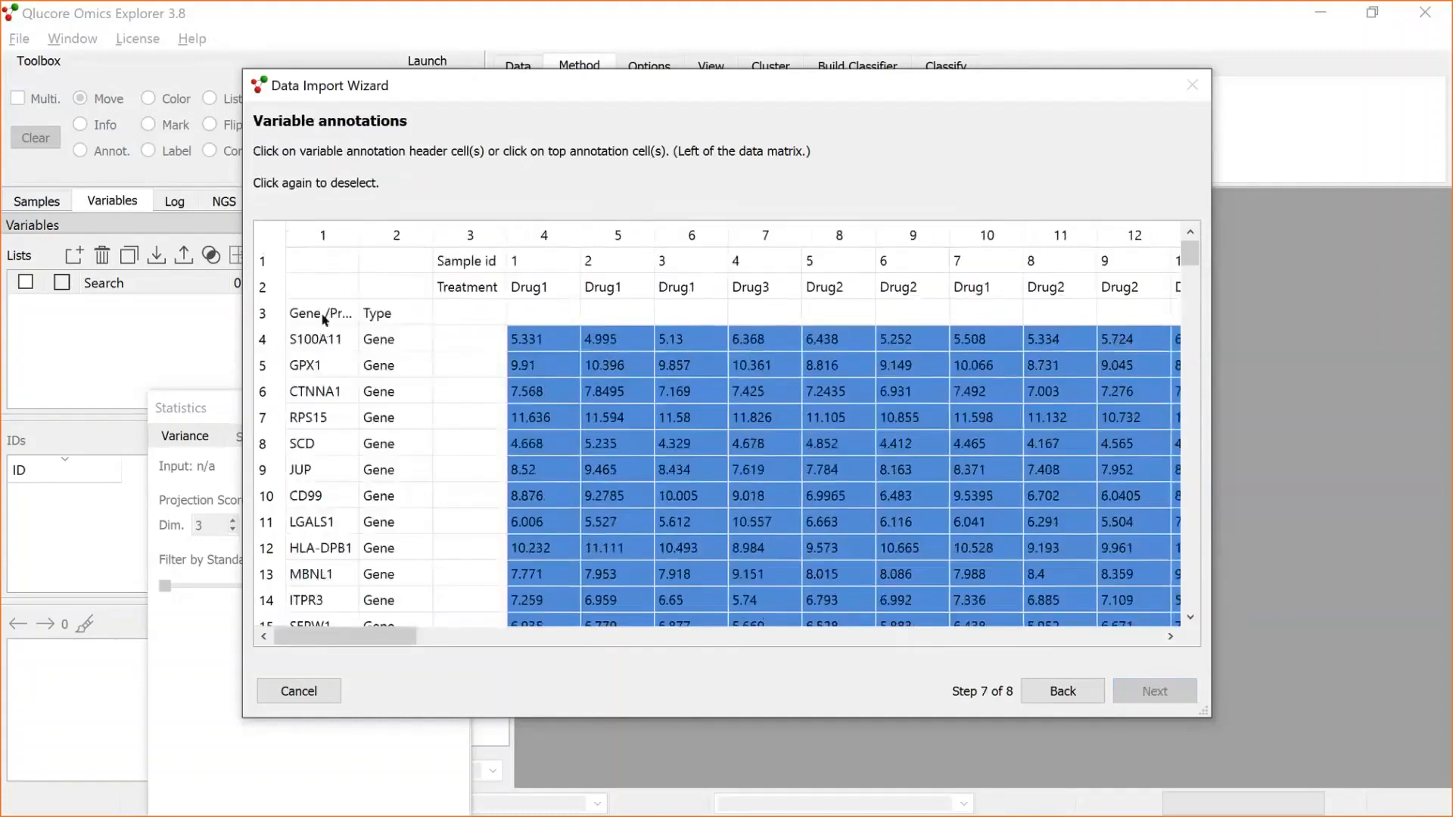
Mark the Gene/Protein and Type columns as variable annotations for the import.
click(326, 312)
click(397, 313)
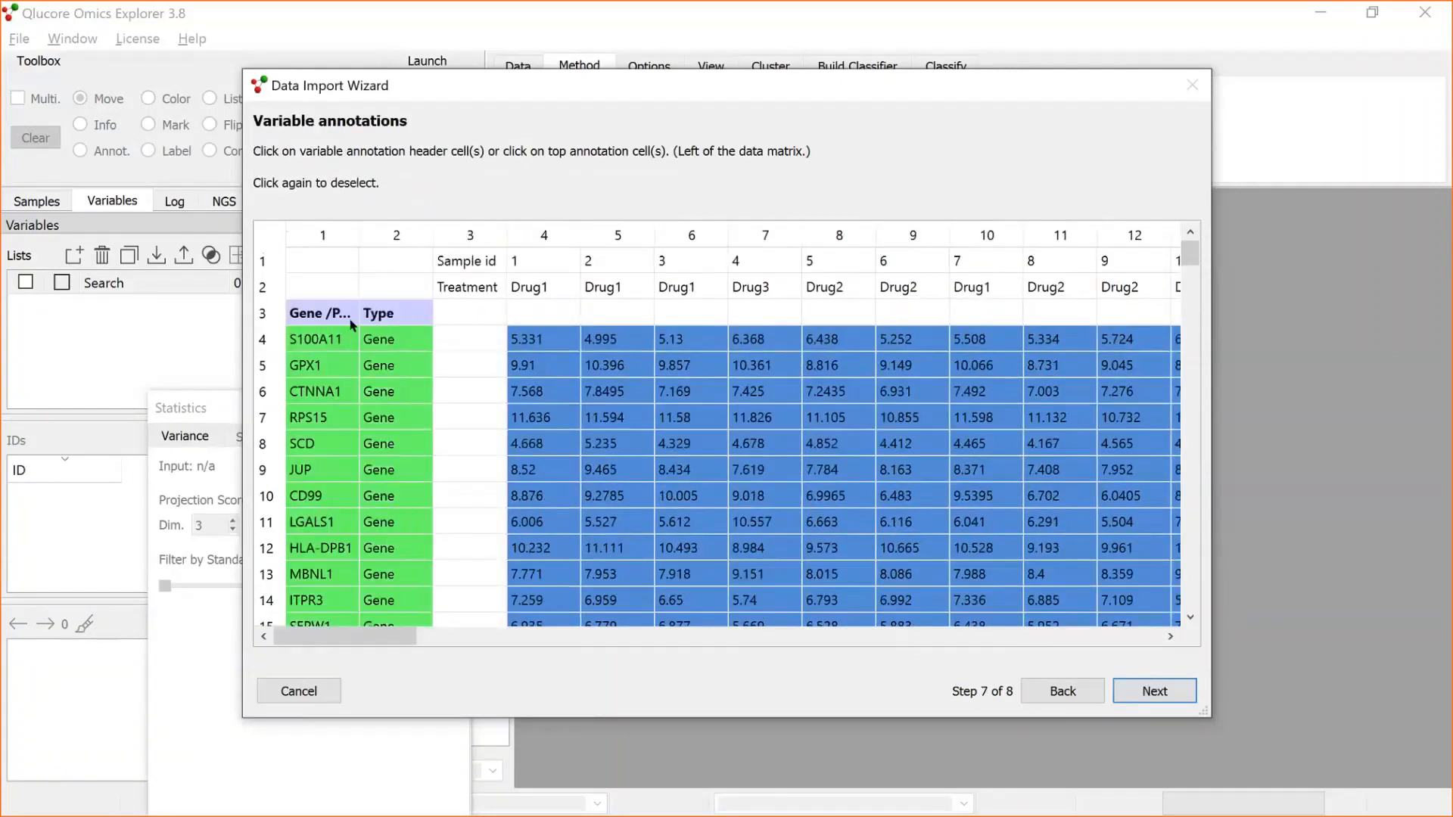
click(1152, 691)
Mark the Sample id and Treatment rows as sample annotations and finish the import.
click(454, 265)
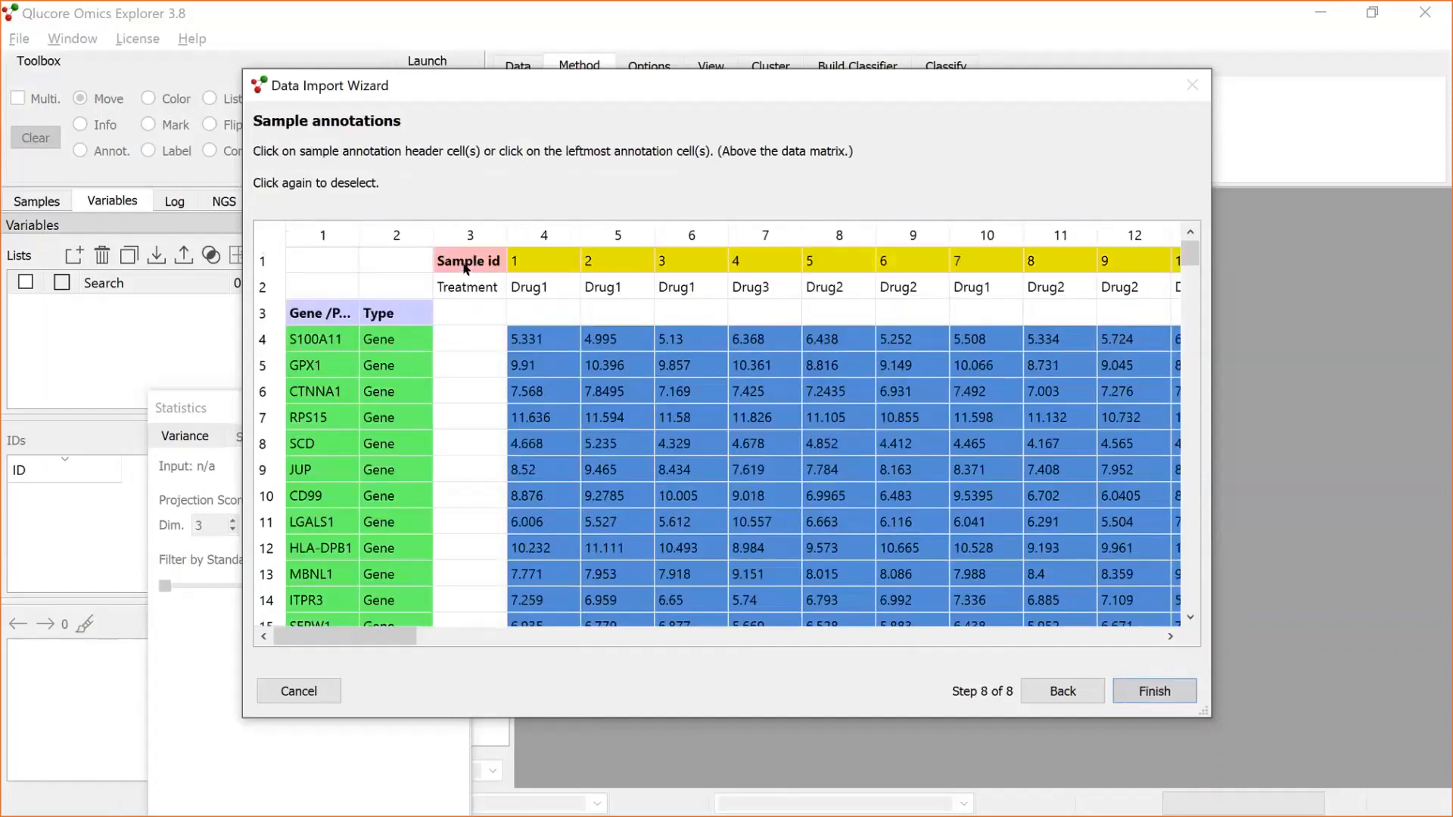
click(542, 288)
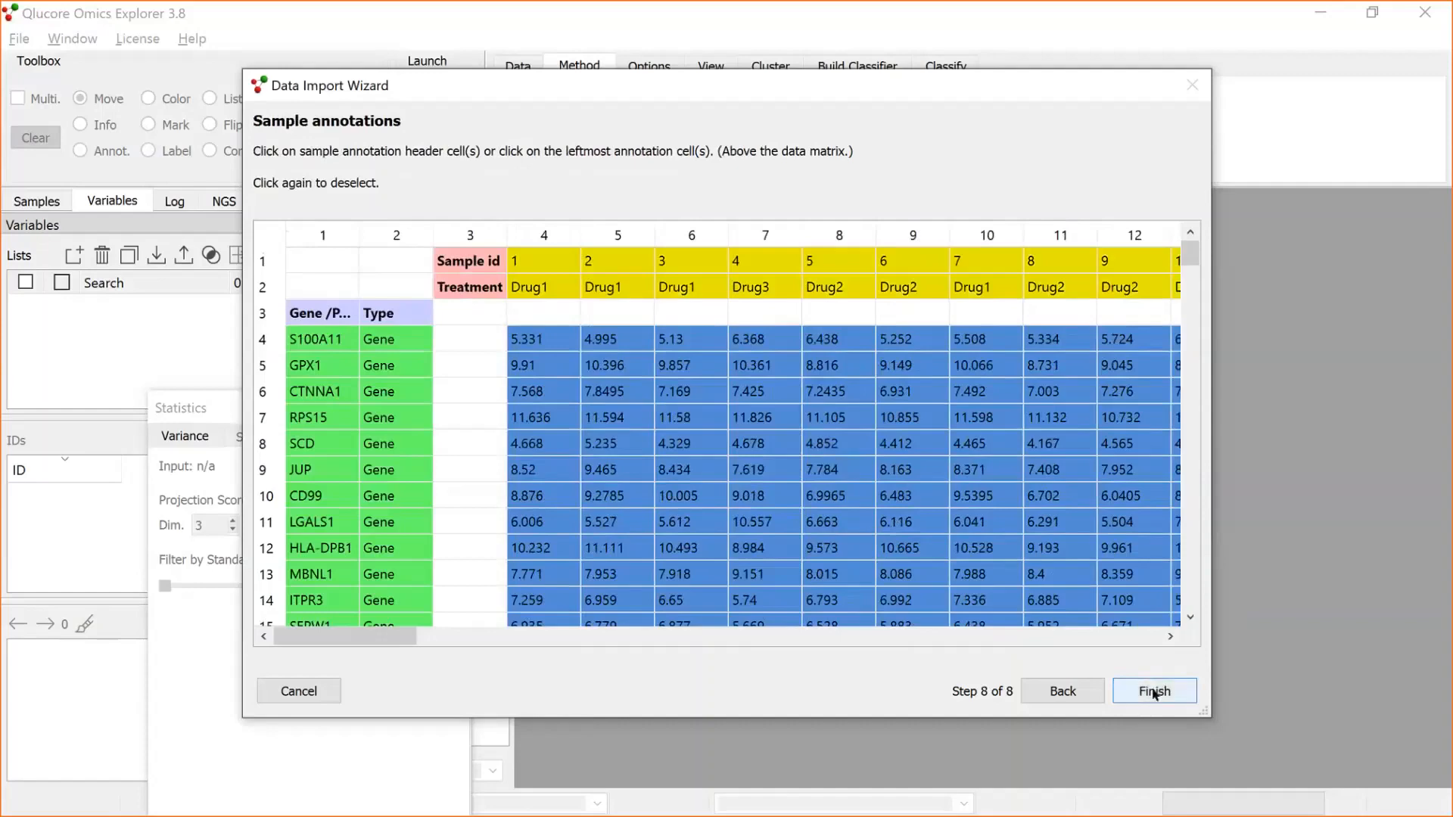
click(1153, 692)
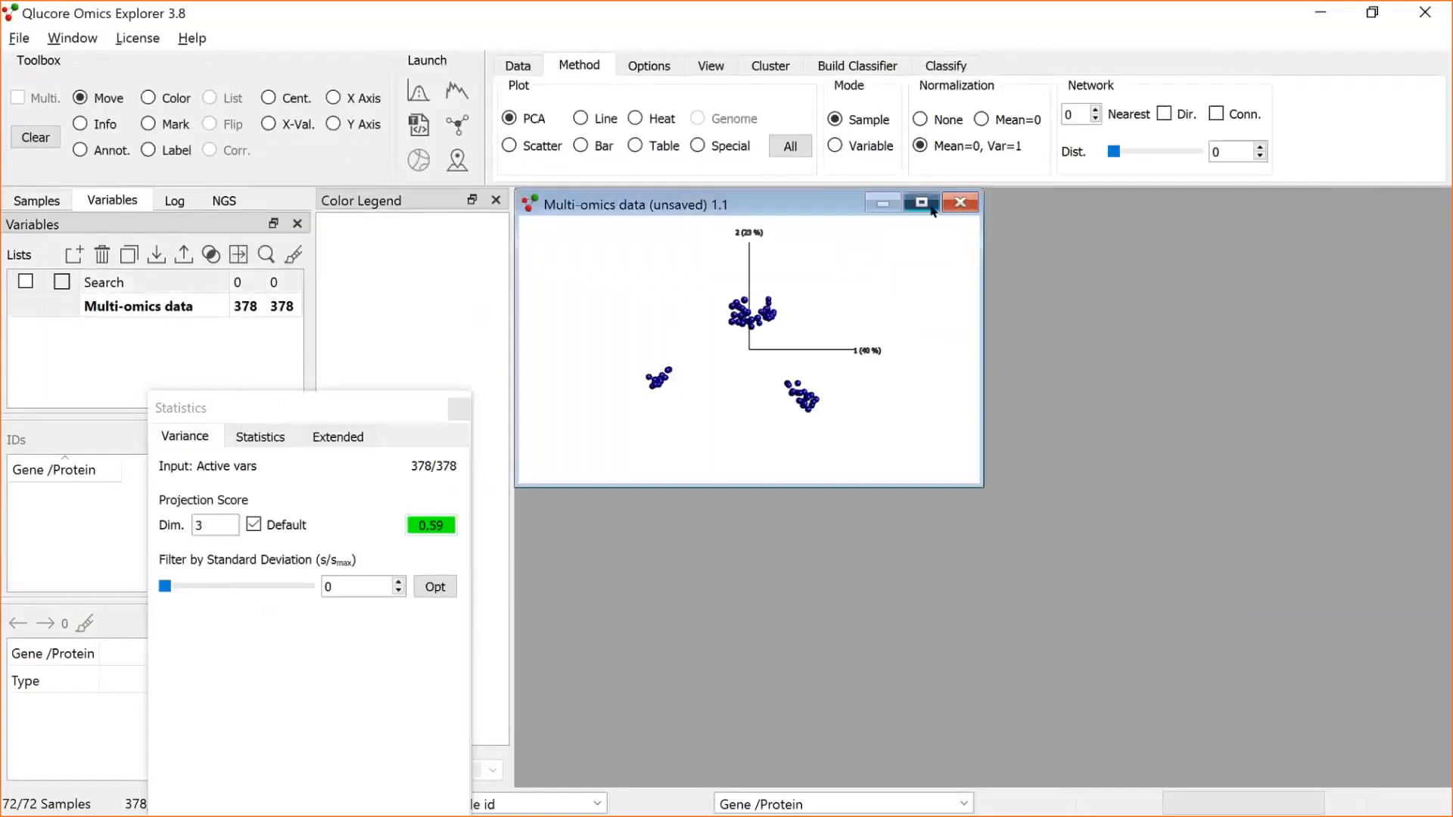
Maximize the PCA plot window and color the samples by the Treatment annotation.
click(921, 203)
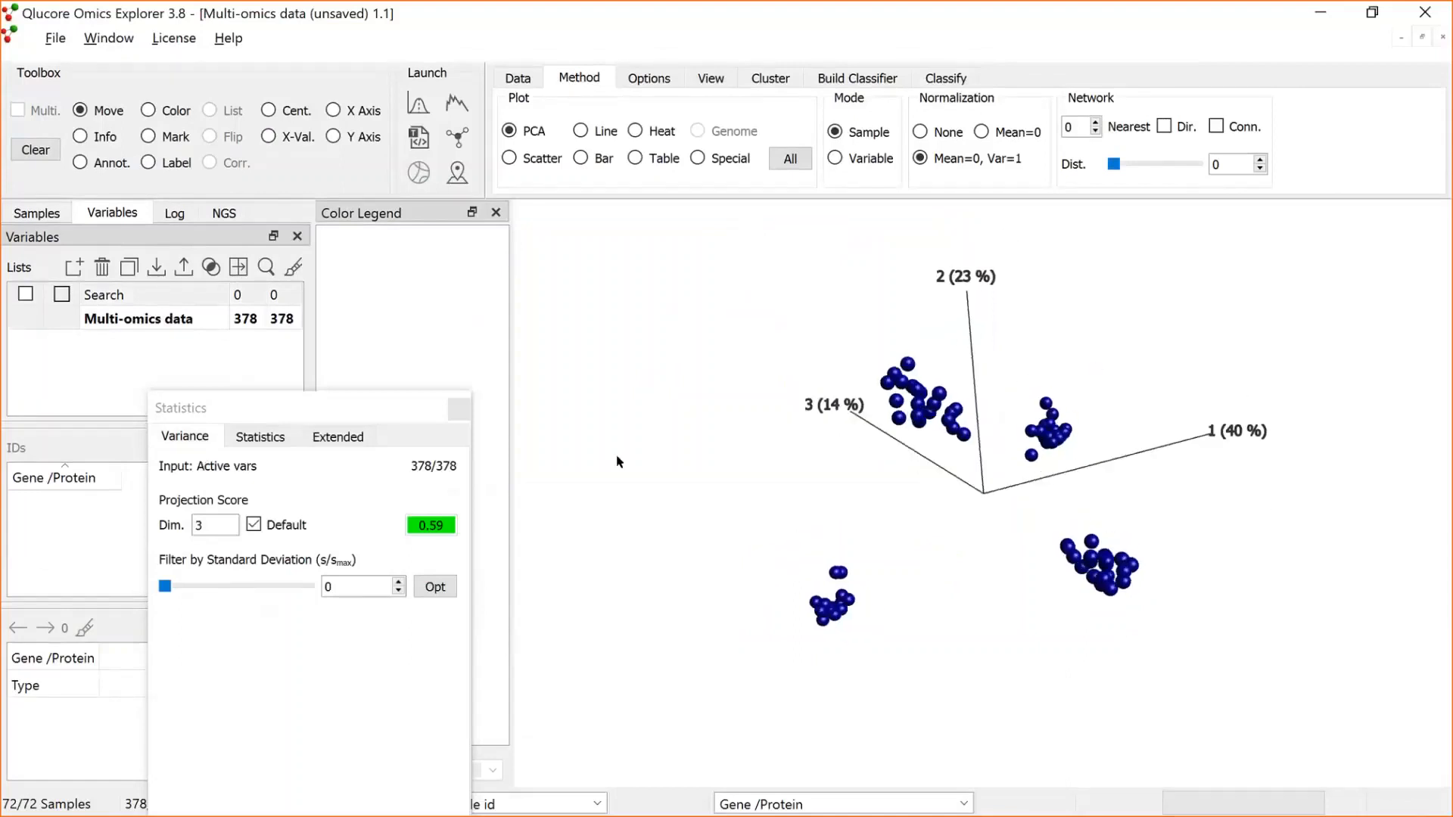
drag(422, 408, 453, 338)
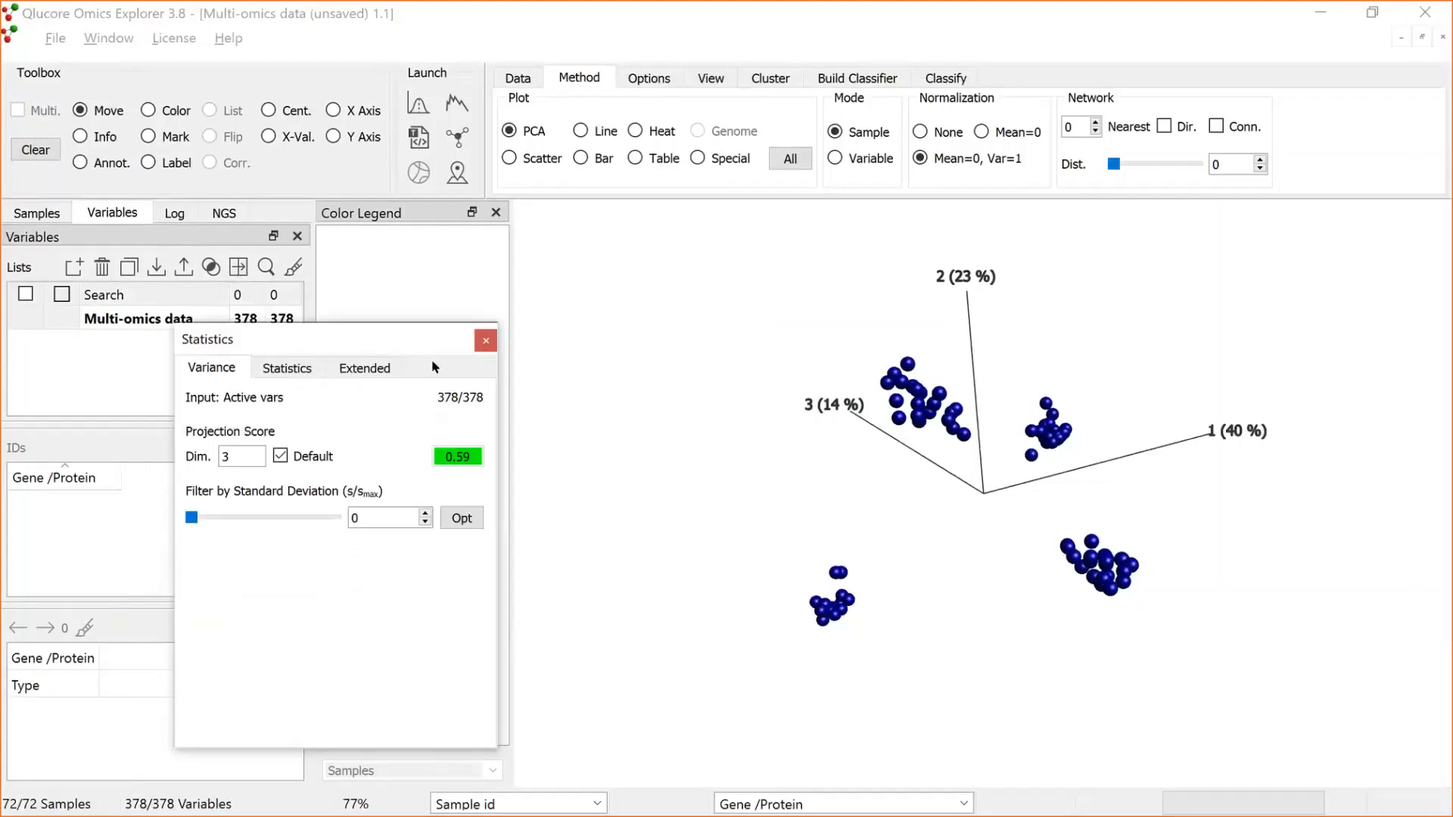
click(36, 213)
click(295, 297)
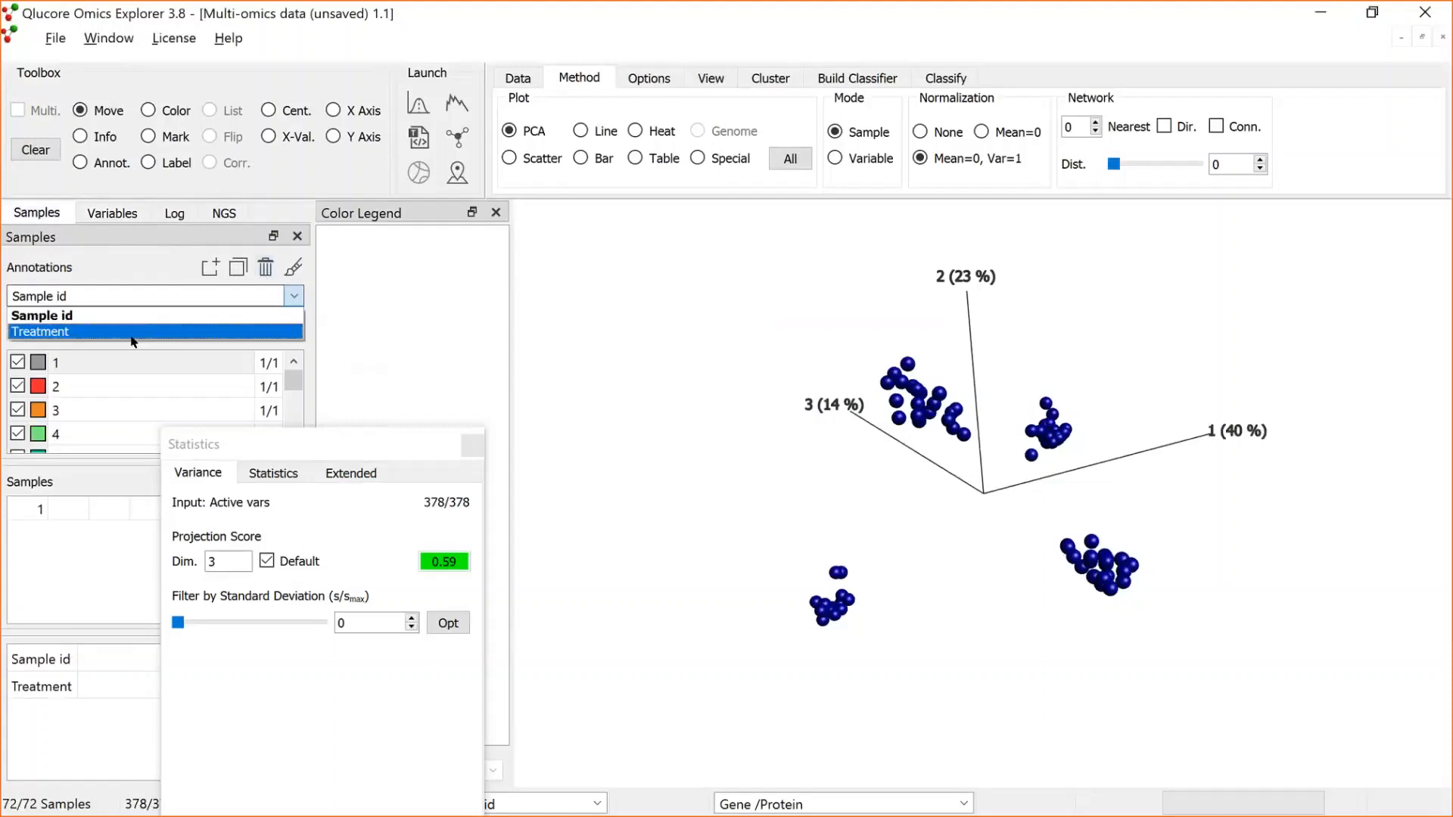
click(134, 331)
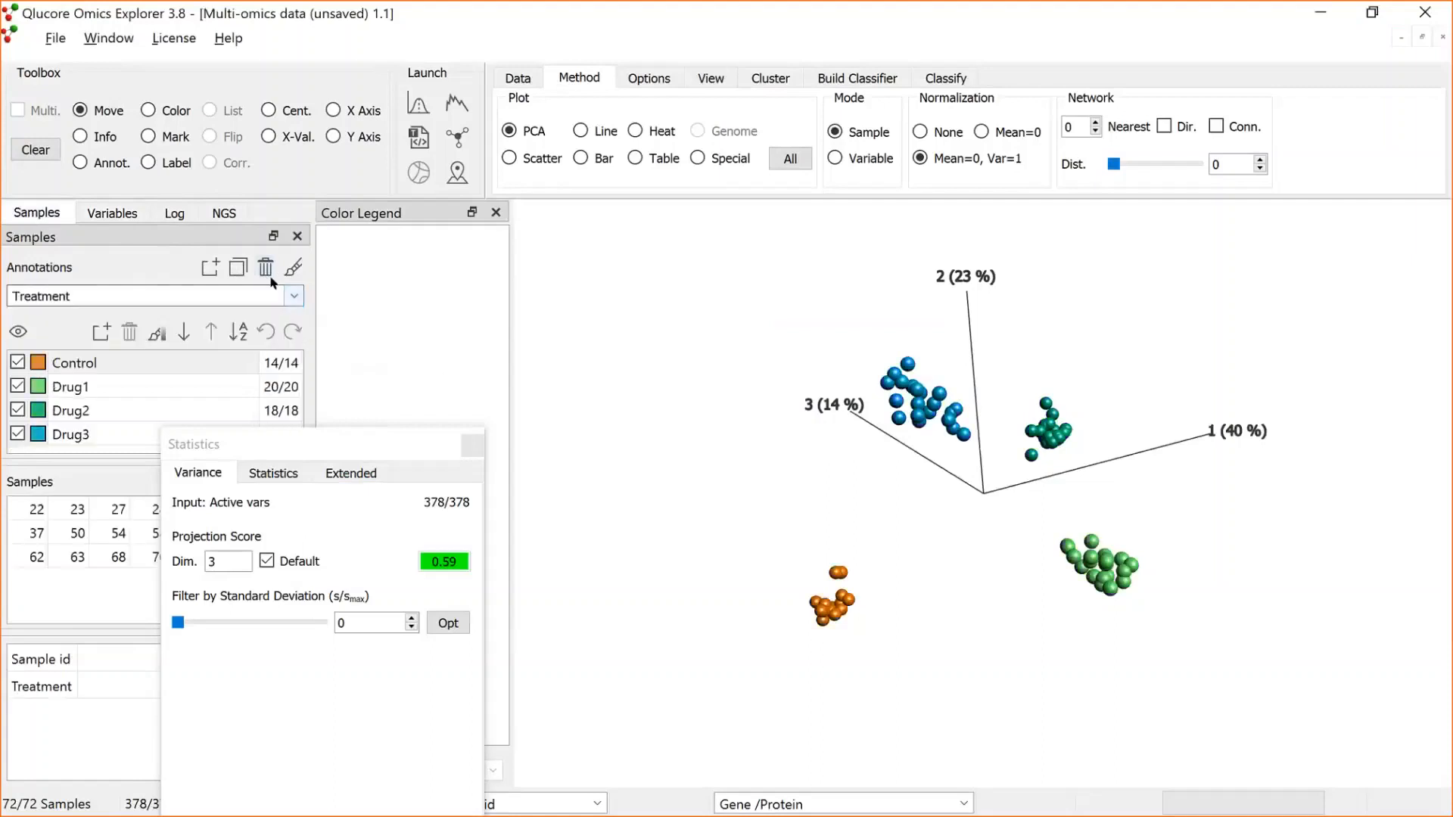
Change the color of the Drug2 treatment group to yellow (#ffff00).
click(38, 410)
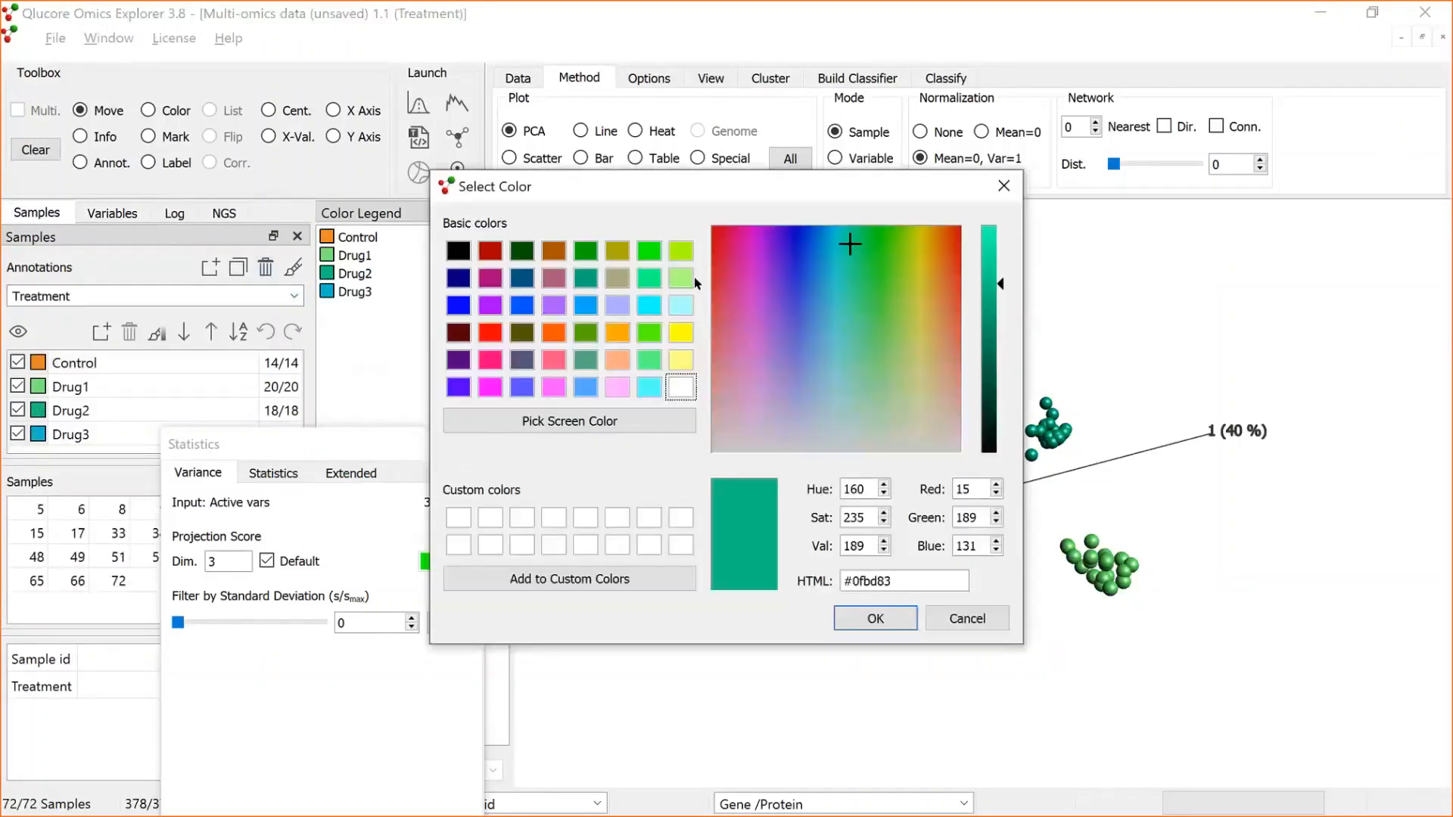
click(680, 332)
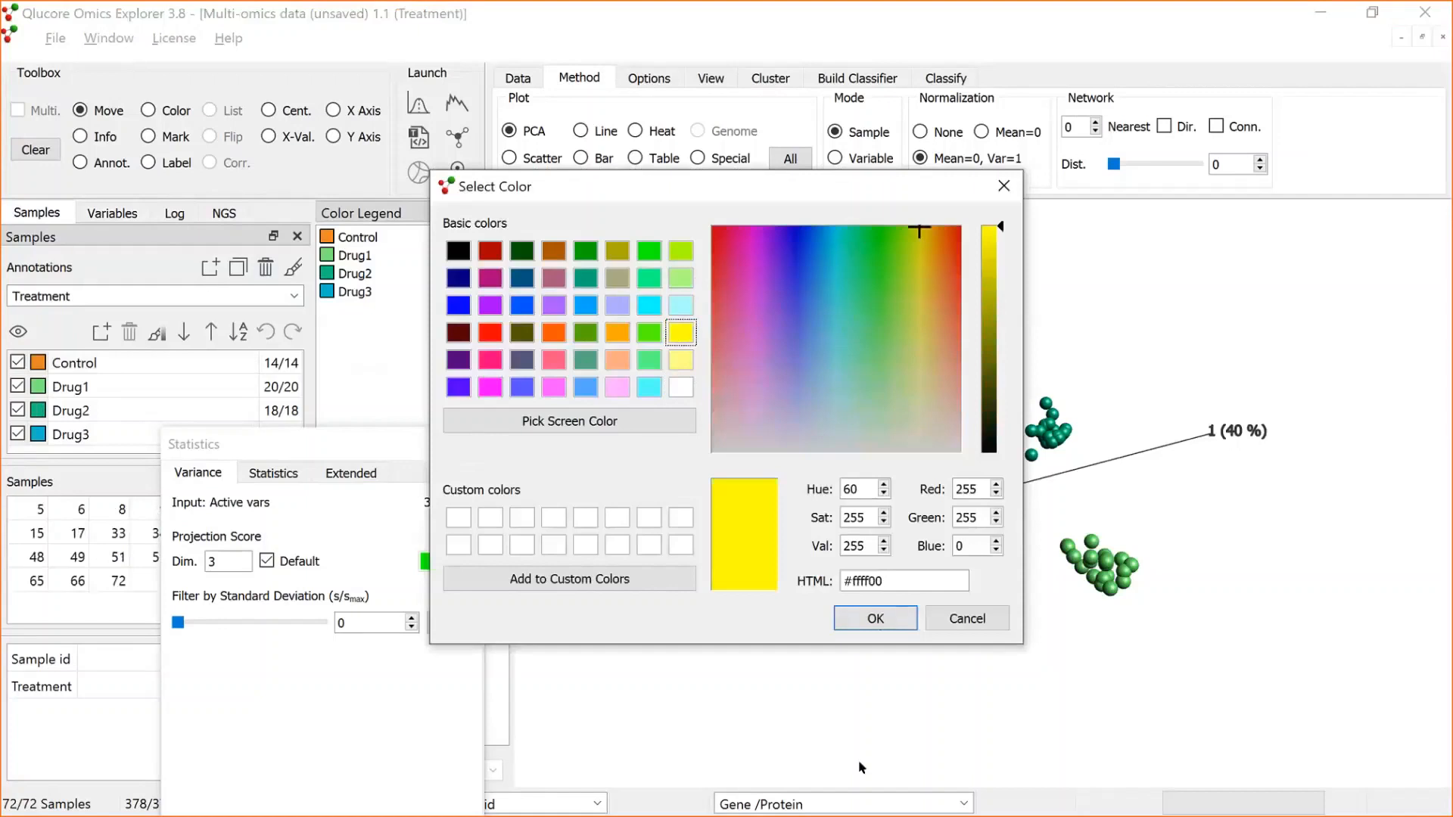
click(876, 619)
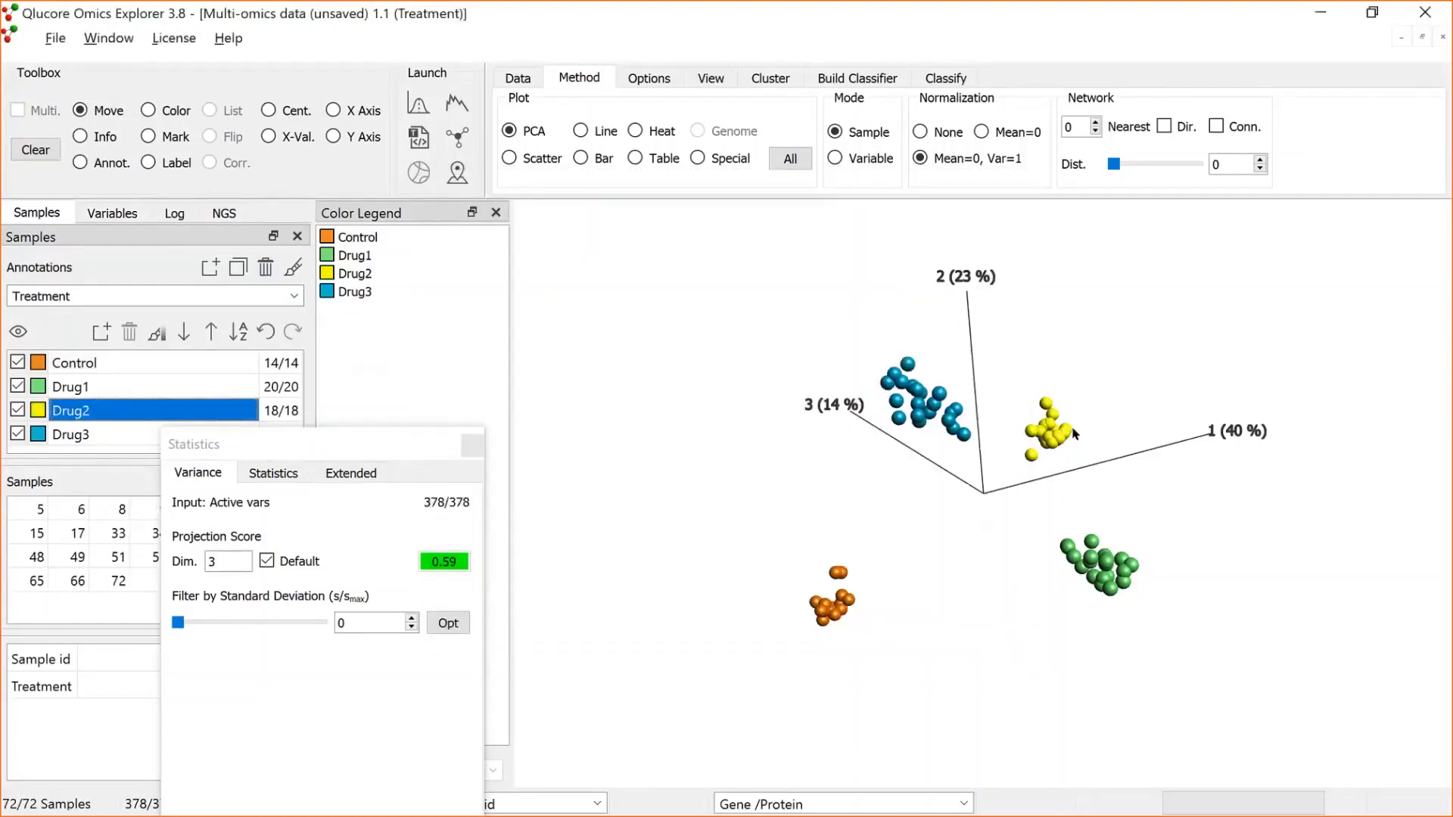
Switch the PCA plot from sample mode to variable mode.
click(942, 501)
drag(943, 501, 940, 430)
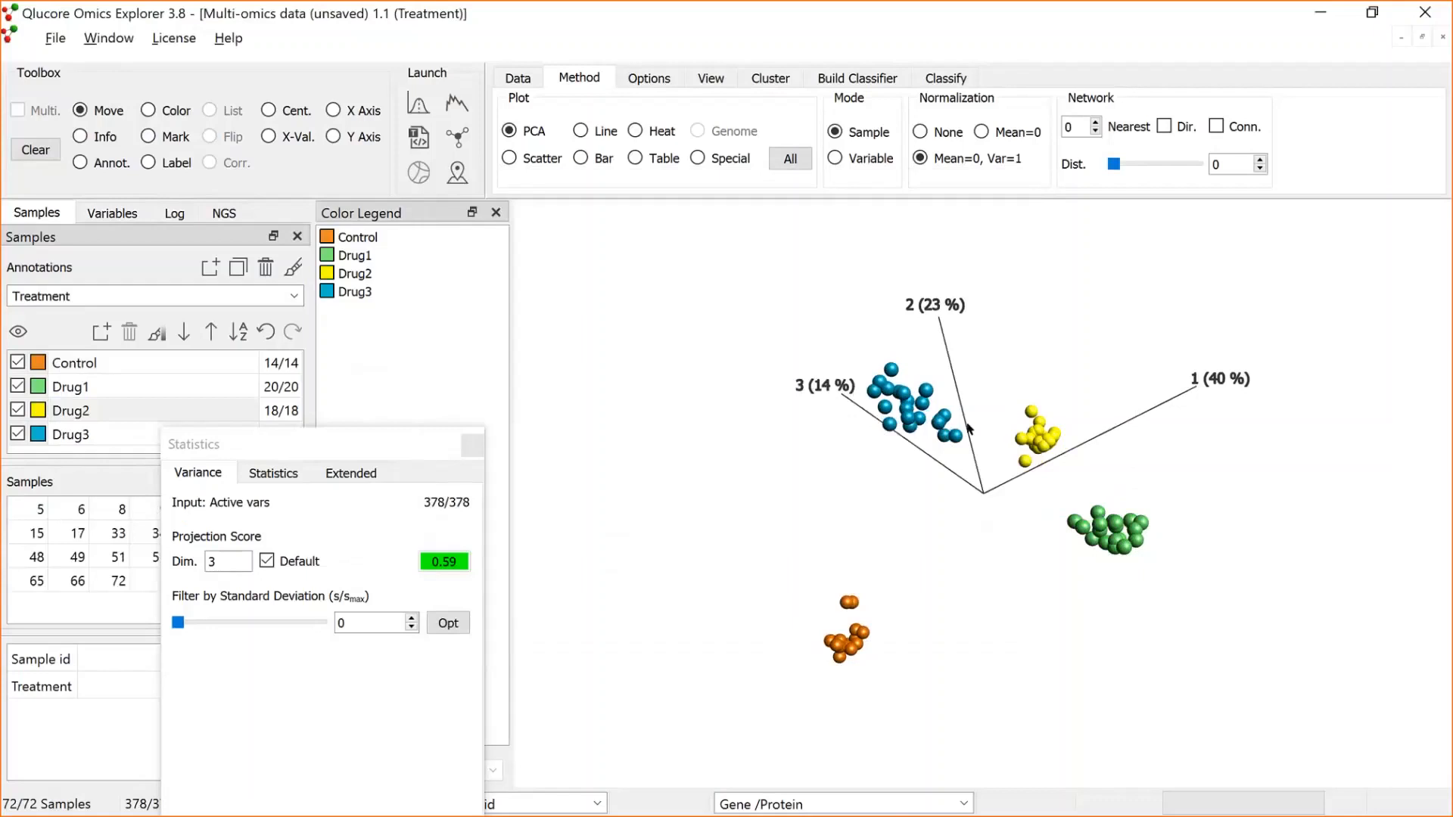
drag(971, 428, 977, 481)
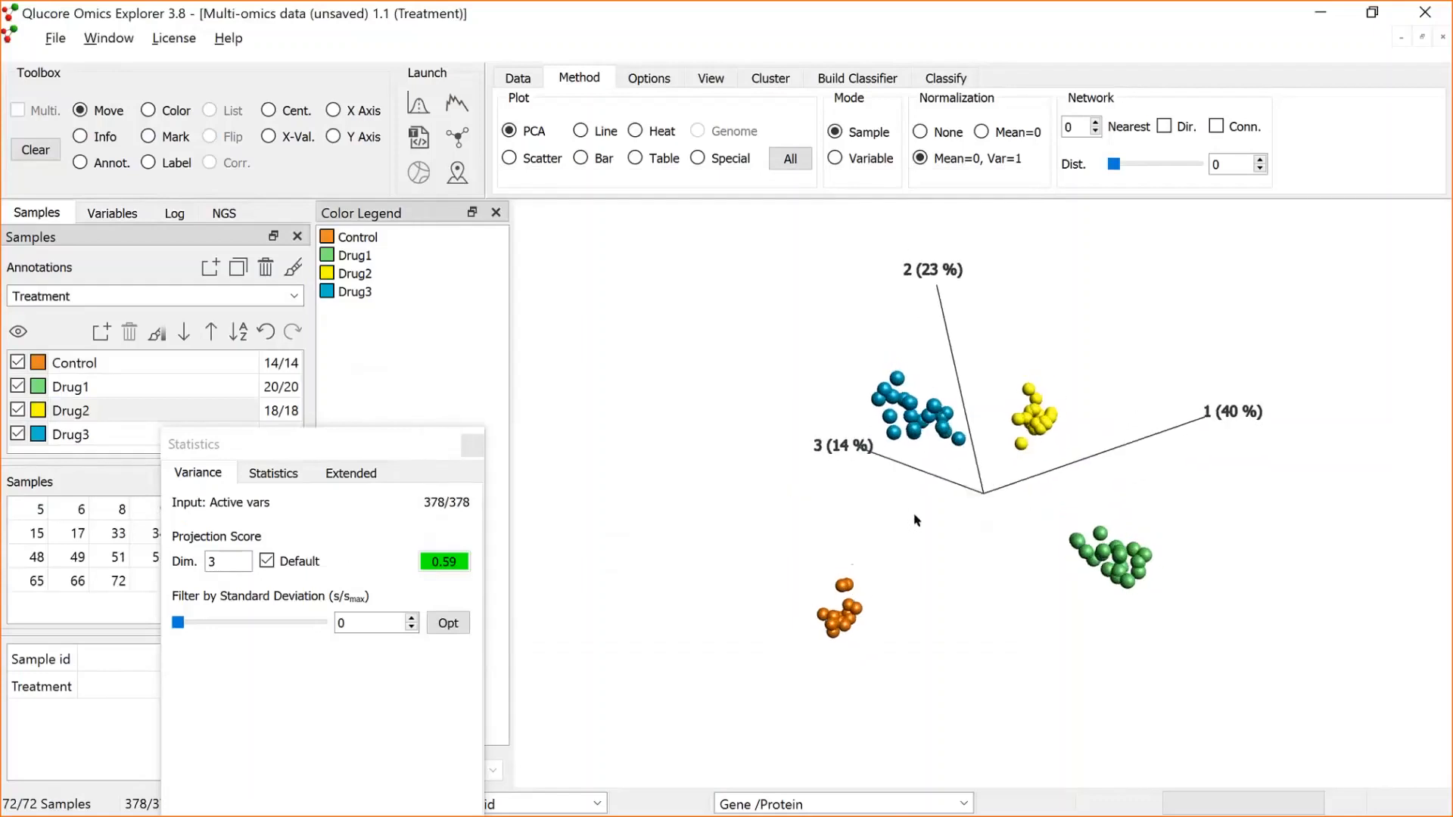
click(836, 159)
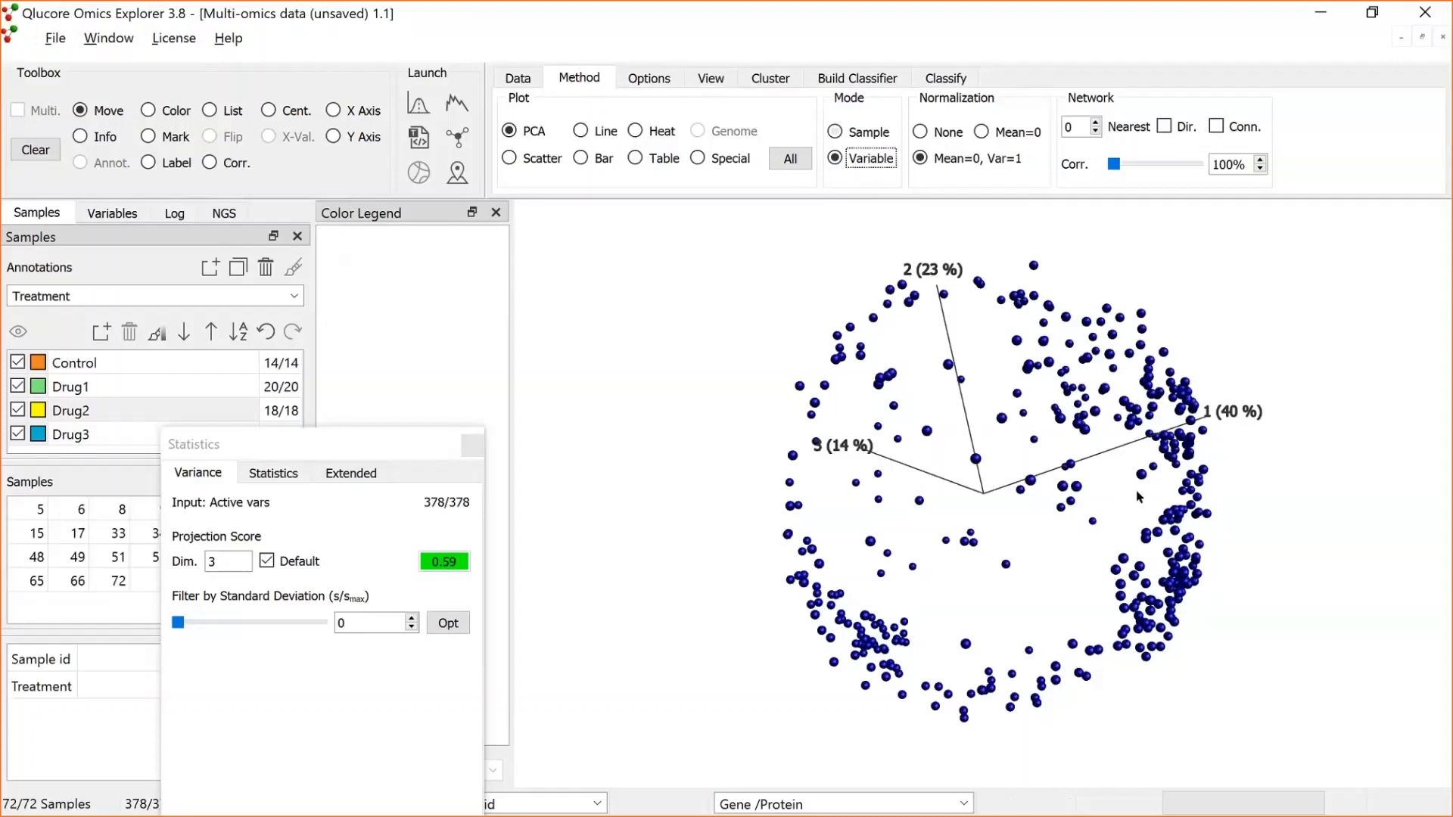
drag(1137, 491, 1170, 452)
drag(1055, 408, 1099, 505)
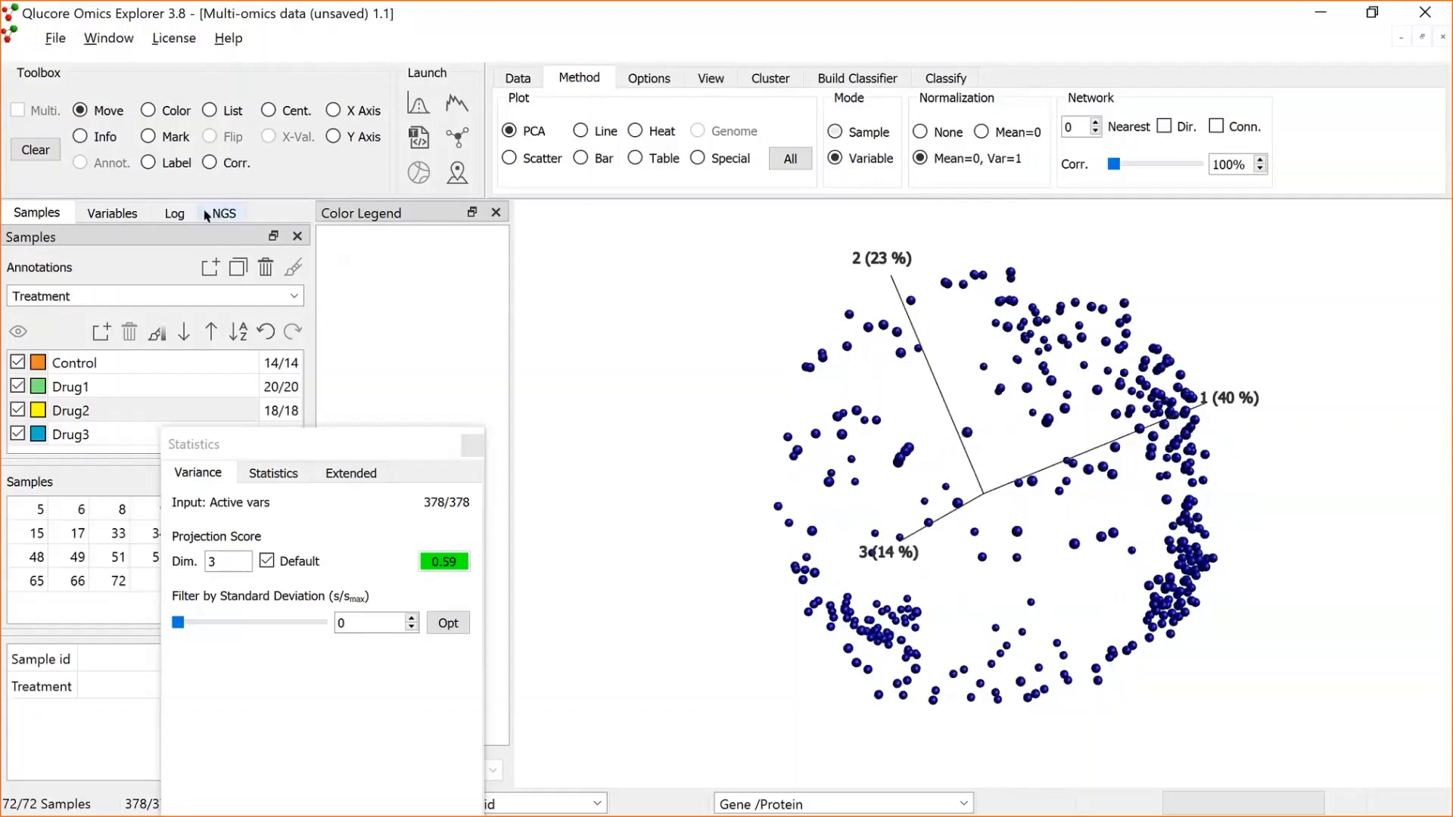
Open the variable search as a floating window and widen the Variables panel.
click(146, 219)
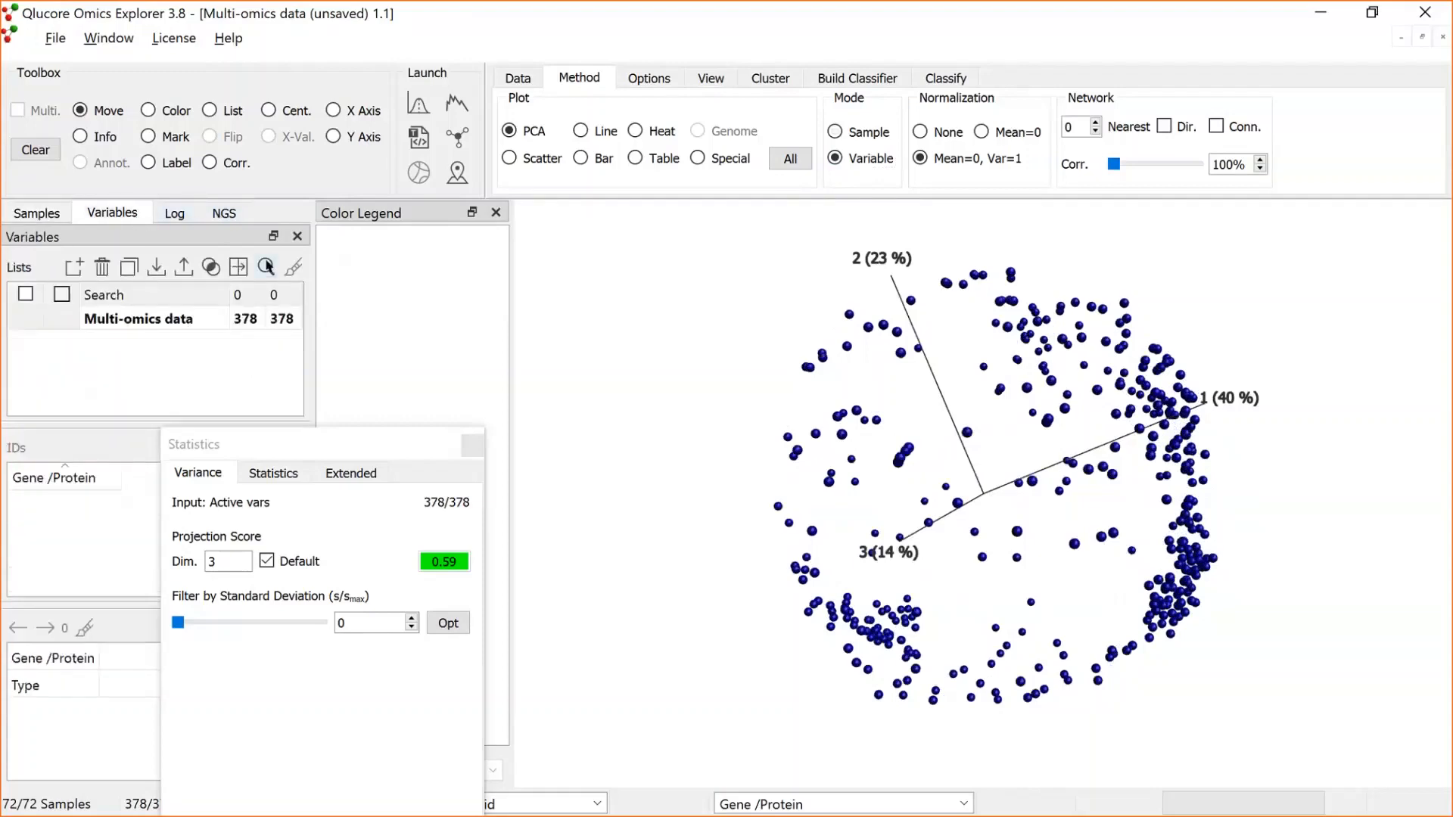
click(267, 268)
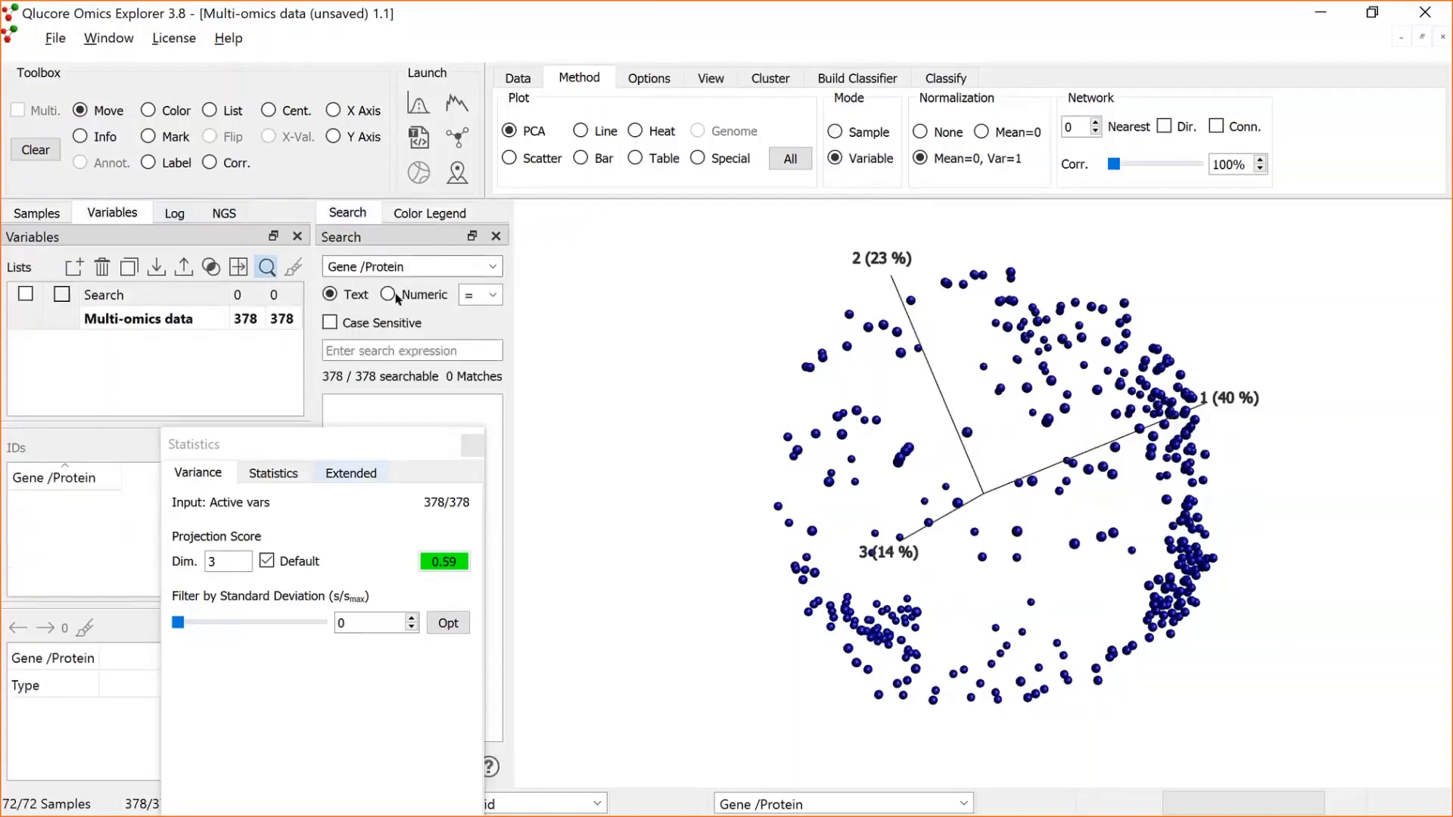
click(472, 237)
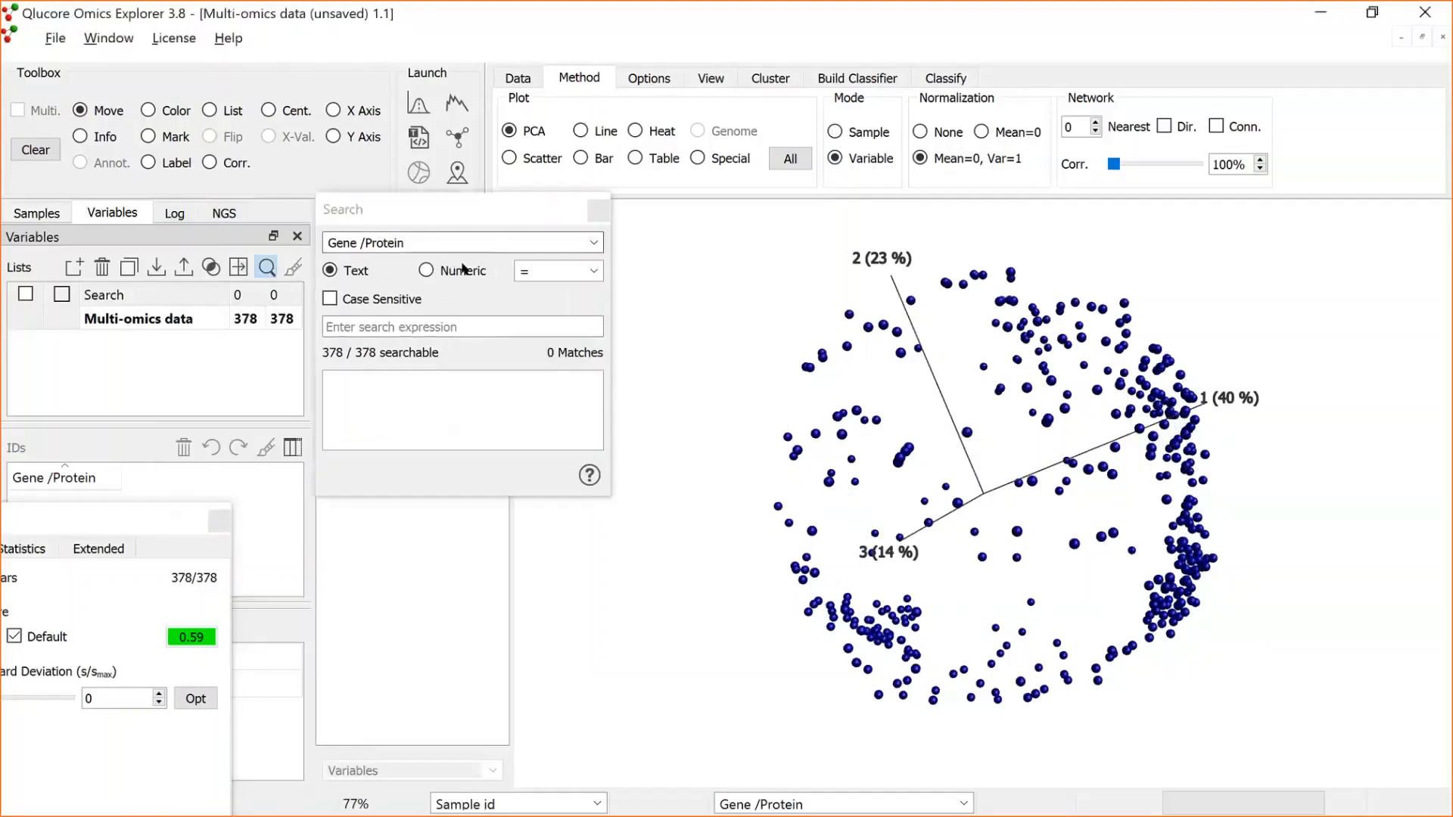
double_click(484, 213)
click(538, 214)
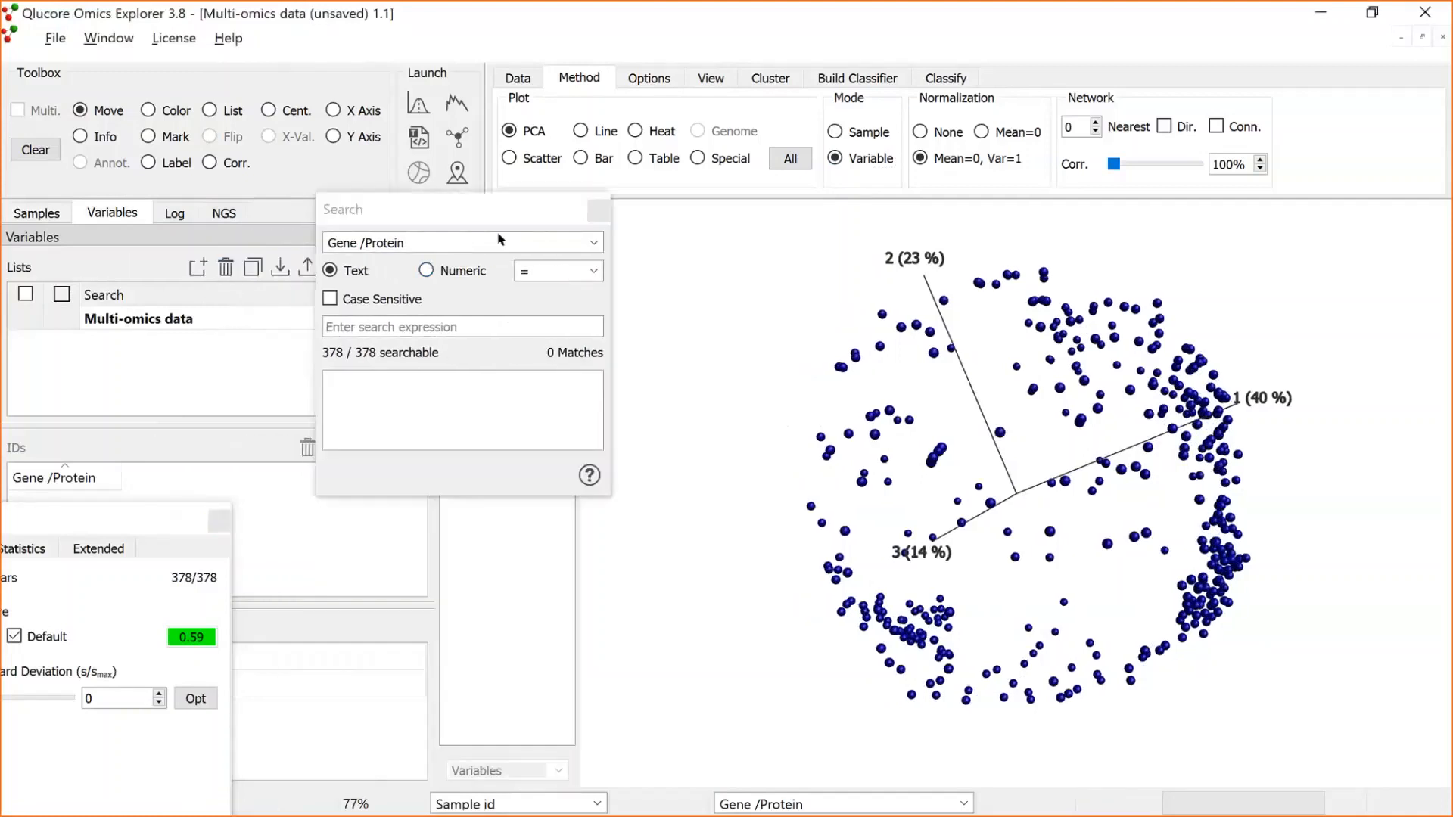
Search the Type annotation for "gene" and select the Gene match.
click(488, 244)
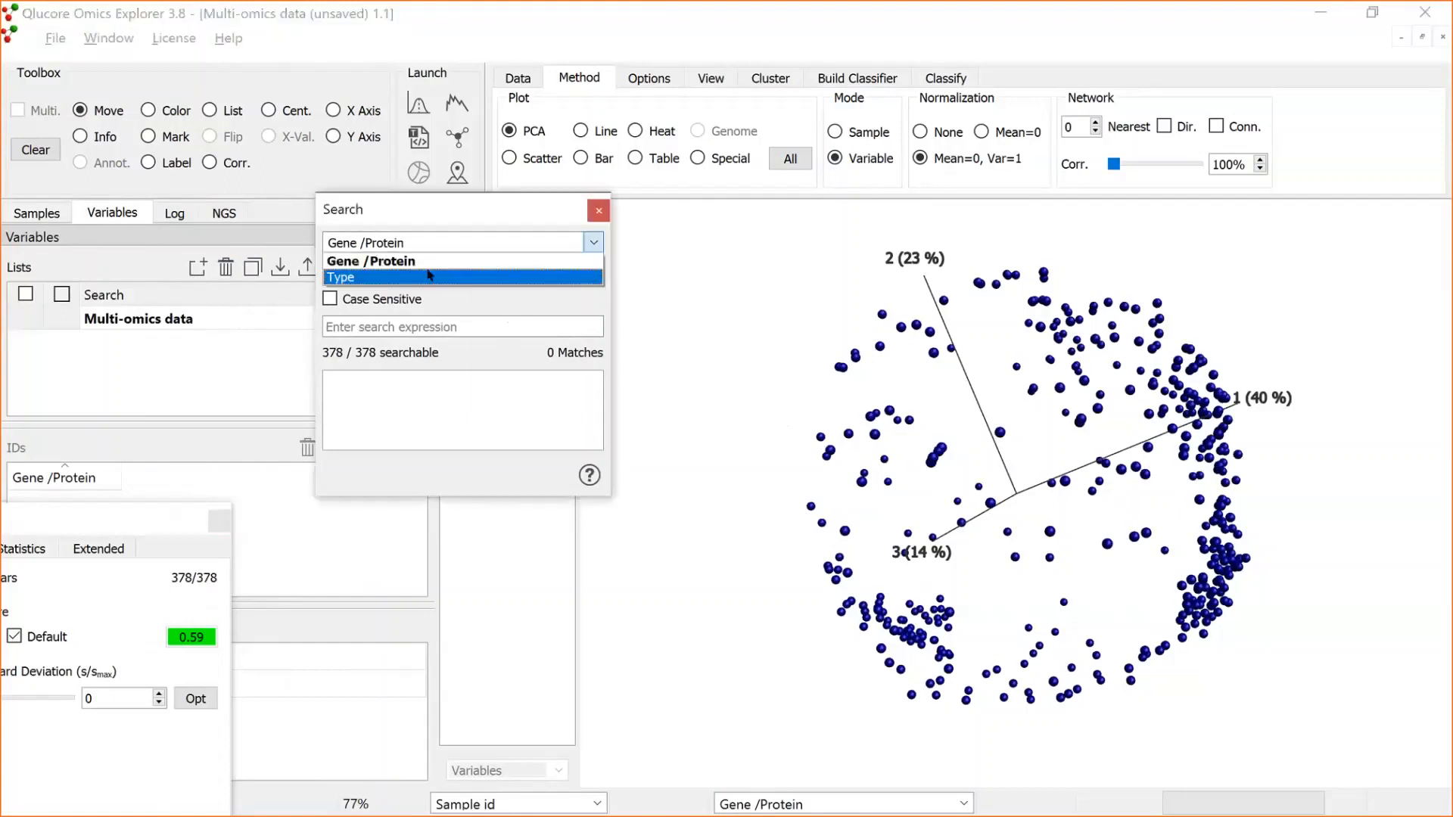
click(429, 277)
click(408, 321)
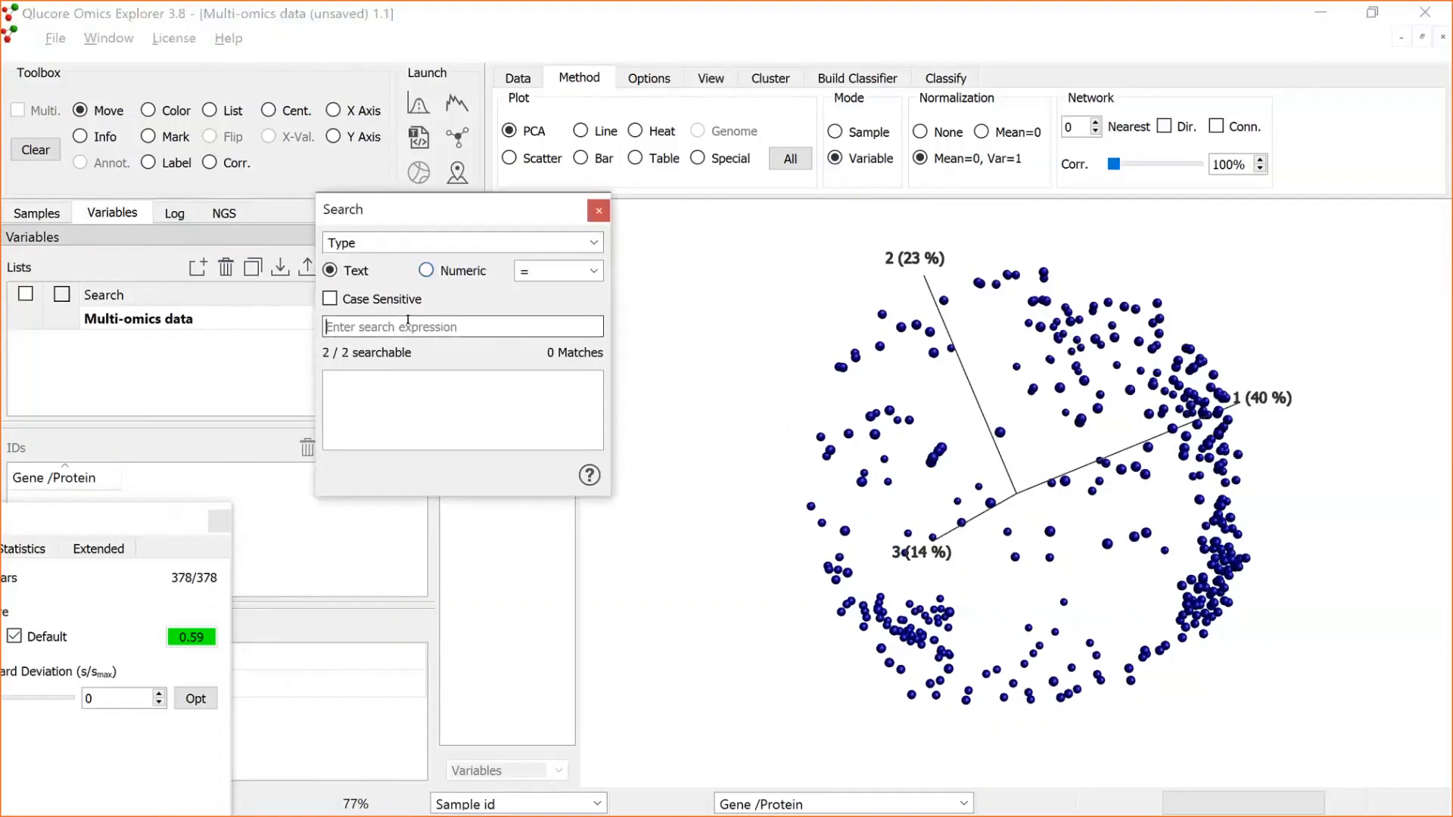
text(gene)
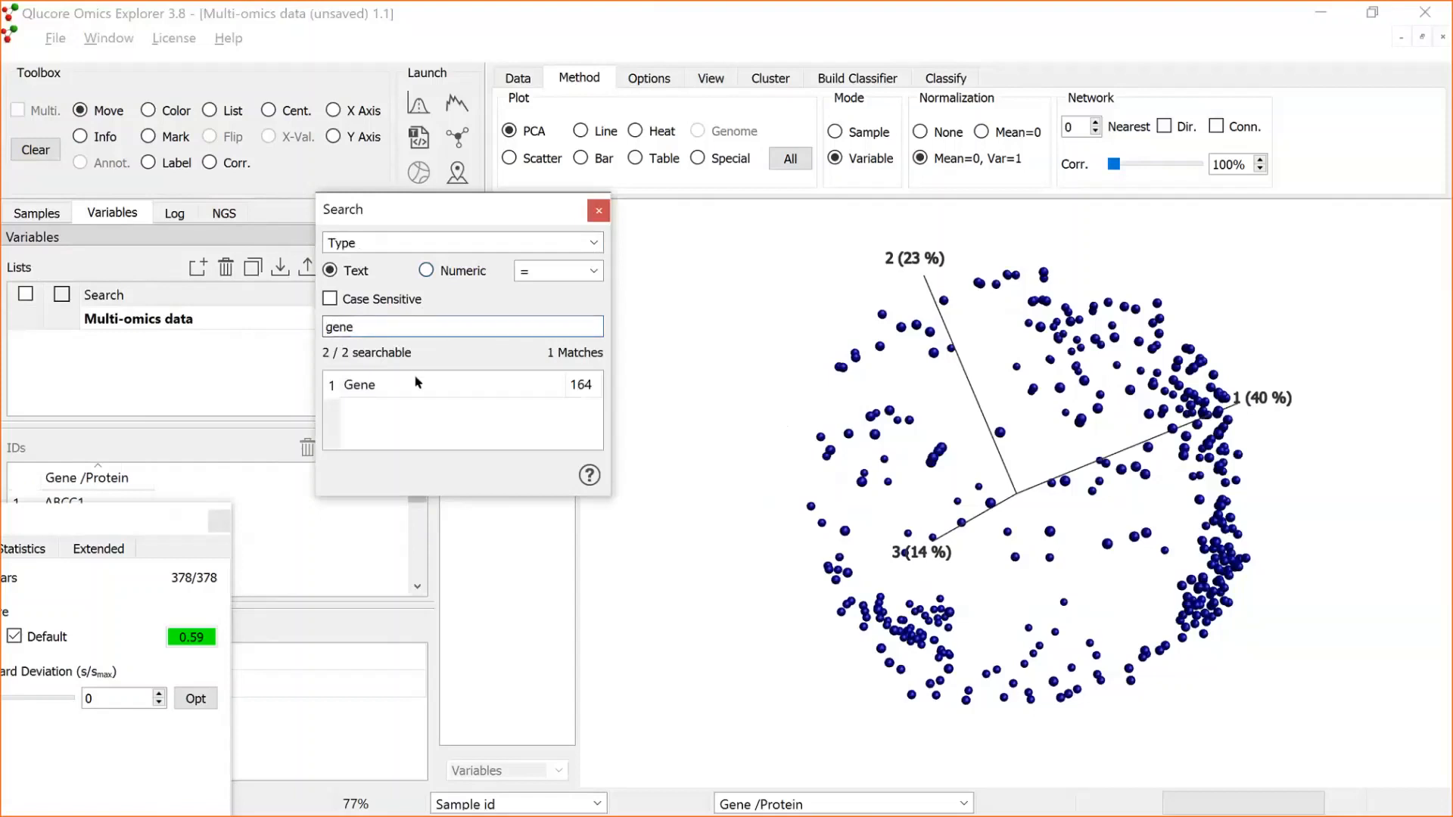
click(418, 386)
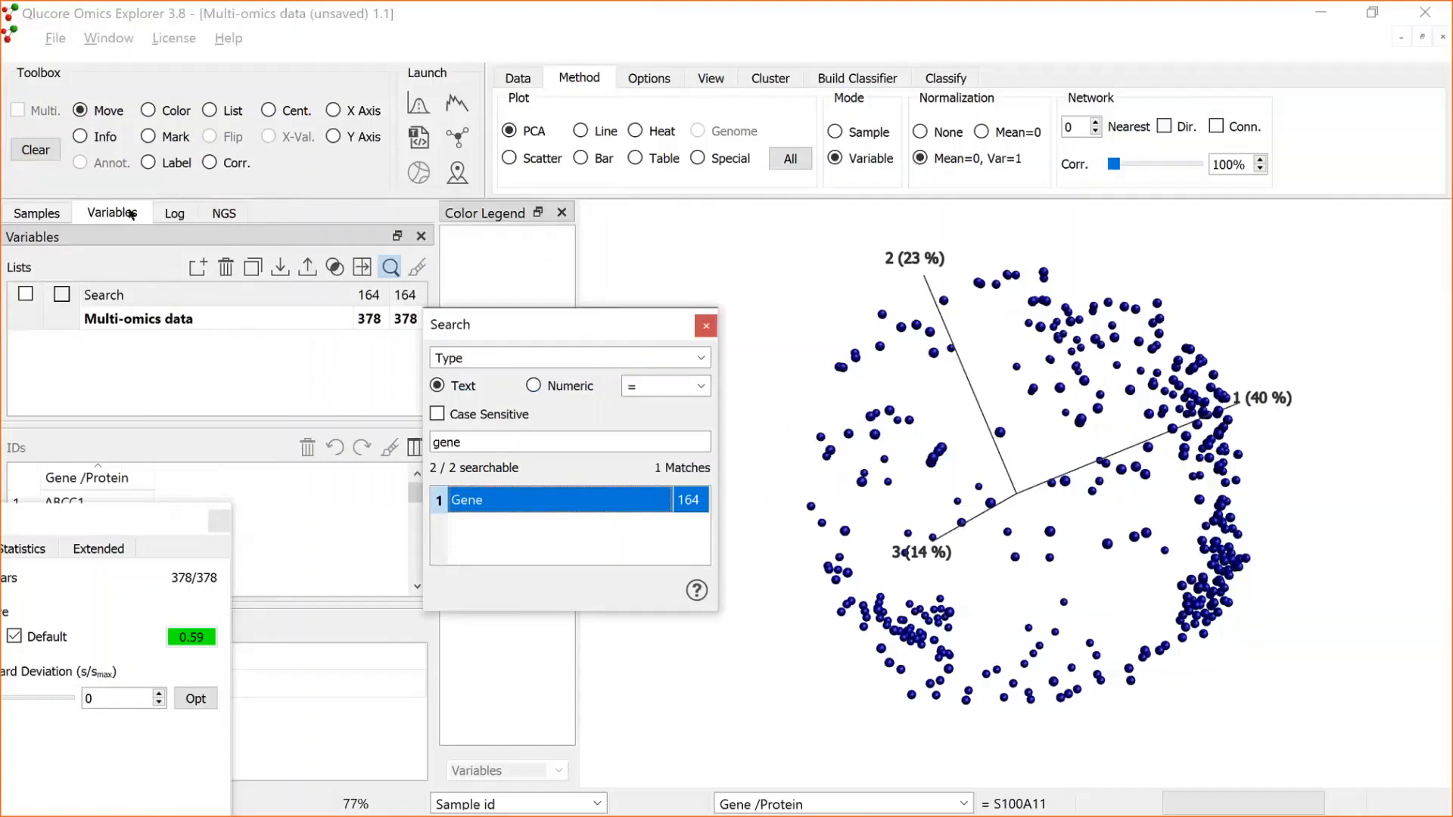
Duplicate the Search variable list and rename the copy as Gene.
click(136, 297)
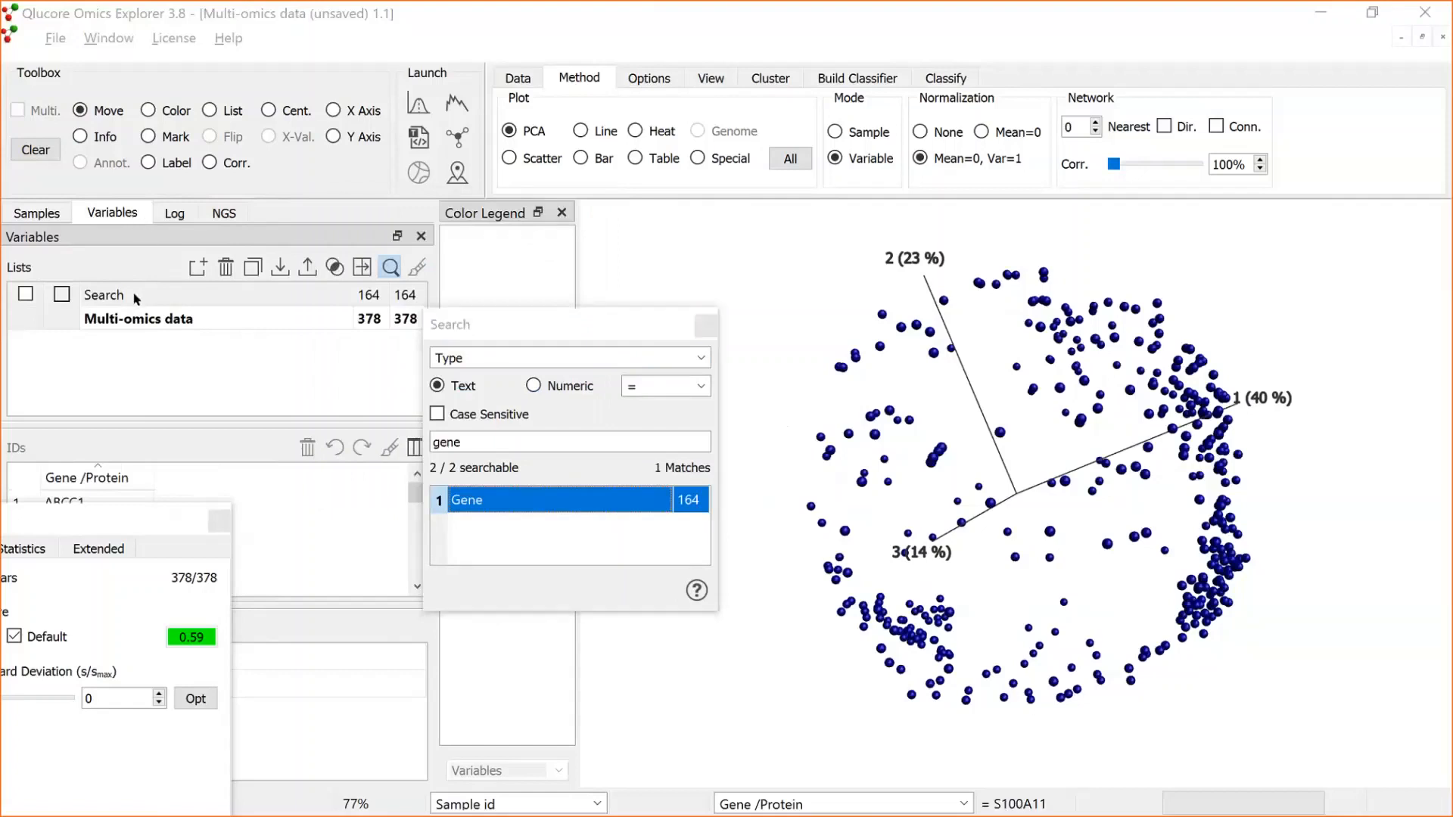
click(254, 268)
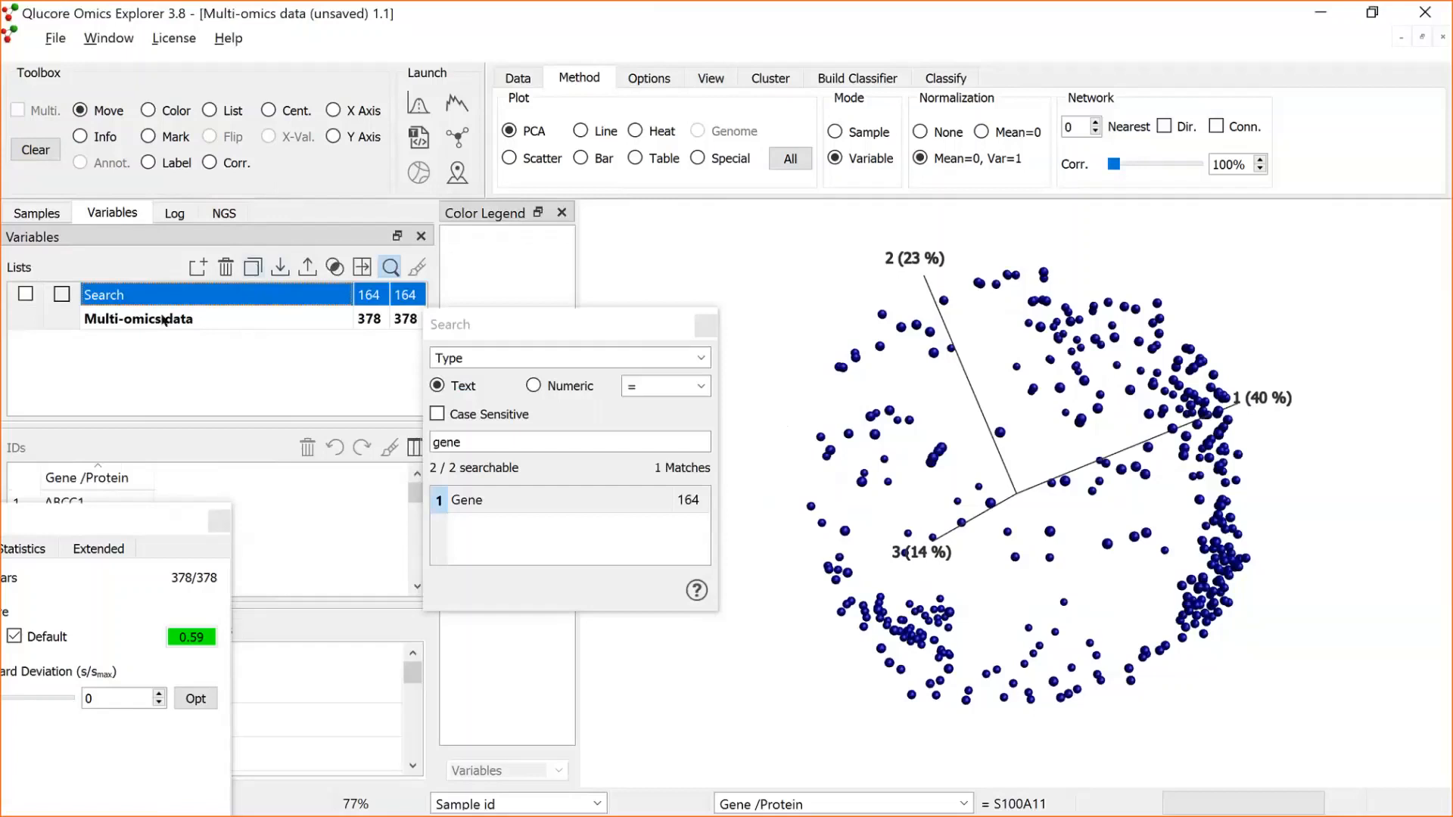
double_click(127, 341)
text(Gene)
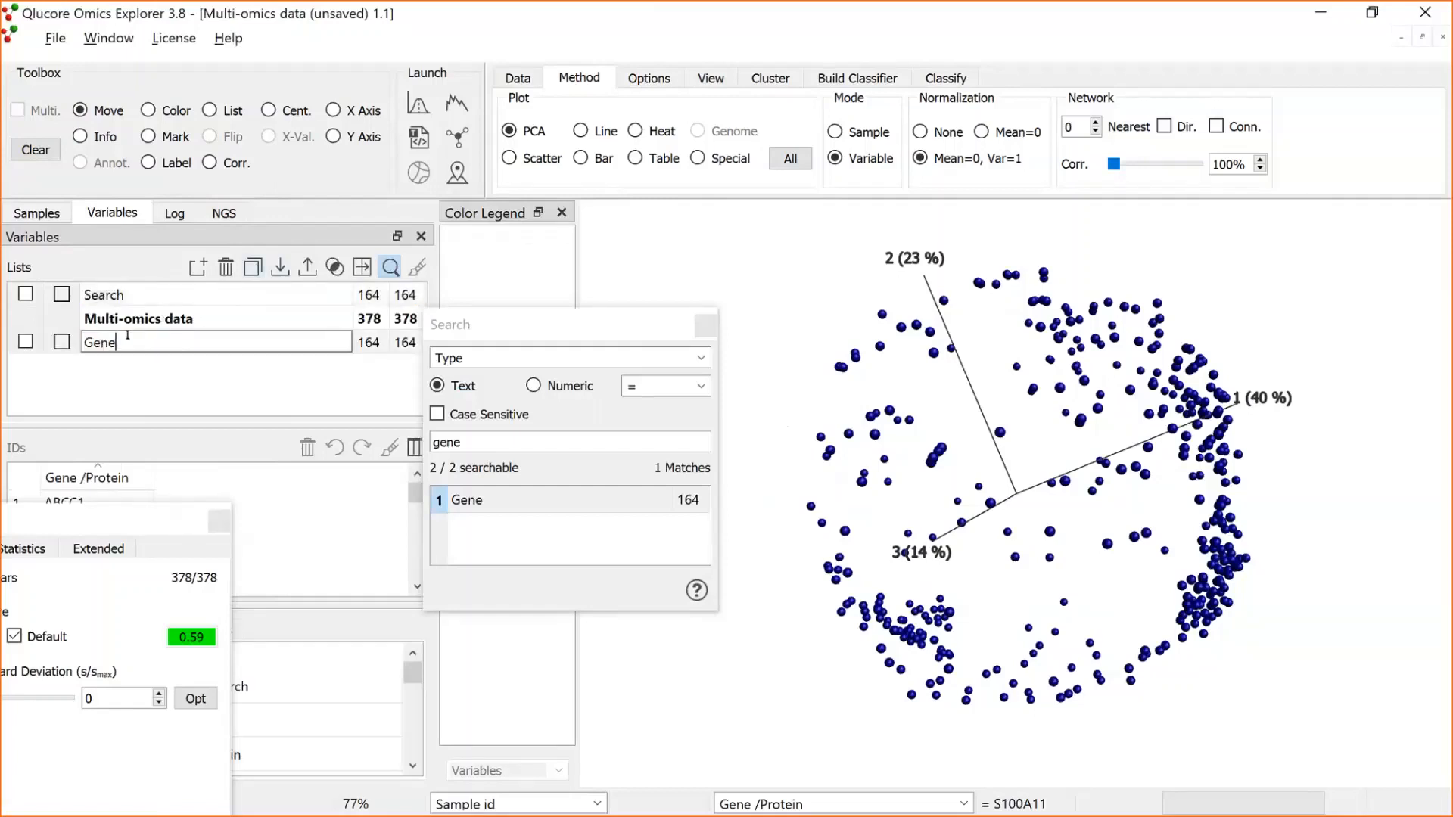
key(Return)
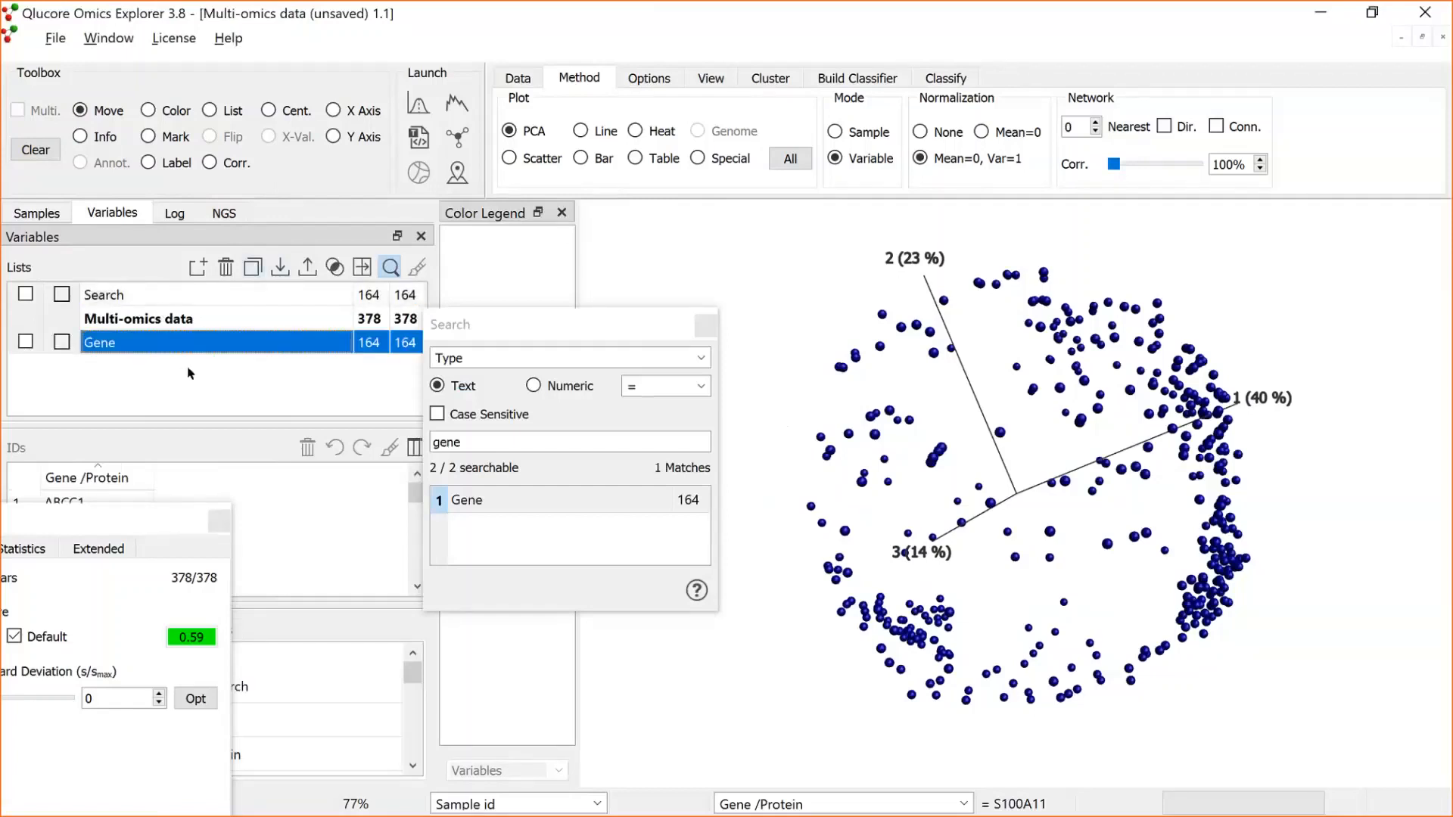
Search the variable types for "protein".
double_click(477, 433)
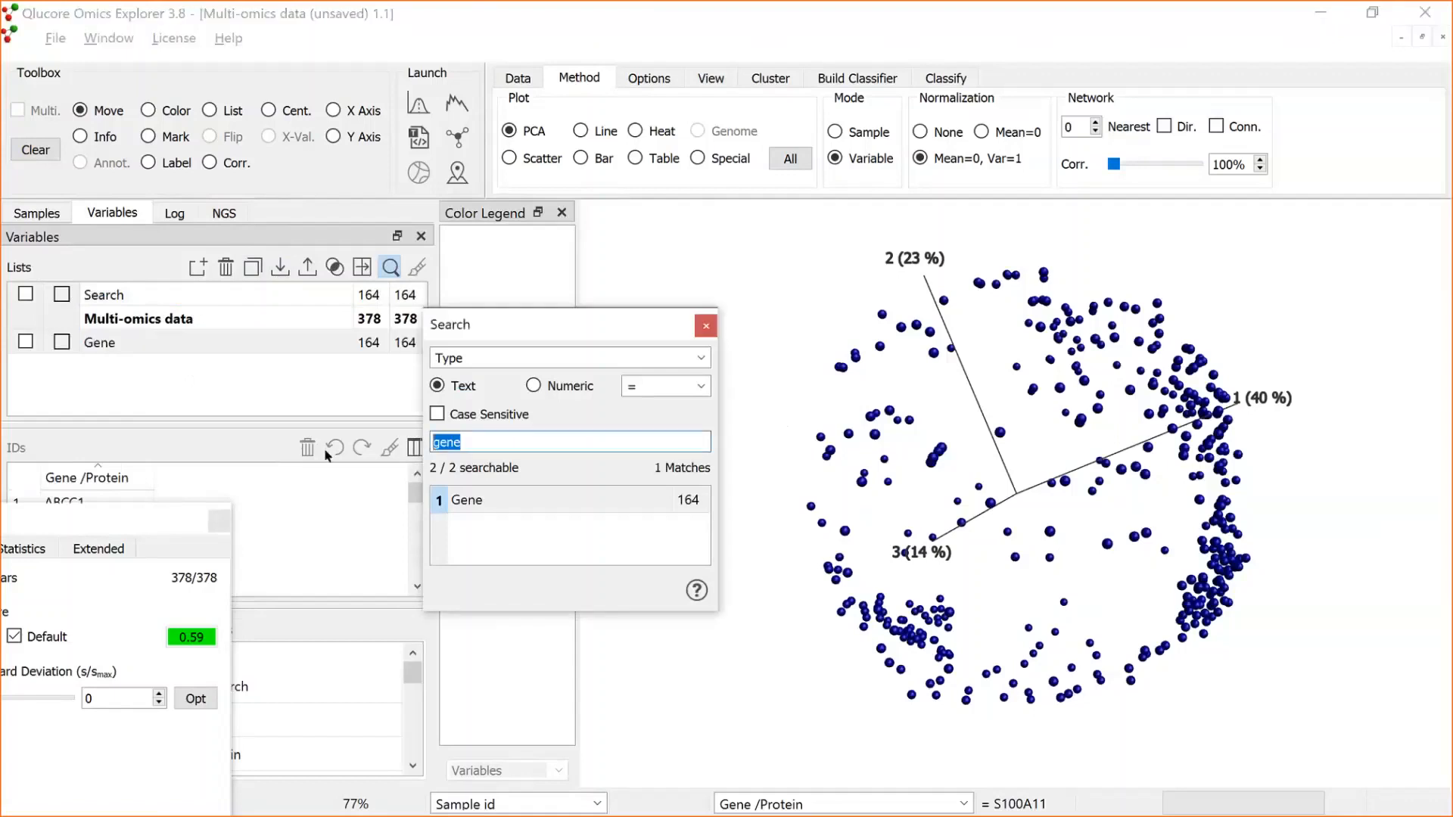
text(protei)
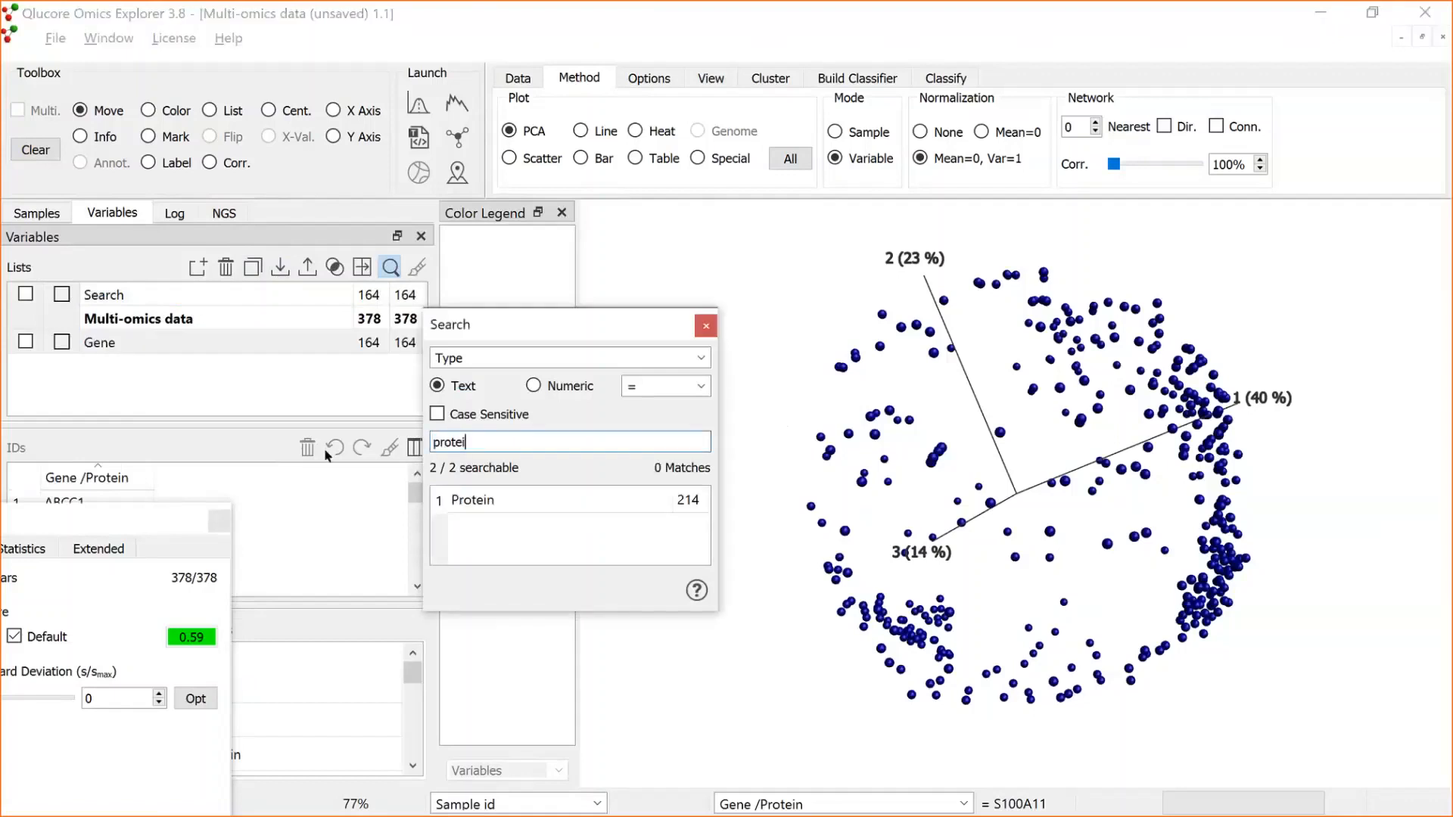
text(n)
Duplicate the Search list, rename the copy as Protein, and close the variable search.
drag(256, 291, 242, 361)
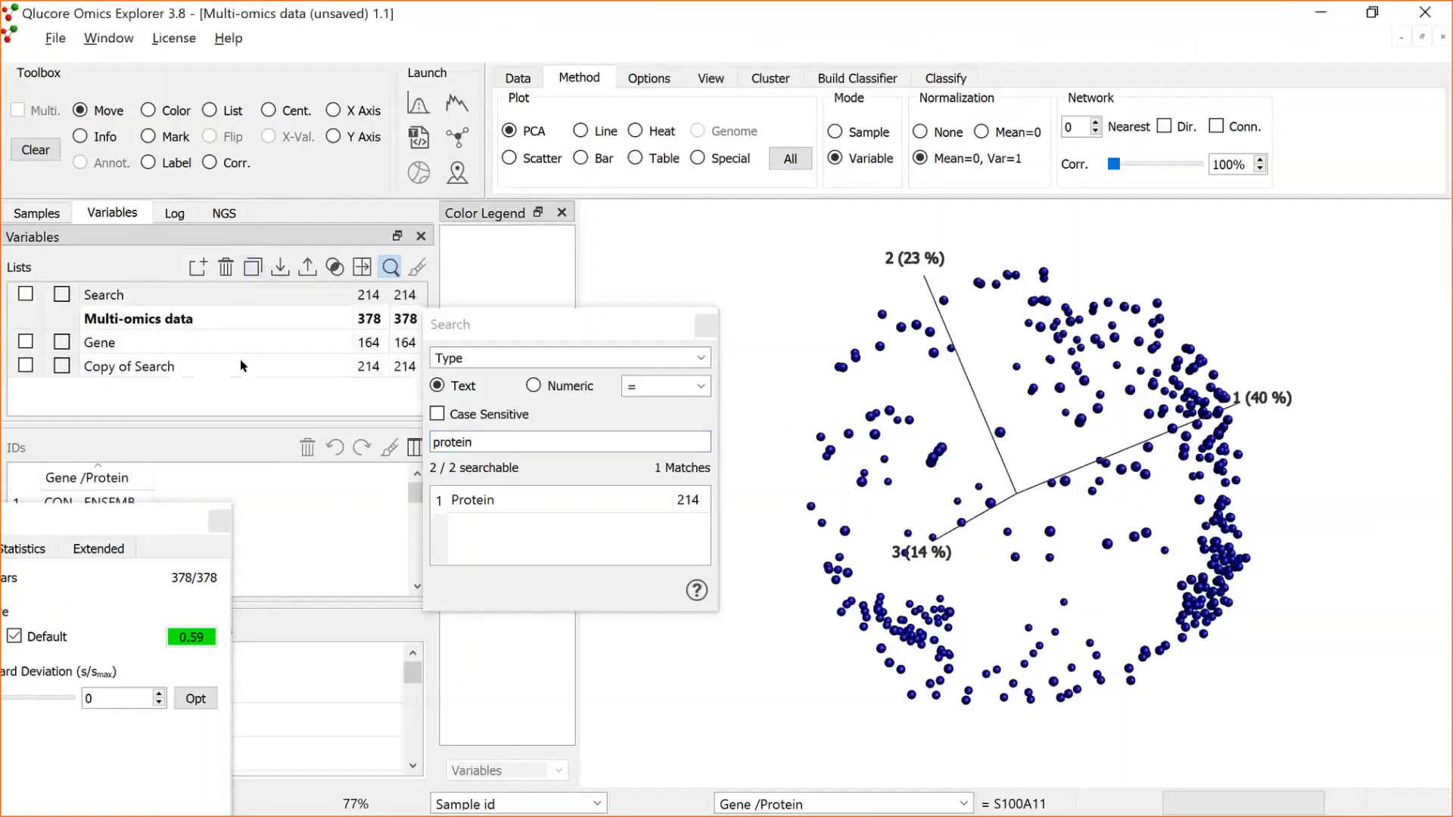
double_click(242, 365)
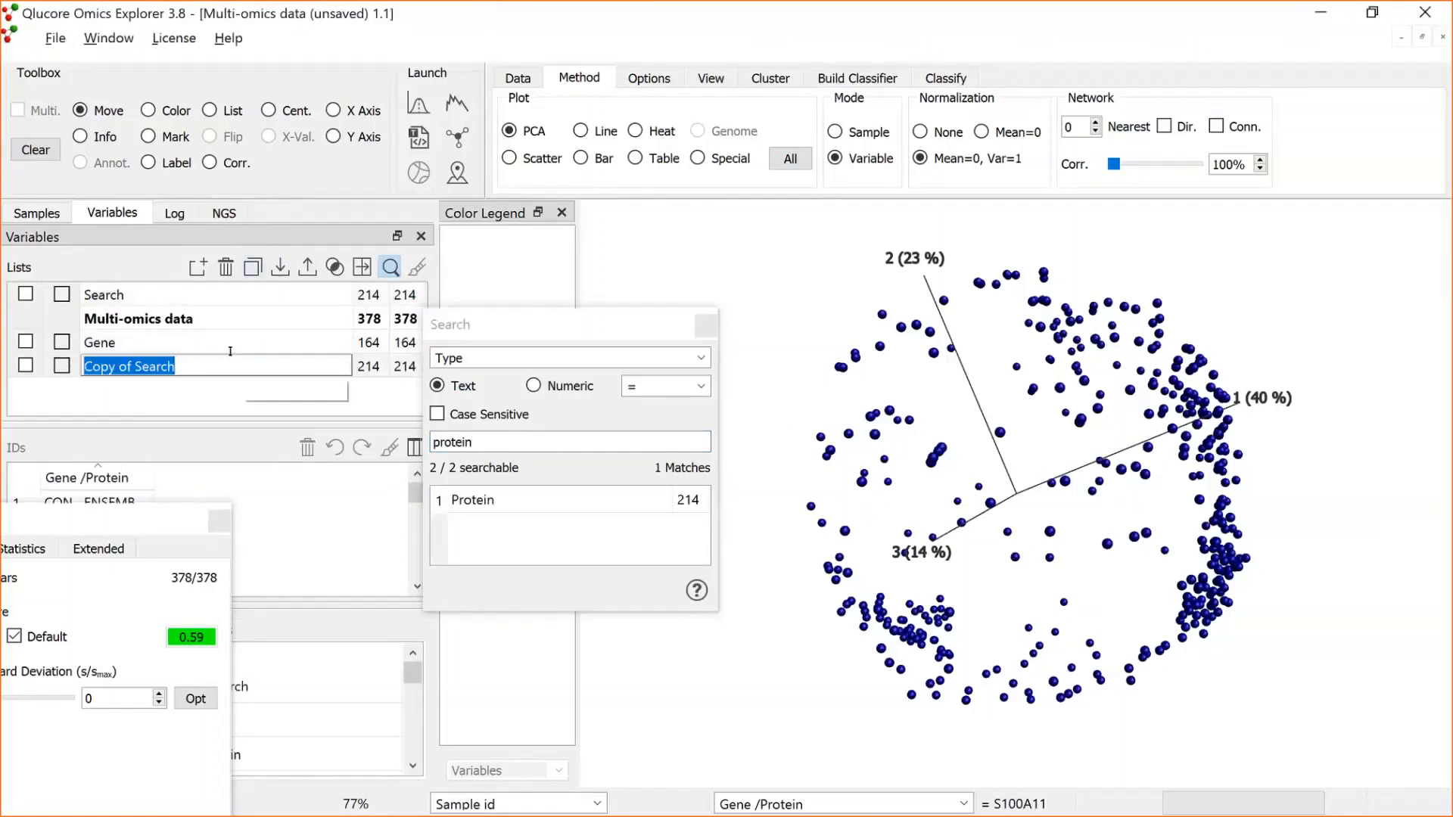
text(Protein)
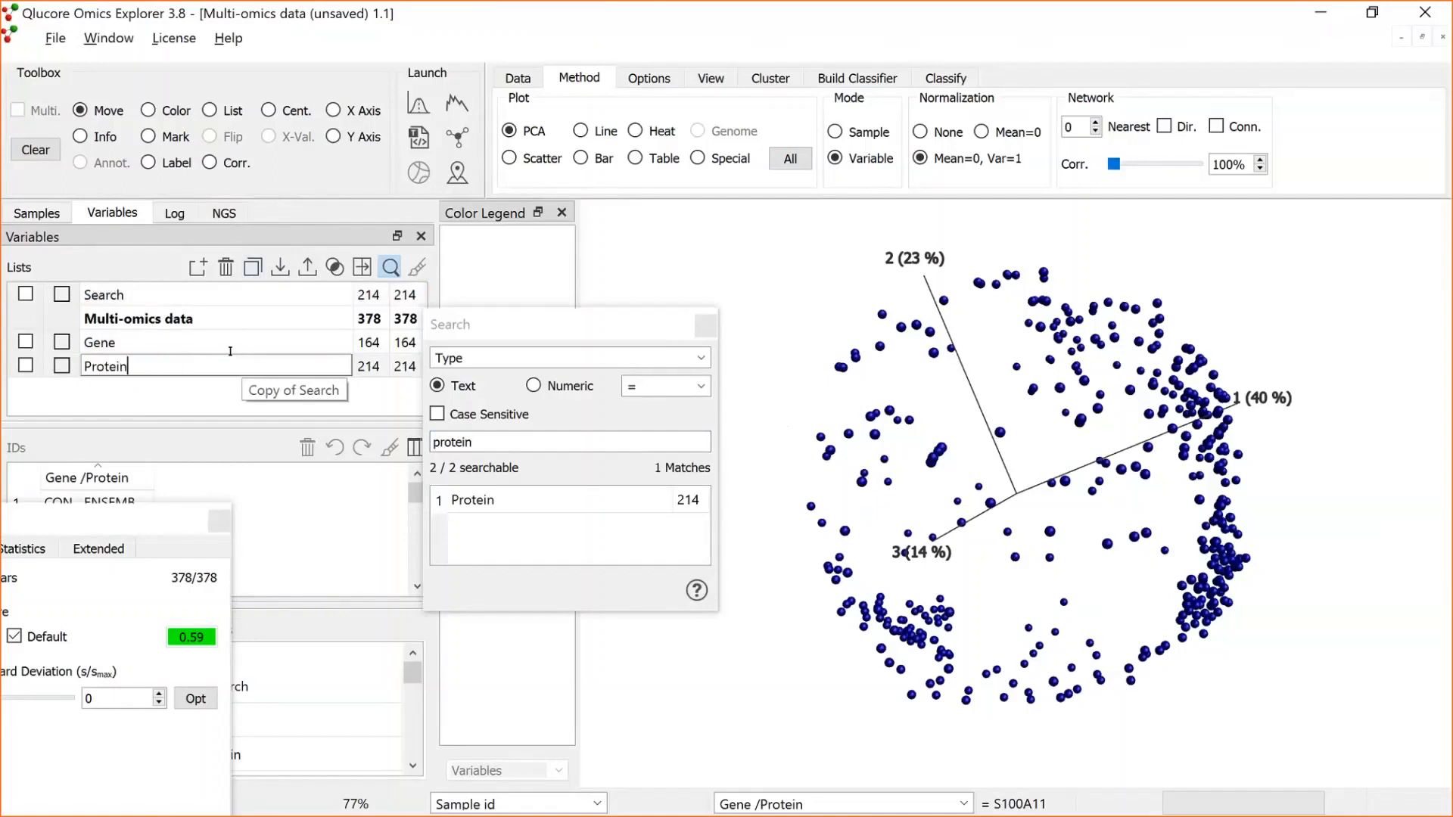
key(Return)
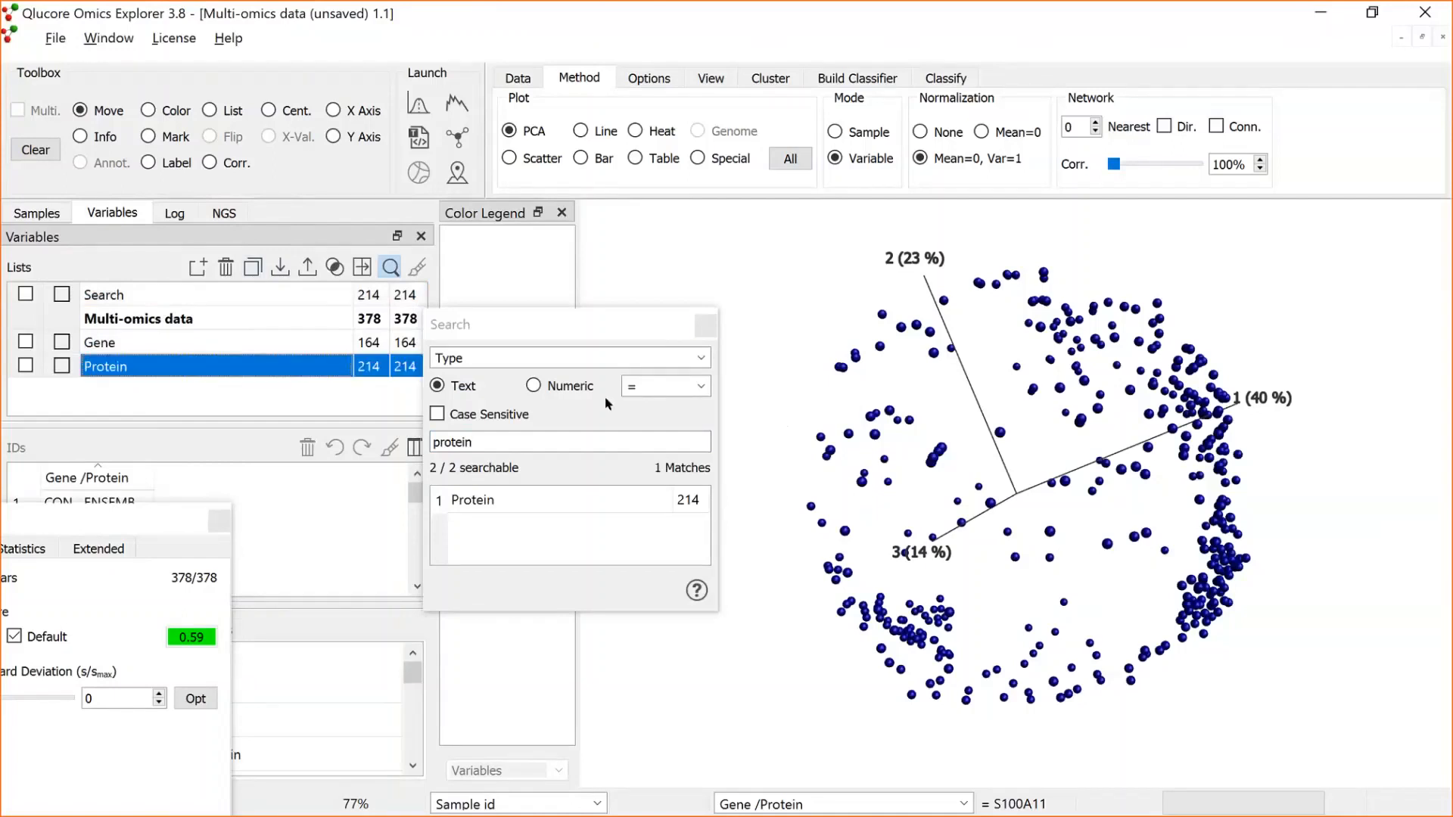
click(705, 325)
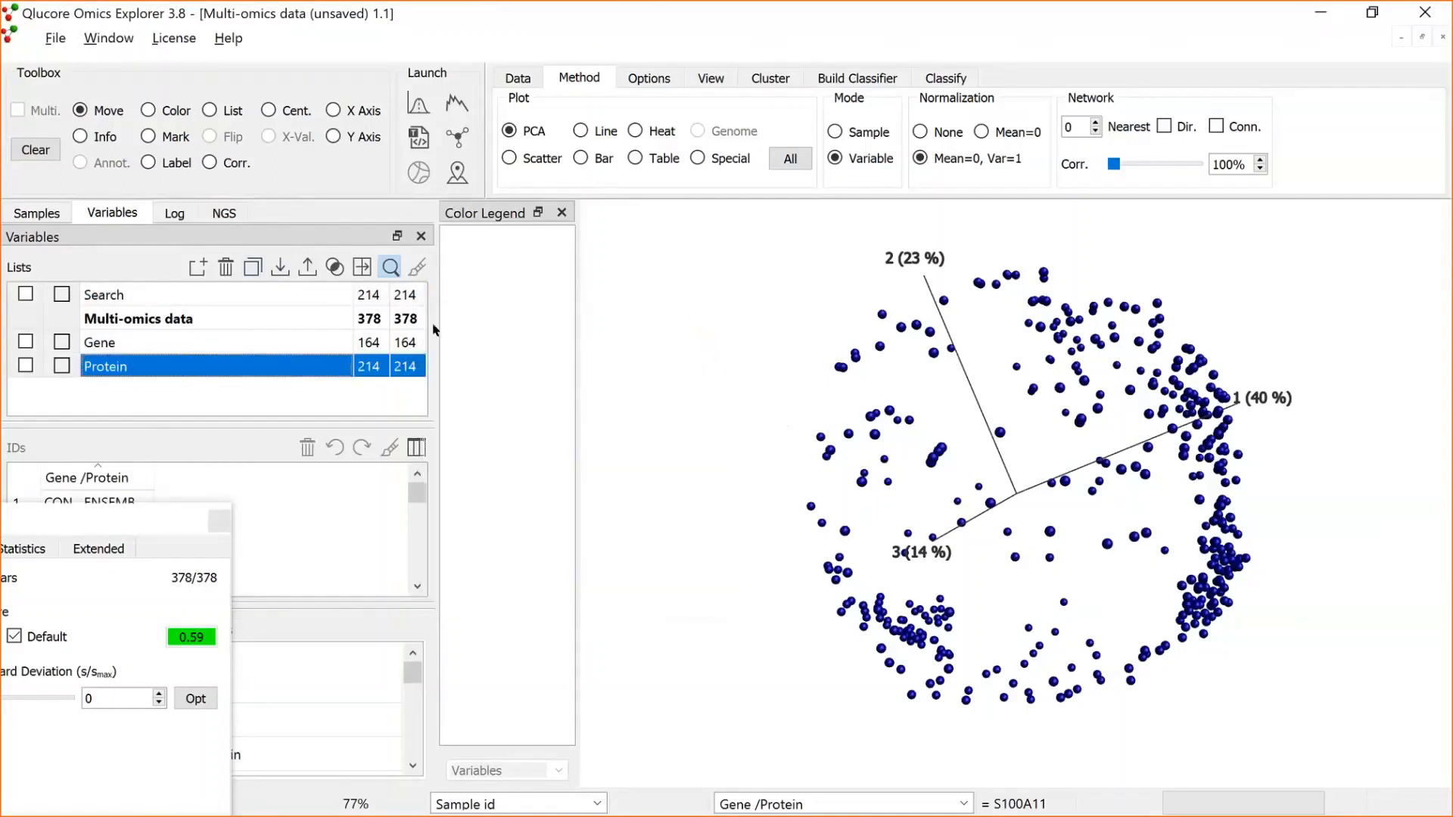
Color the variables in the PCA plot by the Gene and Protein lists.
click(76, 342)
click(64, 345)
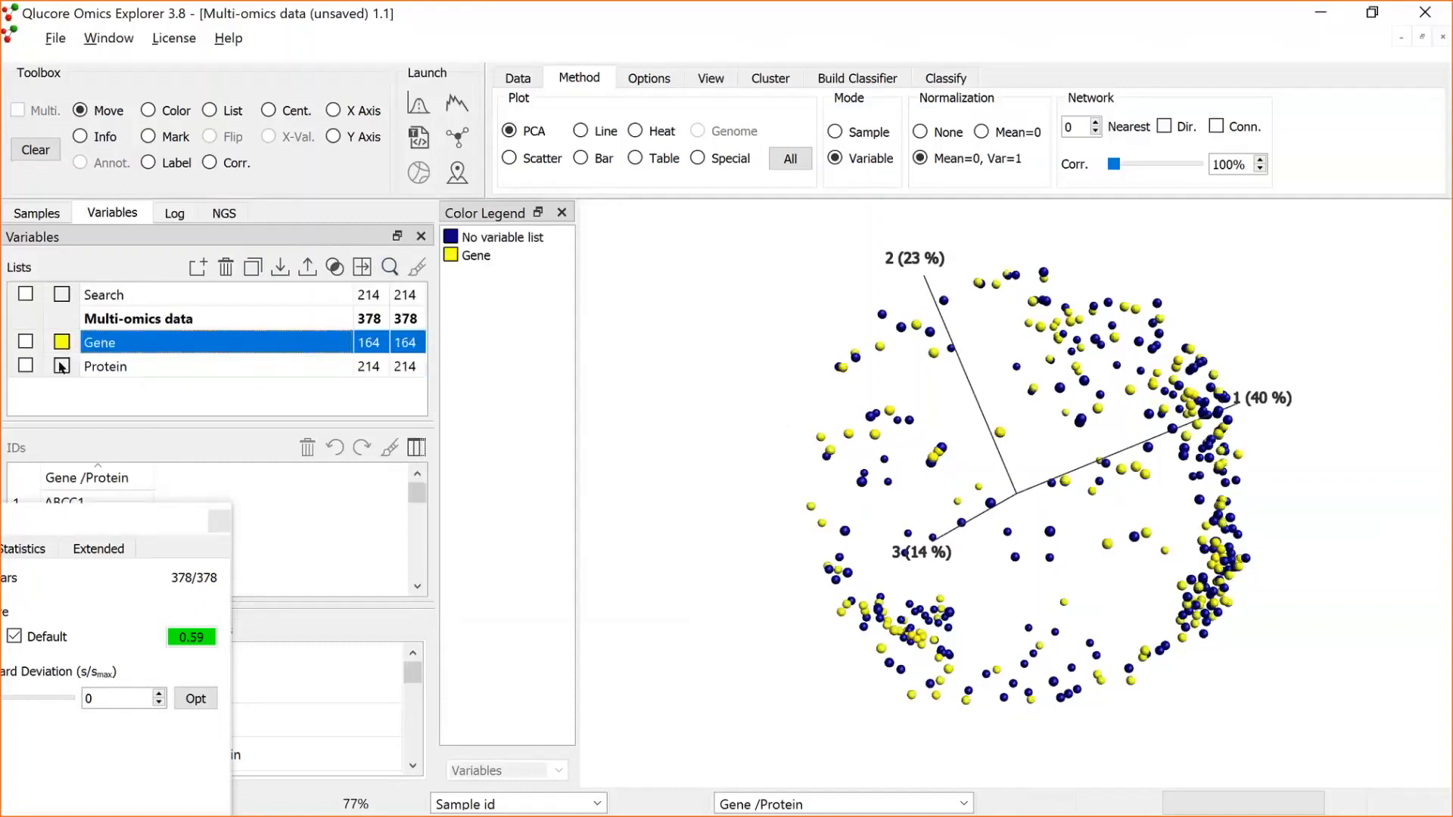
click(62, 366)
click(62, 367)
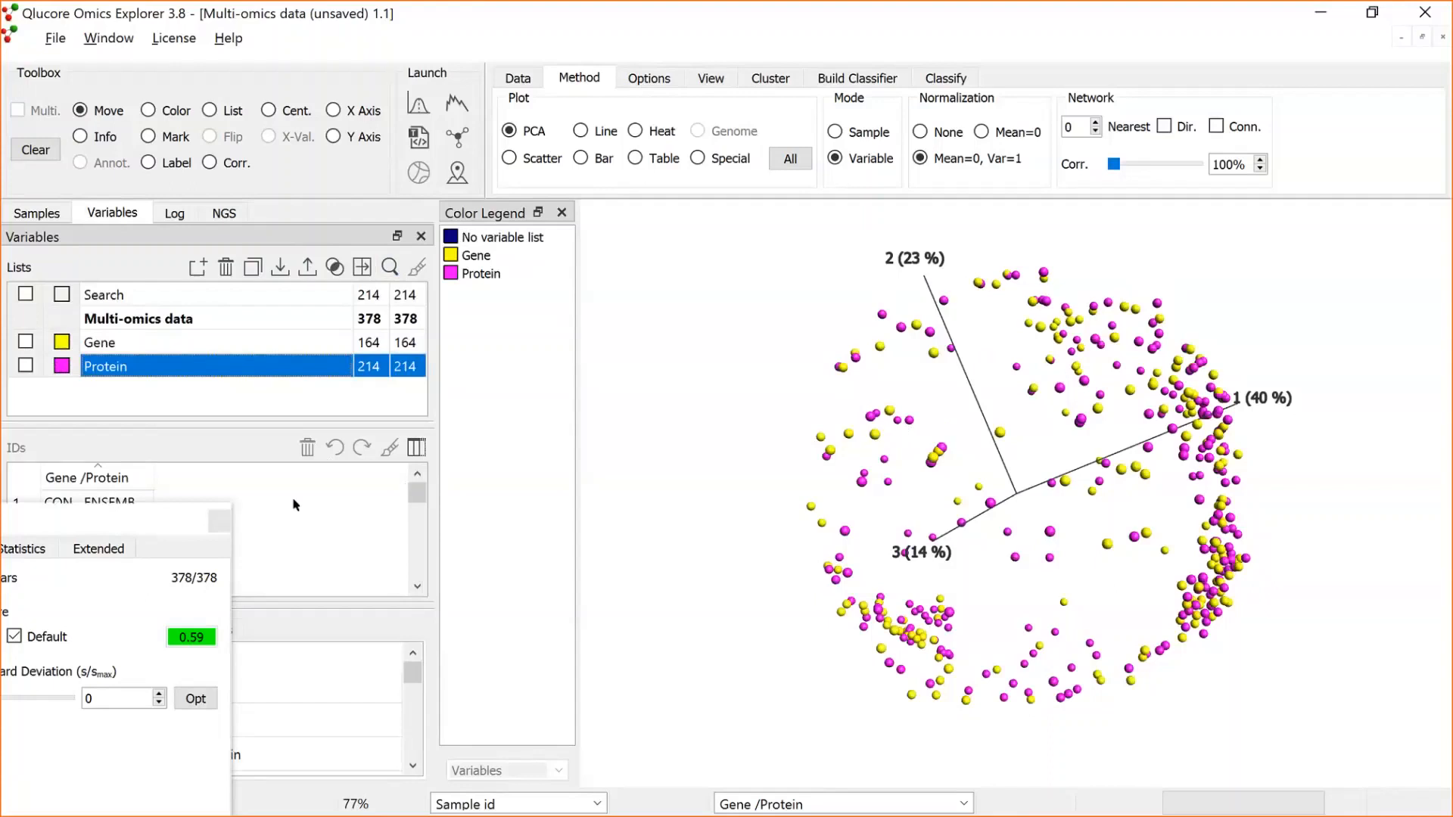
Move the Statistics window off the variable IDs and display the IDs of the Multi-omics data list.
click(175, 517)
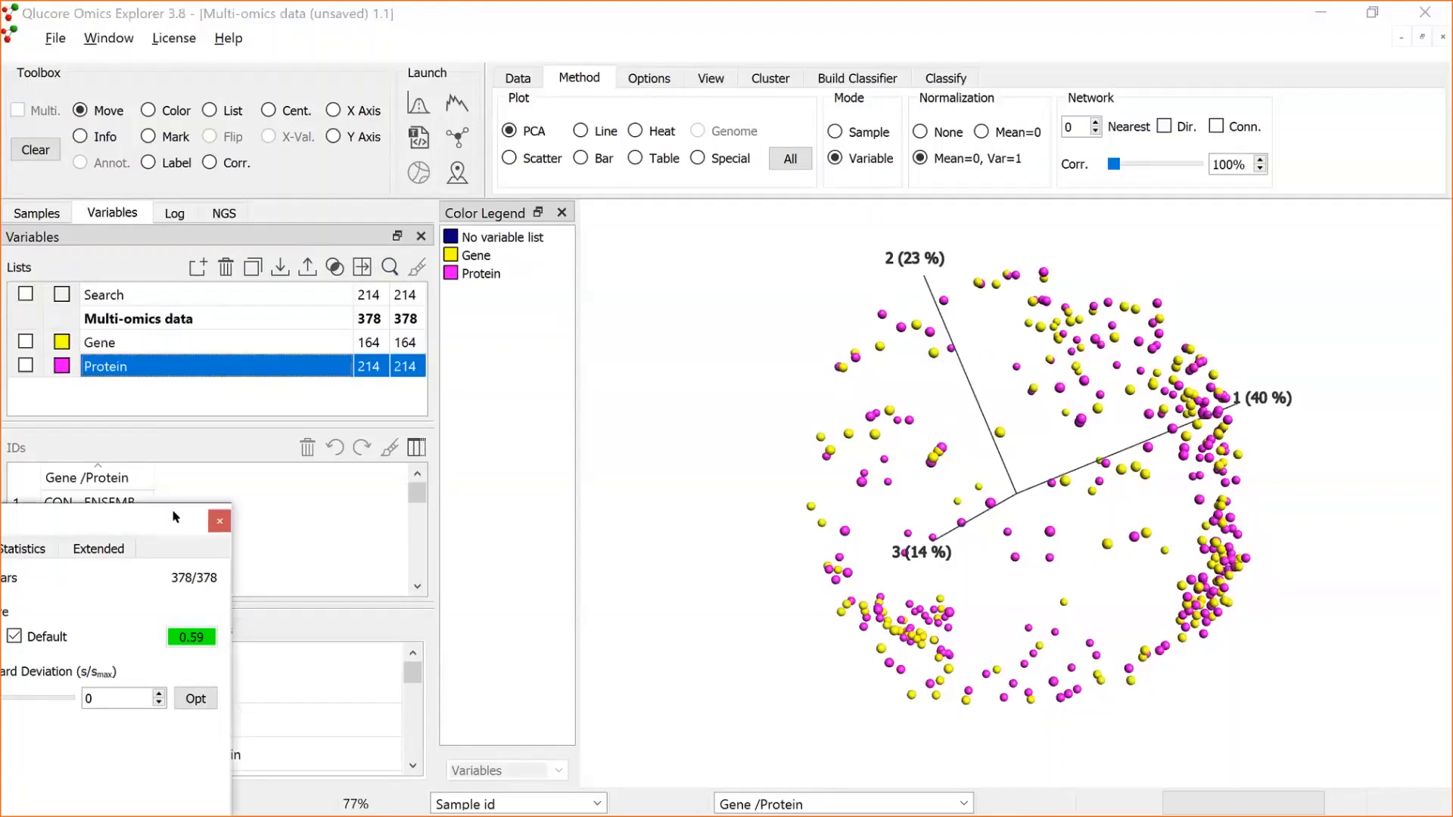
drag(175, 517, 271, 484)
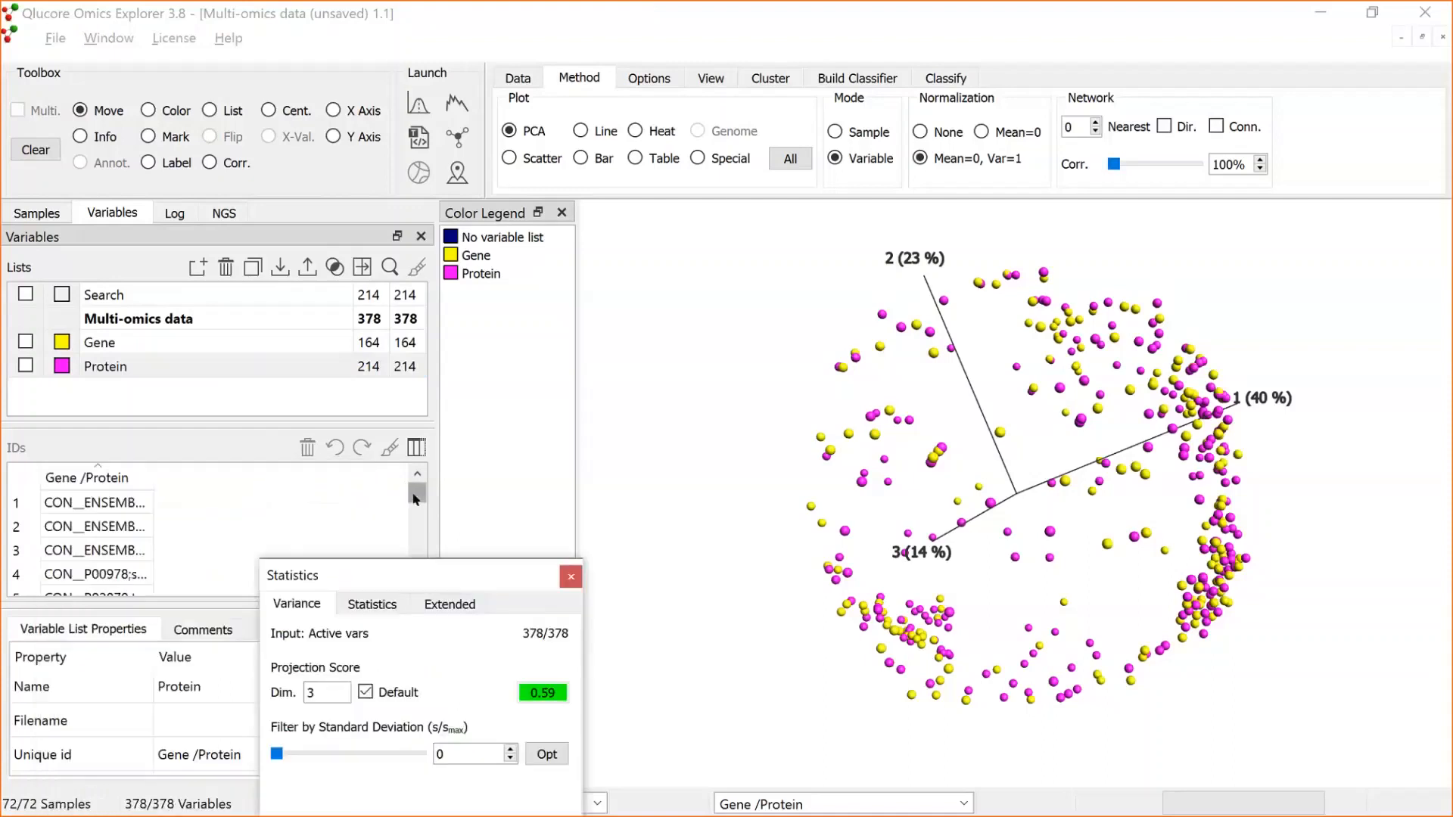
click(276, 320)
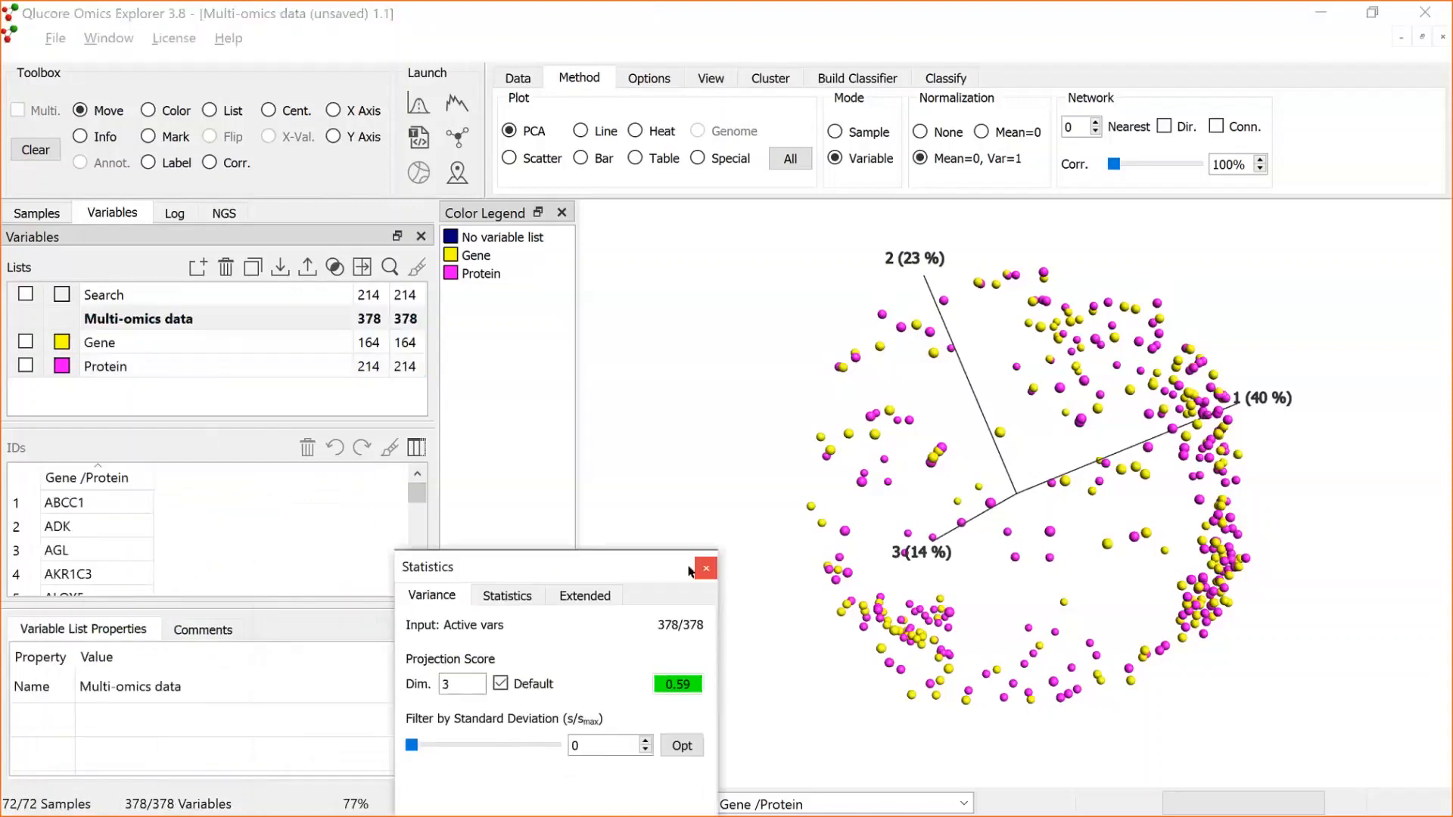
Find the gene CD74 in the variable IDs and mark it in the PCA plot.
click(421, 555)
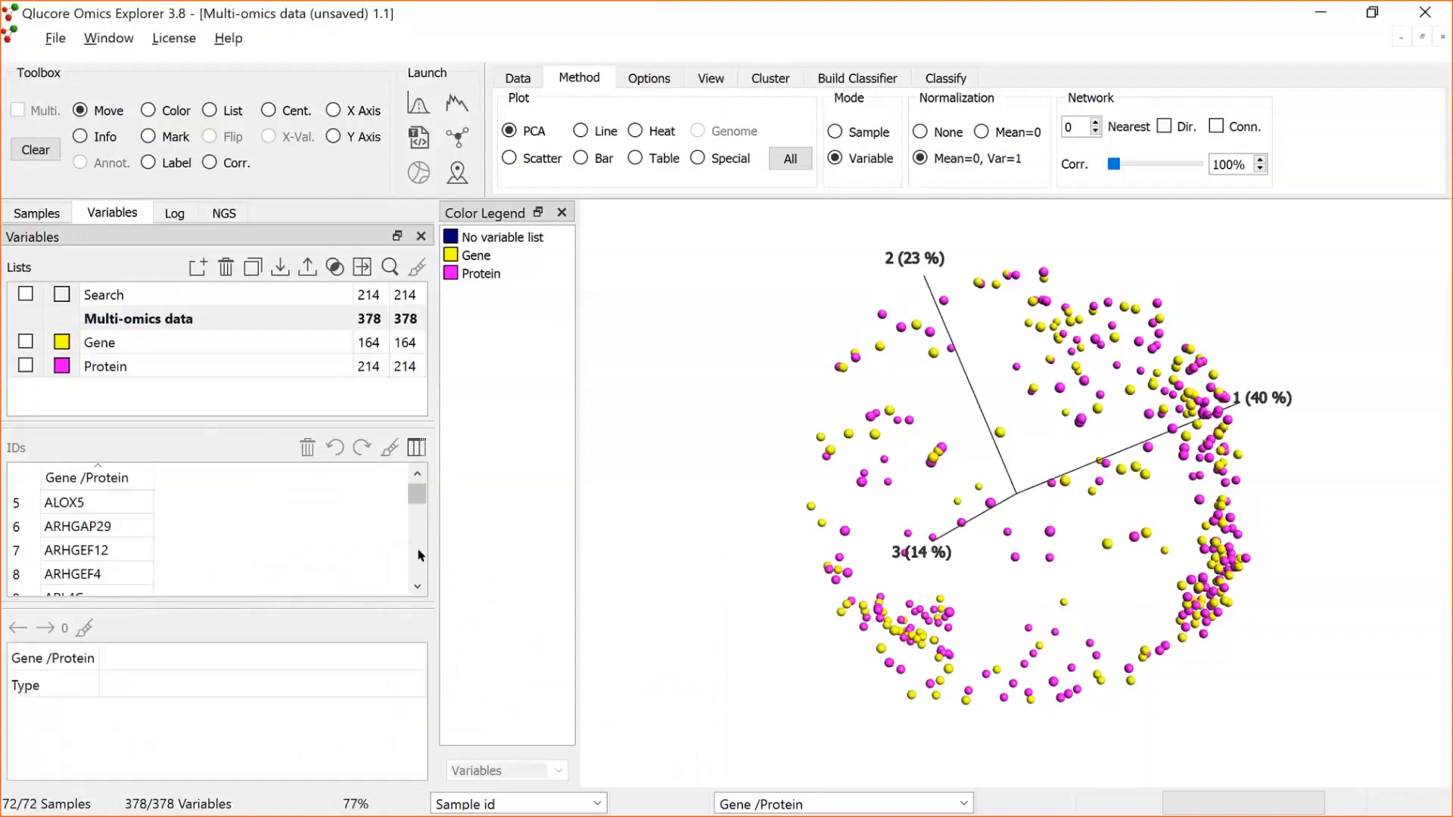
click(420, 556)
click(421, 556)
click(421, 555)
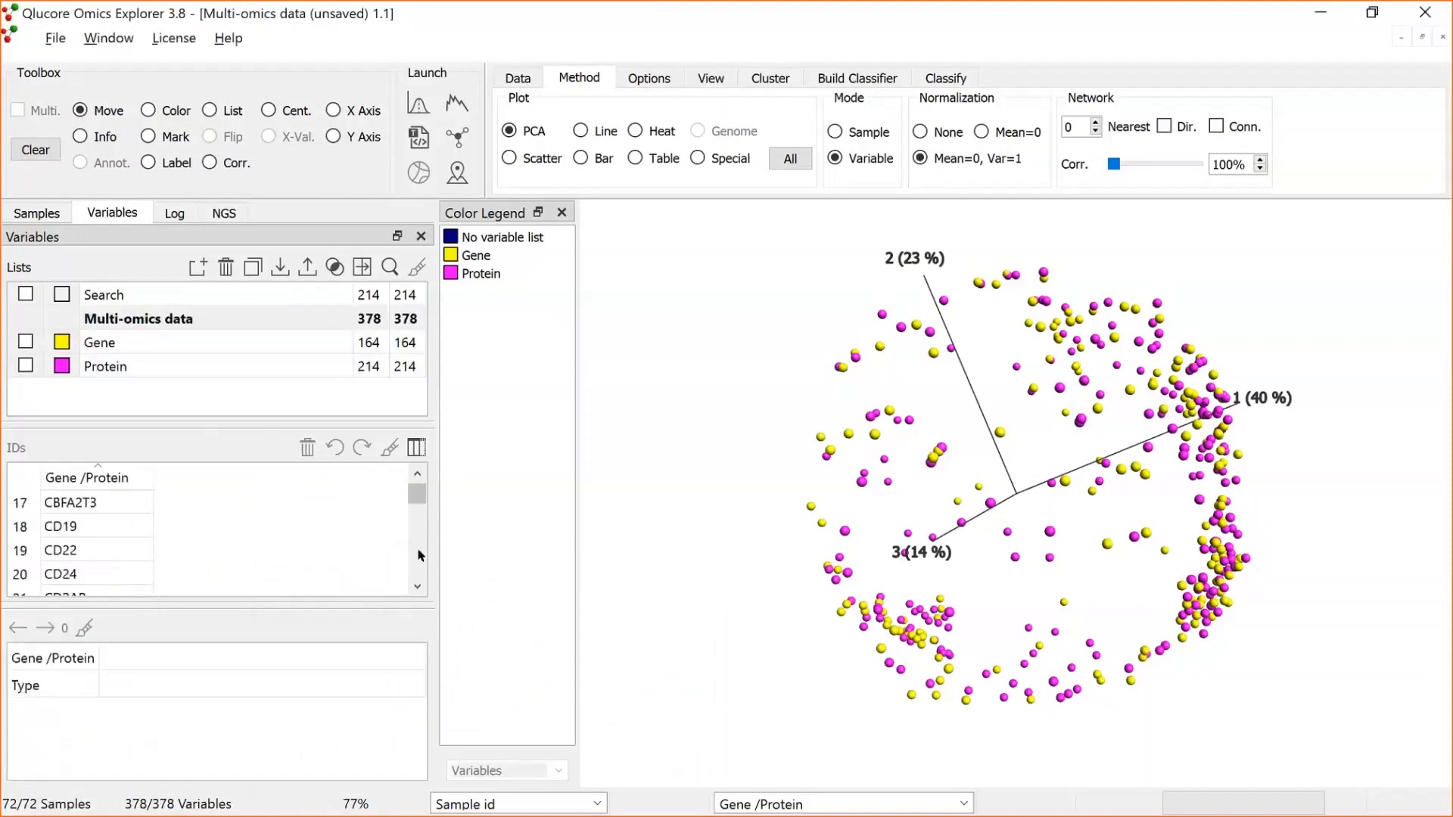
click(421, 556)
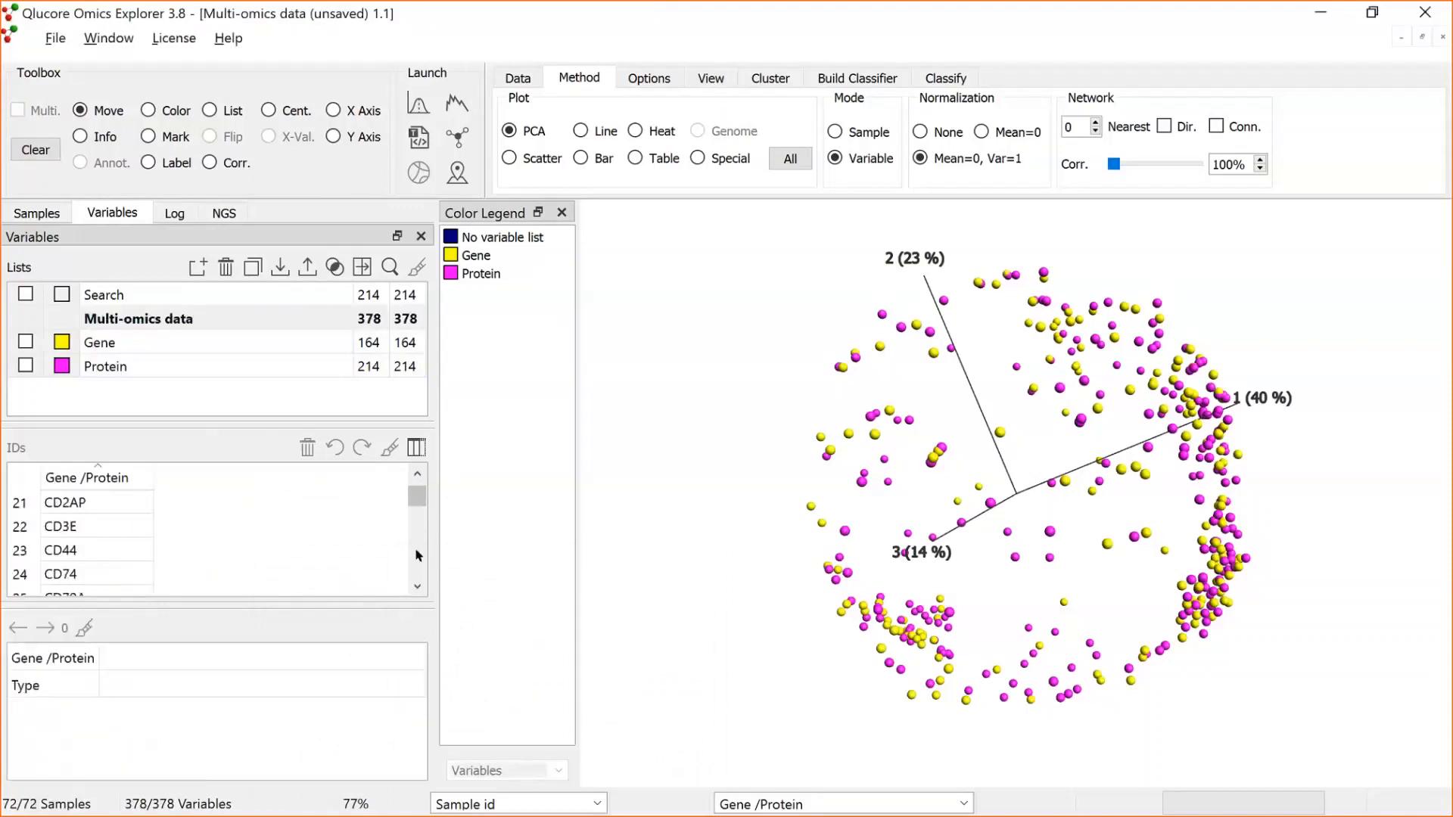
click(49, 576)
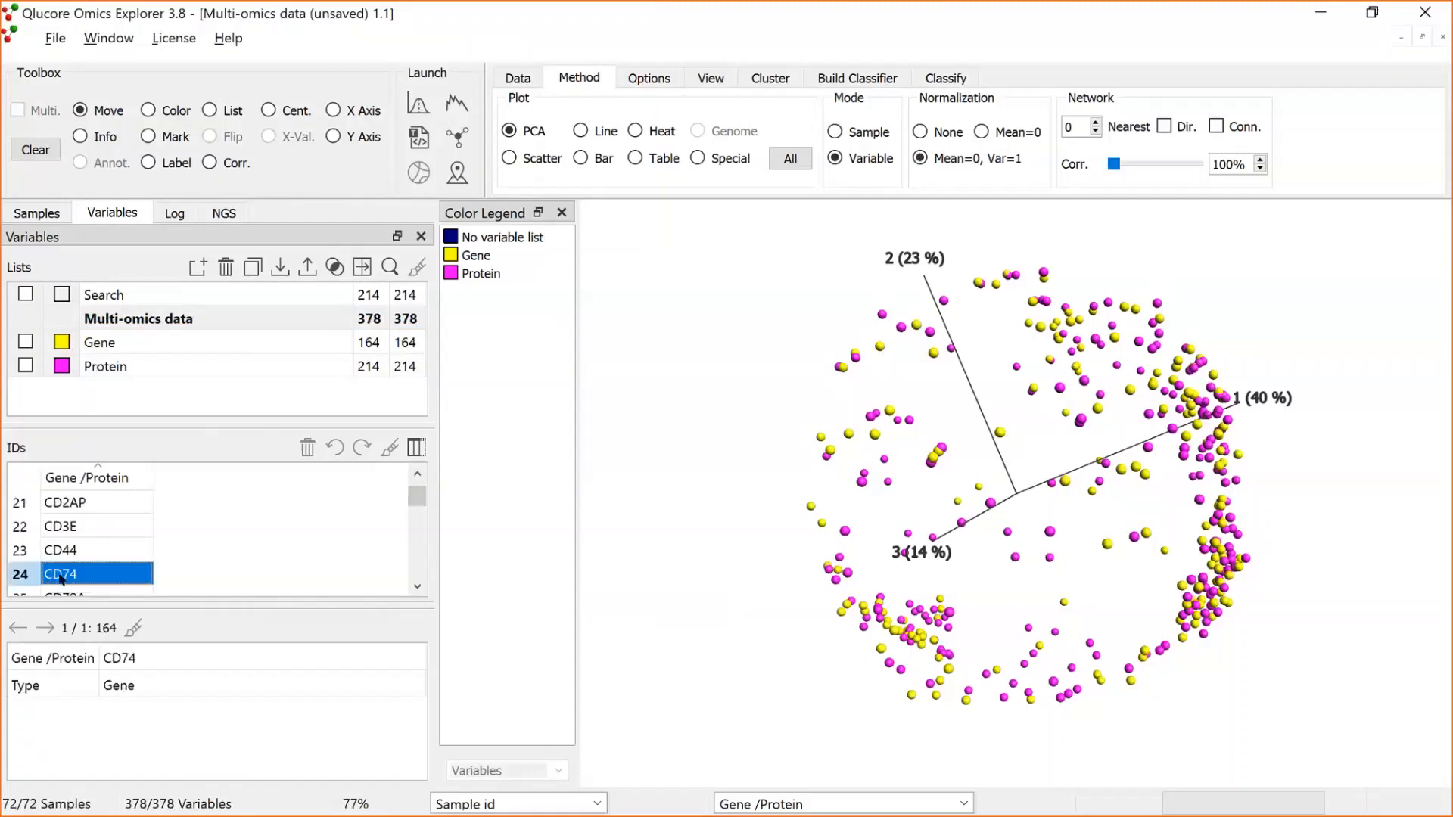
click(148, 137)
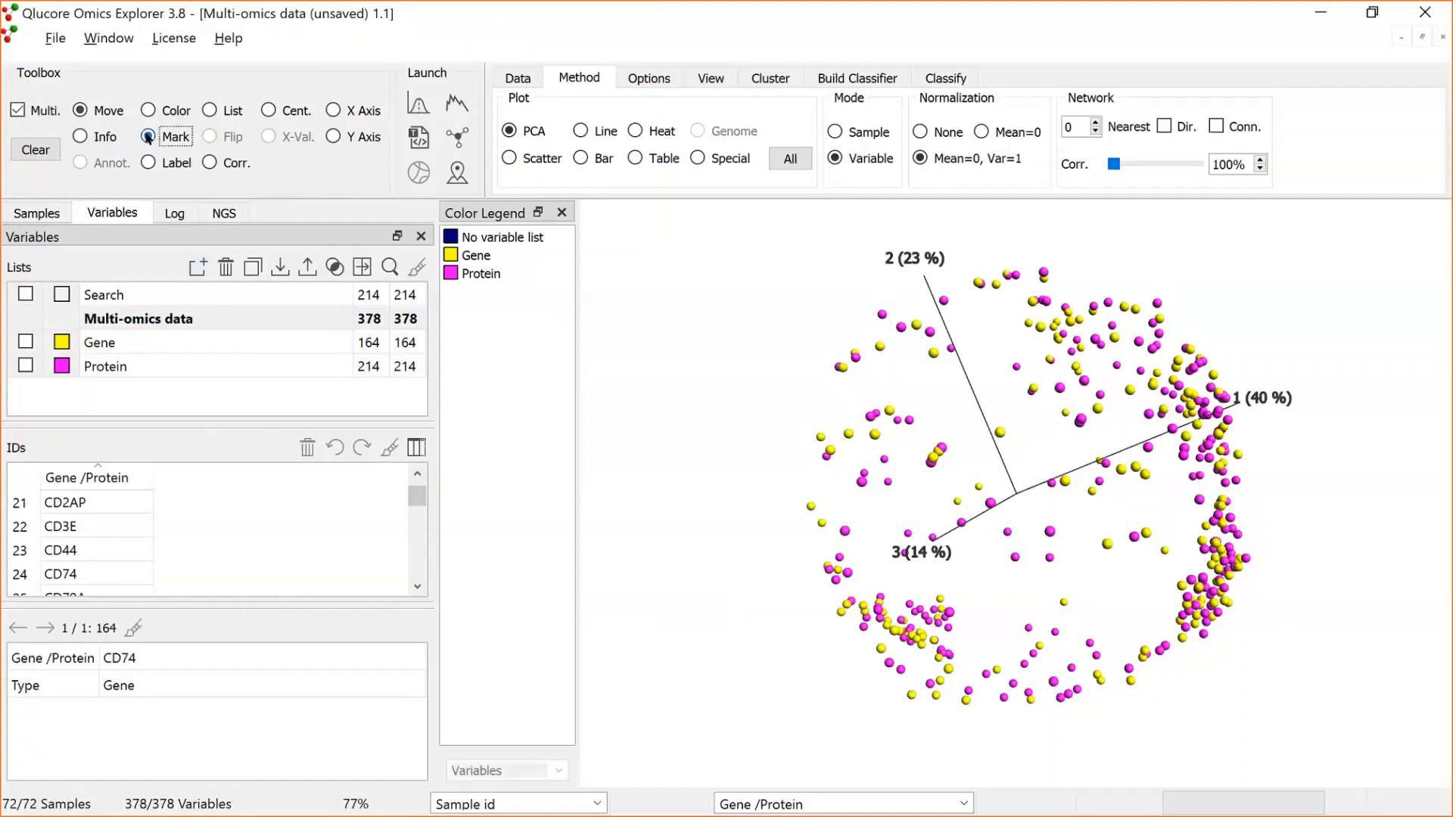
click(90, 573)
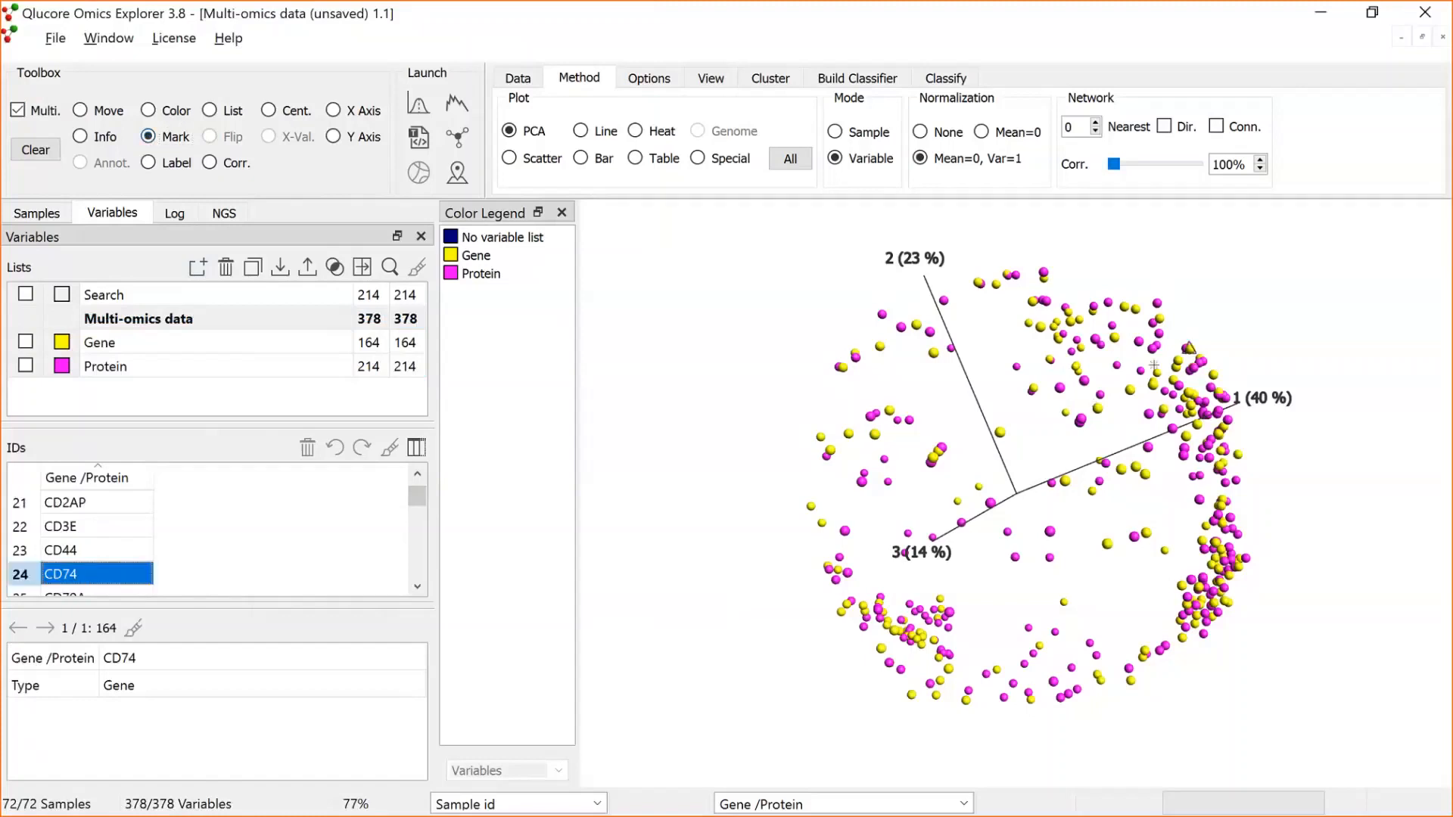
Rotate the PCA plot to expose the marked CD74 point and label it with its name.
click(81, 111)
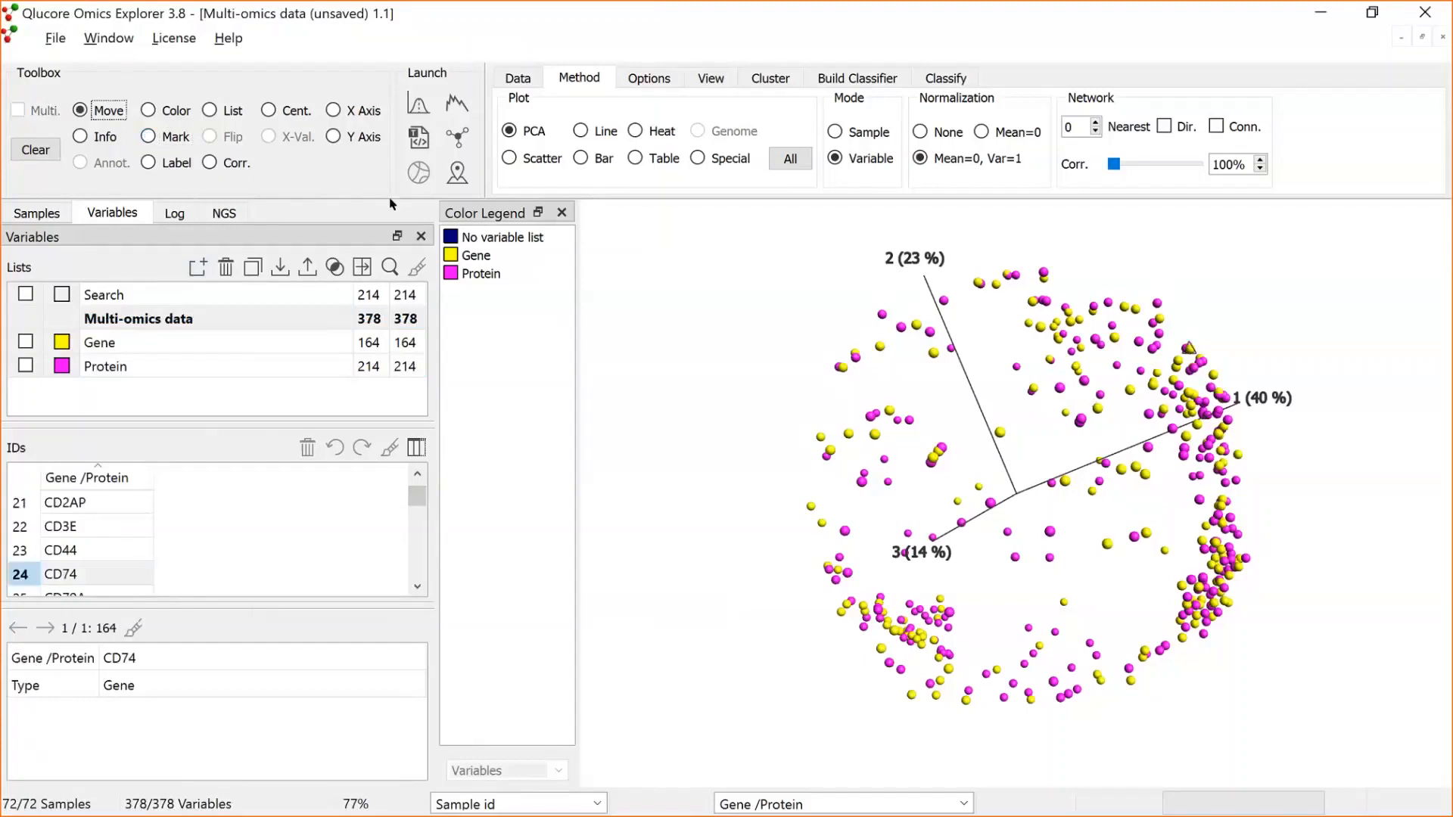
mouse_move(1011, 363)
mouse_down()
mouse_move(1011, 405)
mouse_move(1118, 437)
mouse_move(1123, 478)
mouse_up()
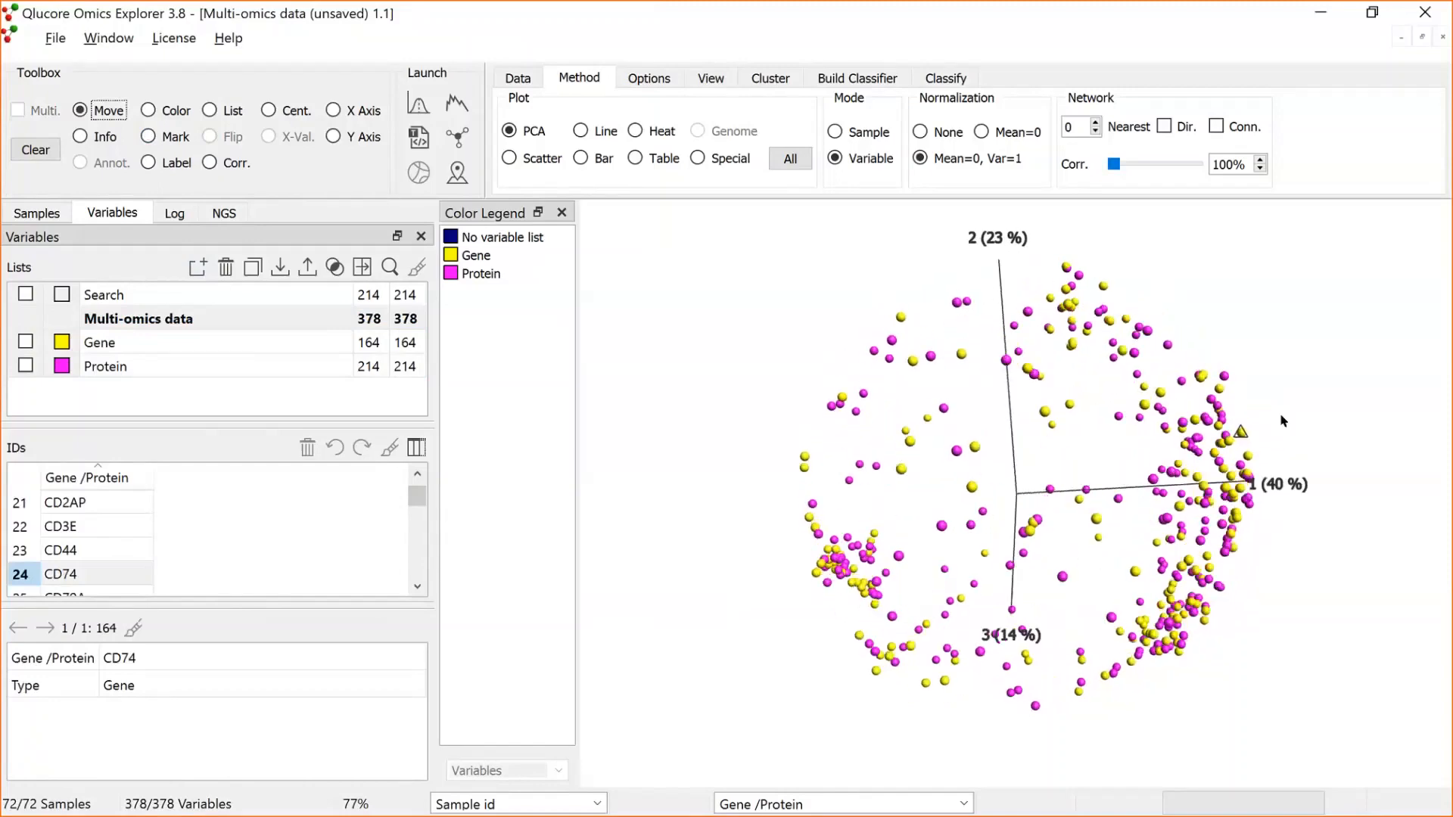
click(147, 164)
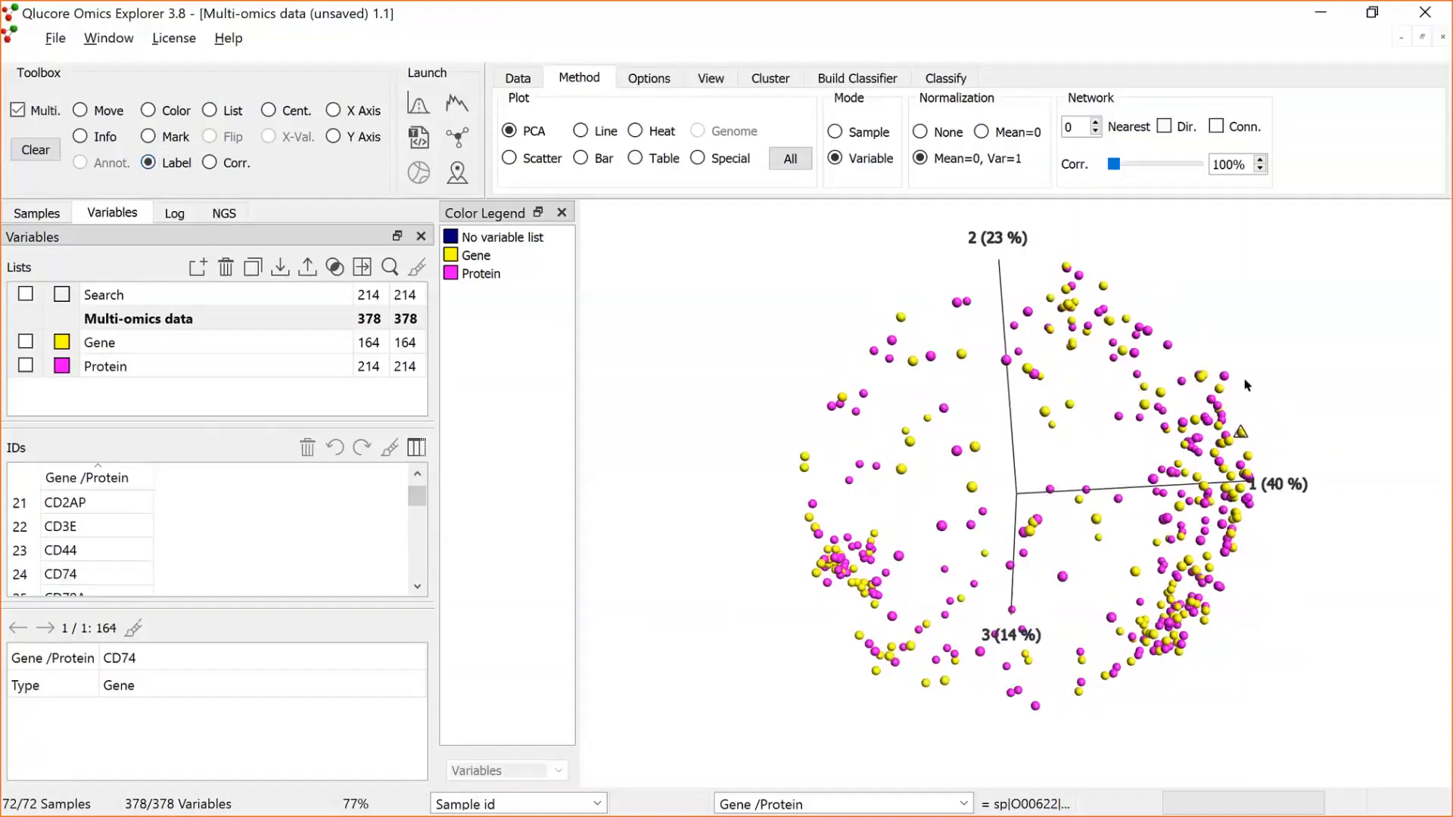
click(1249, 440)
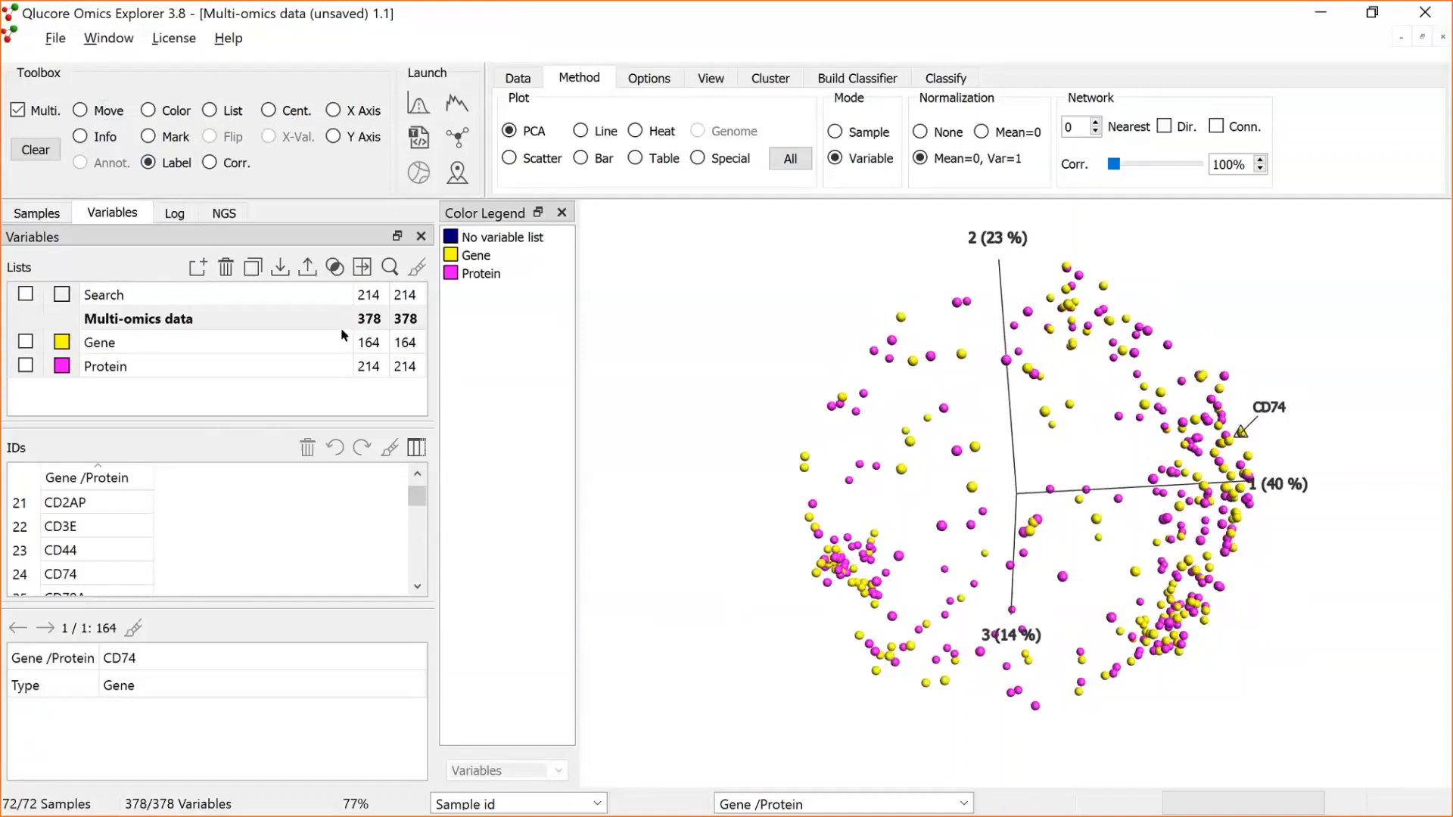
Clear the CD74 label and draw its positive and negative correlations to other variables at a 70% threshold.
click(47, 151)
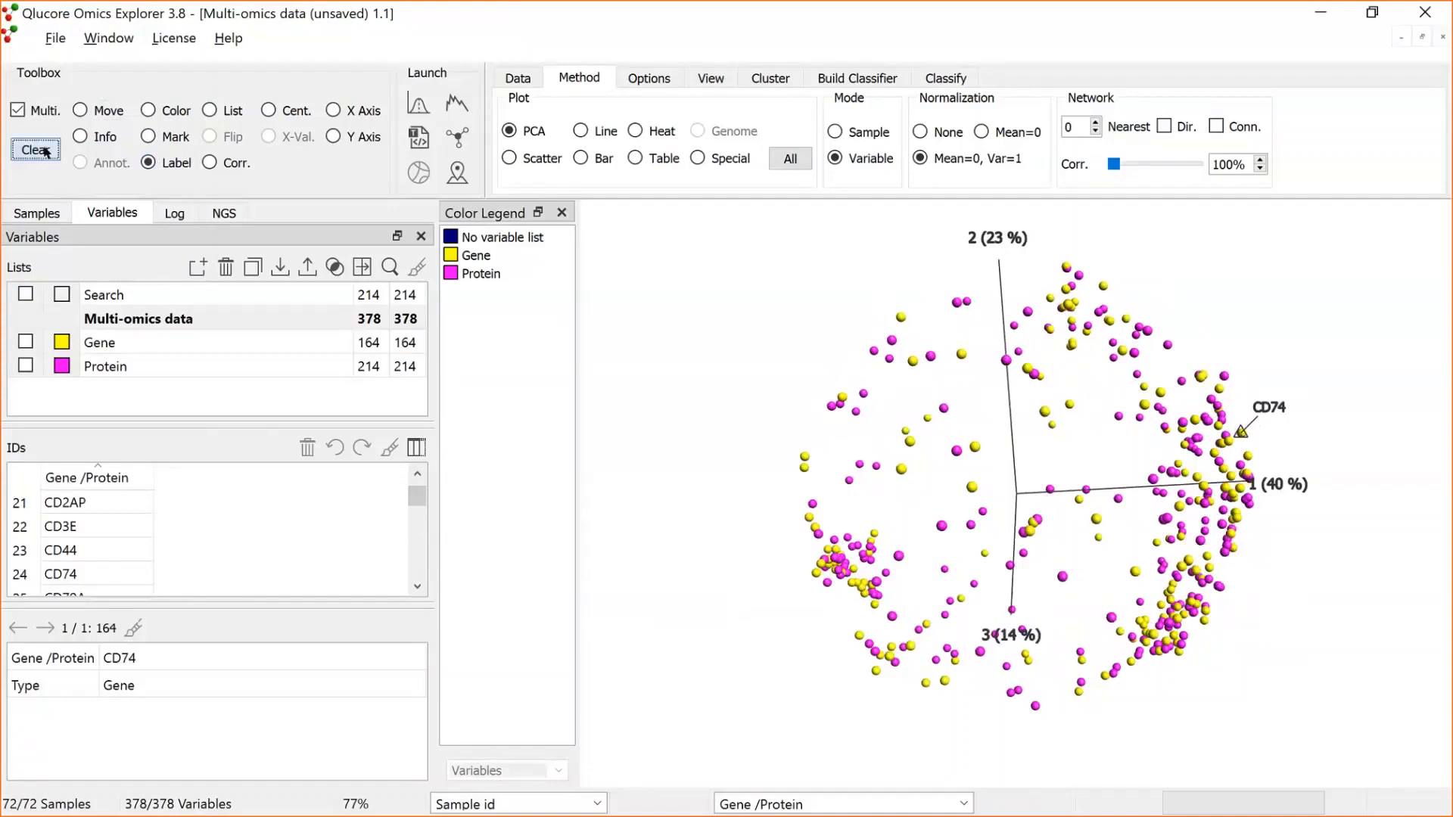
click(212, 164)
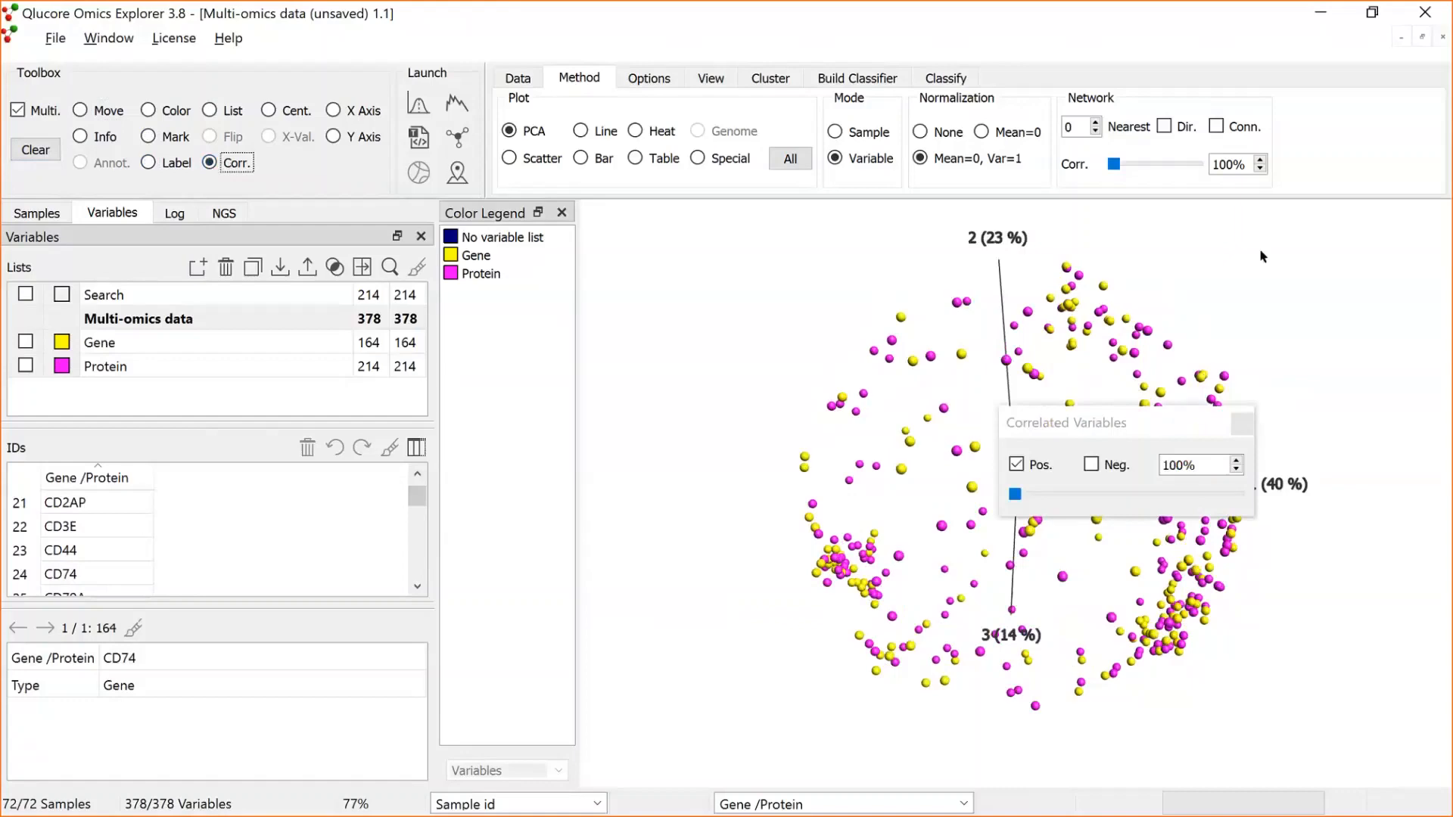
drag(1182, 423, 1293, 239)
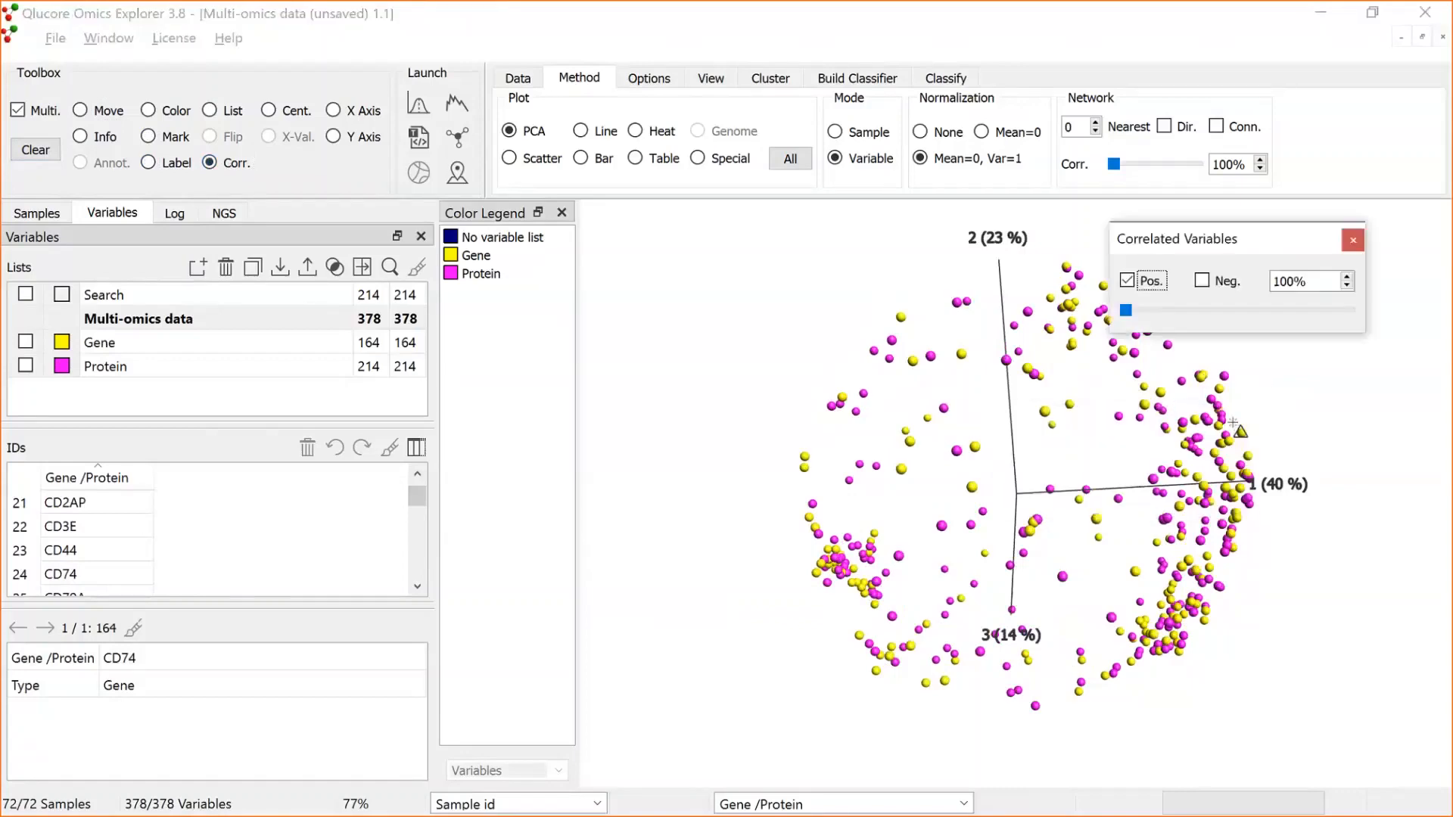
click(1232, 422)
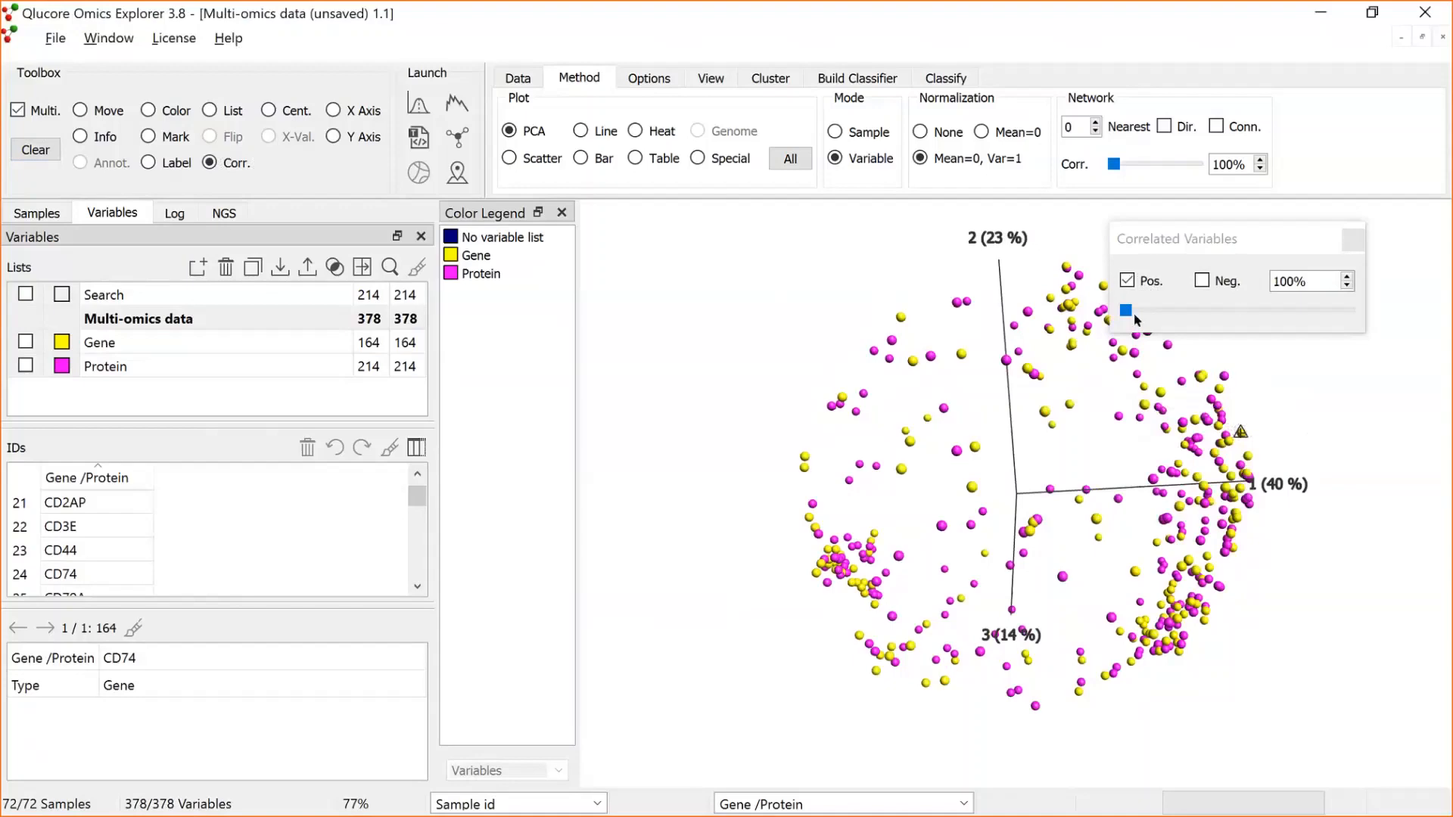
drag(1127, 311, 1193, 311)
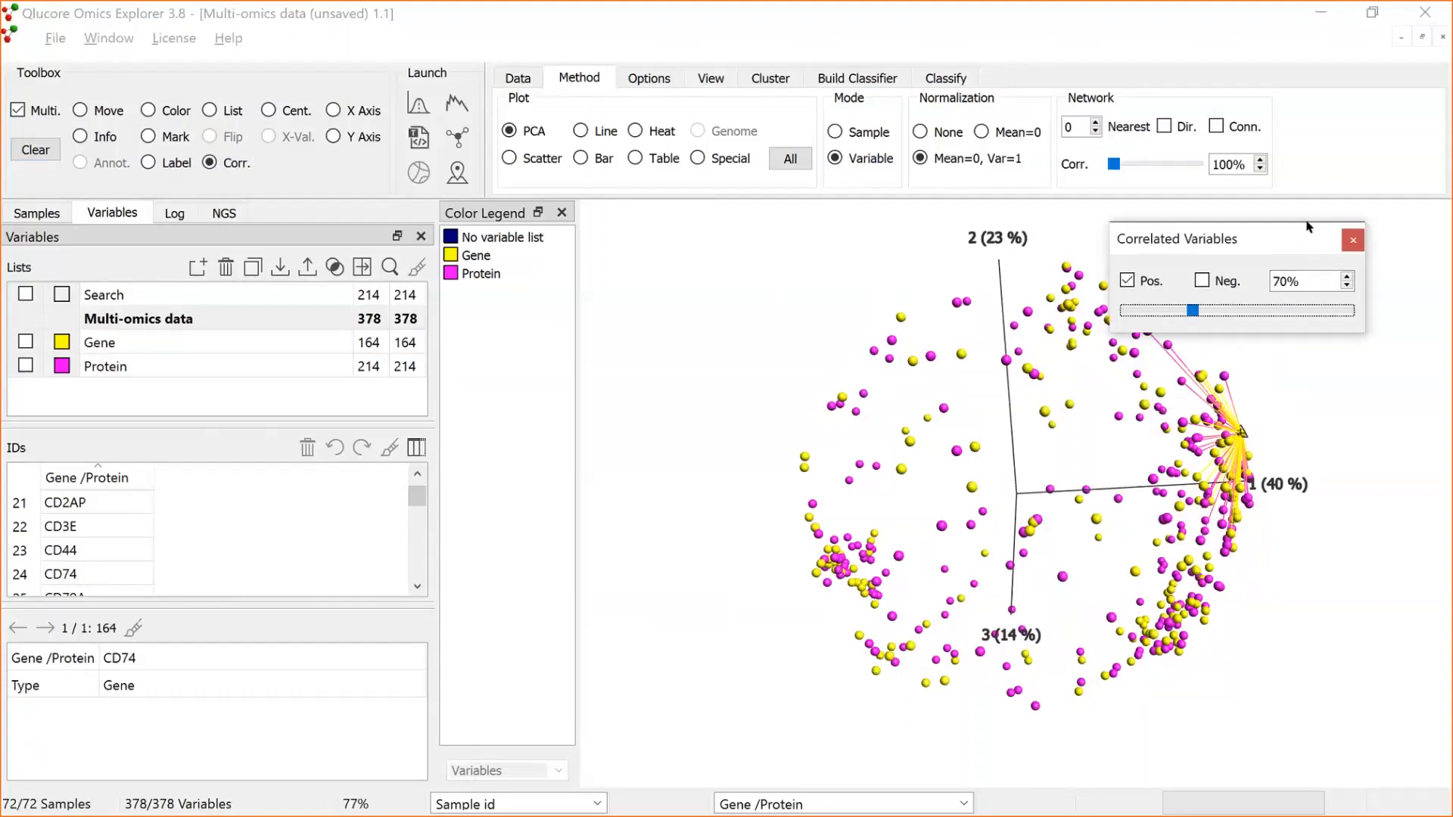
drag(1307, 237, 1337, 216)
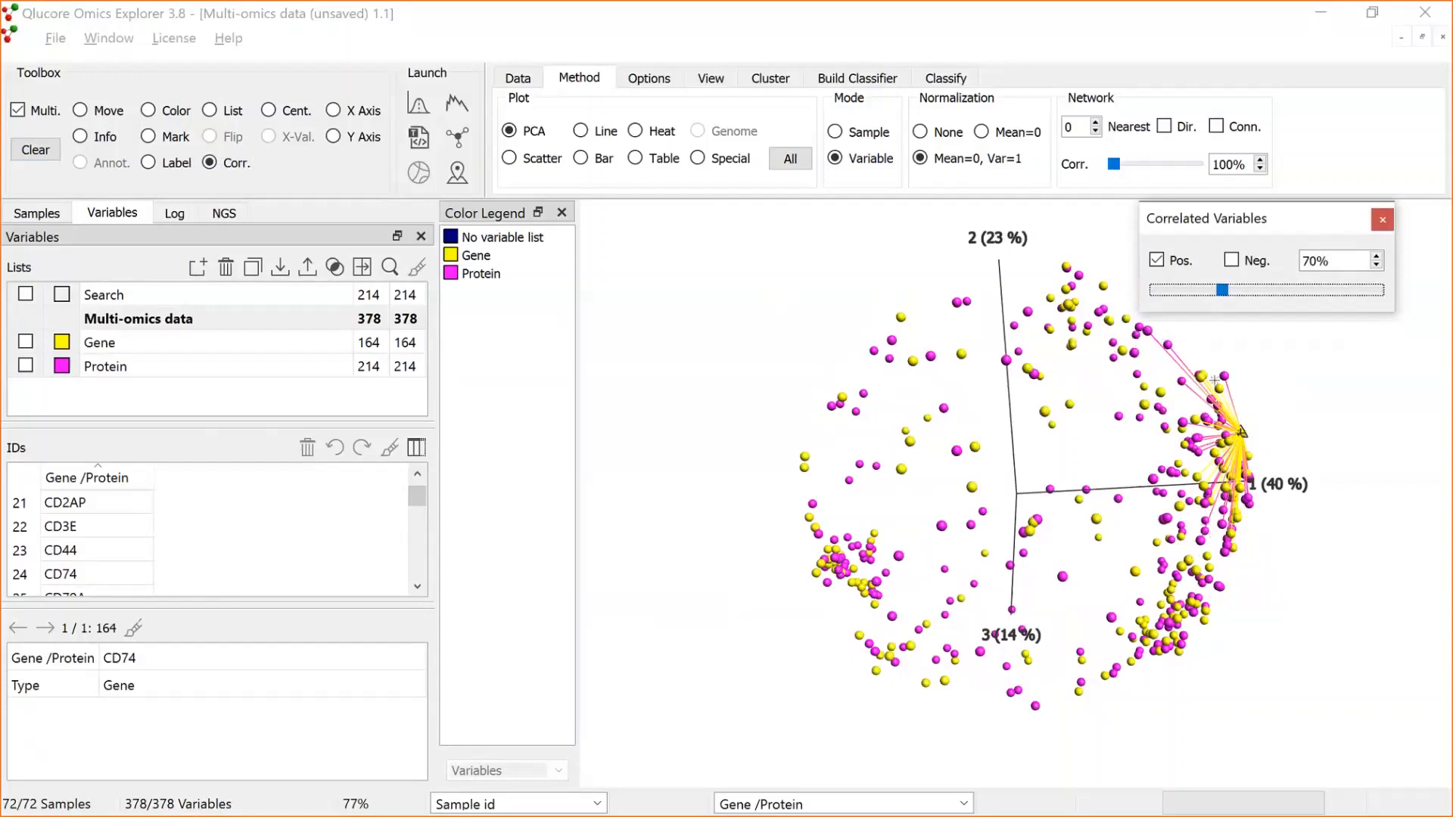
click(1231, 261)
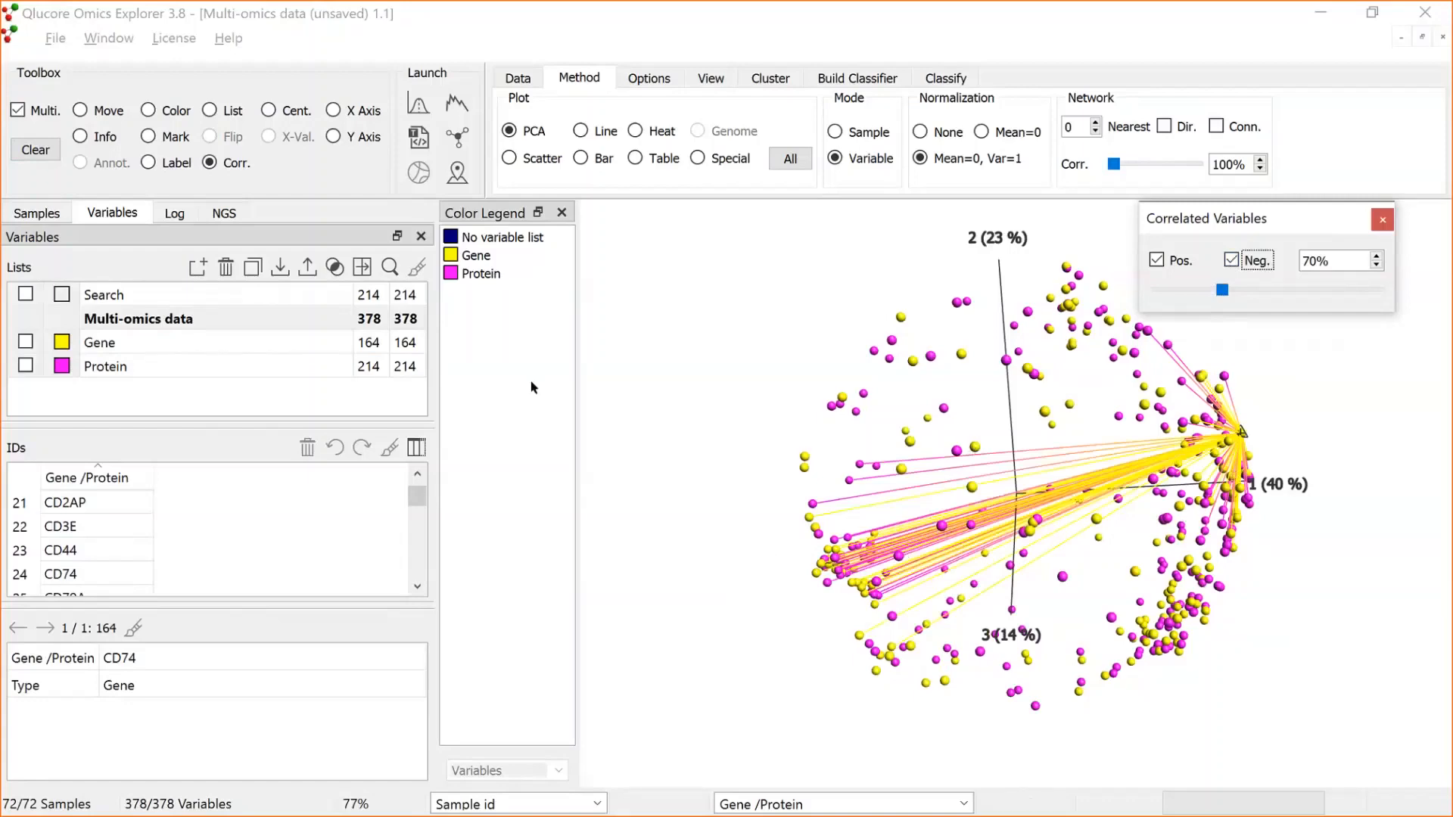
Set the standard deviation filter in the Statistics window to its maximum, None.
click(417, 124)
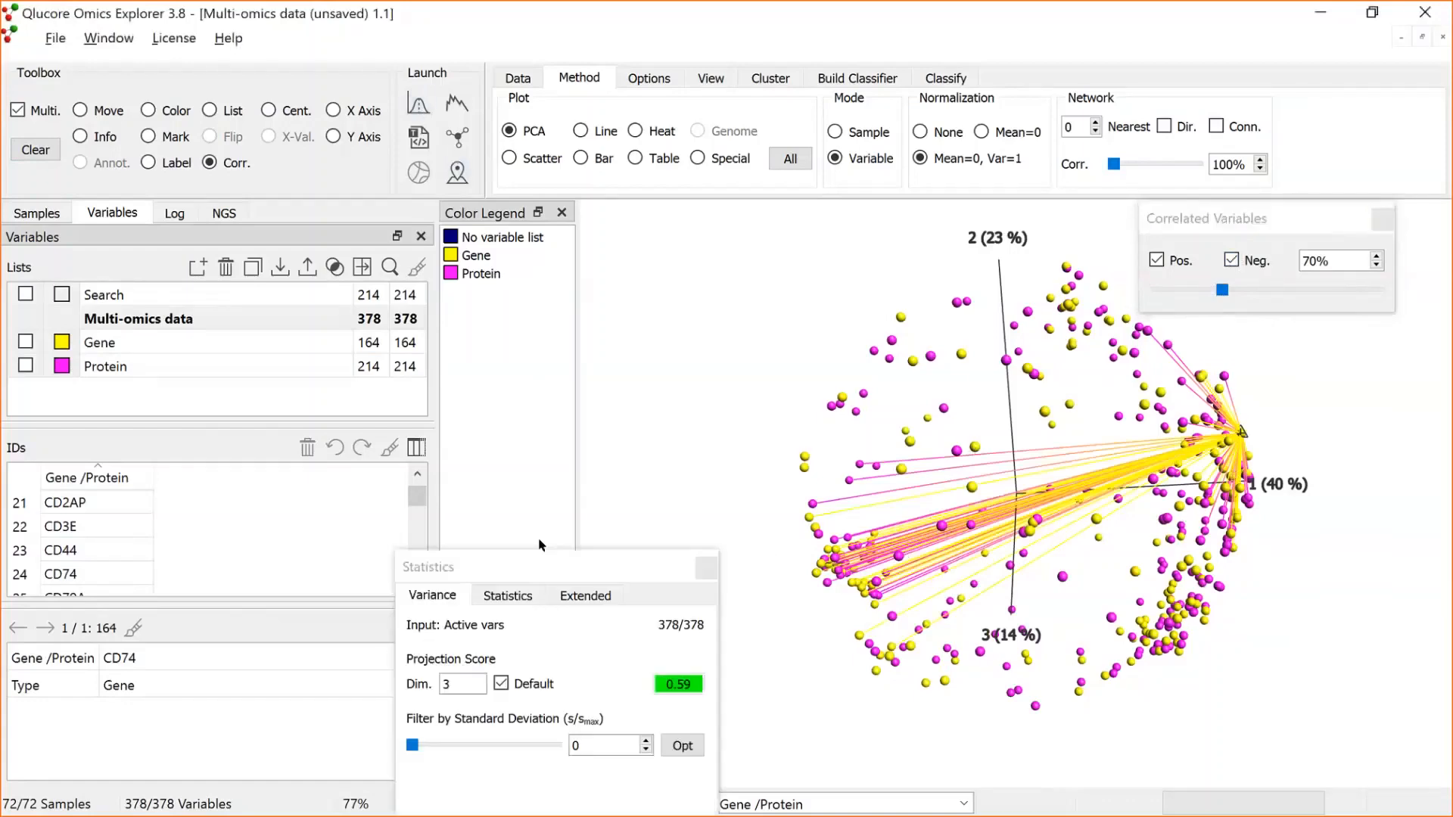
drag(445, 573, 417, 288)
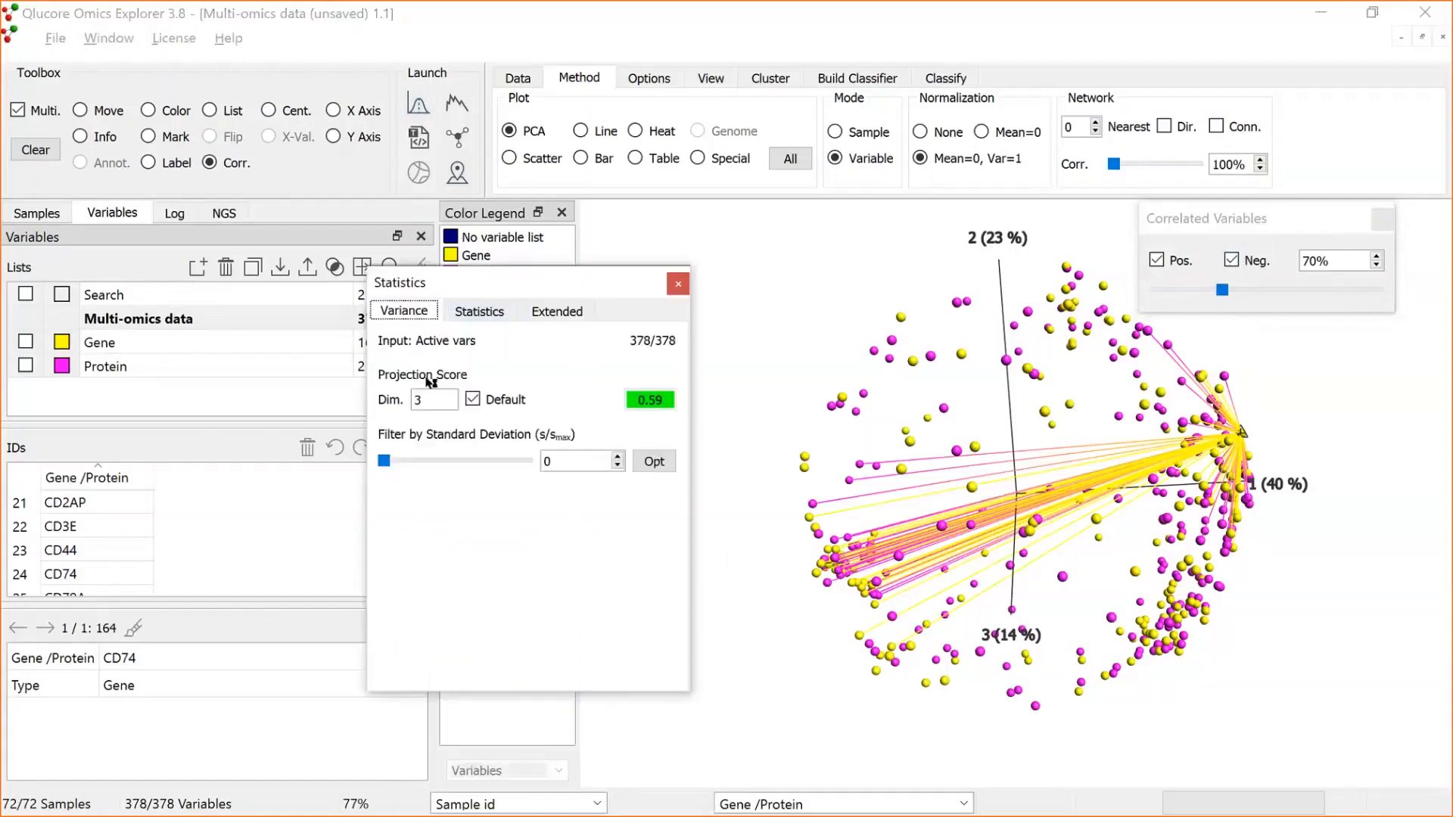
click(397, 463)
drag(401, 469, 534, 463)
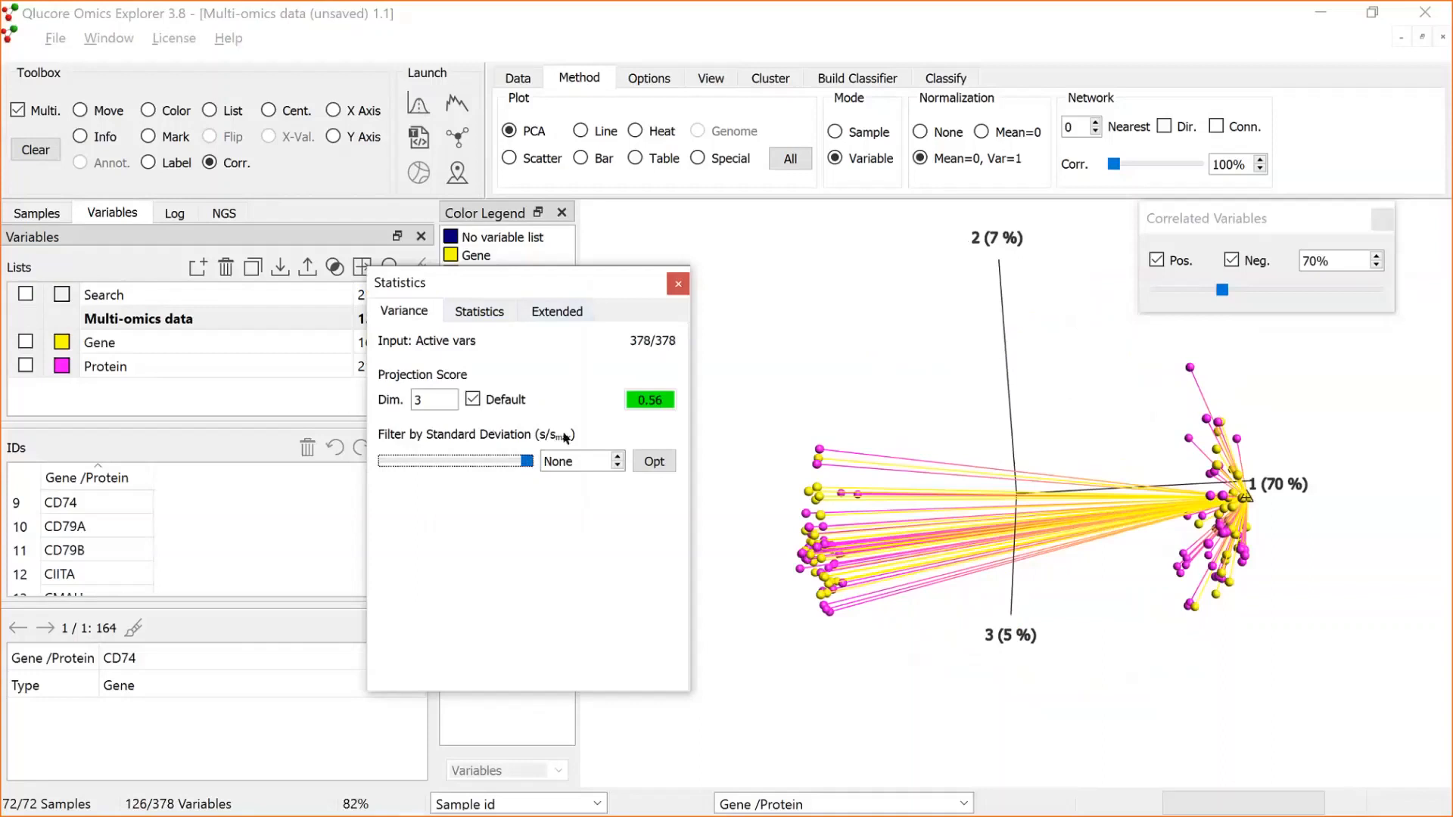
Move the Statistics window off the variable lists and create a new list named "Pos correl for CD74".
drag(560, 287, 457, 426)
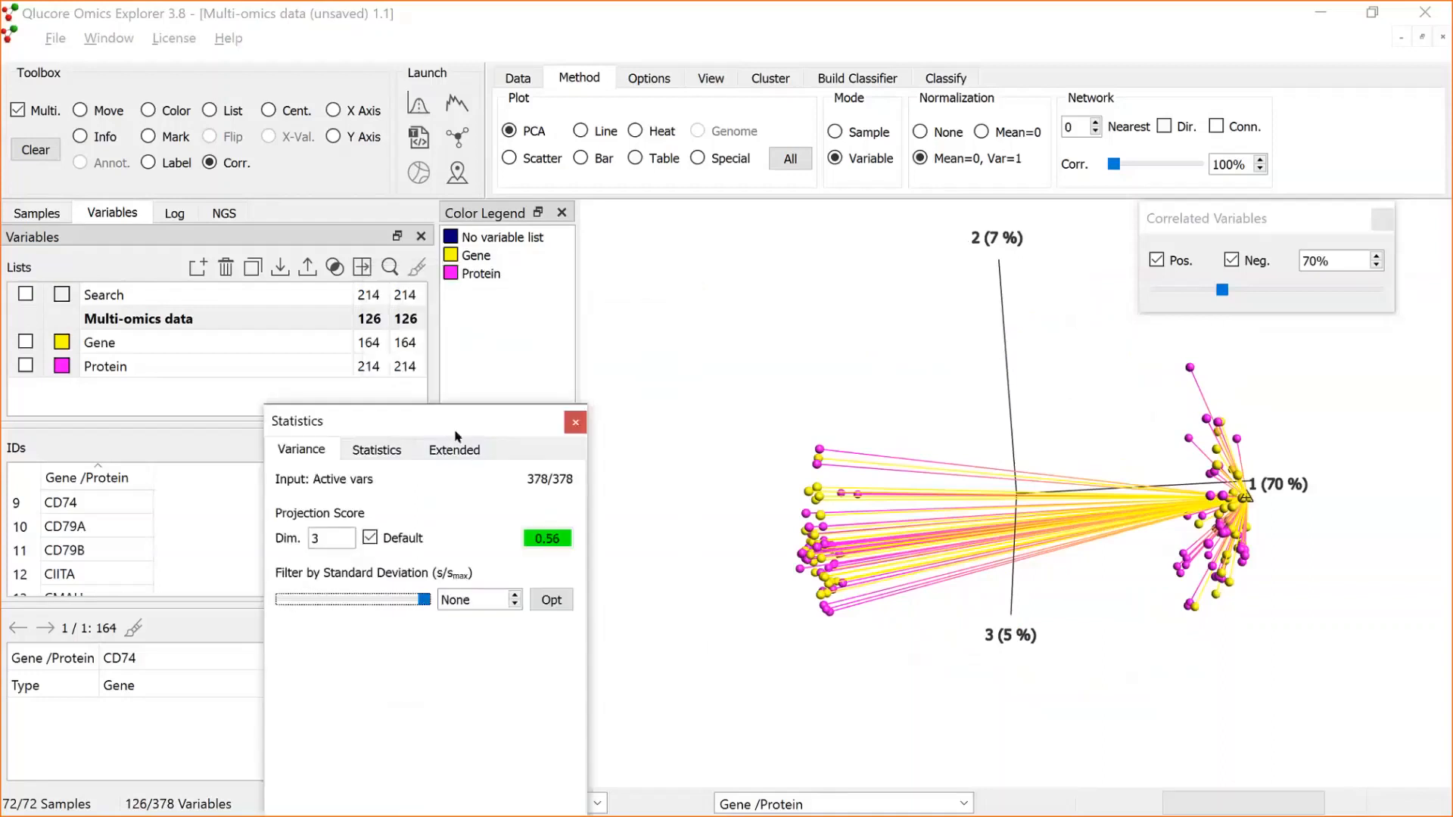
drag(438, 422, 452, 480)
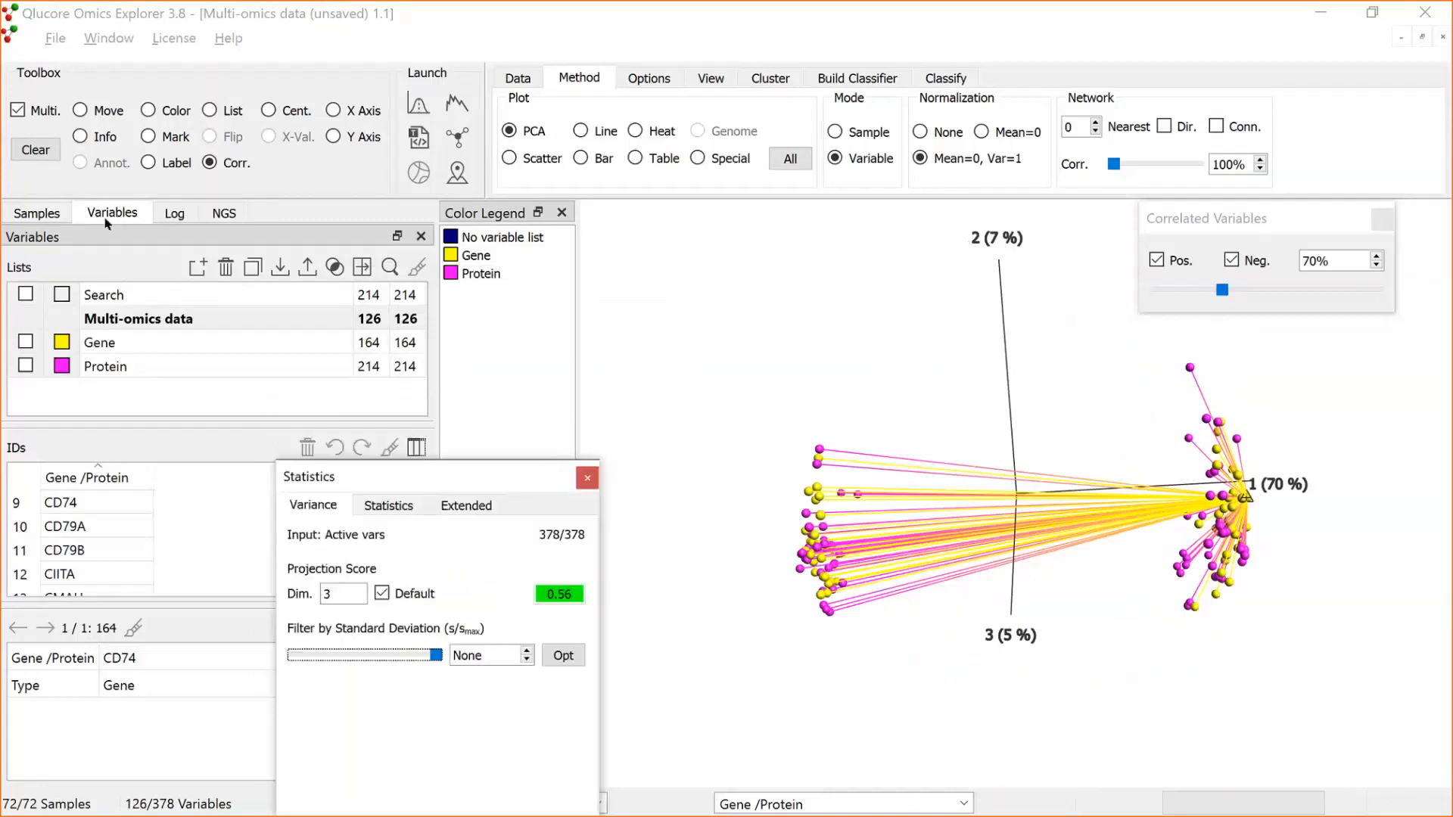
click(197, 267)
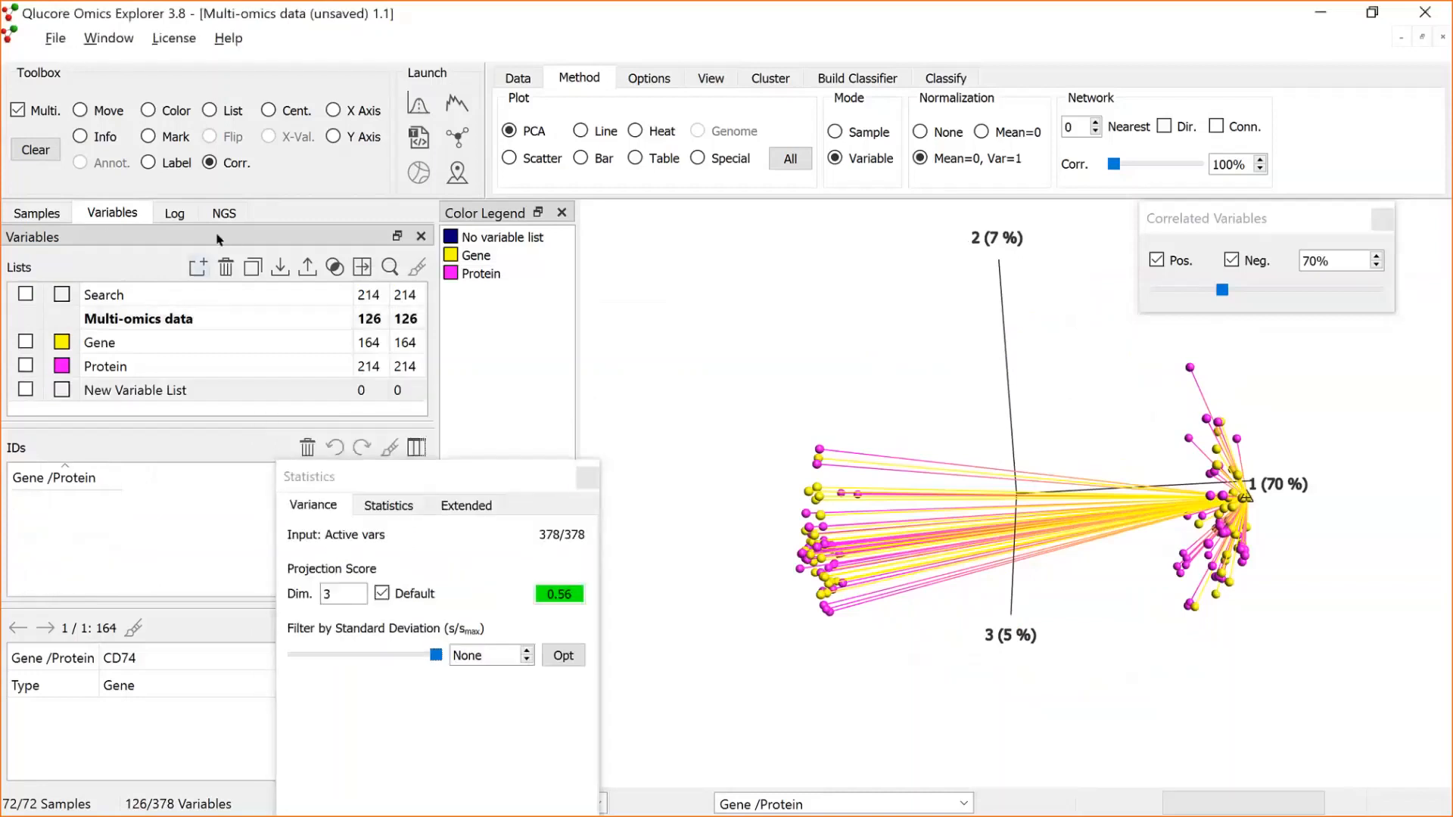
click(80, 112)
double_click(137, 390)
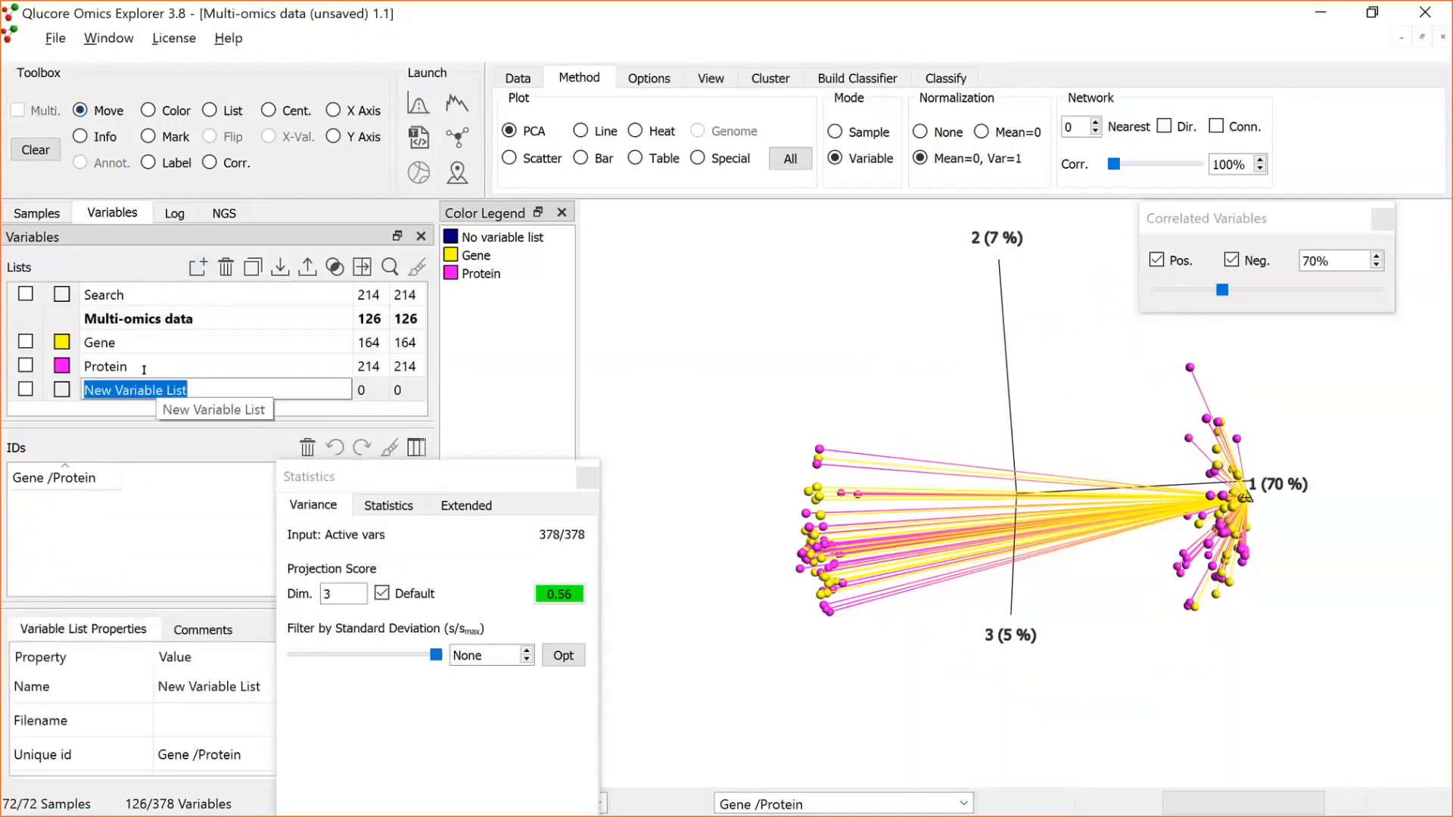
text(Po)
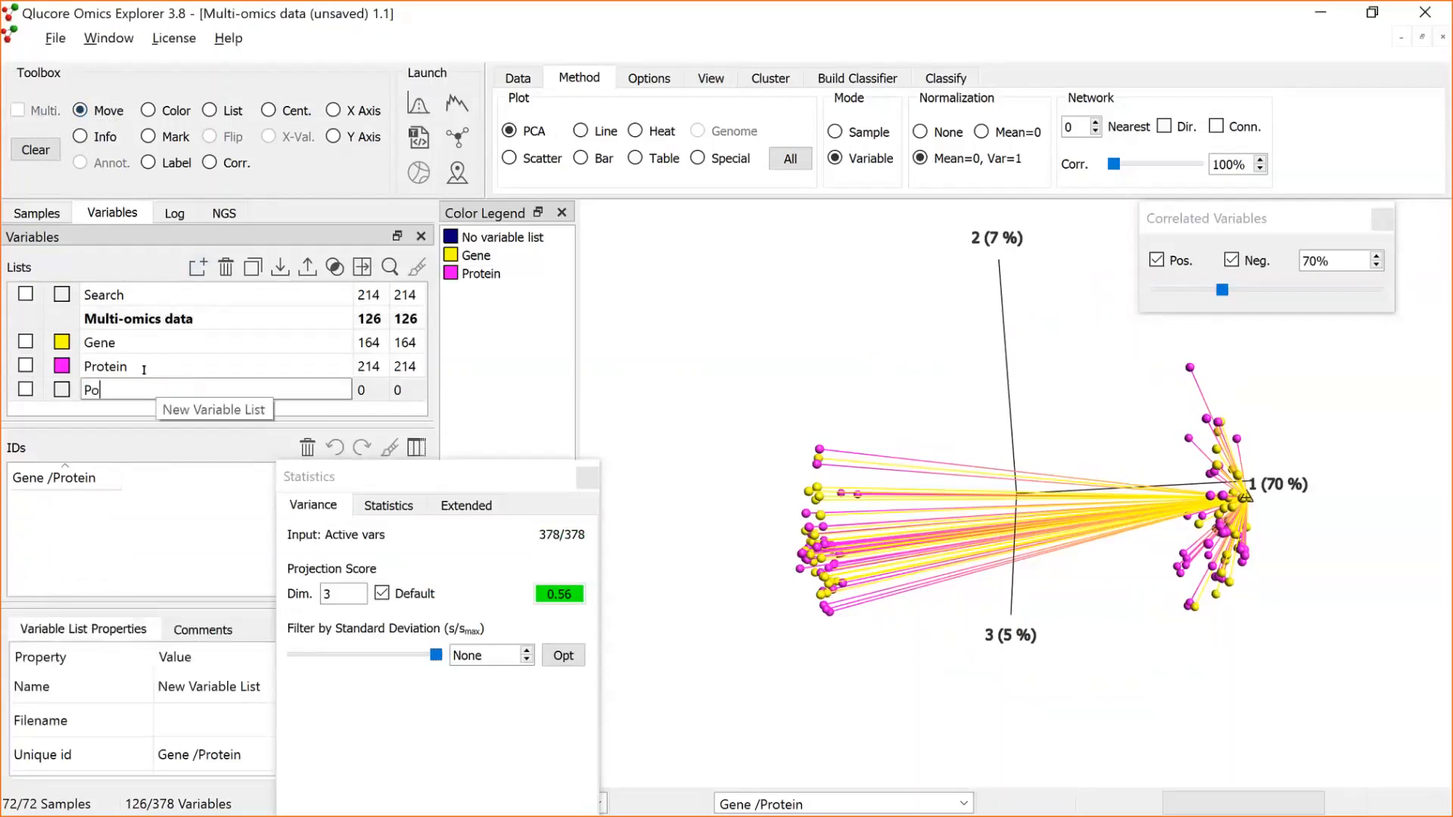
text(s correl for CD74)
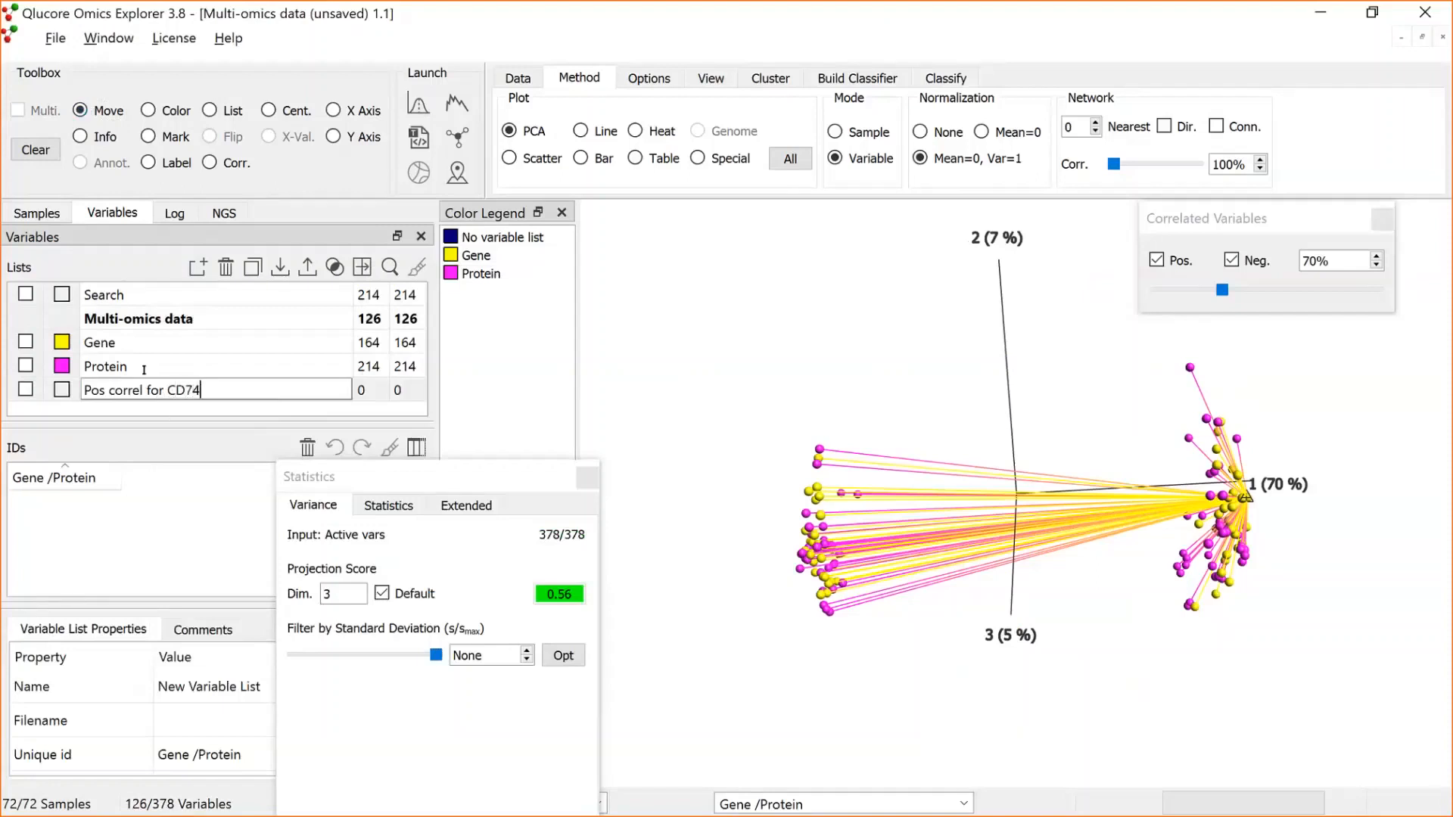
Add the cluster of variables around CD74 to the Pos correl for CD74 list and select that list.
click(214, 119)
mouse_move(1160, 618)
mouse_down()
mouse_move(1134, 559)
mouse_move(1316, 445)
mouse_move(1249, 645)
mouse_up()
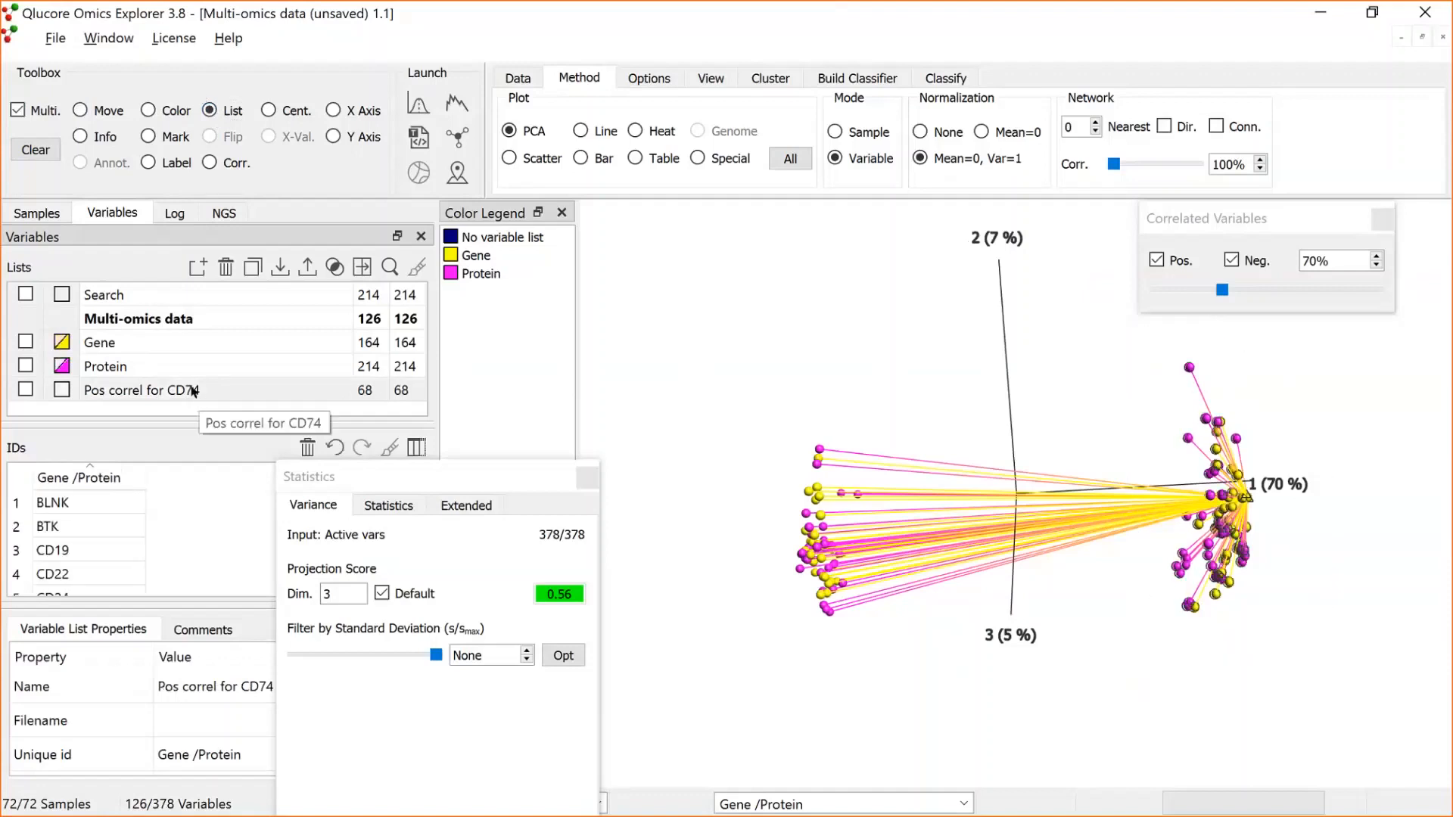
click(196, 392)
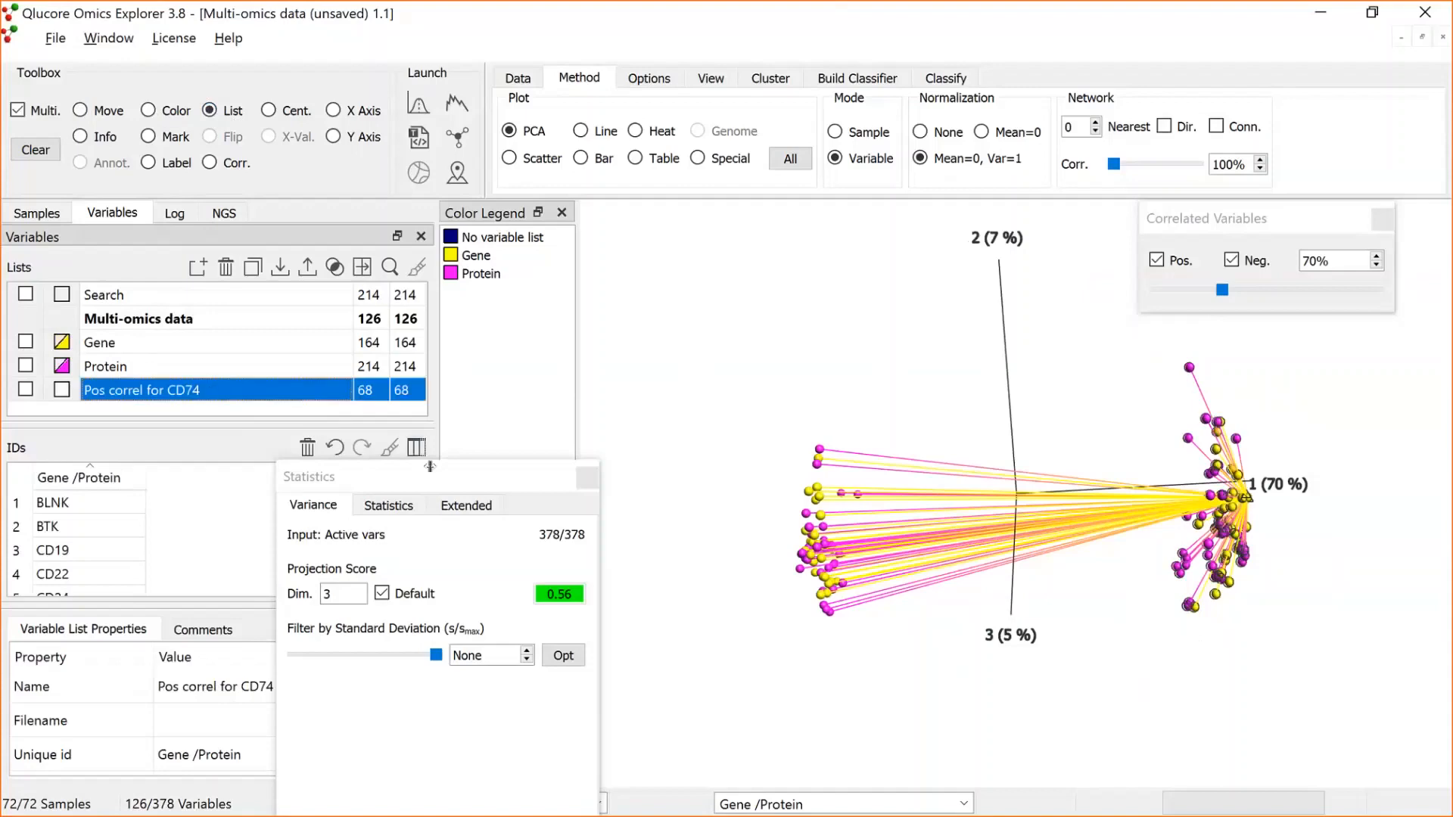
Show the Type and Correlation (%) columns for the variable IDs.
click(415, 446)
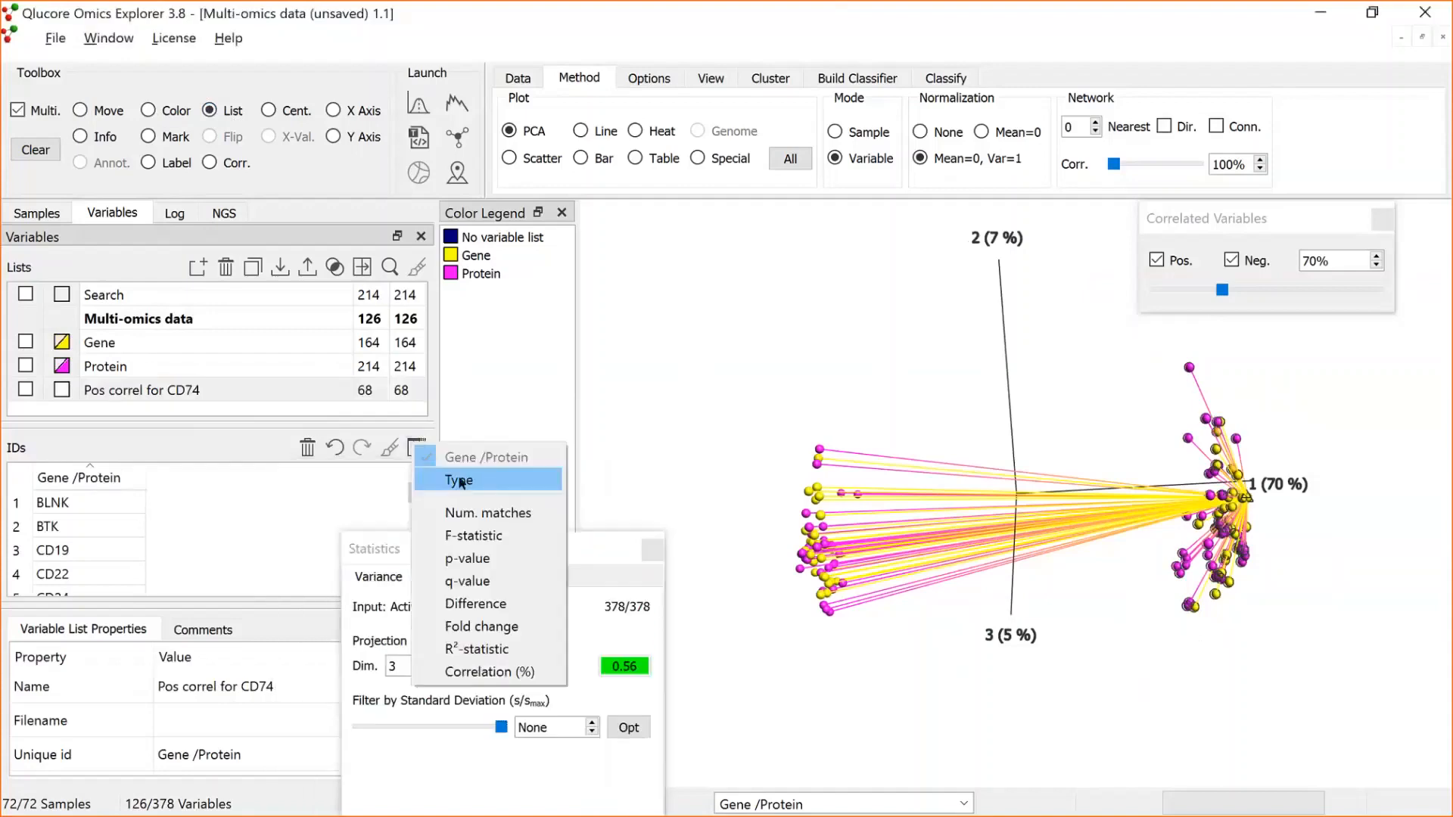
click(431, 481)
click(416, 446)
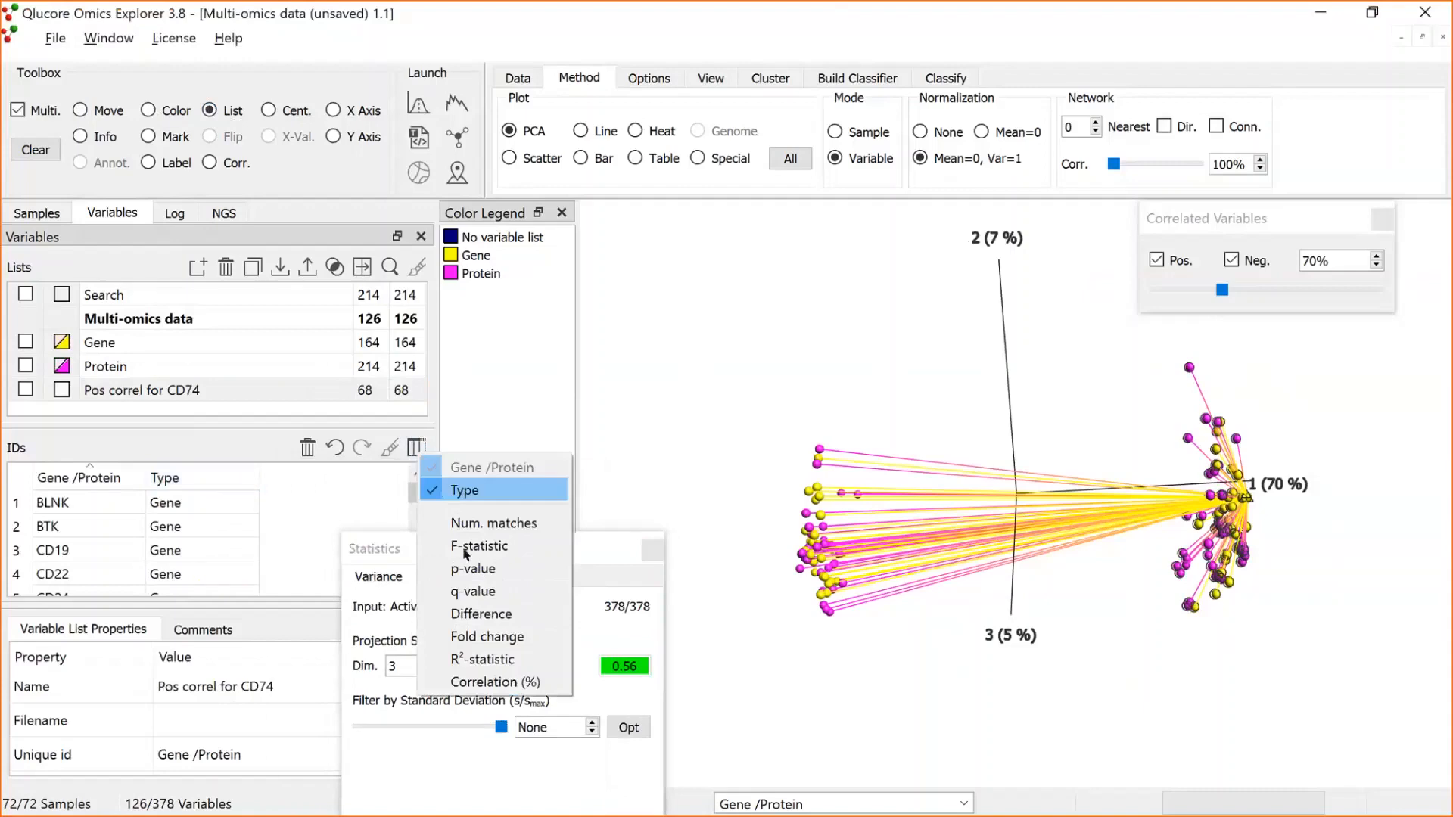
click(485, 680)
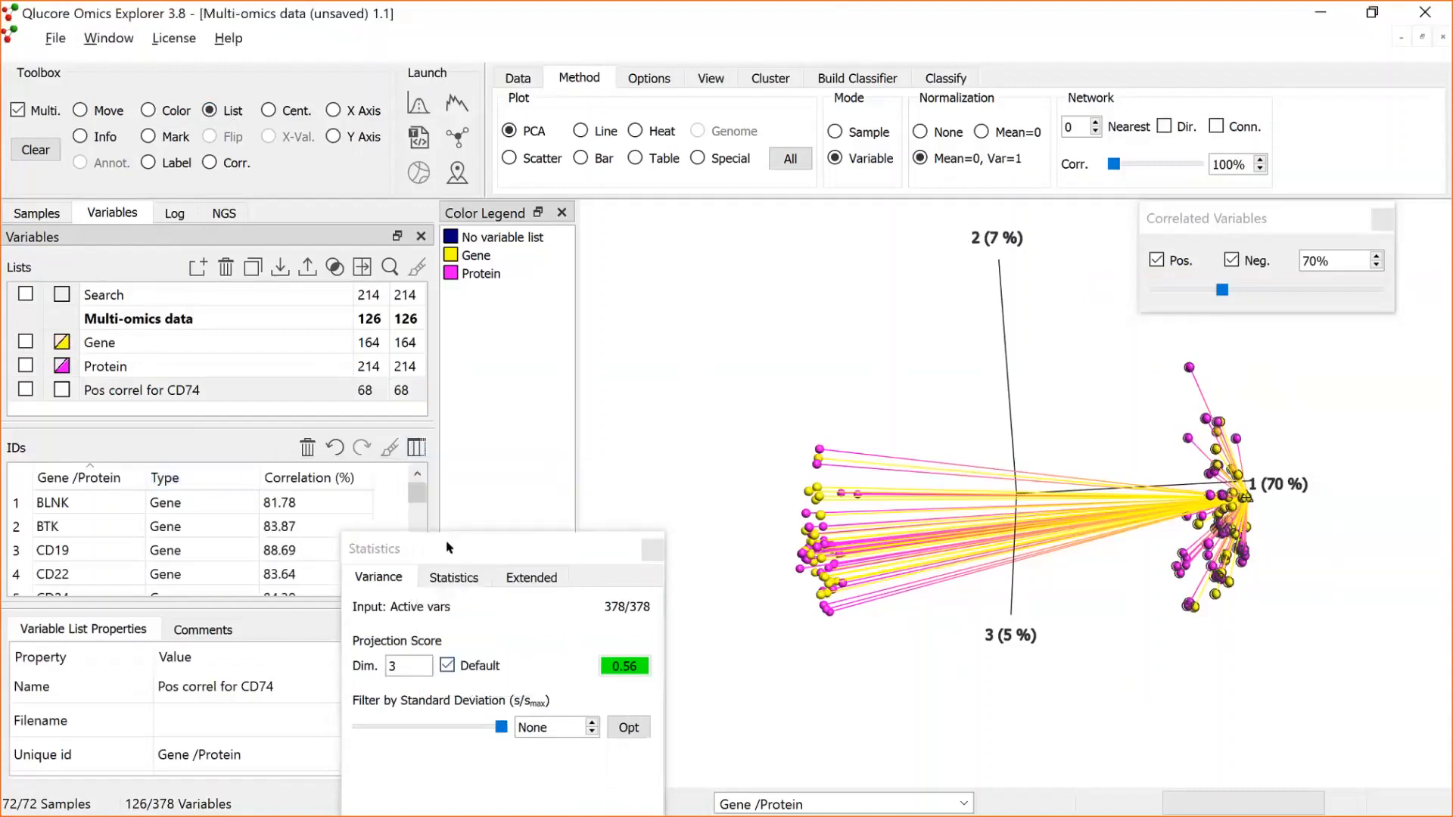
Sort the IDs by correlation in descending order and look through the genes and proteins most correlated with CD74.
click(285, 489)
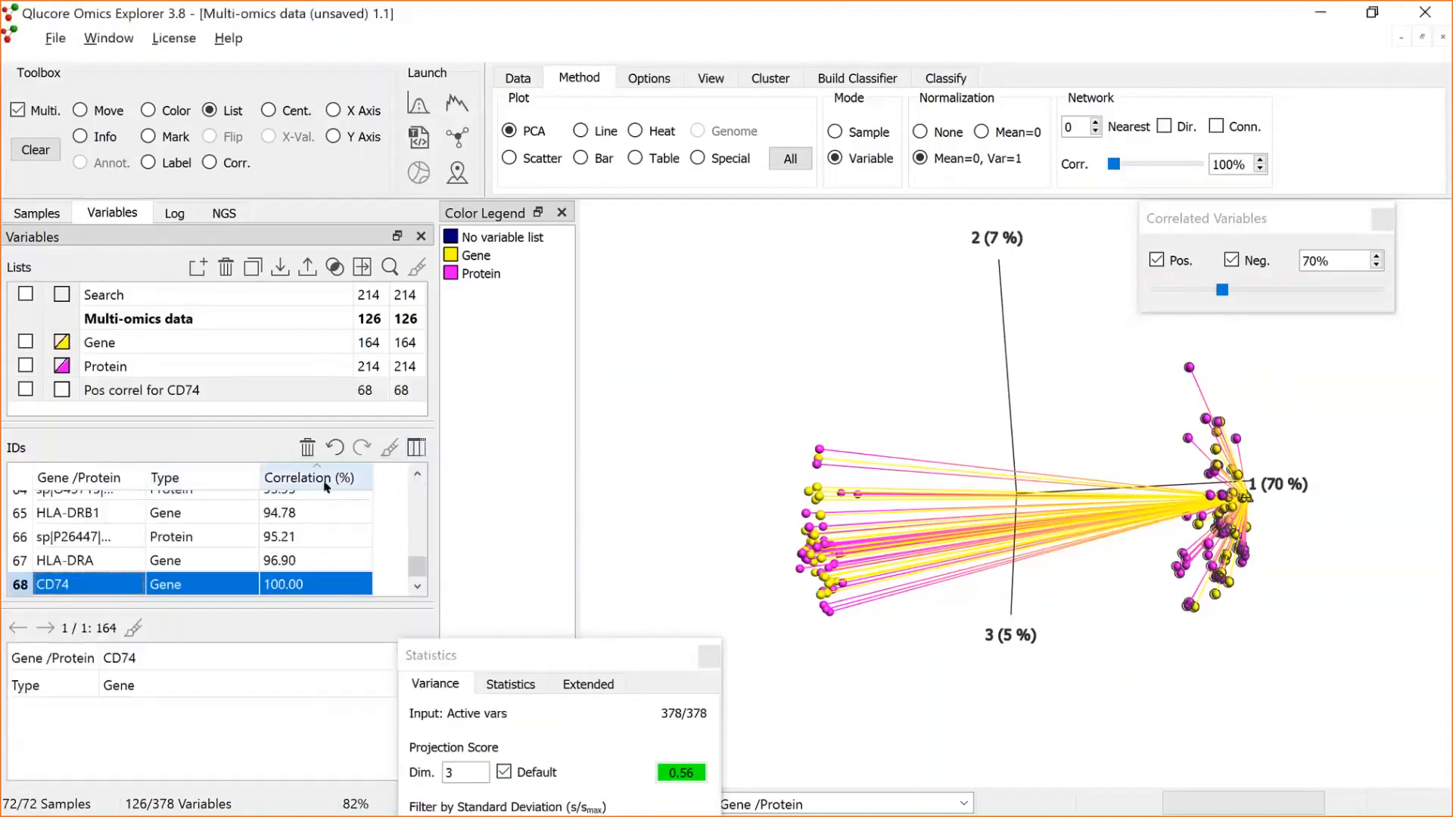
click(316, 474)
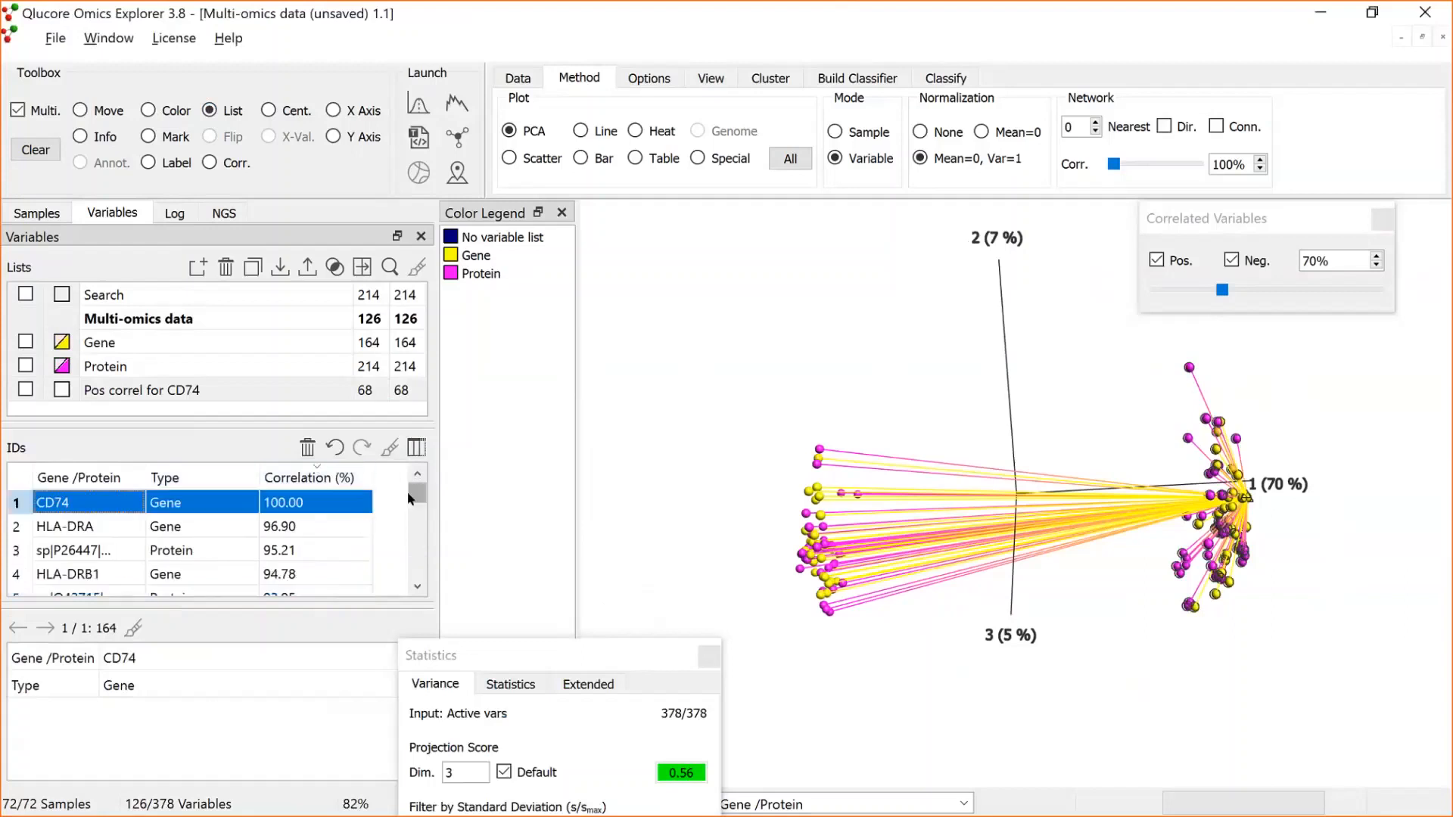
scroll(420, 545, down, 5)
scroll(422, 564, up, 3)
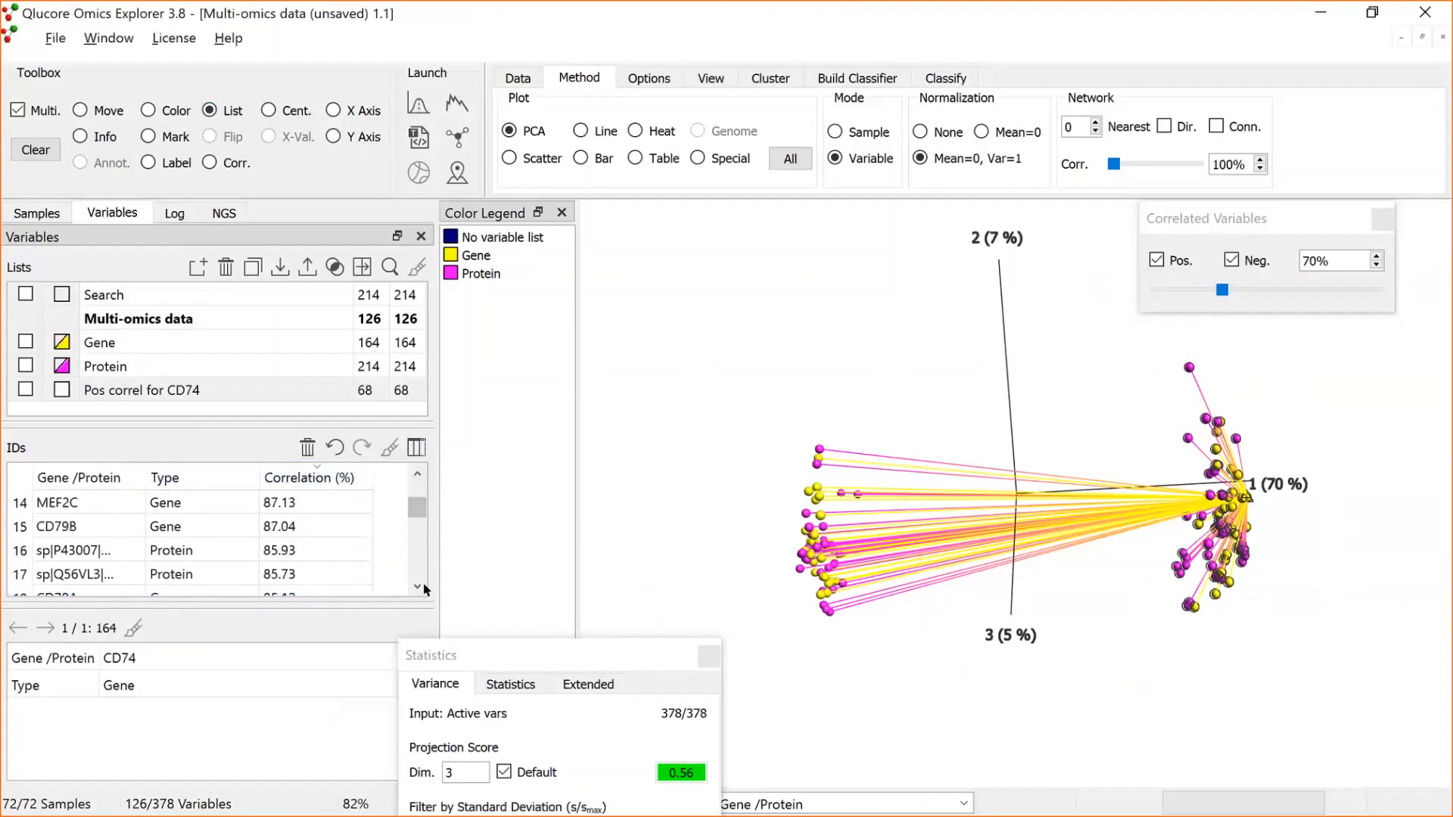
scroll(423, 563, down, 4)
drag(417, 512, 417, 491)
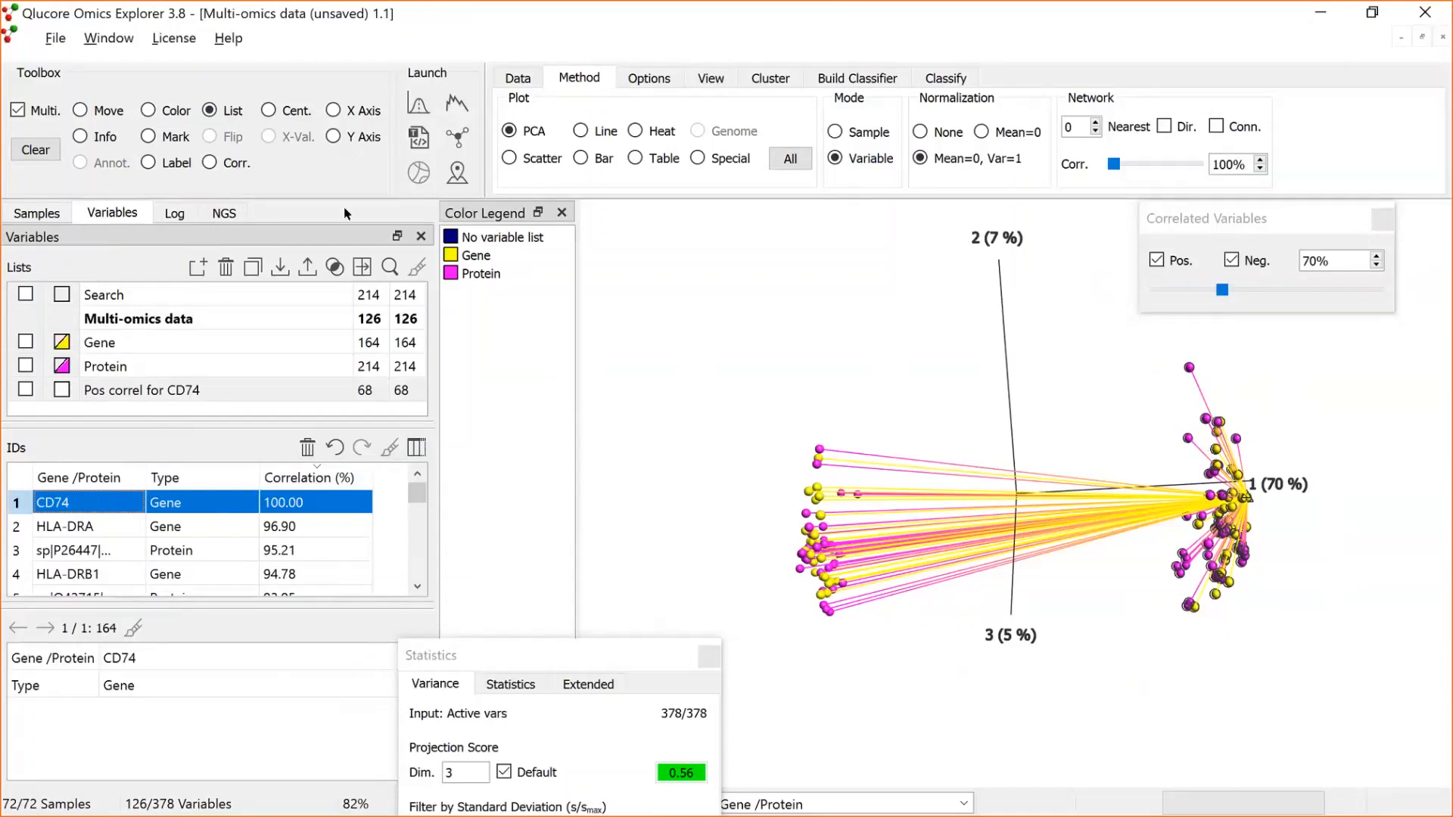
Create another new variable list named "Neg corr for CD74".
click(197, 268)
click(183, 411)
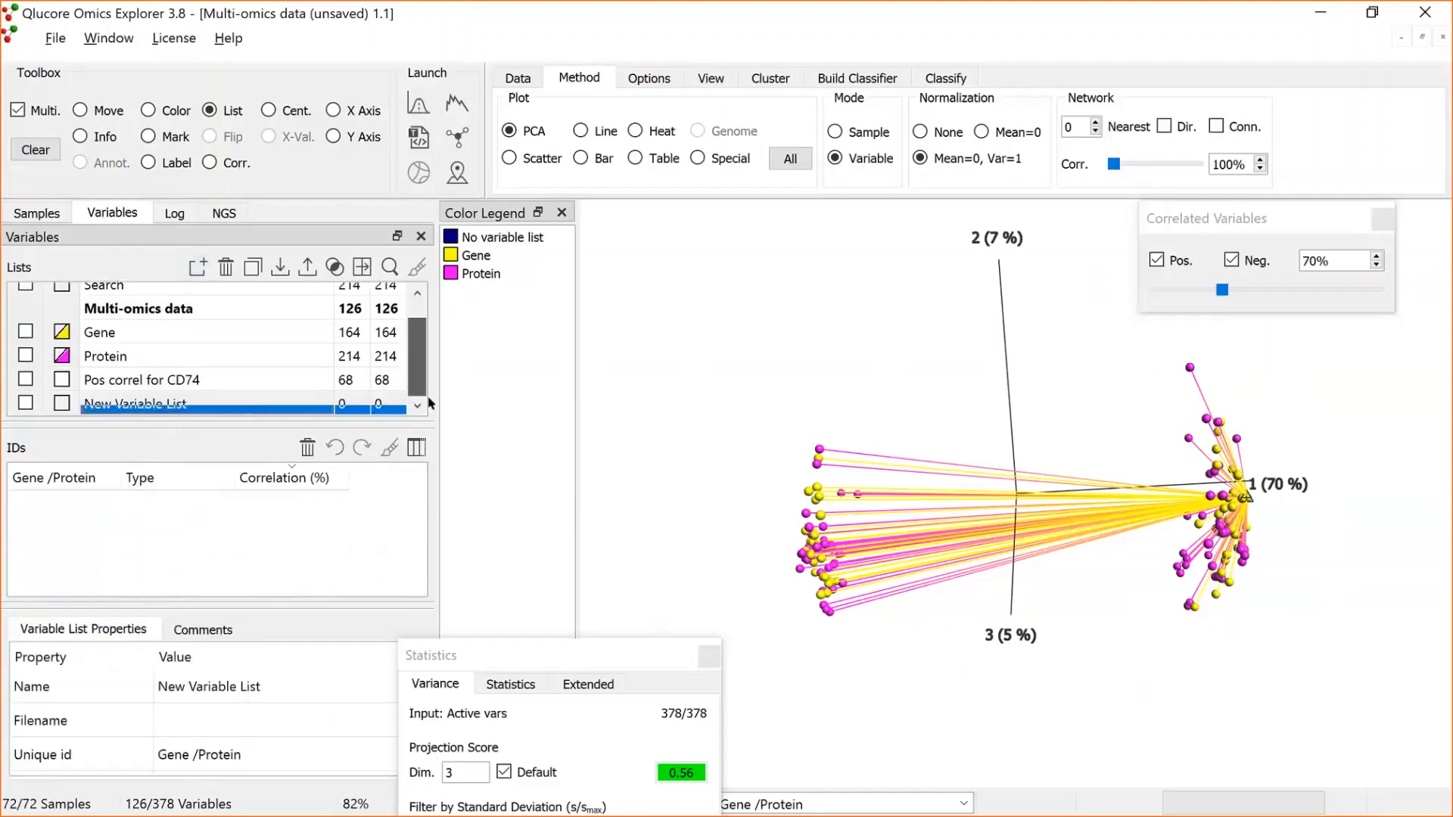
click(178, 403)
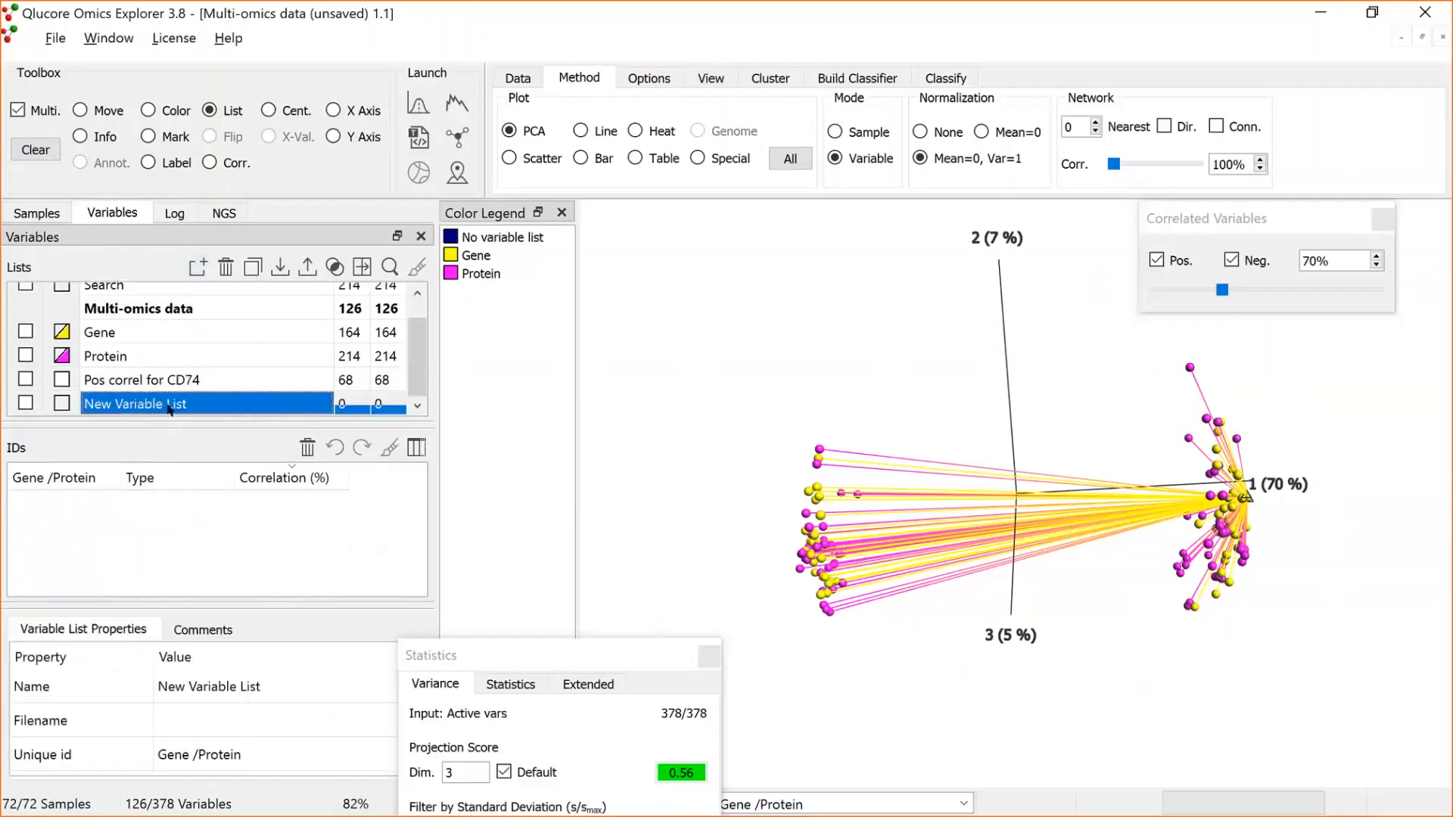
text(N)
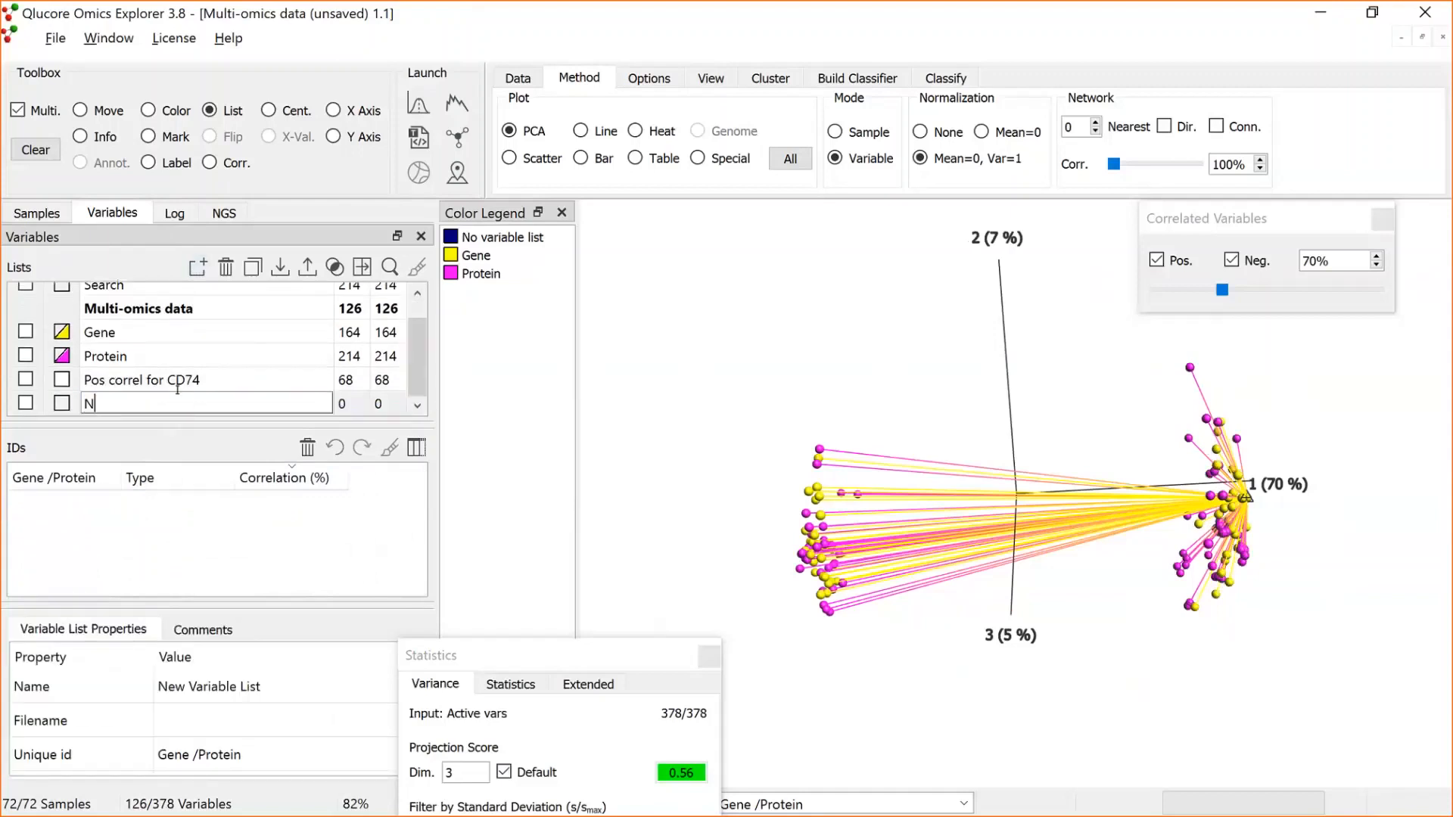
text(eg corr for CD74)
click(320, 536)
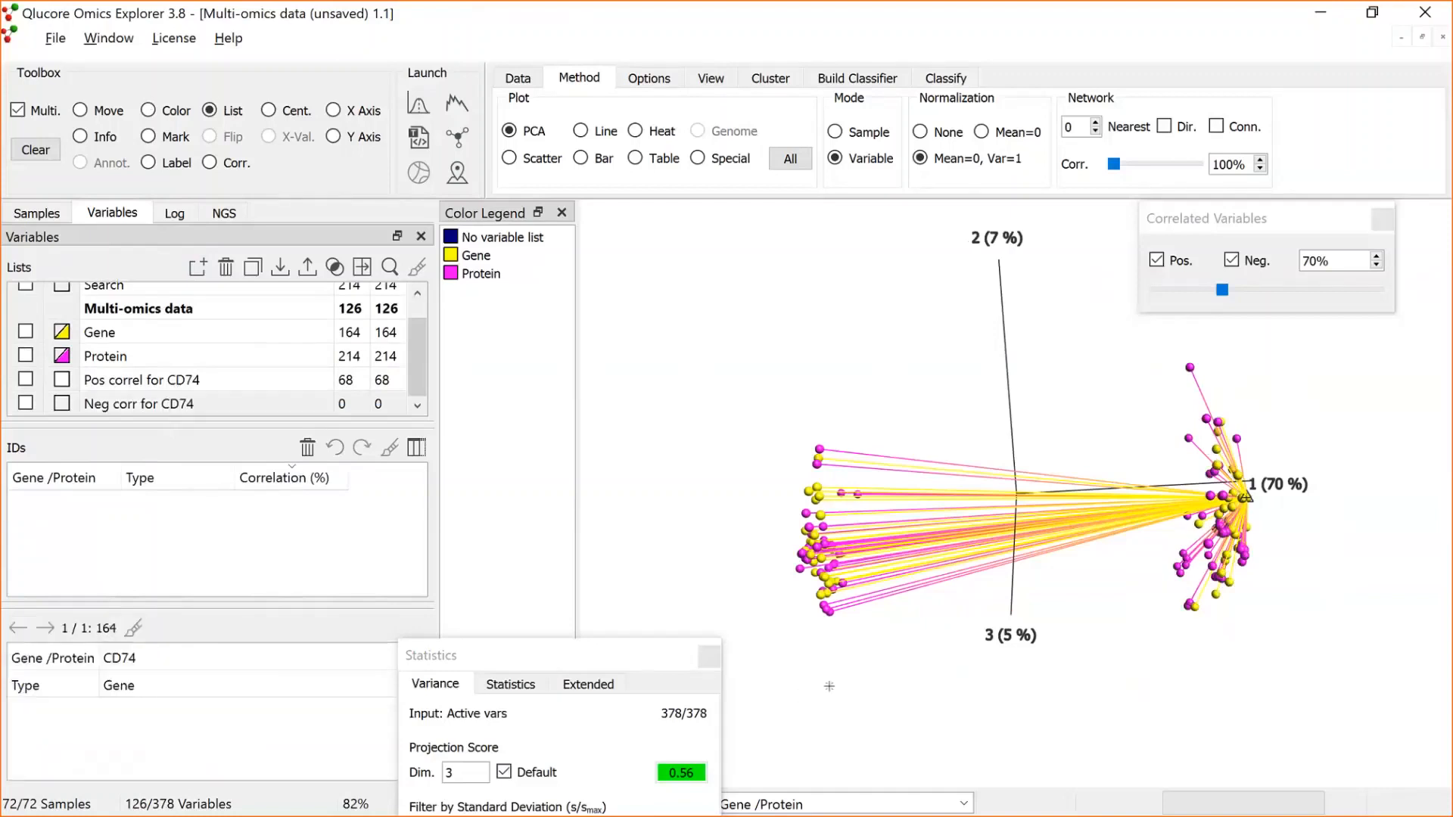
Add the cluster of variables on the opposite side of the plot from CD74 to the Neg corr for CD74 list.
mouse_move(841, 696)
mouse_down()
mouse_move(836, 401)
mouse_move(851, 688)
mouse_move(839, 692)
mouse_up()
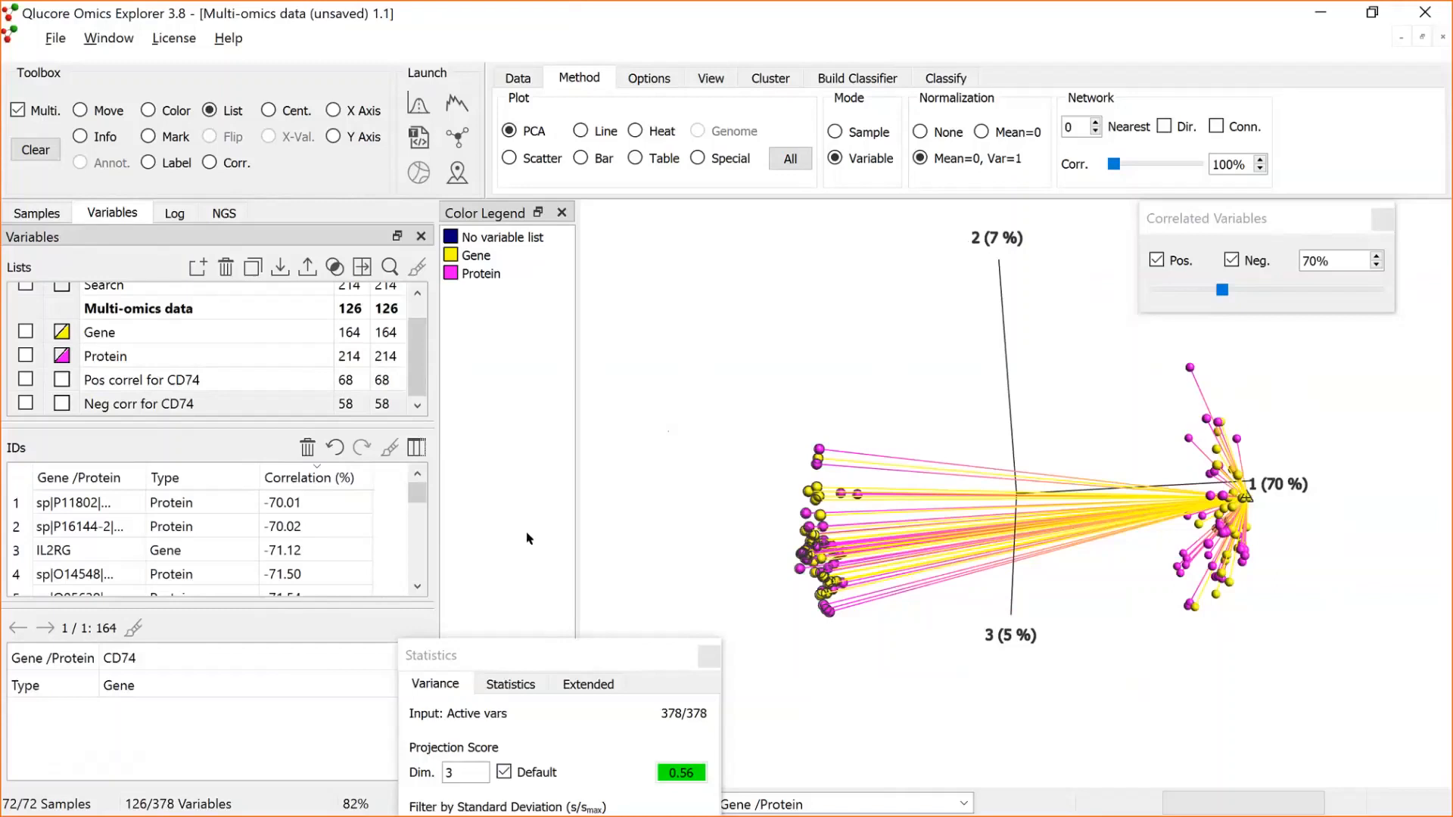
mouse_move(417, 494)
mouse_down()
mouse_move(419, 551)
mouse_move(417, 492)
mouse_up()
Switch to a Venn plot, close the Correlated Variables window and assign the Gene list to the red set.
click(789, 158)
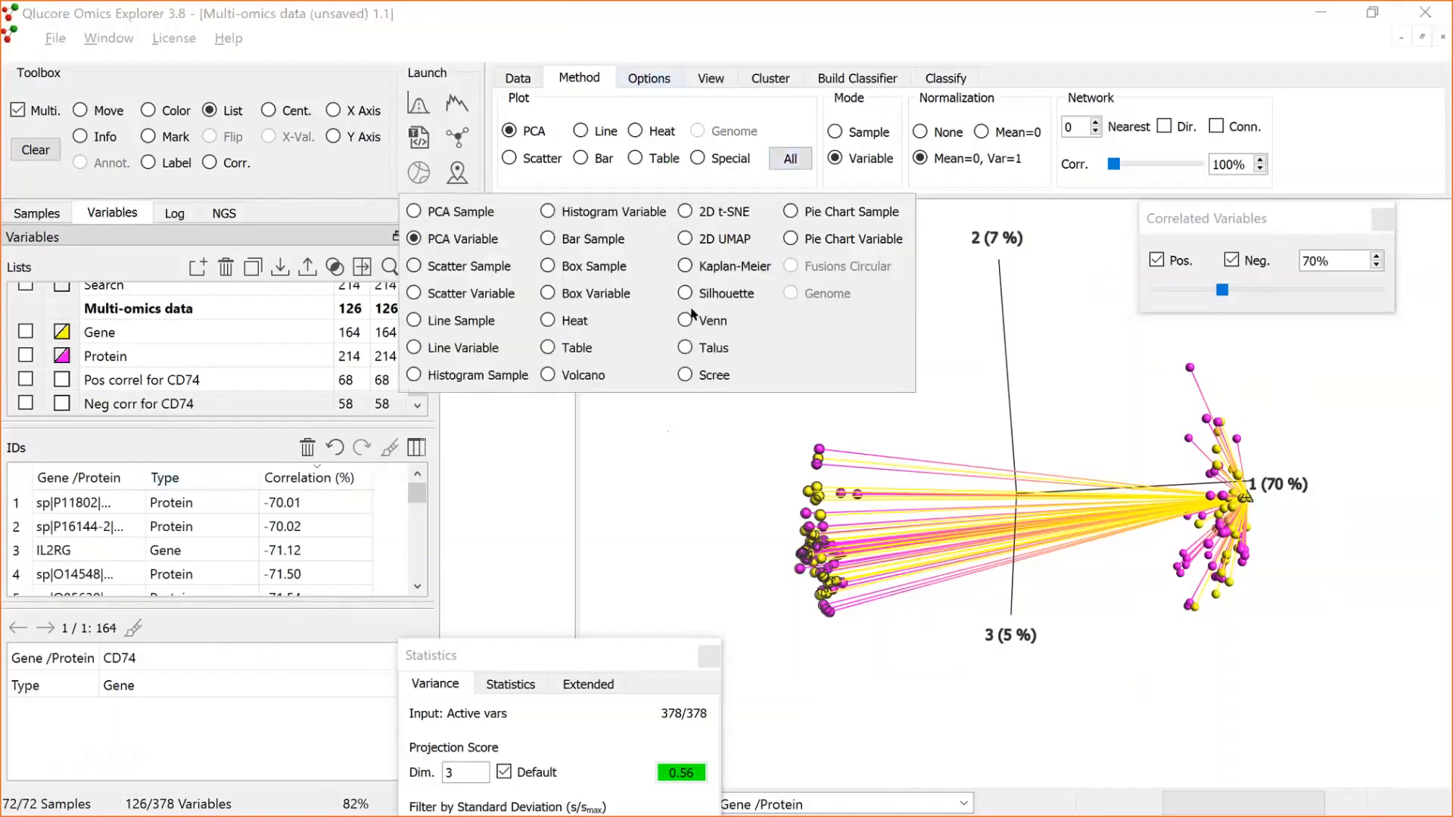
click(689, 321)
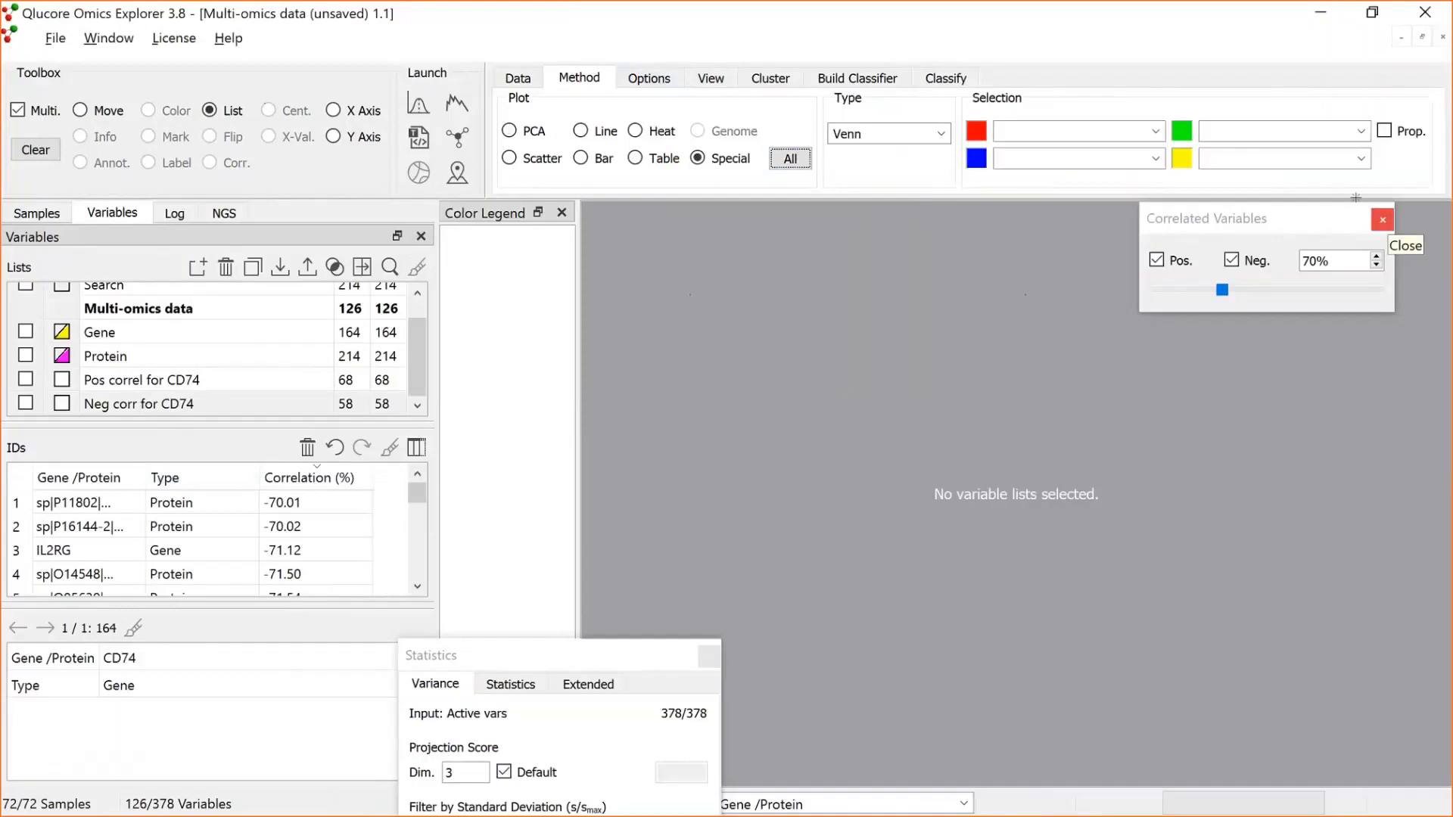
click(1385, 220)
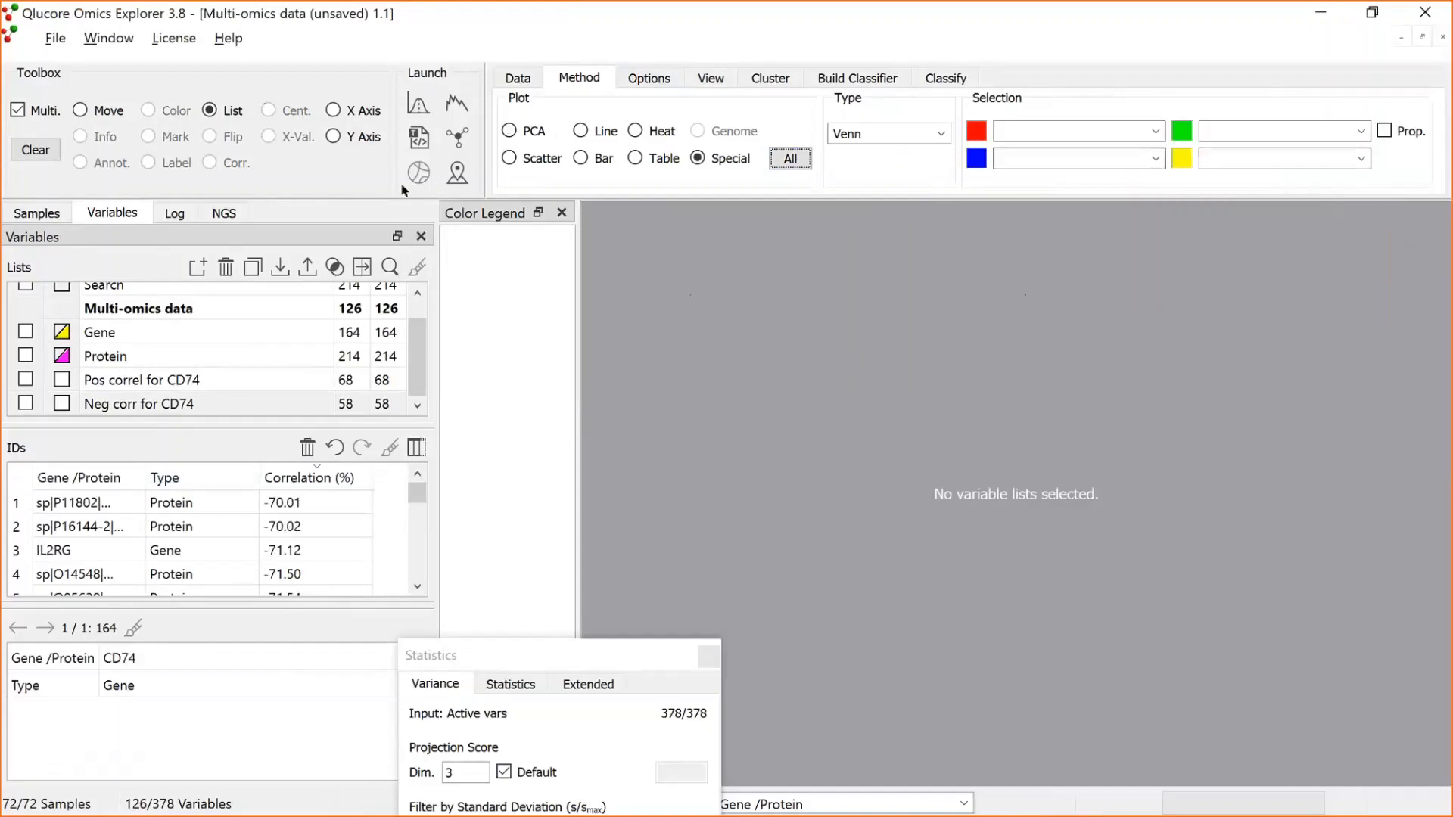
click(1156, 133)
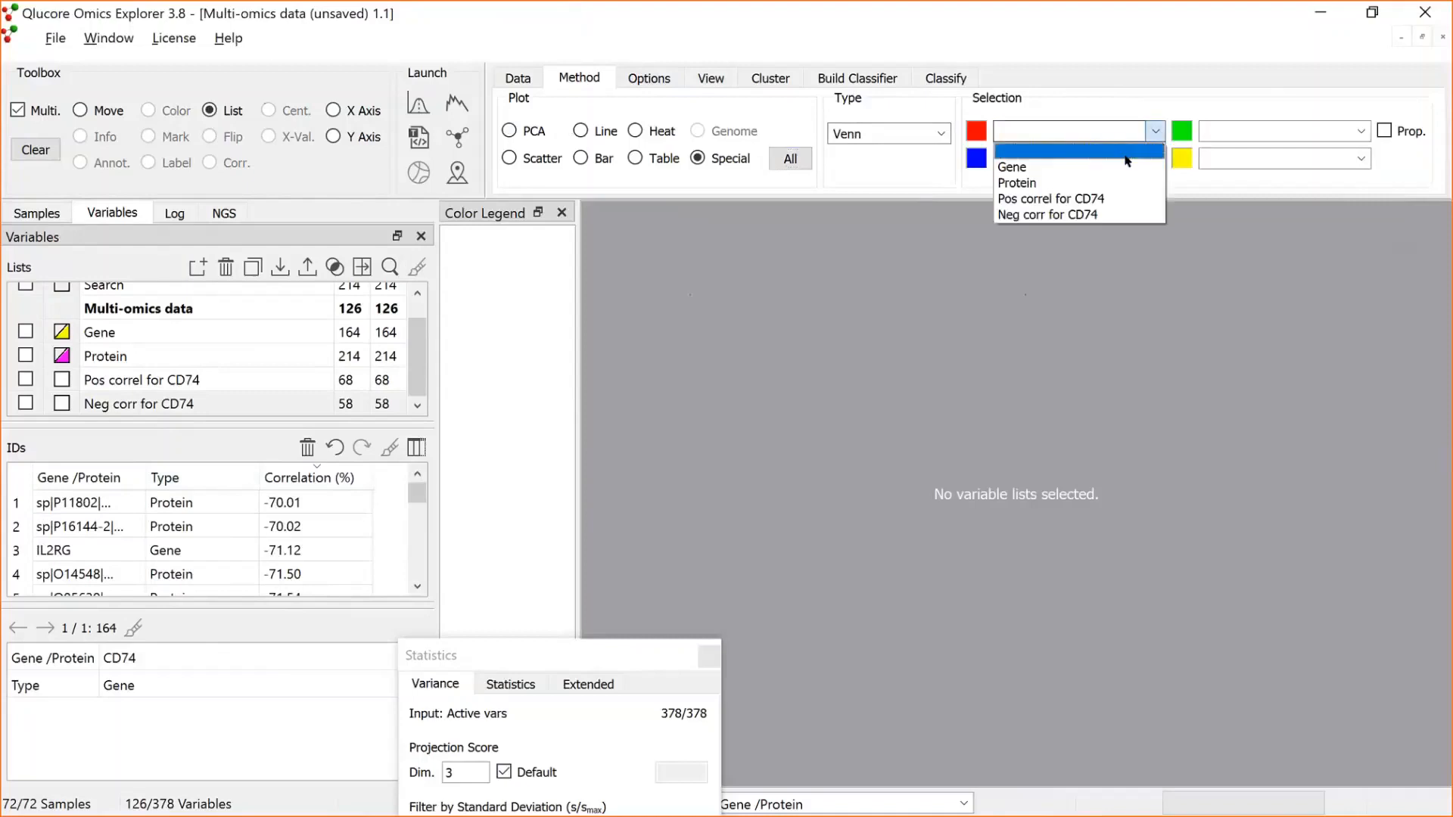
click(1080, 170)
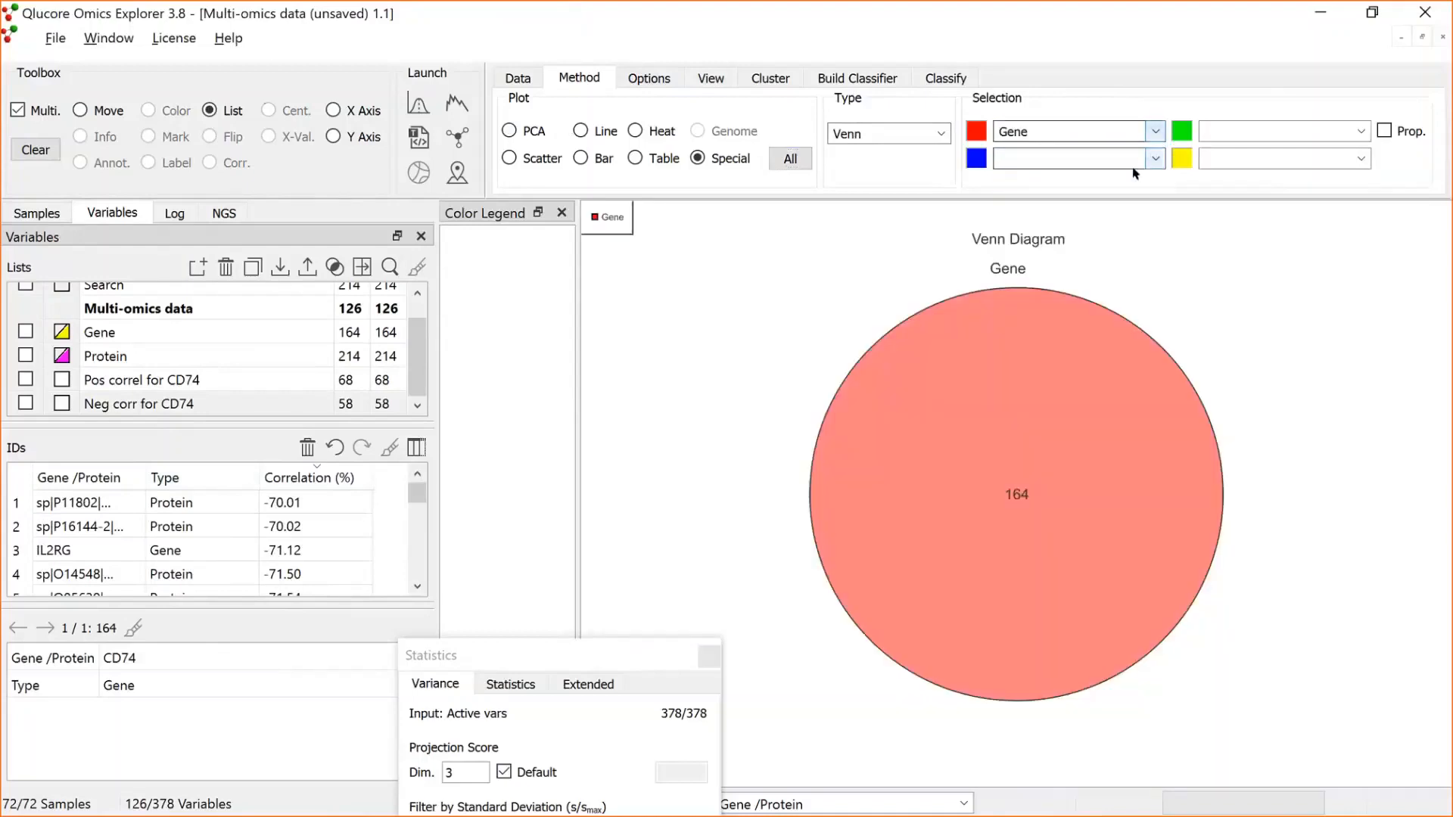
Assign Protein to the blue set, Pos correl for CD74 to the green set and Neg corr for CD74 to the yellow set.
click(1133, 163)
click(1063, 209)
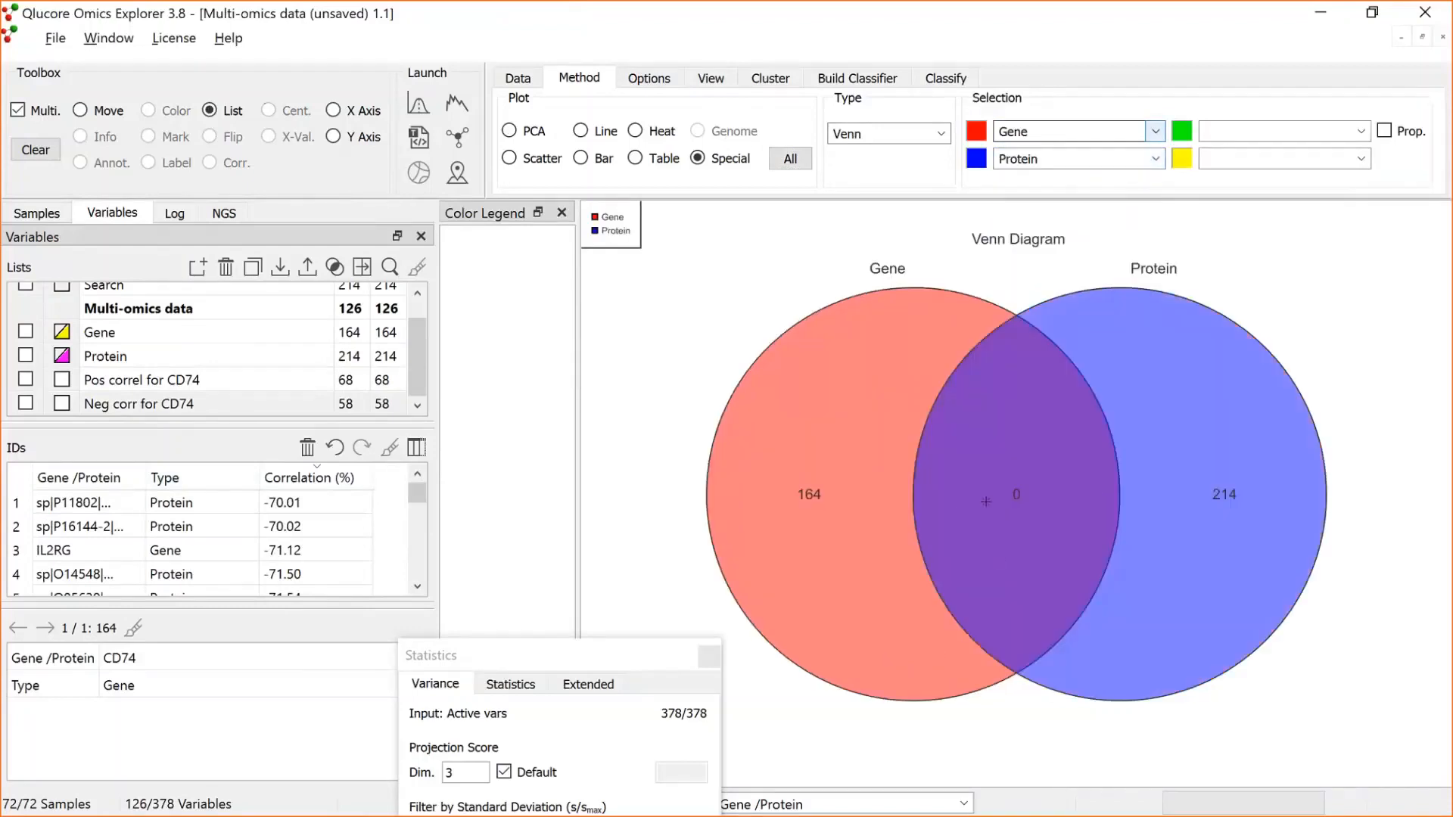
click(1360, 132)
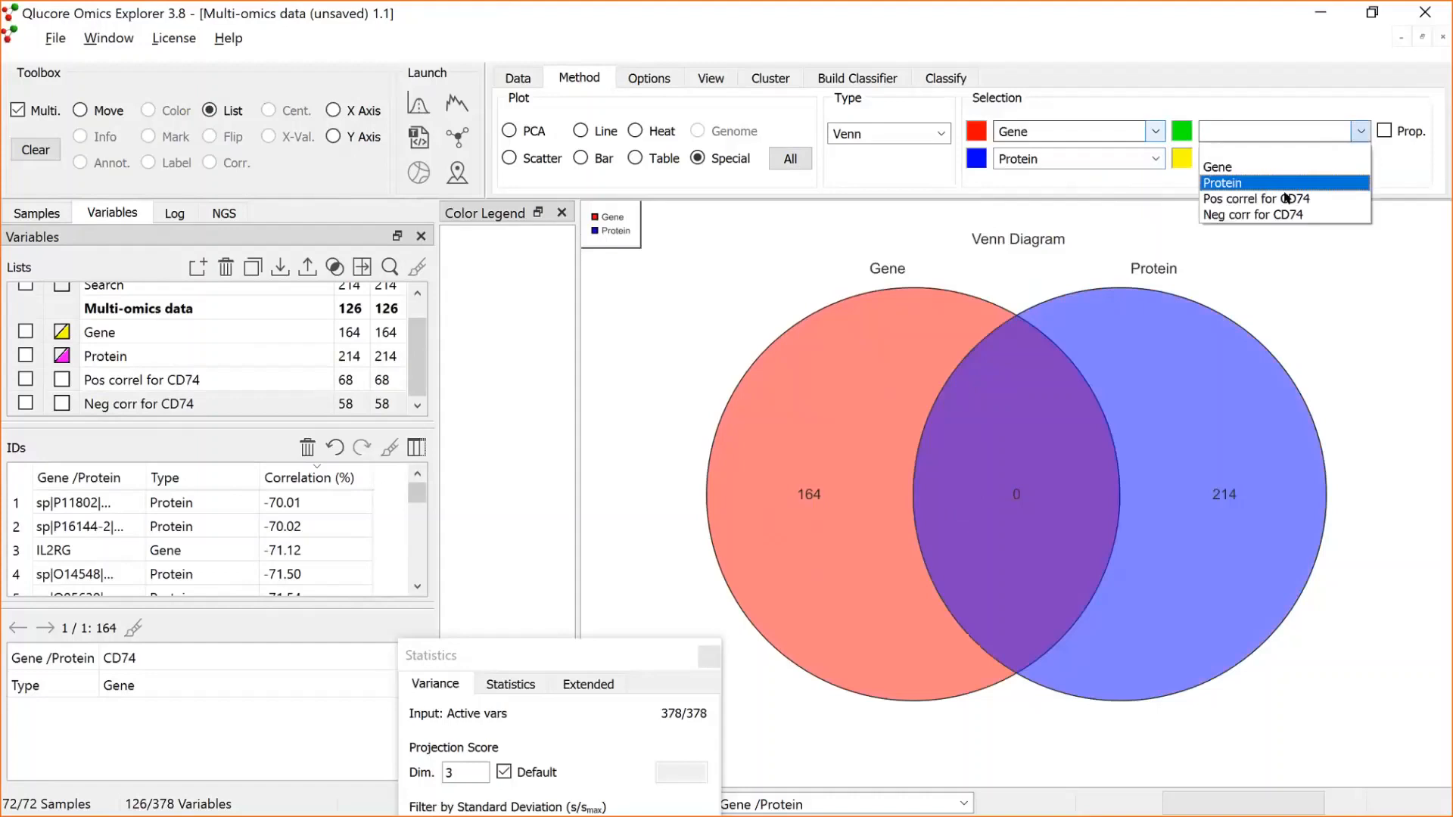
click(1286, 199)
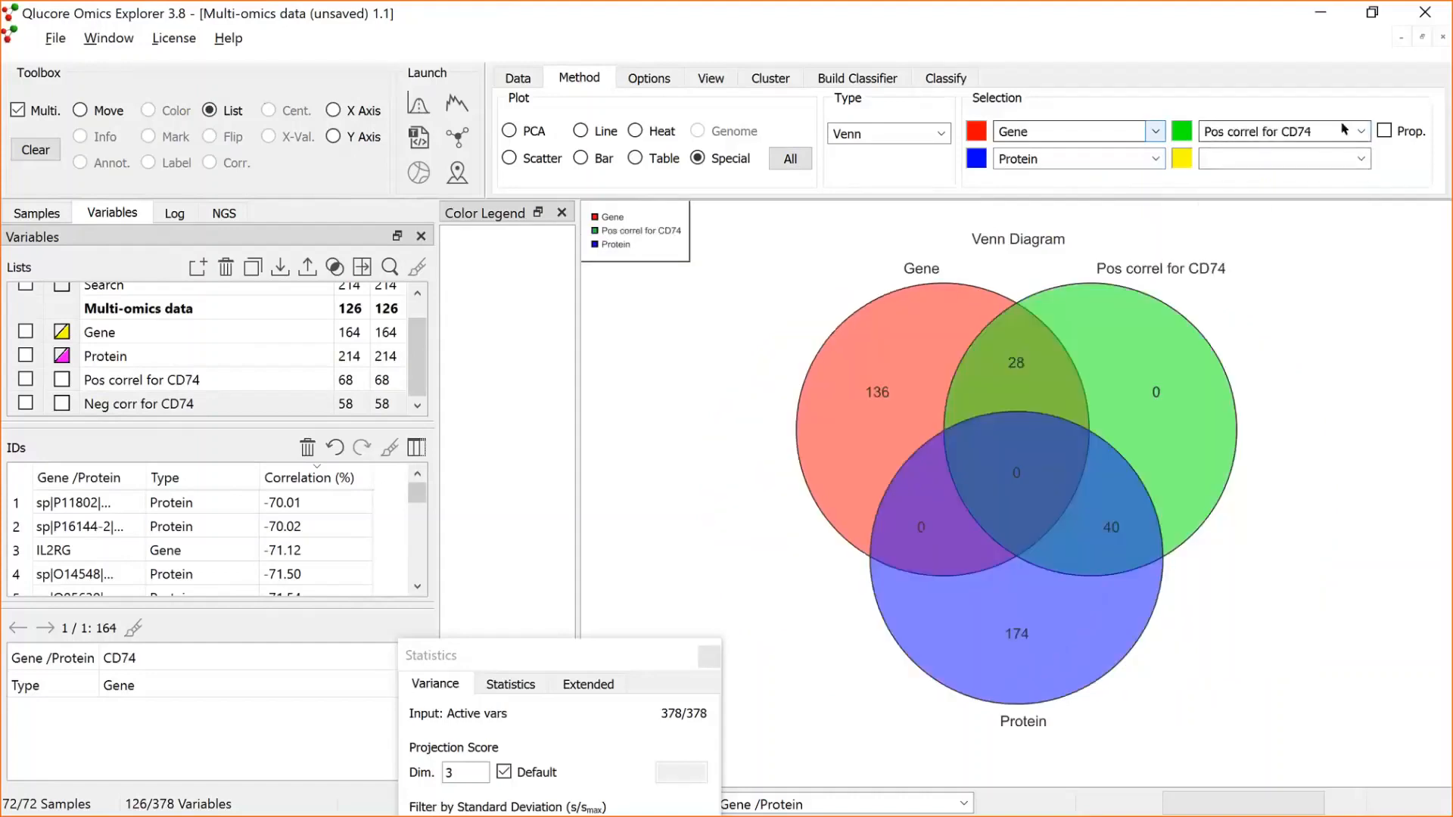
click(1361, 158)
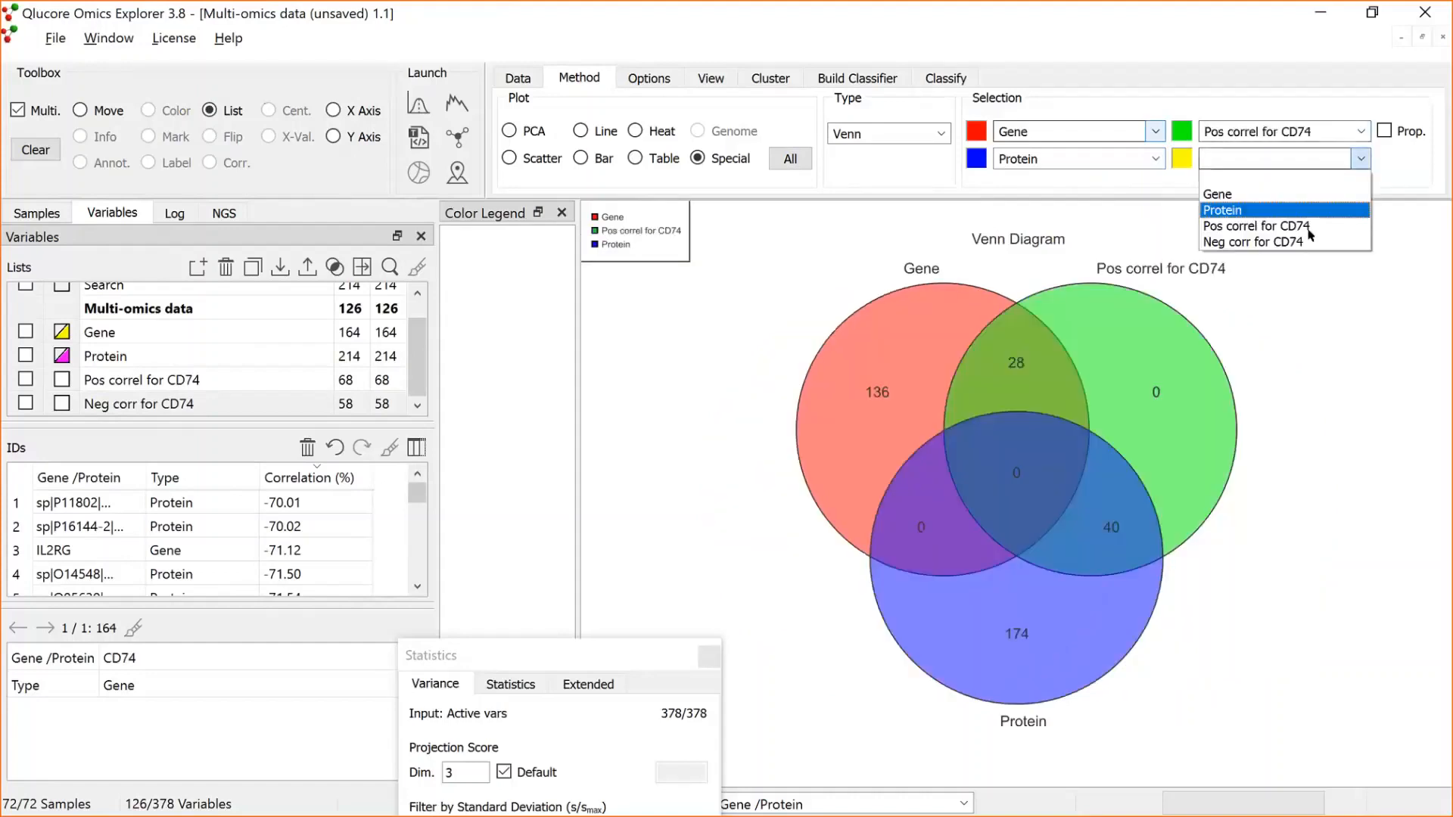
click(1309, 242)
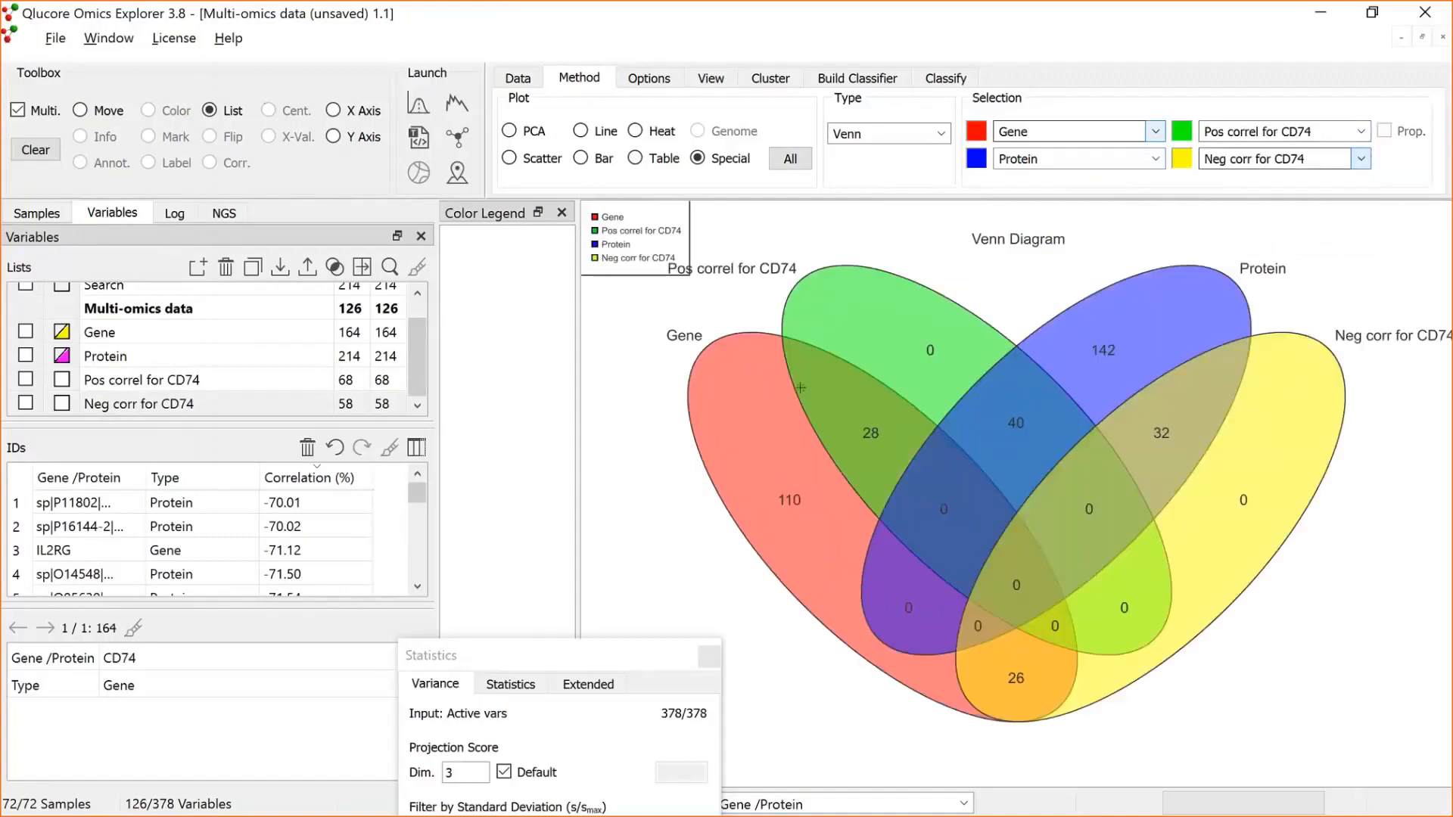
Create a new variable list from the overlap of Gene and Pos correl for CD74 and name it "Poss corr genes".
click(872, 429)
click(823, 320)
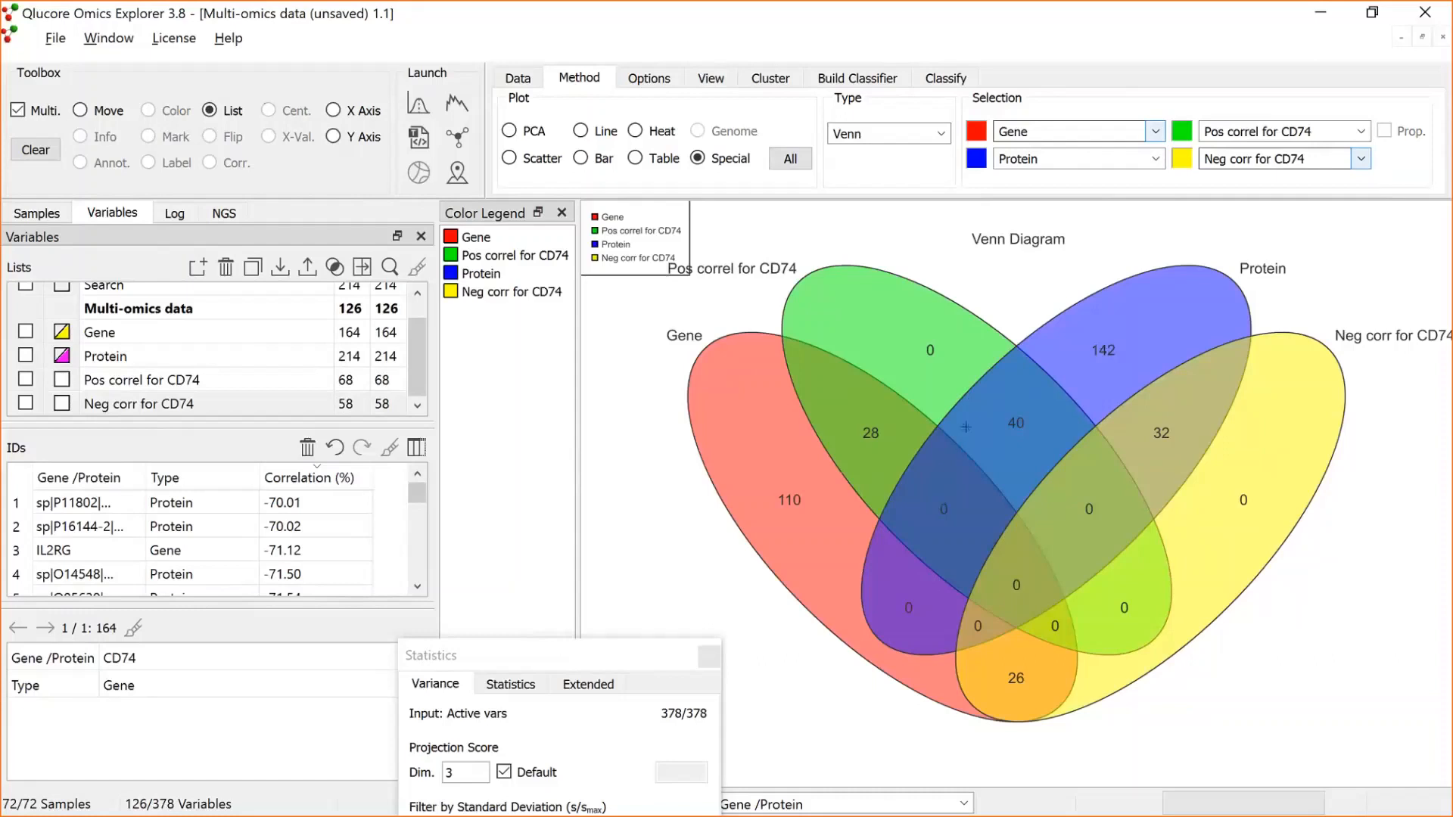
click(863, 426)
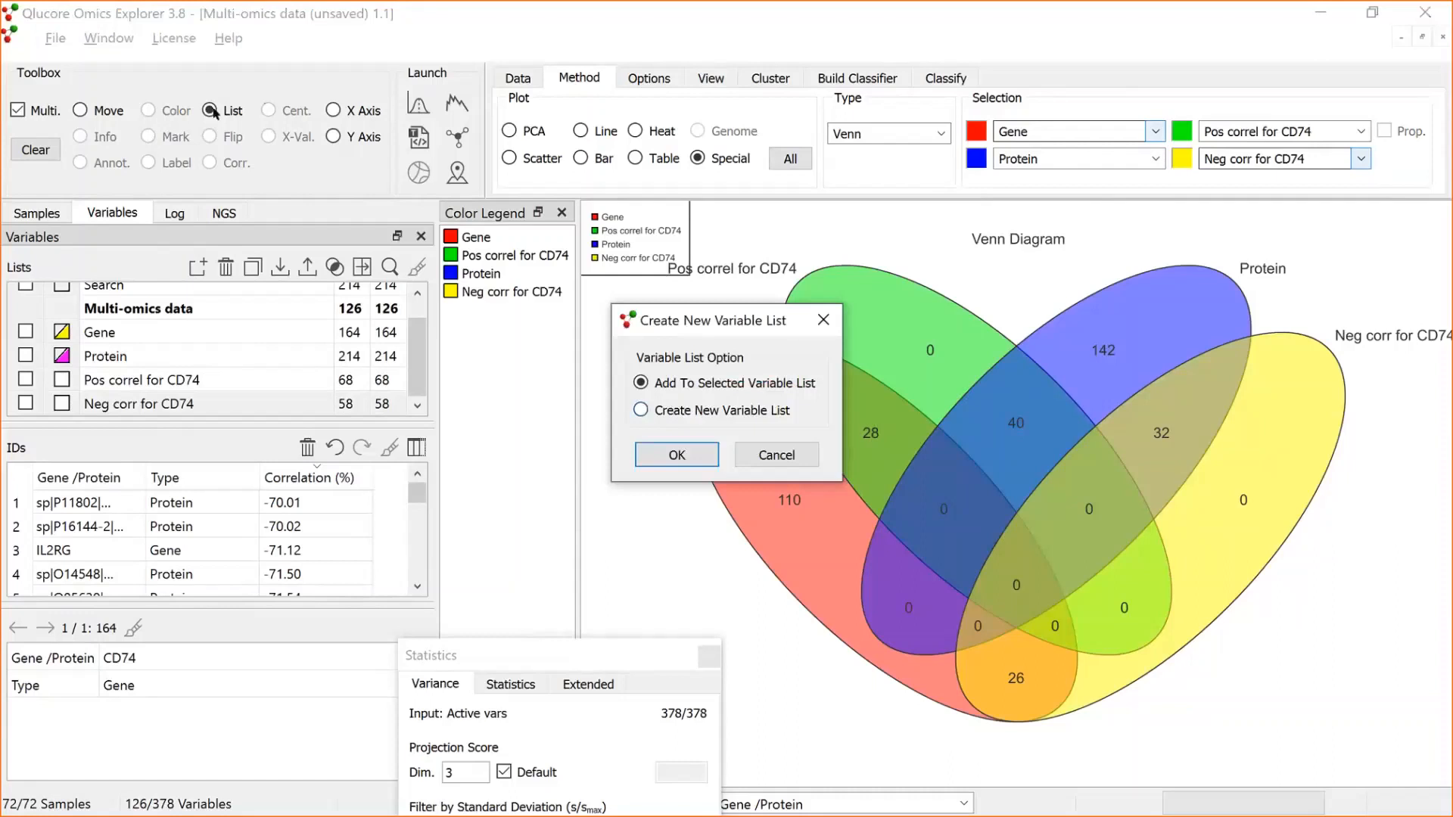
click(640, 410)
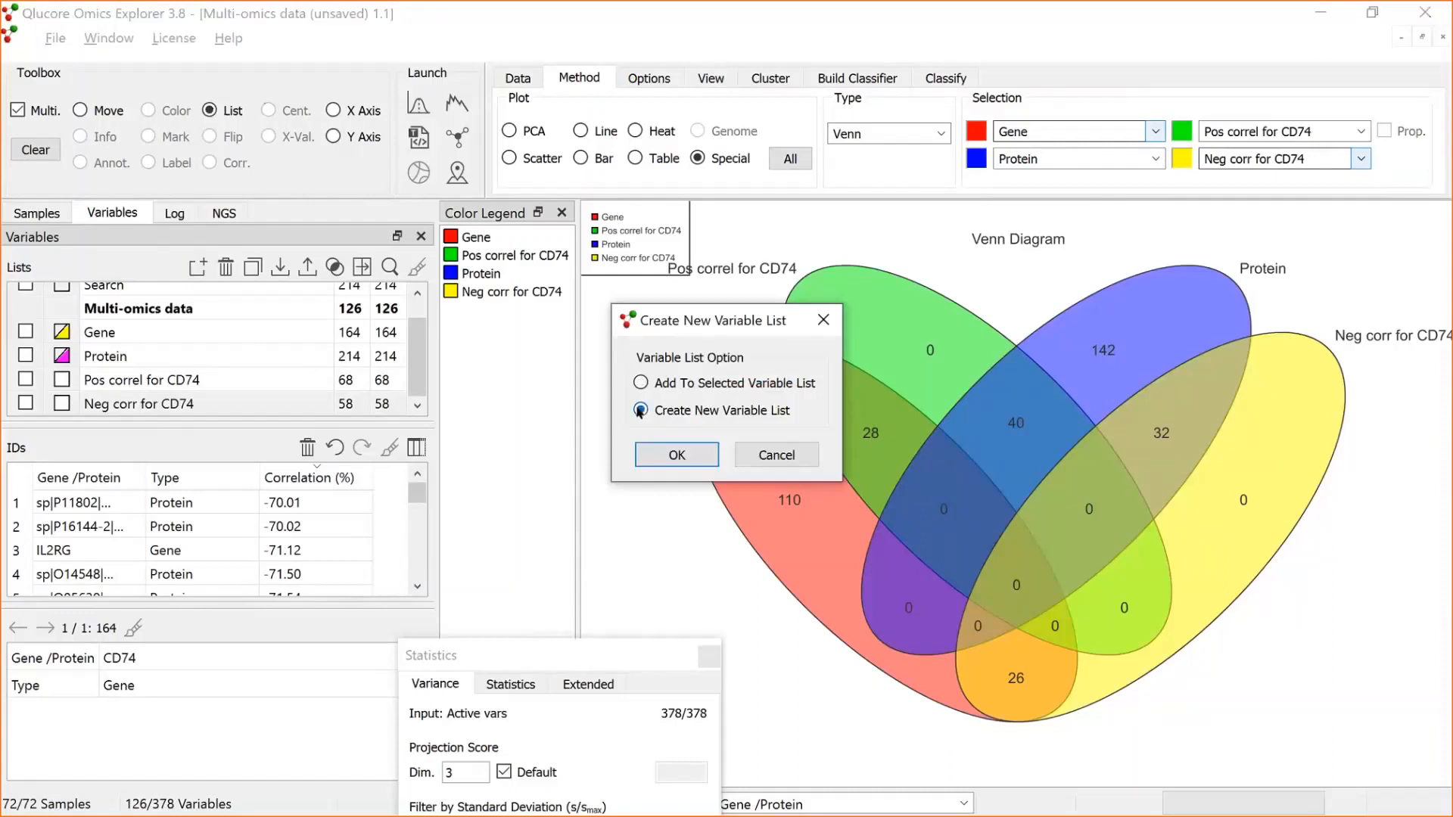
click(686, 459)
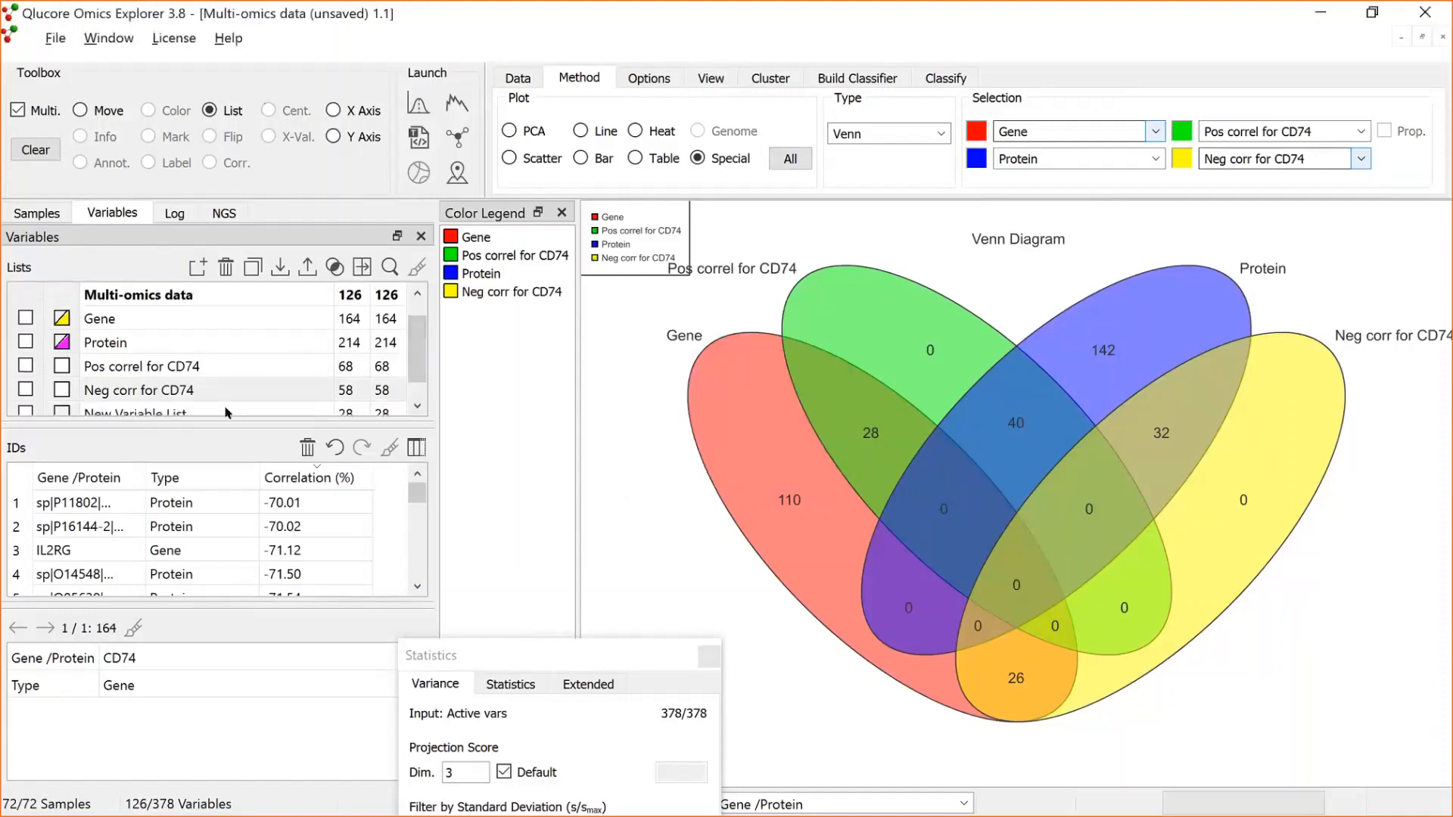
double_click(226, 412)
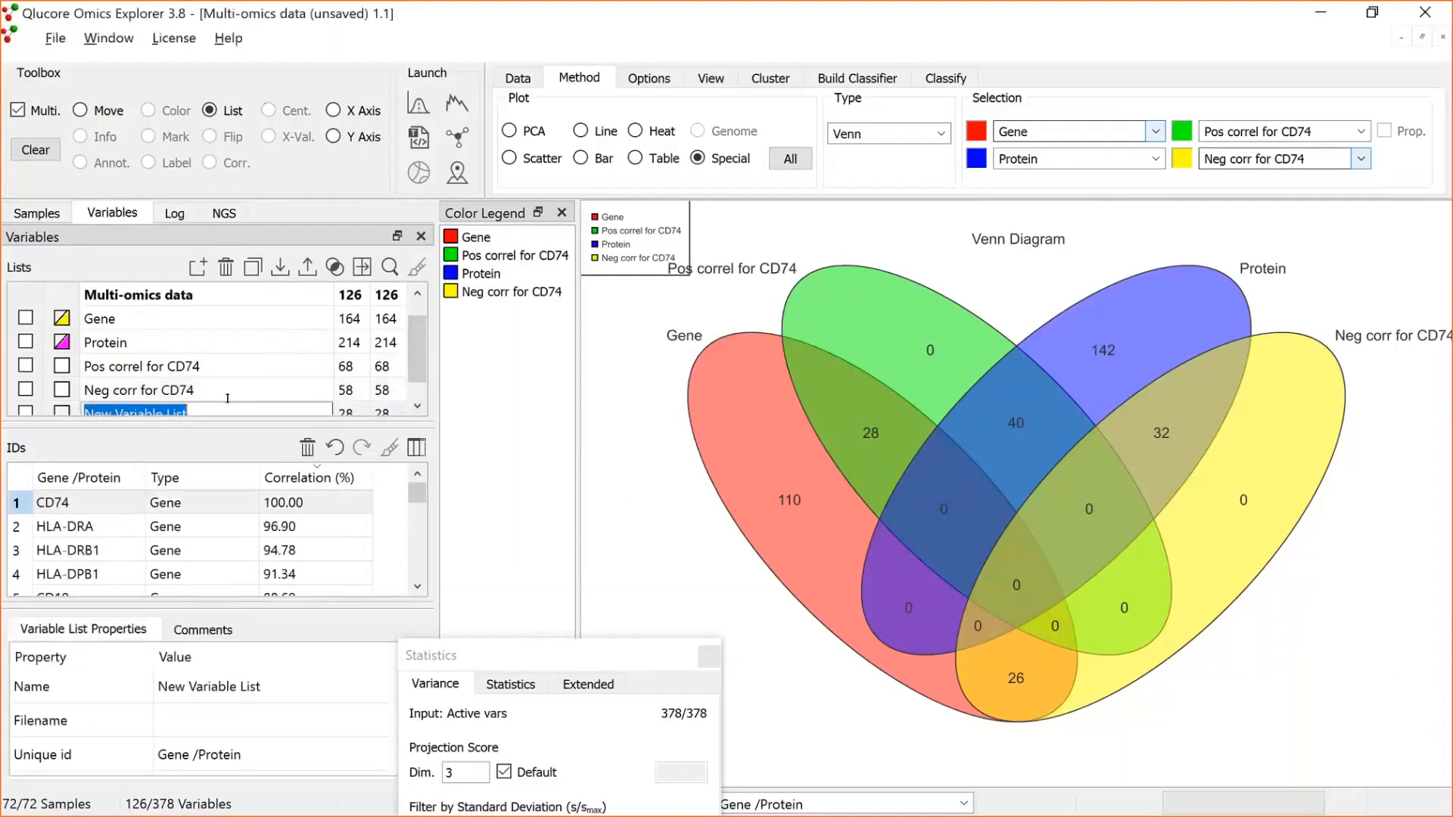
text(Poss corr)
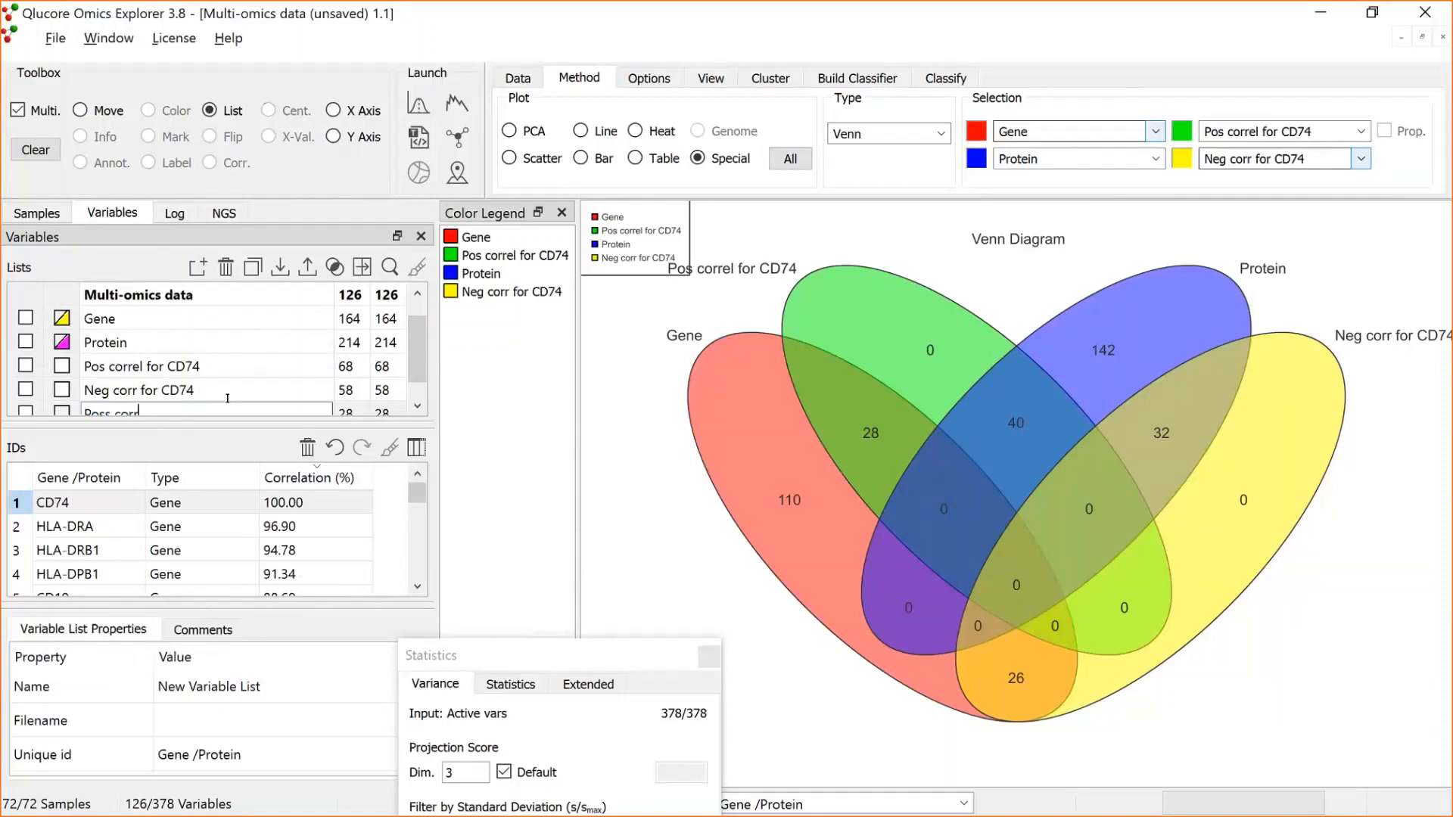
text( genes)
key(Return)
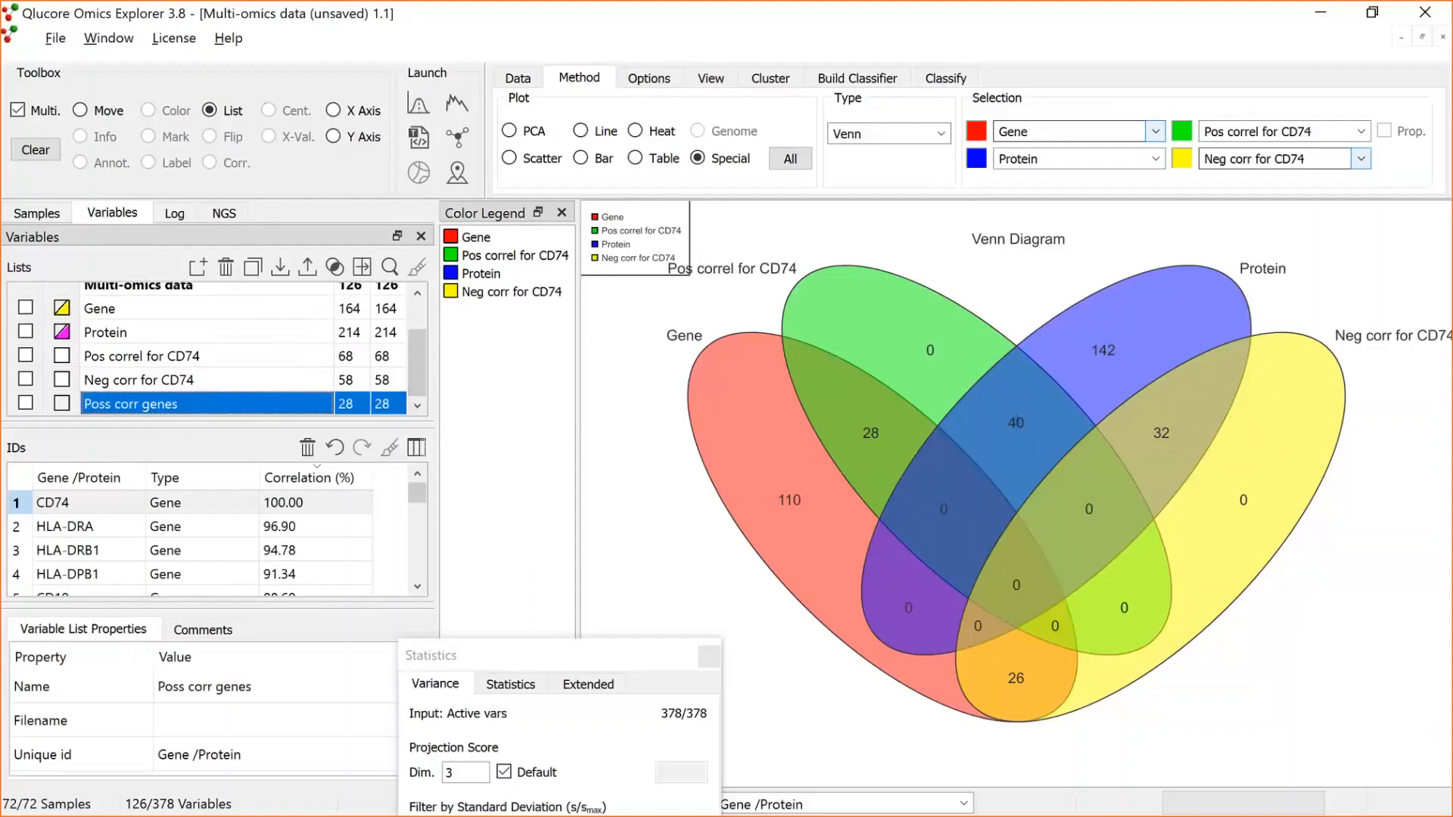
Create a new variable list from the overlap of Protein and Pos correl for CD74 and try to rename it.
click(1015, 422)
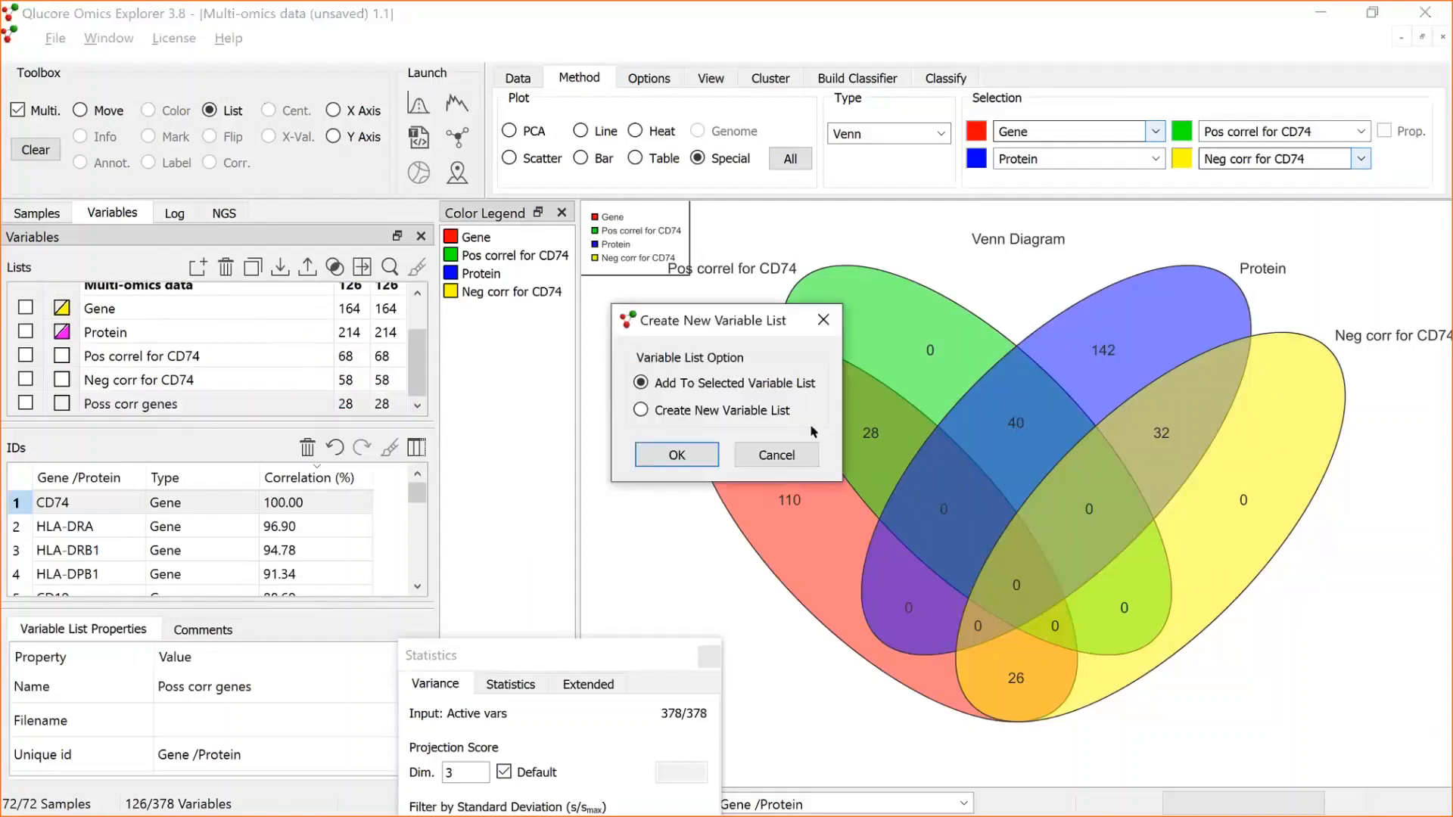
click(641, 410)
click(669, 456)
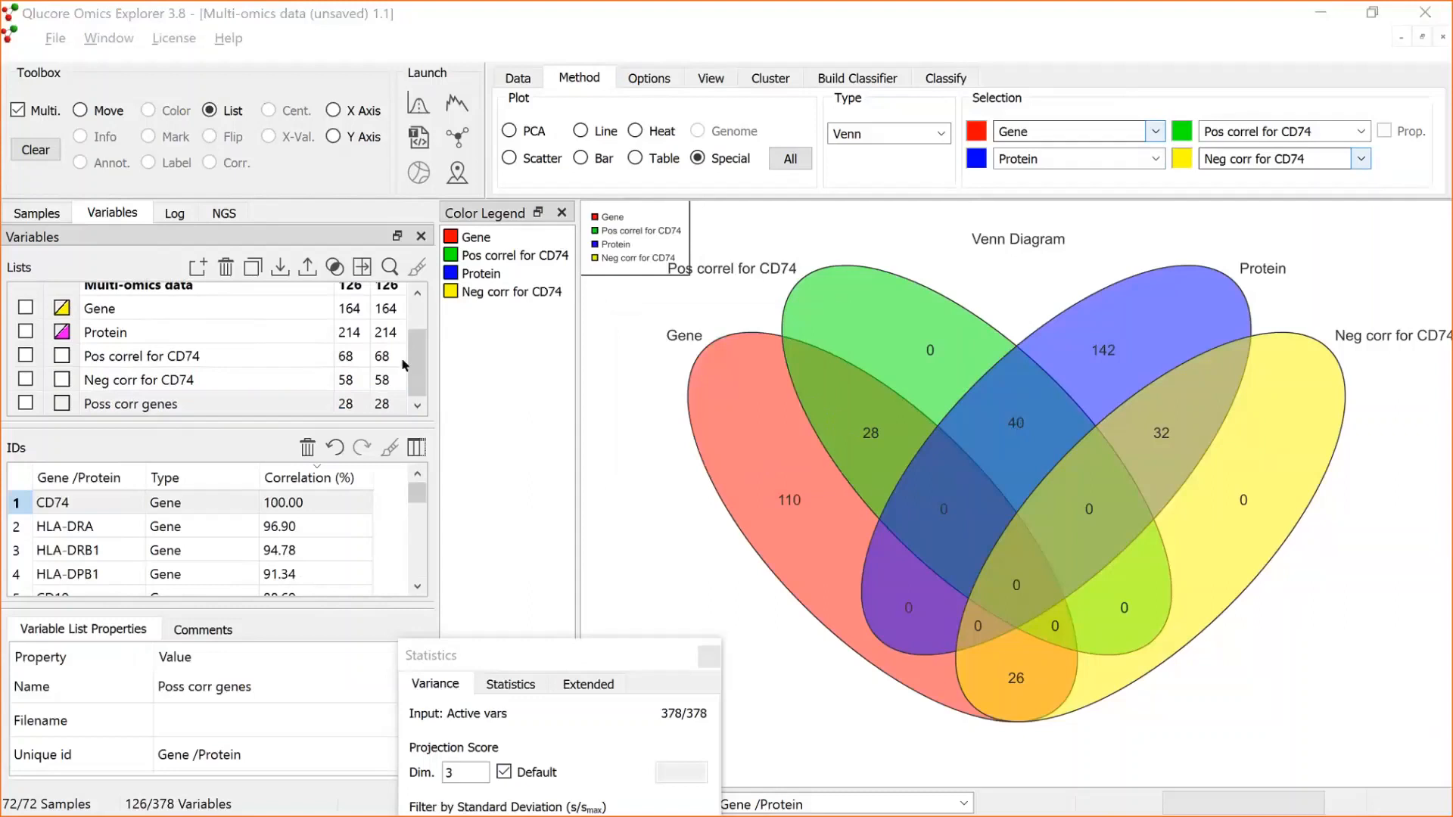
click(163, 413)
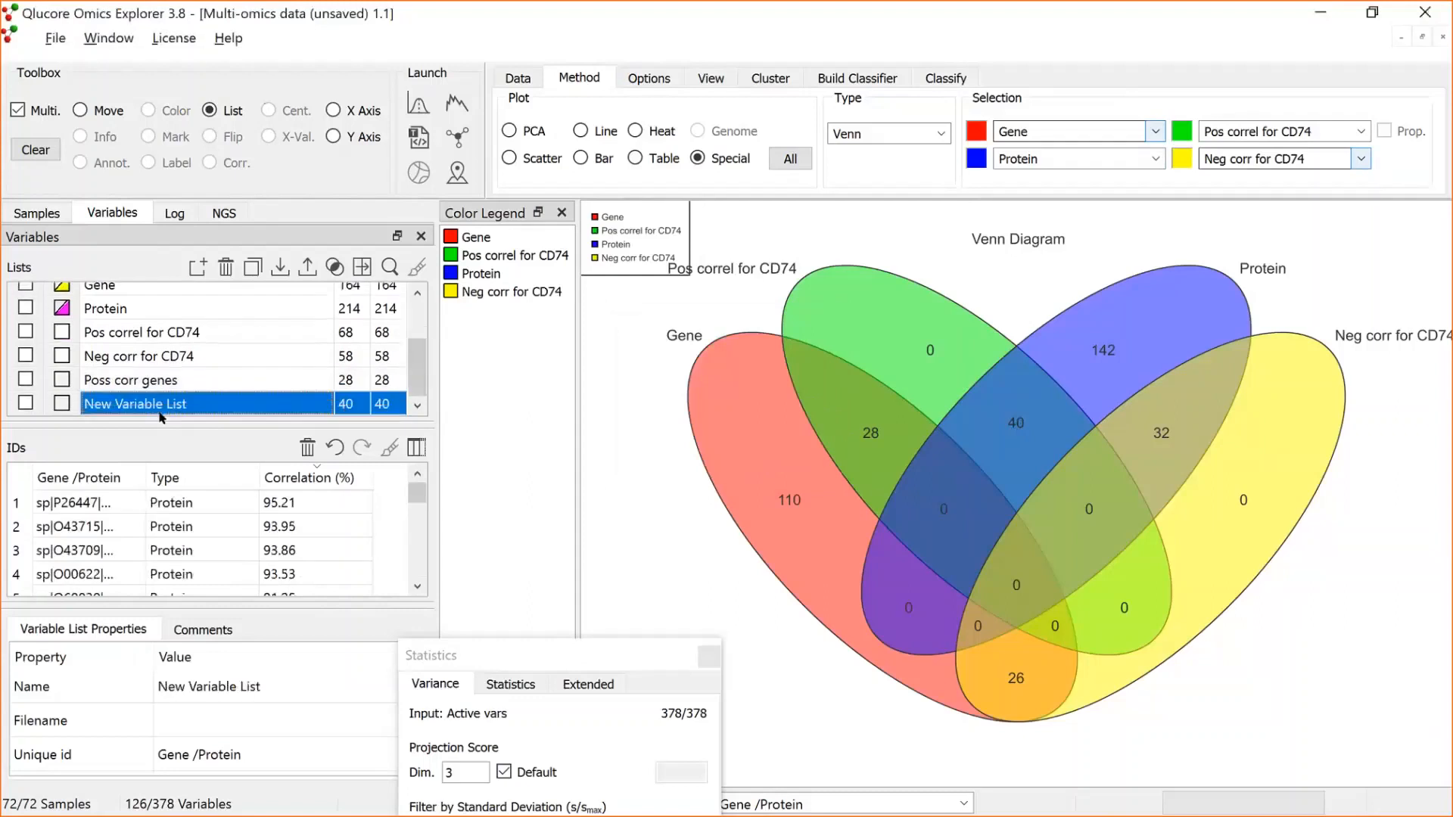
text(Pos)
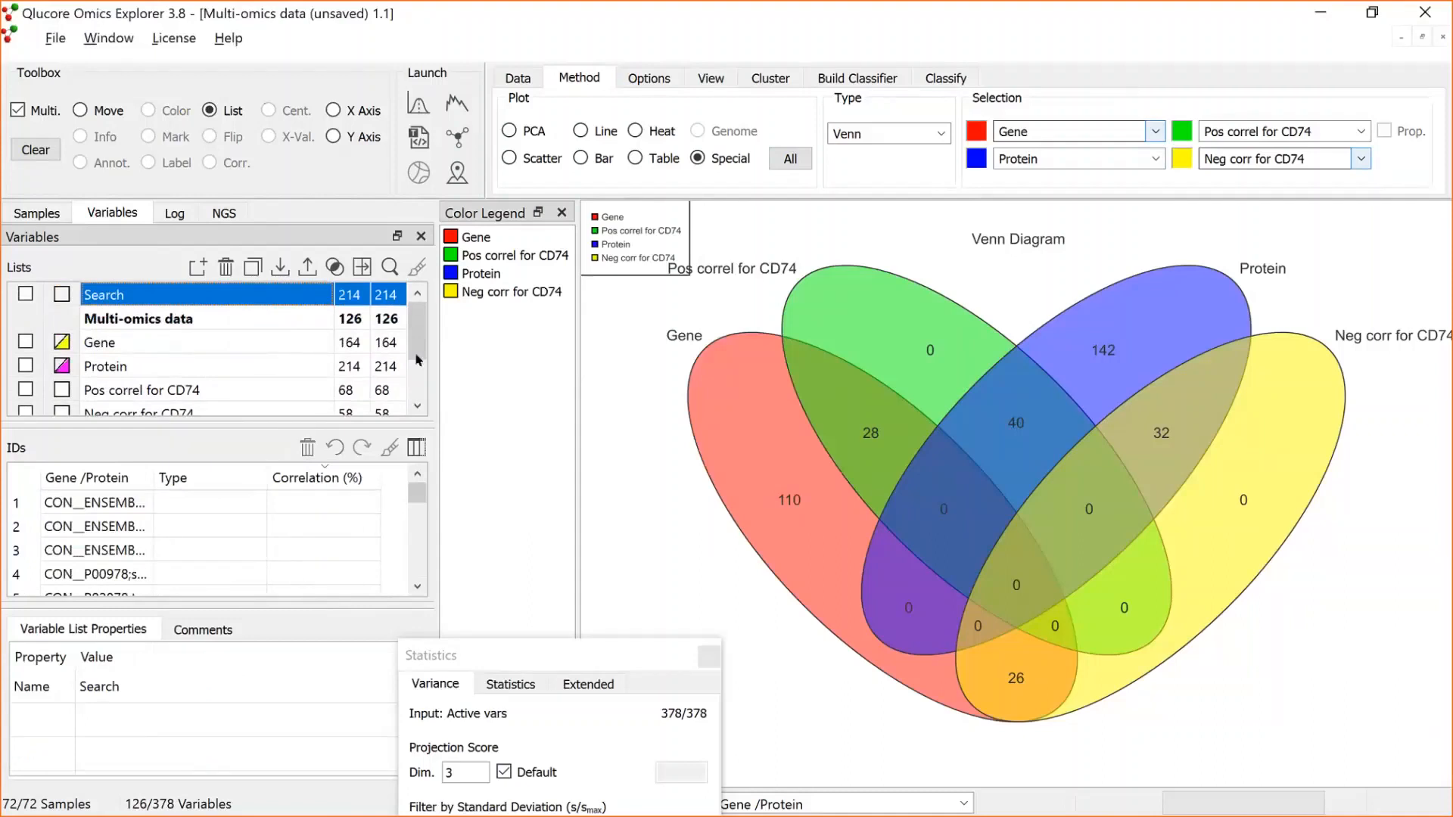
drag(420, 361, 428, 394)
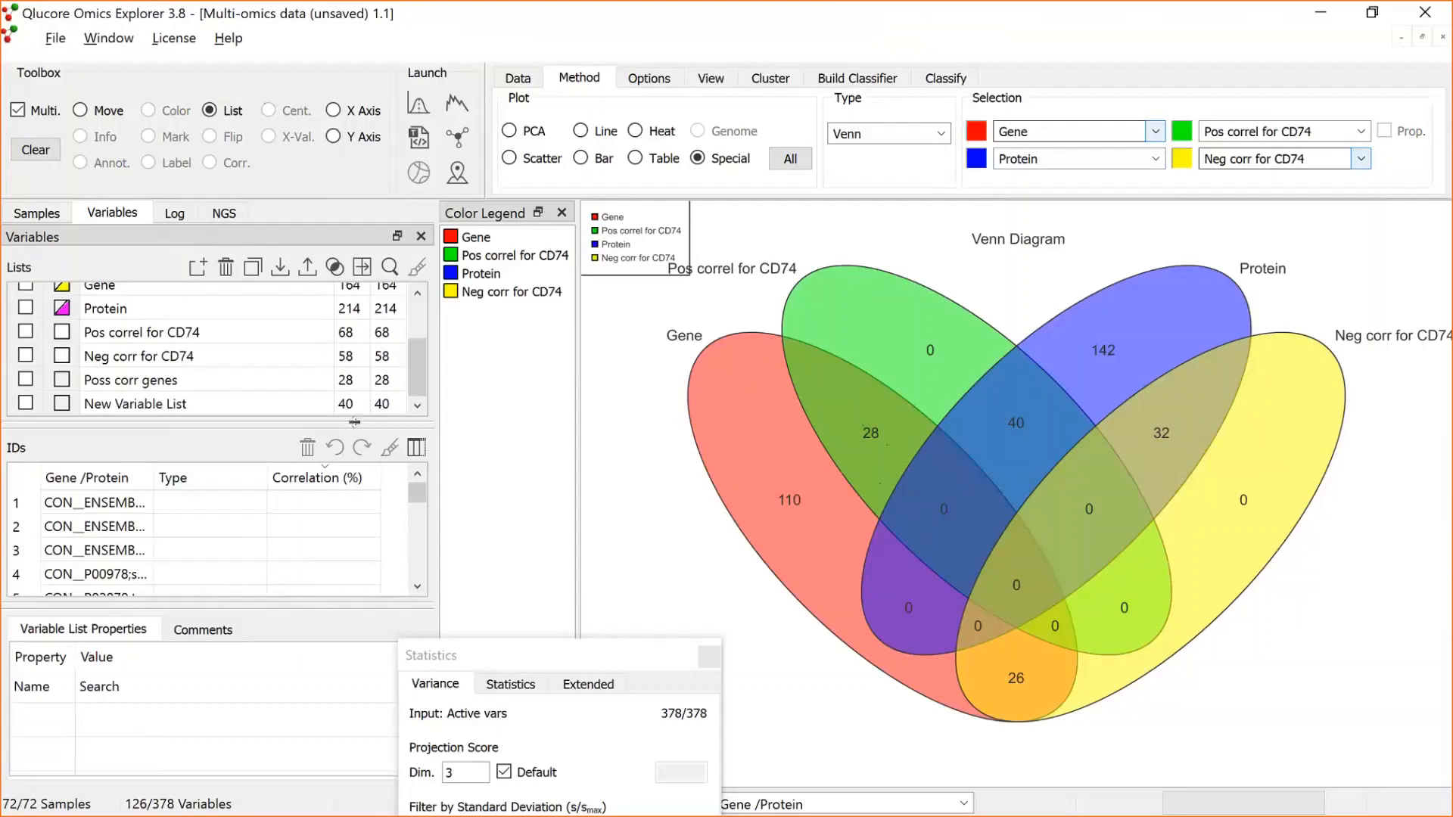
key(alt+Tab)
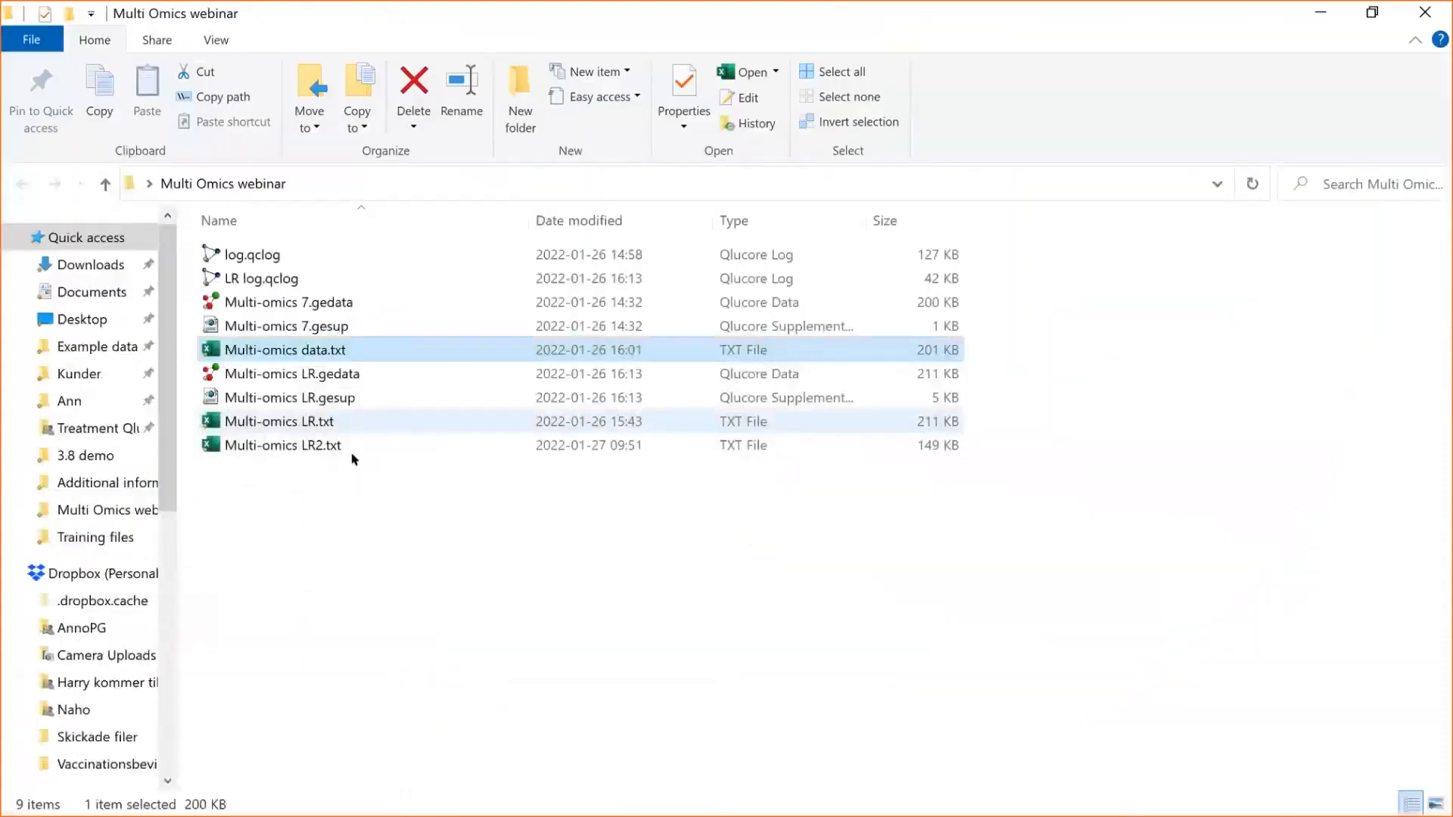
key(alt+Tab)
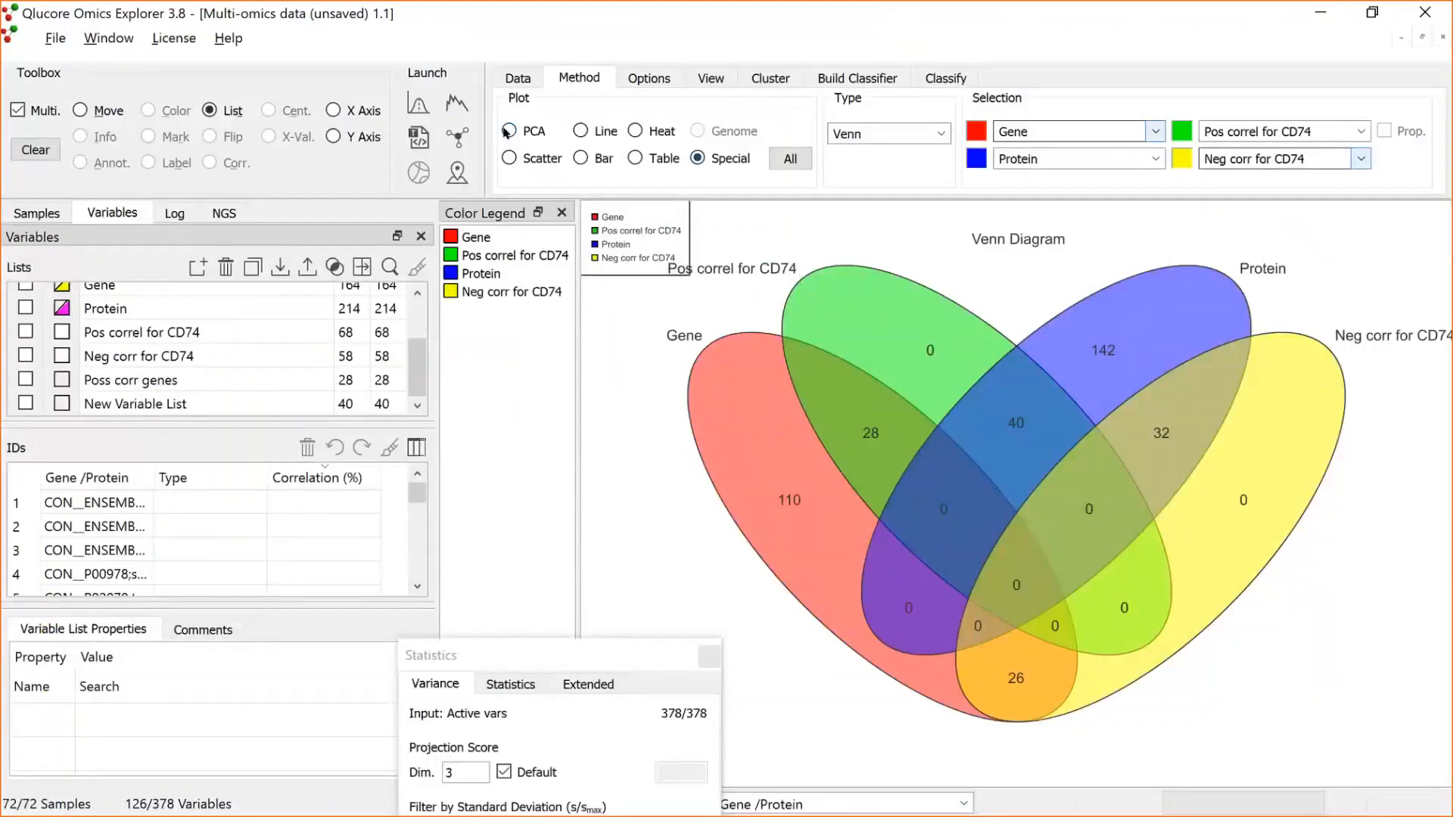
Return to the PCA plot with the correlation selection cleared and the standard deviation filter set to 0.
click(508, 131)
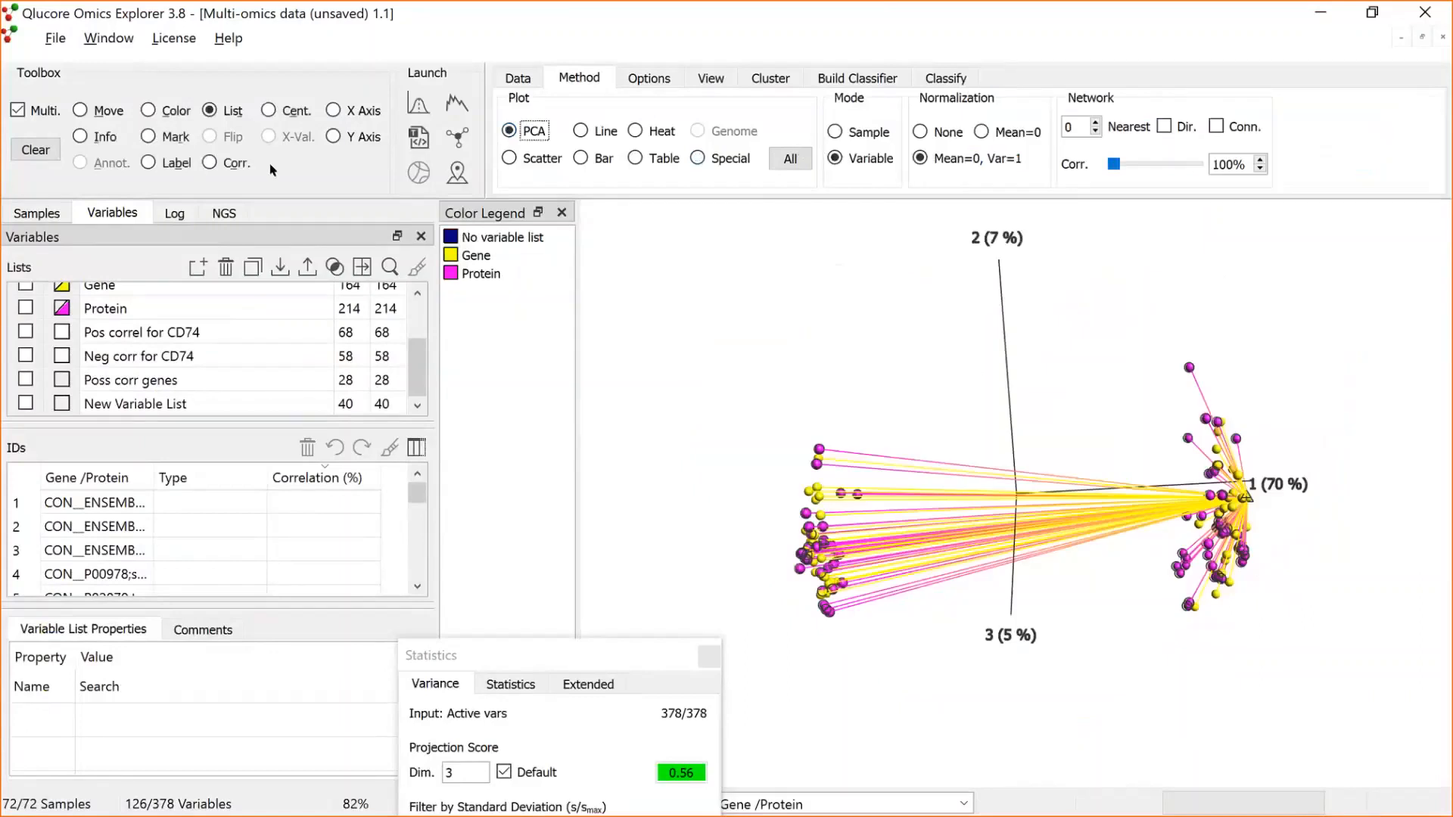
click(231, 163)
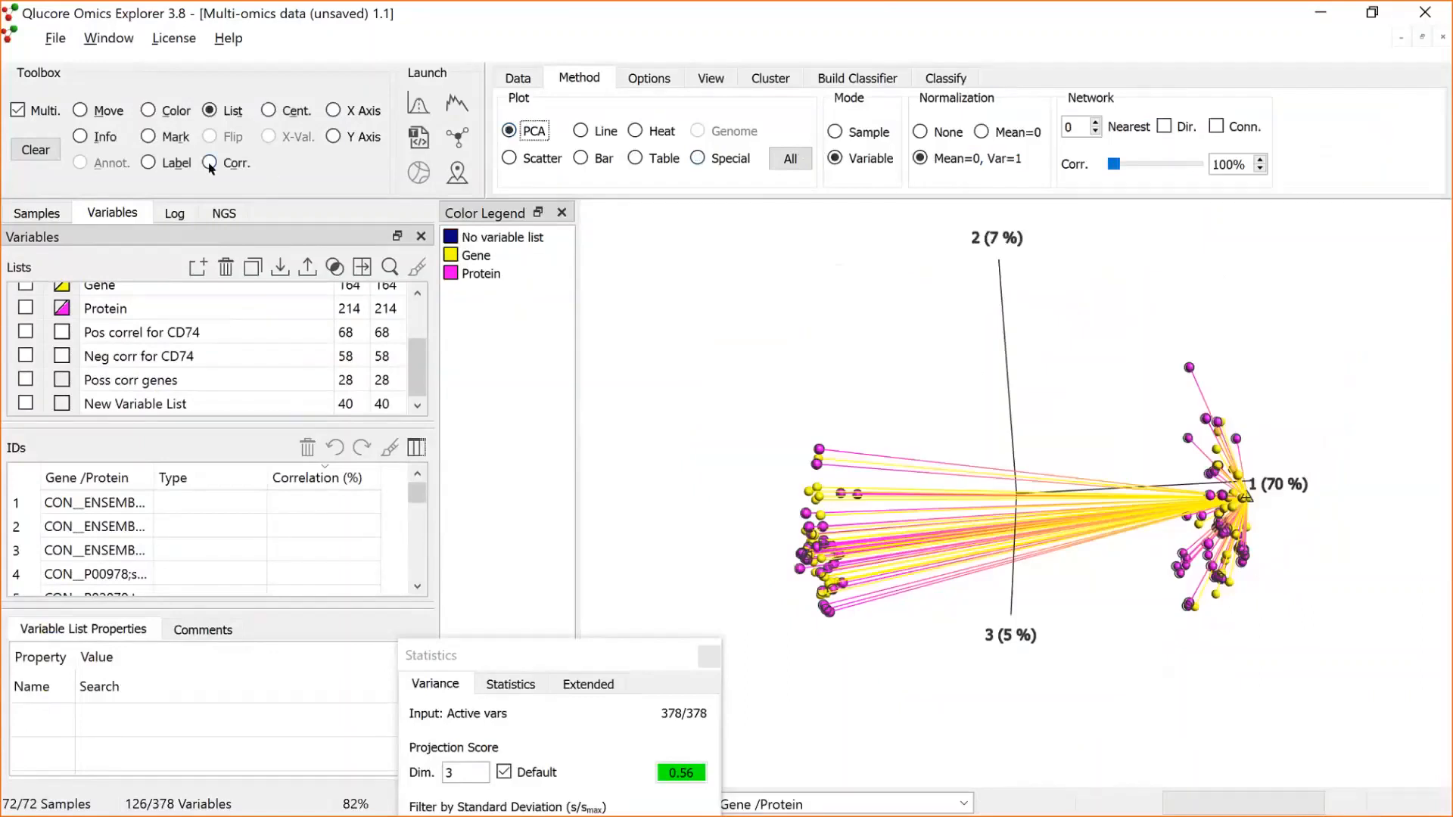
click(44, 154)
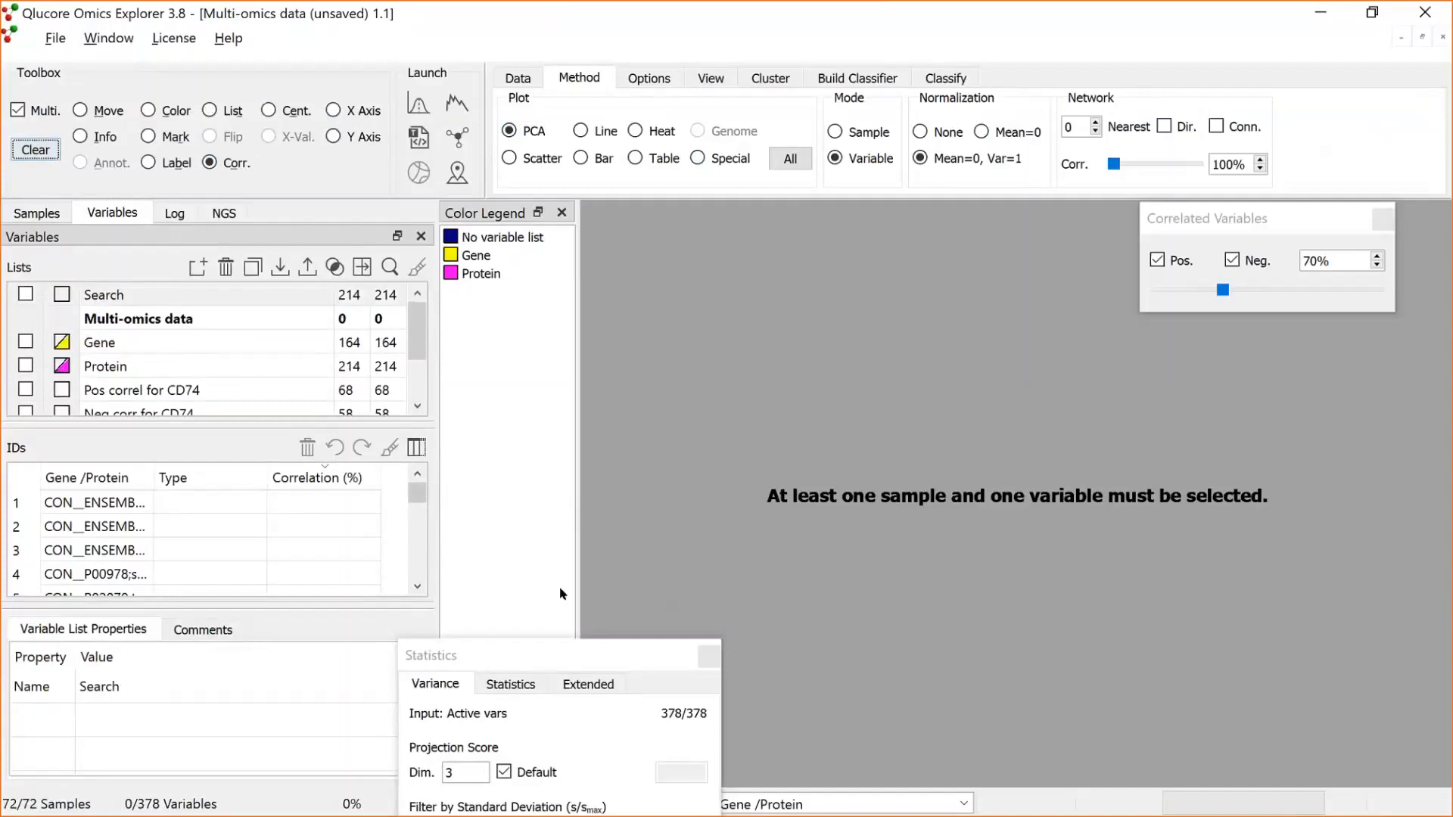
drag(553, 662, 597, 302)
drag(603, 474, 495, 474)
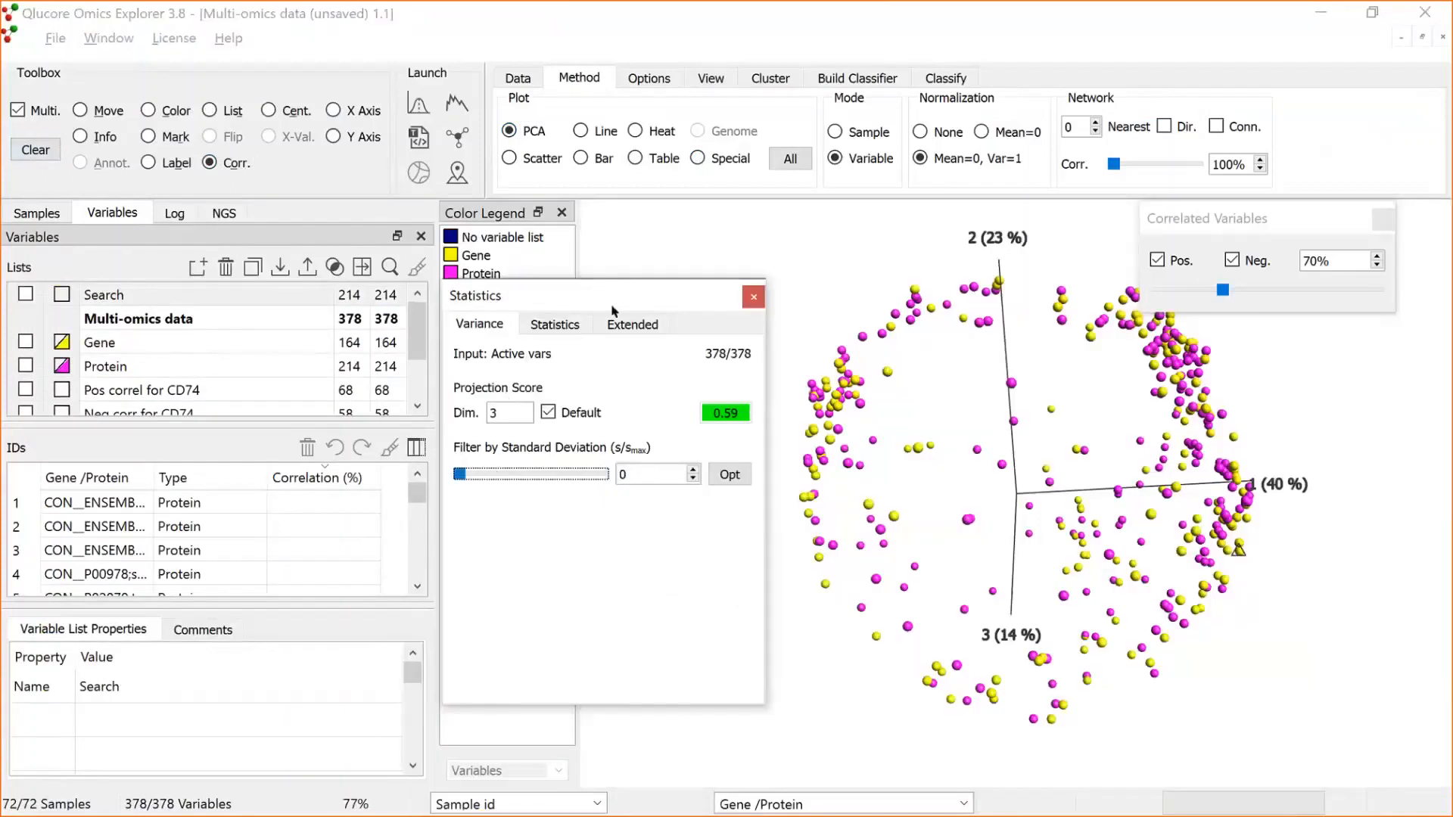
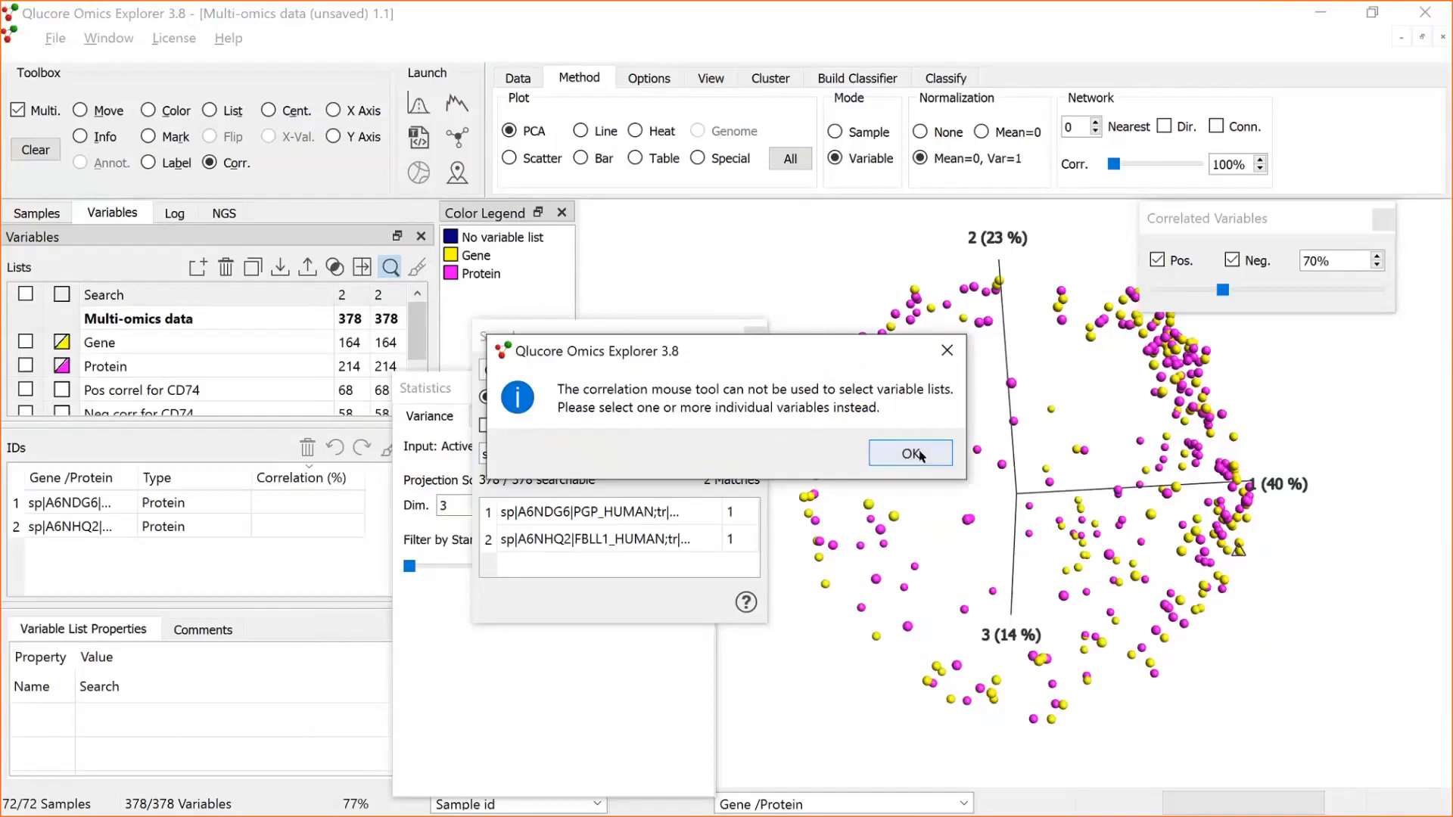
Dismiss the correlation tool message, switch to the Move tool and save a copy of the Search list named "sp|a6".
click(904, 452)
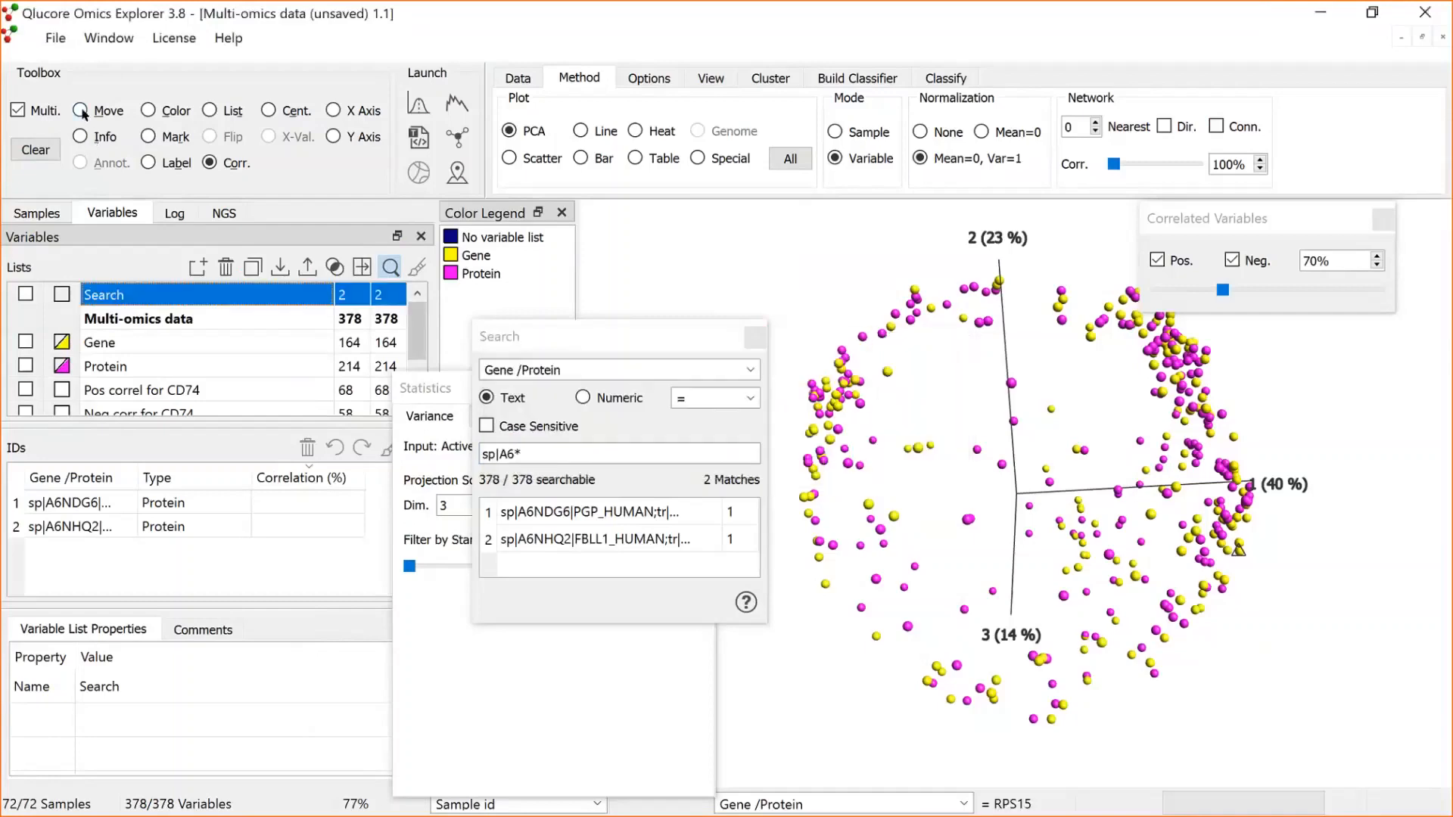
click(85, 112)
click(575, 336)
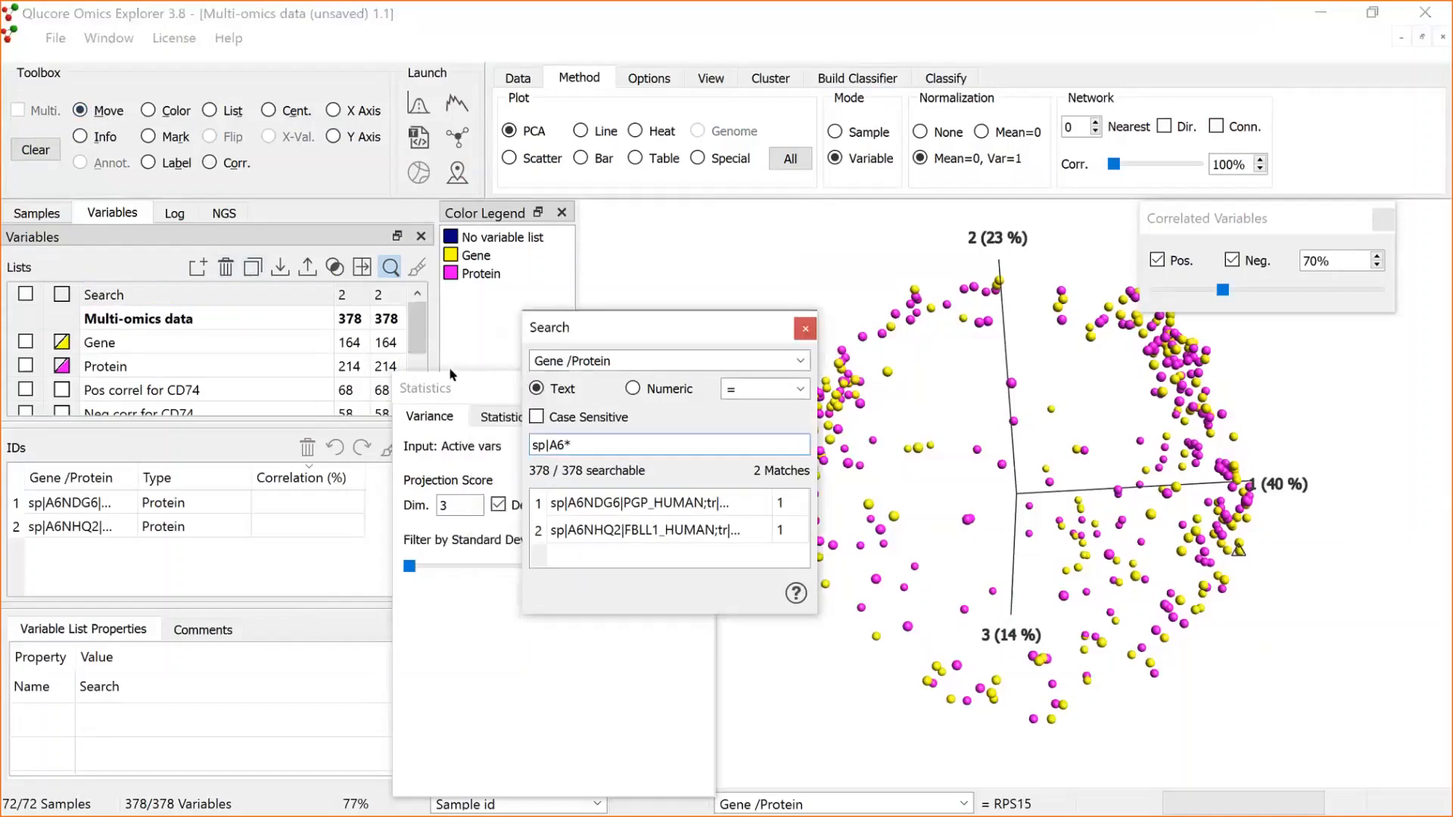
drag(417, 342, 413, 385)
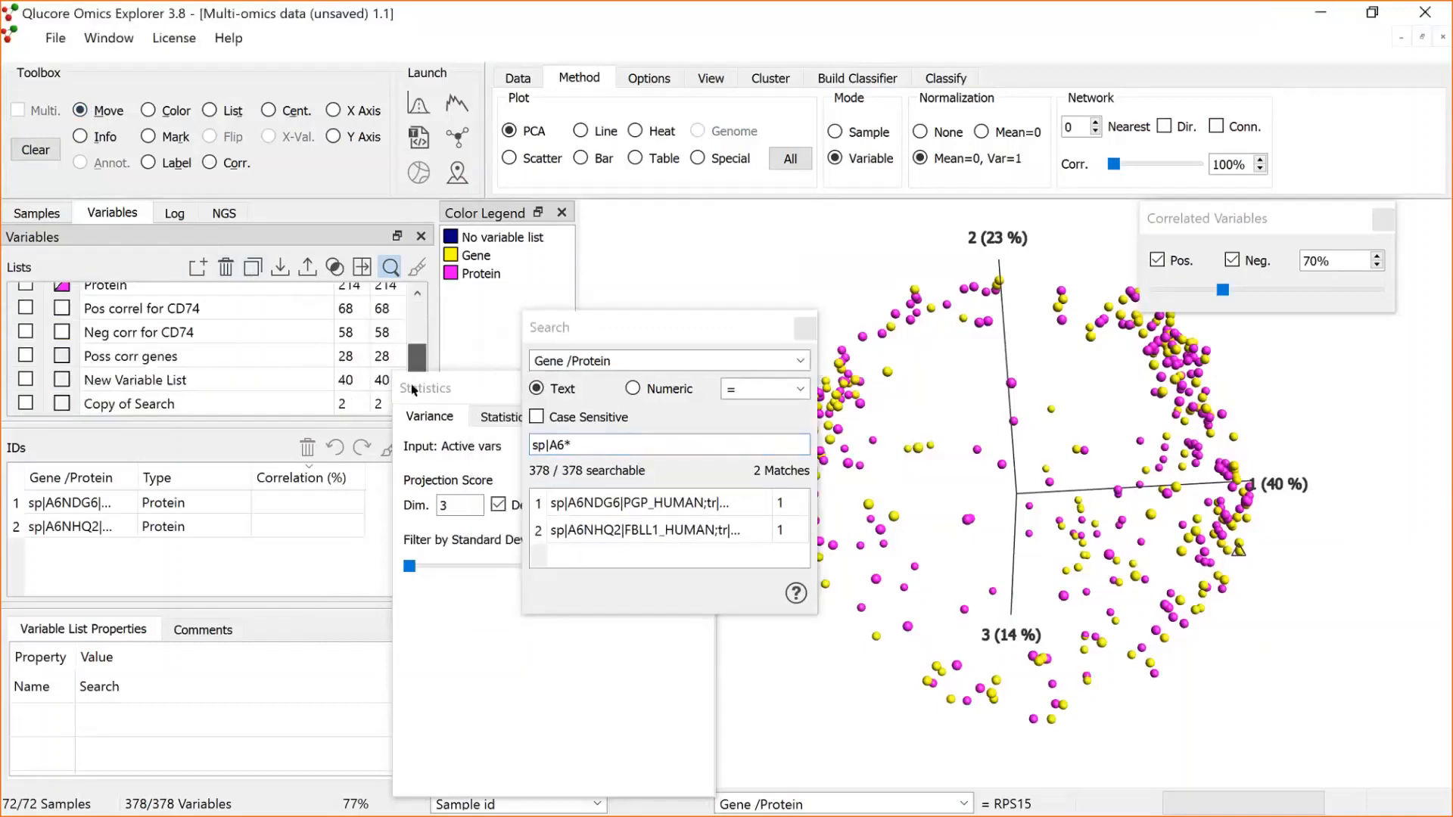
click(155, 405)
click(156, 404)
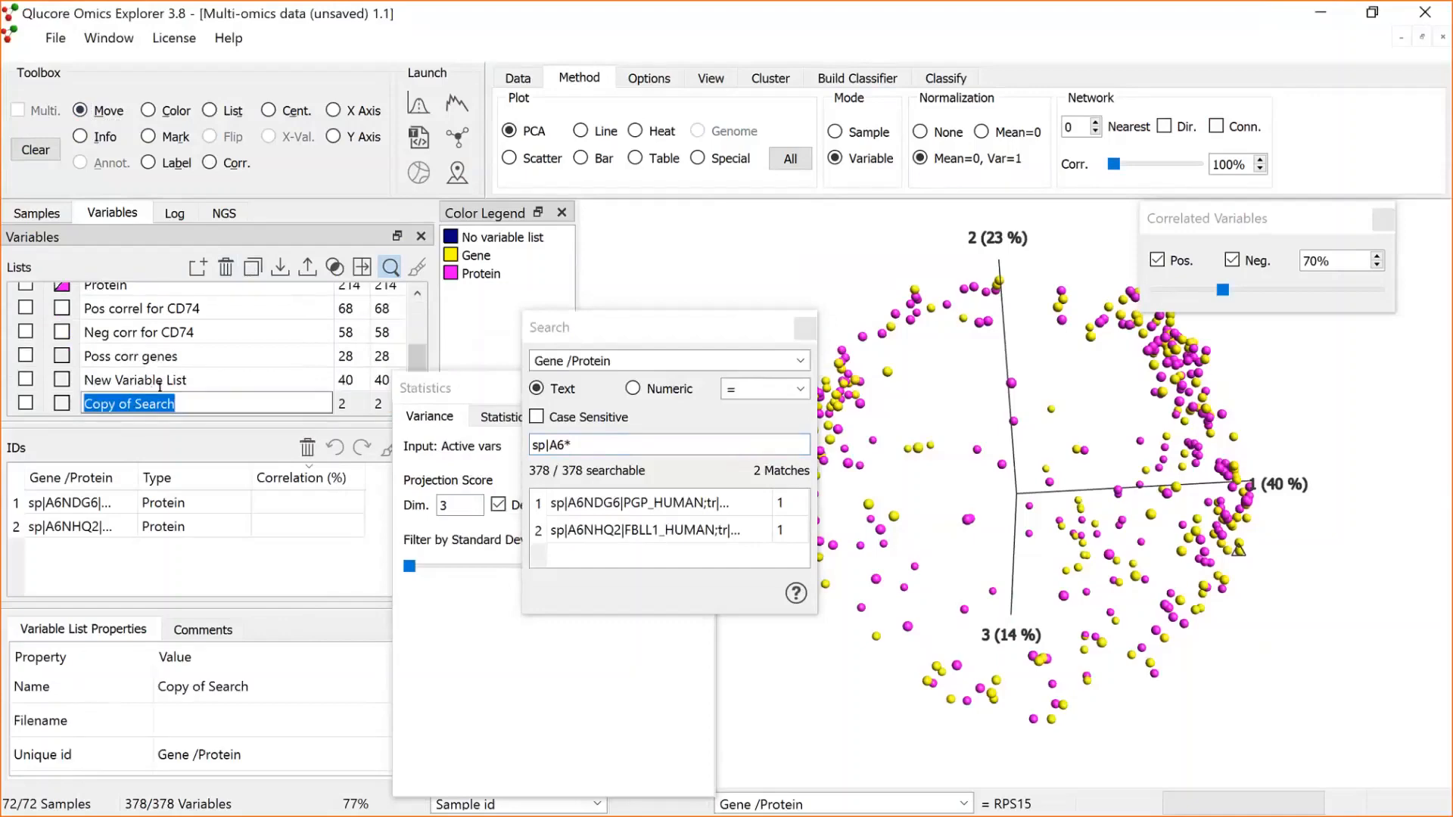
text(sp)
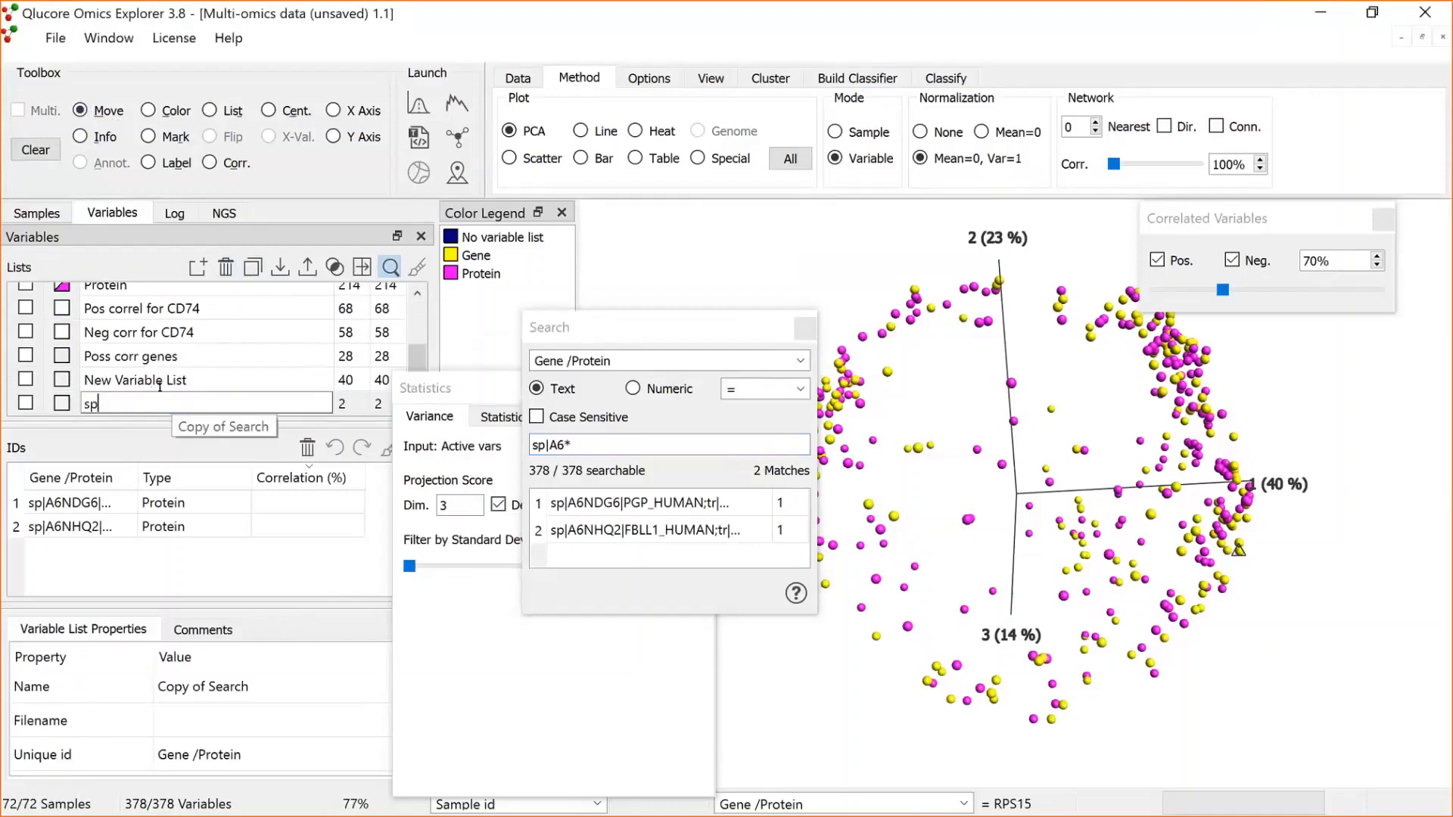
text(|a6)
key(Return)
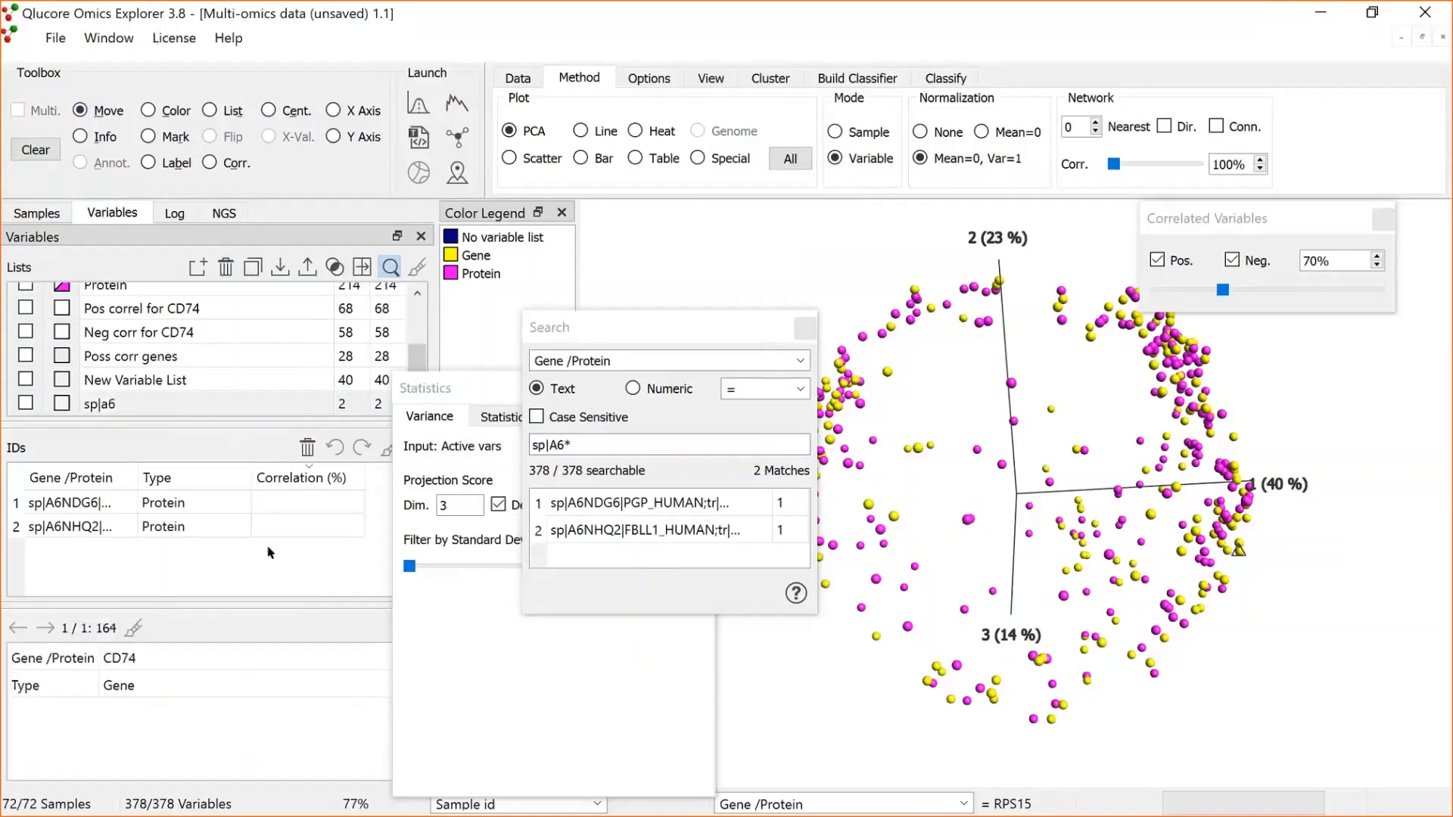
Close the Search and Statistics windows and activate the sp|a6 list so only its variables are plotted.
click(804, 329)
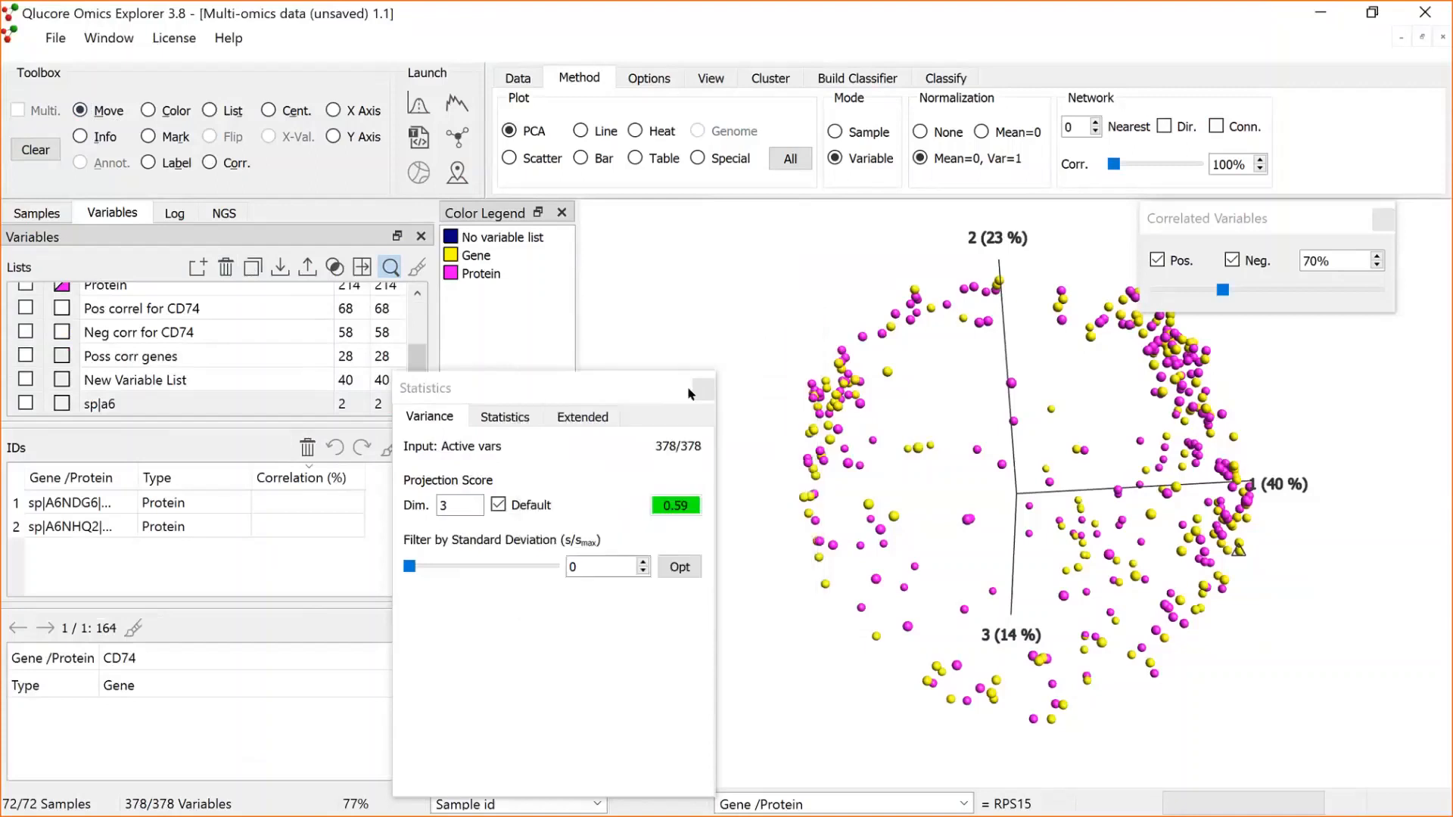
click(705, 390)
click(706, 389)
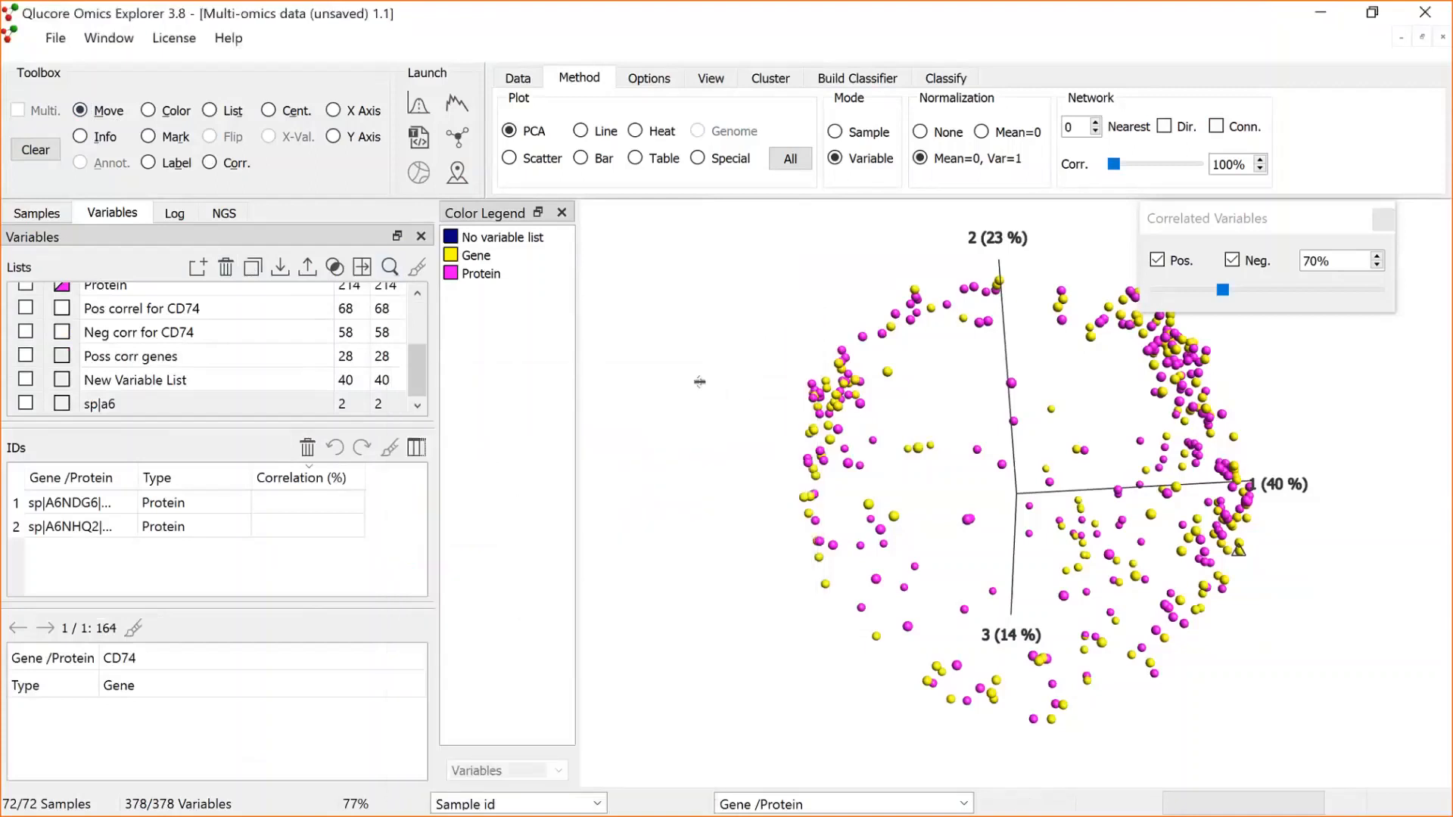
click(28, 404)
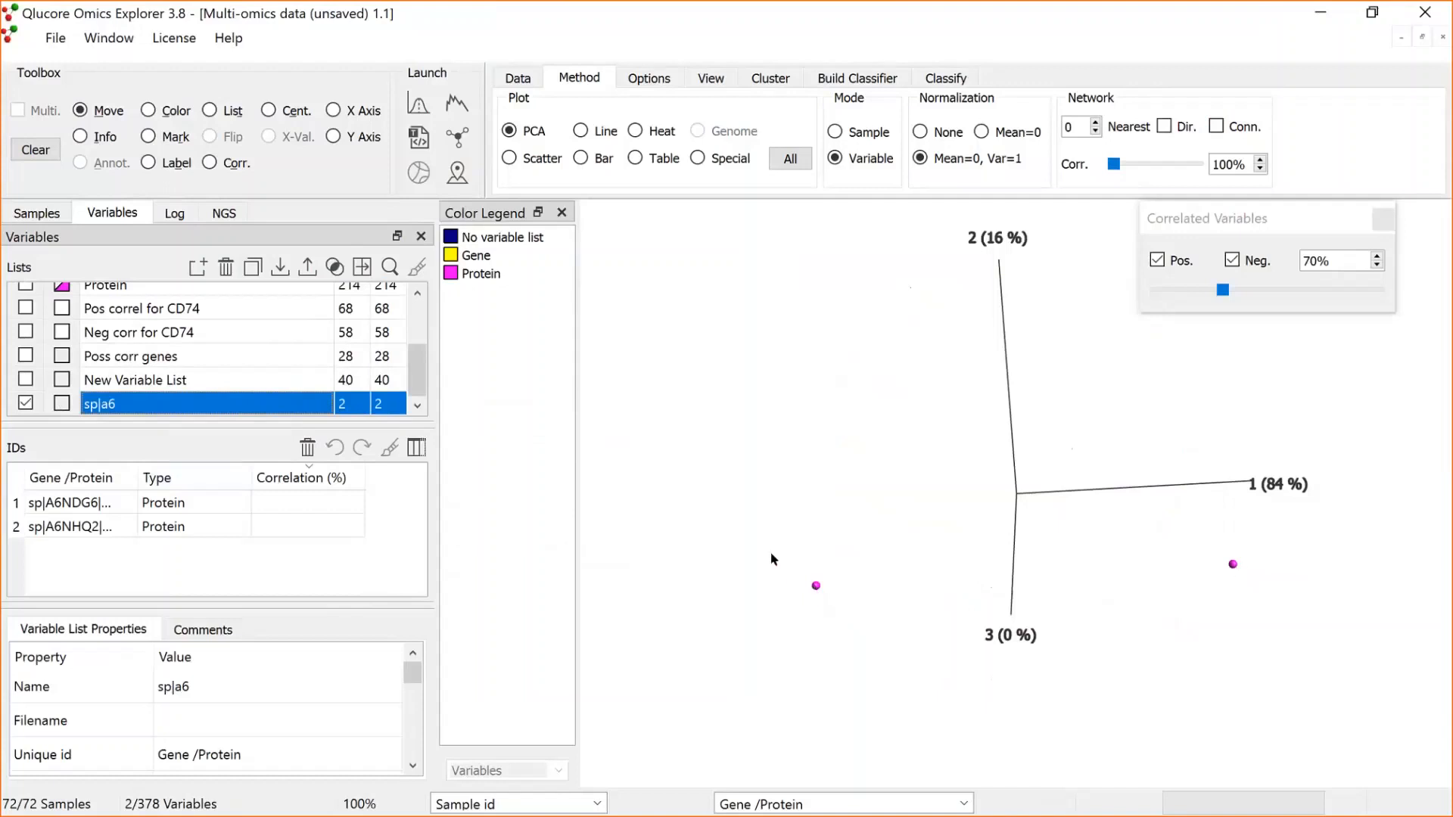
Label the two sp|a6 proteins in the plot and show the variables correlated with them.
click(147, 163)
mouse_move(783, 642)
mouse_down()
mouse_move(1236, 658)
mouse_move(817, 657)
mouse_move(786, 643)
mouse_up()
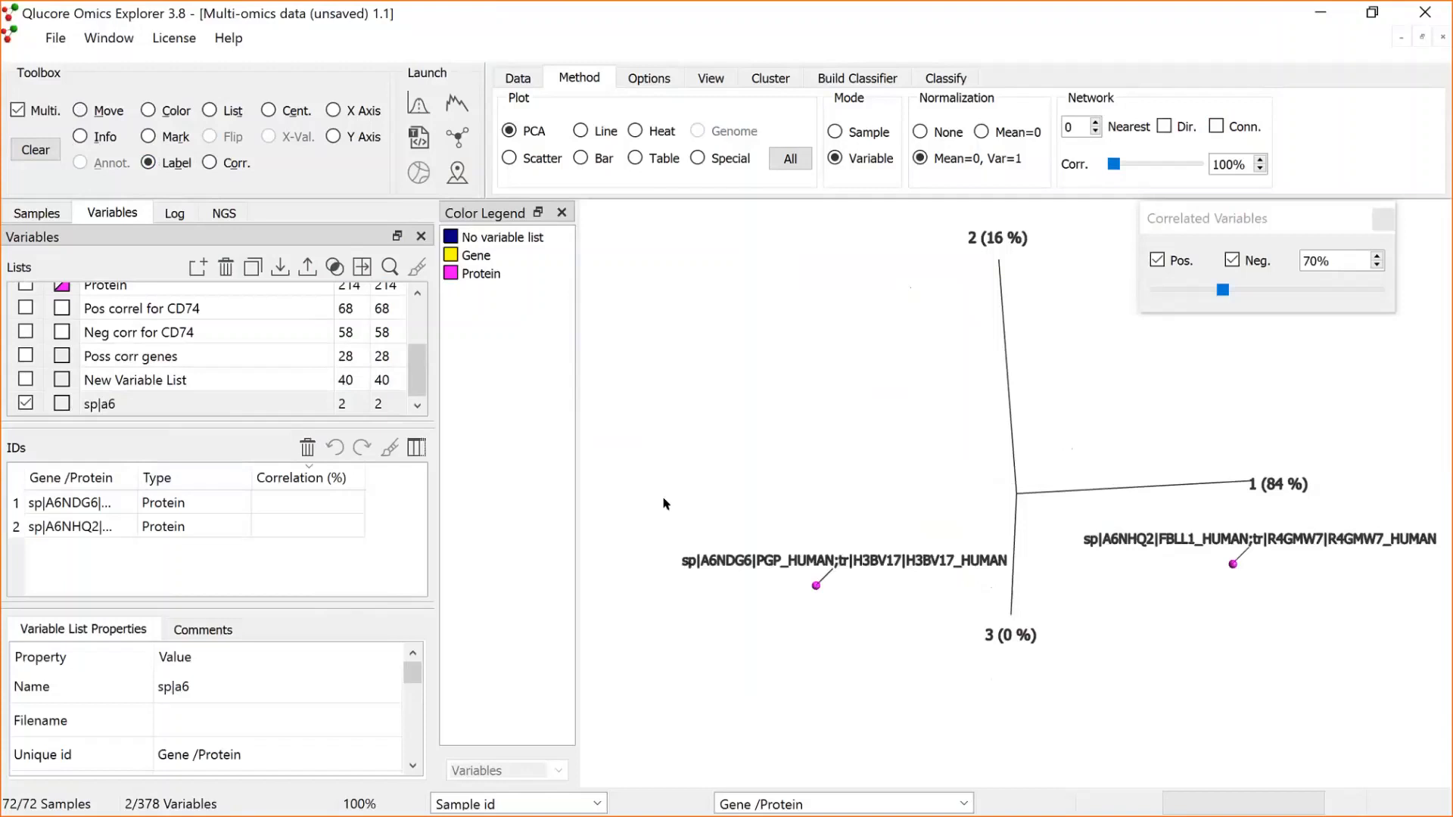
click(210, 164)
mouse_move(719, 610)
mouse_down()
mouse_move(1279, 499)
mouse_move(1275, 626)
mouse_move(725, 610)
mouse_up()
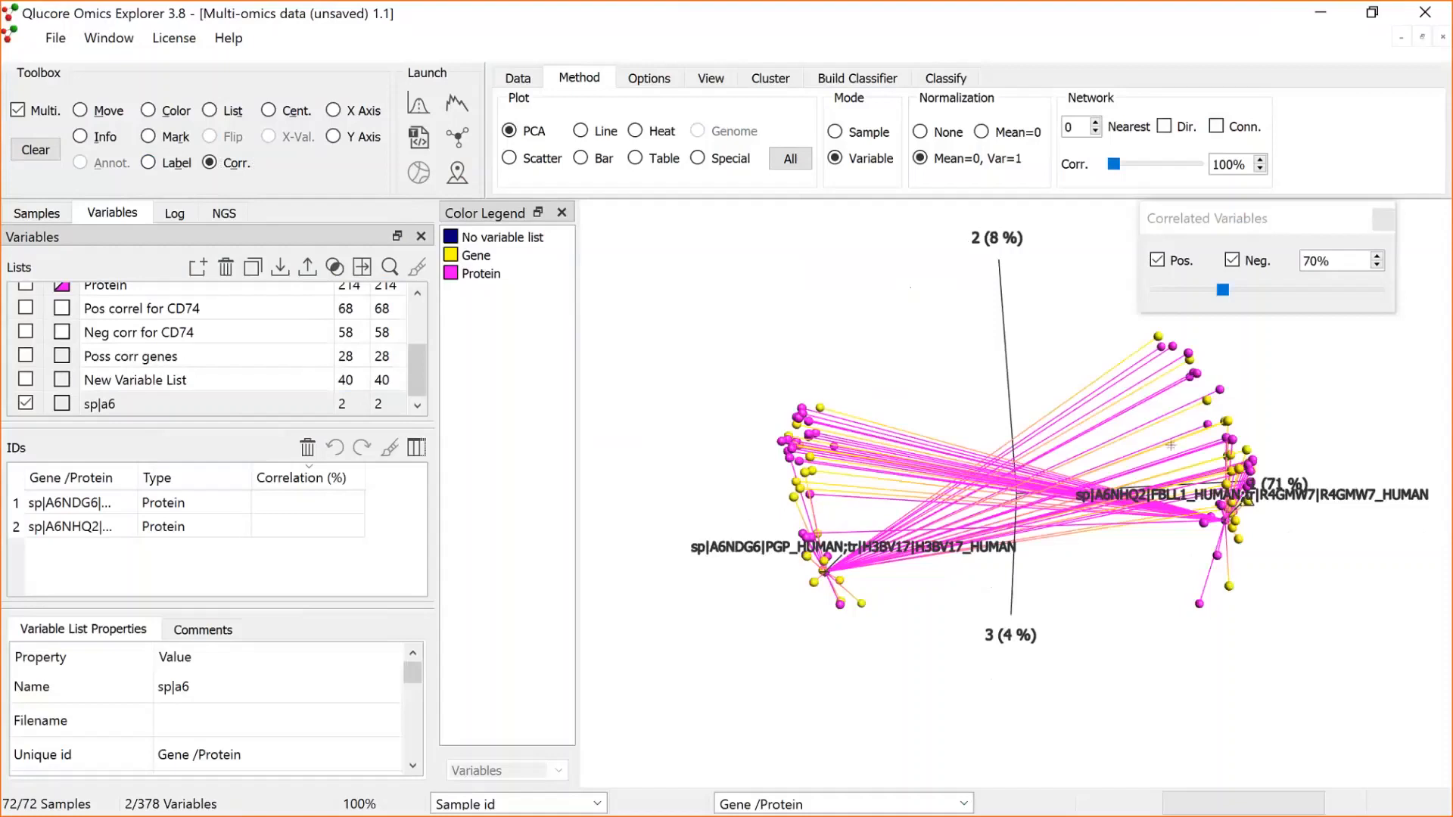
Limit the correlated variables to positive correlations with a 69.5% threshold and dismiss the multi-selection message.
mouse_move(1223, 290)
mouse_down()
mouse_move(1159, 292)
mouse_move(1217, 290)
mouse_up()
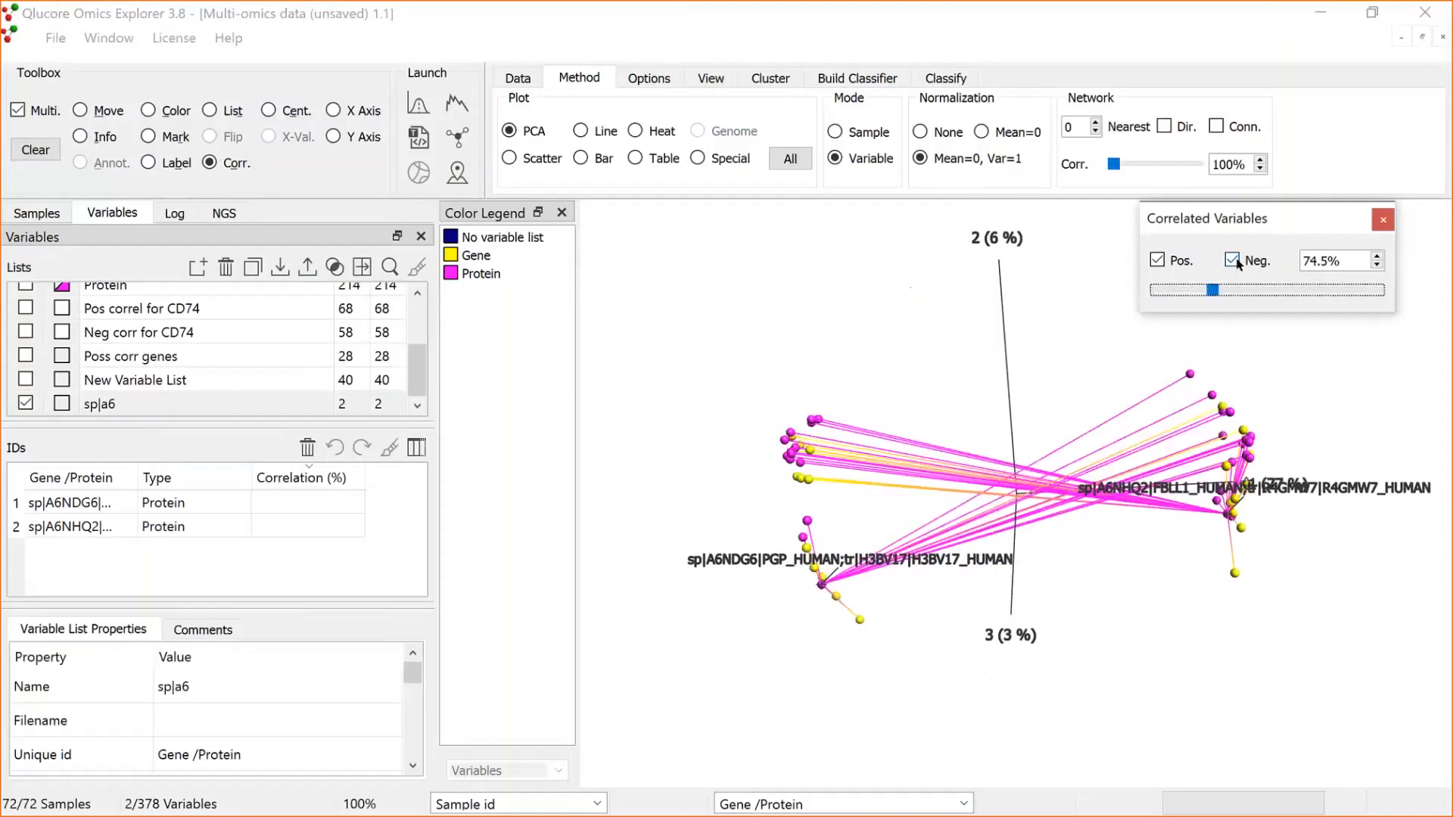
click(1232, 260)
drag(1215, 295, 1228, 292)
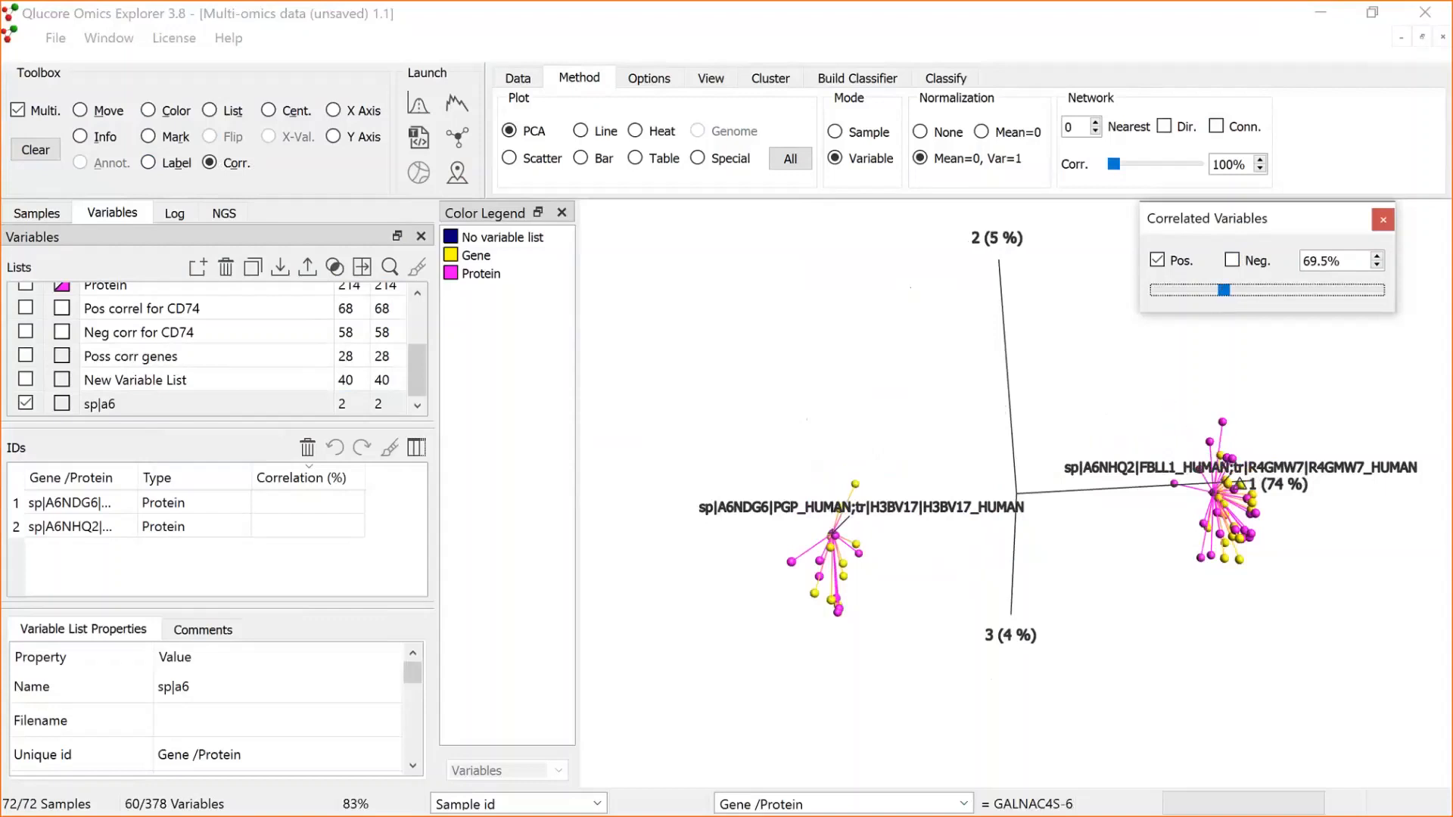
click(1201, 639)
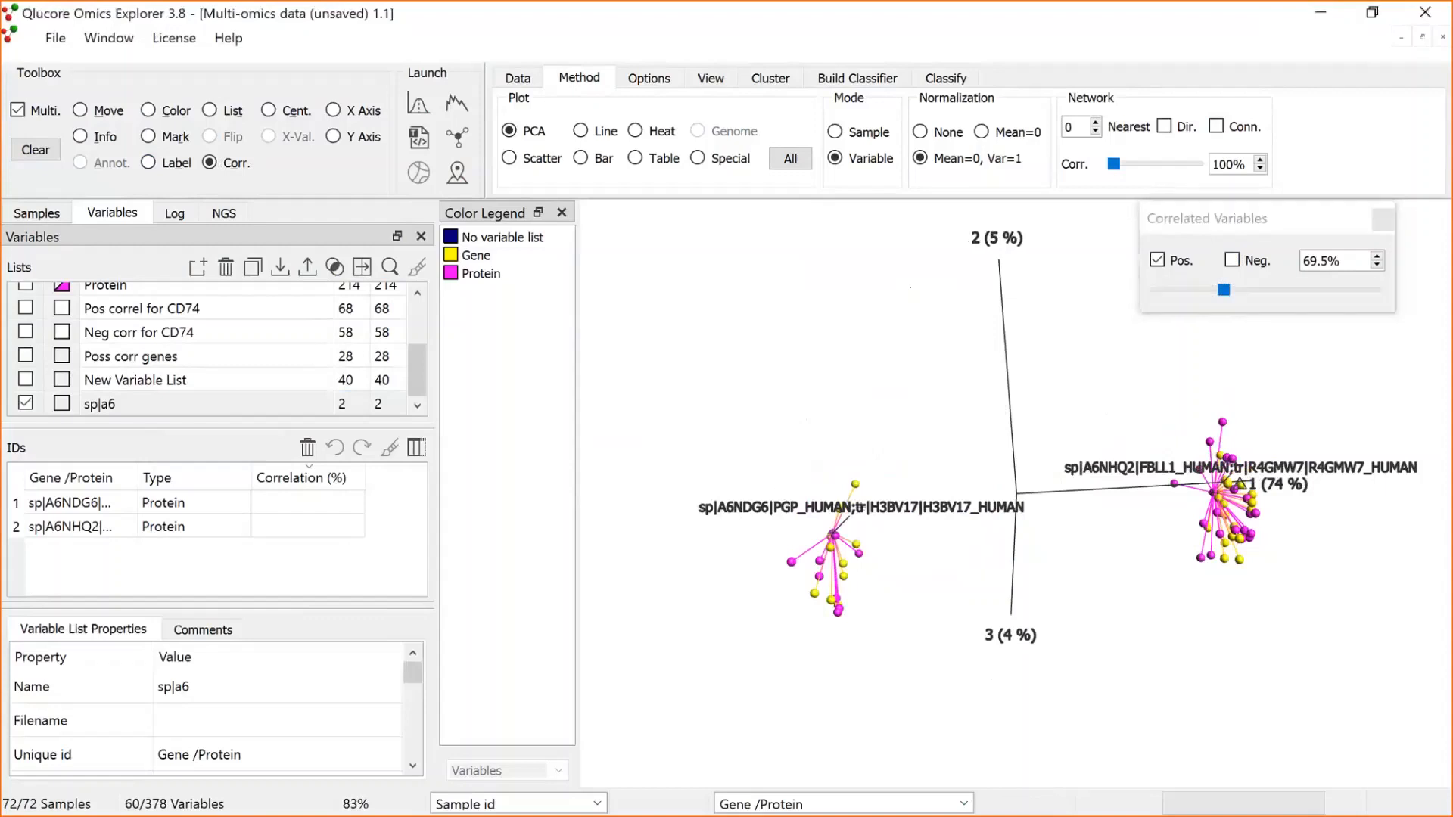
click(1181, 575)
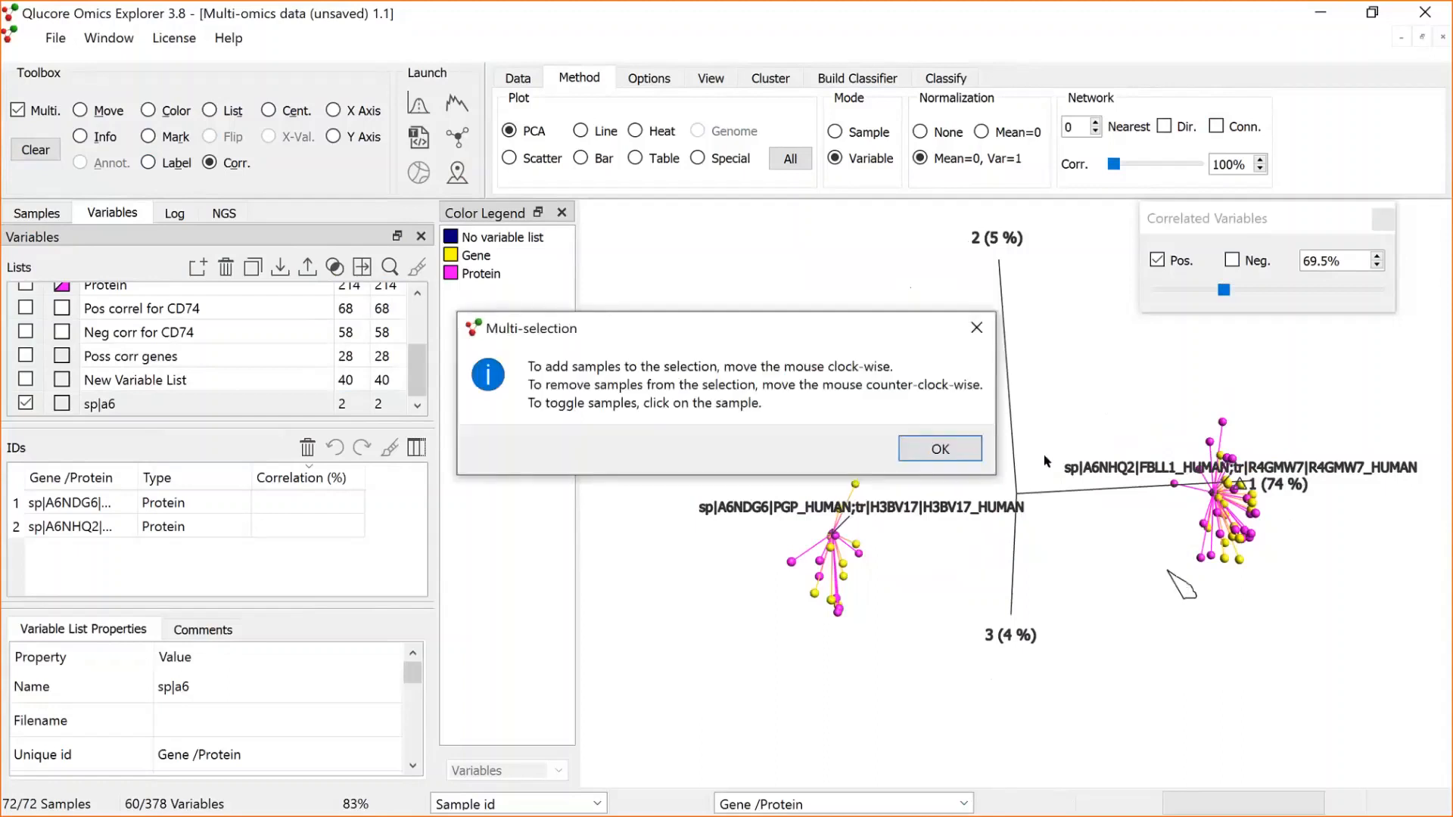
click(933, 448)
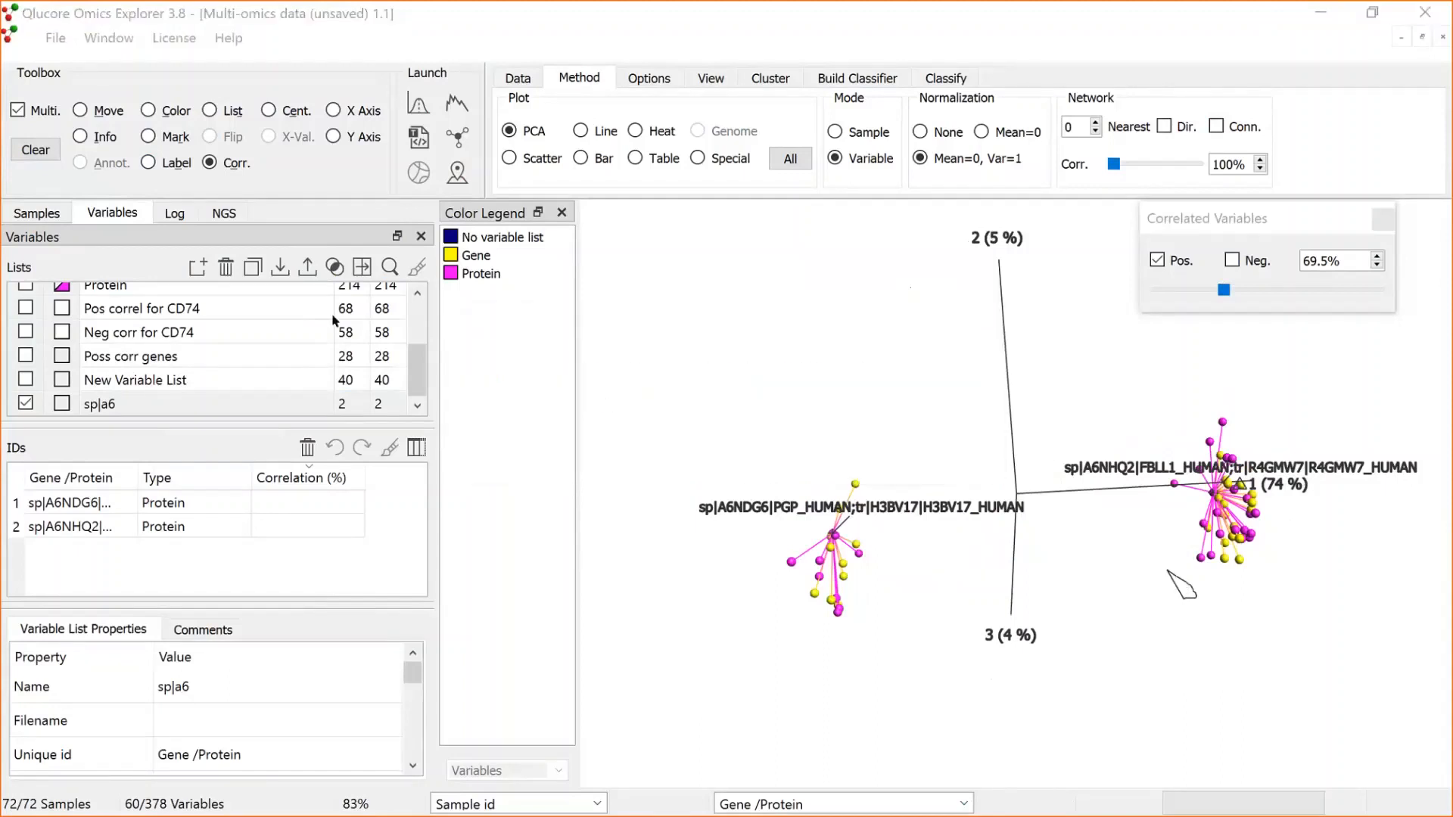
Clear the correlation selection, switch to the Move tool and deactivate the sp|a6 list so all variables are plotted.
click(36, 148)
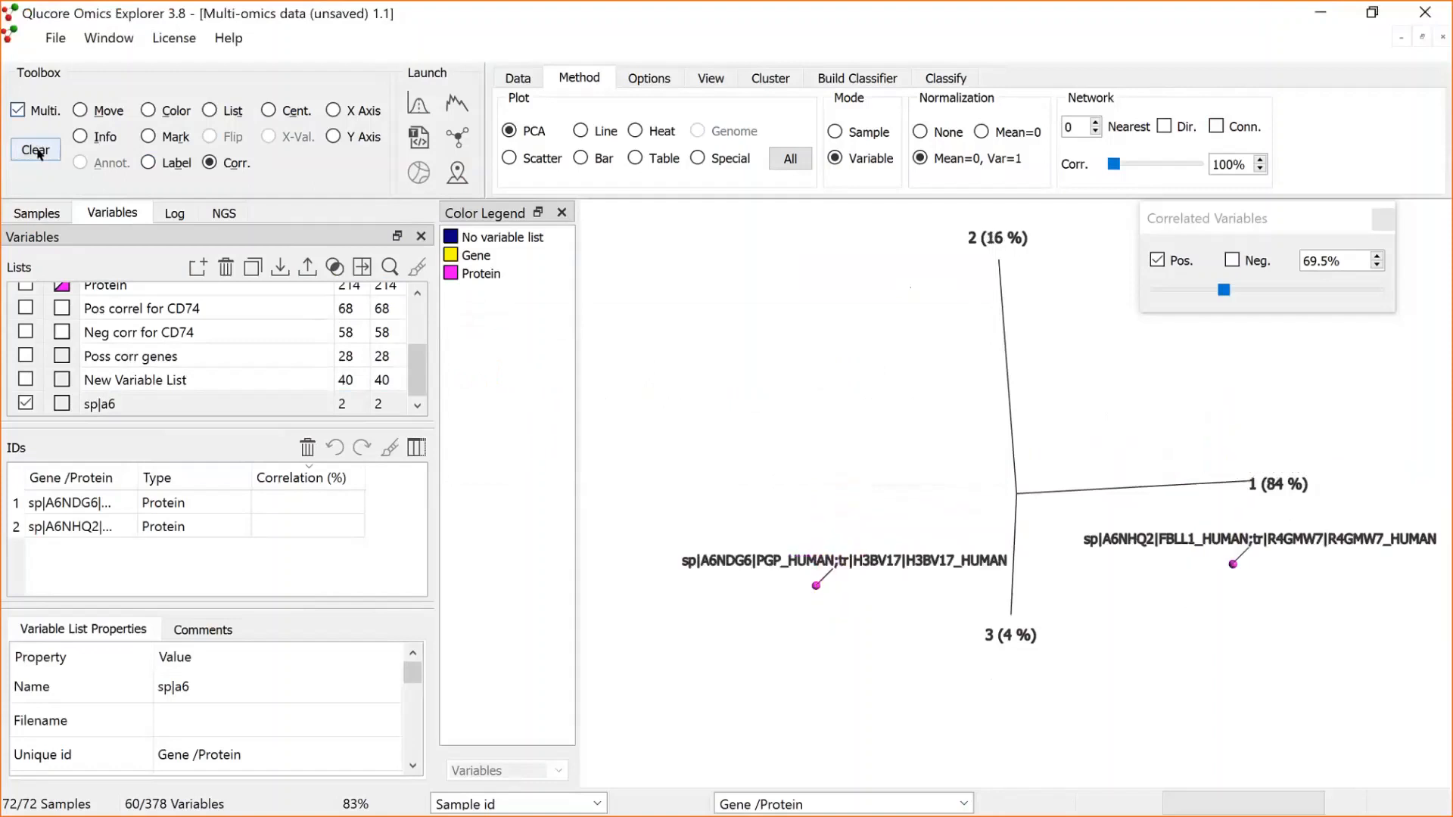
click(34, 403)
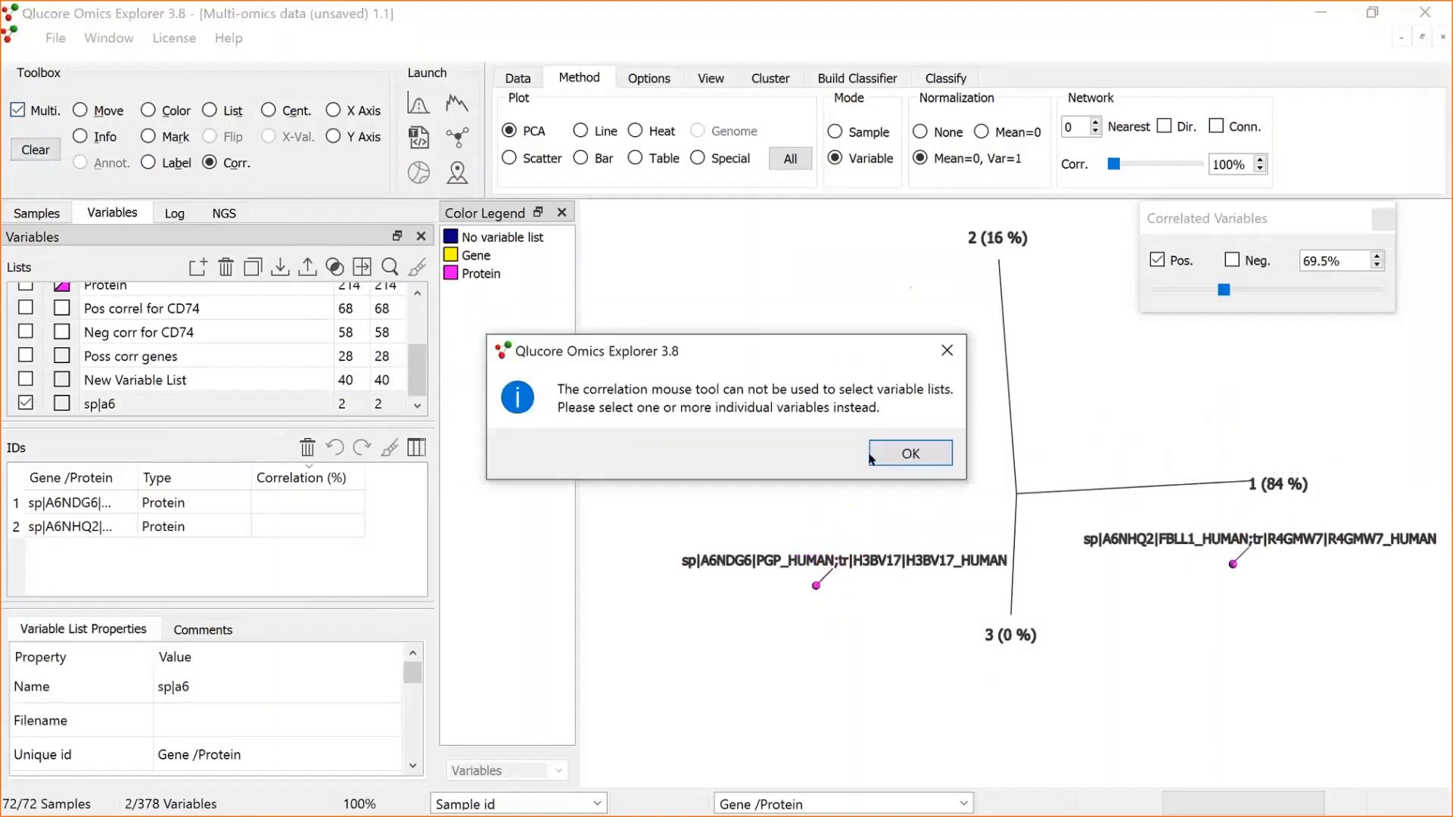
click(911, 454)
click(92, 113)
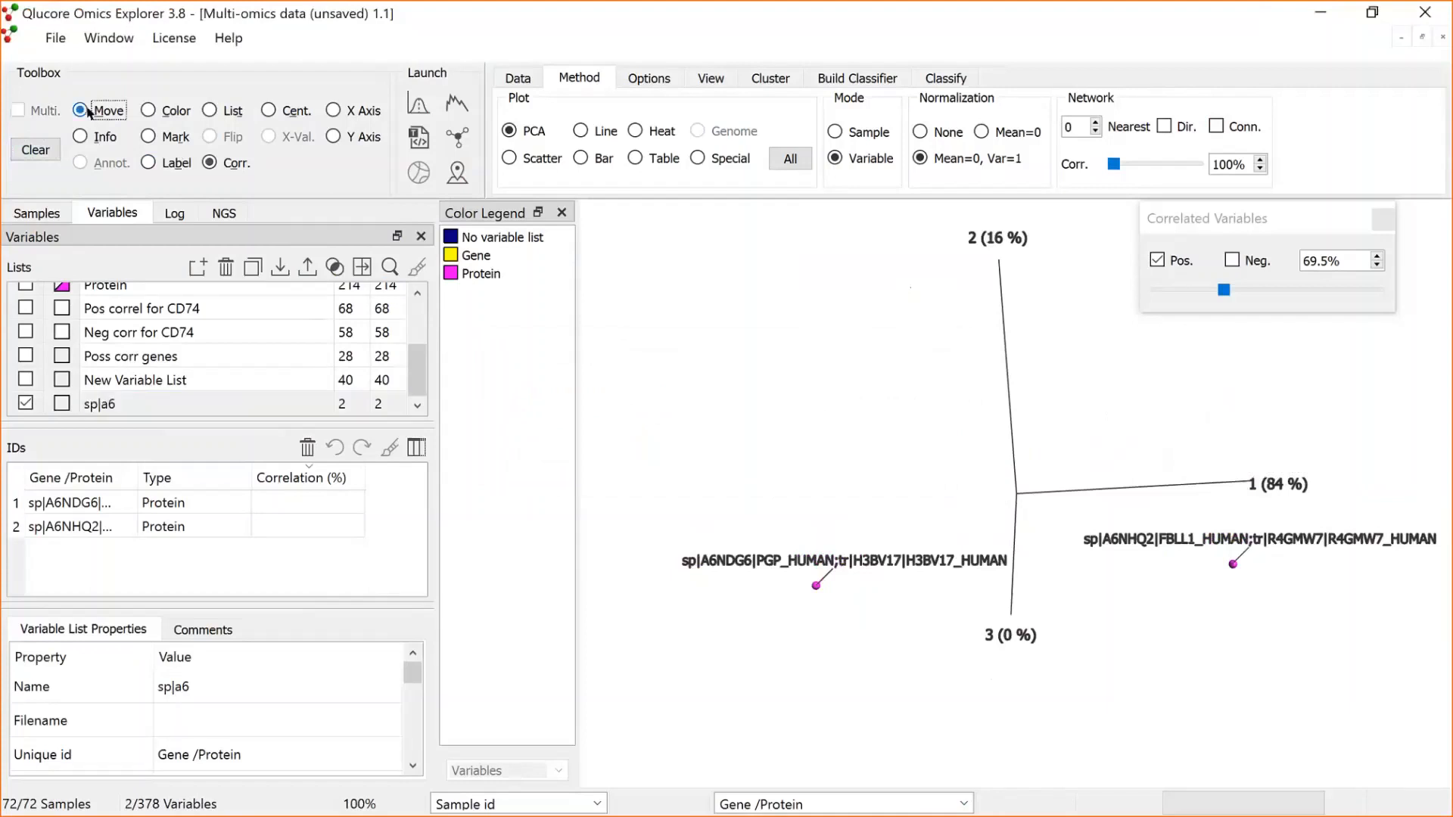
click(21, 402)
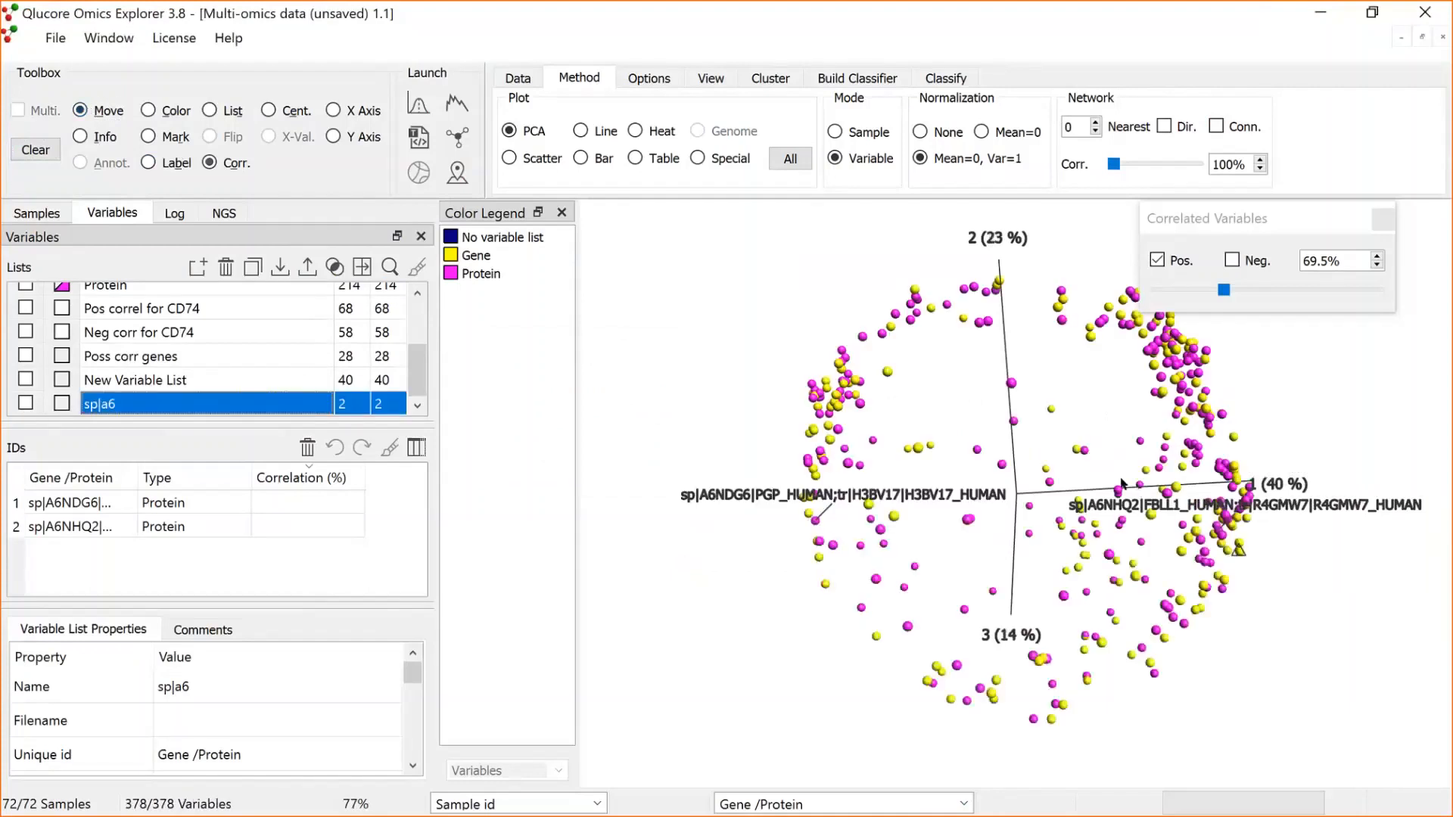
Switch to the PowerPoint slide show, advance to the "Correlation networks" slide and return to Qlucore Omics Explorer.
key(alt+Tab)
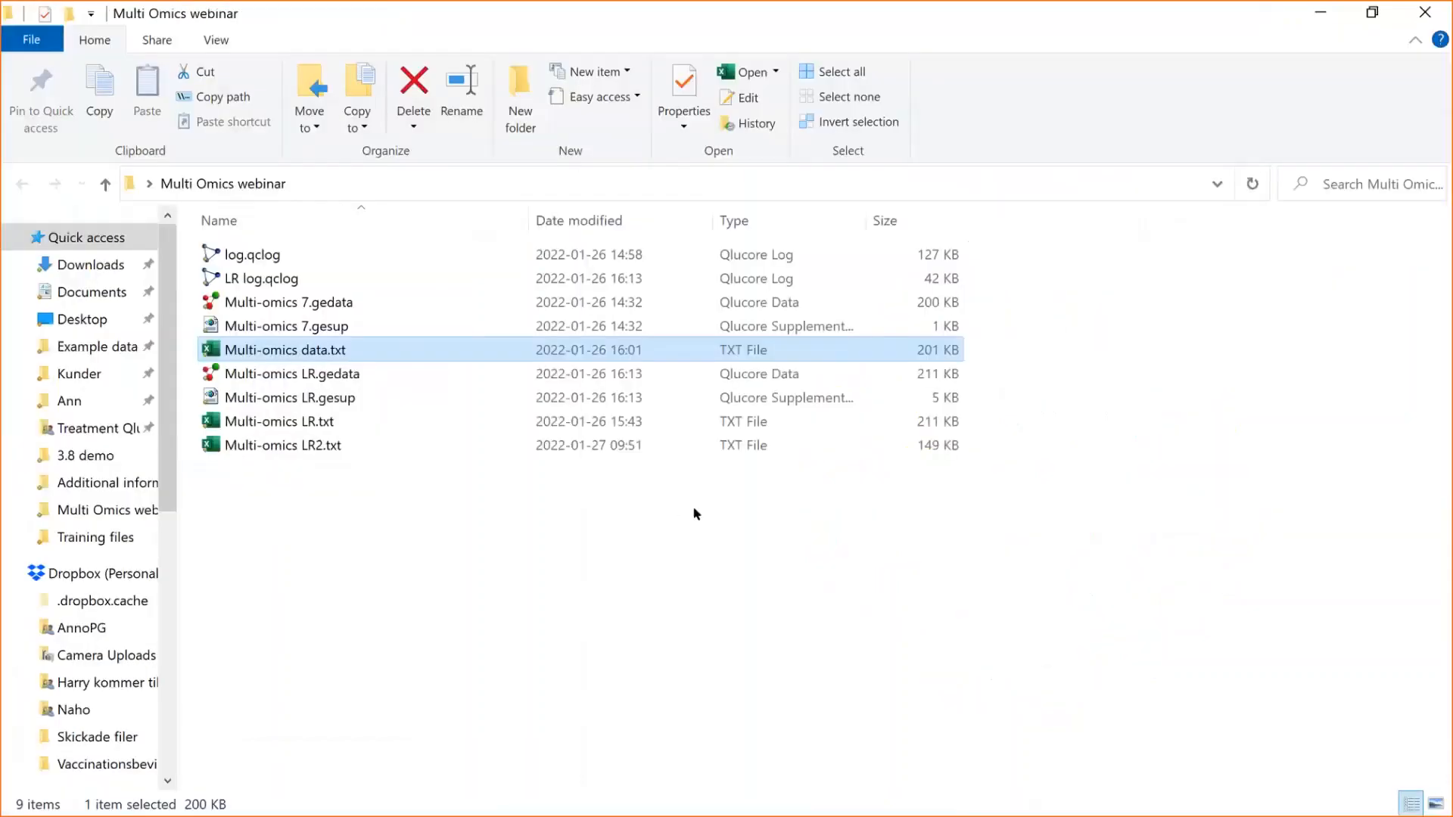
key(alt+Tab)
key(alt+Tab)
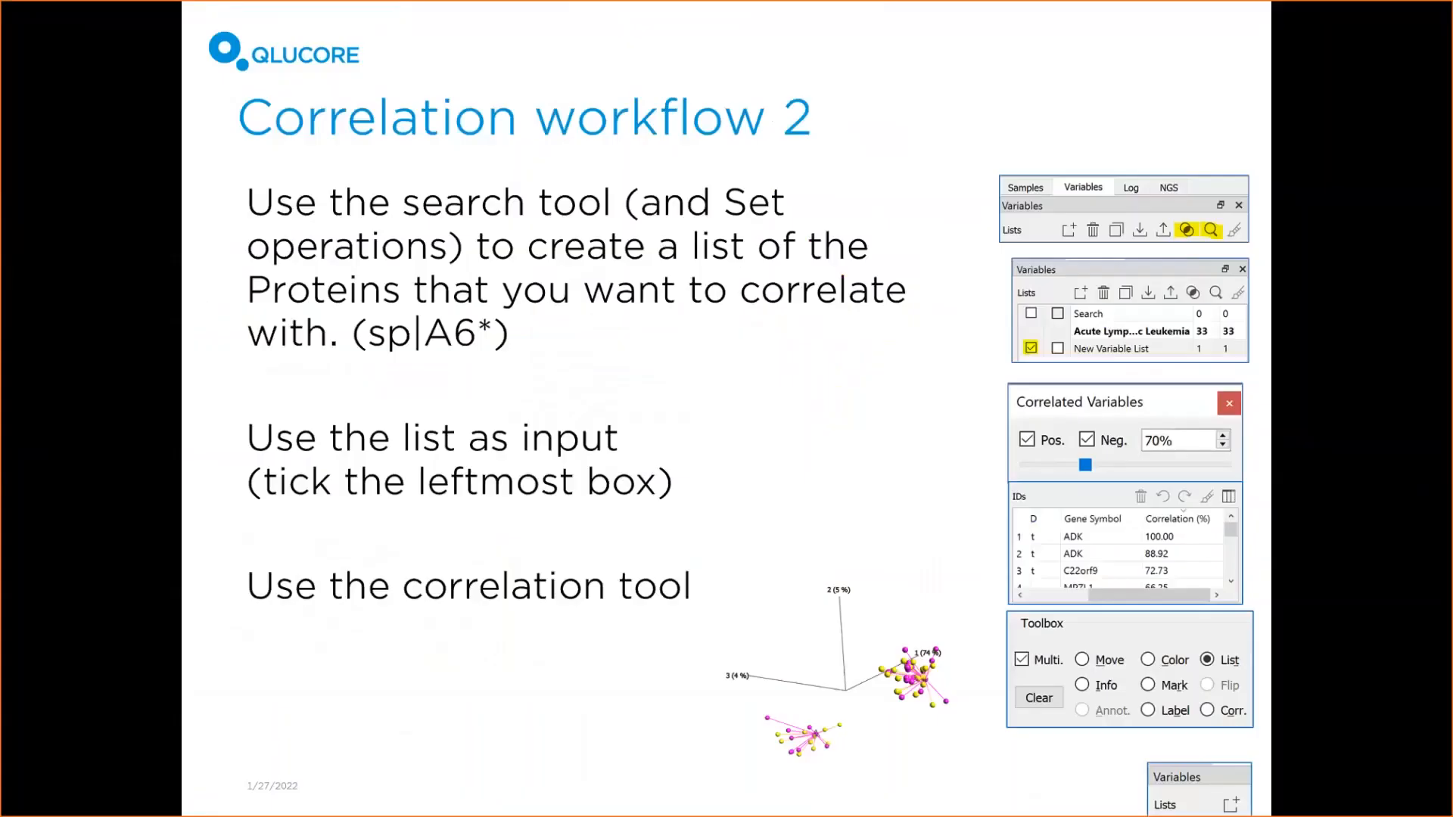
key(Right)
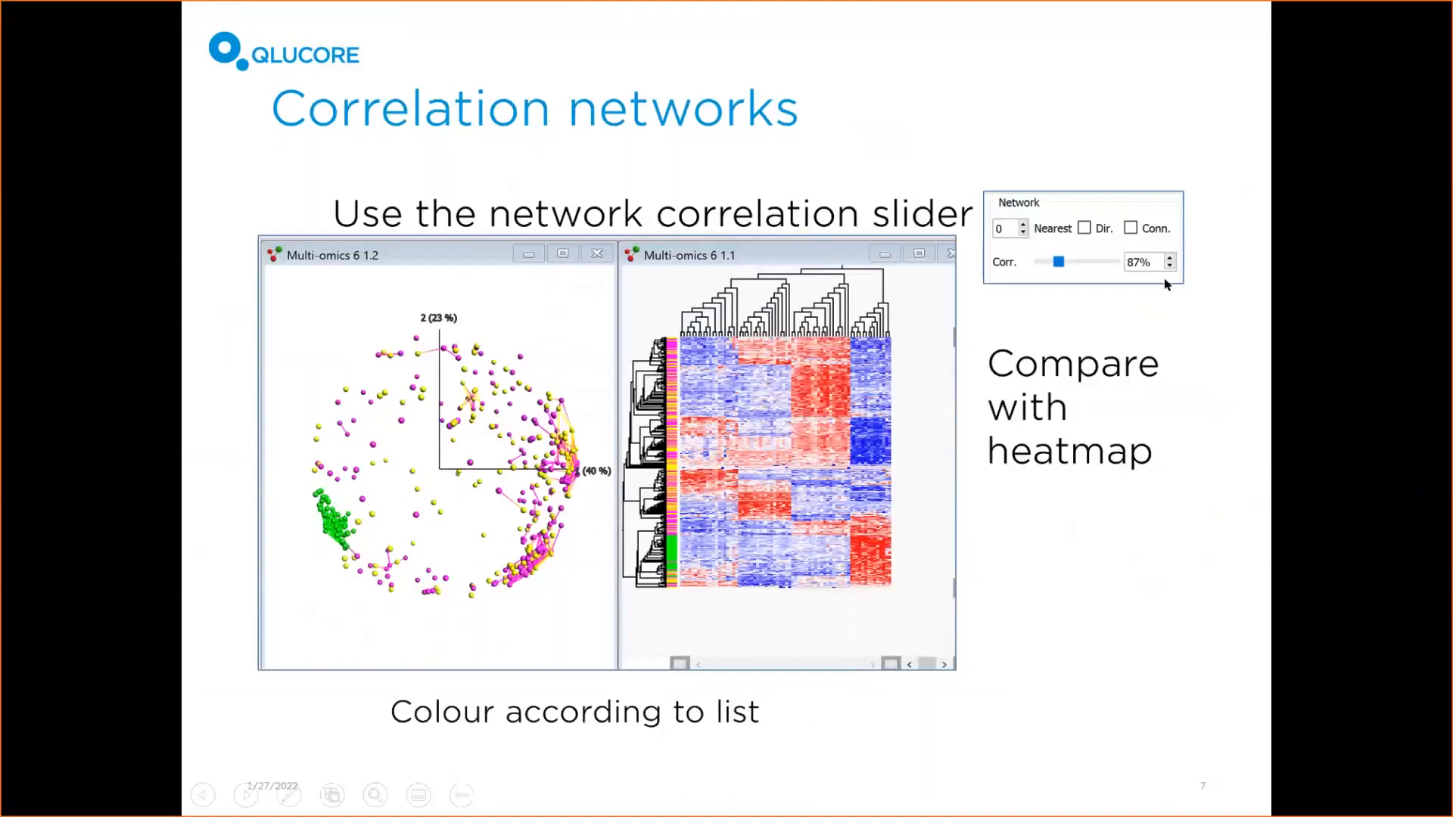
key(alt+Tab)
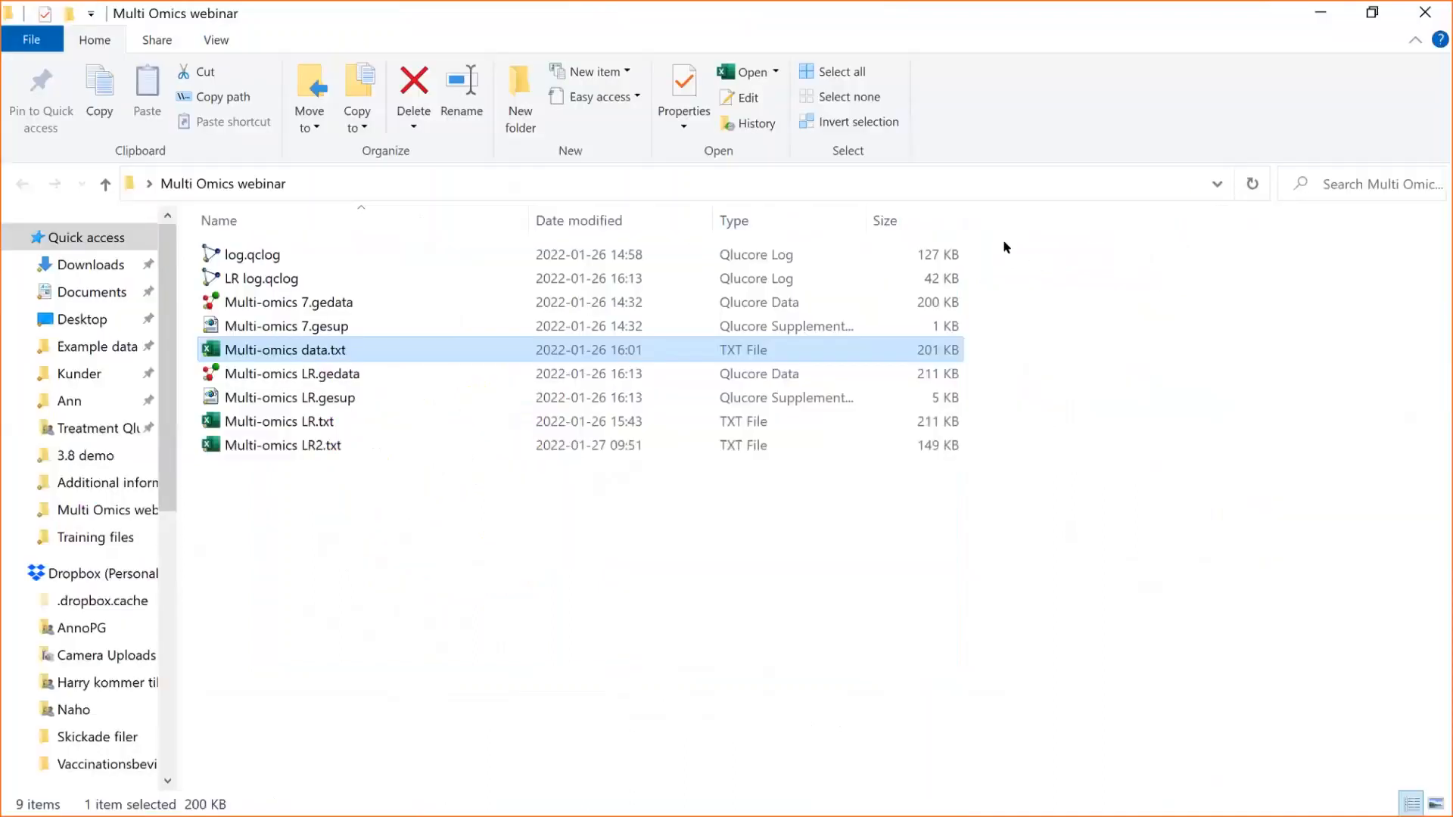
key(alt+Tab)
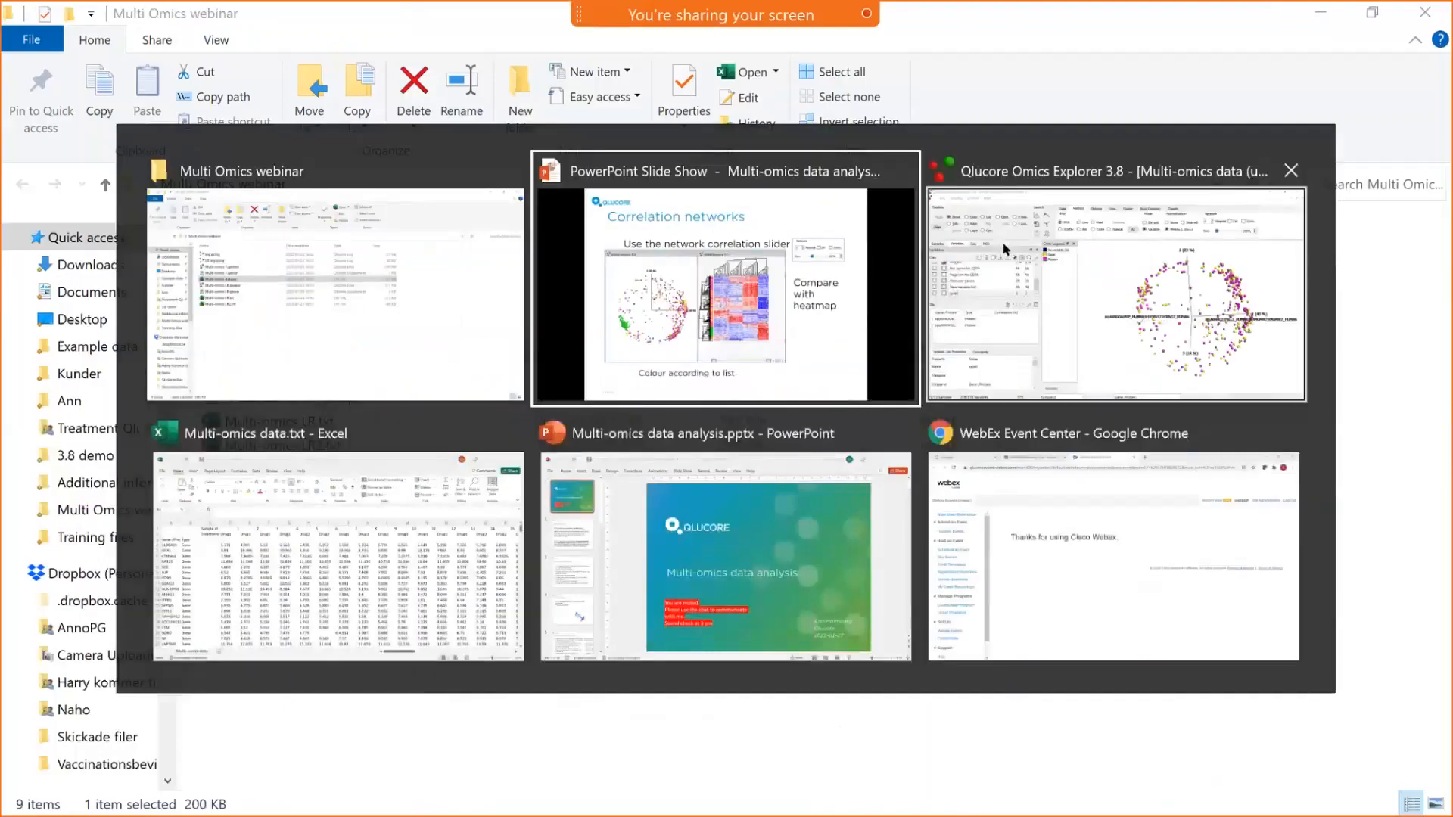
click(1003, 250)
Remove the protein labels from the plot and close the Correlated Variables and plot settings windows.
click(160, 158)
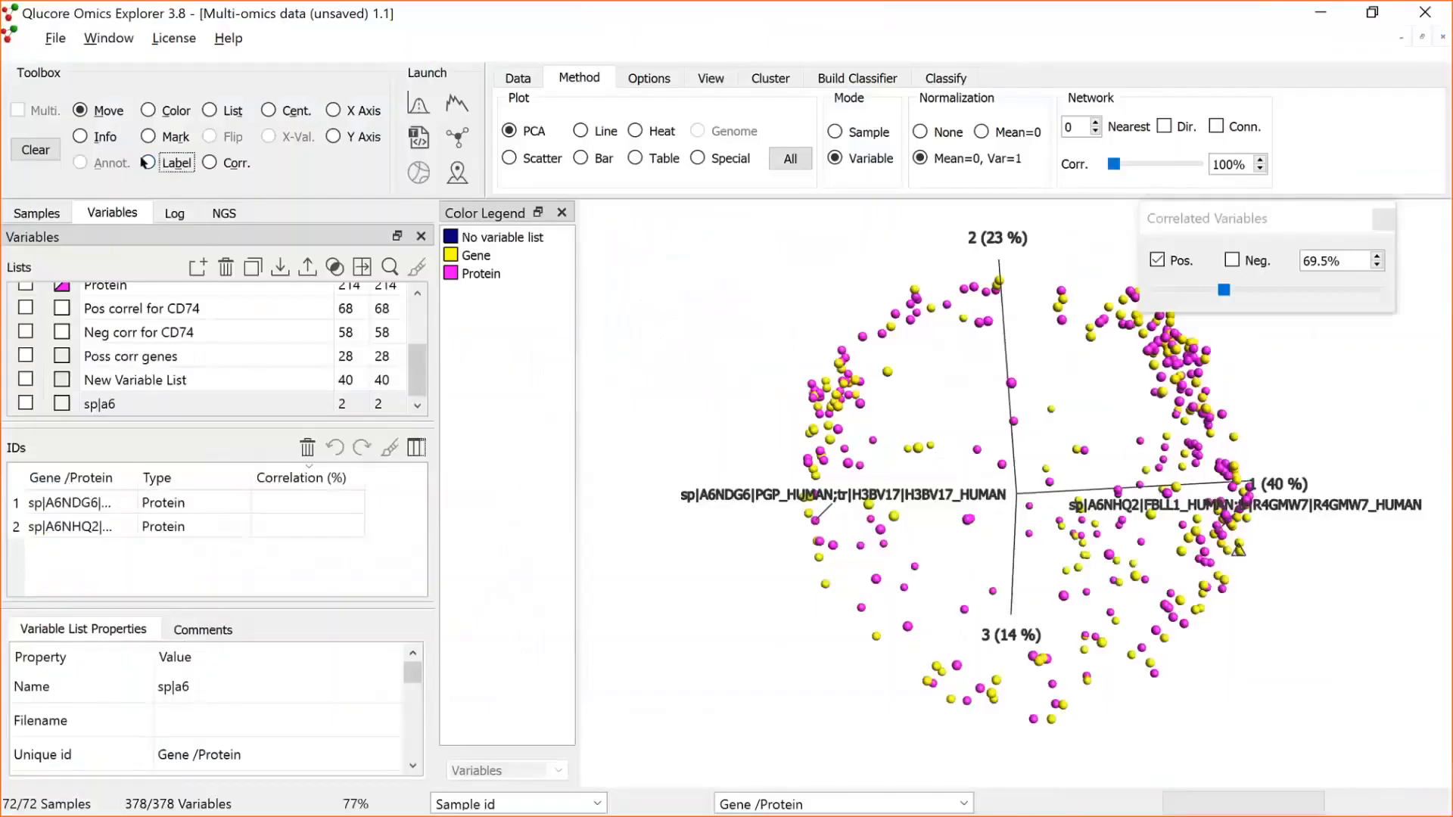
click(51, 155)
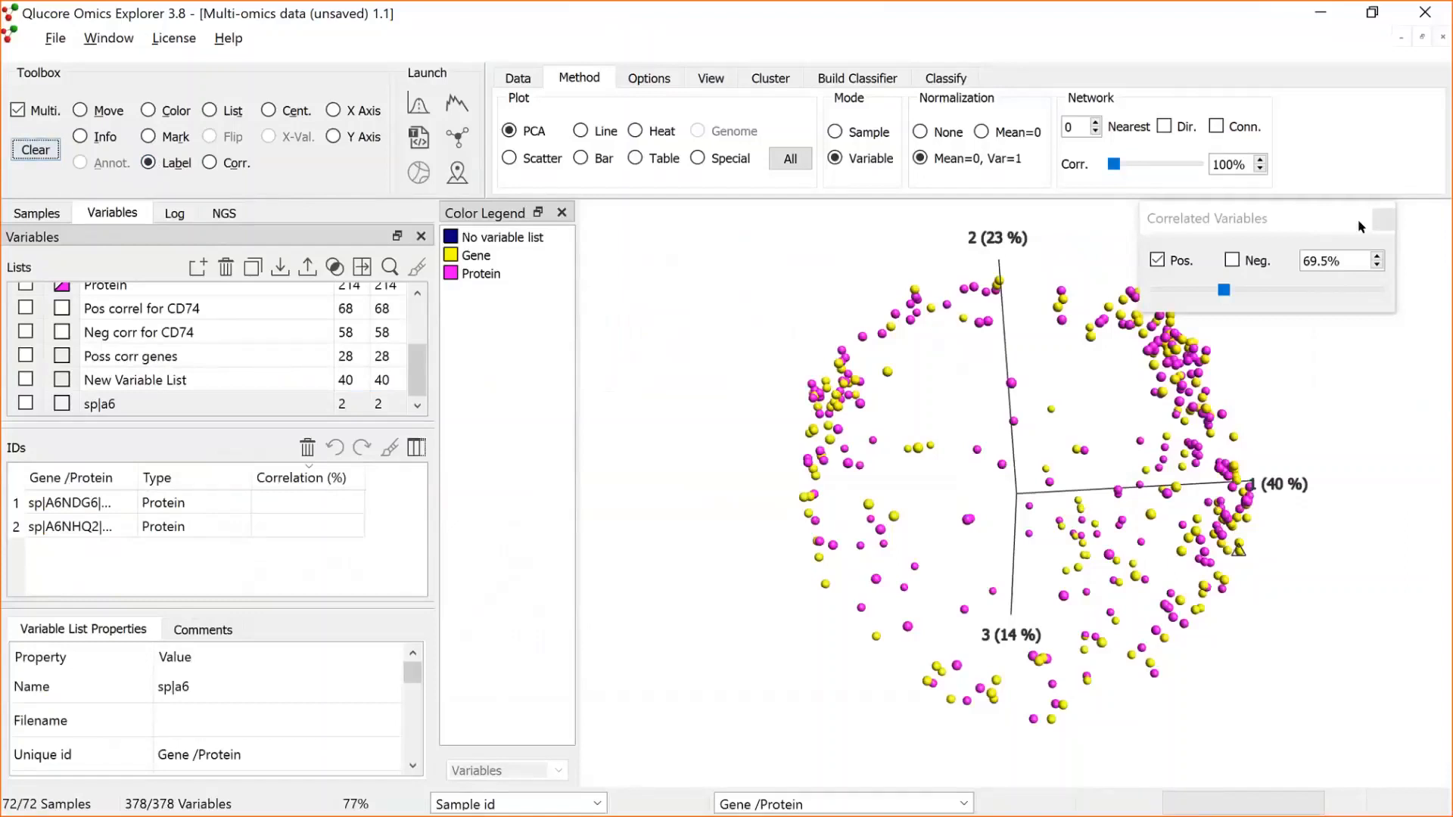
click(1383, 221)
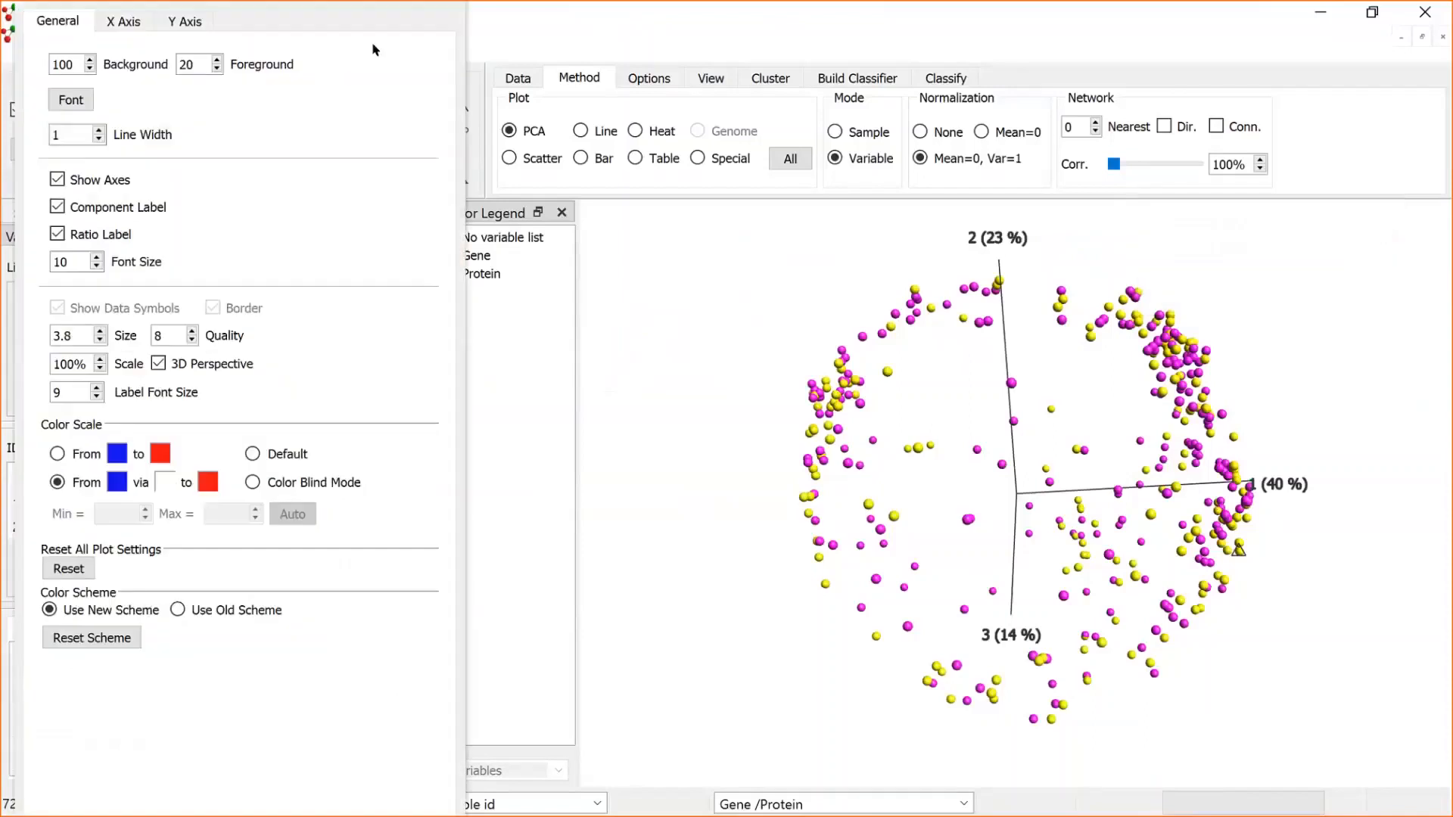
click(540, 51)
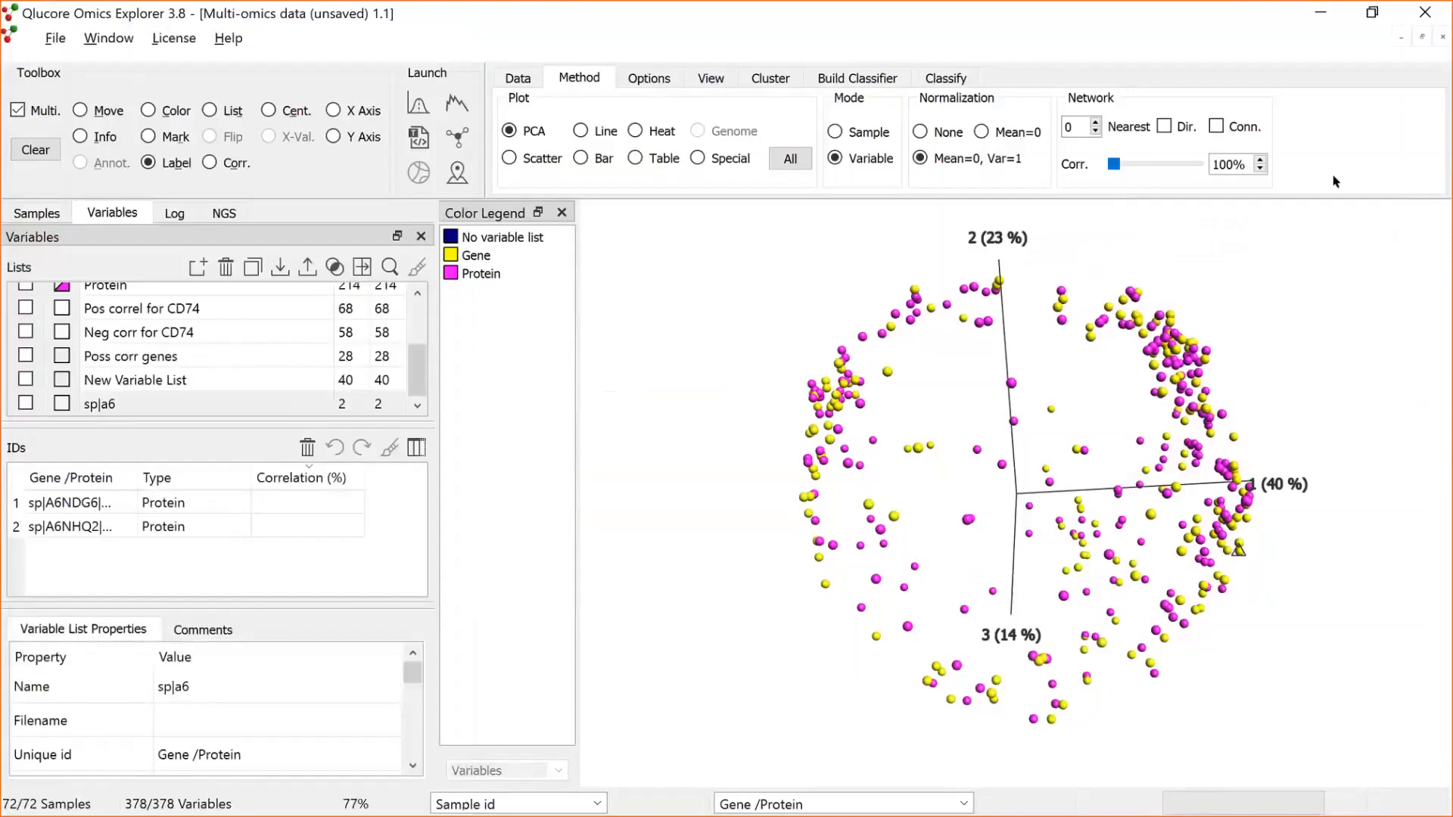
Try connecting each variable to its one and two nearest neighbours, returning the Nearest setting to 0.
click(1096, 123)
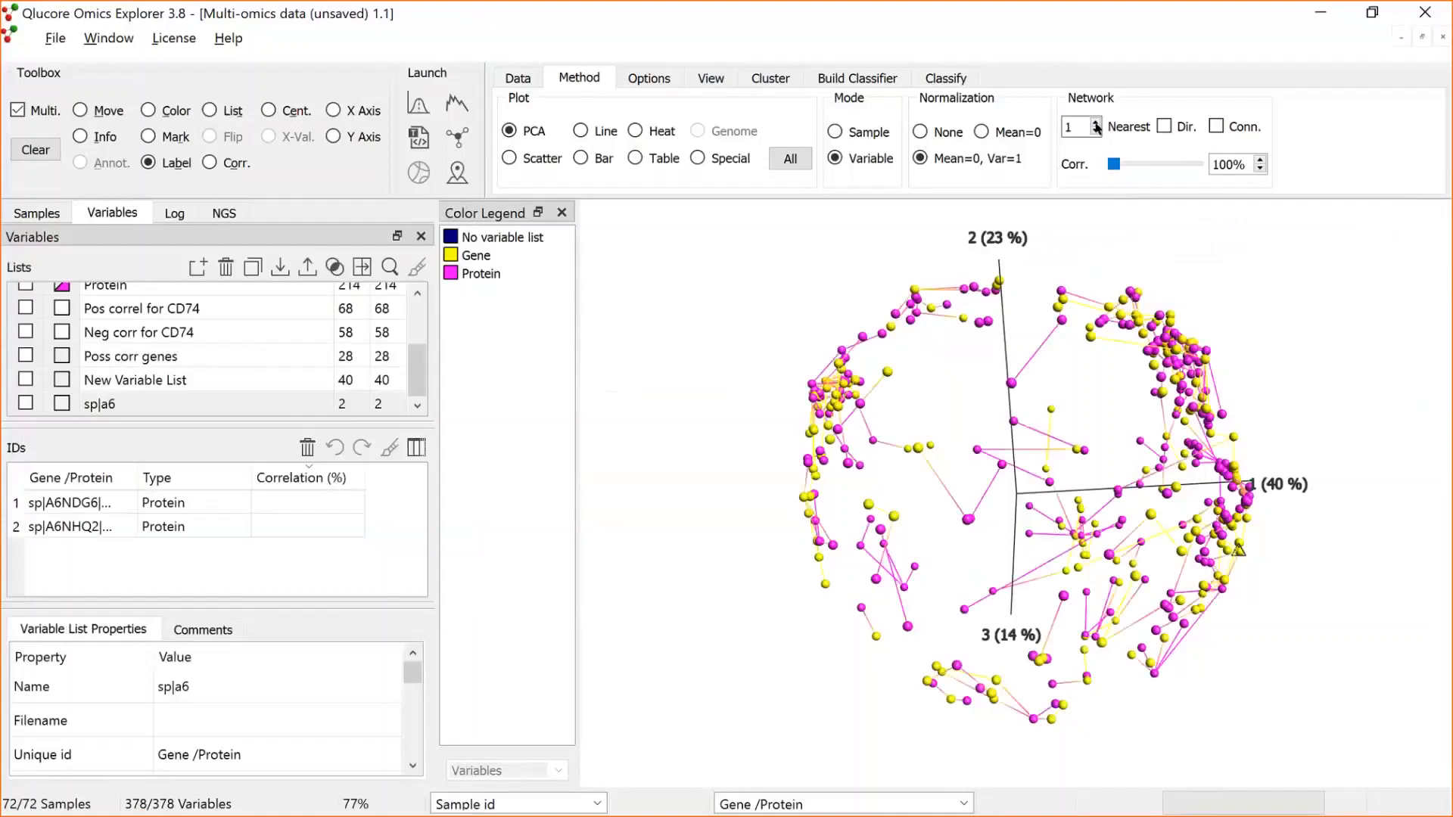
click(1095, 123)
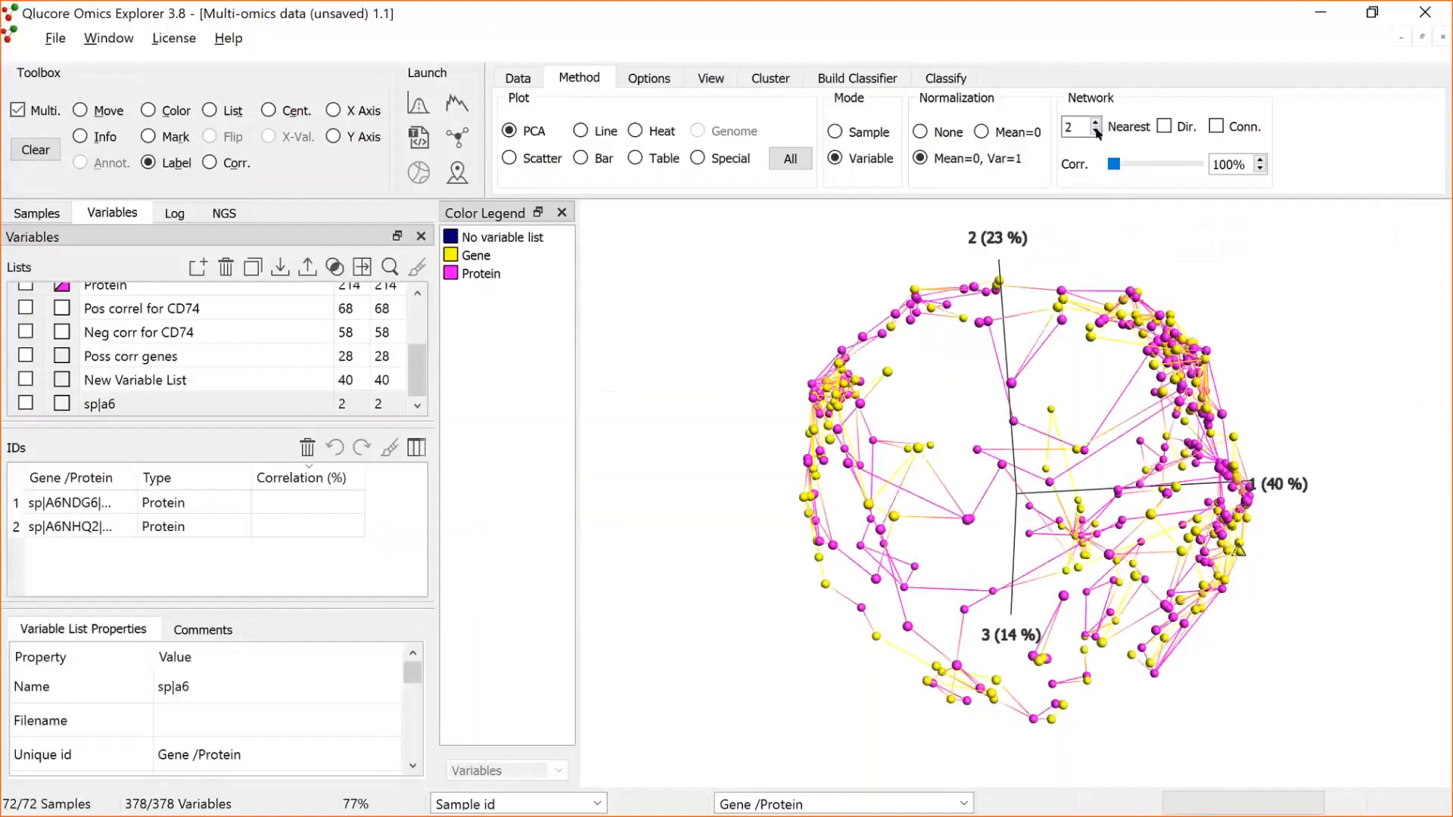
click(1095, 130)
click(1095, 130)
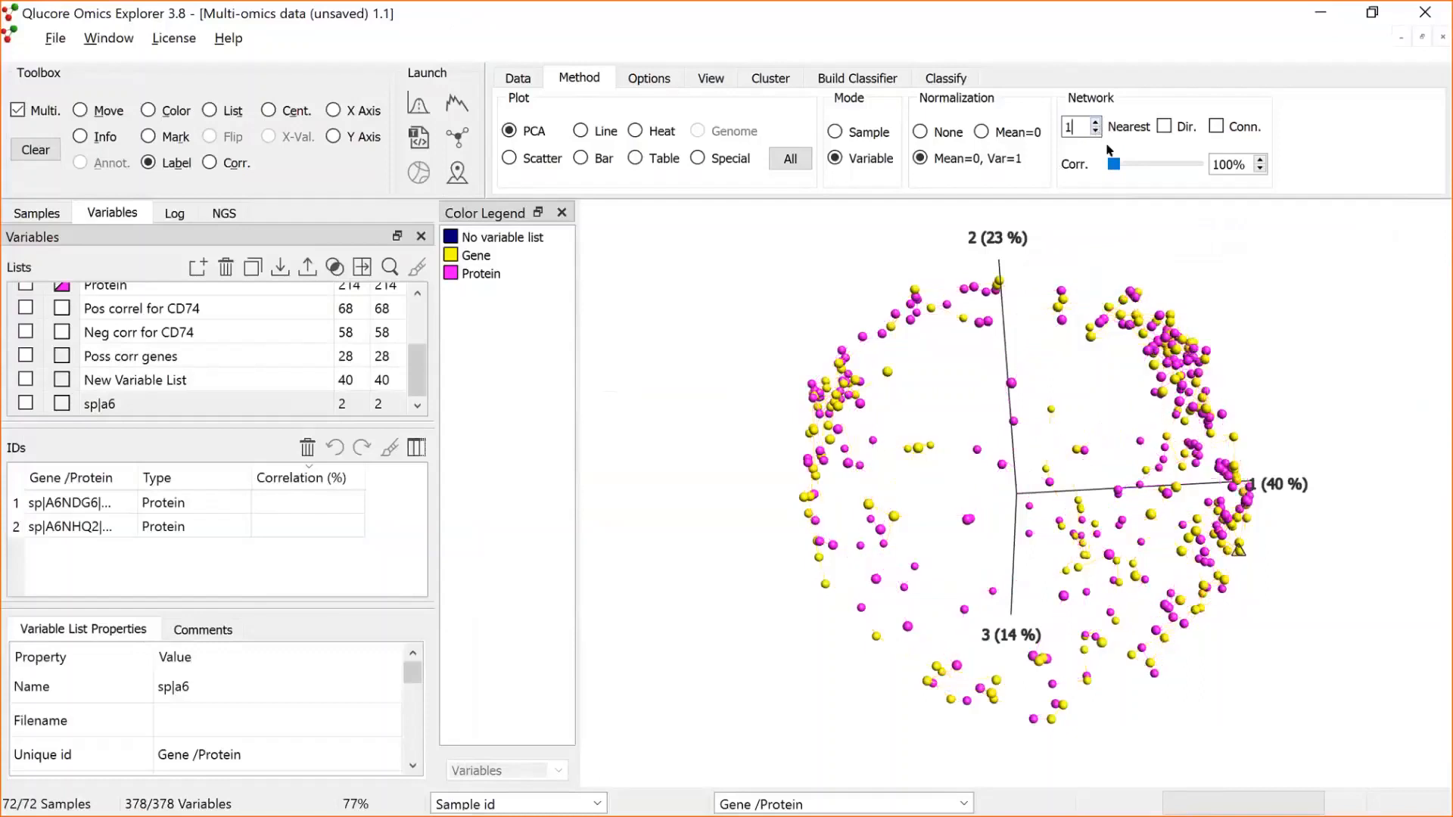
Draw network connections between variables using a correlation threshold of 85%.
drag(1117, 166, 1140, 165)
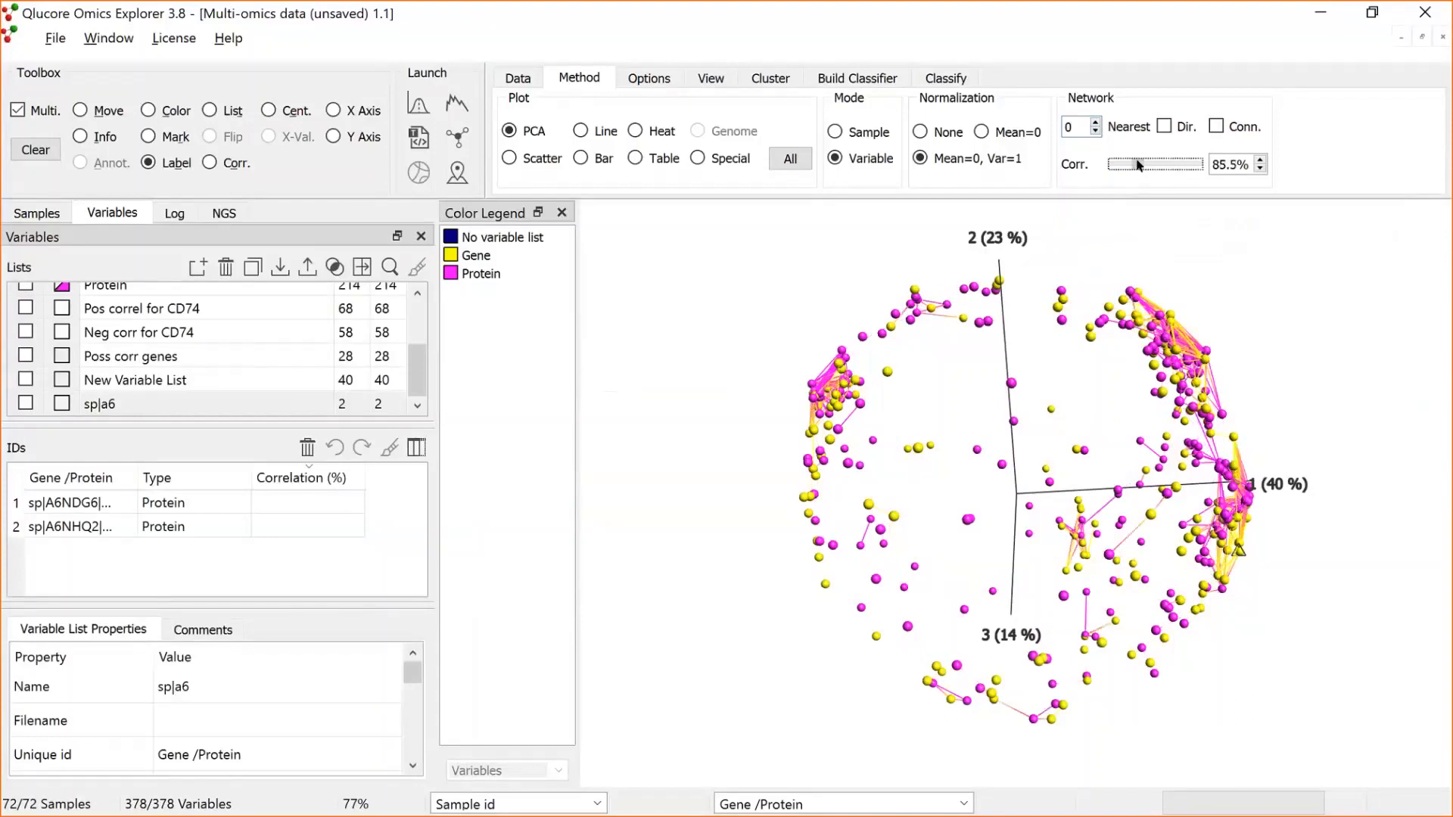
click(1260, 161)
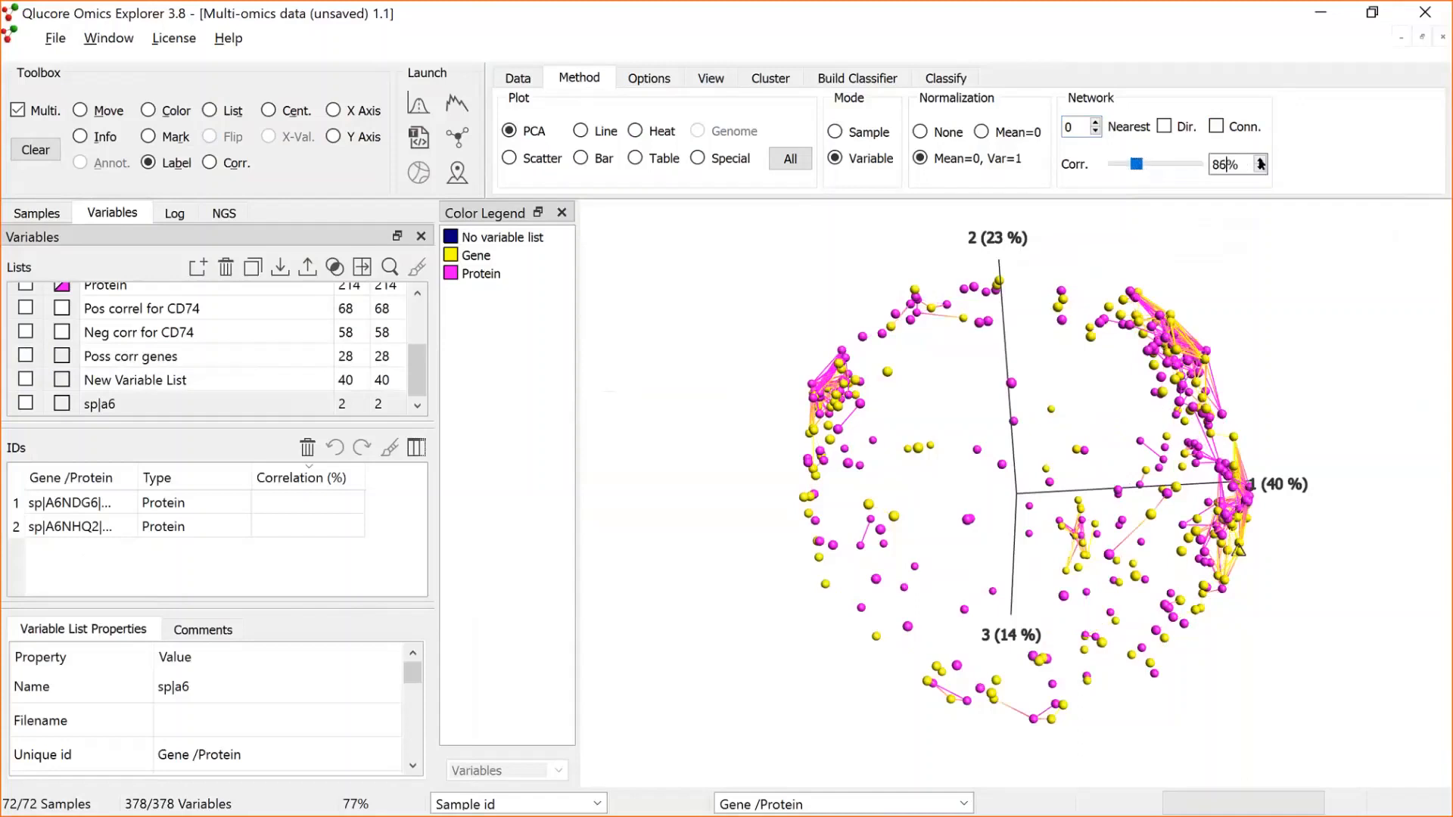
click(1260, 165)
click(1260, 165)
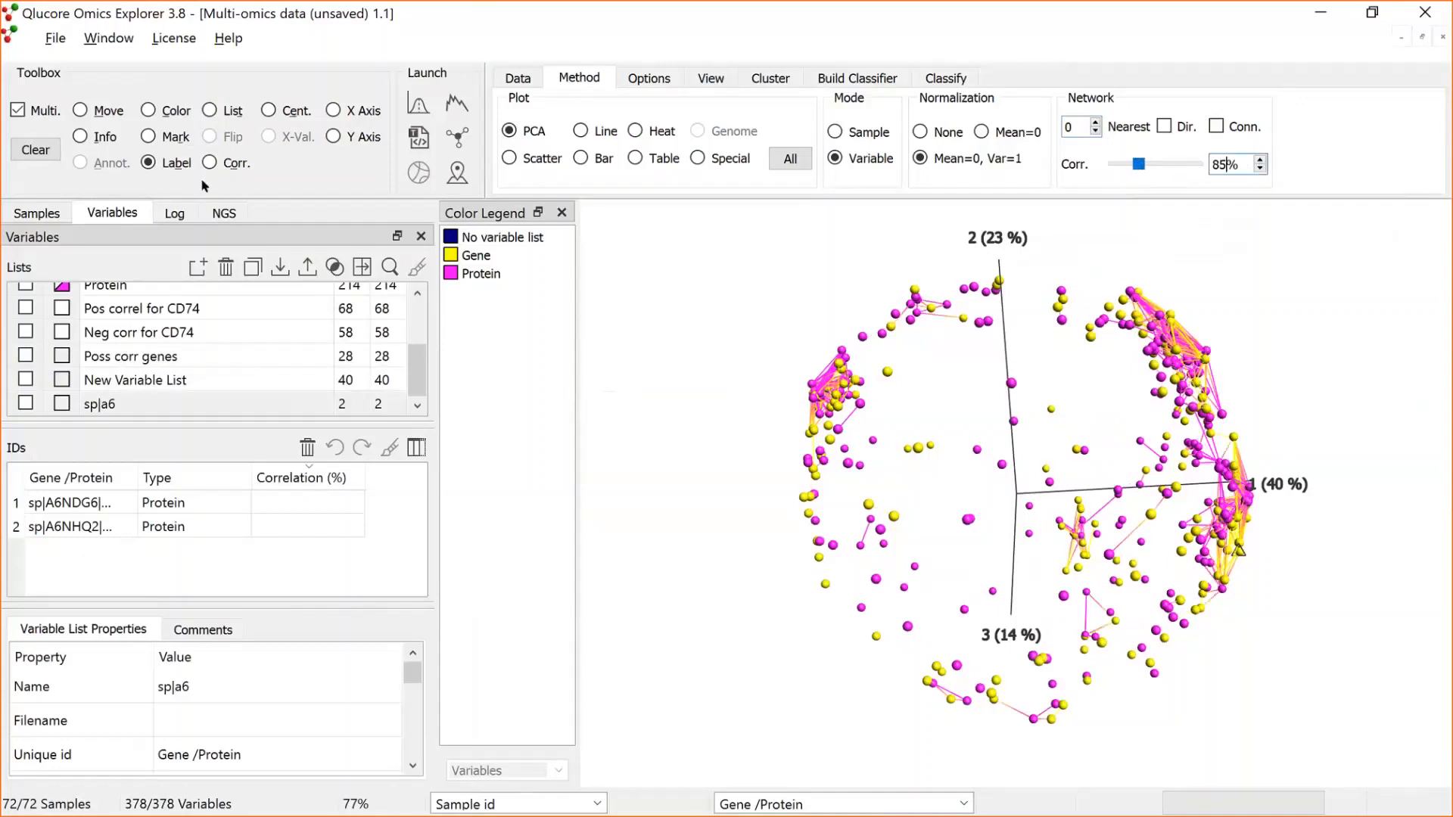
Enlarge the PCA plot by setting its scale to 150%, and close the plot settings.
drag(1064, 487, 840, 491)
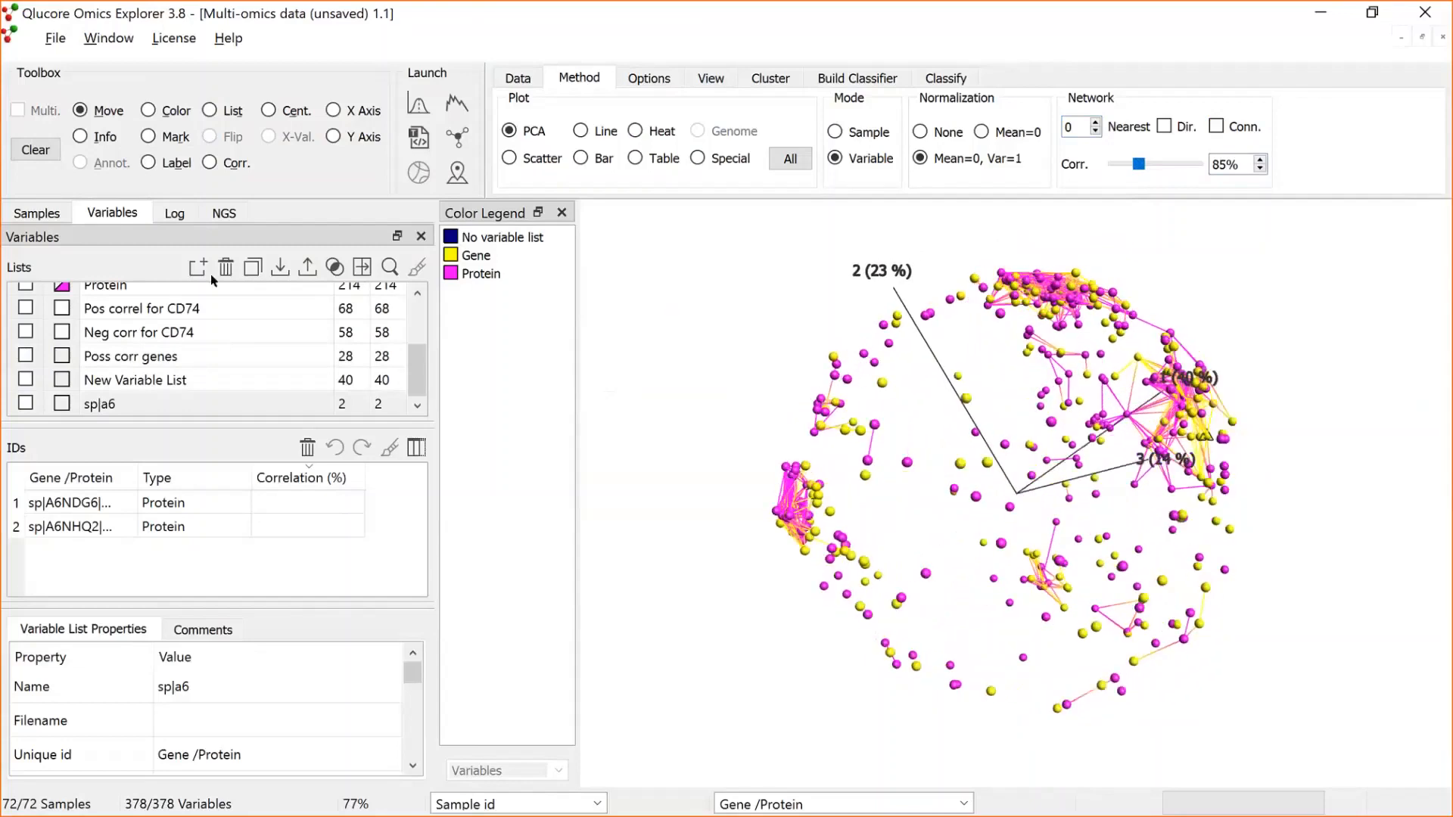
double_click(917, 490)
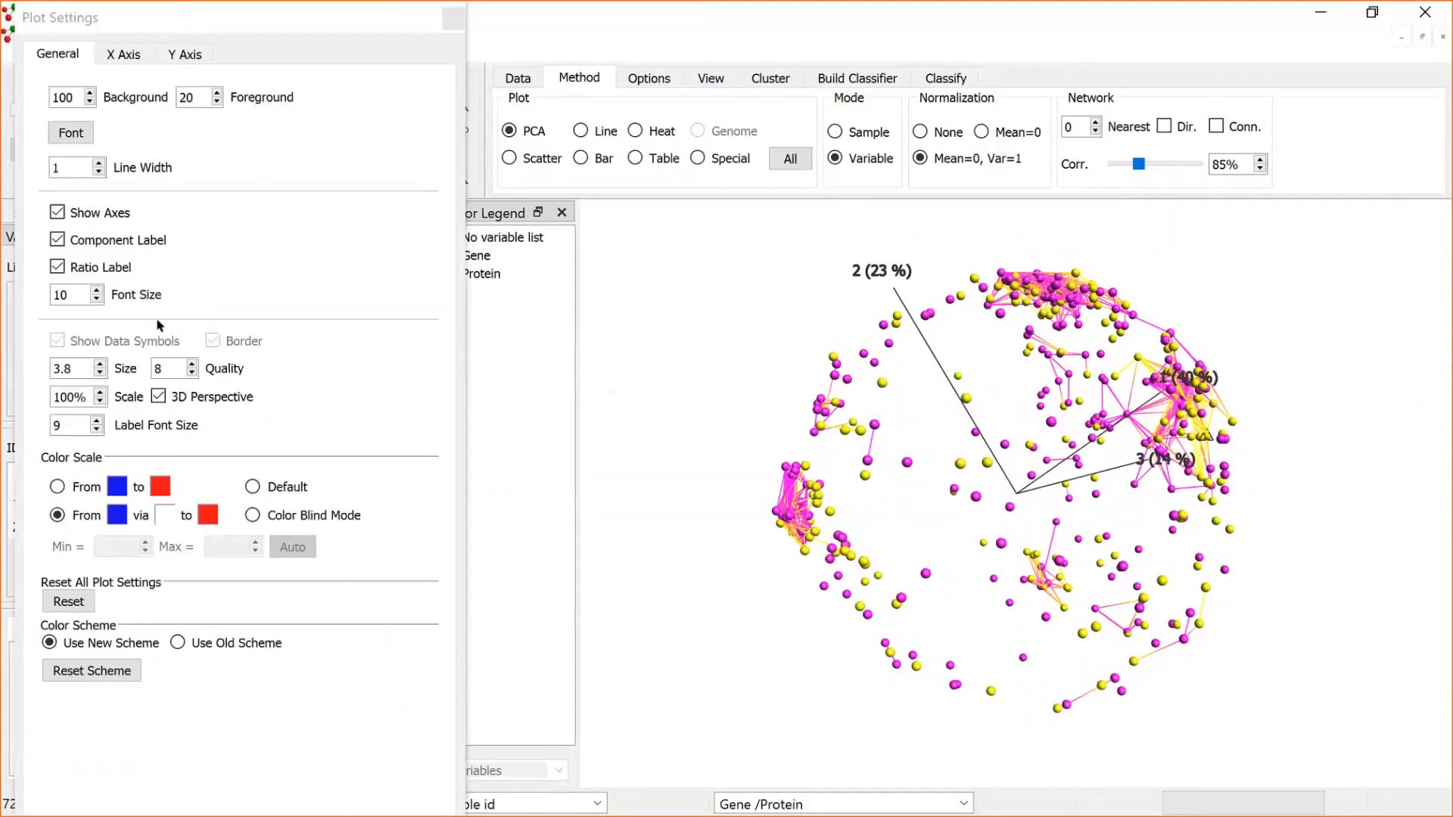
click(59, 389)
key(Delete)
text(5)
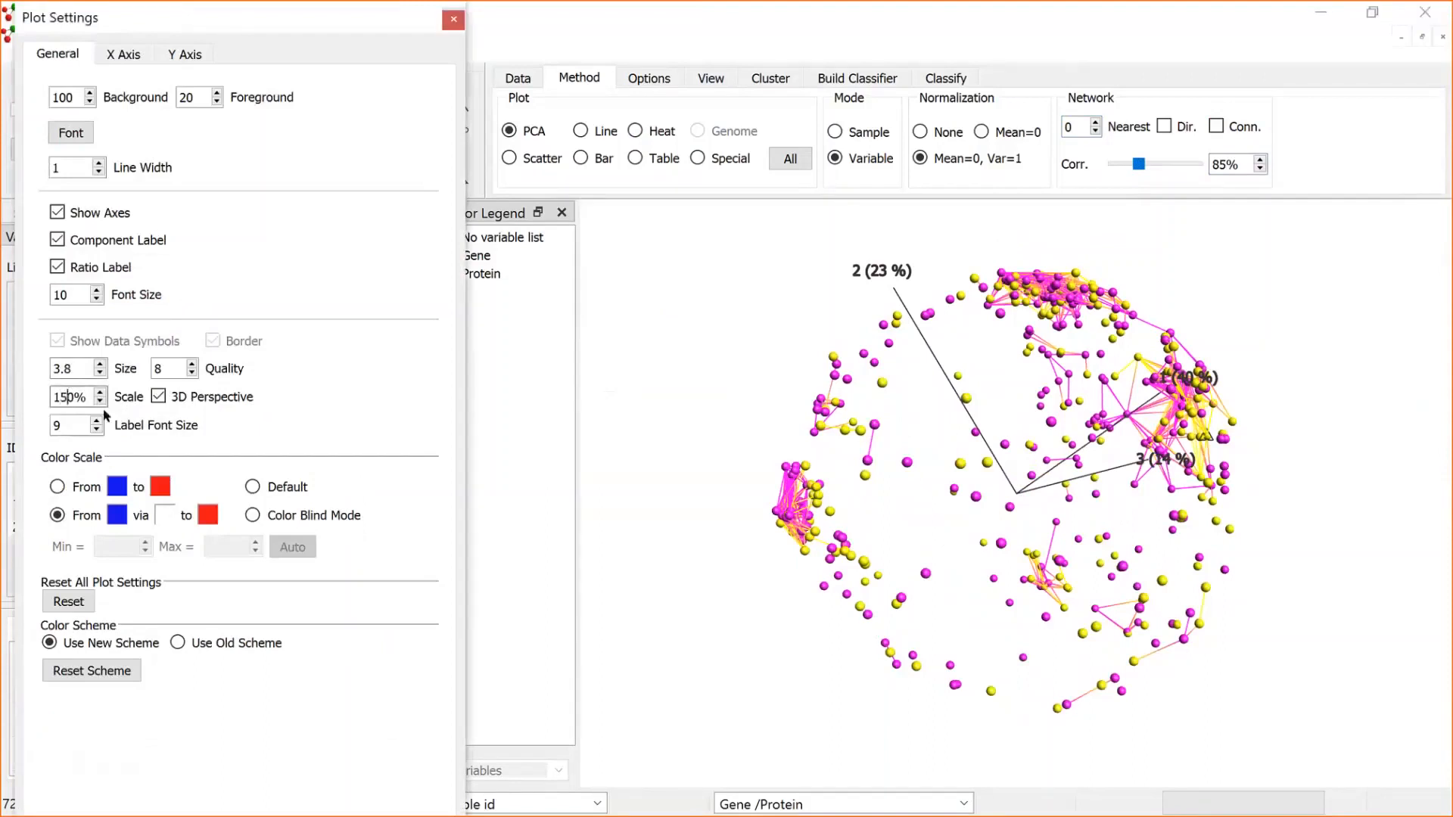
click(665, 356)
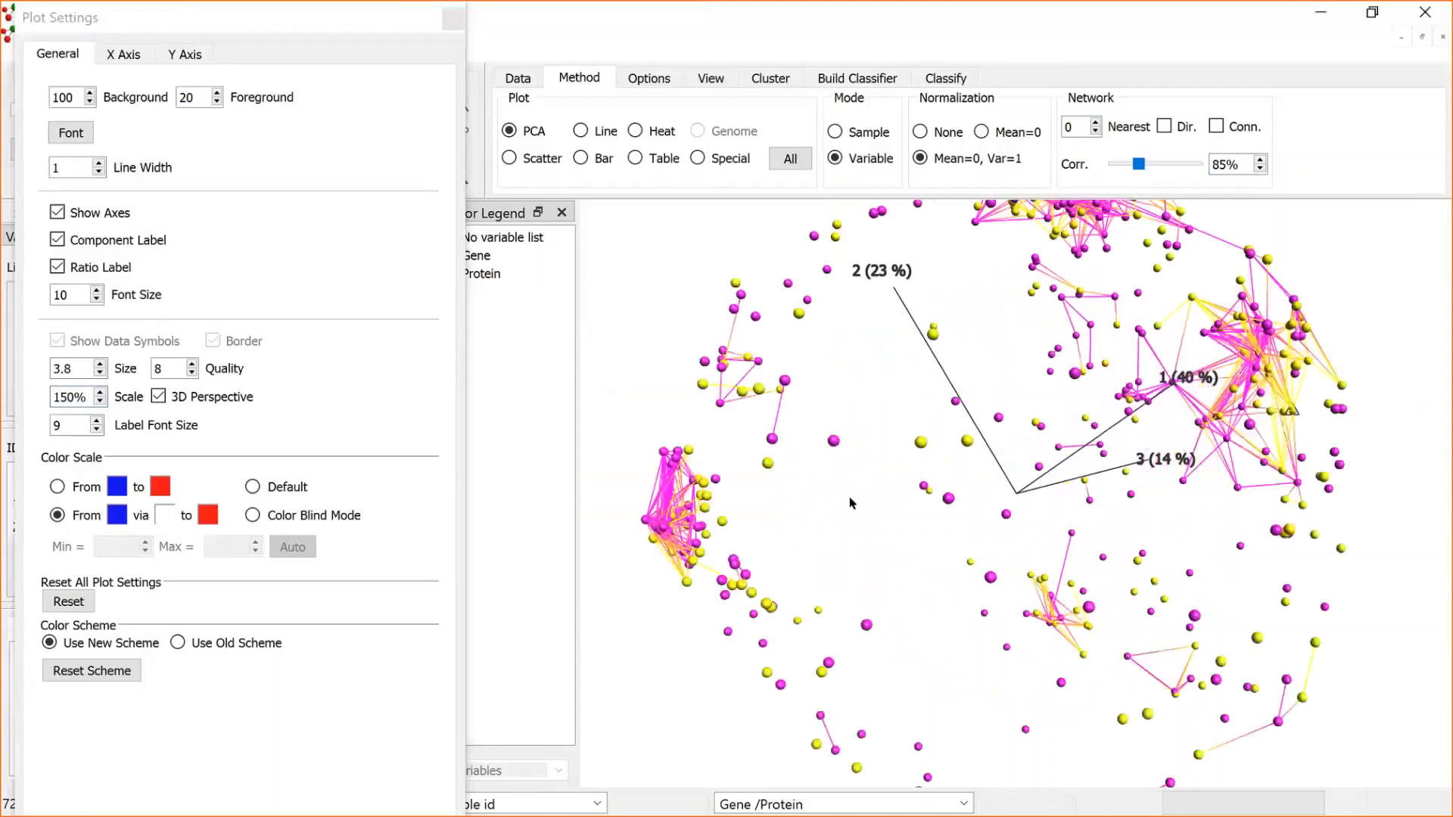
drag(849, 499, 774, 460)
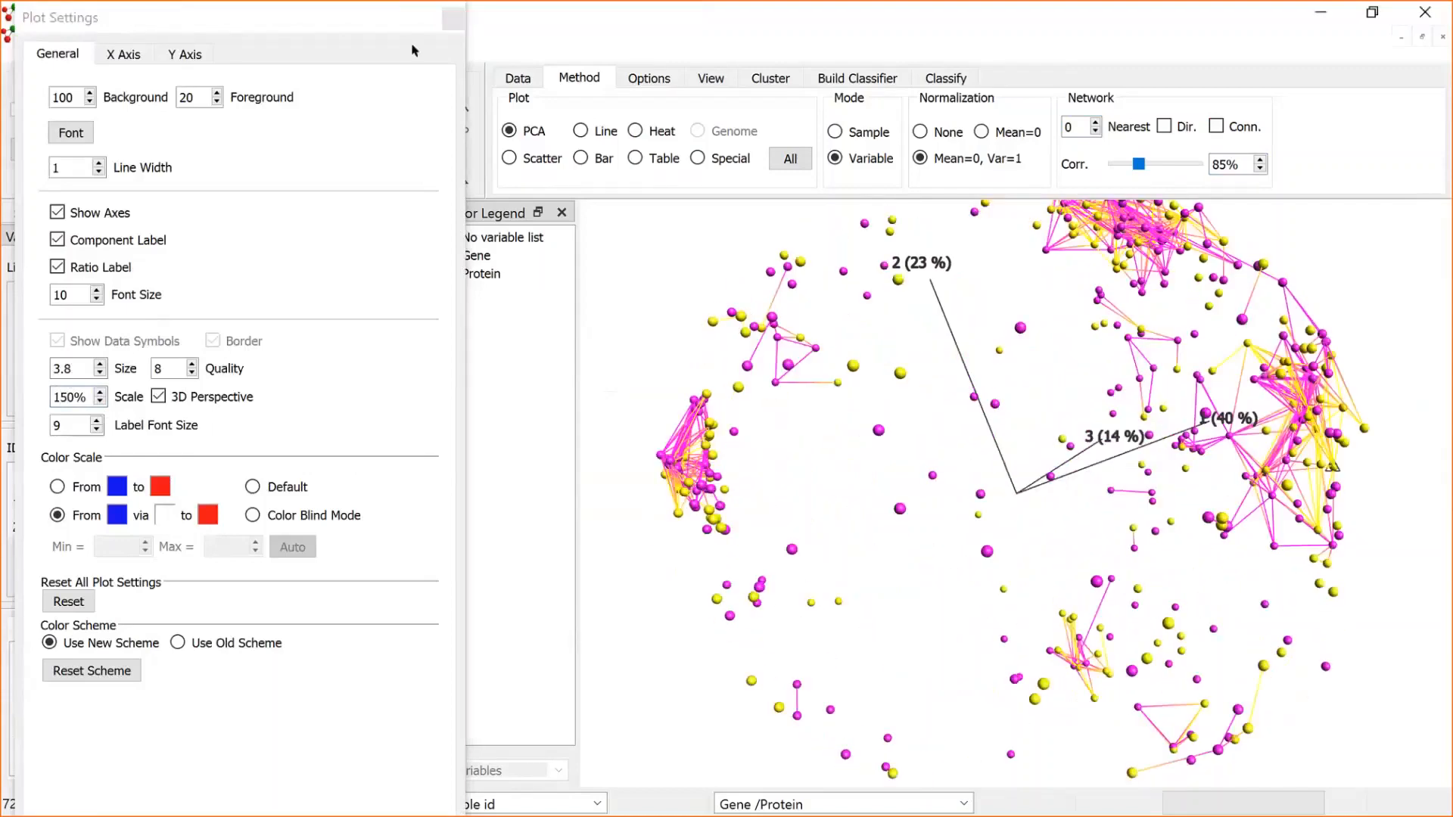
click(454, 22)
Create a new variable list and use the List tool to add the densely connected cluster on the plot's left side.
drag(744, 395, 819, 622)
drag(821, 622, 754, 581)
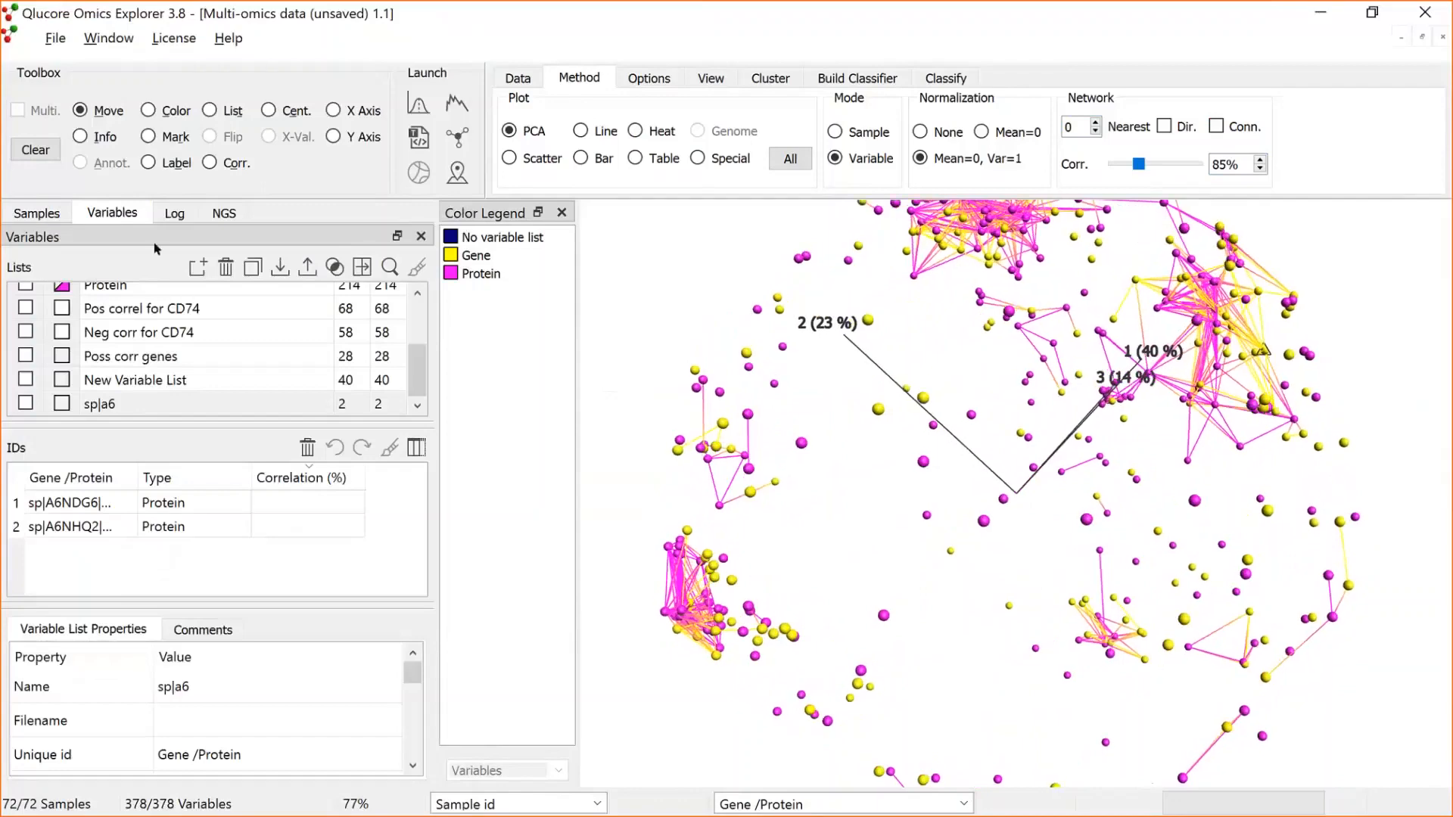
click(197, 268)
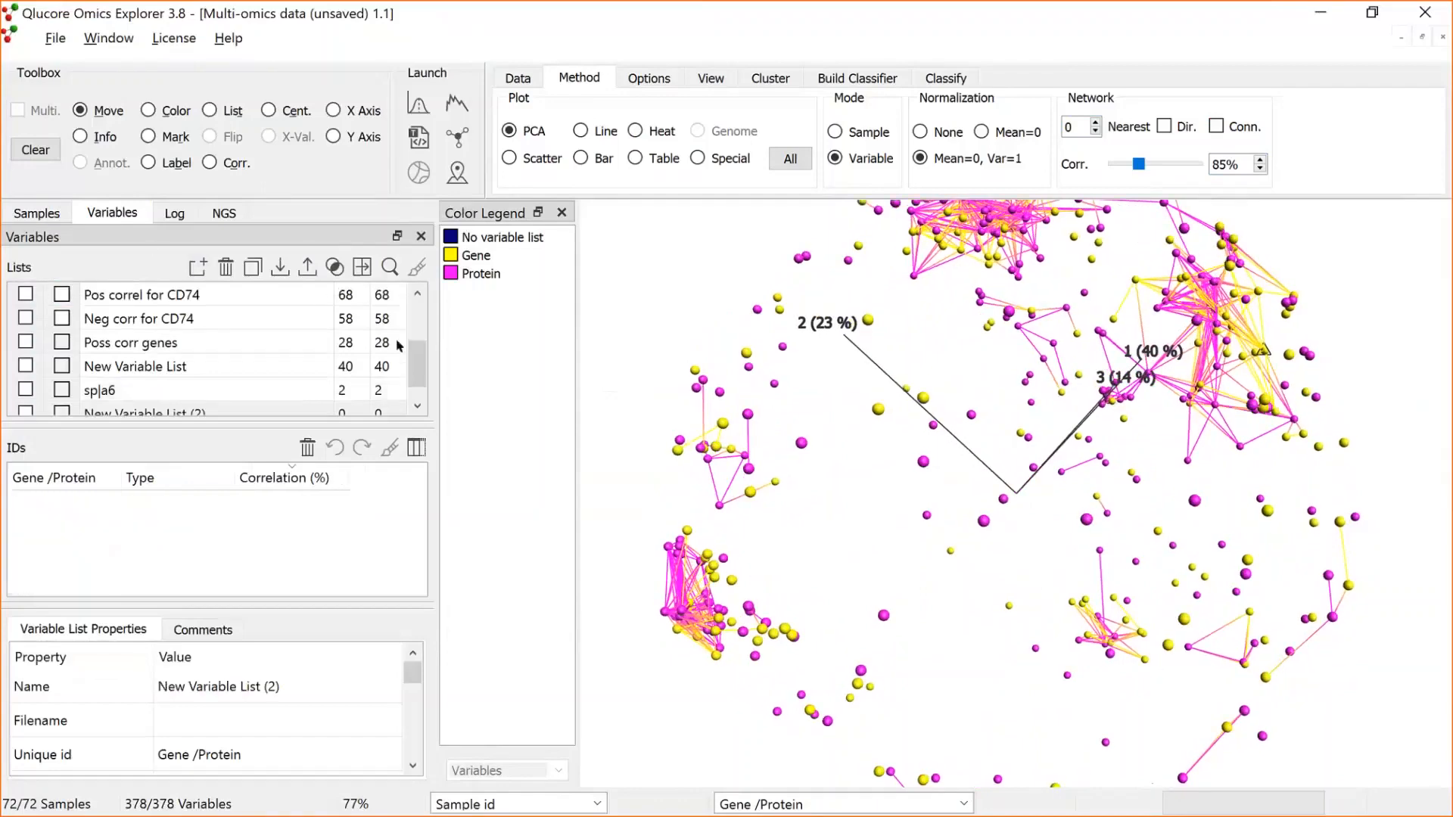
scroll(415, 363, down, 1)
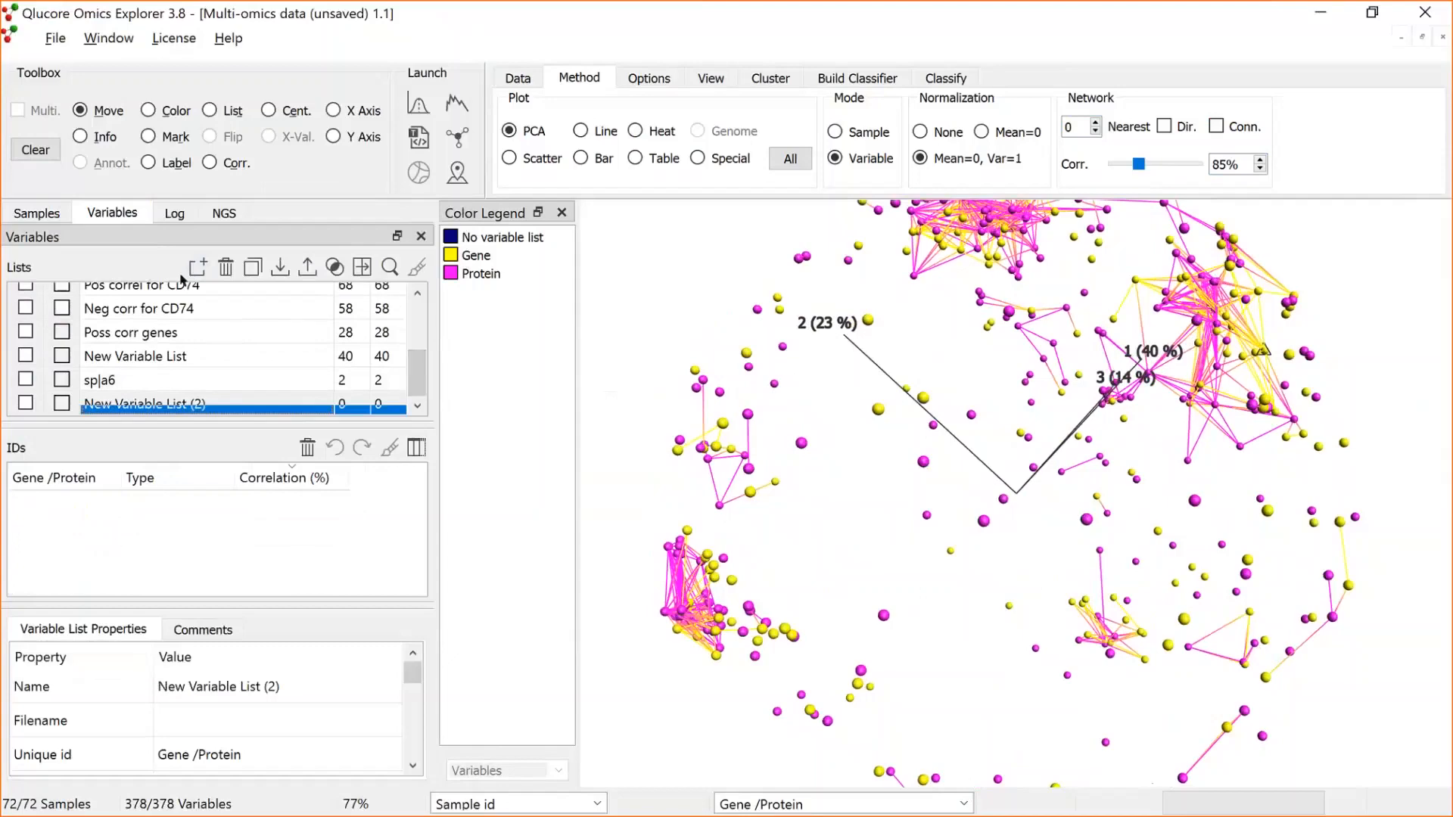
click(212, 108)
mouse_move(655, 539)
mouse_down()
mouse_move(630, 619)
mouse_move(683, 538)
mouse_move(708, 545)
mouse_move(715, 656)
mouse_move(638, 622)
mouse_up()
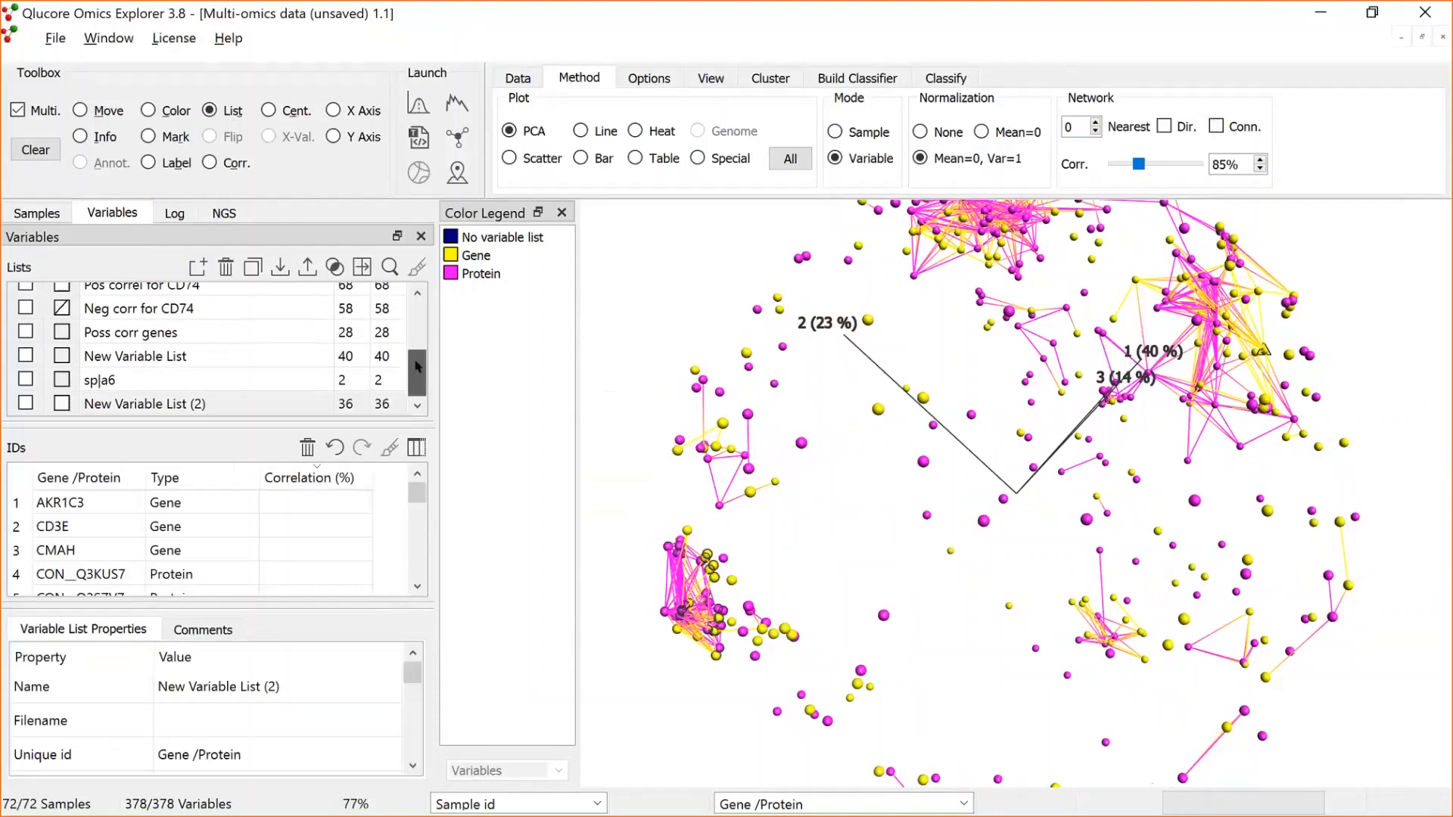
drag(417, 367, 416, 253)
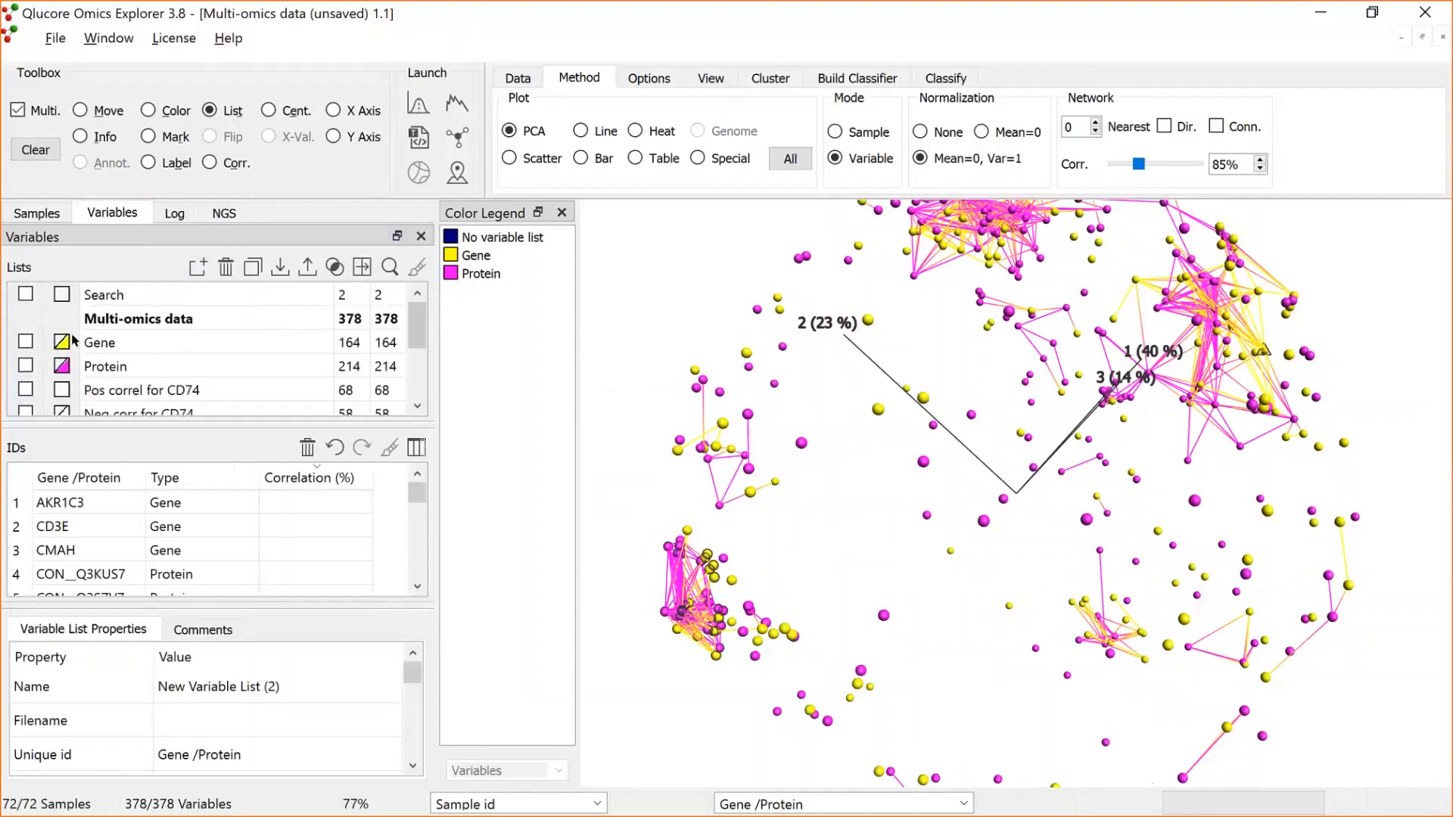
scroll(406, 331, down, 2)
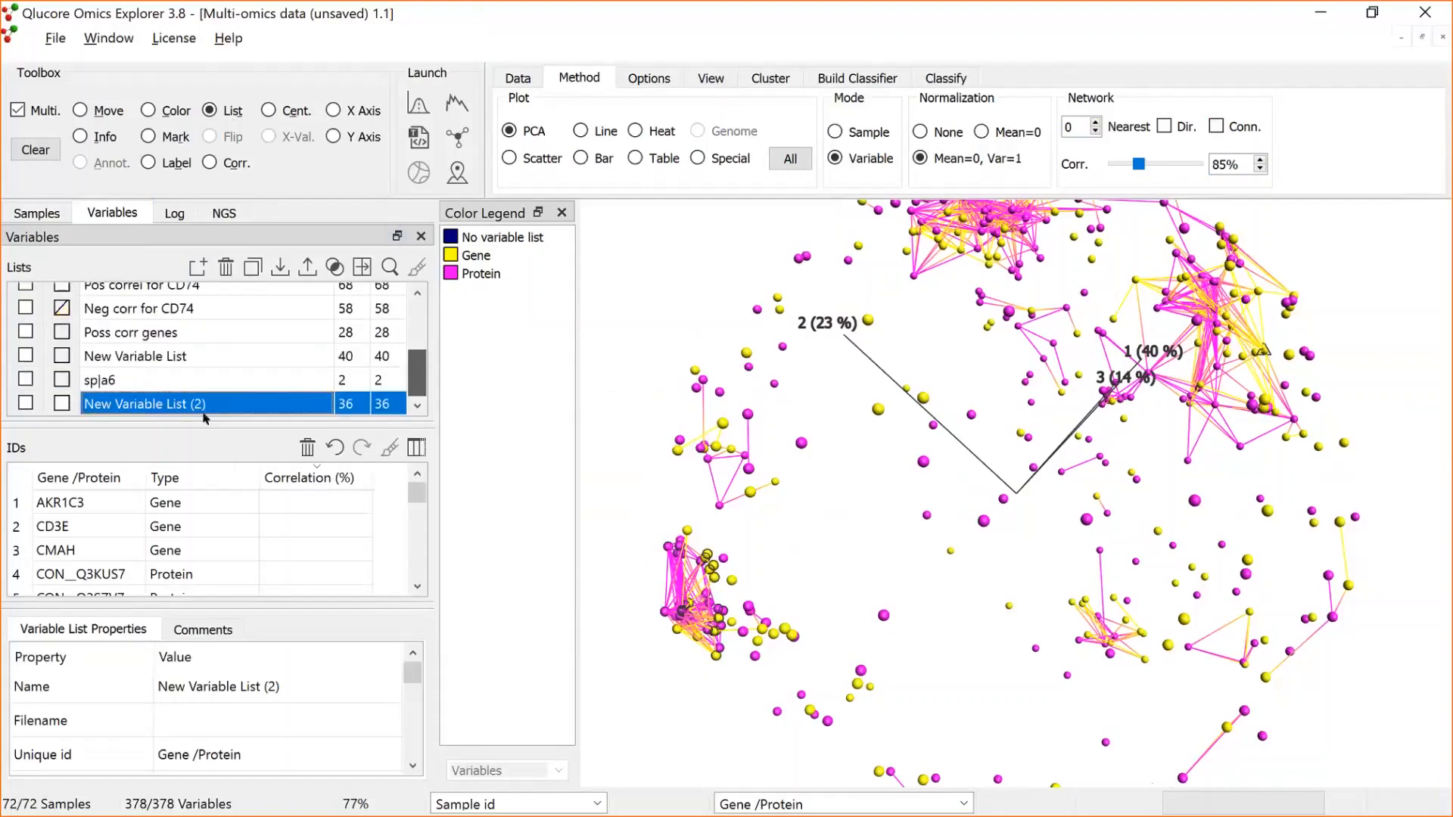
Colour the variables belonging to New Variable List (2), and open a second plot of the data as a heat map.
click(63, 403)
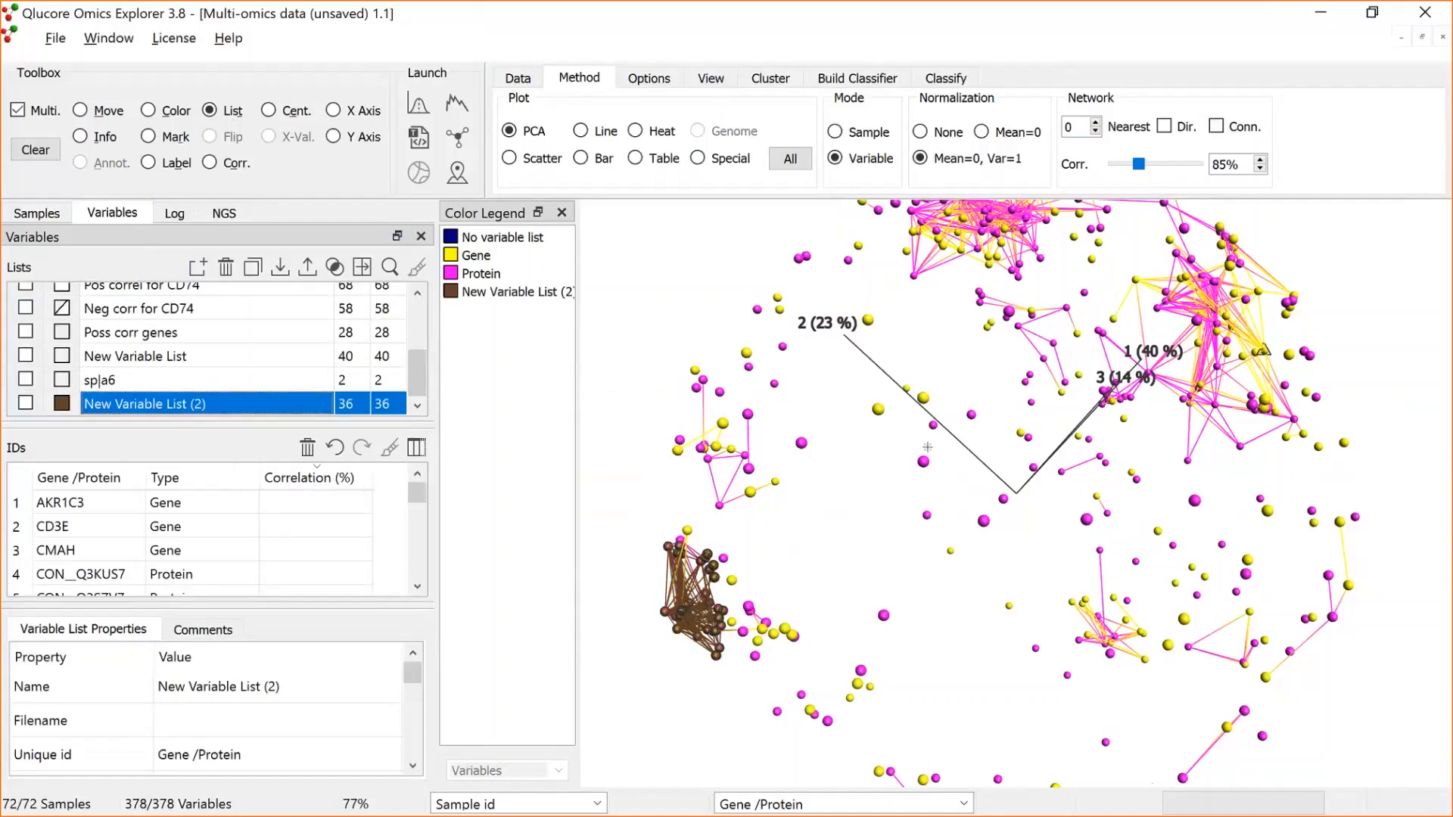
right_click(937, 457)
click(1036, 495)
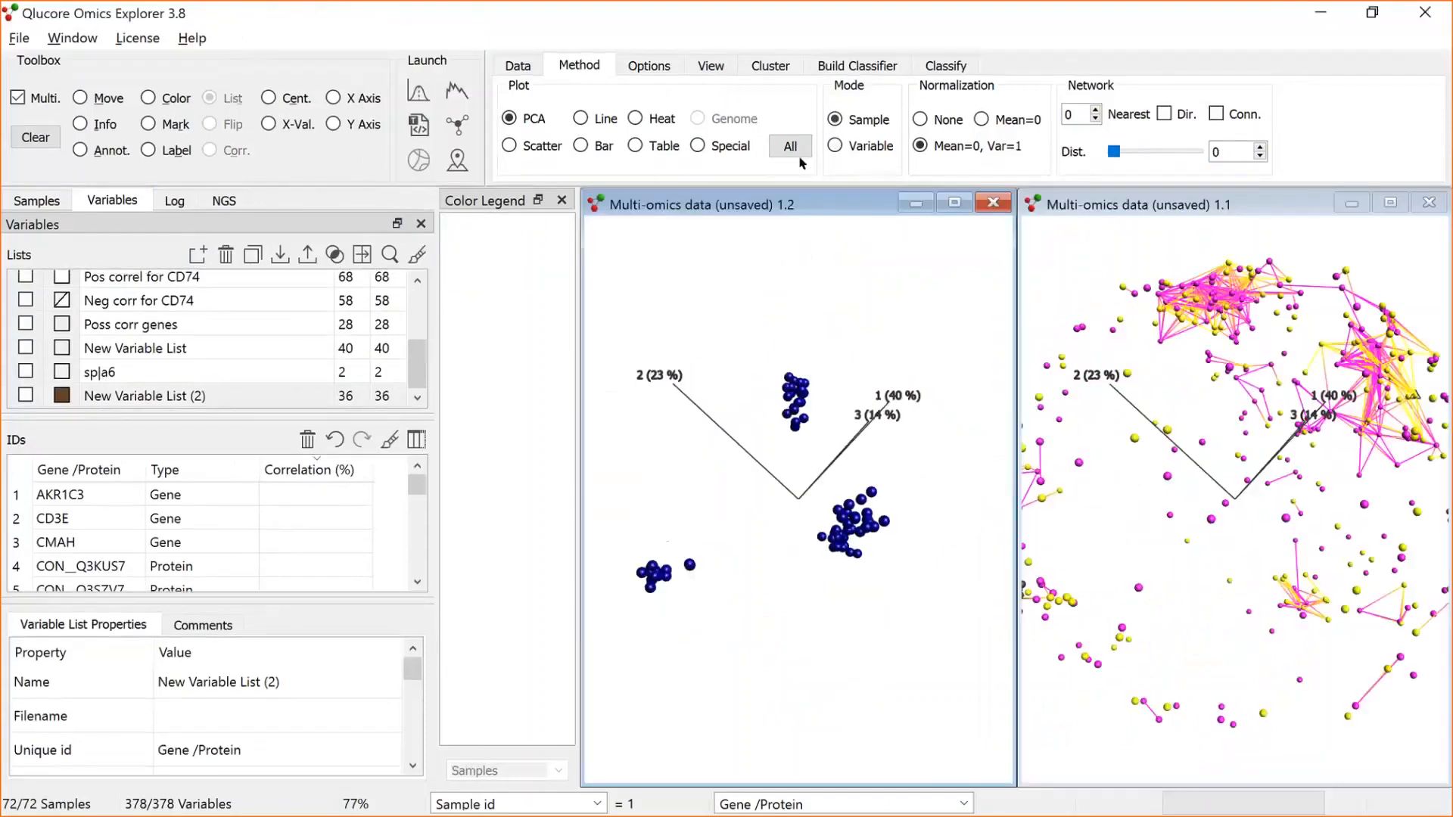
click(636, 118)
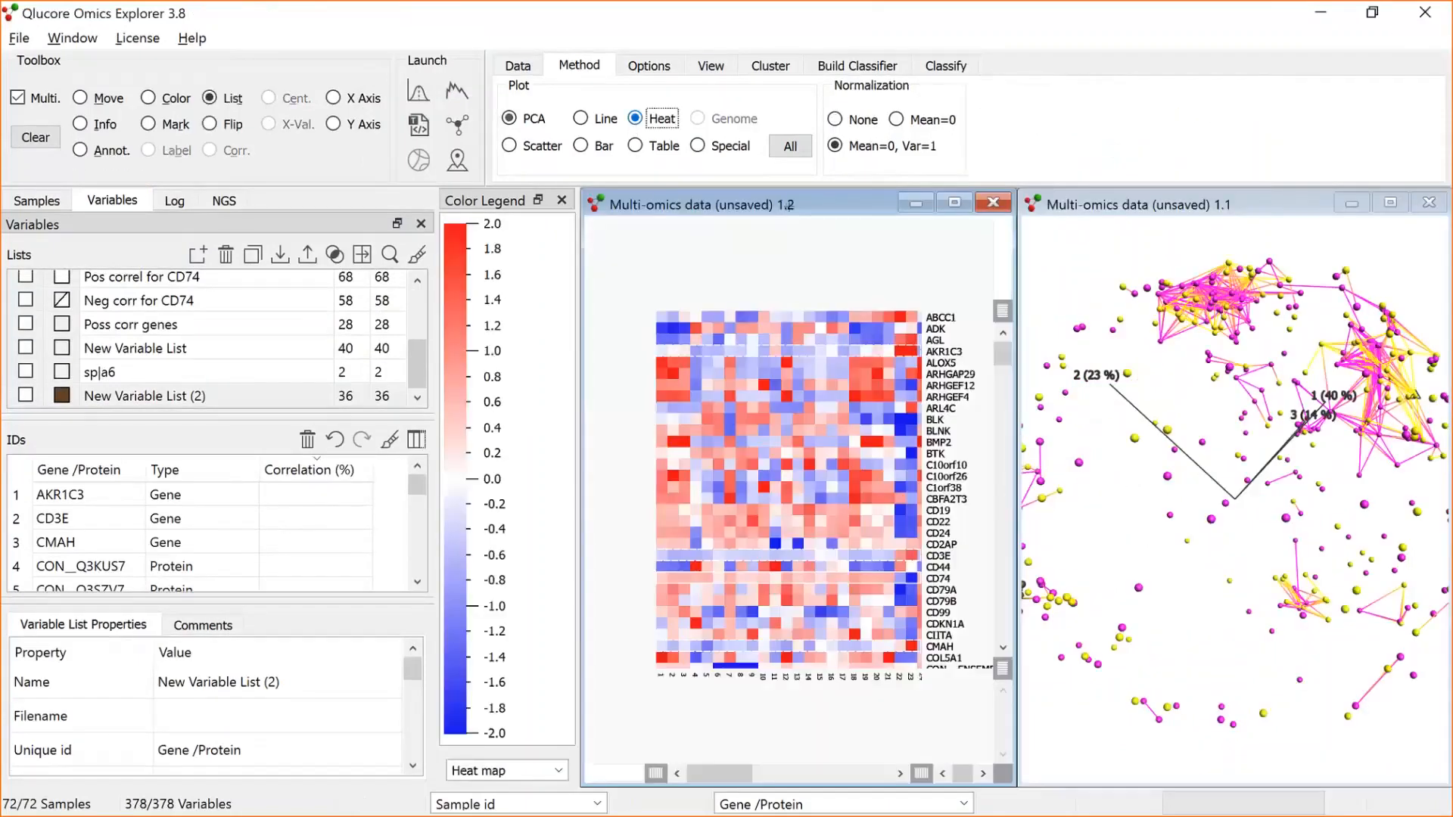
Size the heat map automatically for both samples and variables so it fits its window, and switch to the Move tool.
click(713, 66)
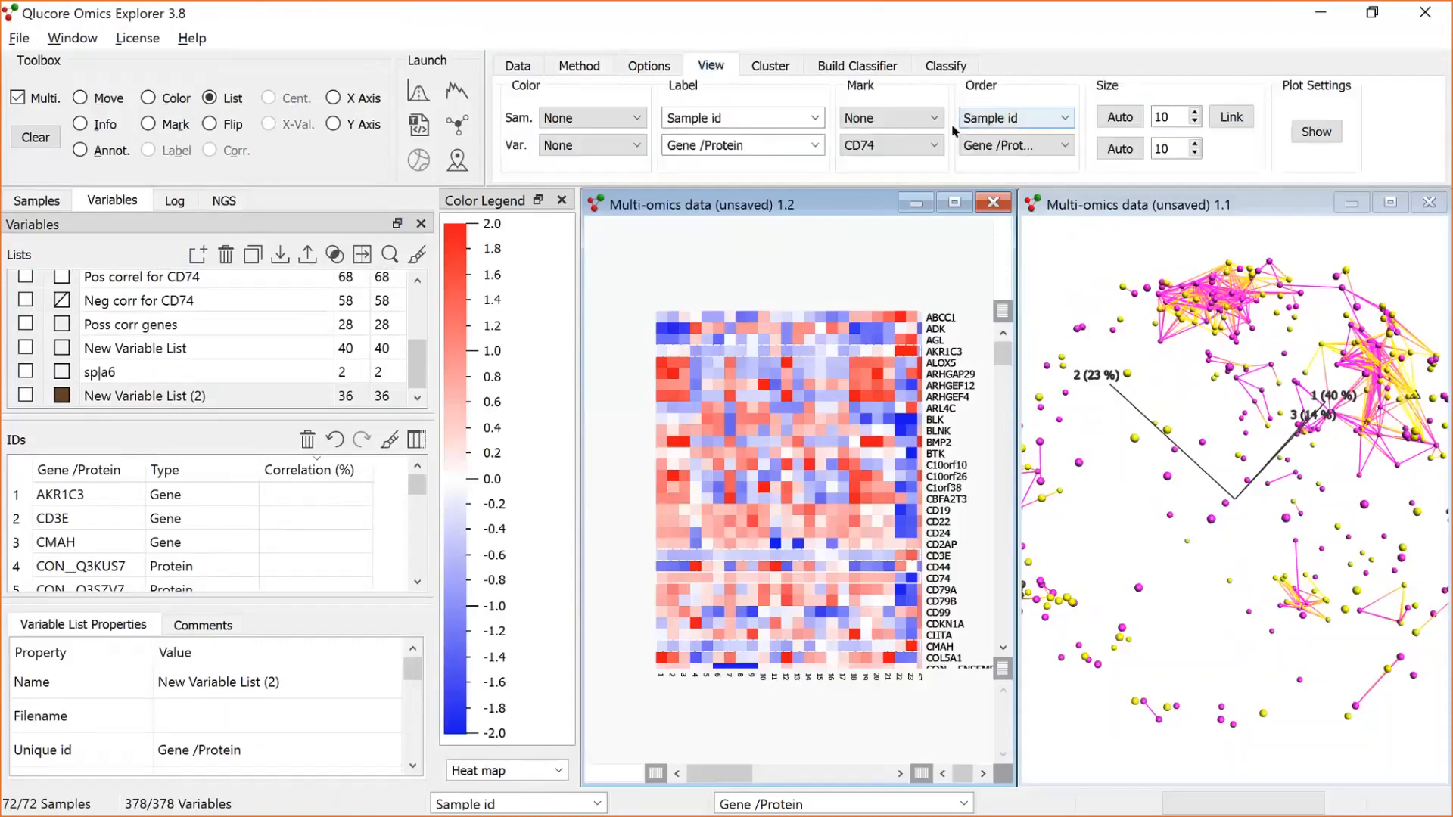
click(1120, 118)
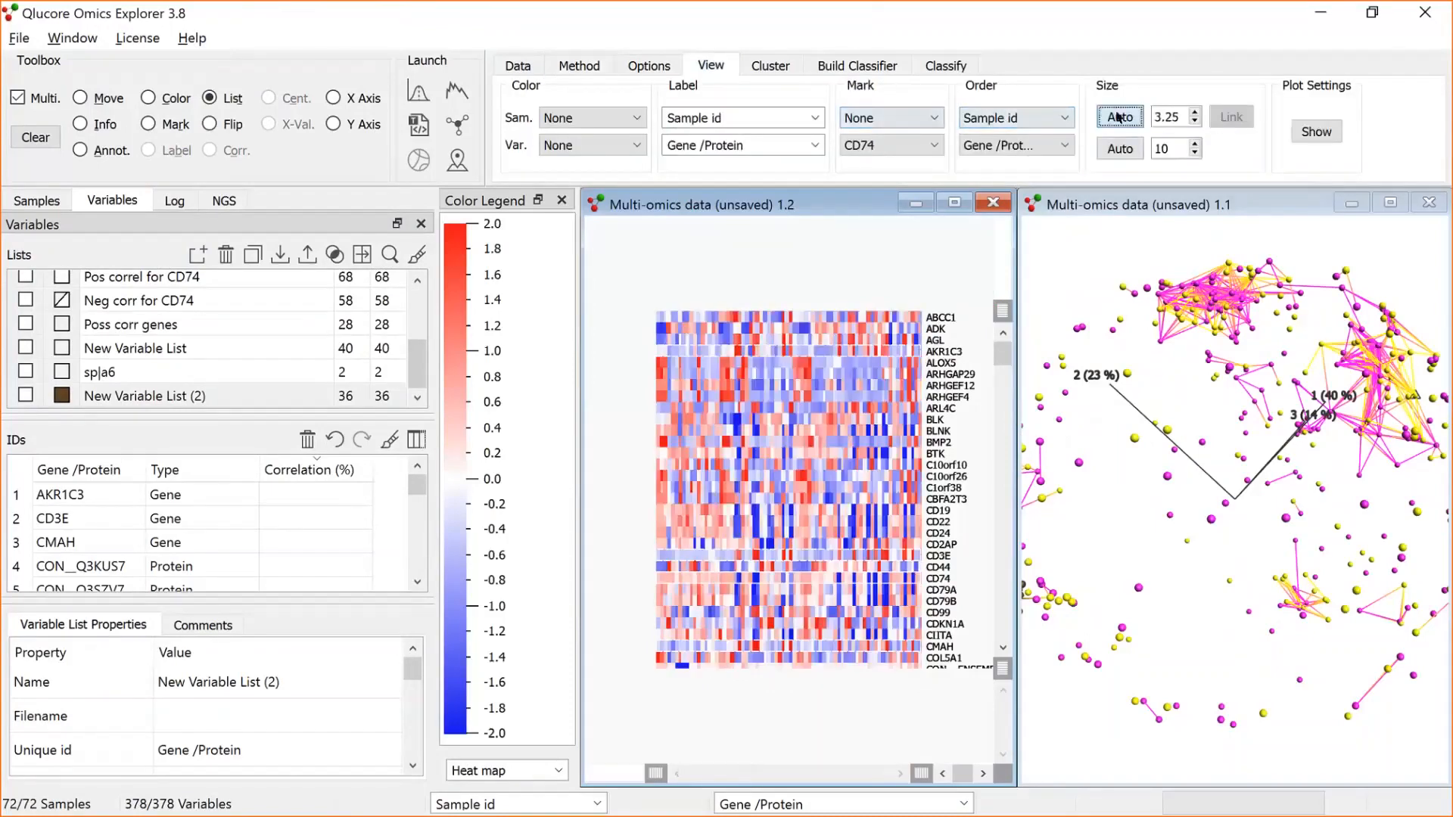
click(1121, 148)
click(100, 98)
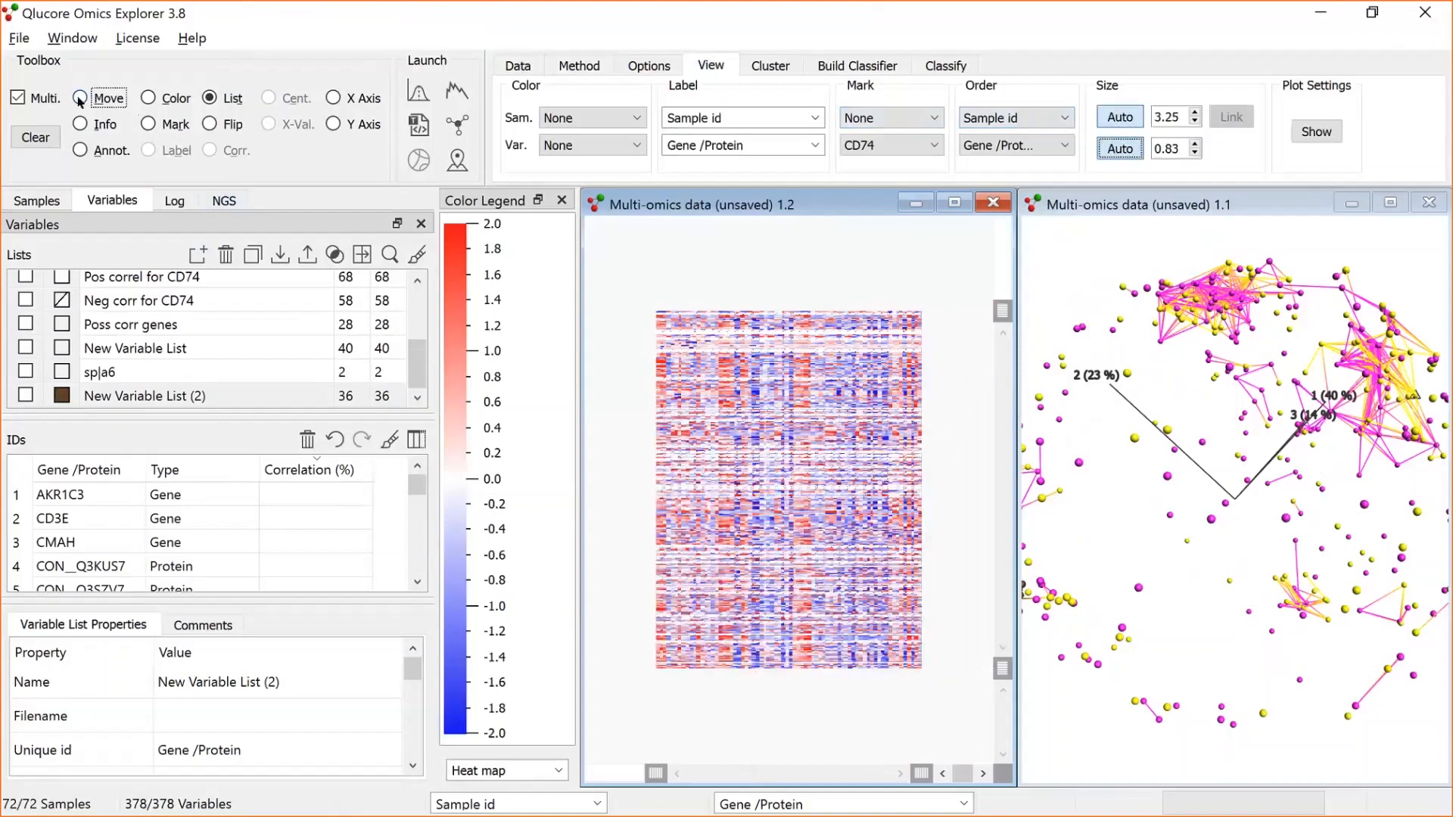
Order both the samples and the variables of the heat map by hierarchical clustering.
click(1064, 120)
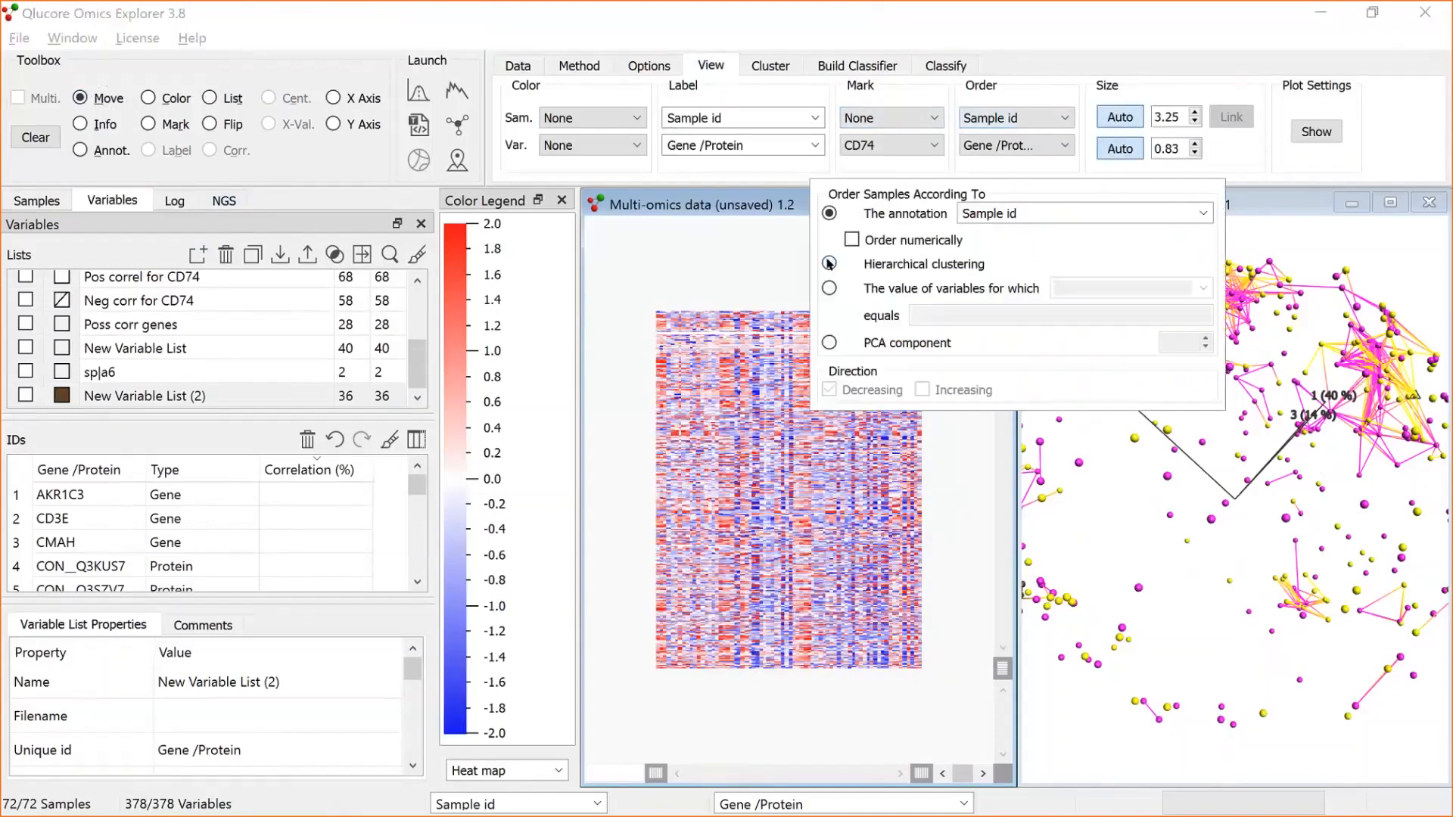
click(831, 264)
click(1066, 146)
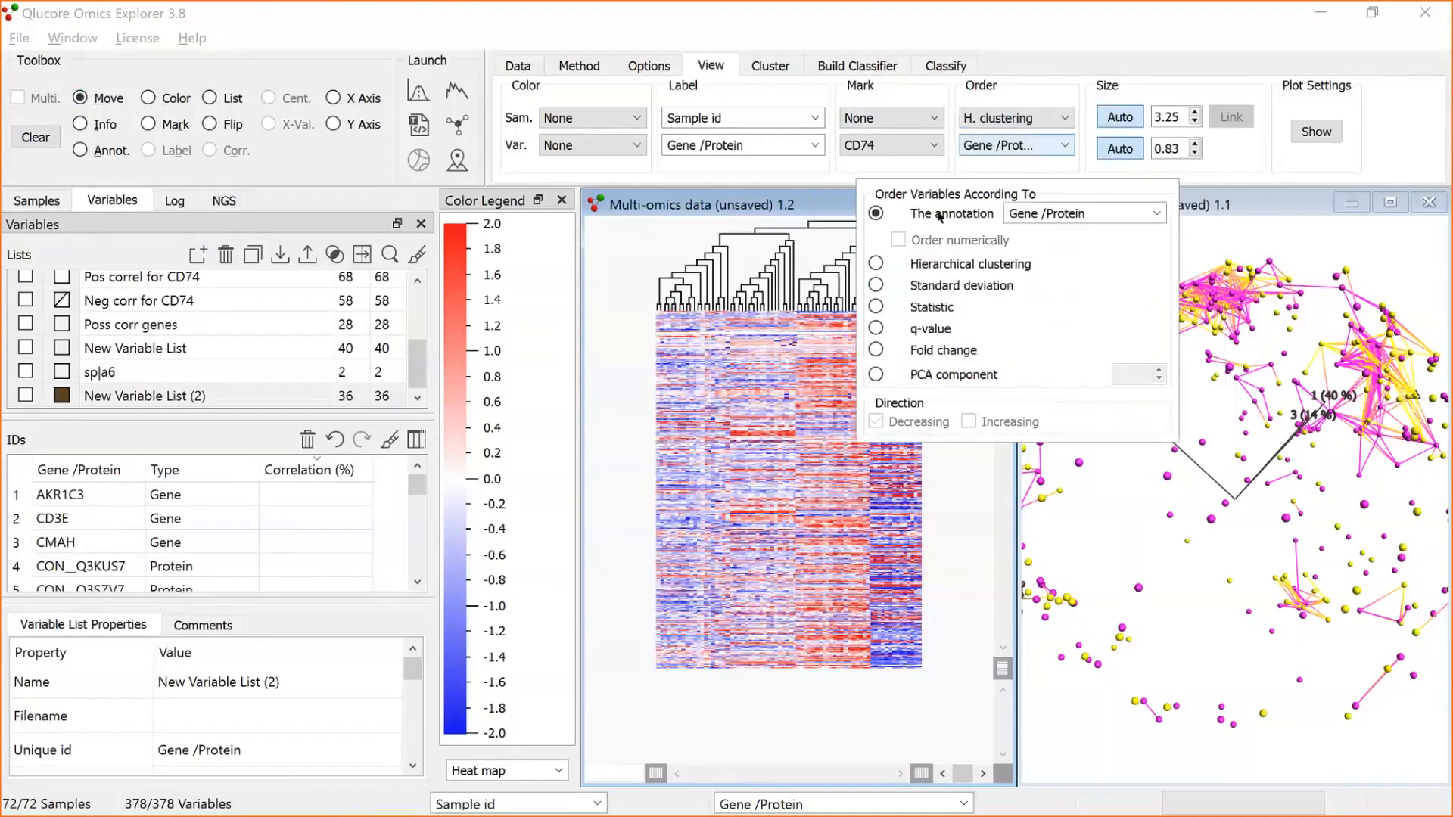
click(875, 263)
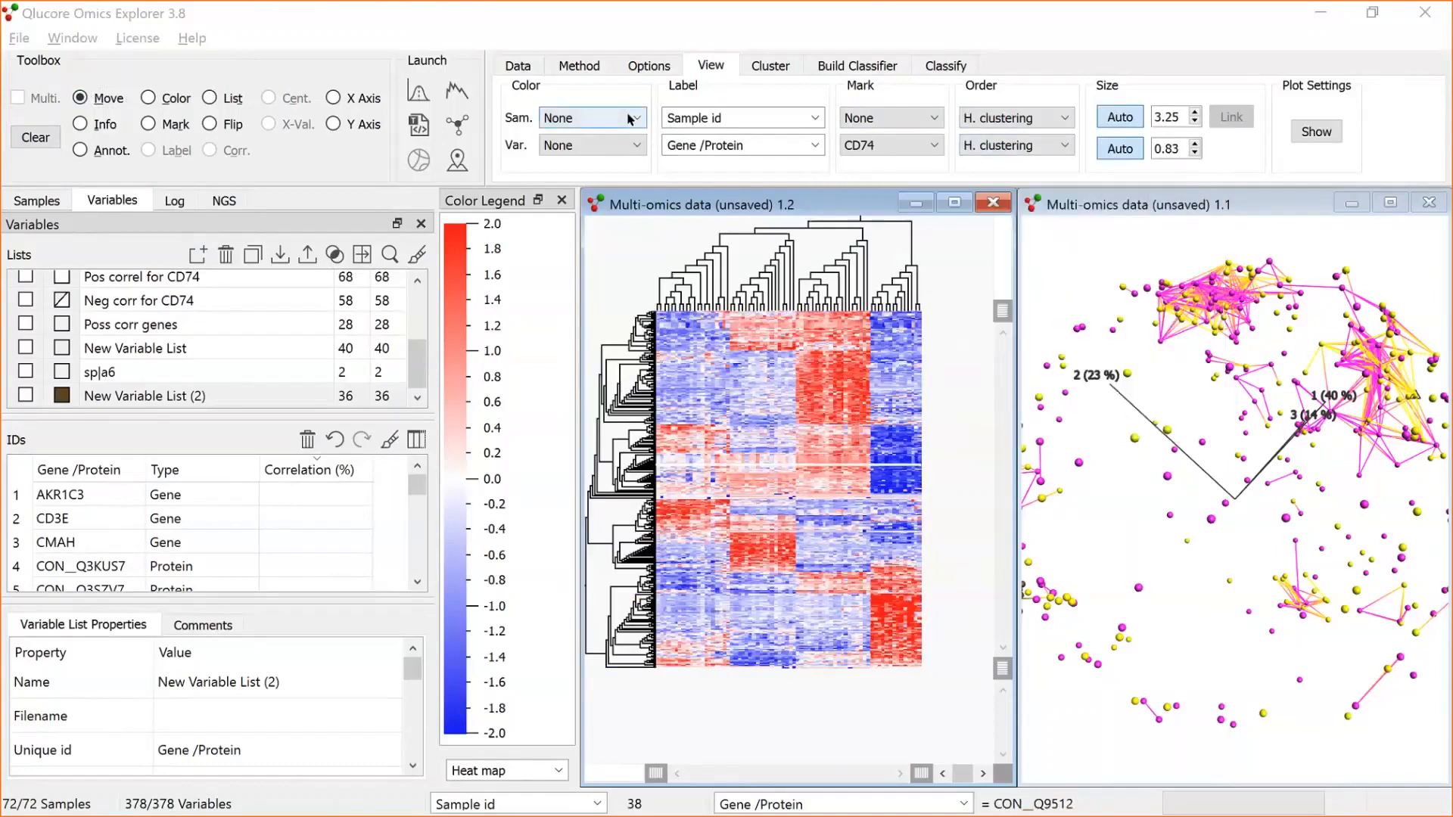
Colour the heat map's variables by list.
click(640, 146)
click(496, 232)
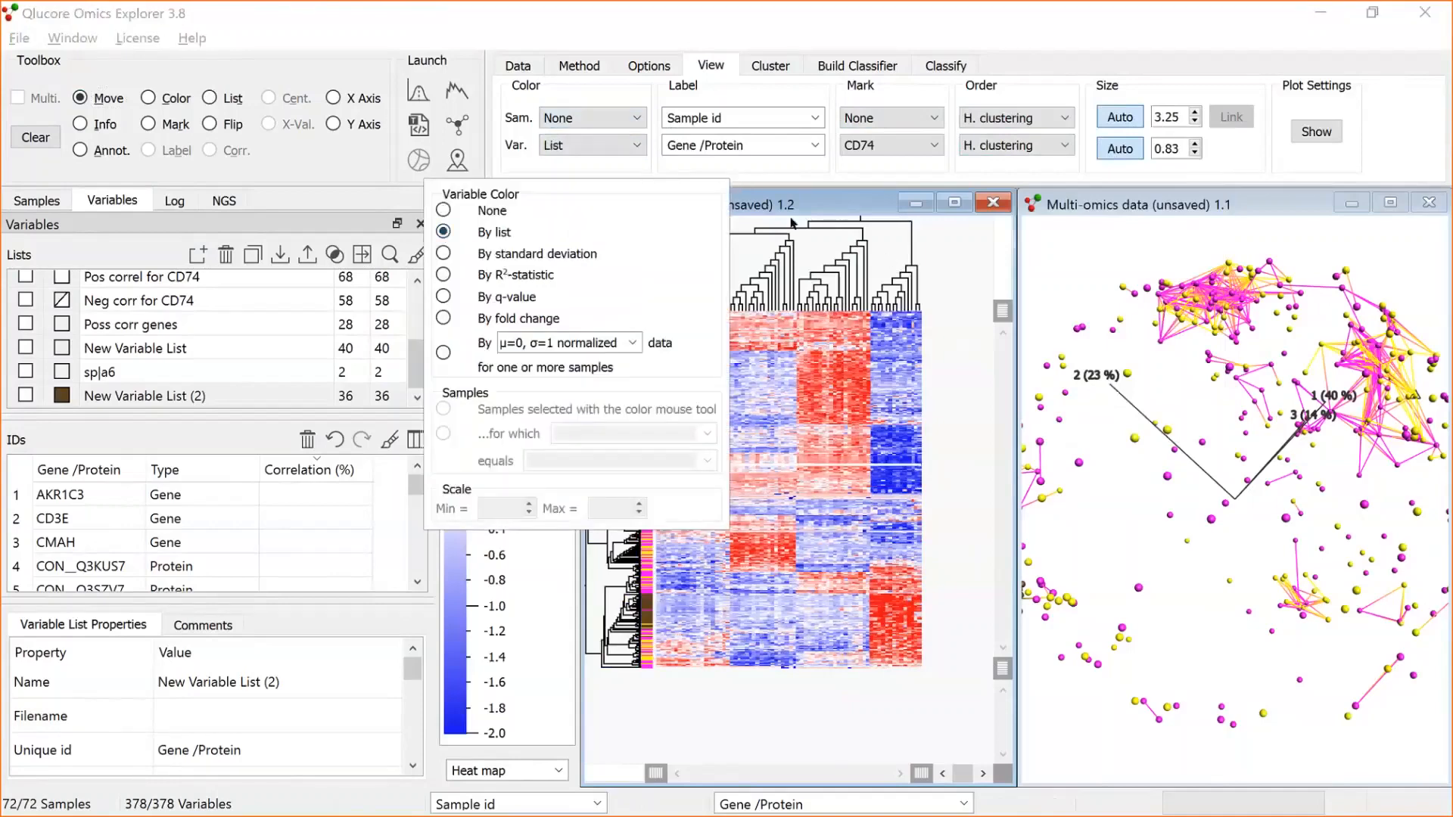
click(792, 223)
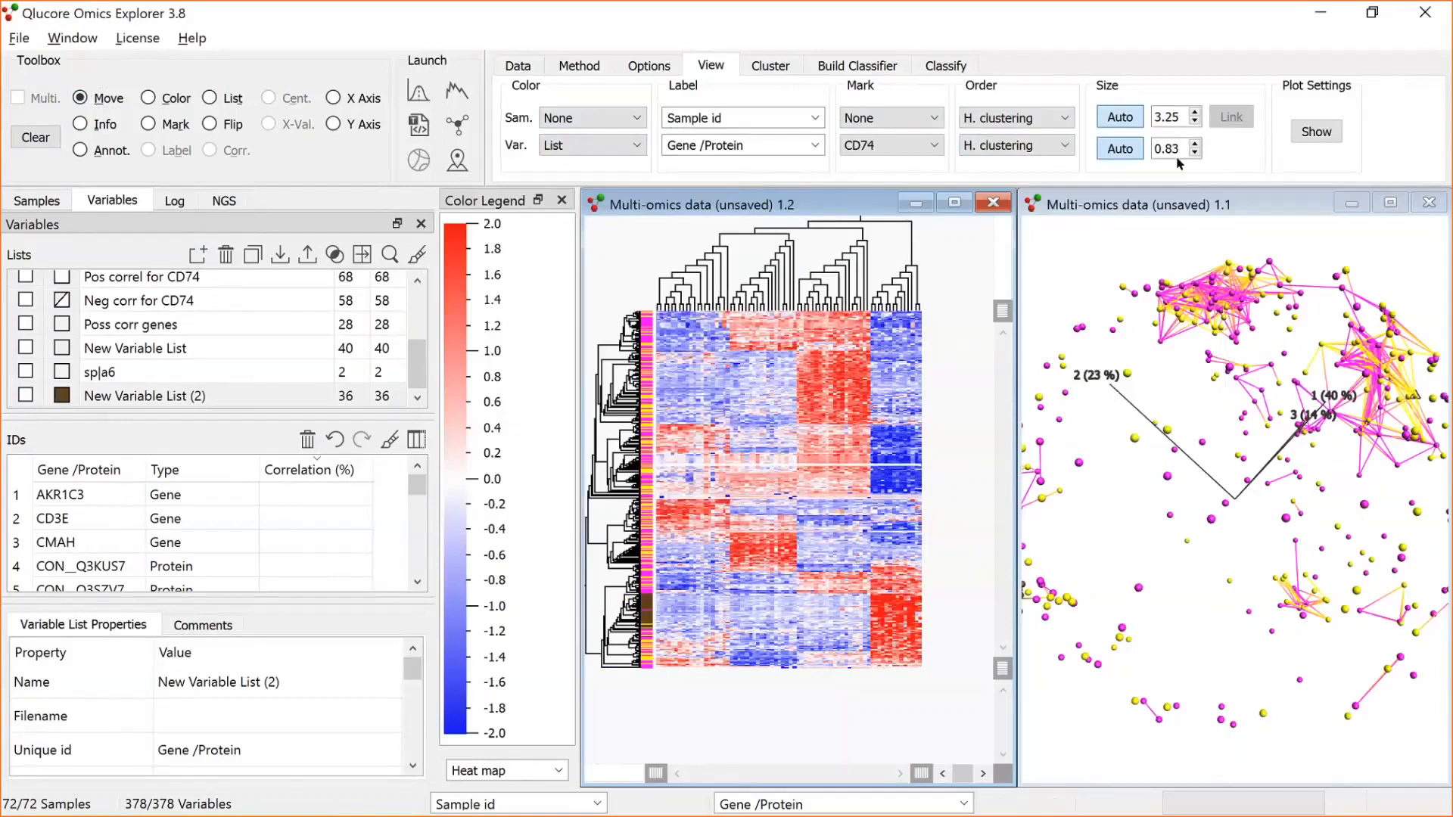
Set the heat map's variable size to 4 and bring the brown list variables into view.
click(1194, 142)
click(1193, 142)
click(1194, 142)
click(1194, 142)
drag(1008, 374, 976, 573)
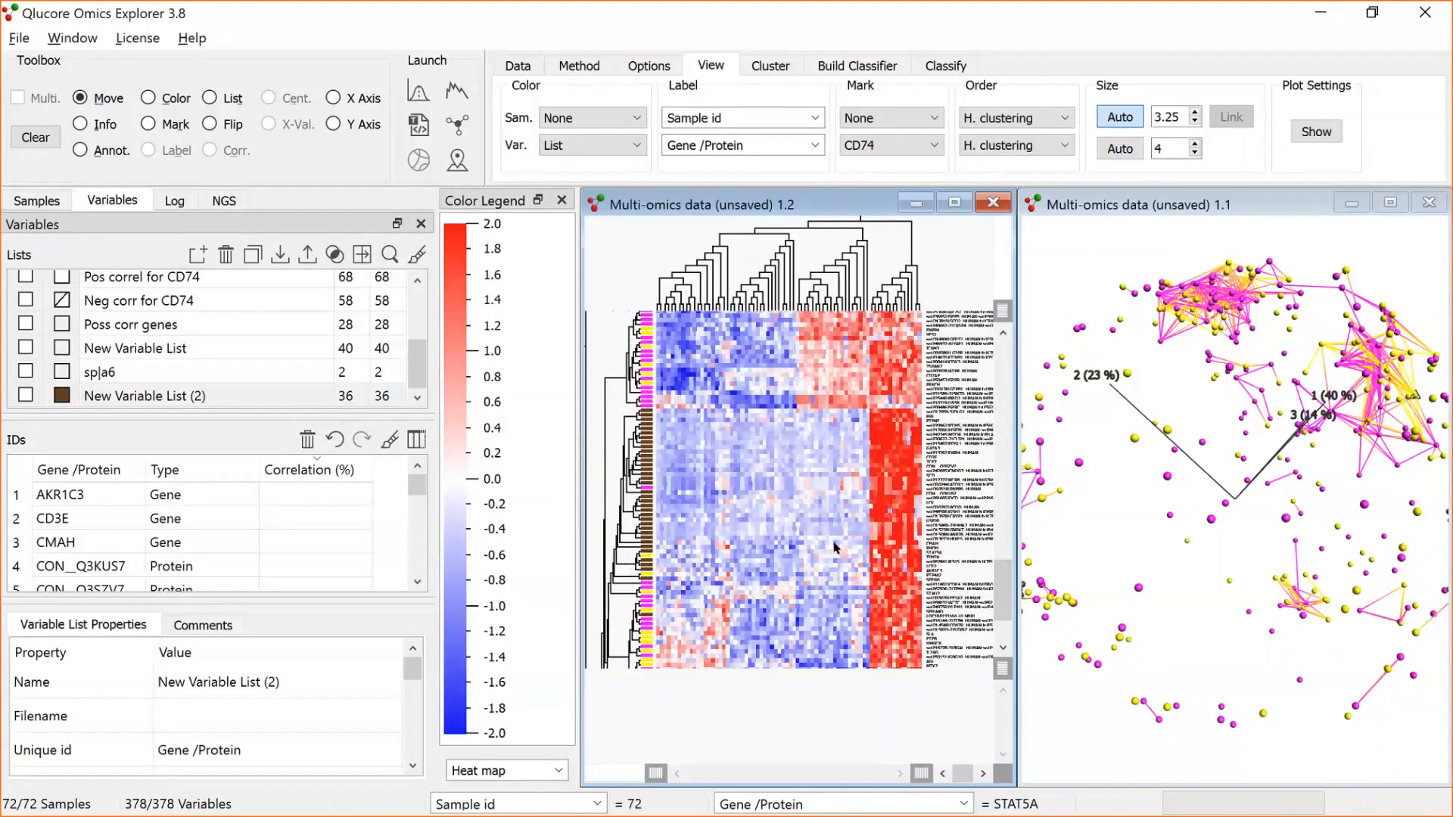
Try adding a heat map variable to New Variable List (2) with the List tool, and take it out again.
click(211, 98)
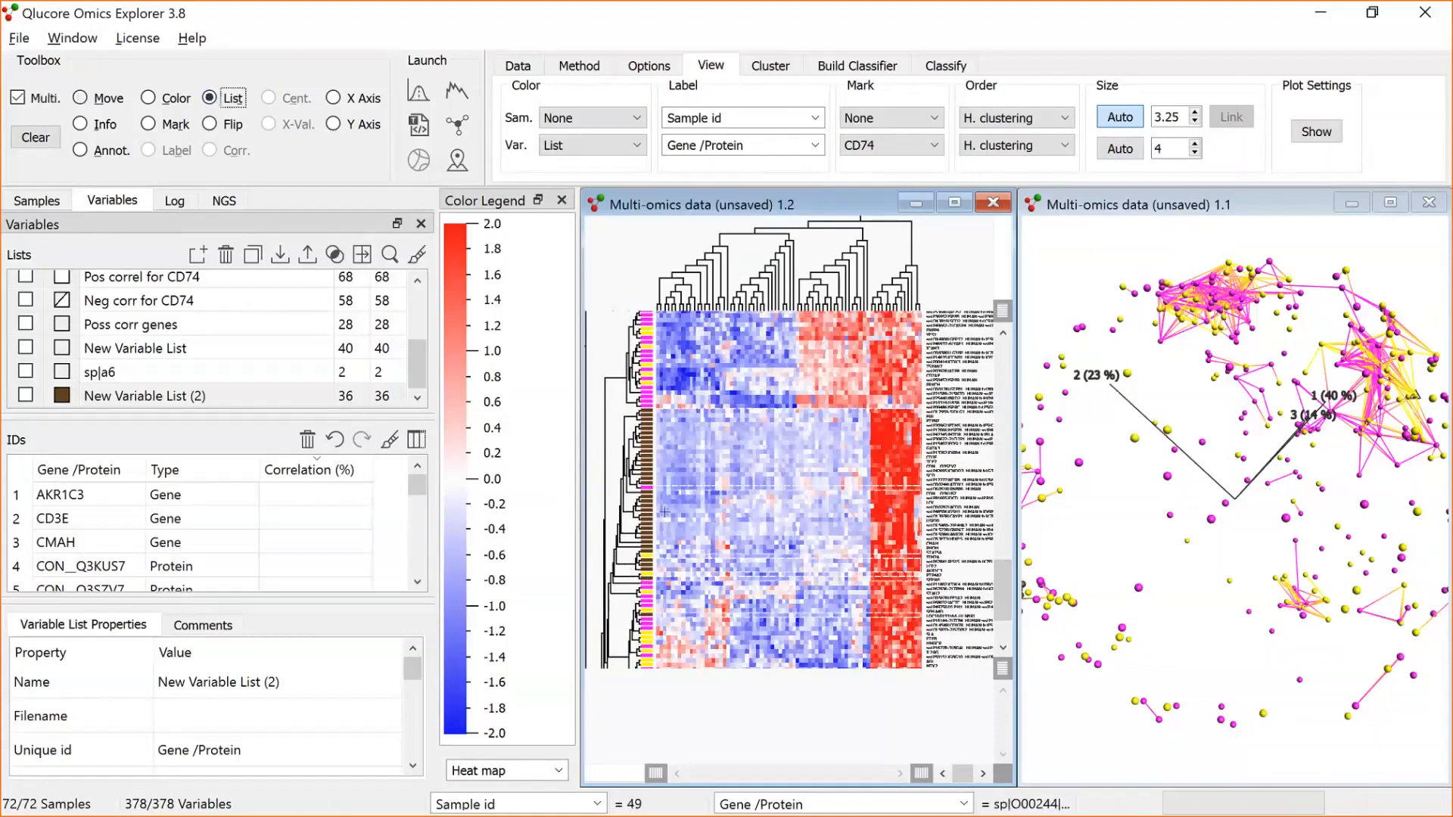
click(693, 462)
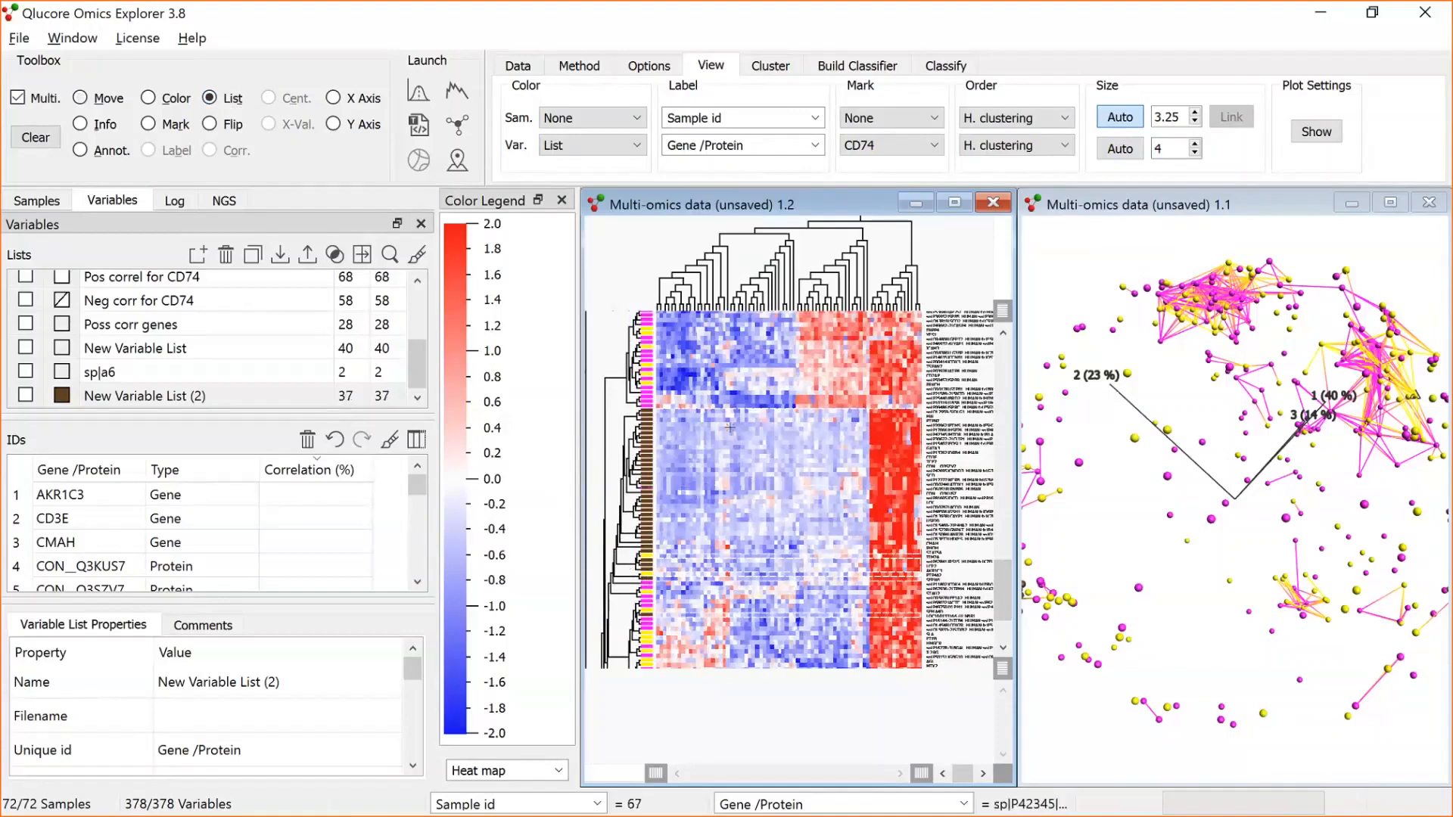
click(702, 606)
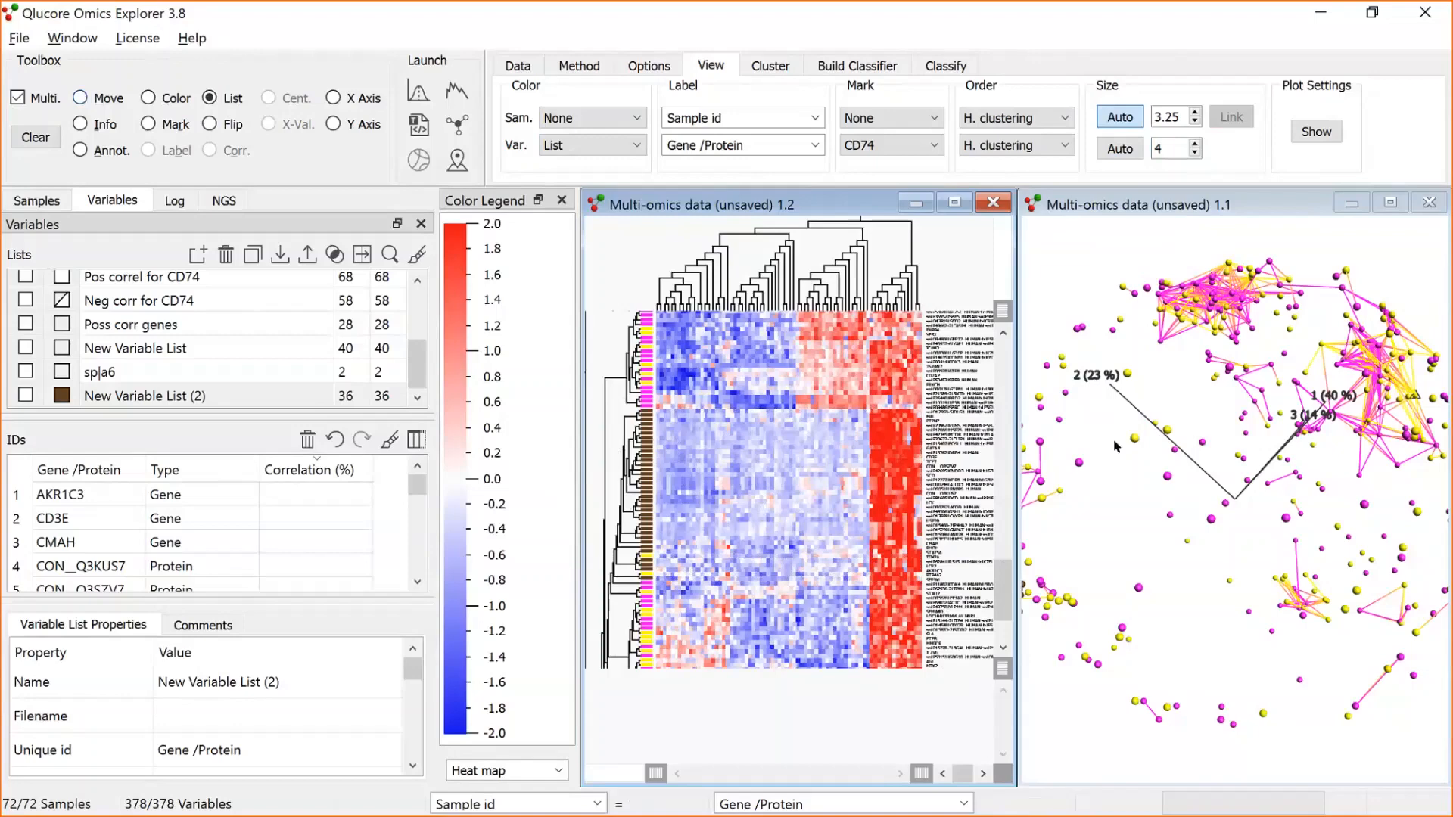
Rotate the variable PCA plot to examine the brown network cluster from other angles.
drag(1114, 441, 1223, 410)
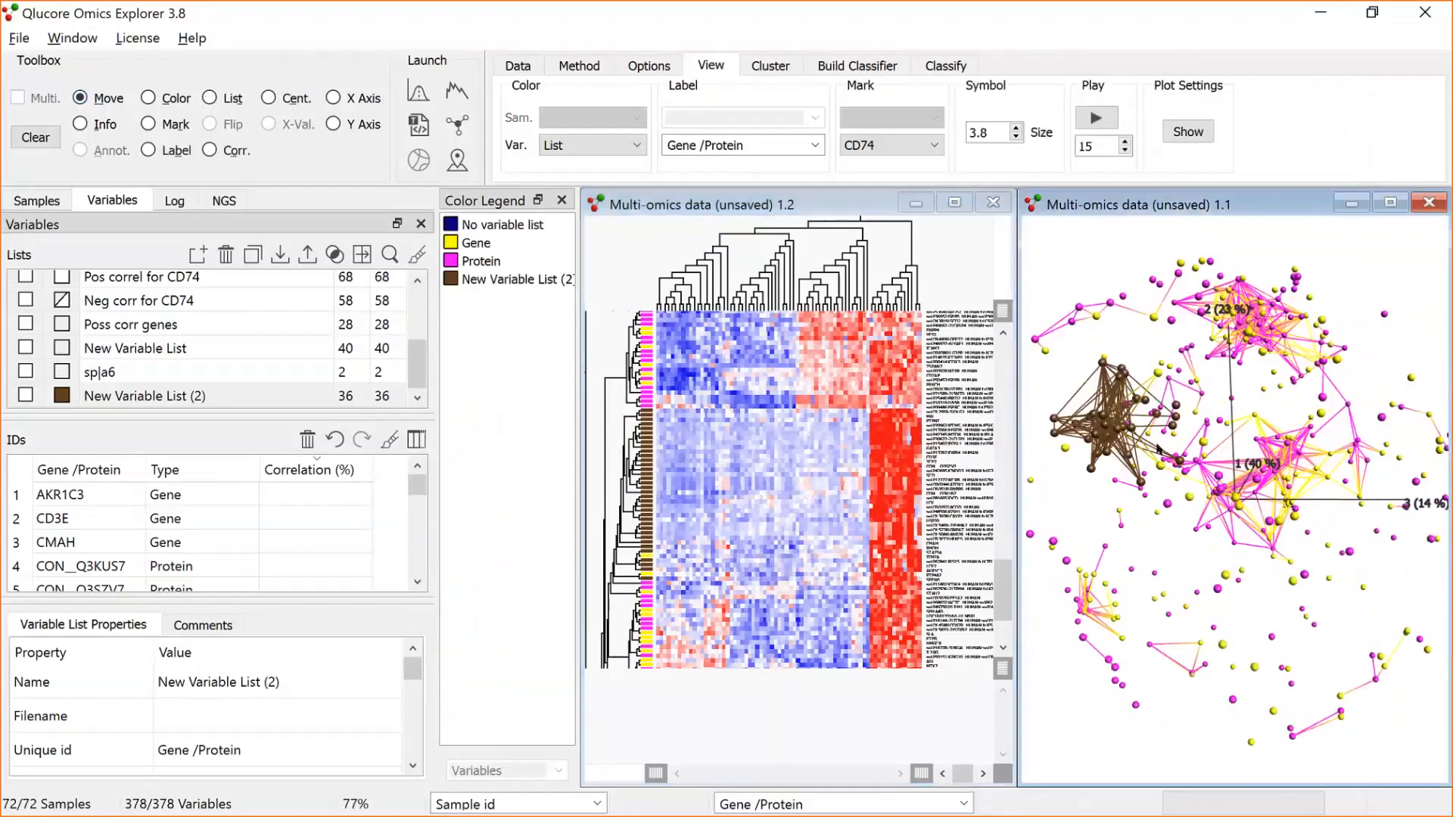
drag(1157, 443, 1214, 479)
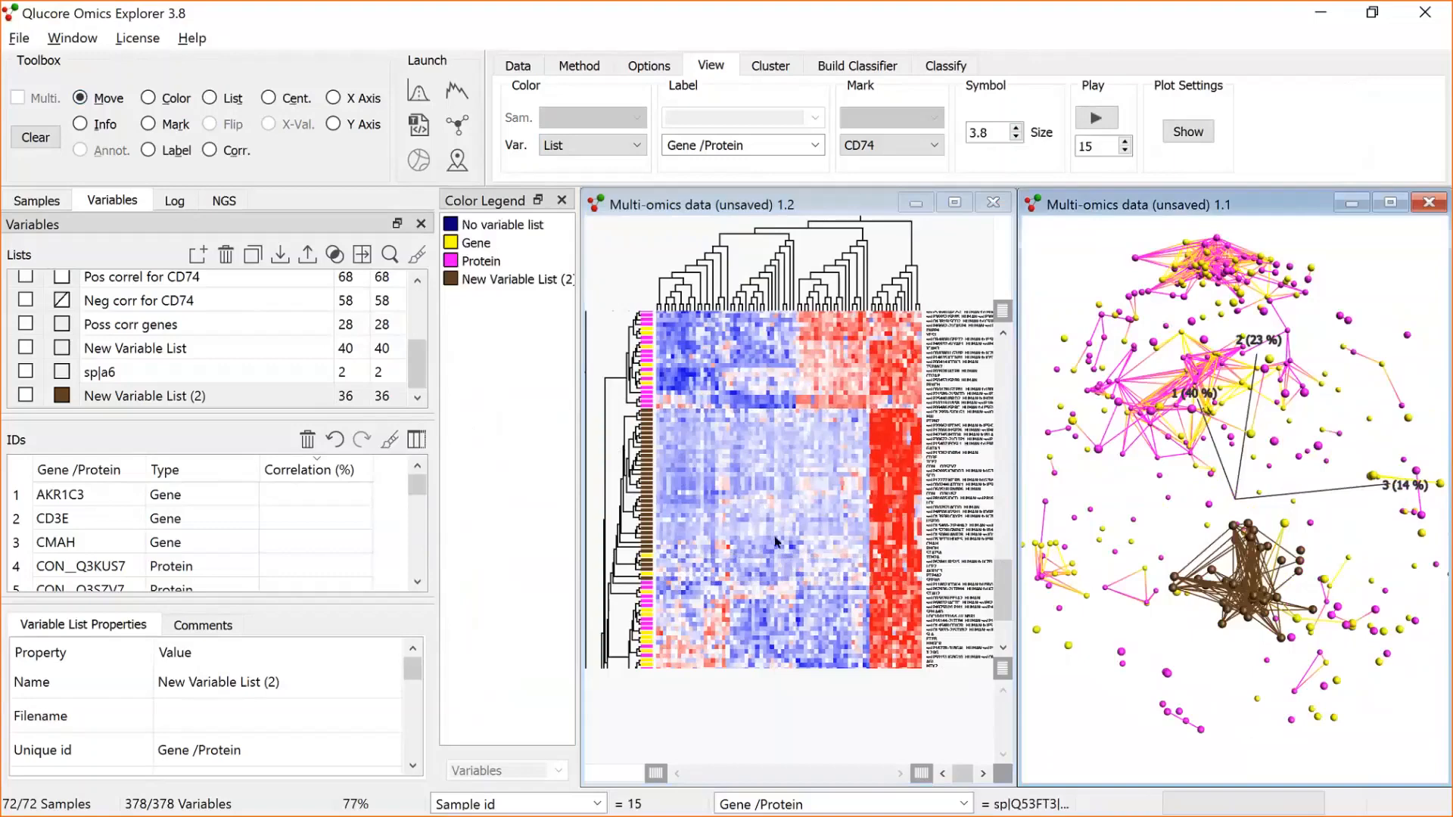
Switch to the PowerPoint slide show and advance to the Correlation matrix slide.
key(alt+Tab)
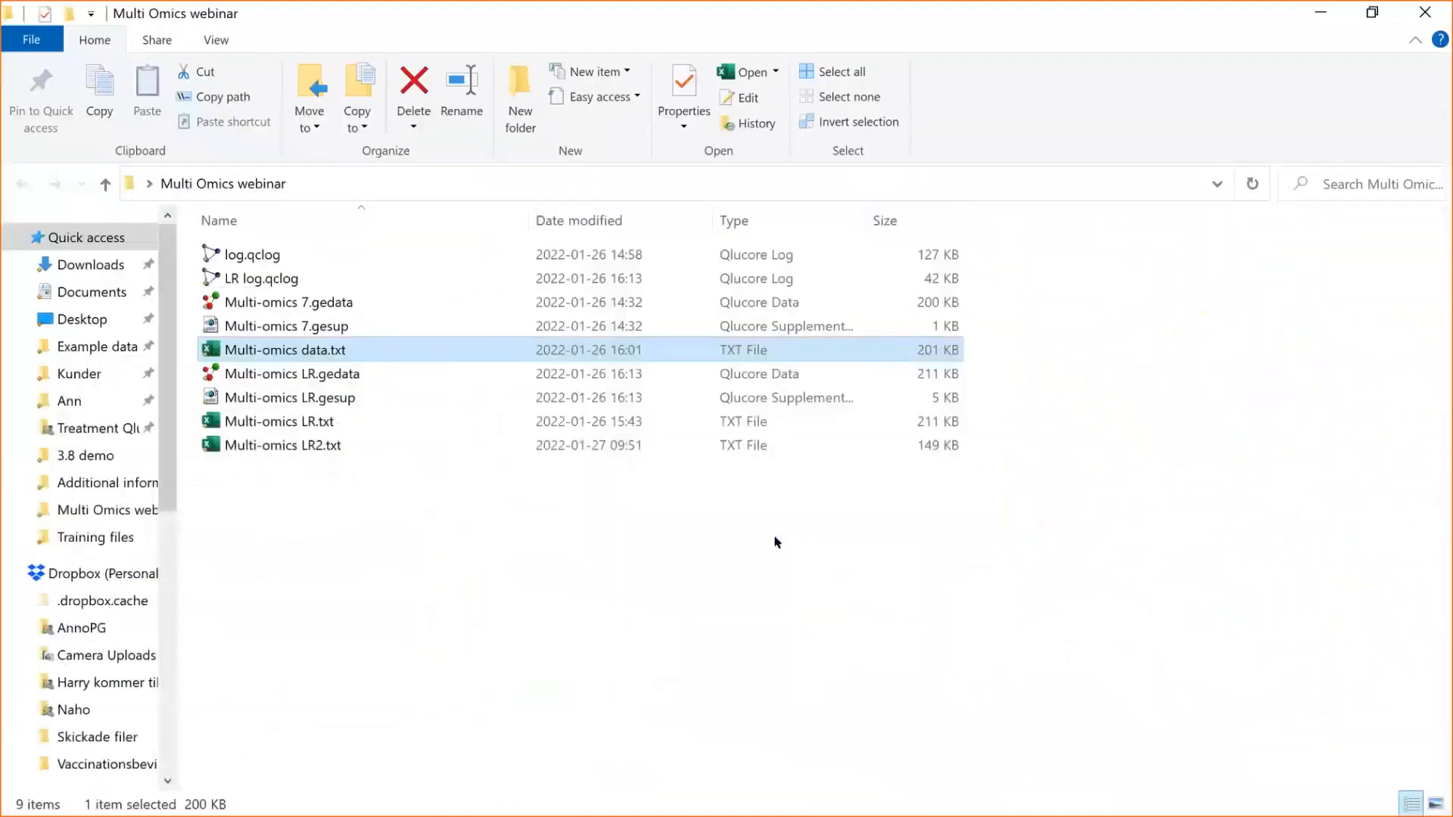
key(alt+Tab)
key(alt+Tab)
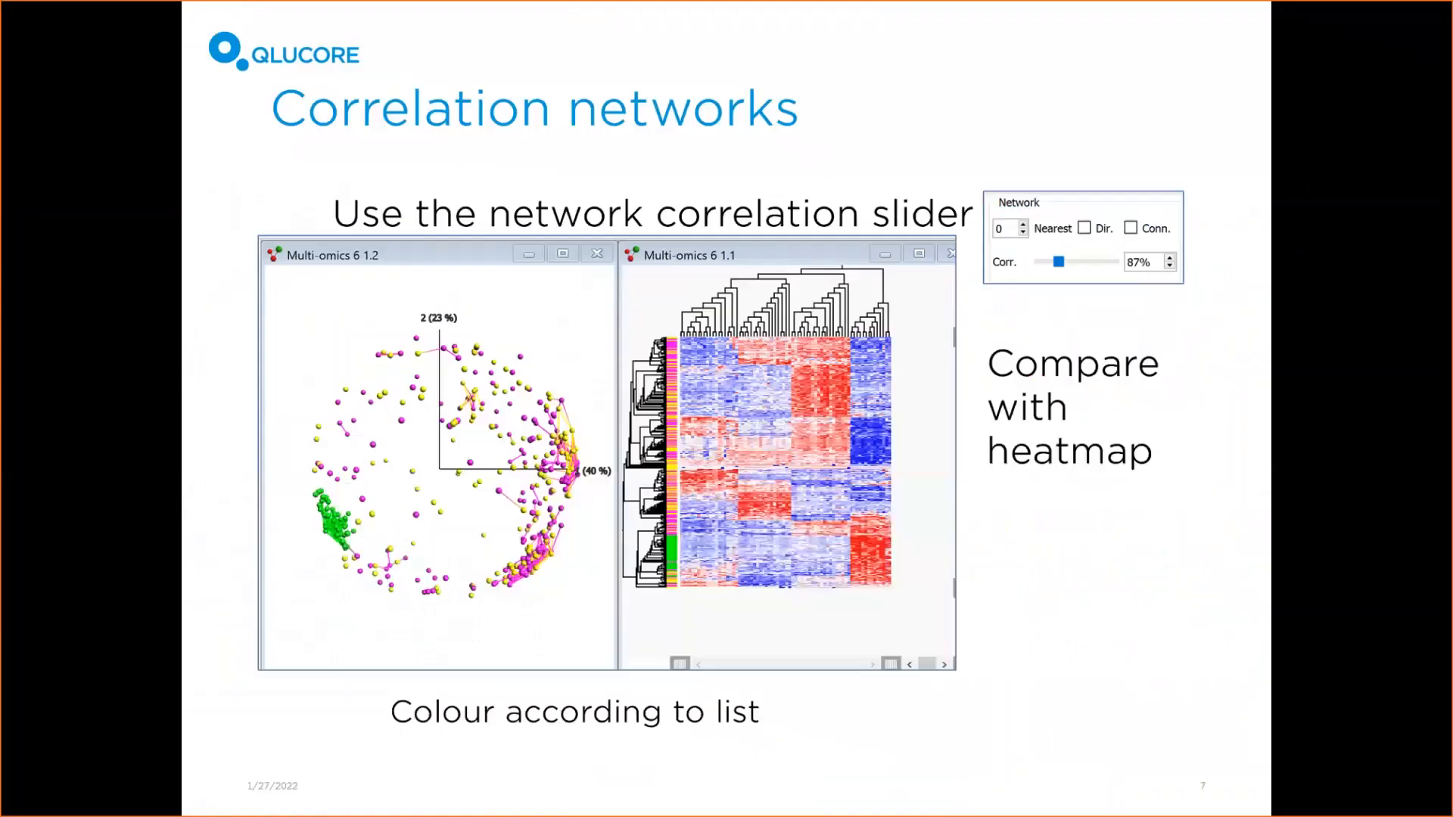
key(Right)
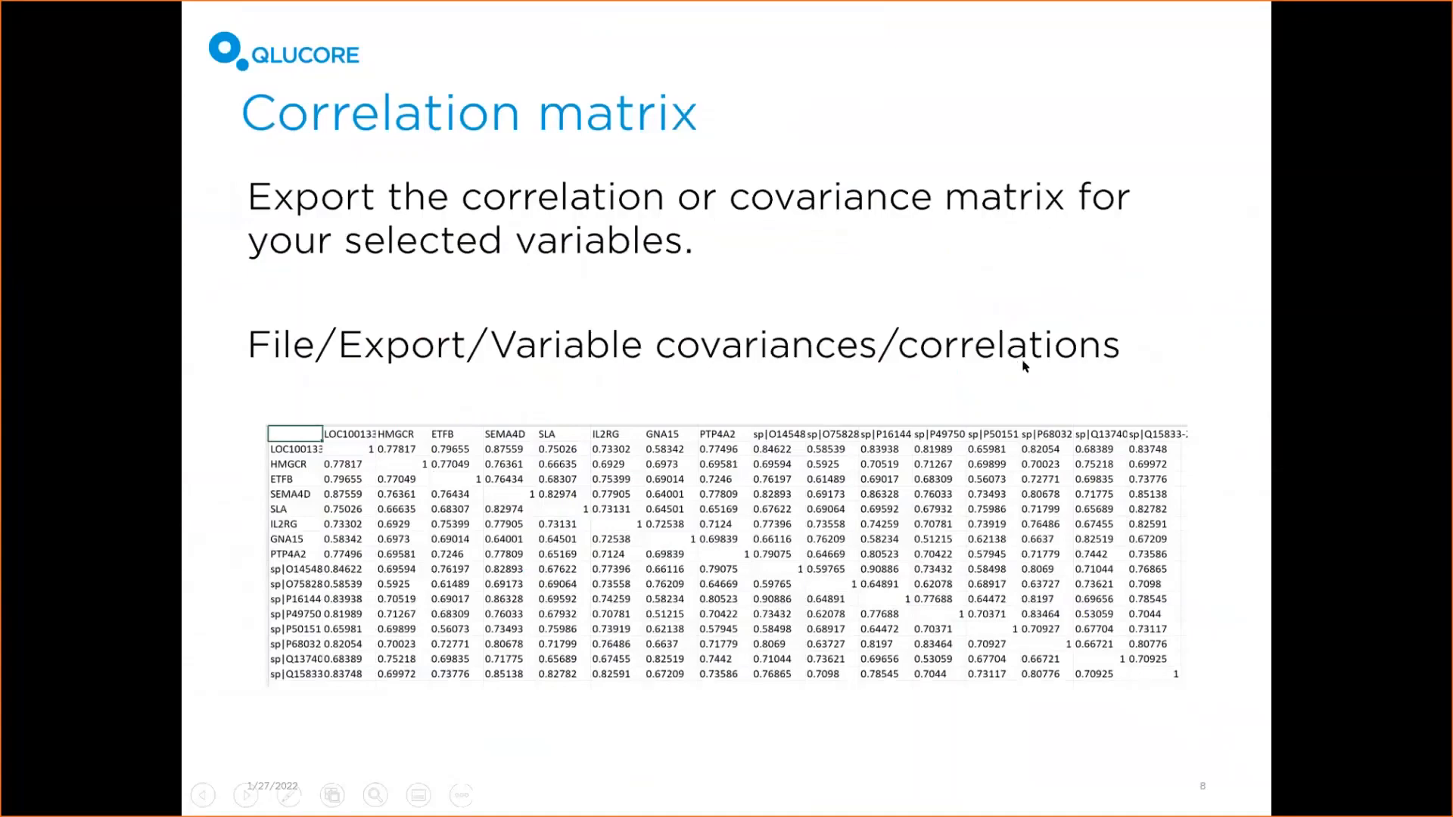
Return to Qlucore Omics Explorer and export the variable covariances/correlations as a tab-delimited text file named corr in the Desktop folder.
key(alt+Tab)
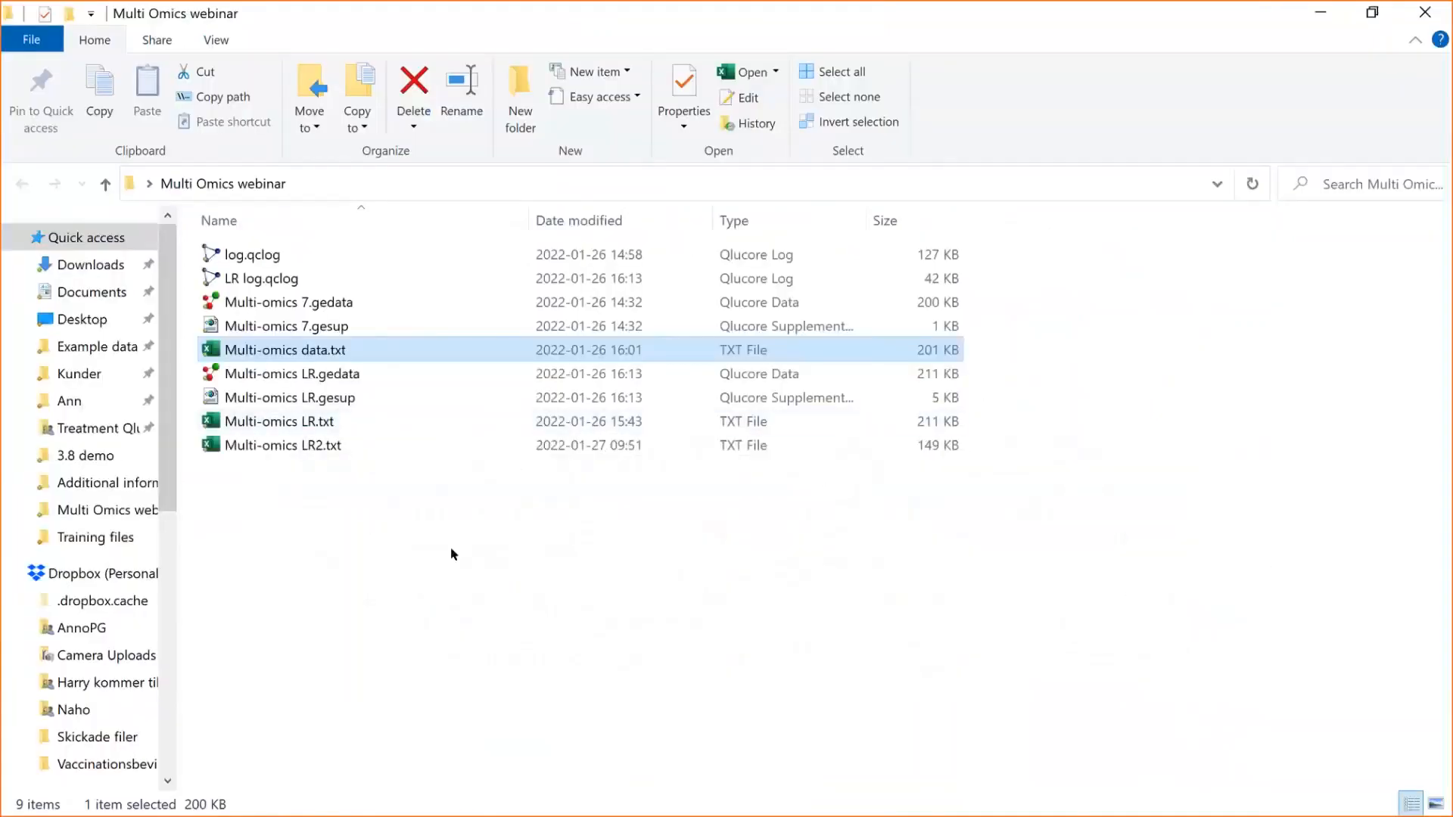
key(alt+Tab)
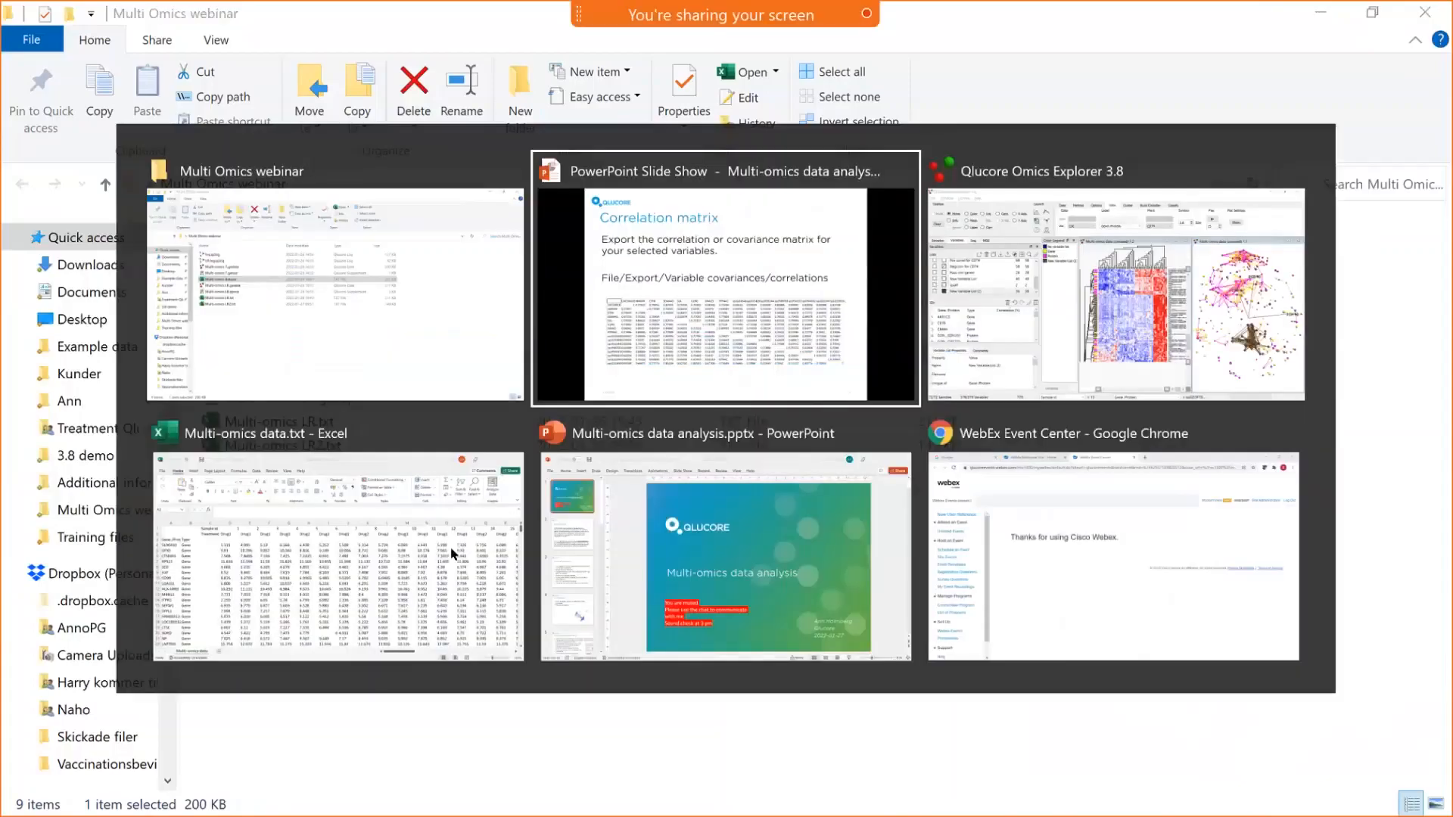
key(alt+Tab)
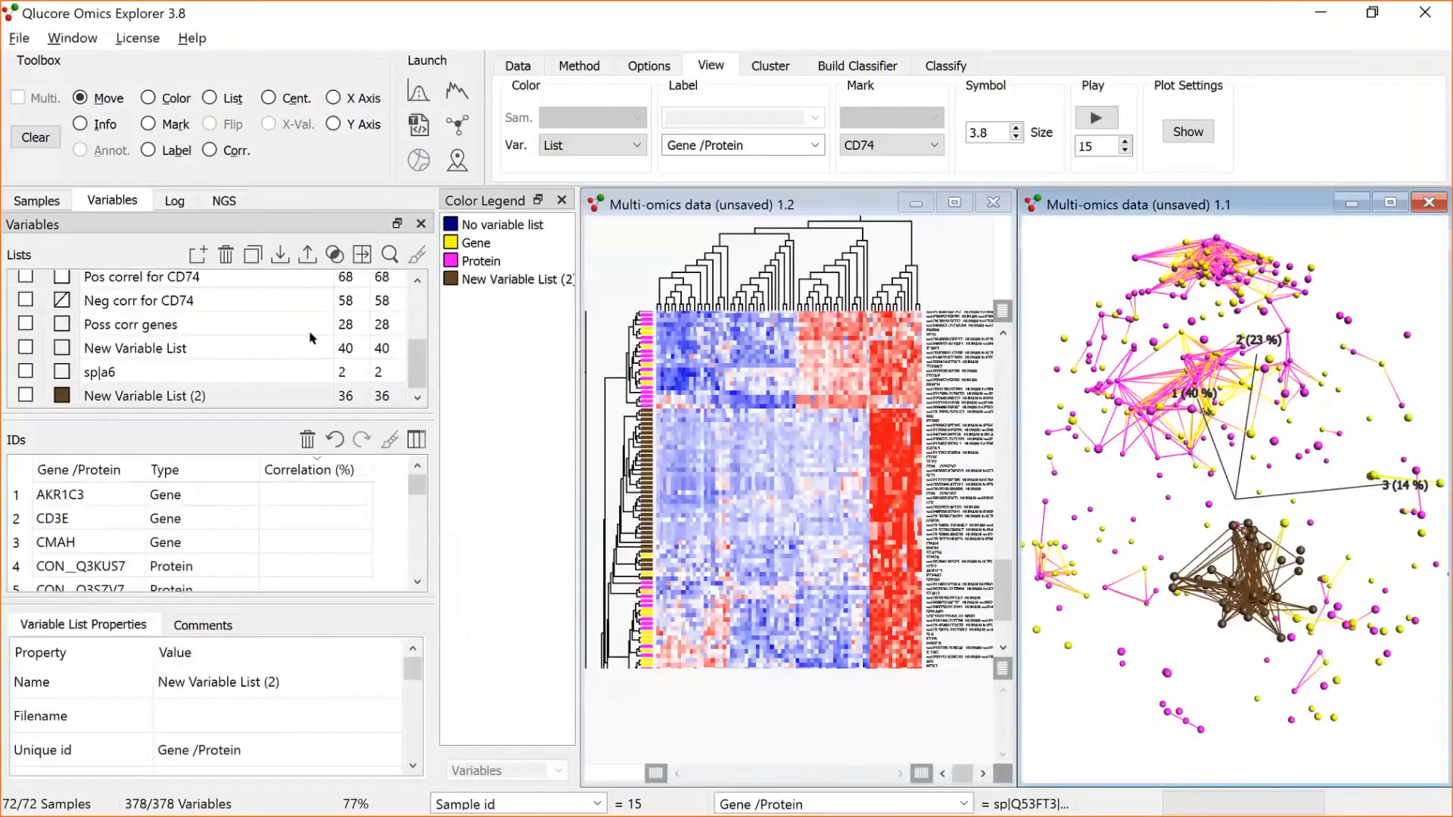
click(19, 38)
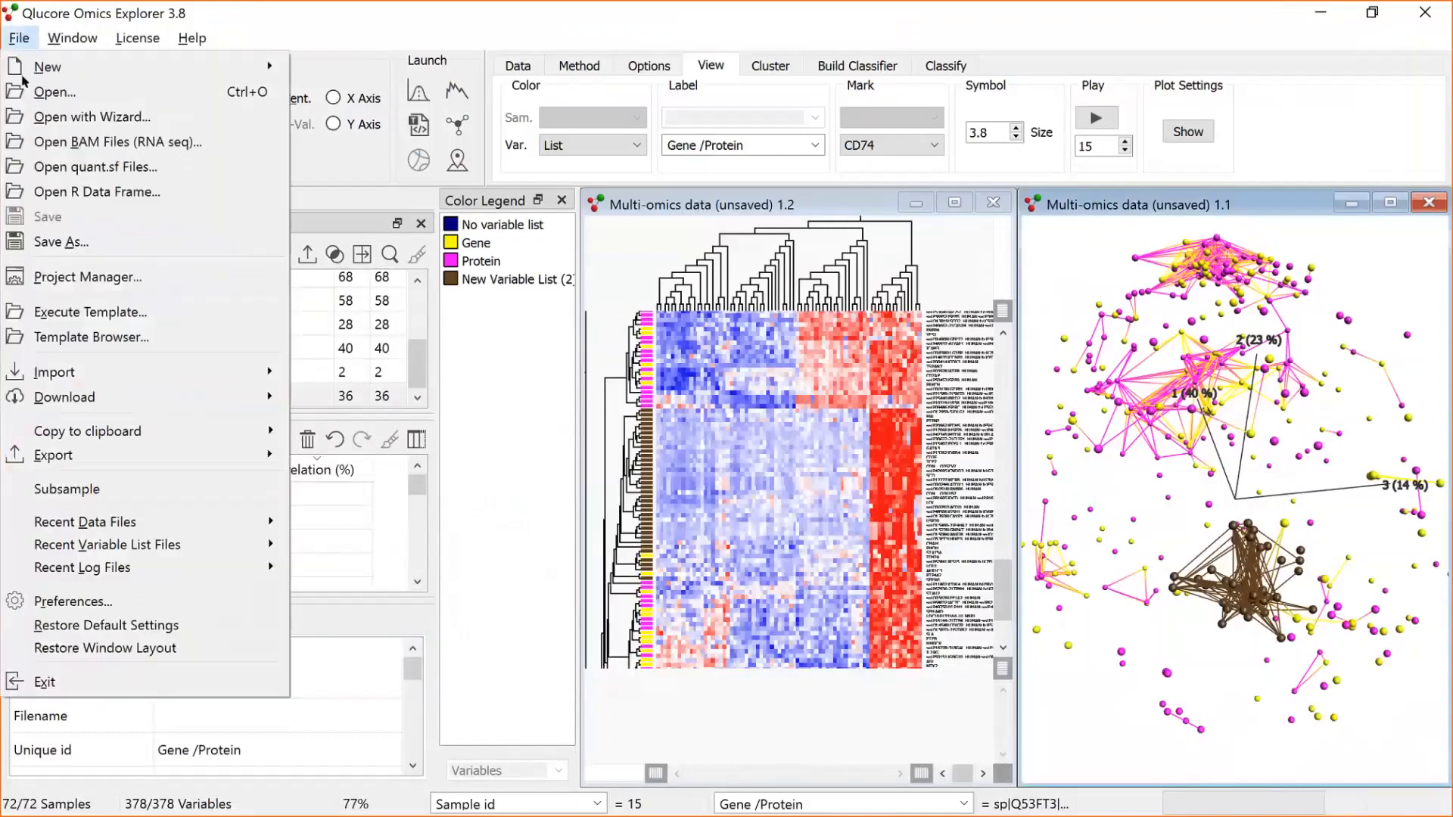
mouse_move(144, 457)
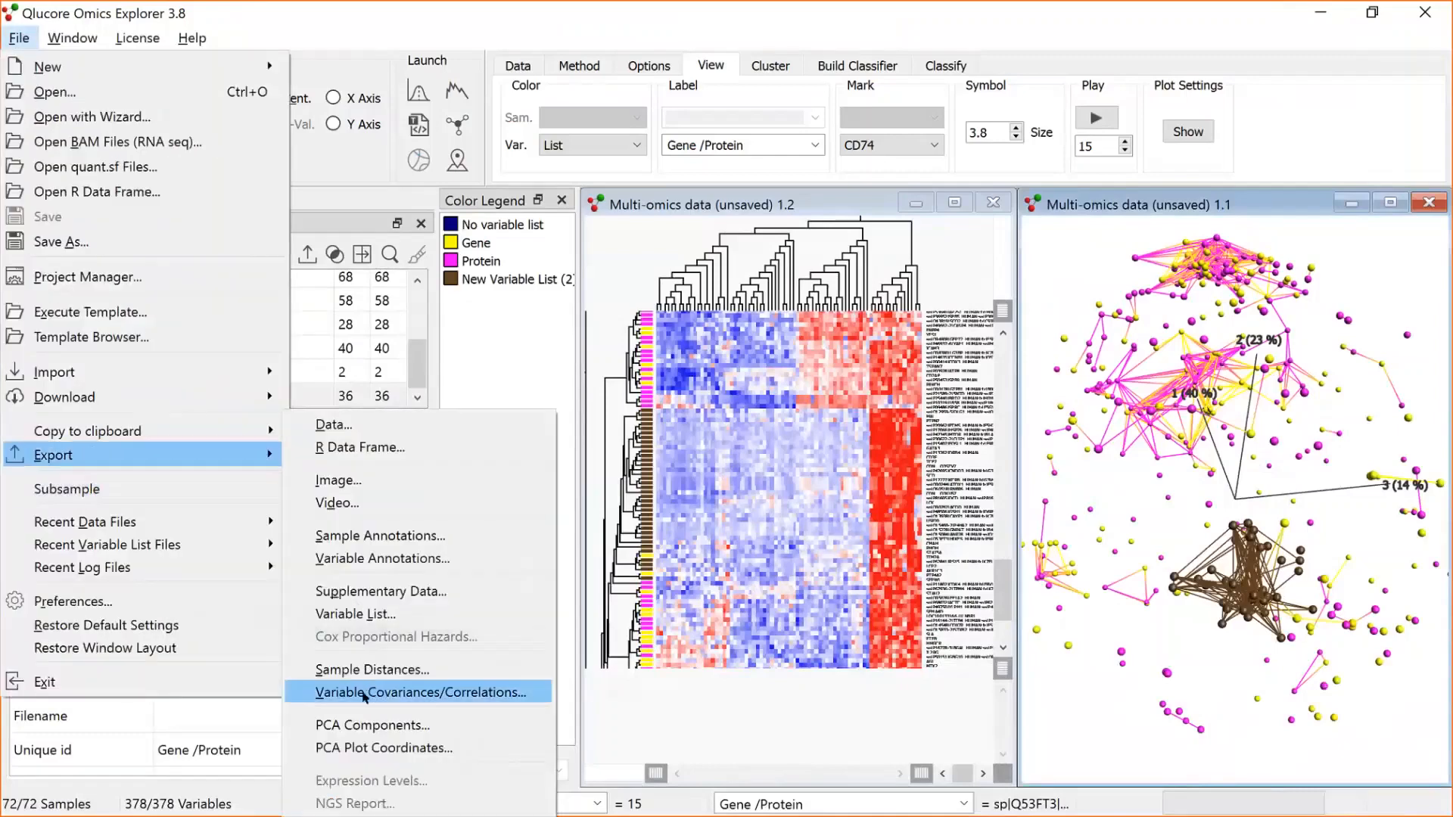
click(419, 694)
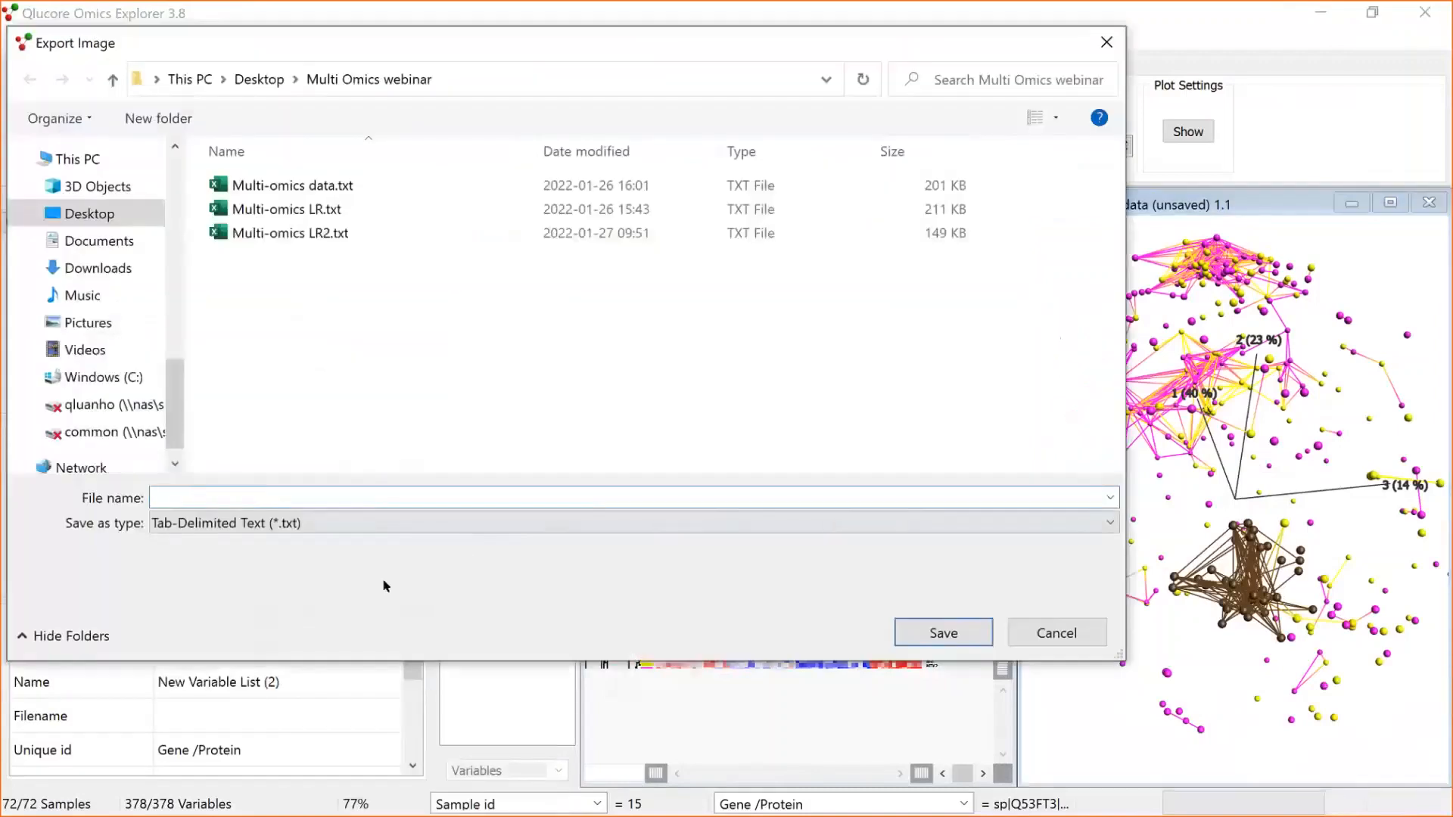
text(corr)
click(263, 82)
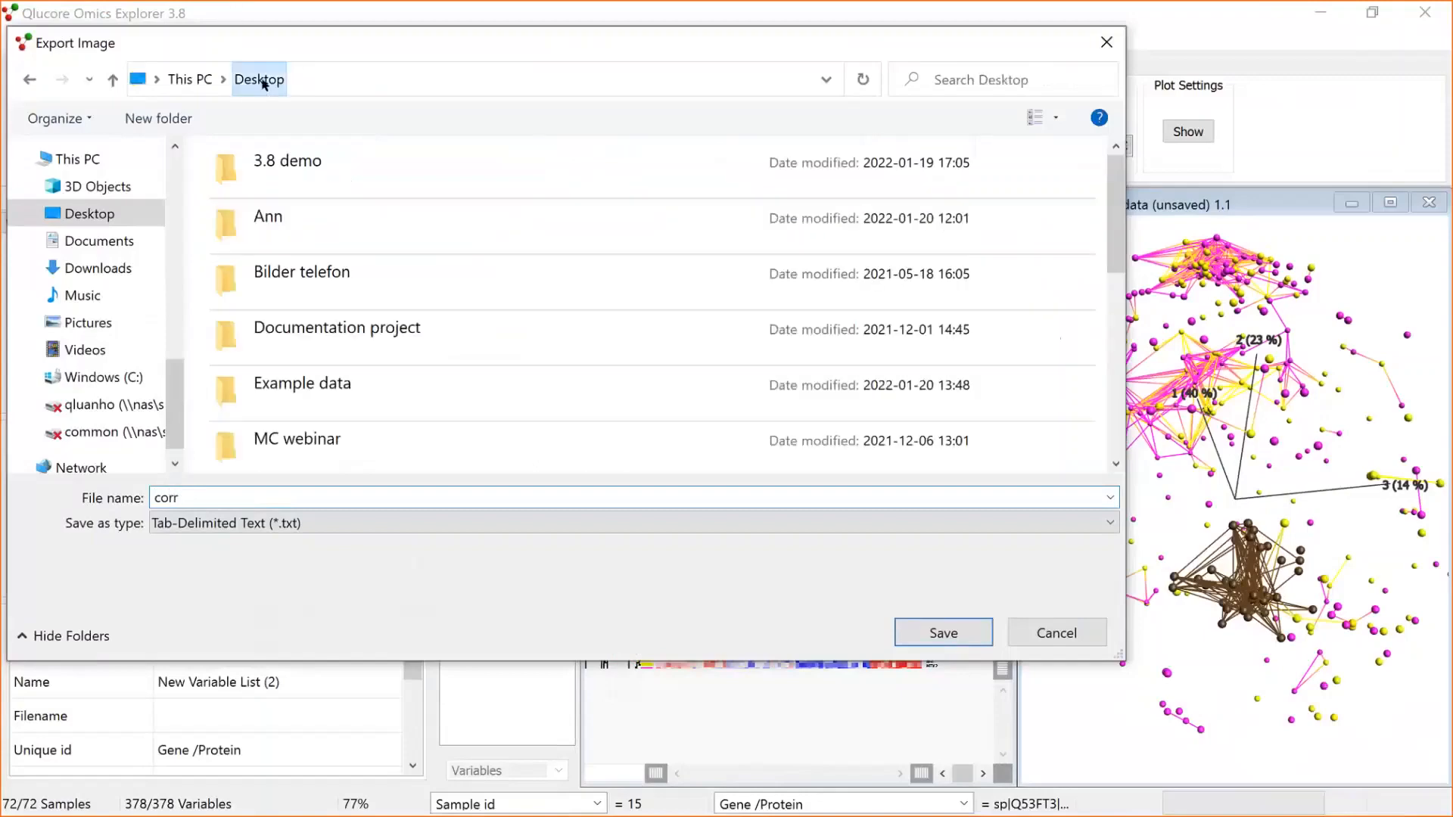
click(941, 633)
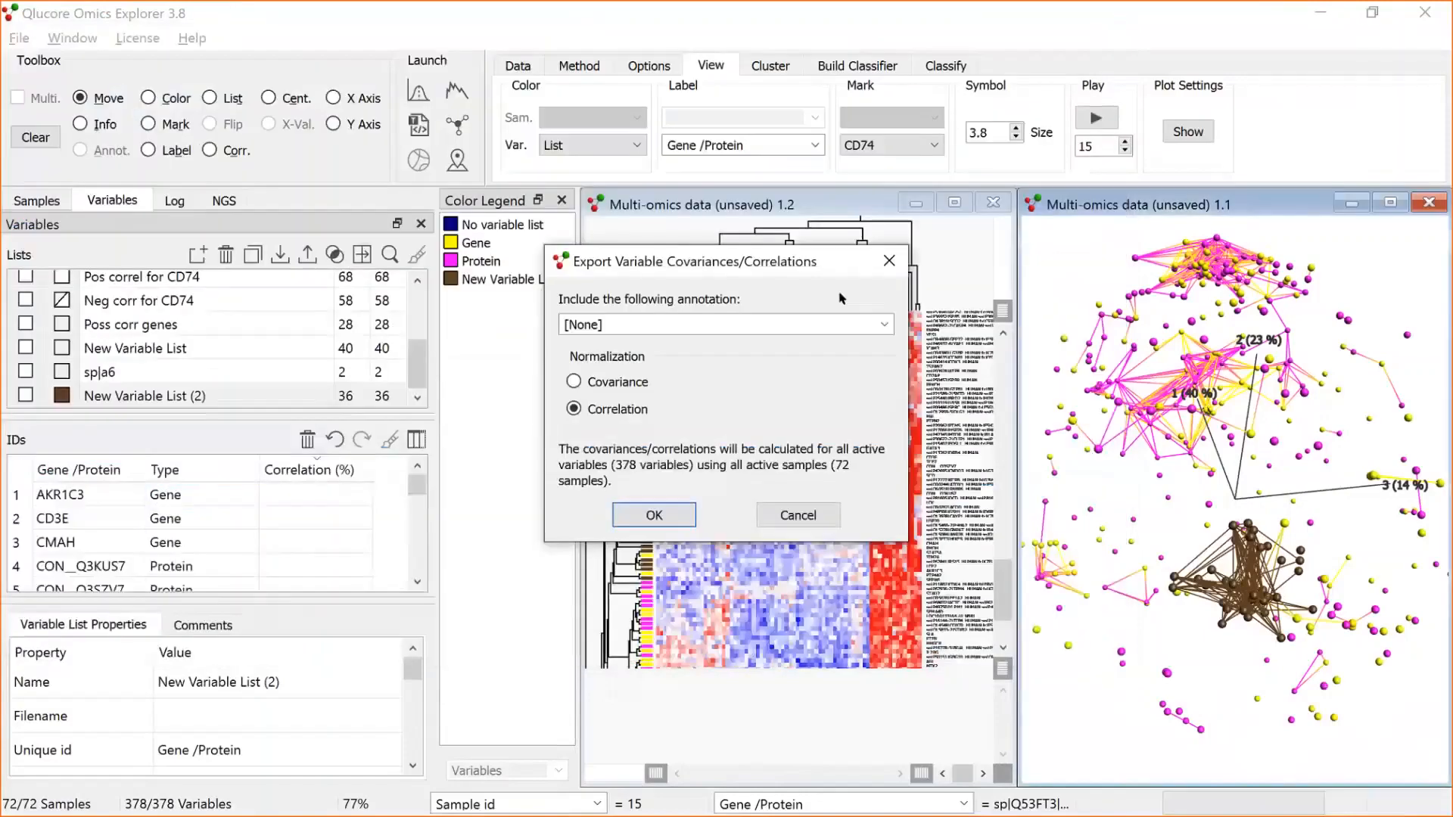
Include the Gene /Protein annotation in the export with Correlation as the normalization, and complete the export.
click(883, 324)
click(681, 359)
click(654, 515)
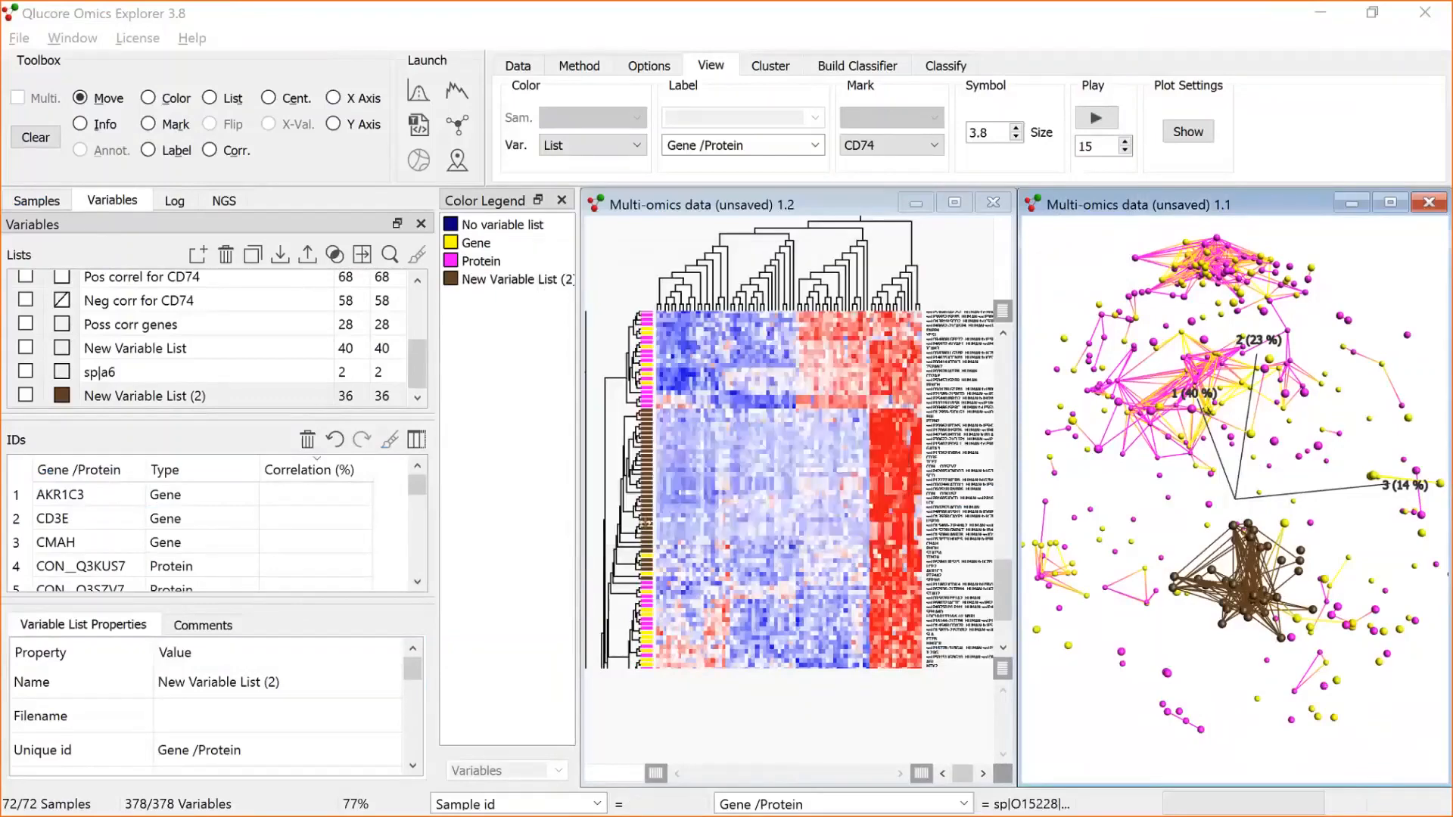
Open the exported corr.txt in Excel and examine the correlation matrix from its first gene rows to its last protein rows.
key(super+d)
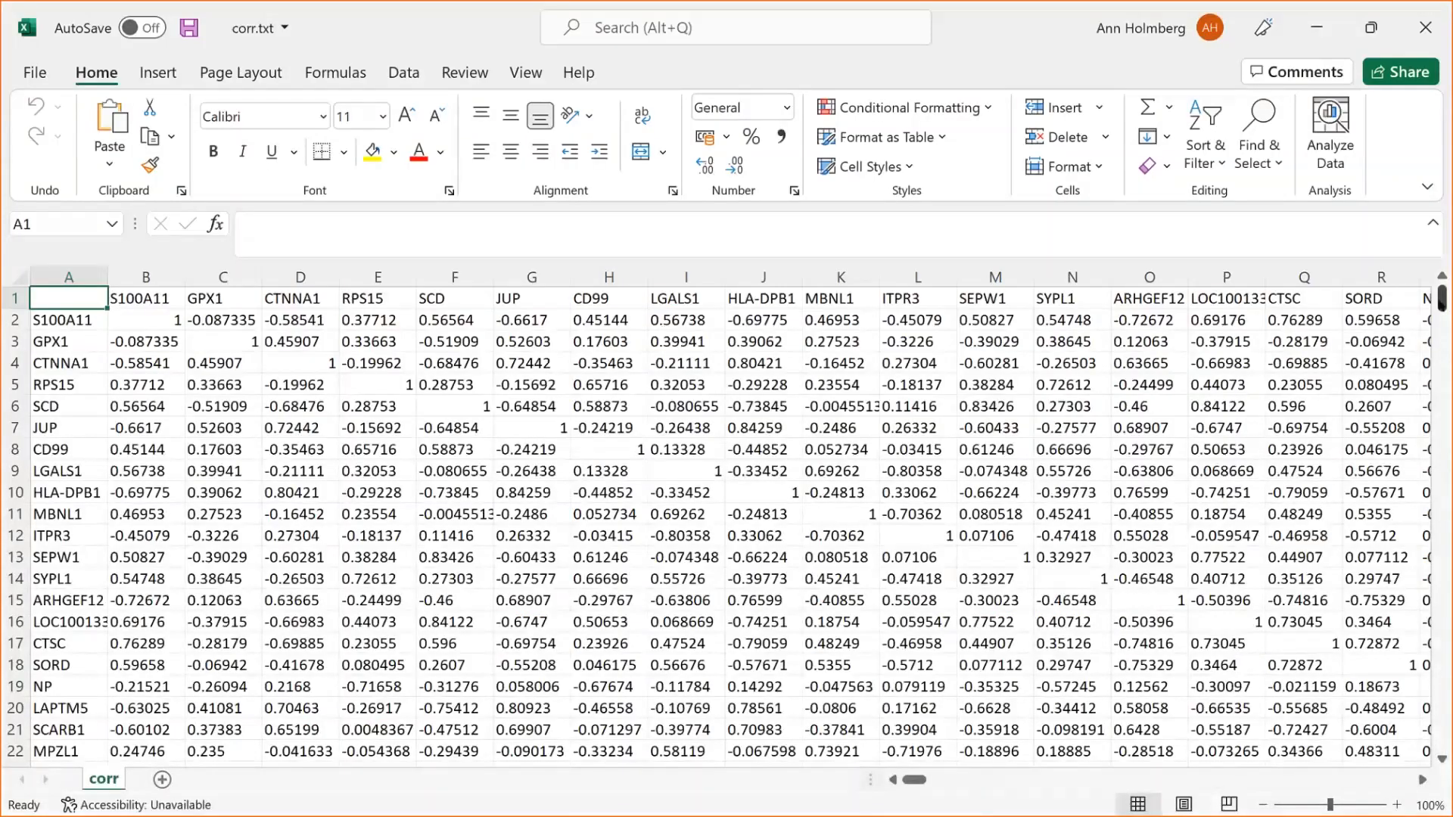
scroll(1444, 345, down, 16)
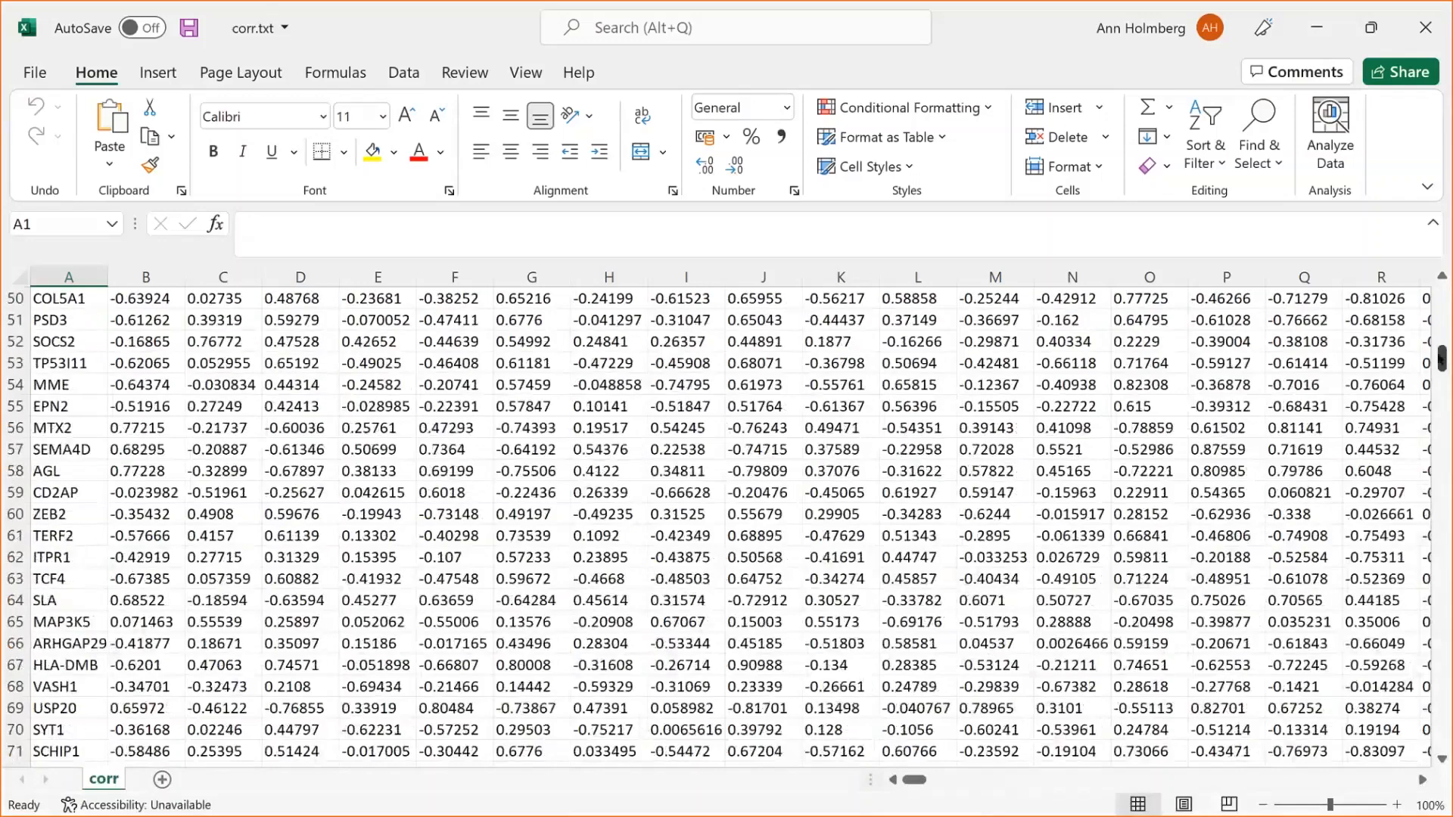
scroll(1442, 361, down, 1)
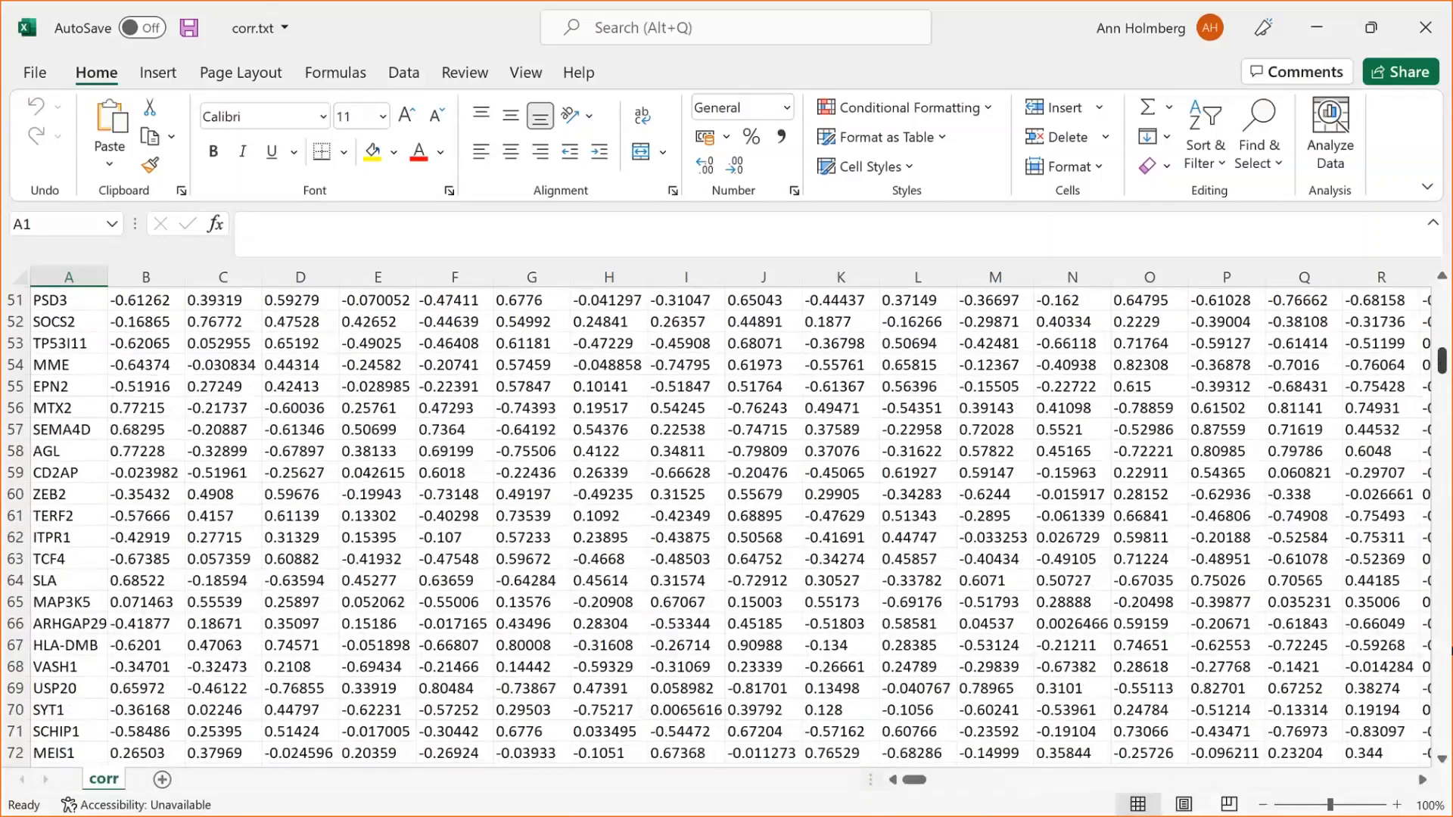
drag(1442, 360, 1442, 297)
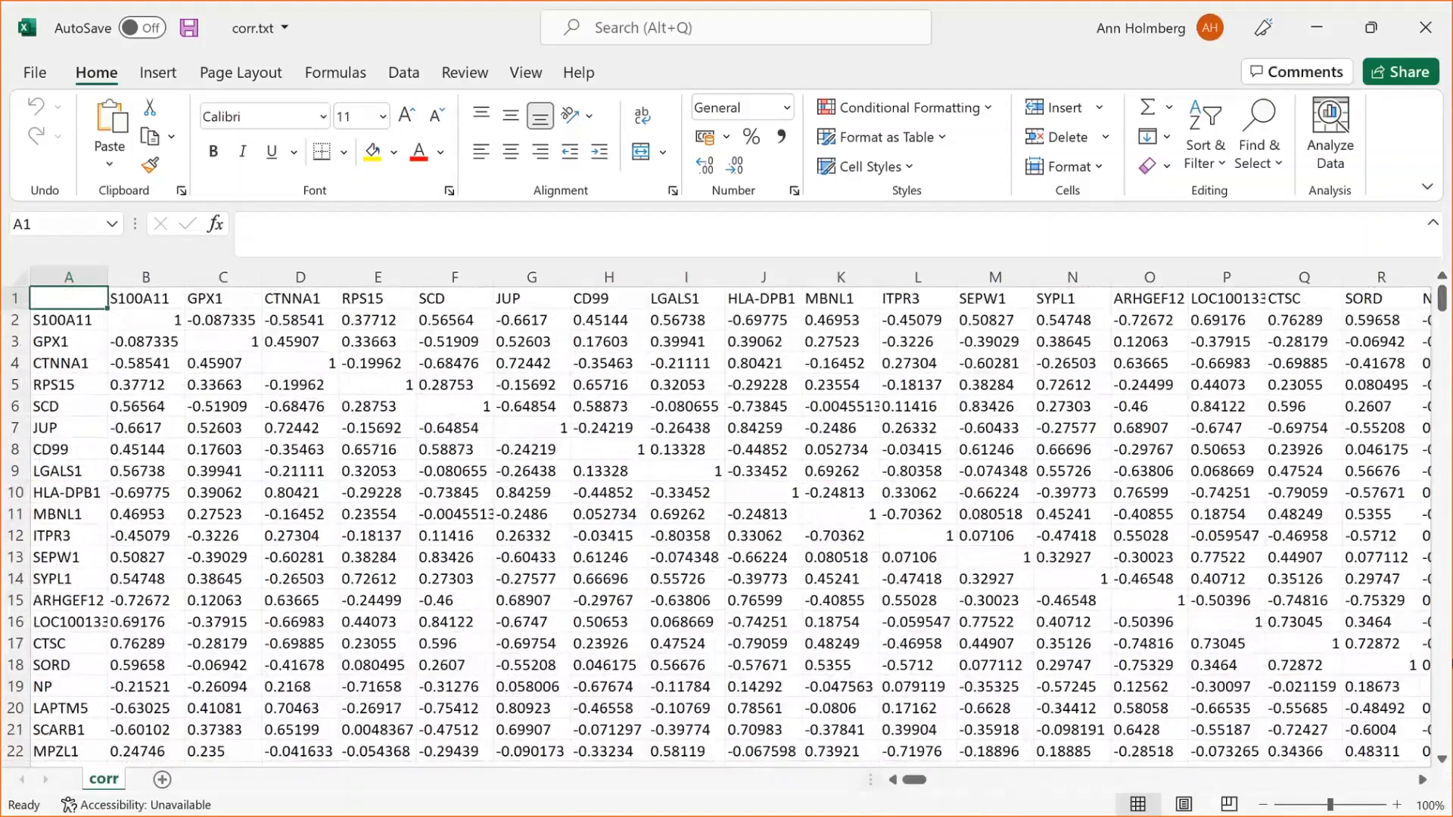
click(1440, 730)
drag(1440, 734, 1440, 734)
click(1444, 738)
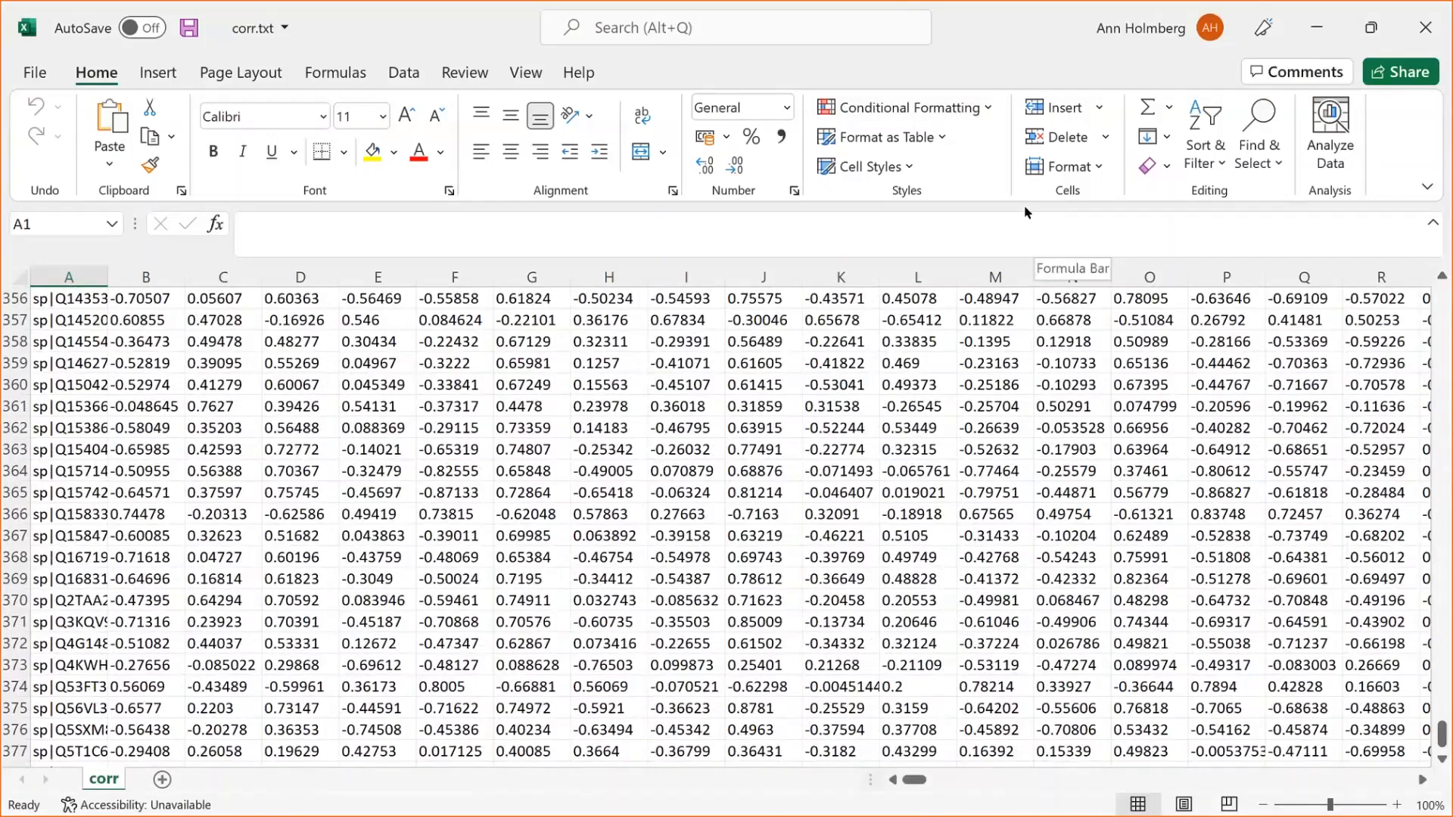
key(alt+Tab)
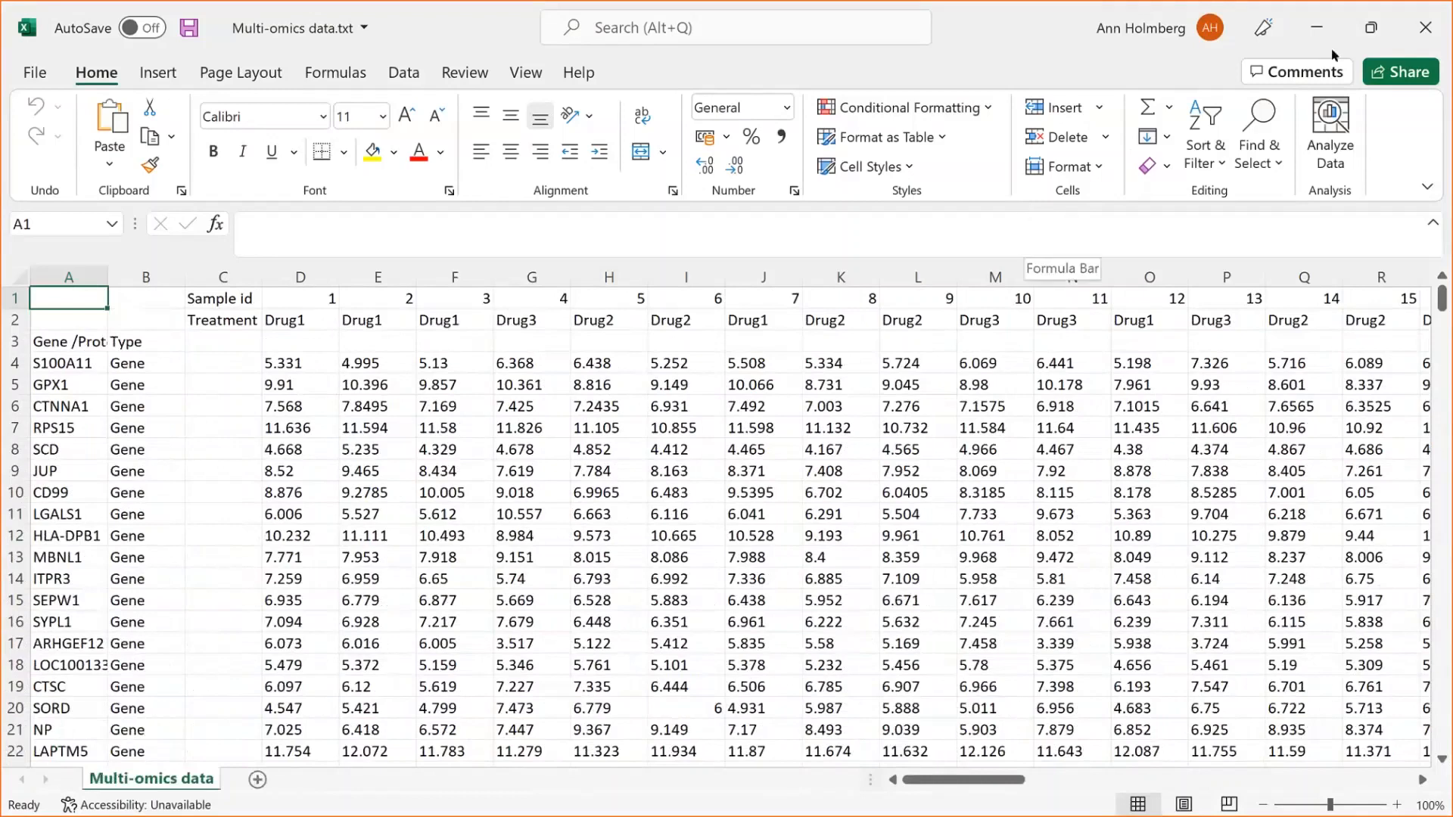
Close the Multi-omics data and corr text files in Excel, and advance the PowerPoint slide show to the Linear regression slide.
click(1426, 33)
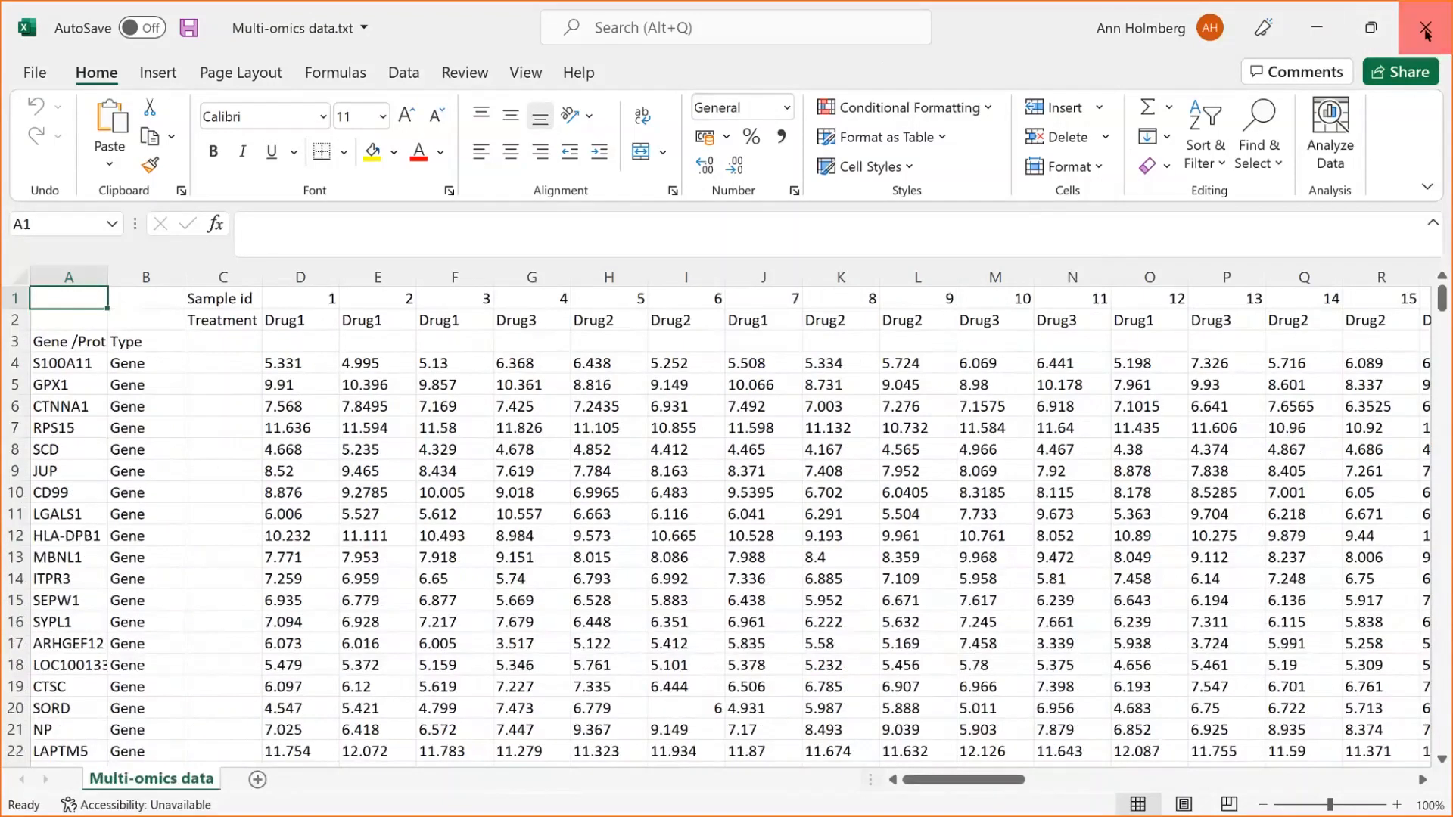
click(1426, 33)
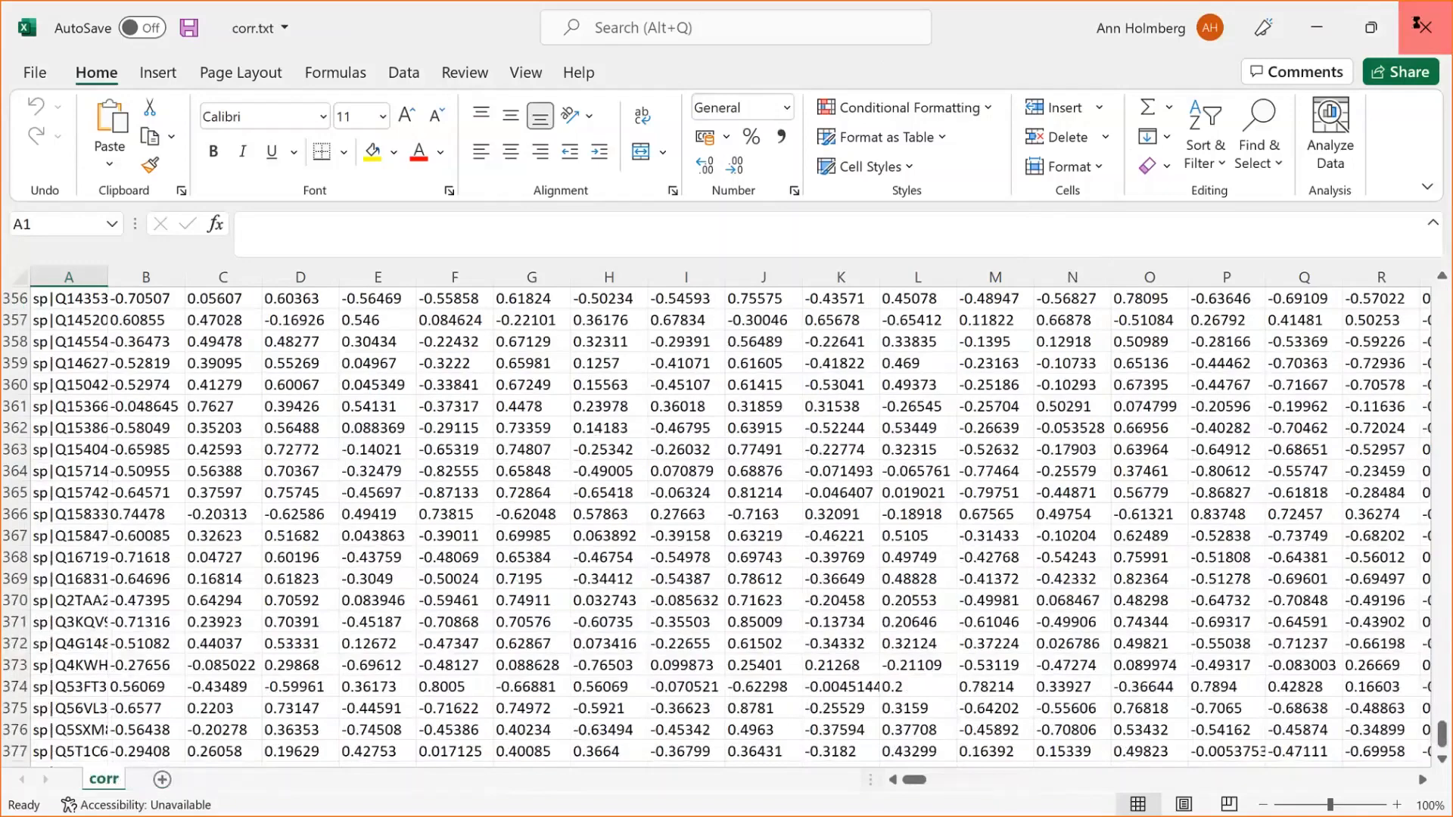
key(alt+Tab)
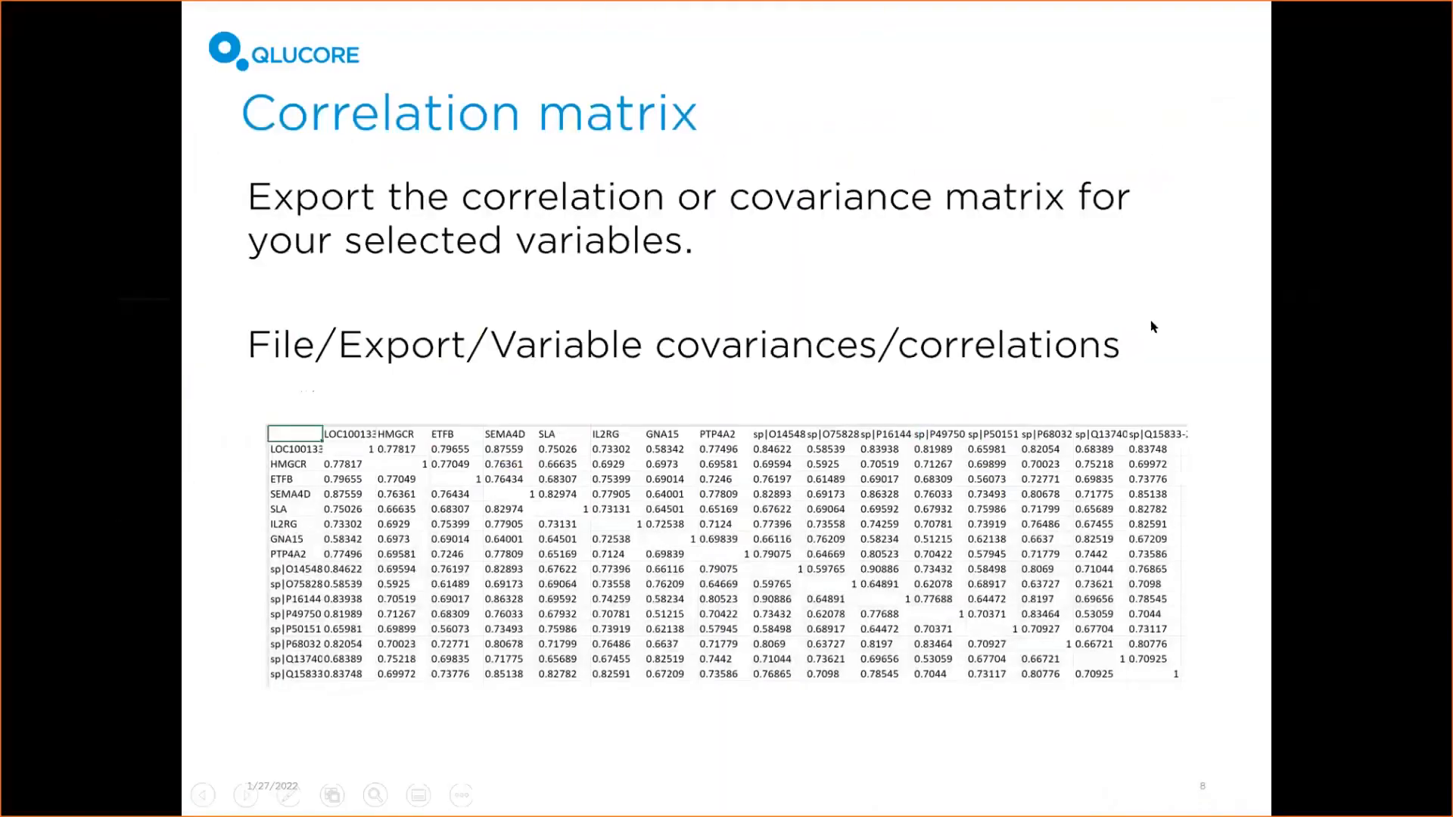
key(Right)
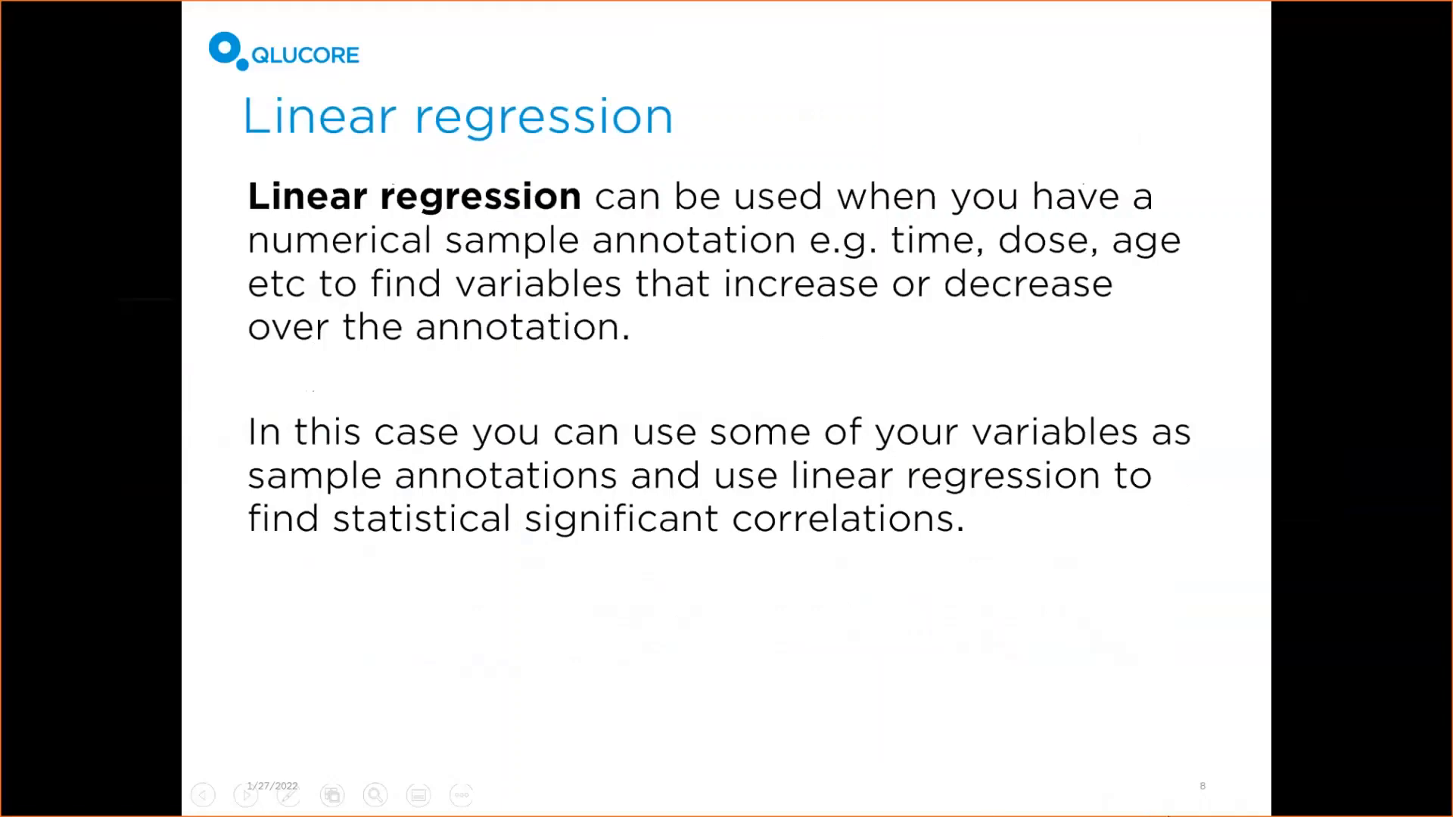
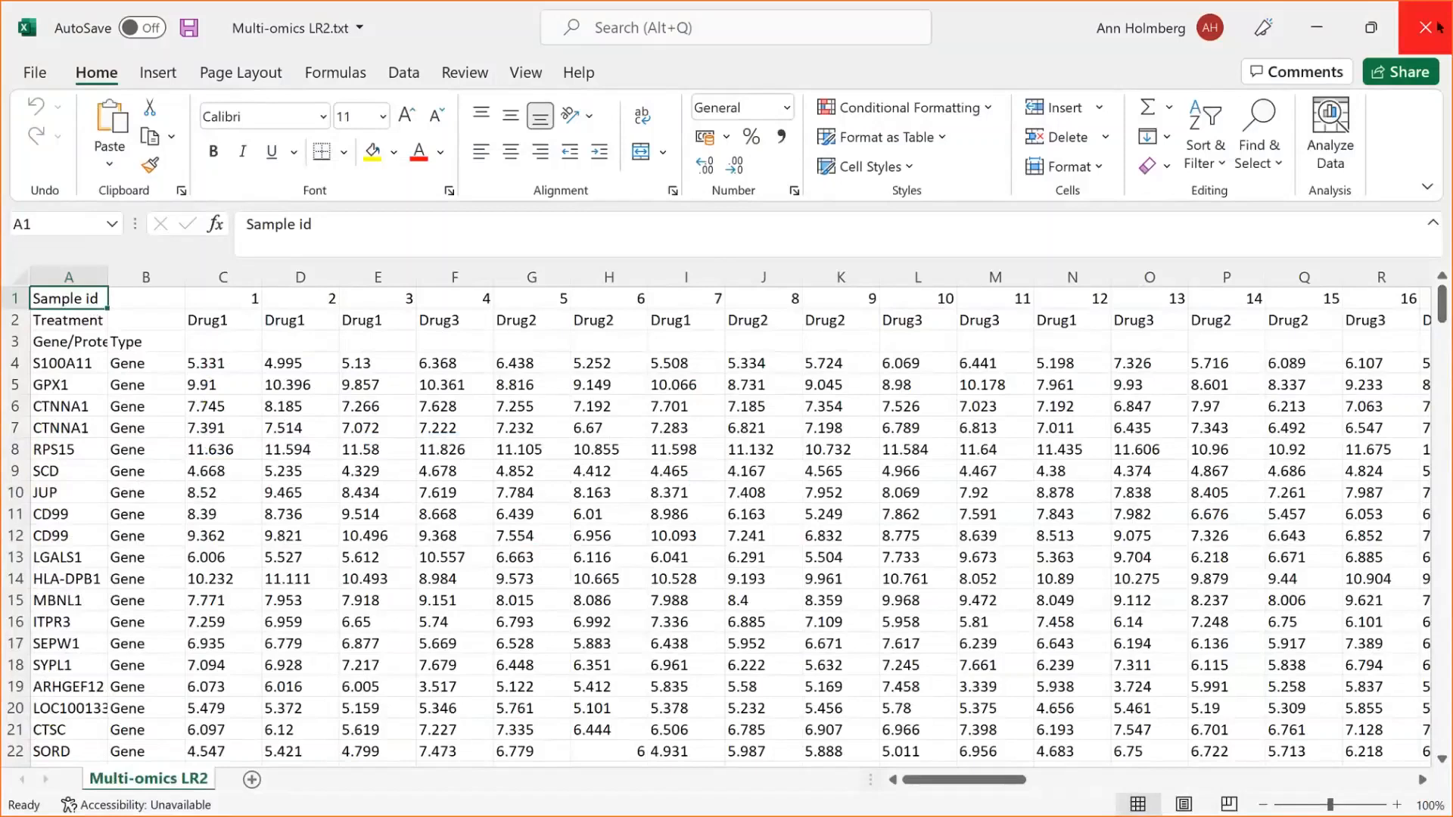
Close Multi-omics LR2.txt in Excel and open that file from the Multi Omics webinar folder with Qlucore's data import wizard.
click(1440, 42)
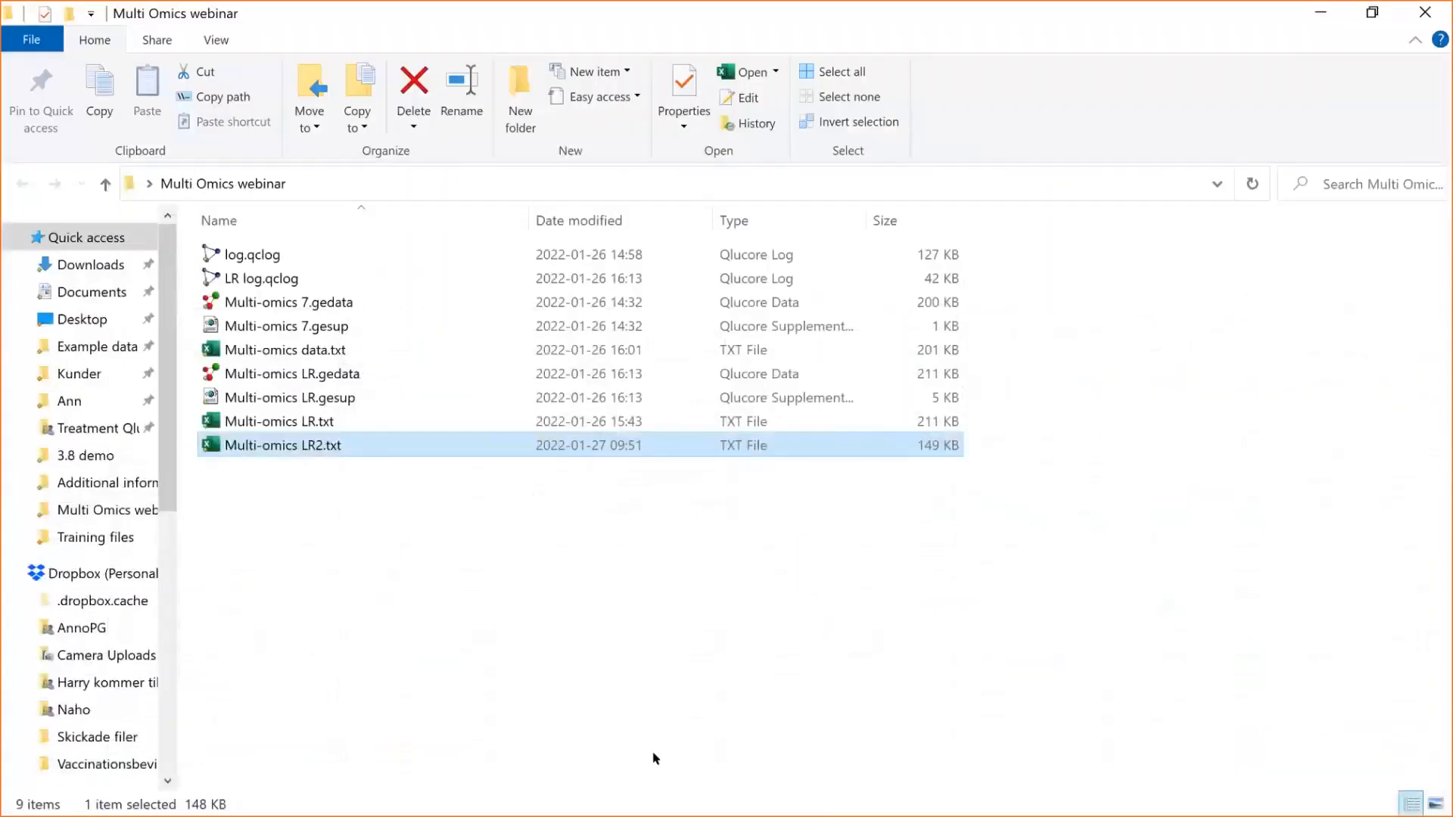
key(alt+Tab)
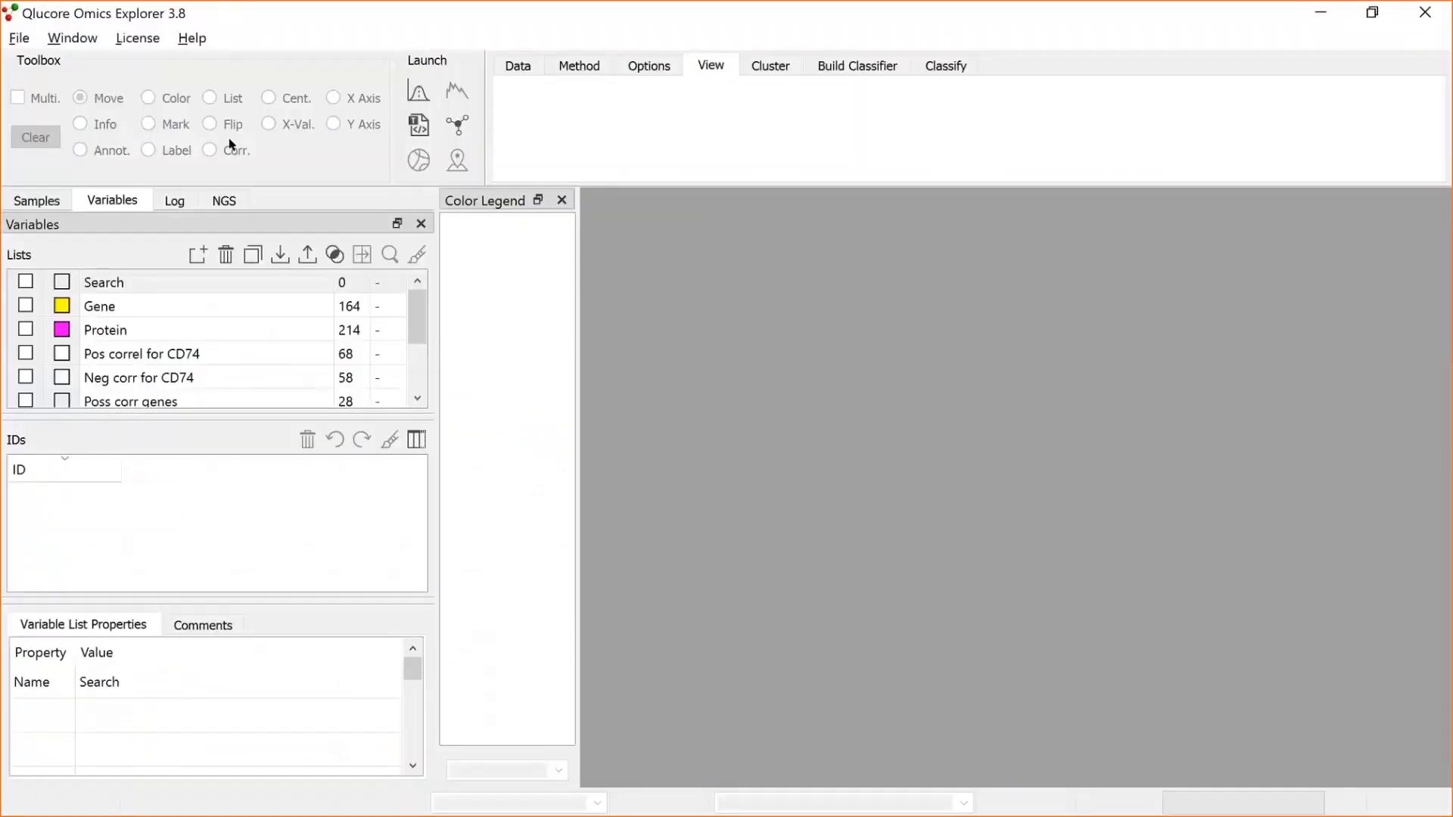
click(19, 38)
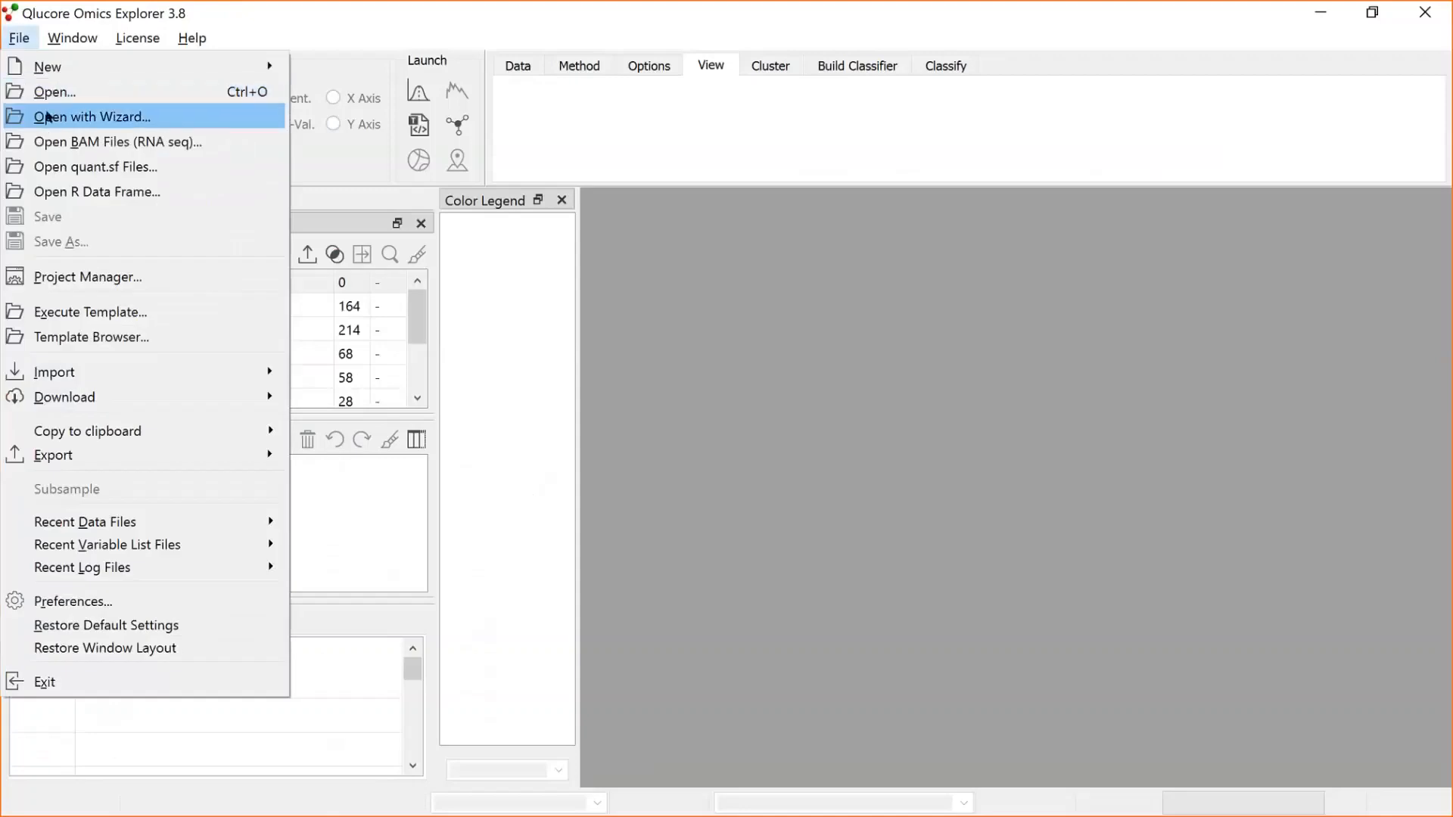
click(48, 117)
scroll(1098, 239, down, 5)
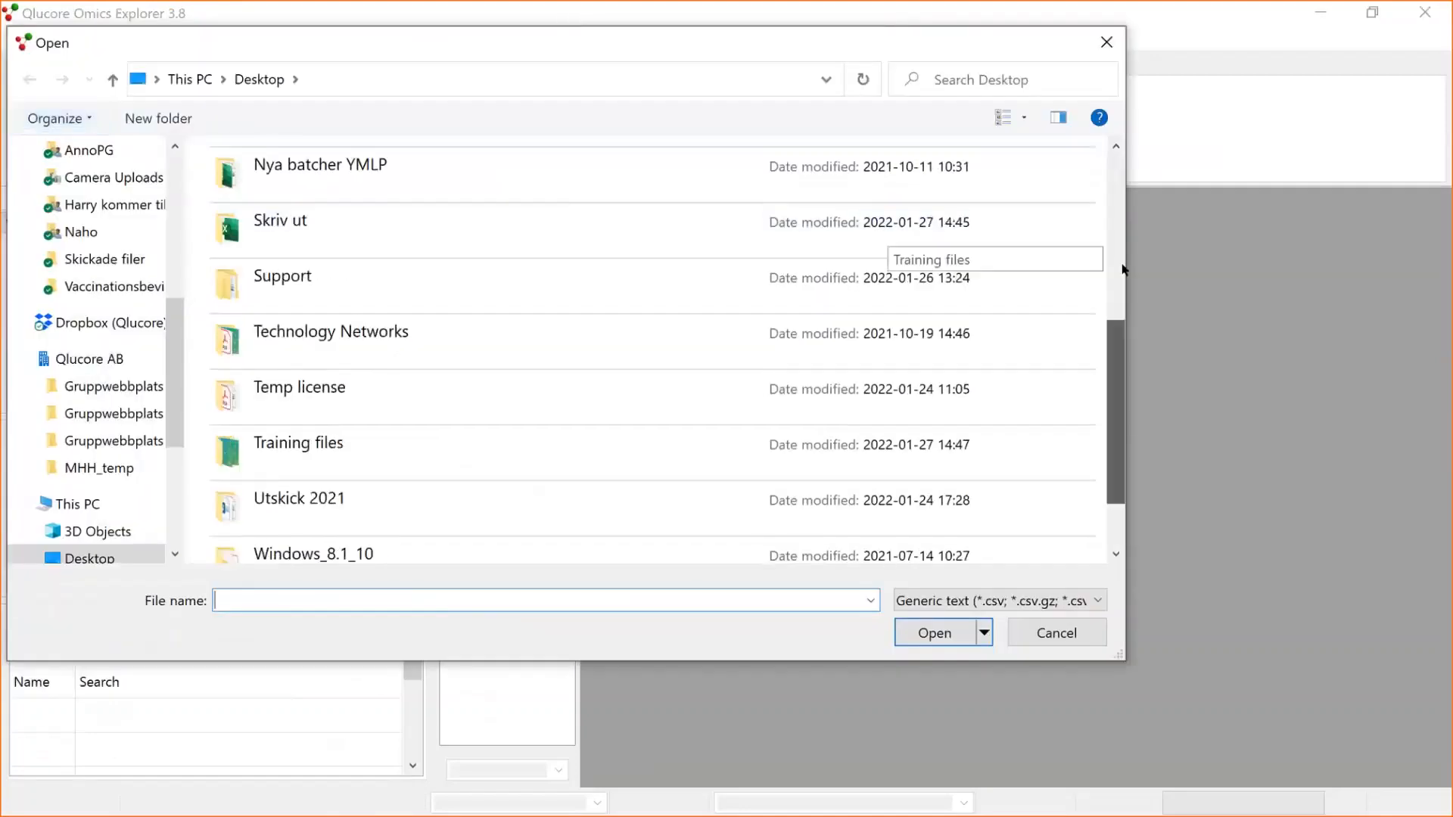
scroll(1099, 393, up, 3)
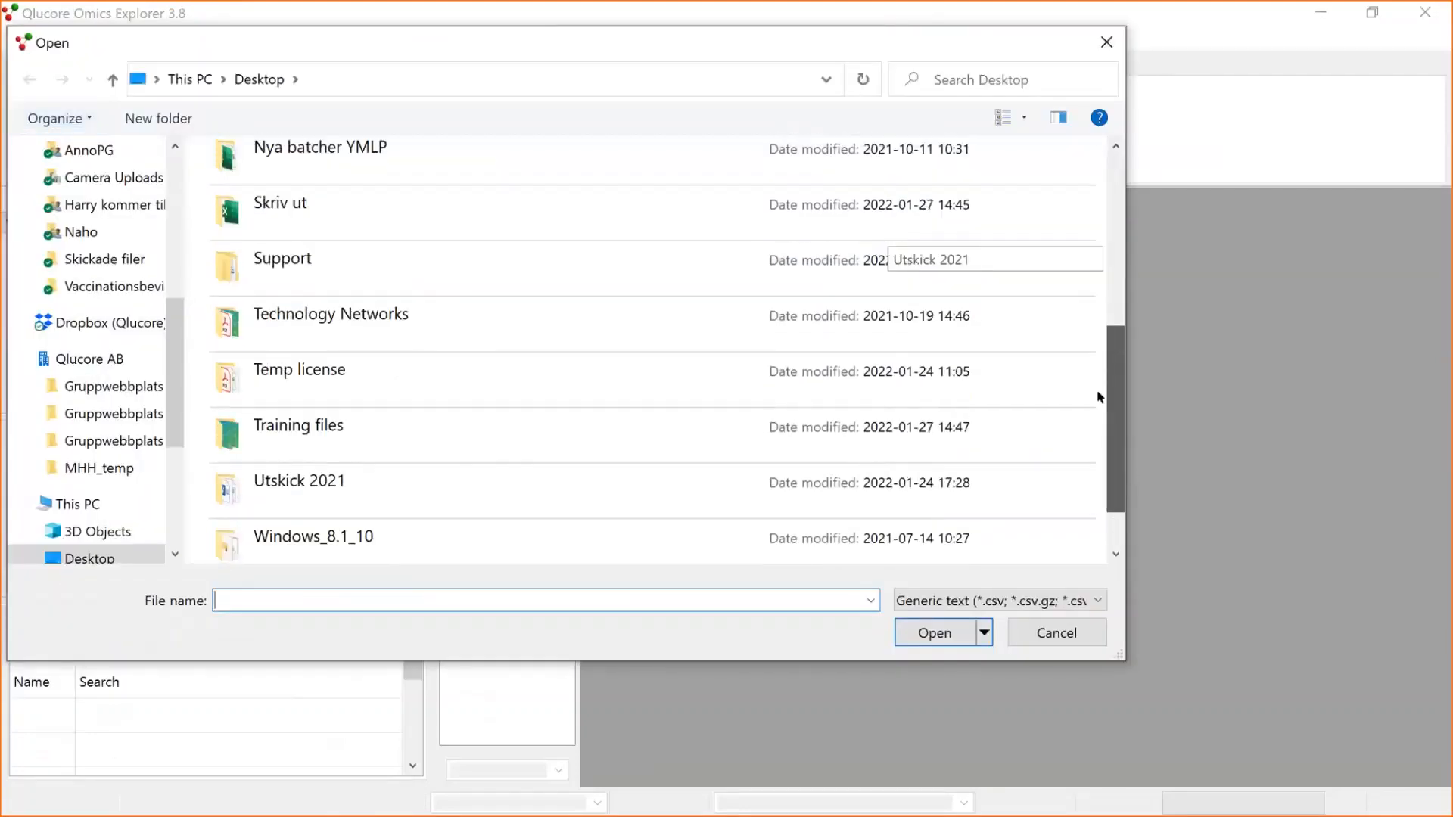
scroll(1087, 341, up, 1)
double_click(422, 298)
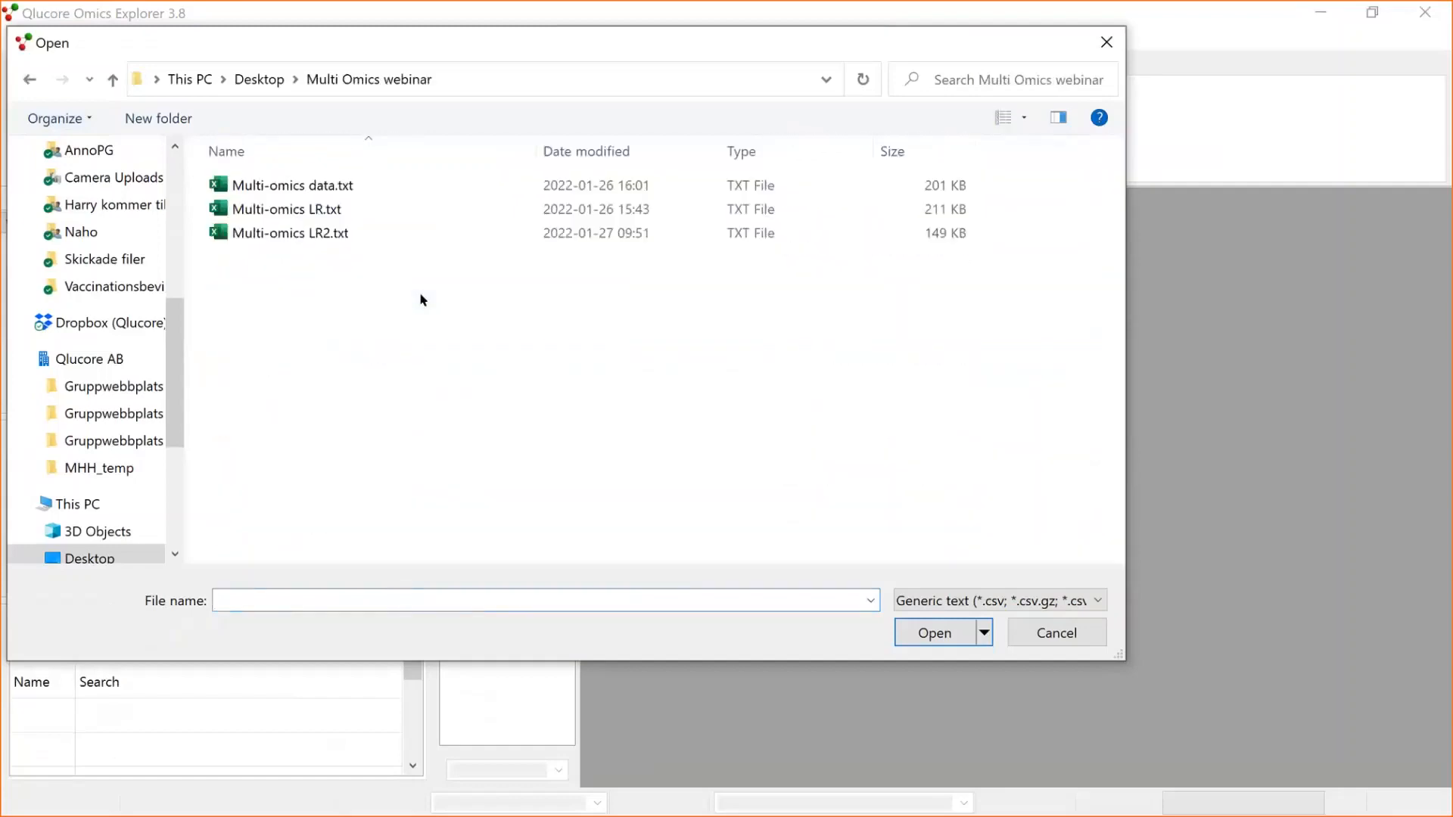
click(316, 230)
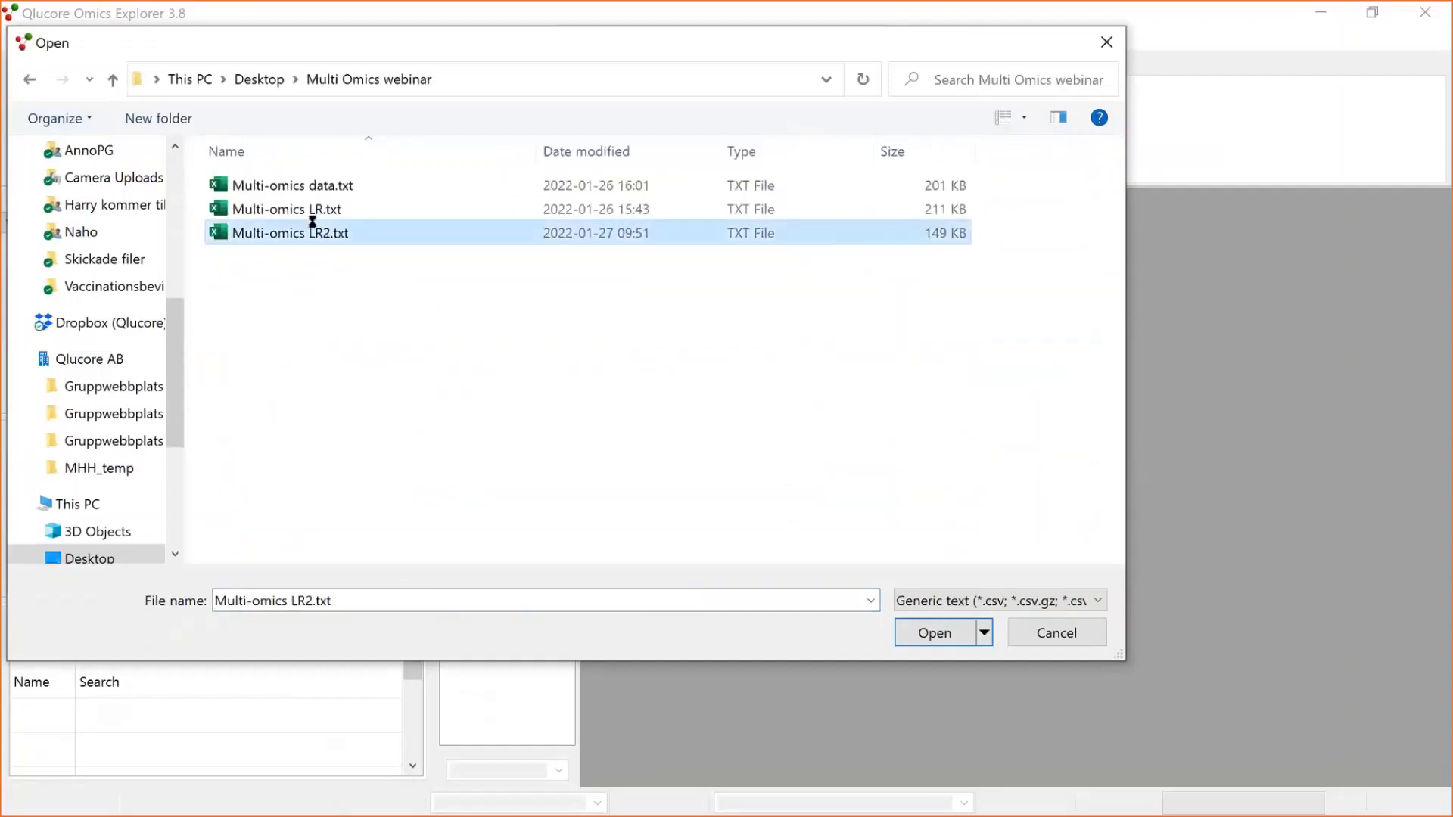
double_click(313, 227)
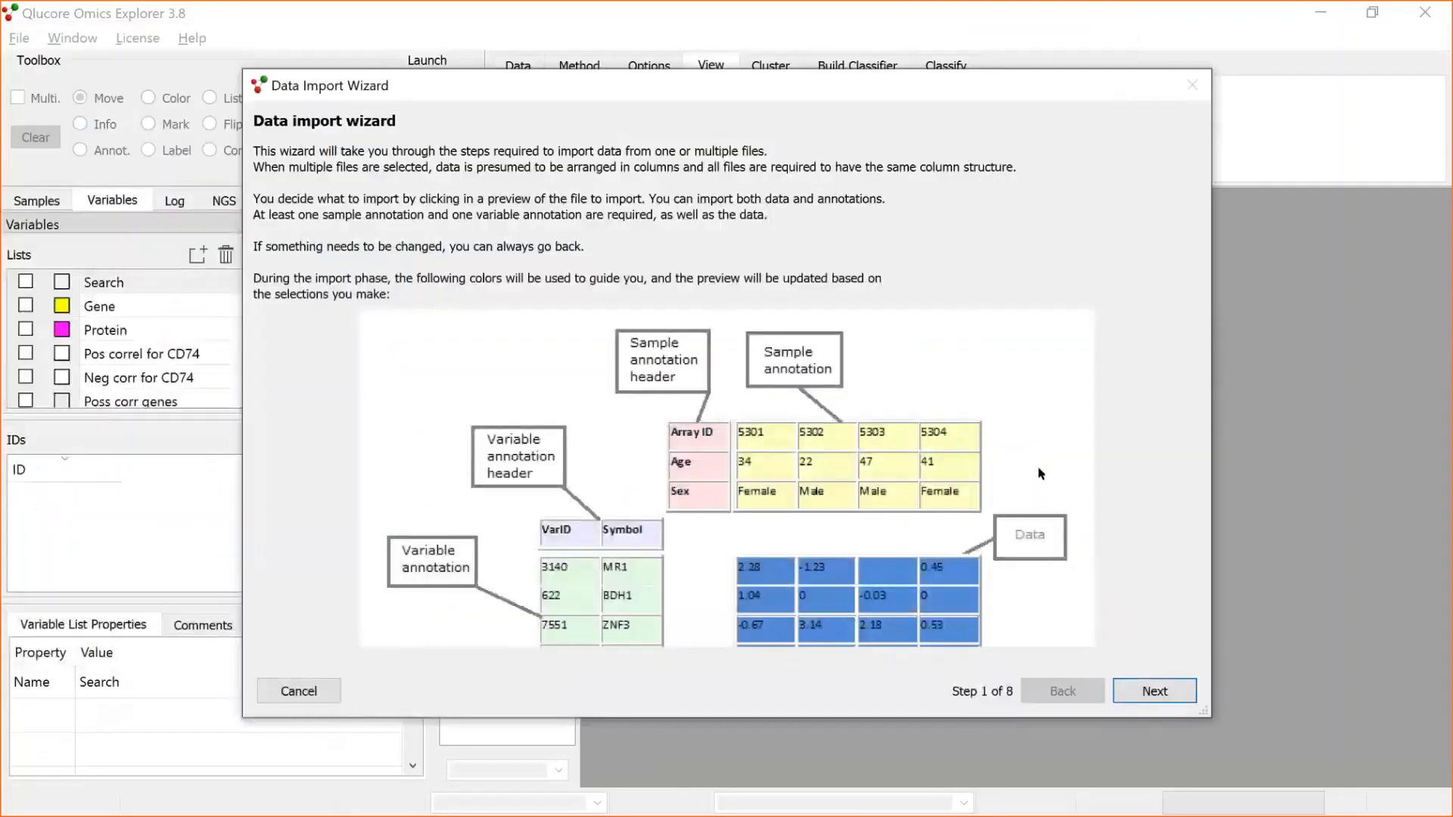
Keep rows treated as variables and set the data matrix's top left cell to the first protein value, row 52, column 3.
click(1154, 691)
click(1154, 691)
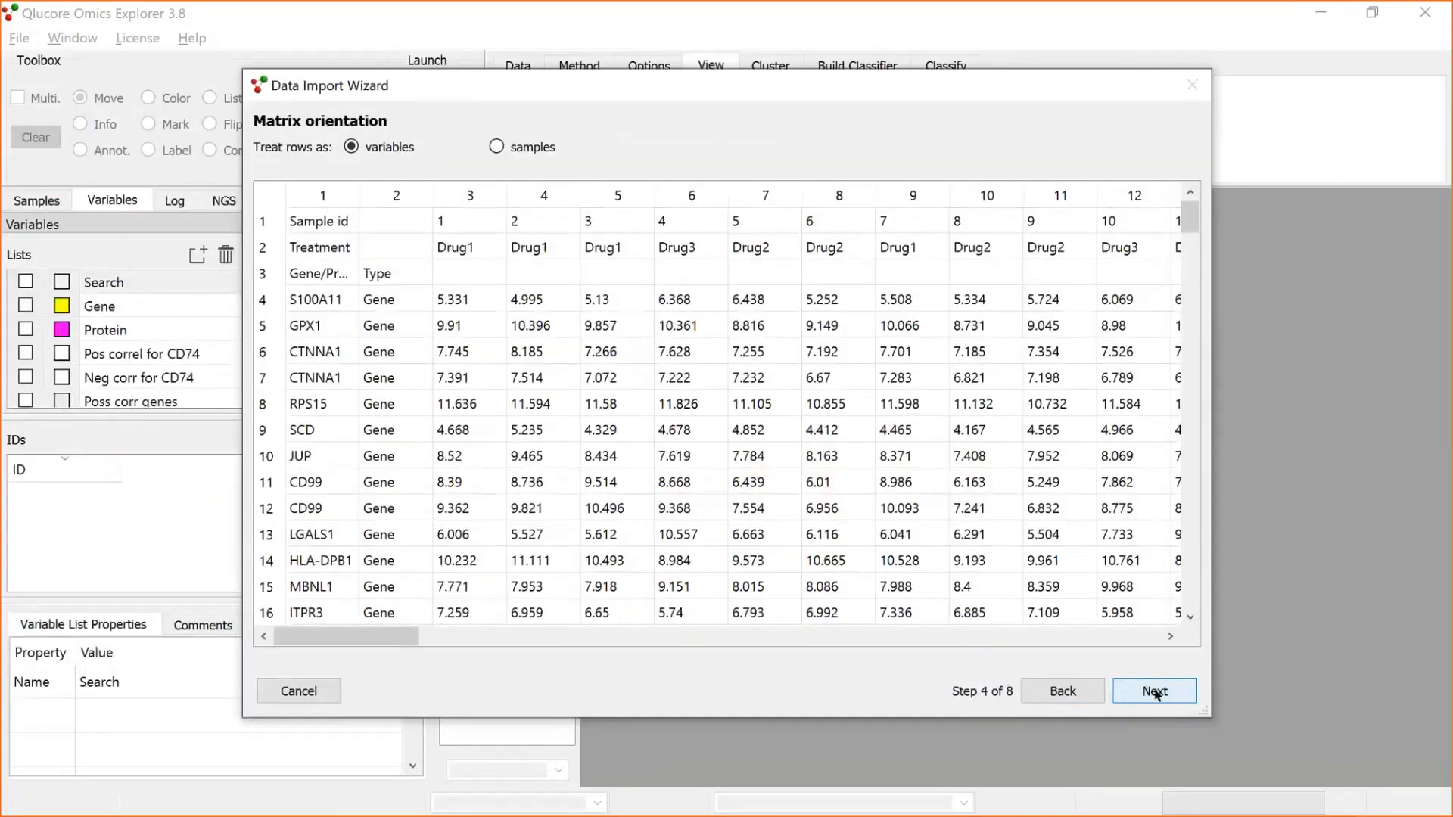
click(1154, 691)
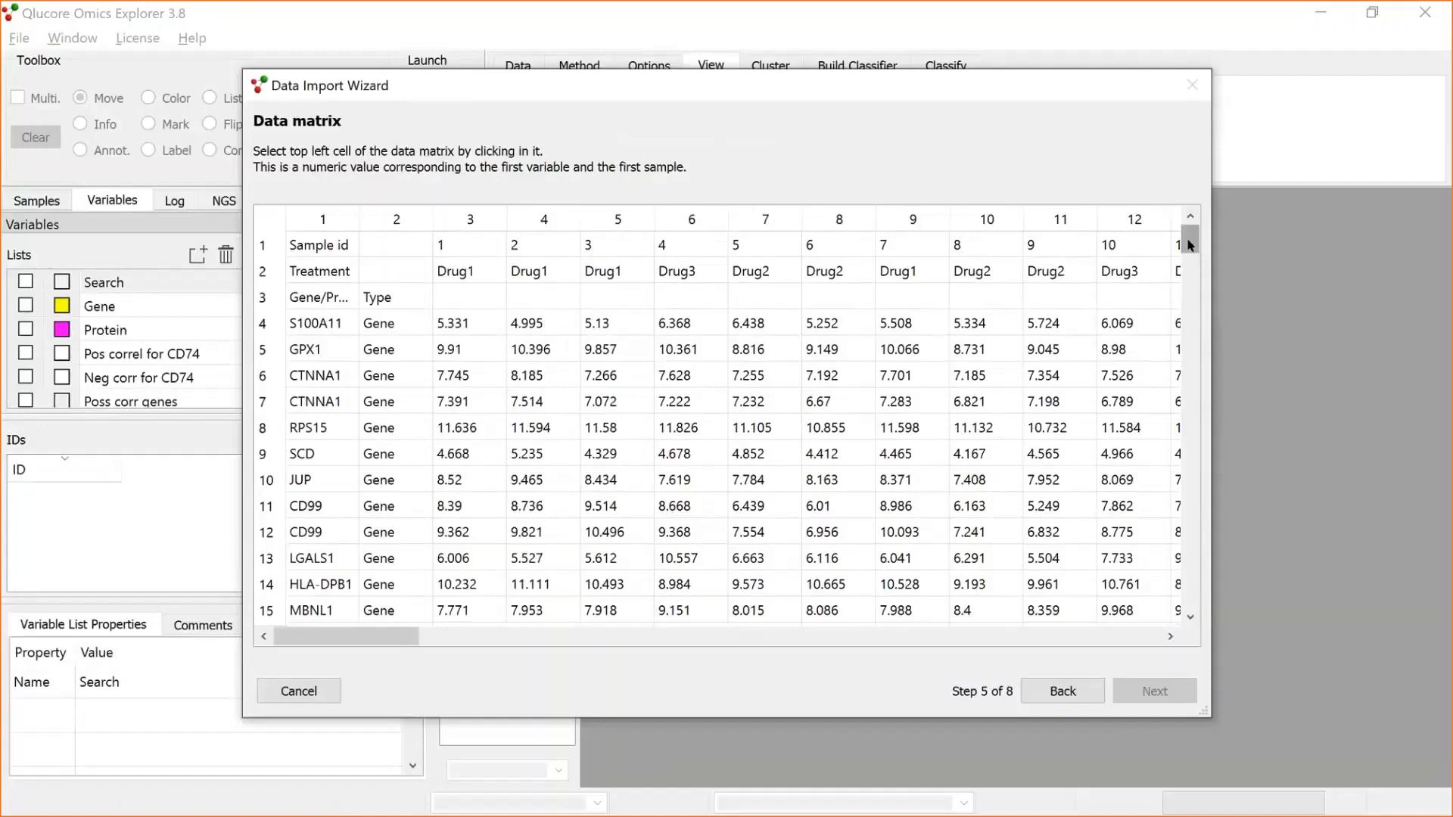
drag(1191, 245, 1204, 328)
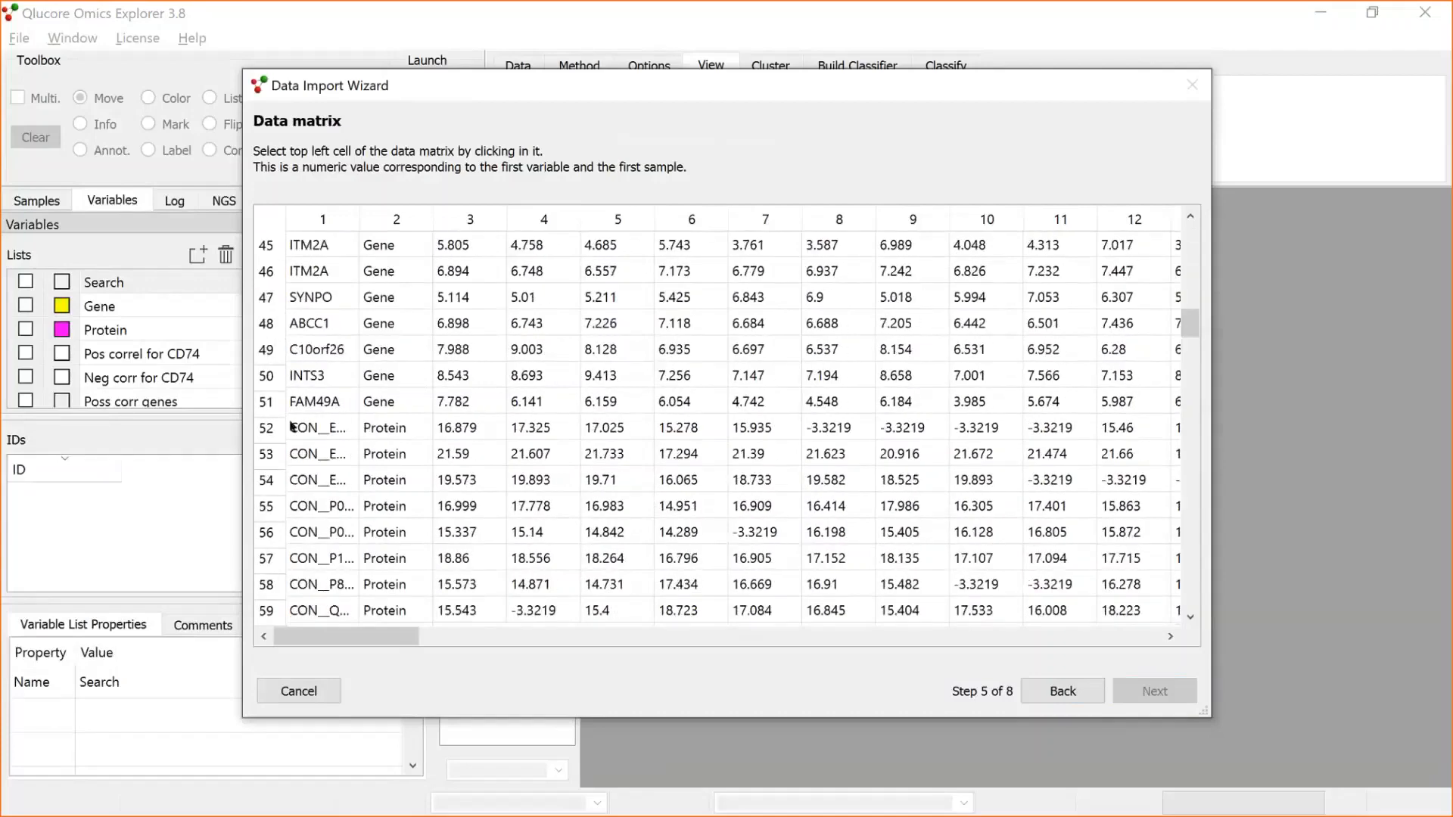
click(473, 429)
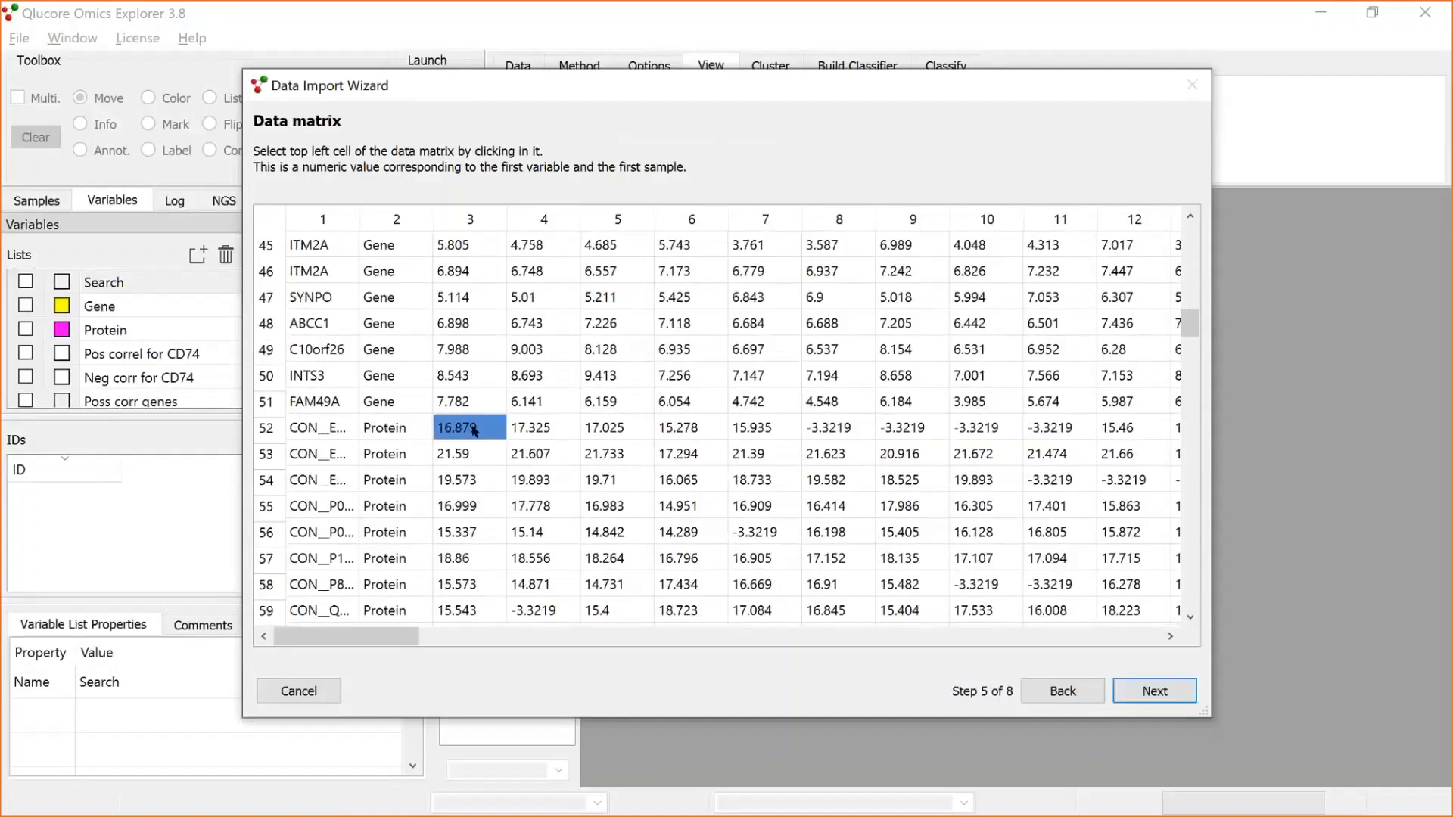
click(1154, 692)
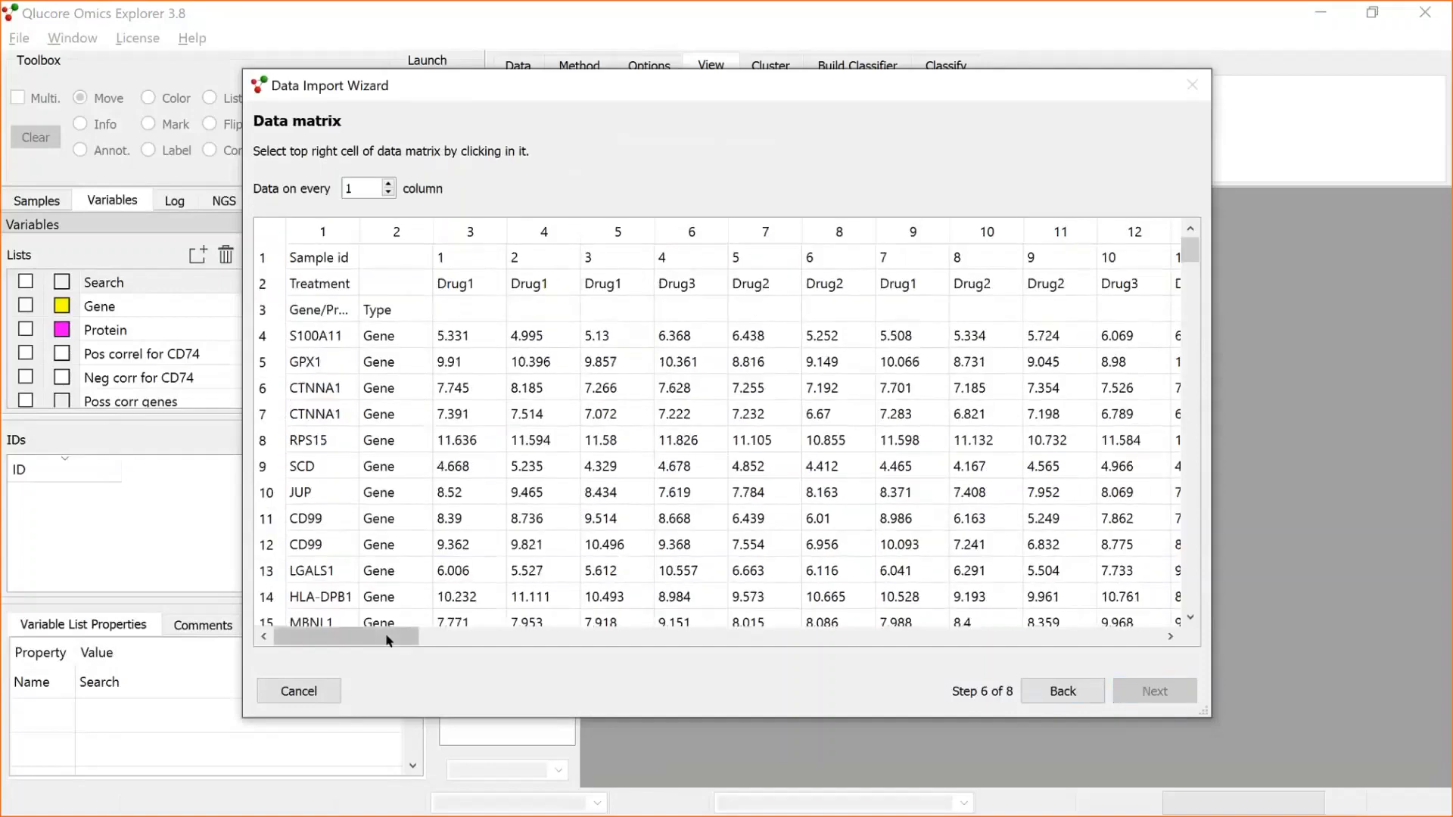
Set the data matrix's top right cell to row 52, column 74, and accept the selected protein data.
drag(394, 635, 1135, 635)
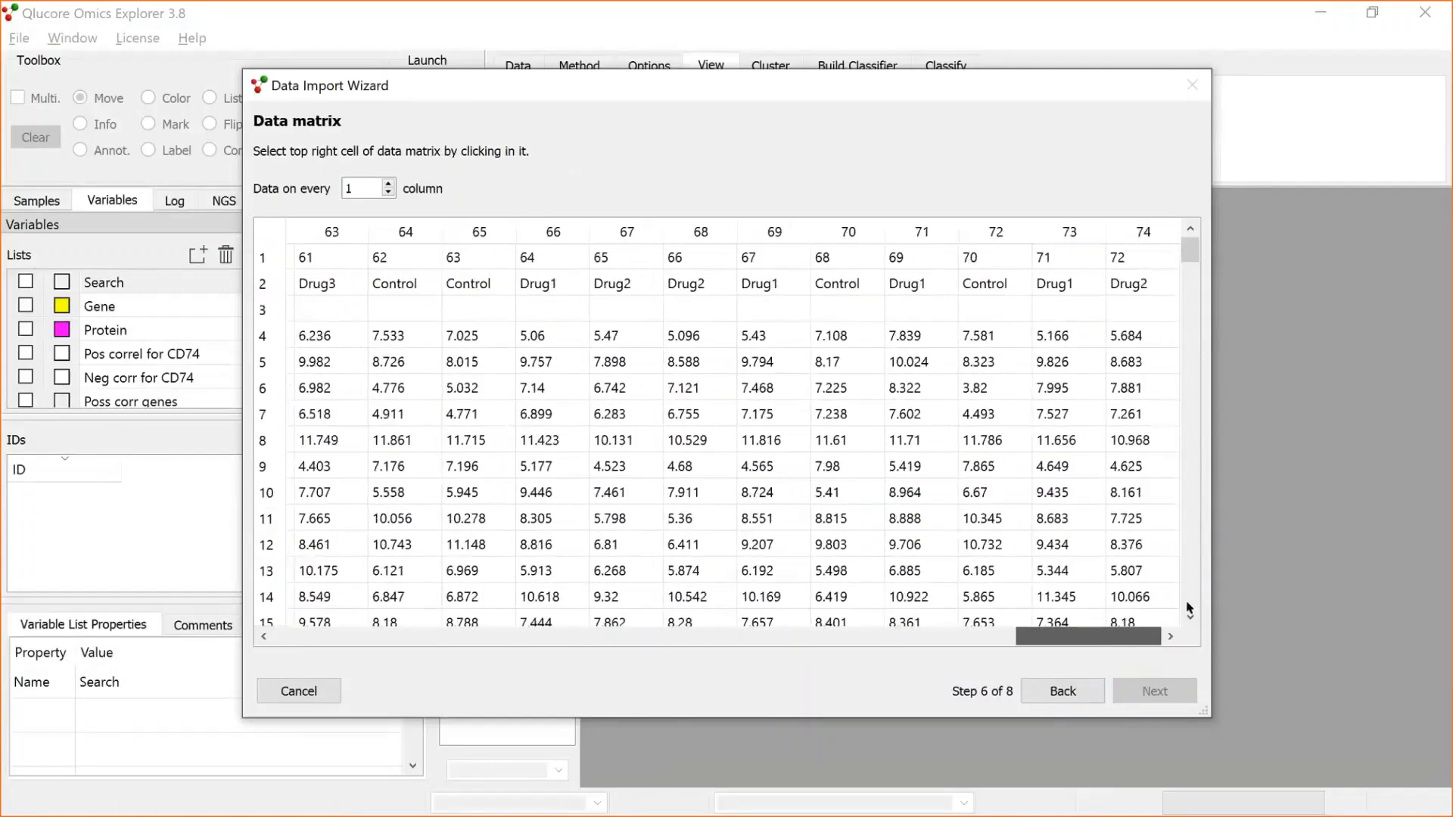
scroll(1189, 588, down, 19)
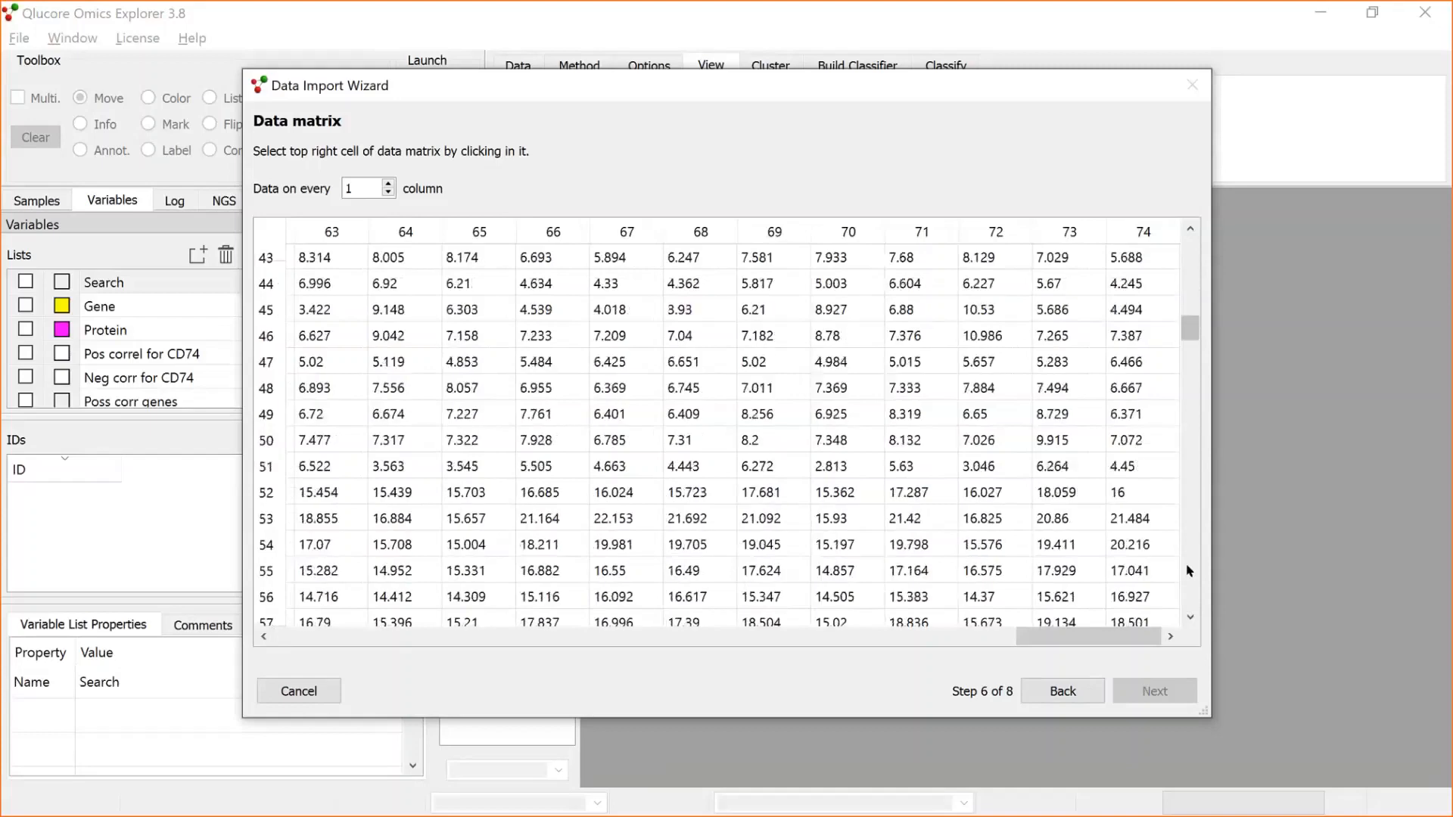
click(1189, 302)
click(1188, 295)
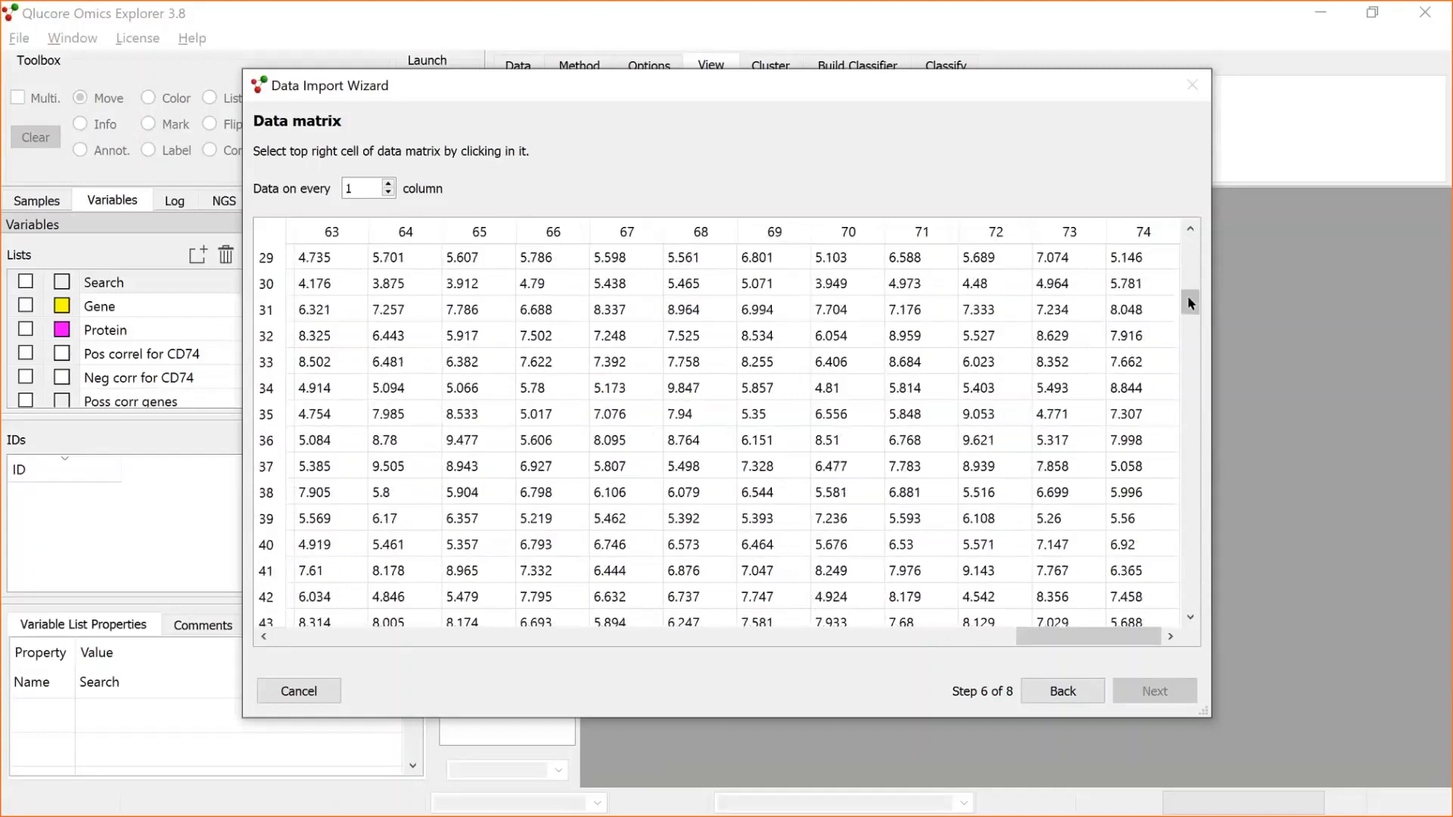
click(1198, 550)
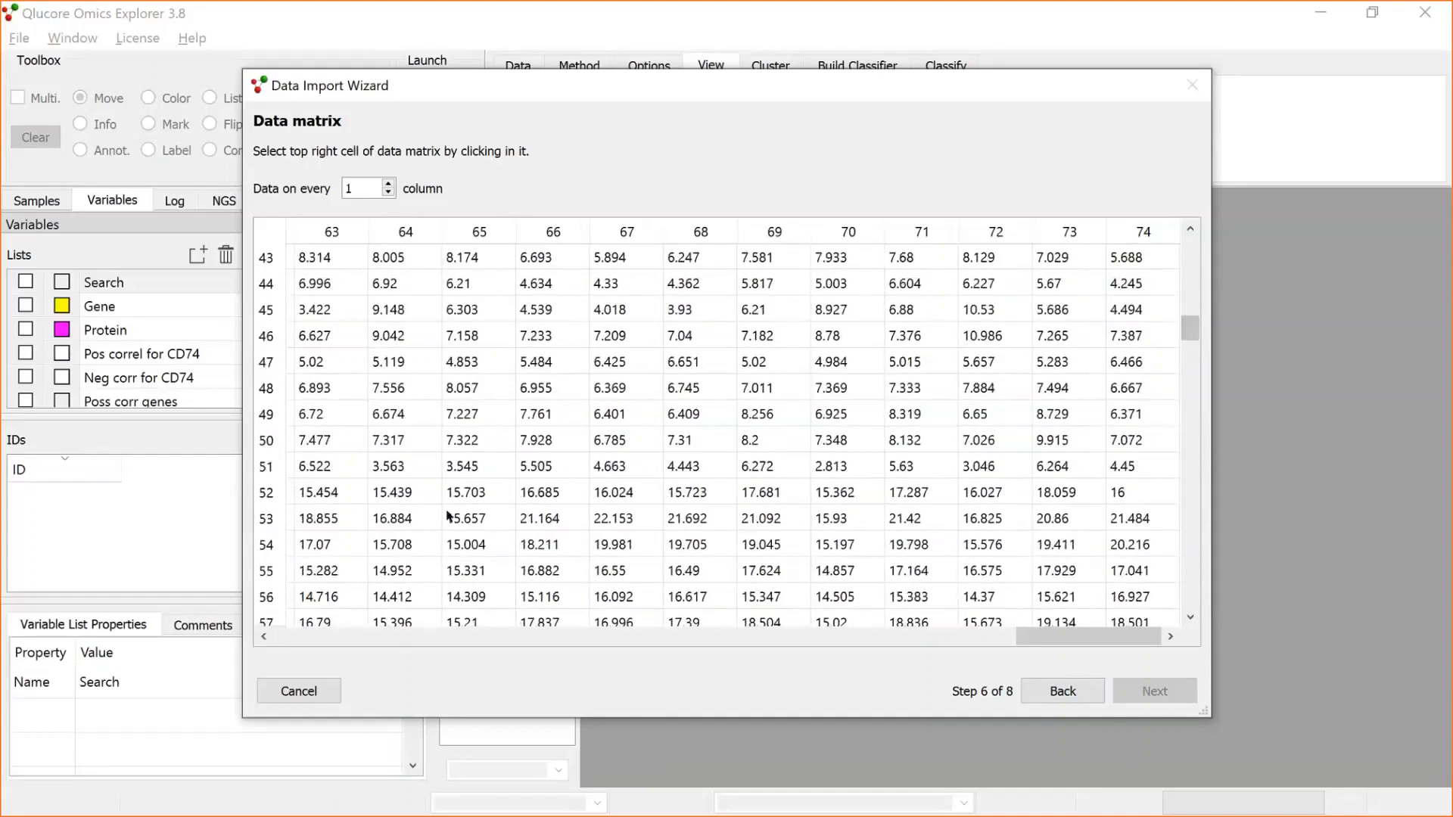
click(1128, 494)
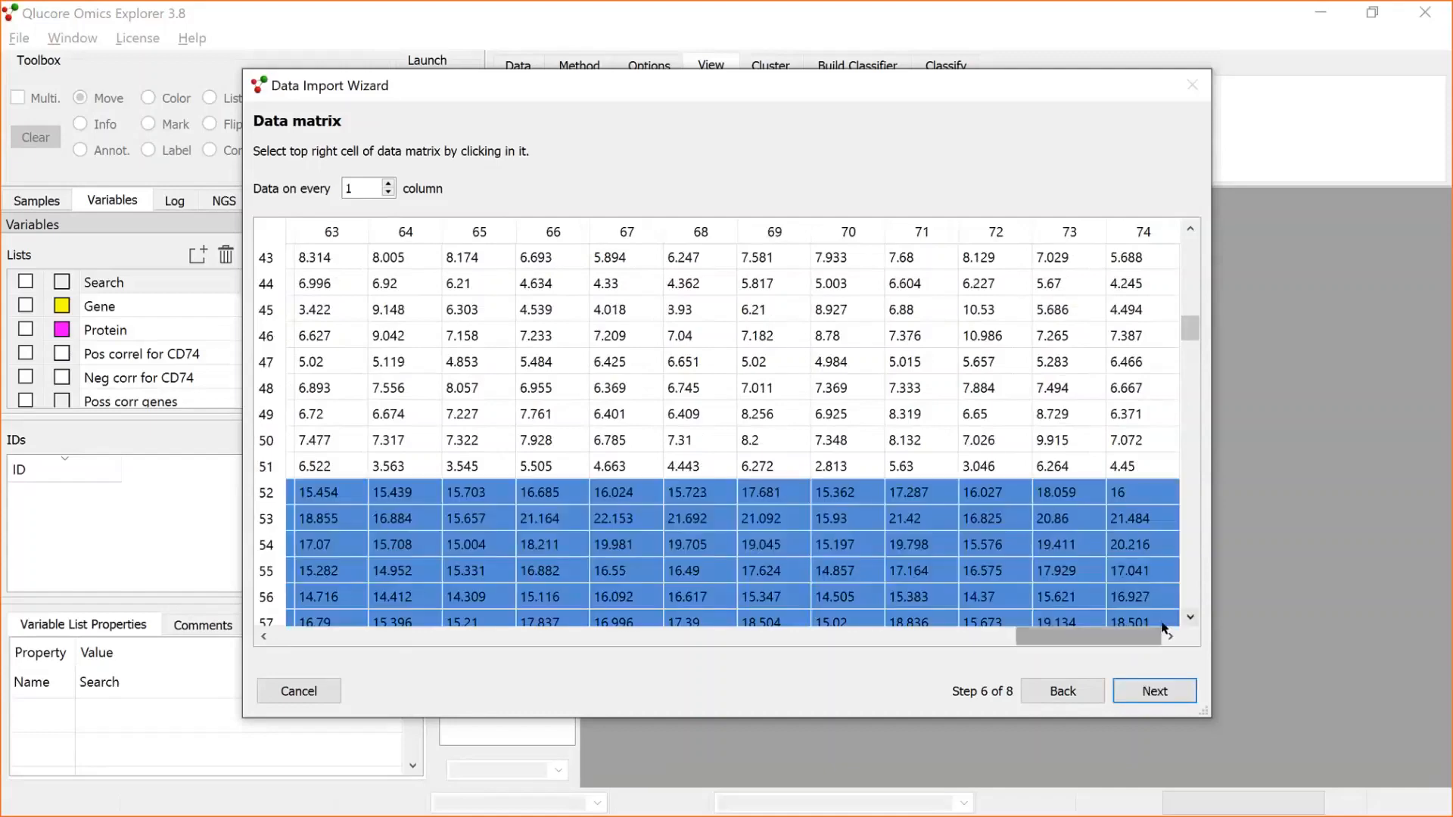
drag(1082, 641, 1145, 691)
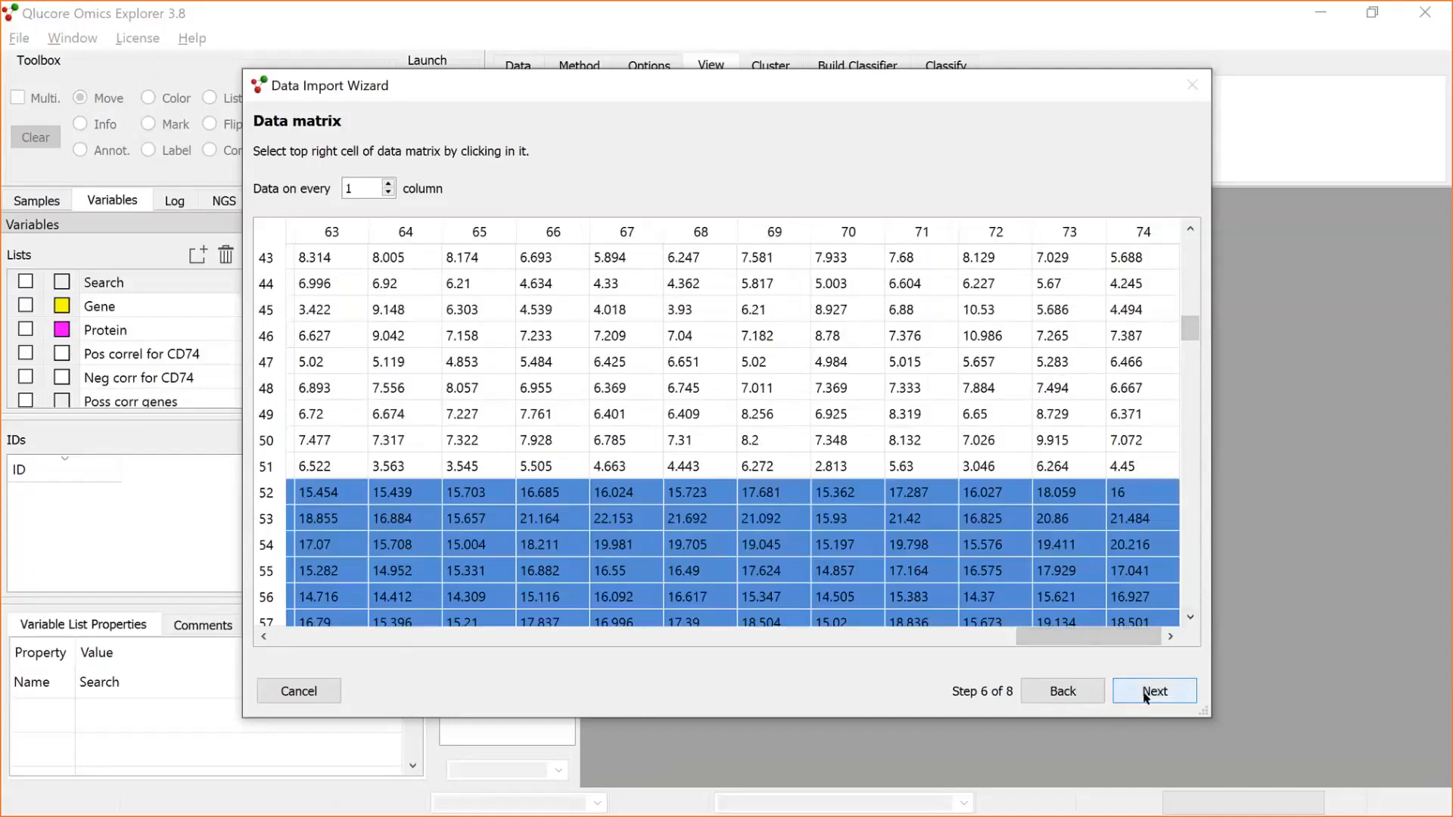
click(1145, 692)
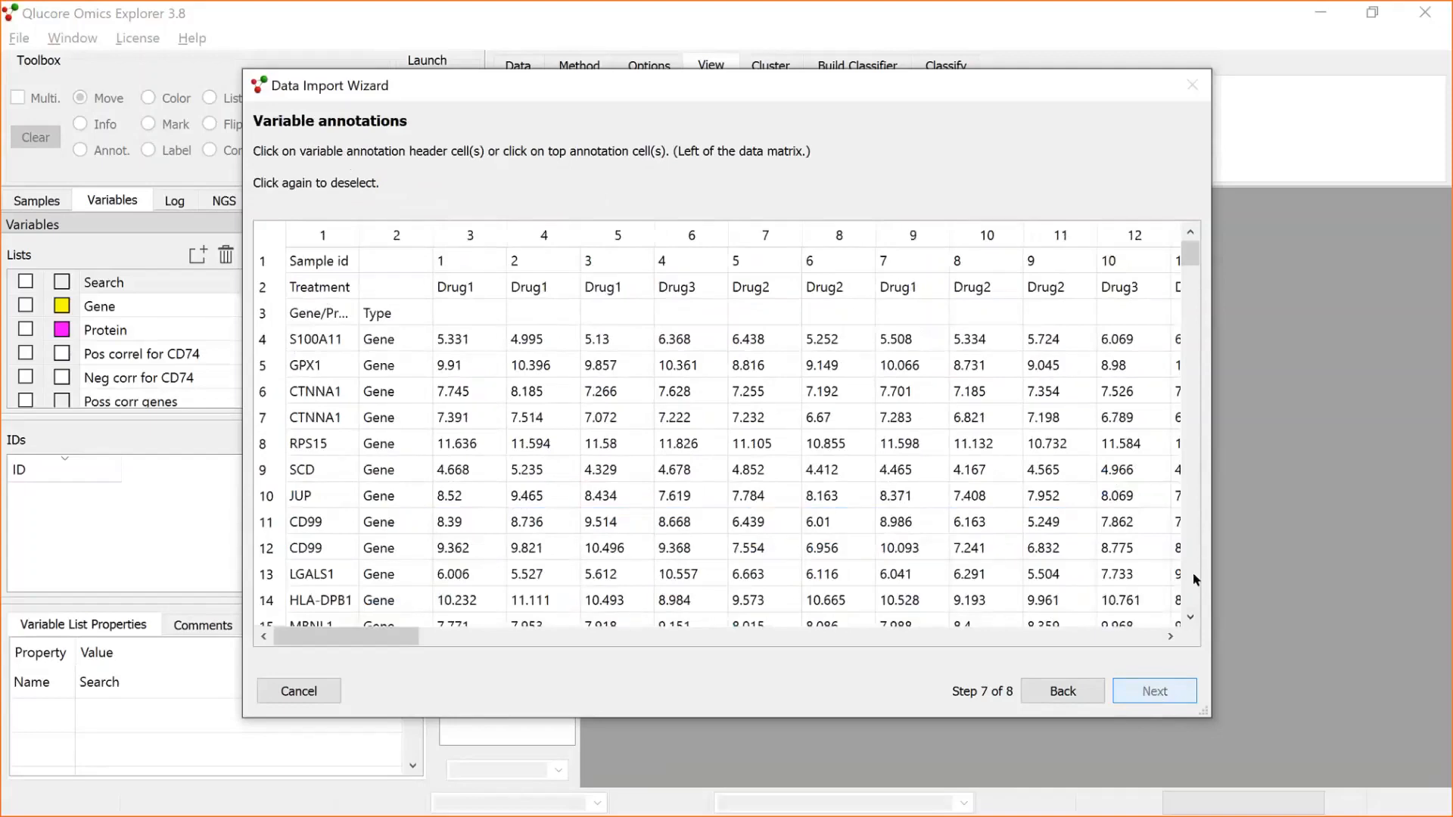
Mark columns 1 and 2 from row 52 down, the protein names and type, as variable annotations and accept them.
scroll(1194, 580, down, 9)
scroll(1187, 580, down, 5)
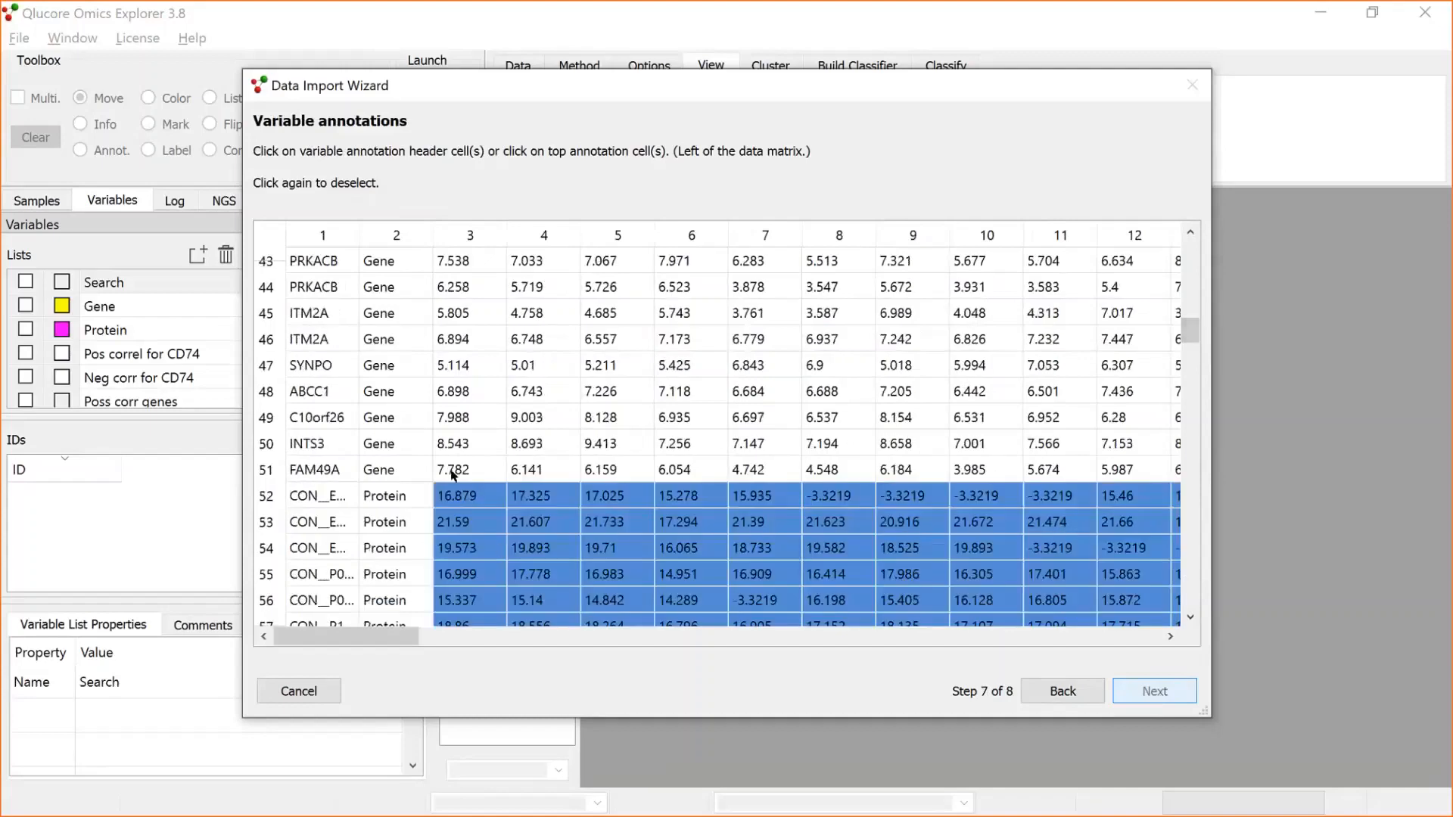
click(315, 494)
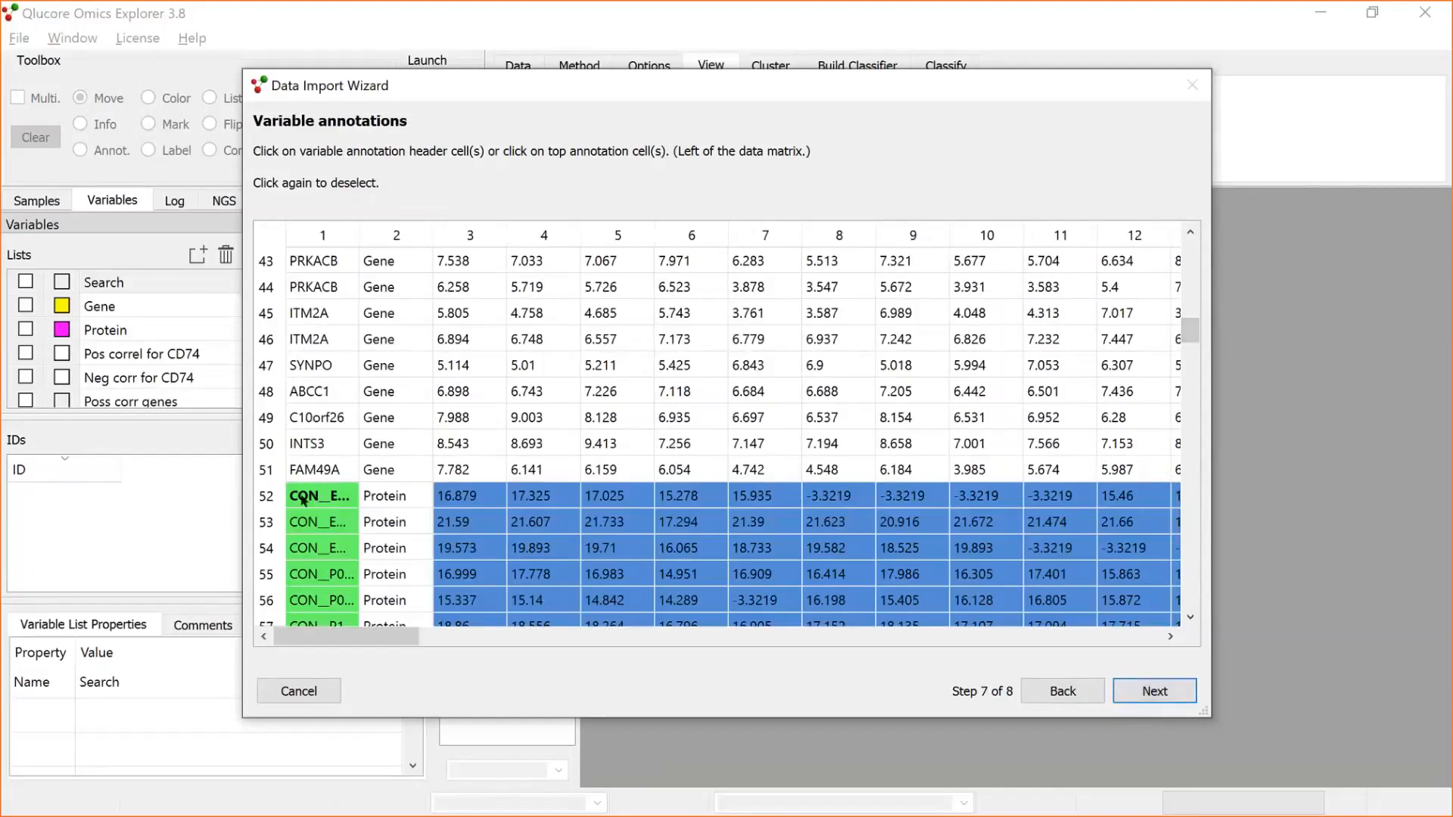
click(384, 499)
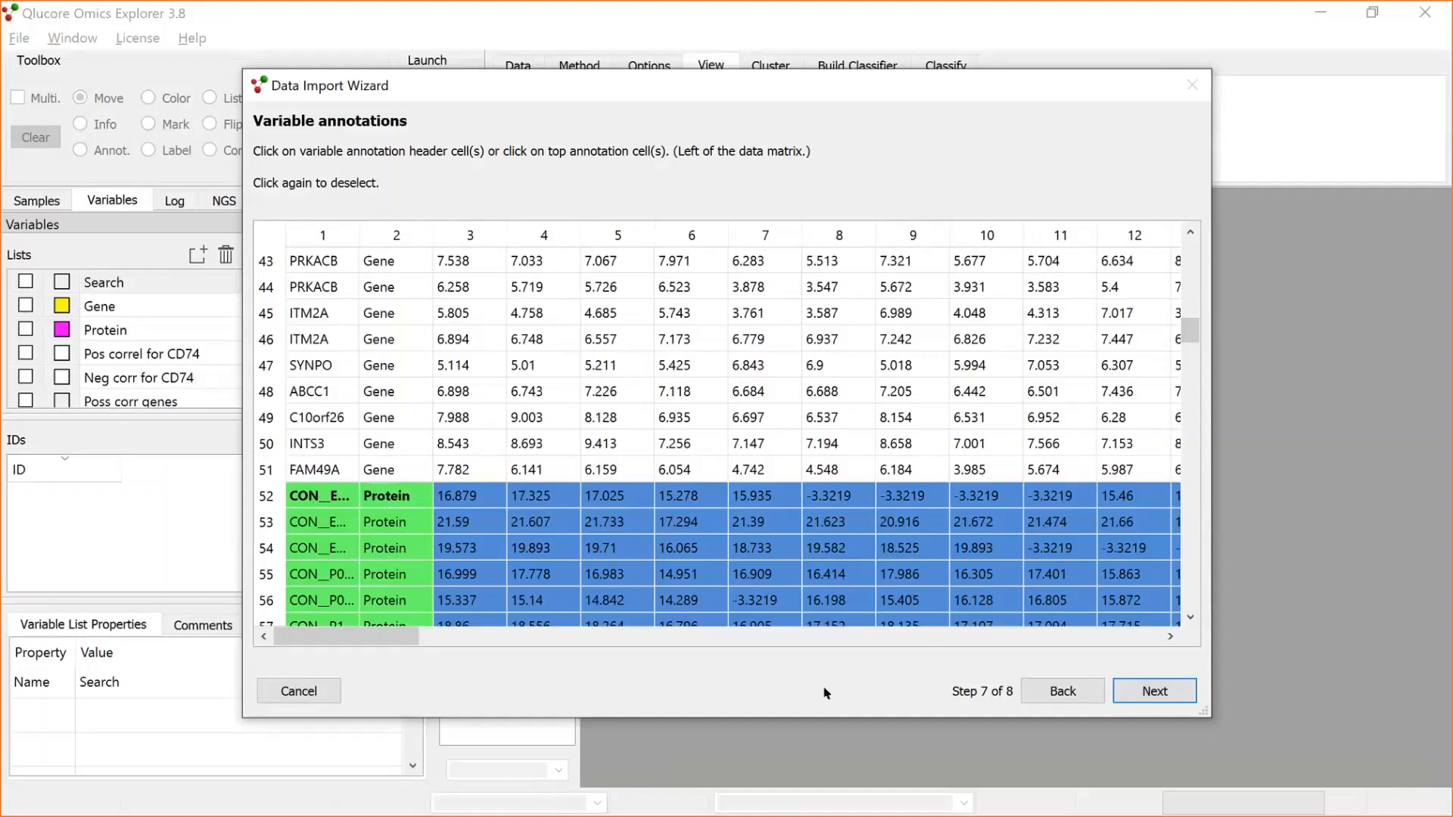
click(1154, 698)
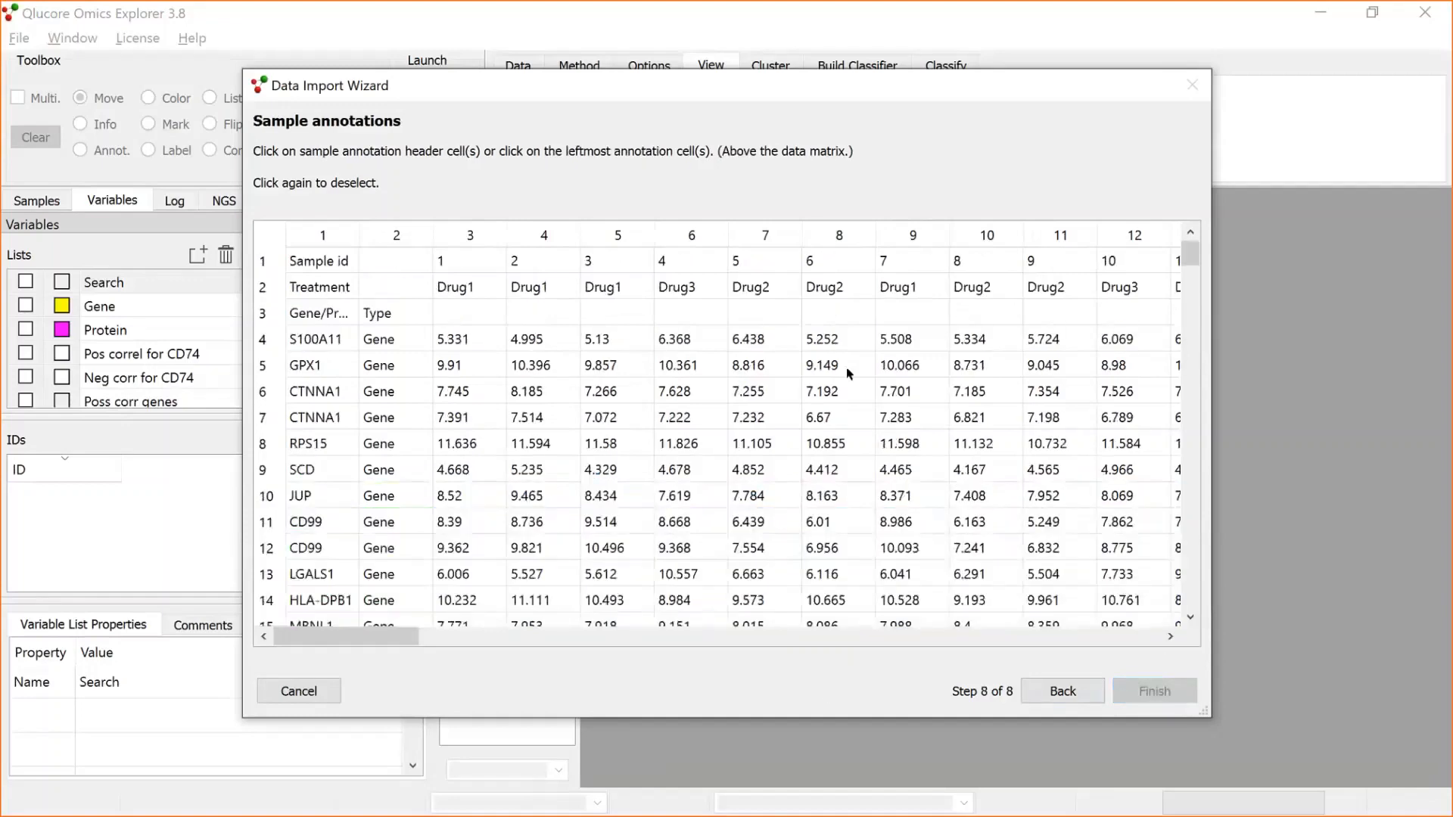
Mark Sample id, Treatment and all gene rows from S100A11 (row 4) through FAM49A (row 51) as sample annotations.
click(320, 262)
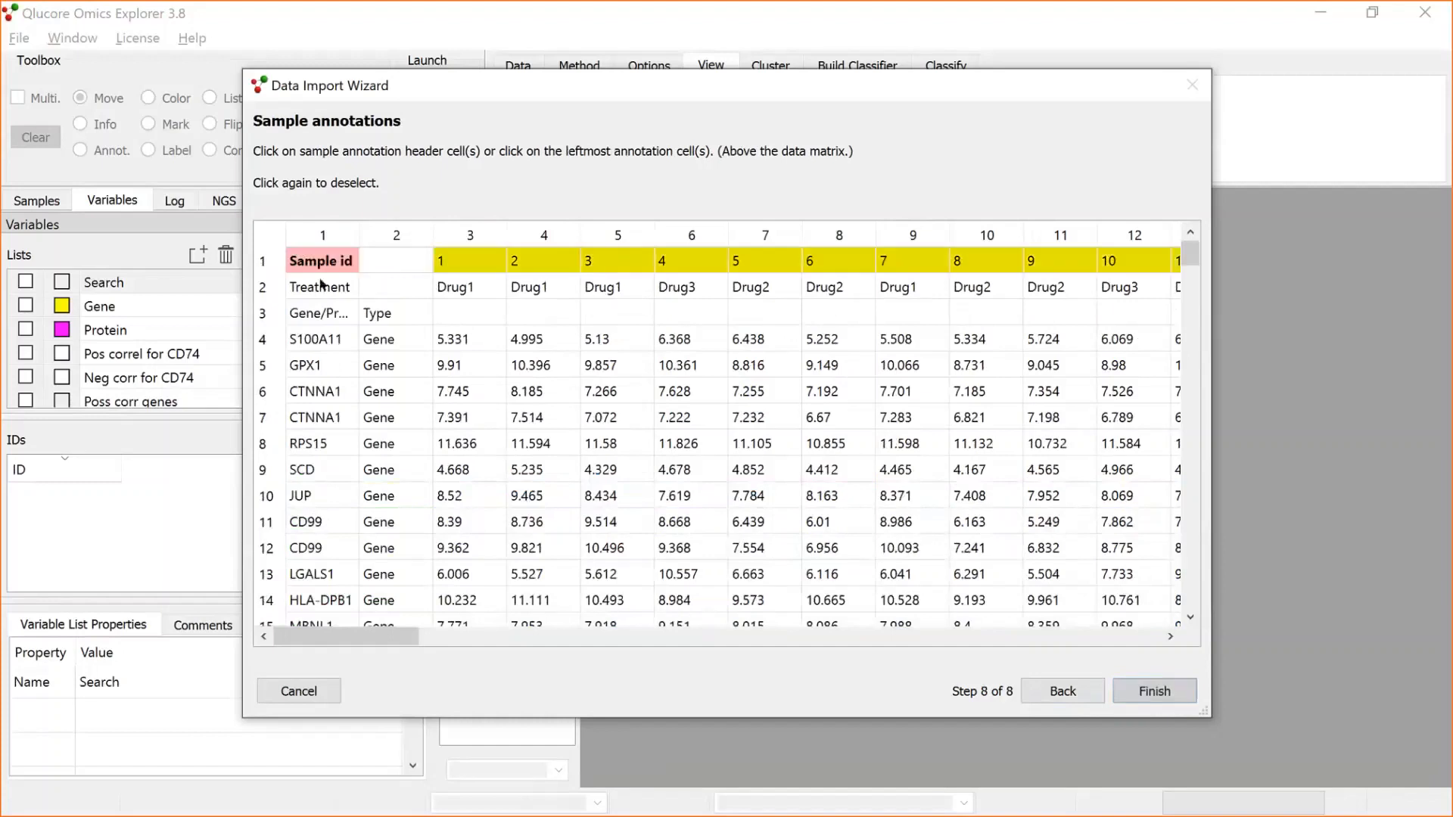
click(323, 288)
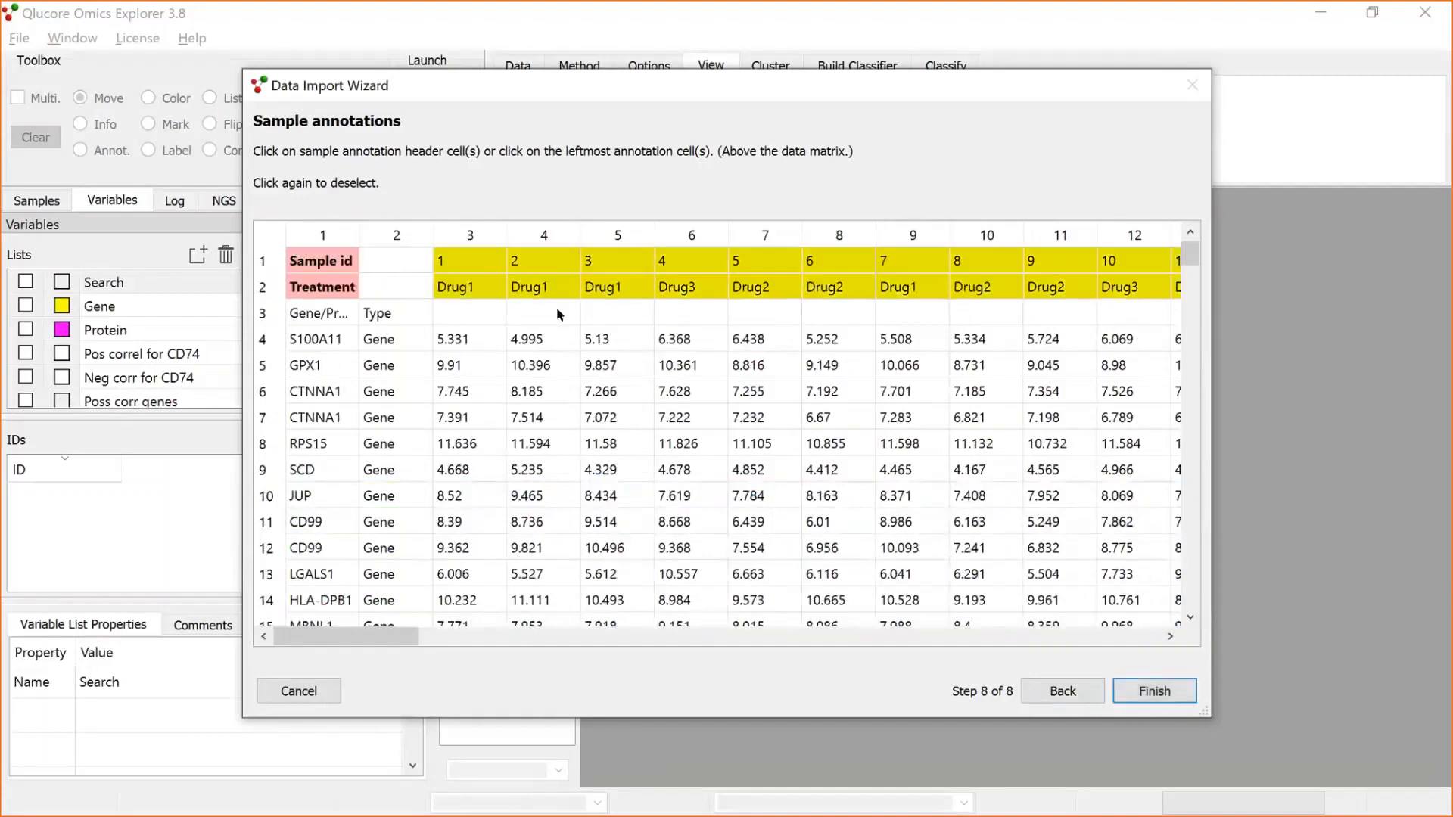
click(311, 342)
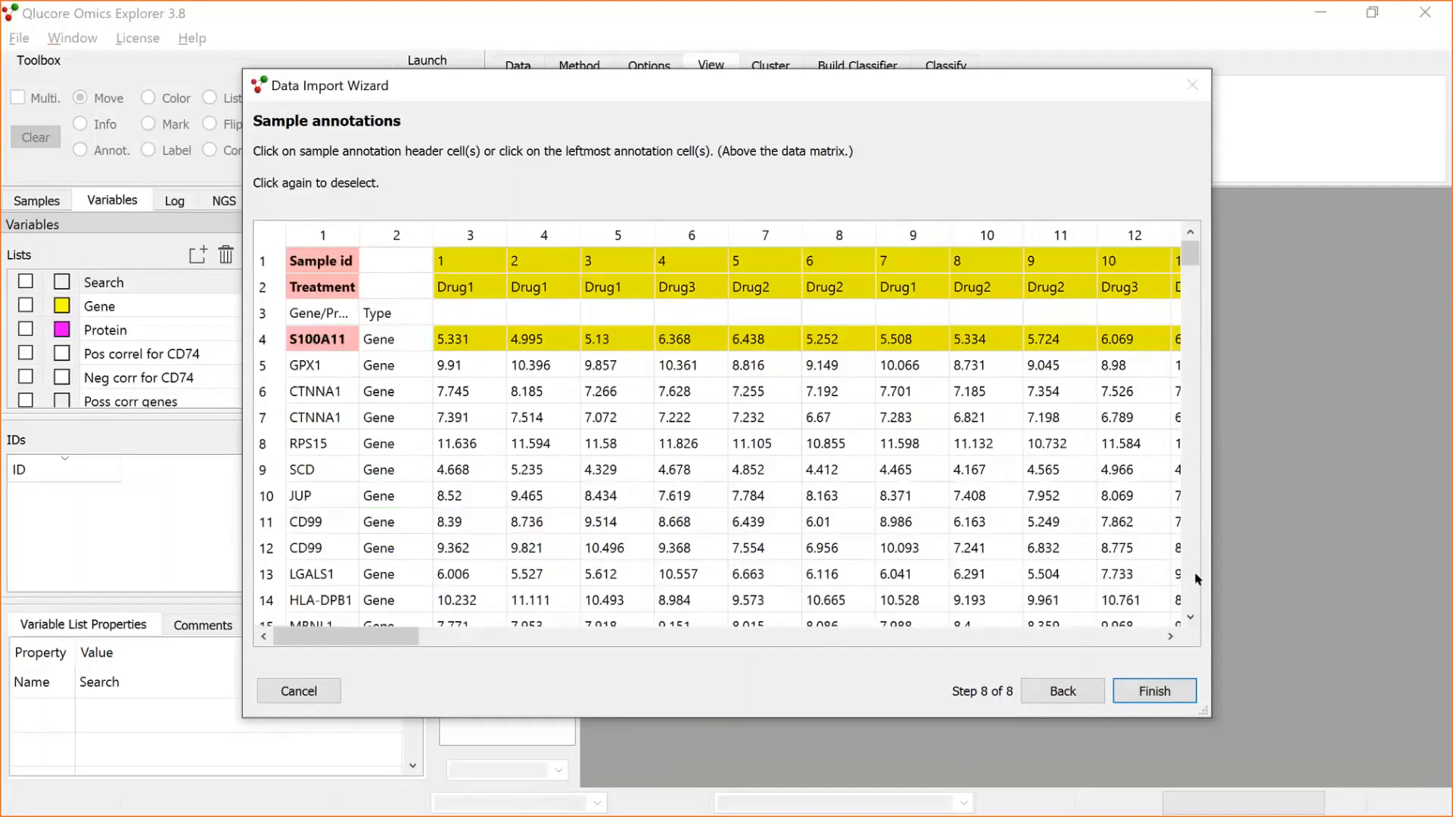
scroll(1196, 579, down, 9)
scroll(1196, 592, down, 5)
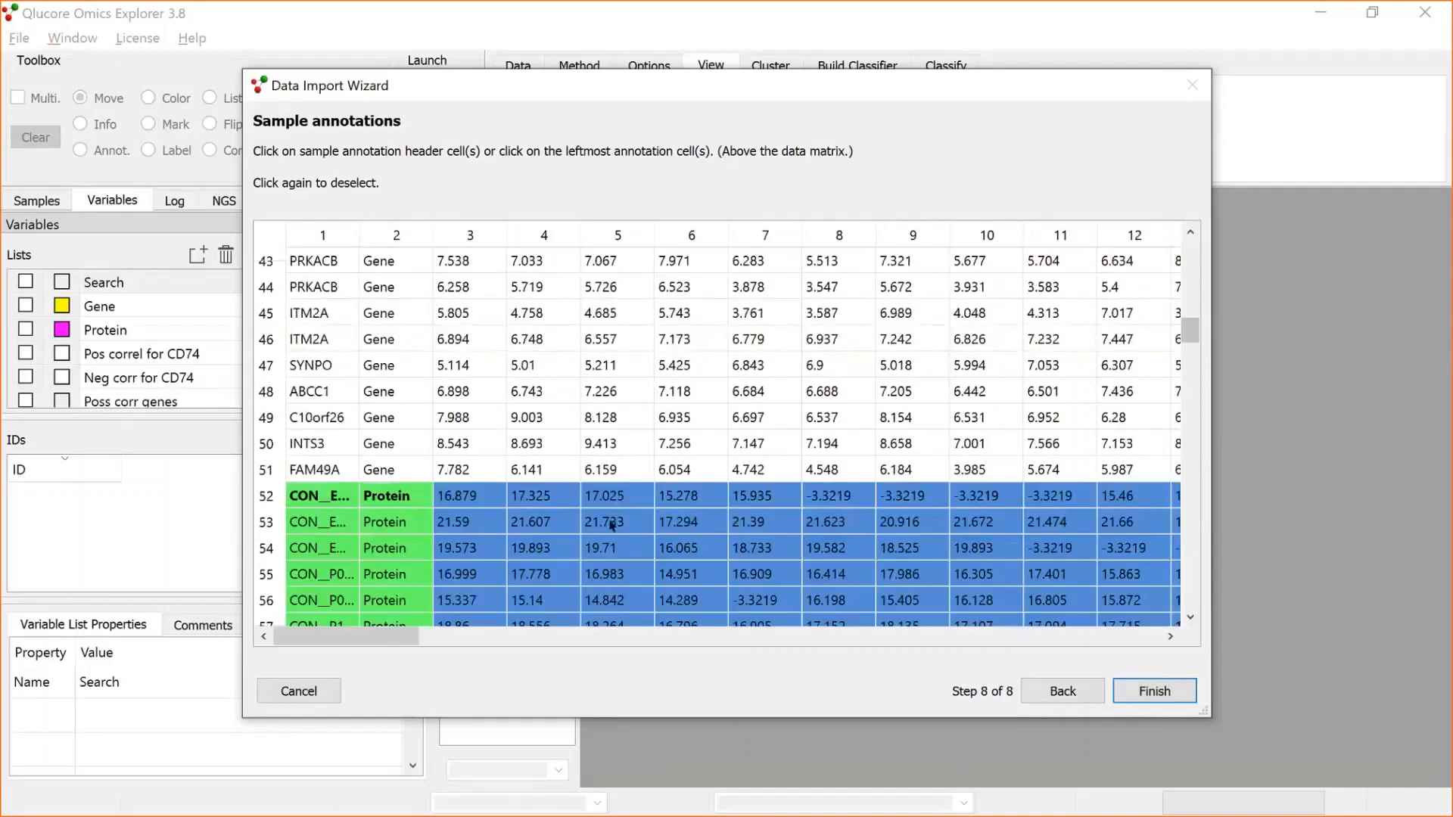
click(312, 470)
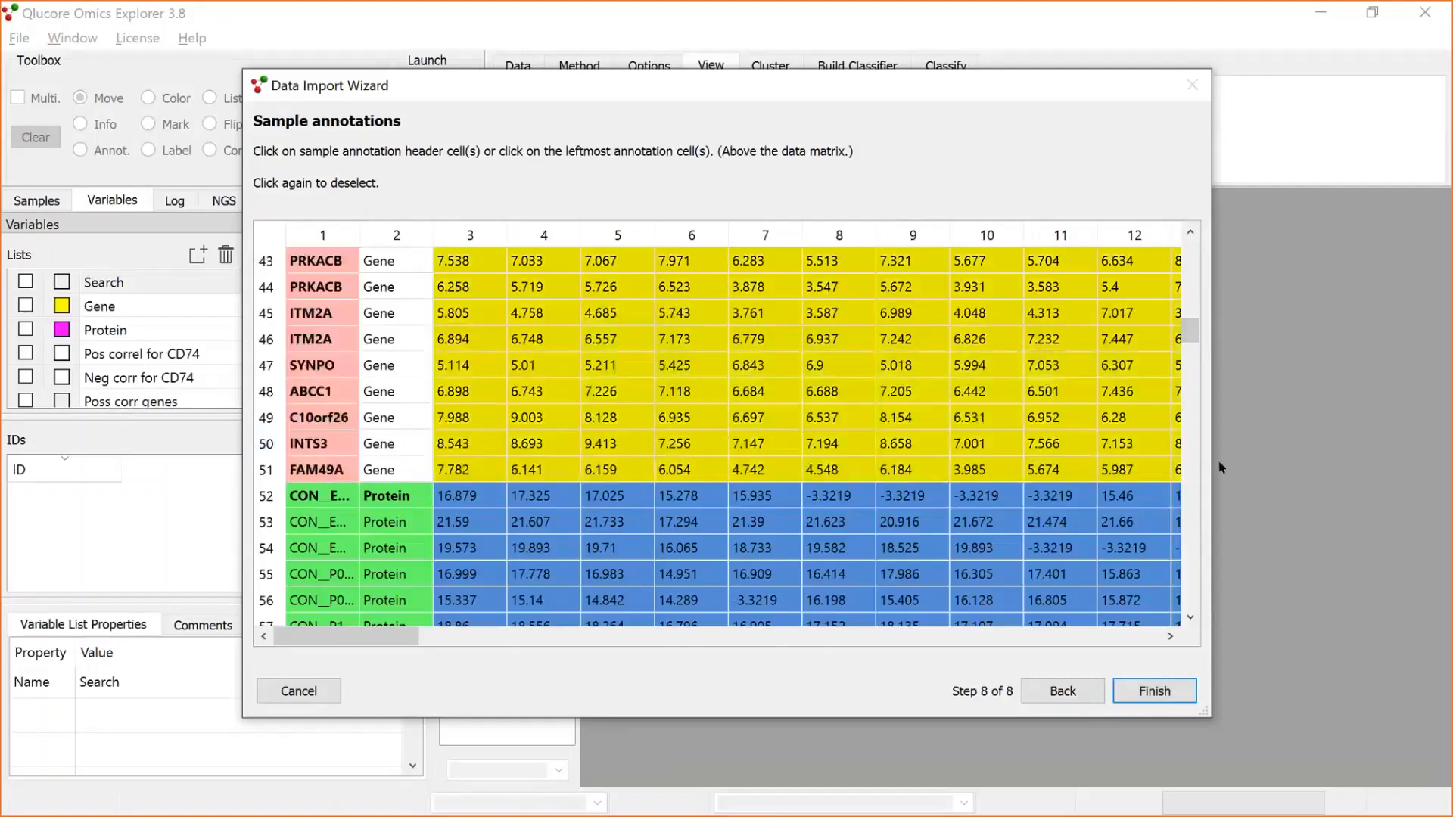
drag(1194, 333, 1131, 205)
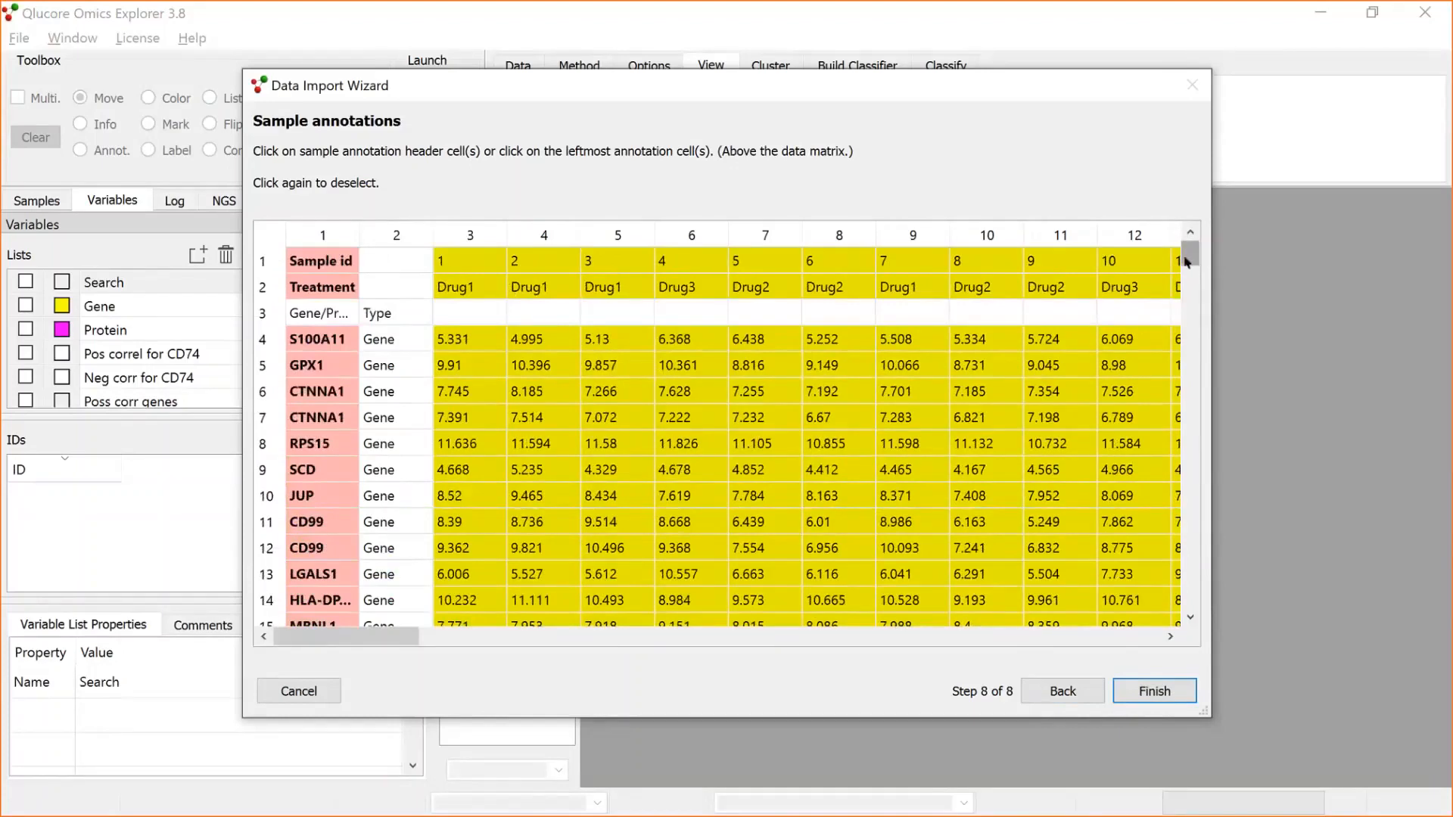
Finish the data import with the marked sample annotations and maximize the resulting Multi-omics LR2 plot.
drag(1190, 261, 1190, 594)
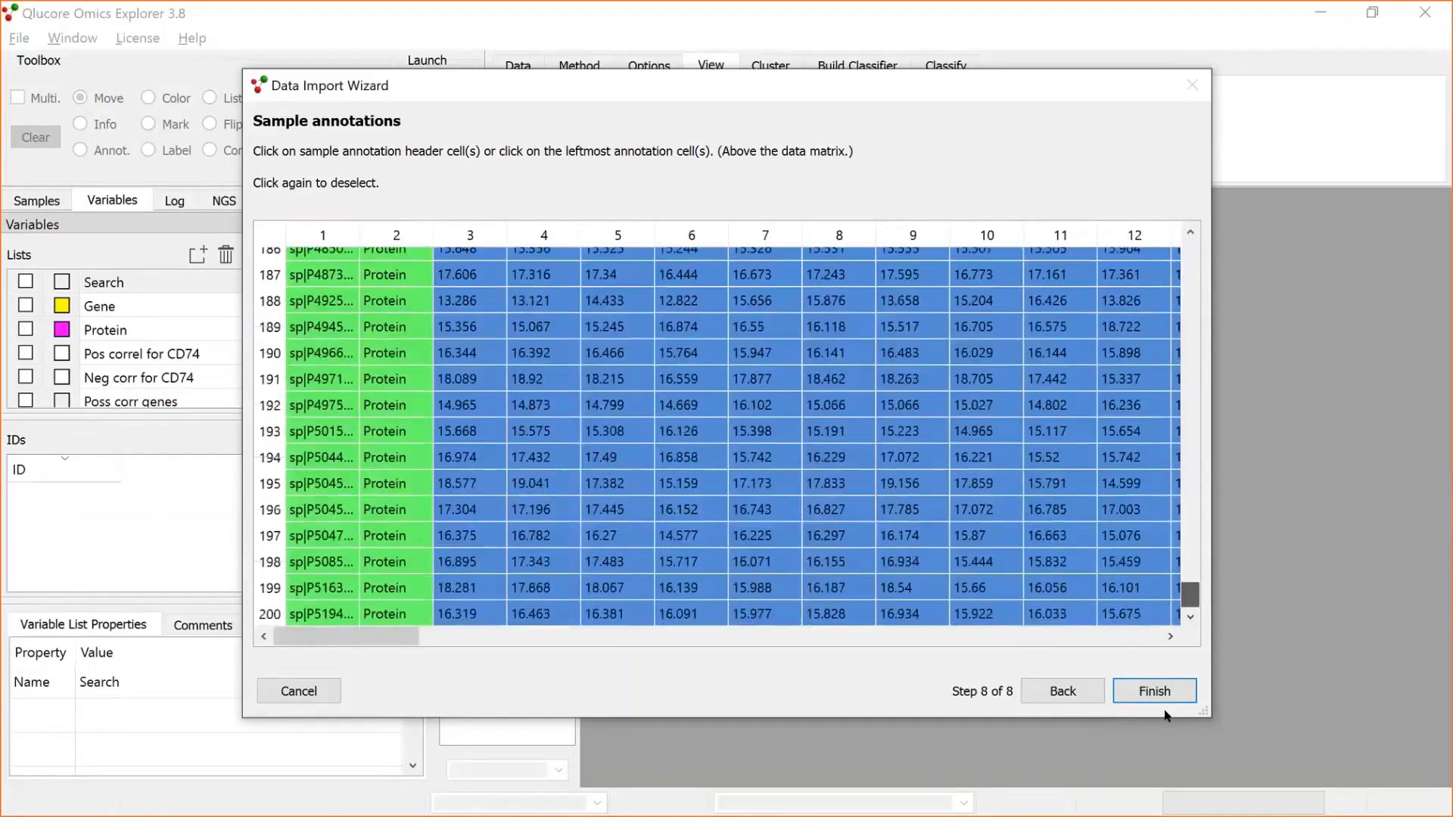
click(1154, 691)
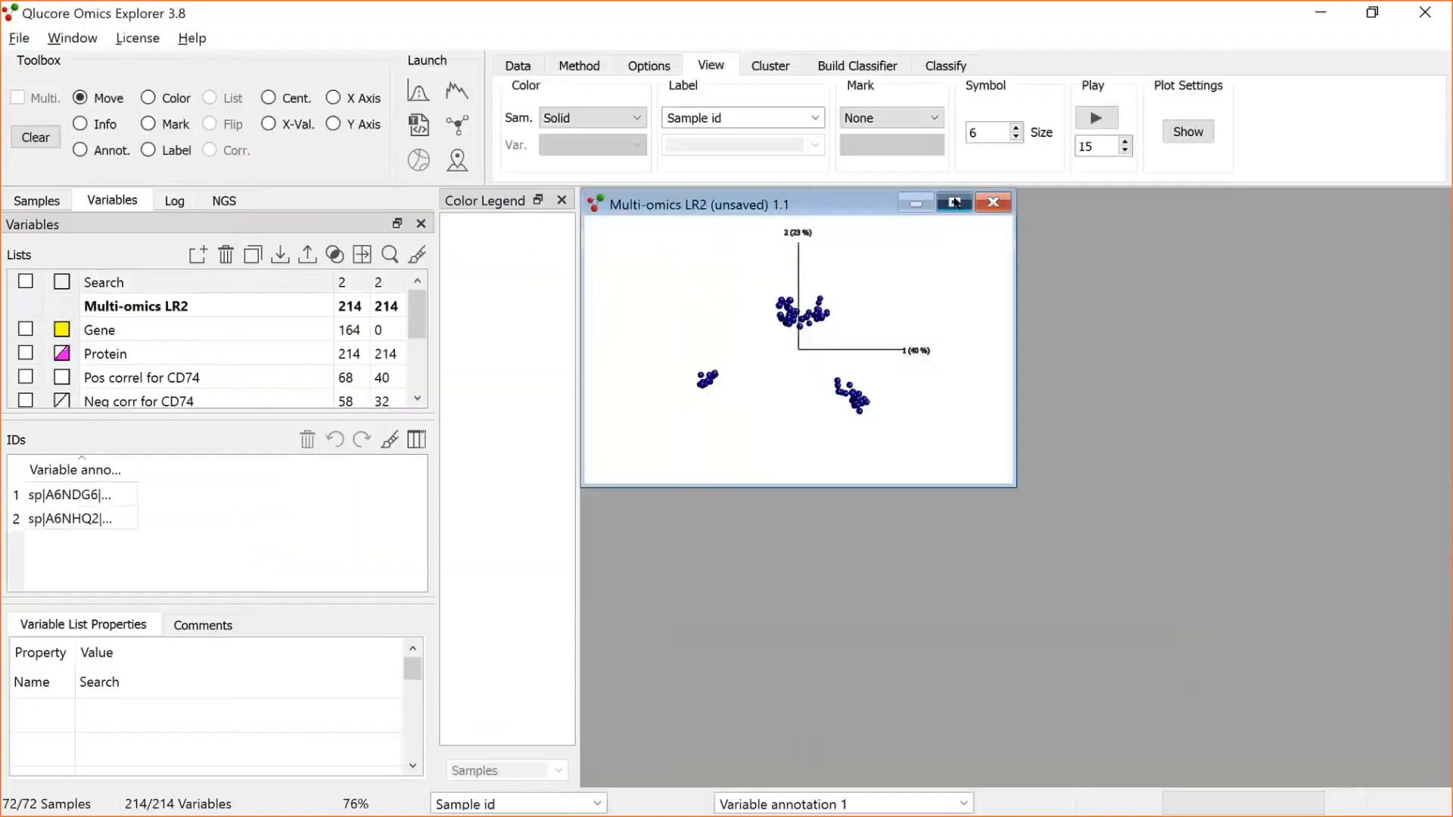
click(955, 202)
drag(1126, 460, 1122, 426)
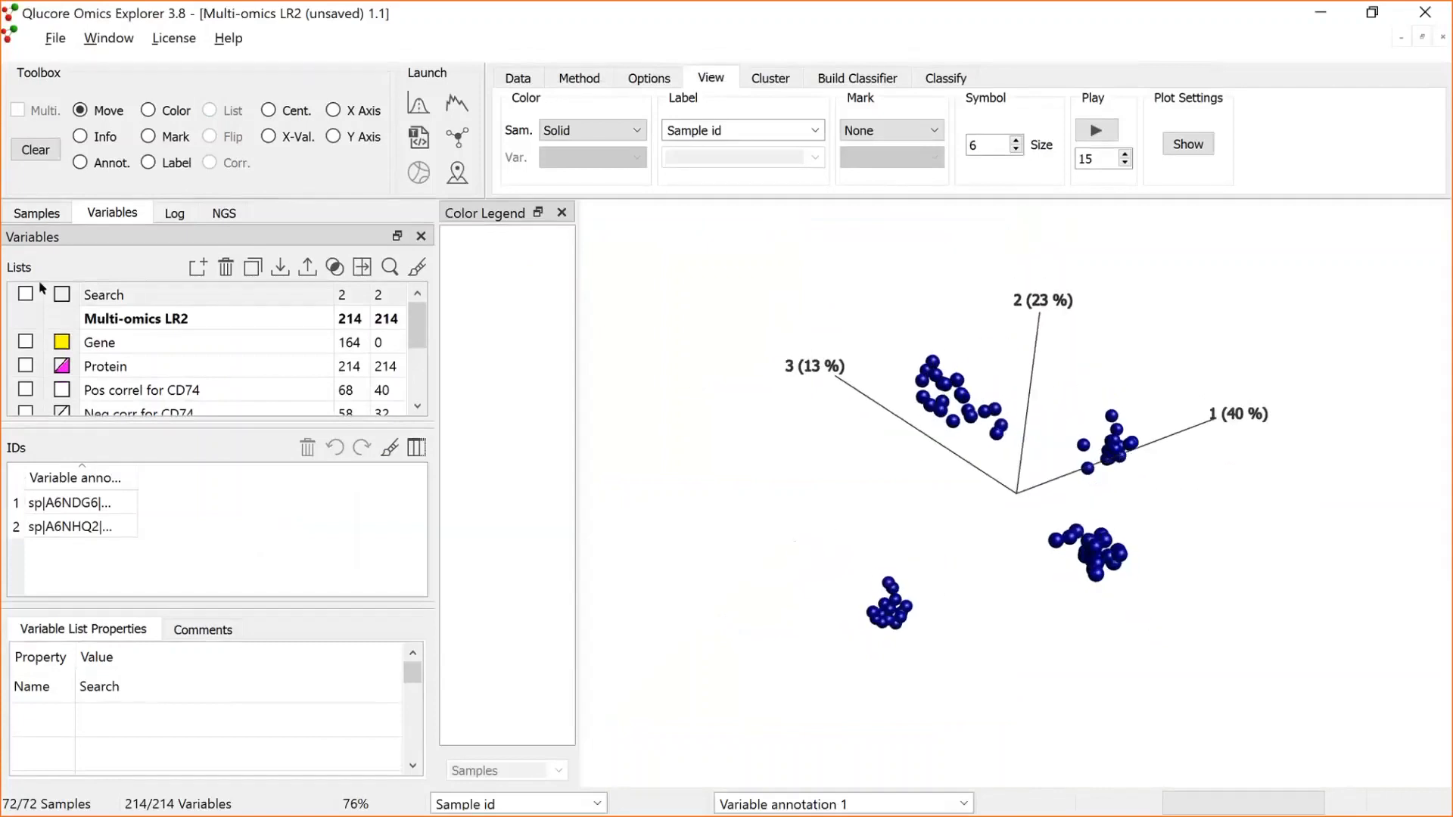
Look through the imported sample annotations, select the gene ABCC1, and color the PCA samples by it.
click(40, 213)
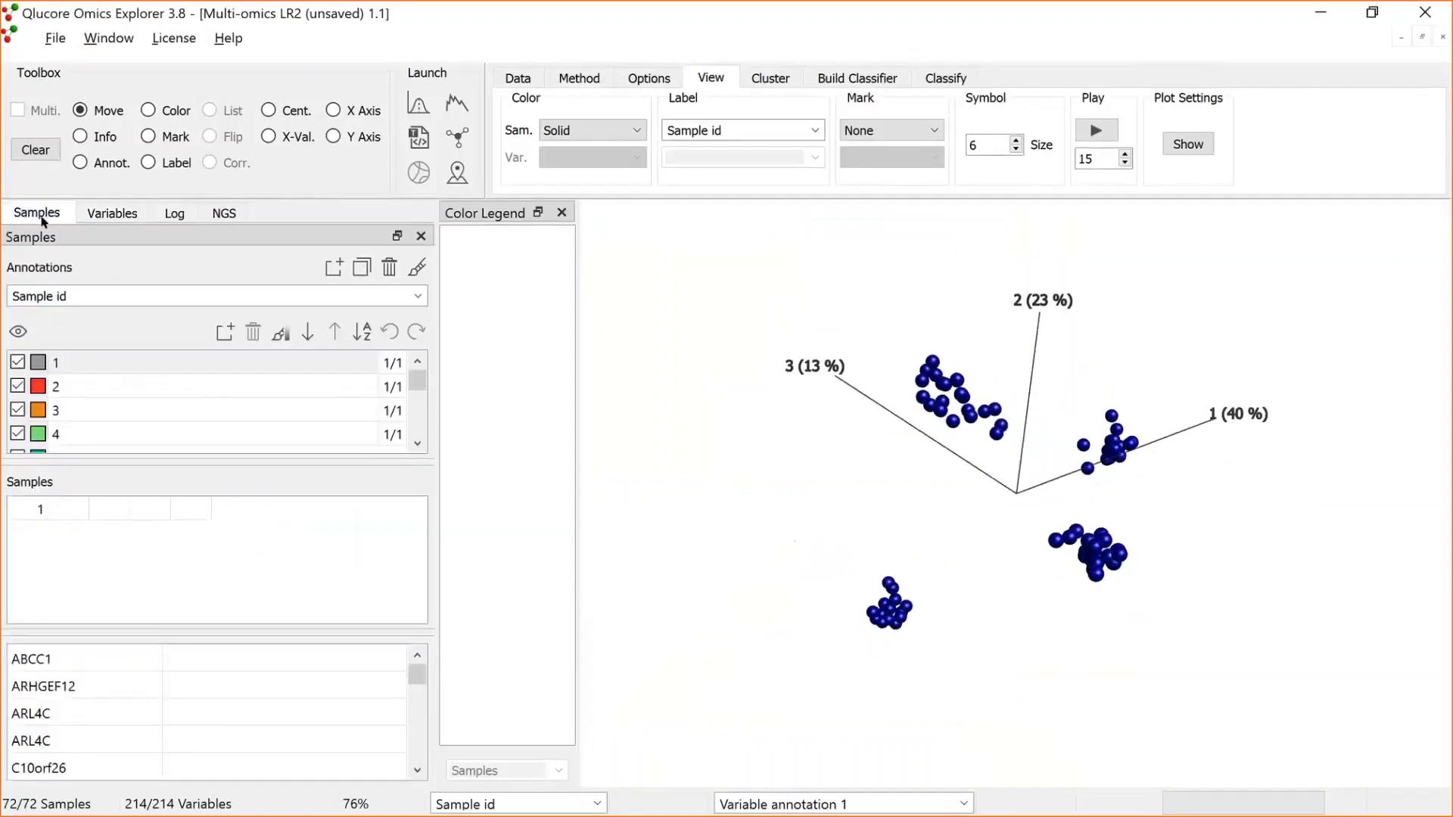
click(418, 297)
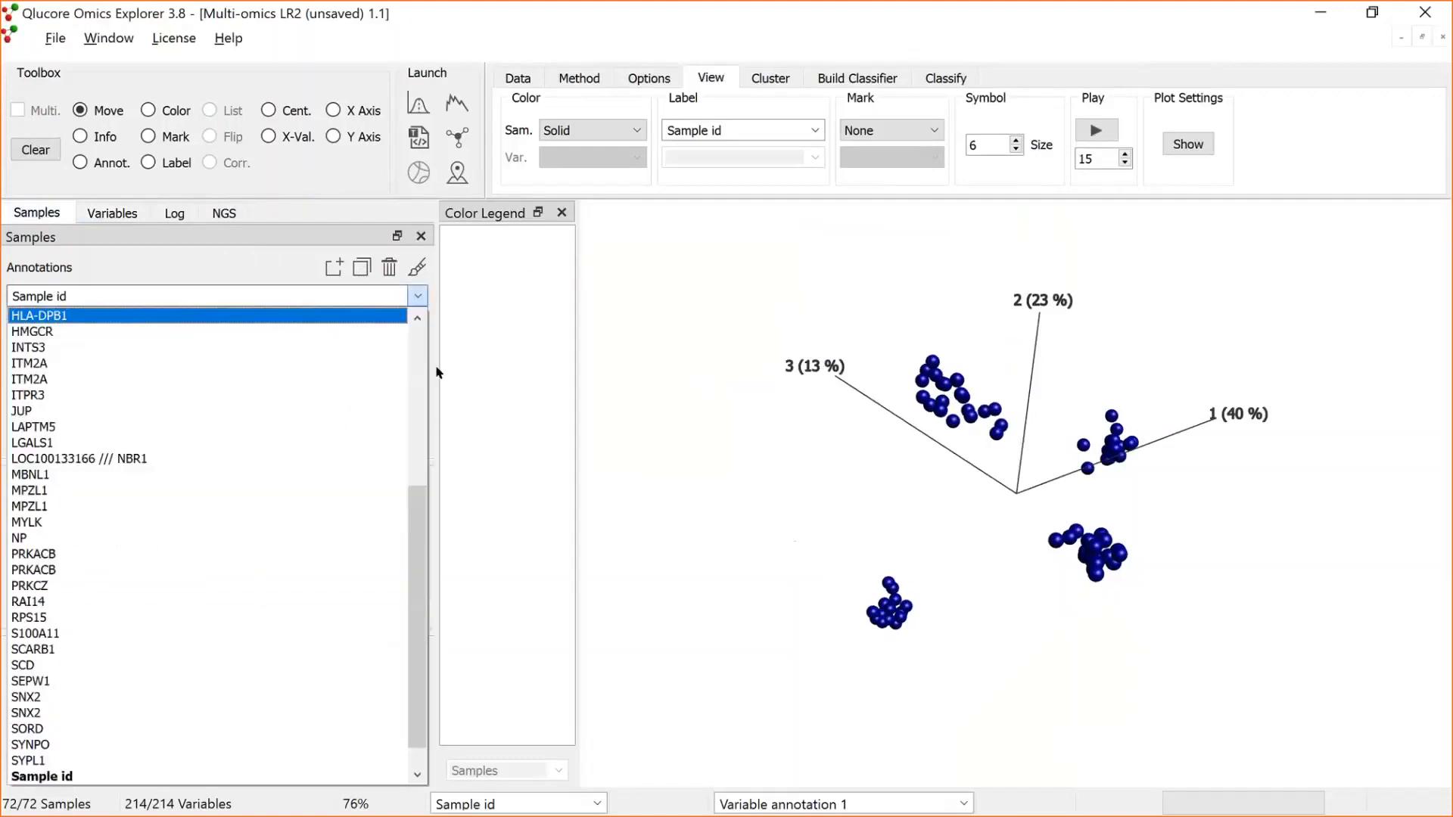
scroll(416, 323, up, 6)
drag(414, 318, 412, 669)
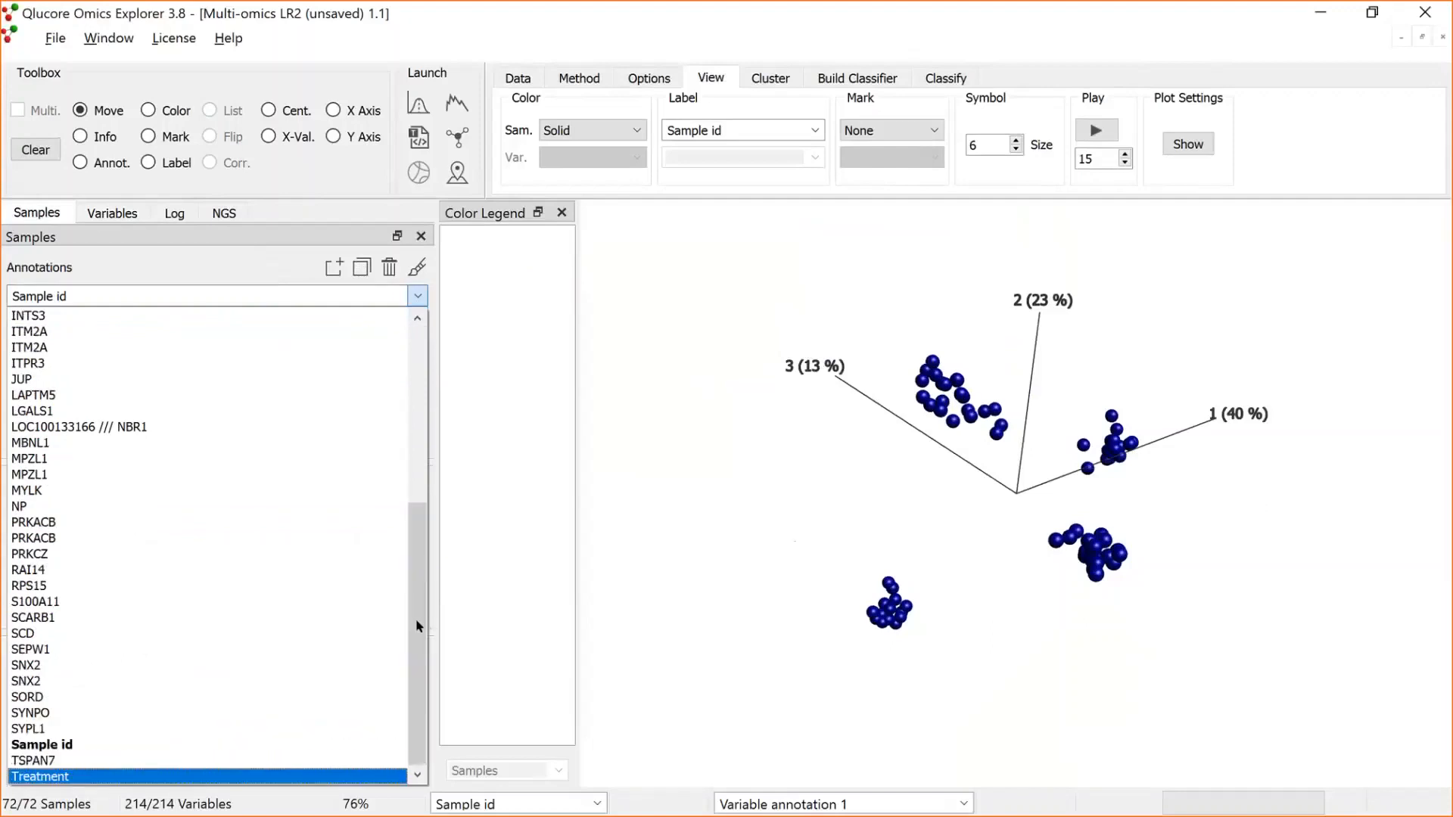
scroll(227, 633, up, 7)
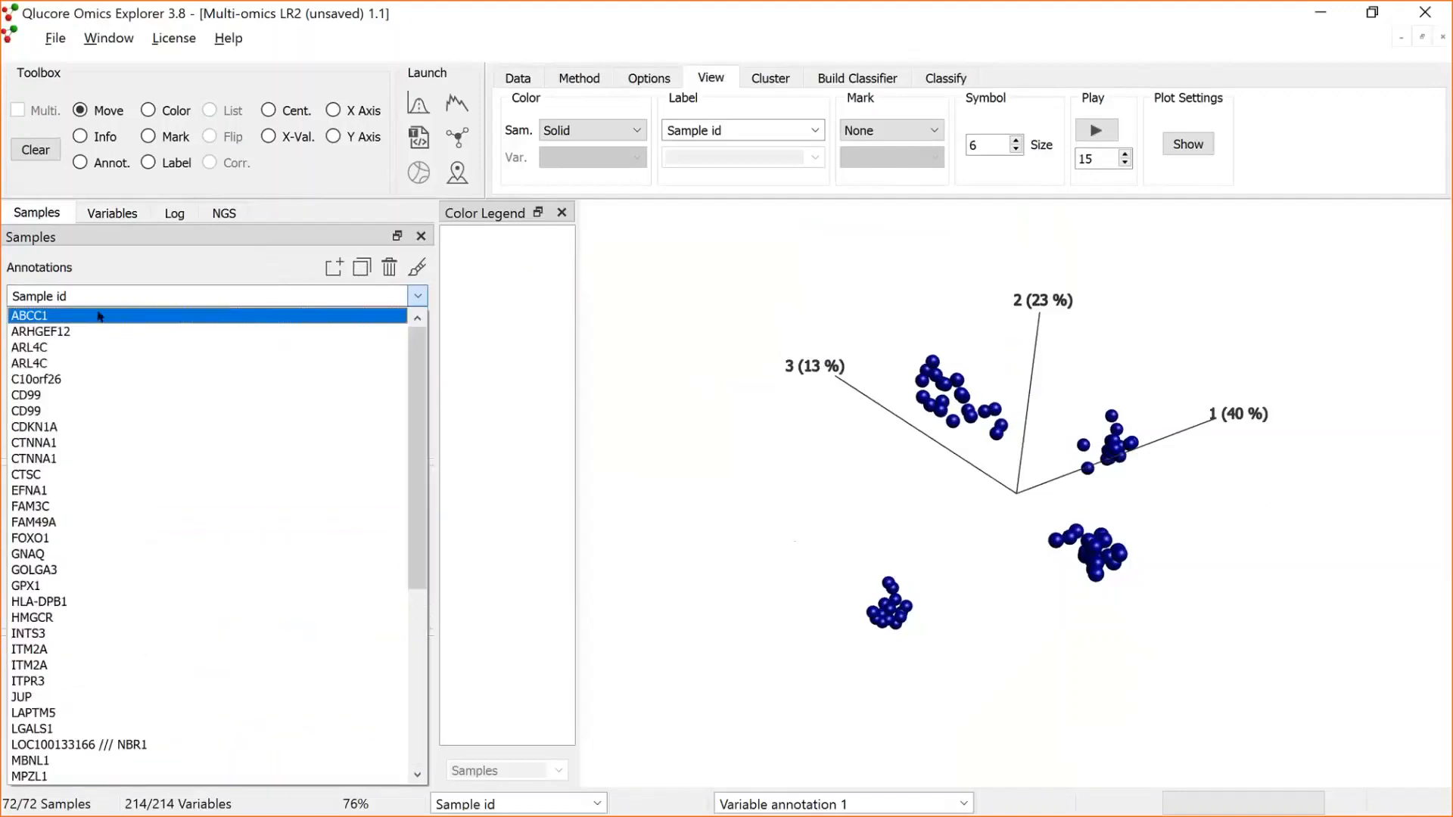
click(44, 316)
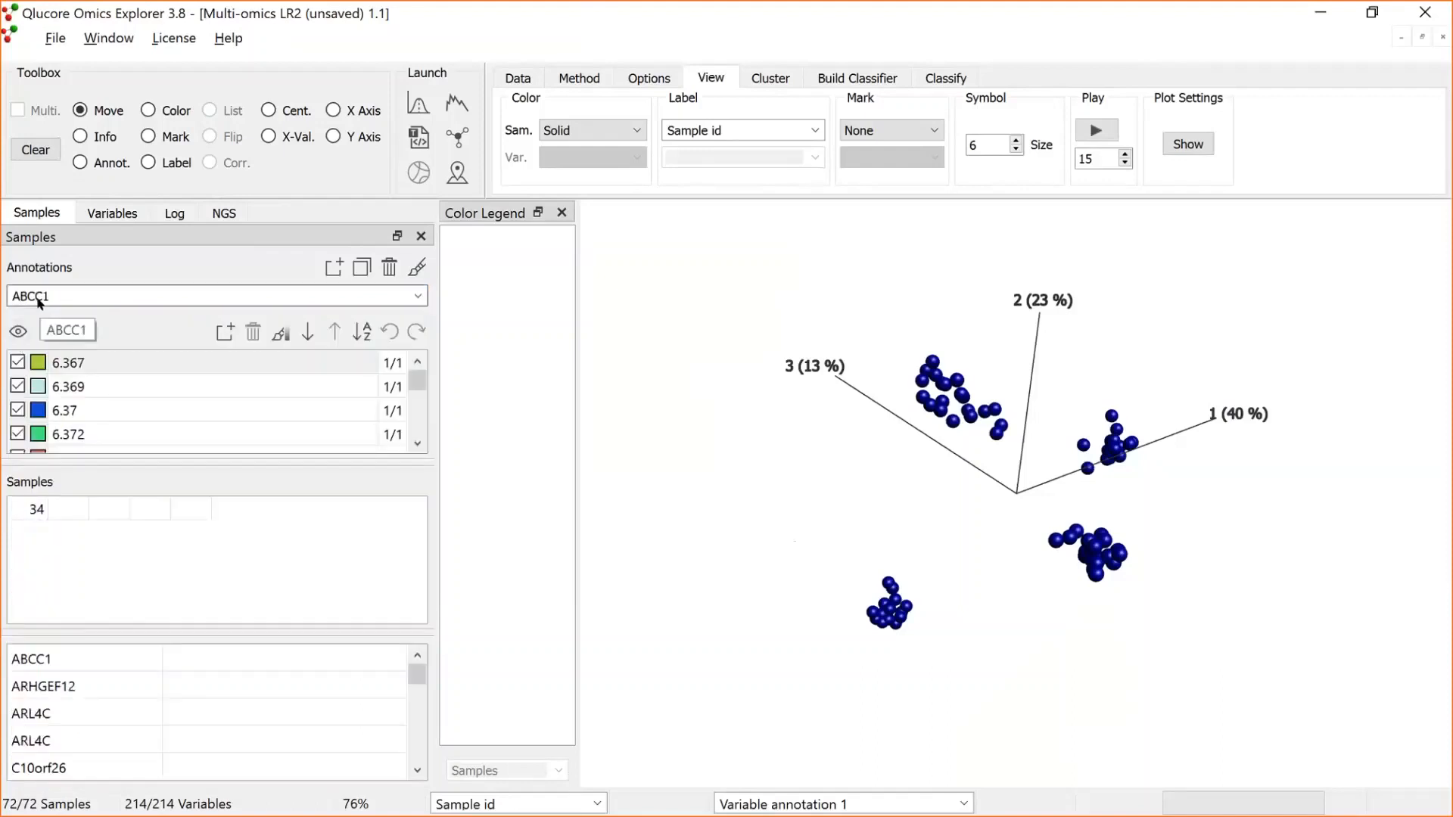
click(421, 268)
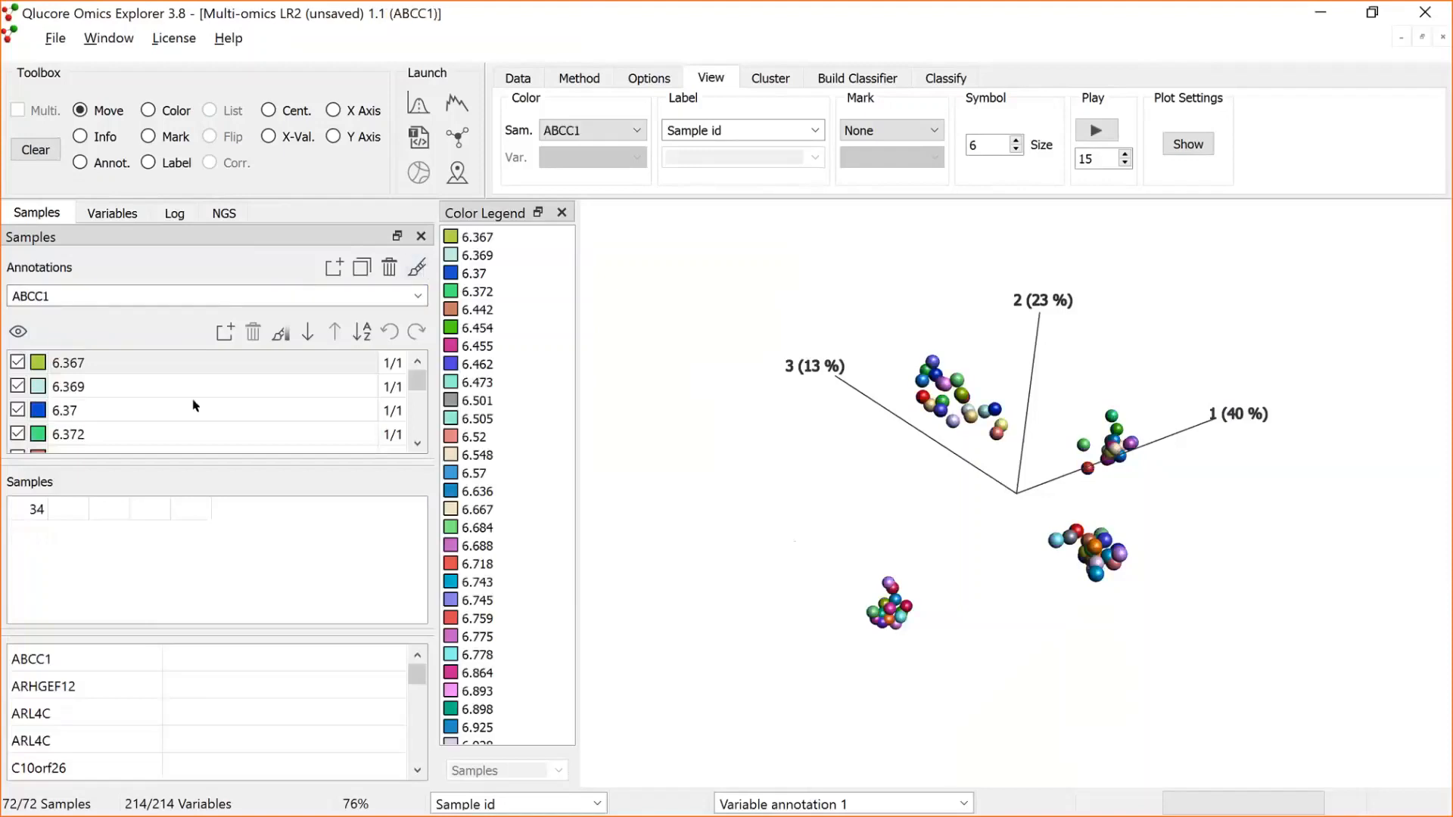
Recolor the ABCC1 values as a gradient range, with yellow (#ffff00) on the first value 6.367 as its start.
mouse_move(420, 384)
mouse_down()
mouse_move(430, 426)
mouse_move(429, 343)
mouse_up()
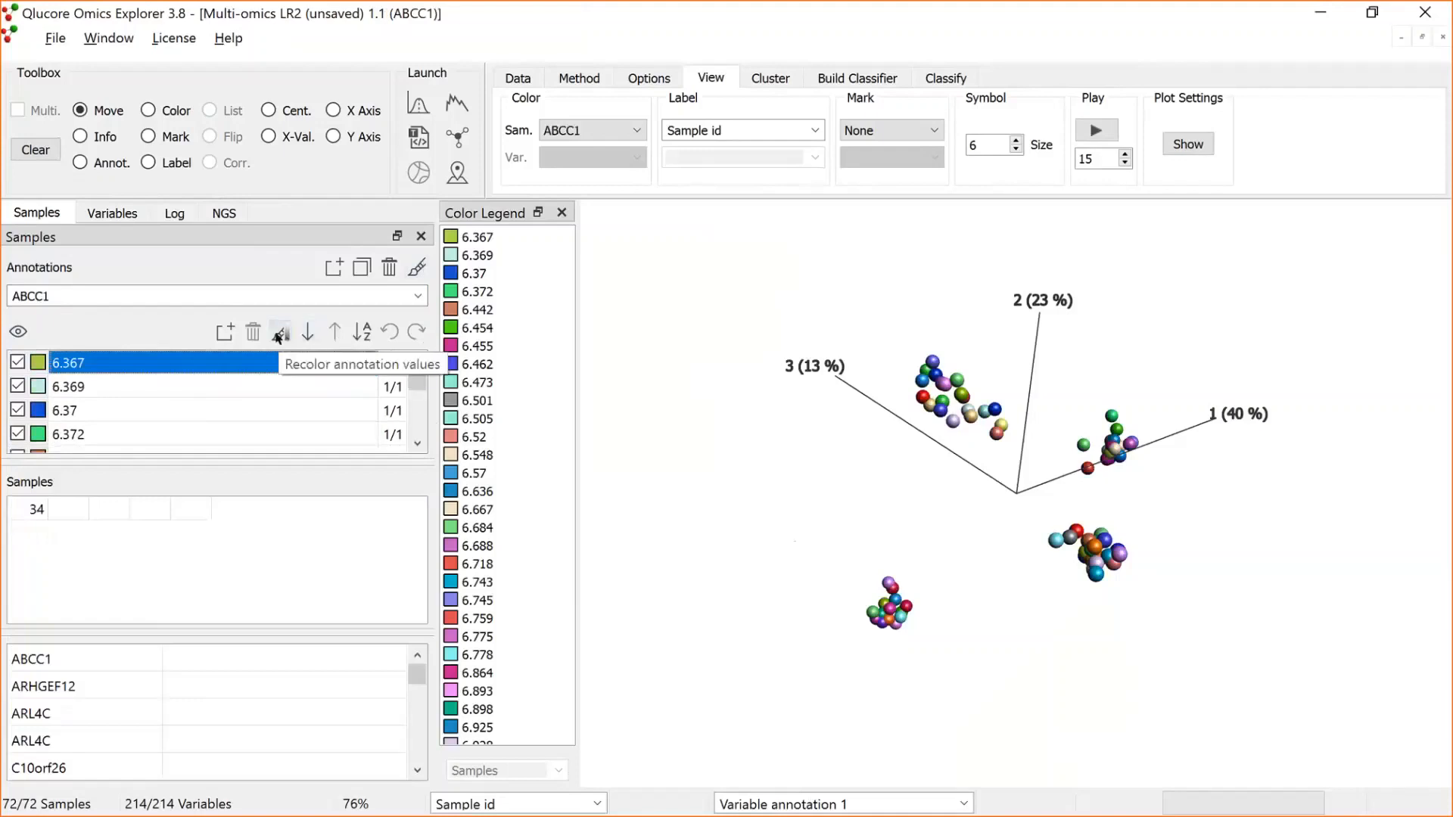
click(279, 336)
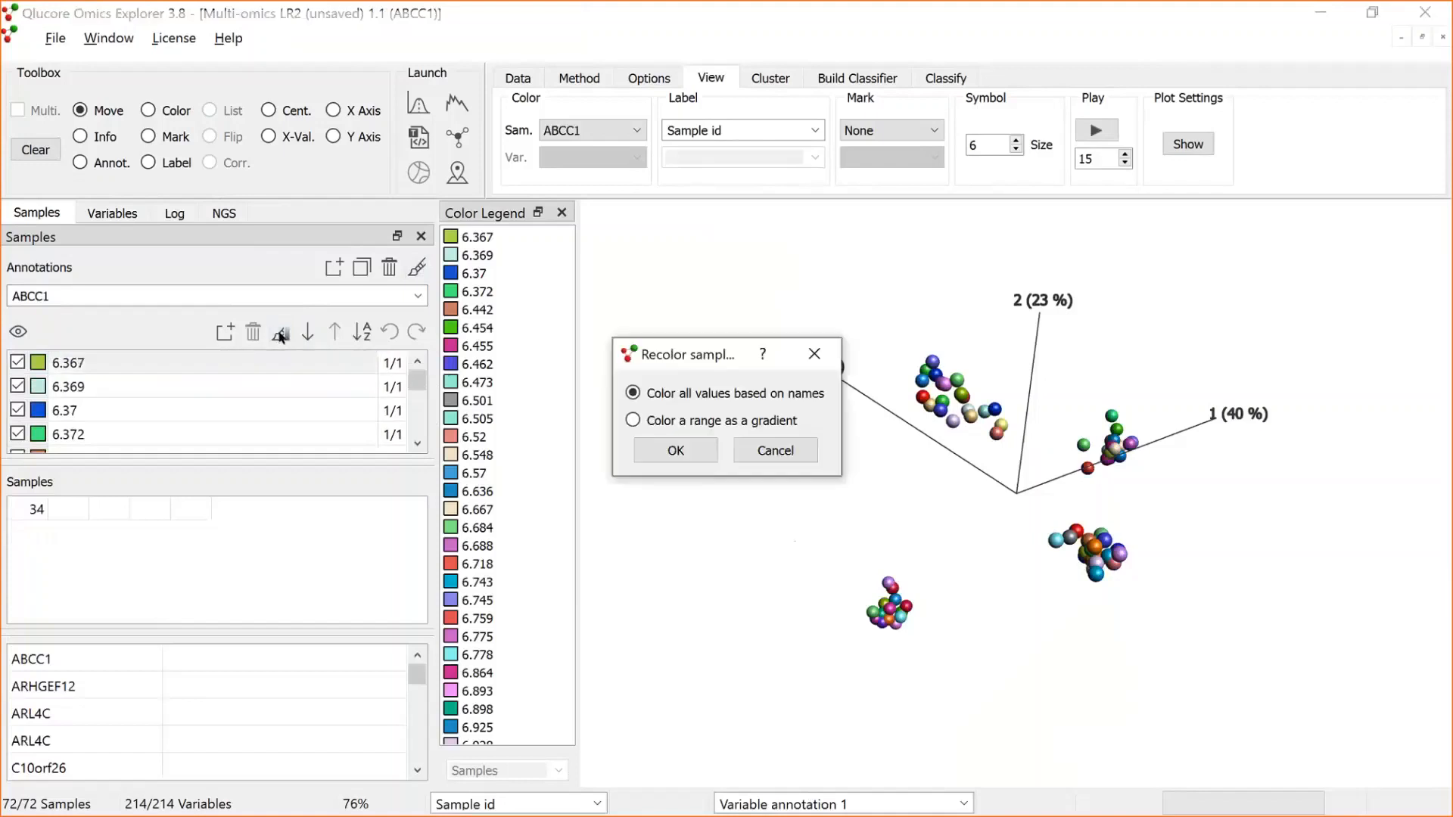
click(633, 418)
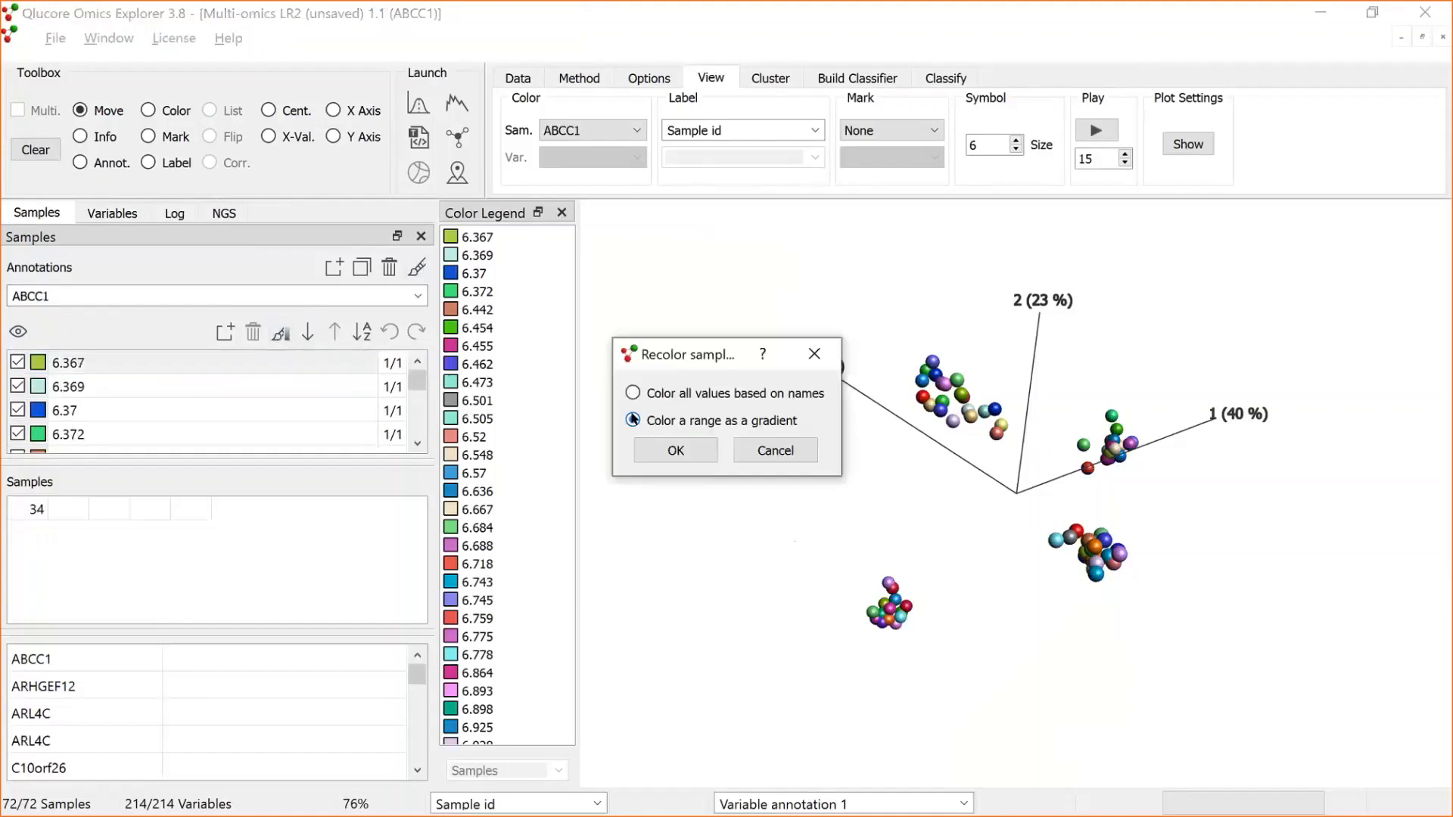
click(675, 451)
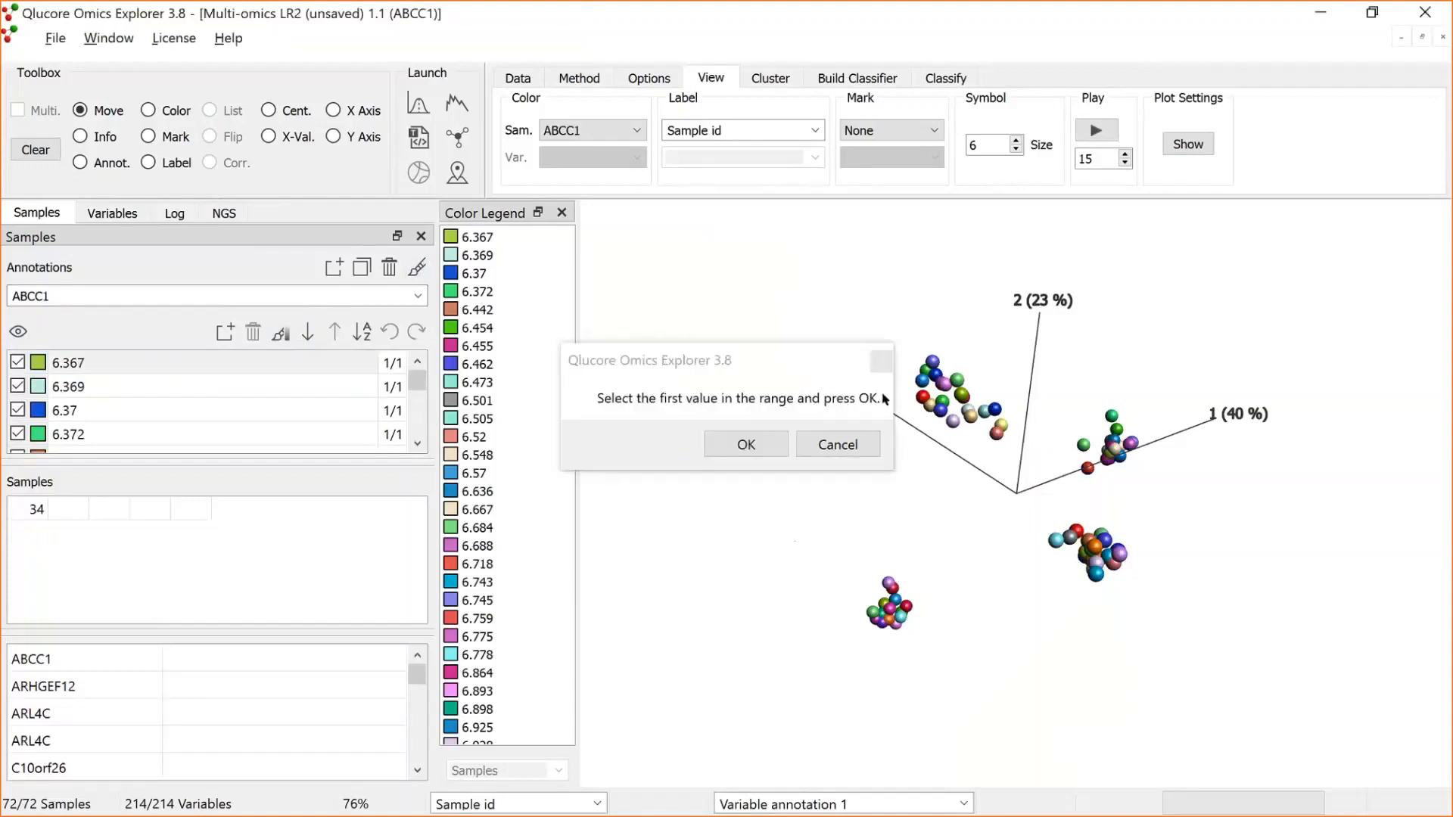
click(38, 365)
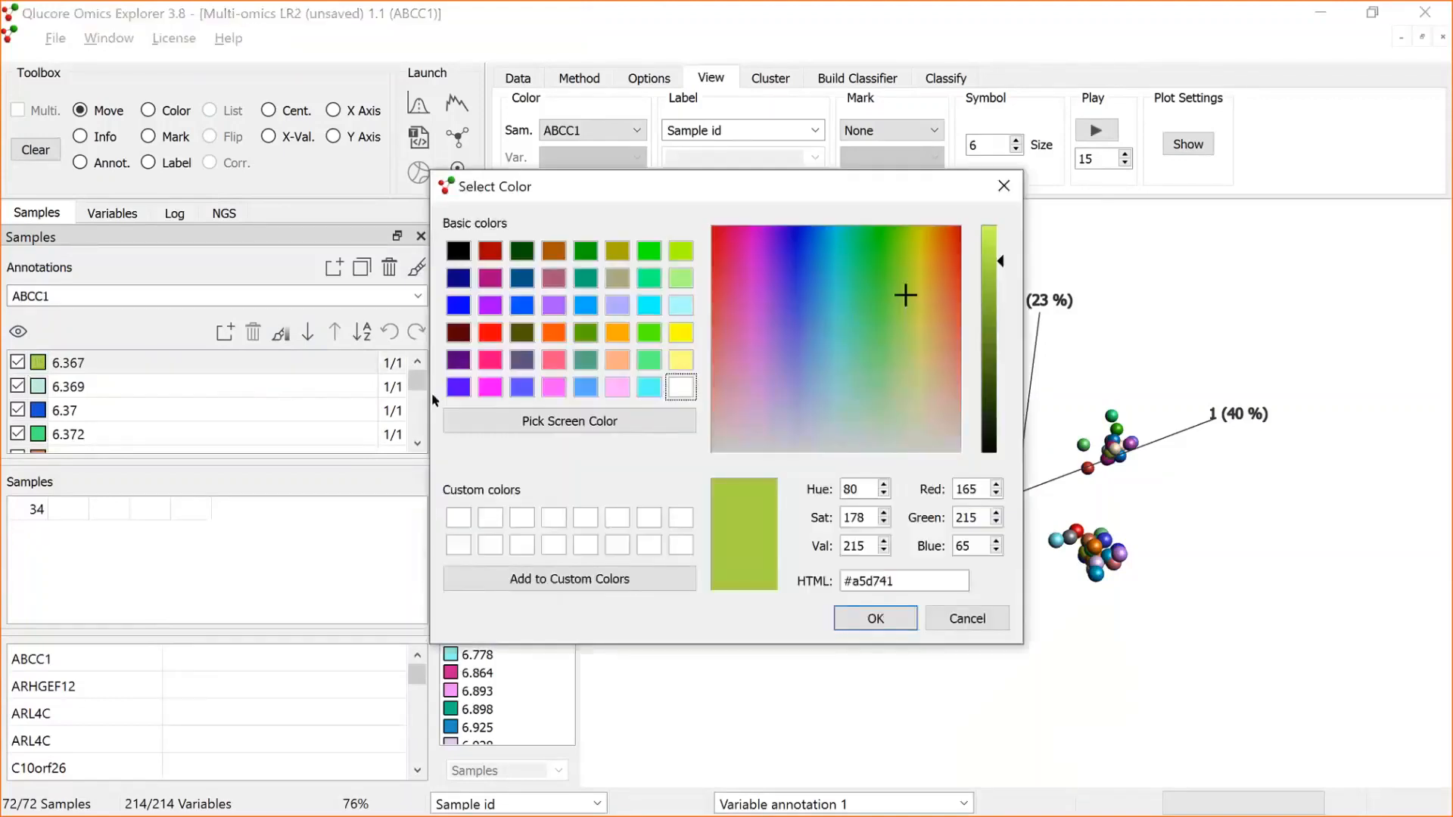
click(680, 333)
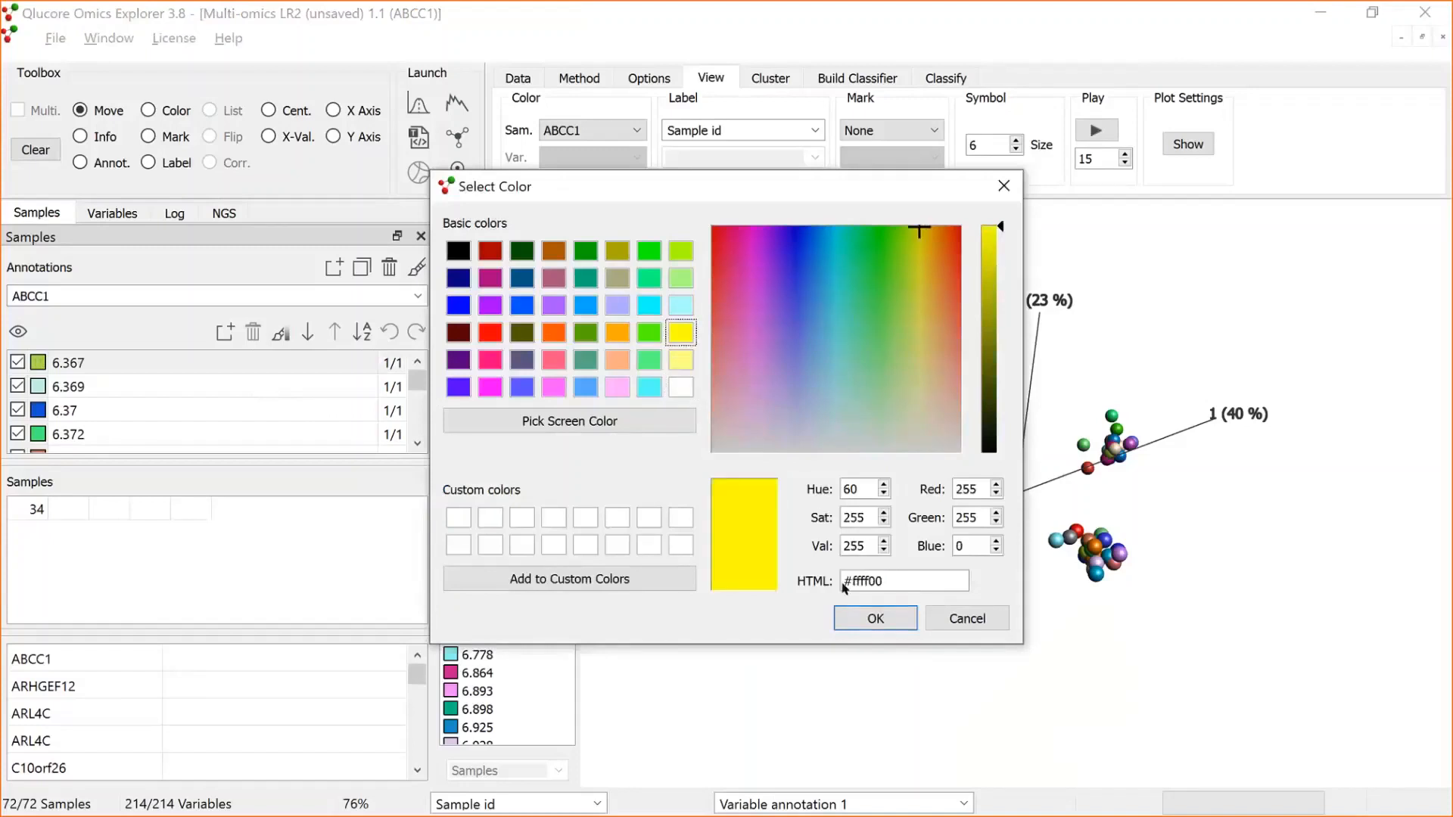
click(875, 619)
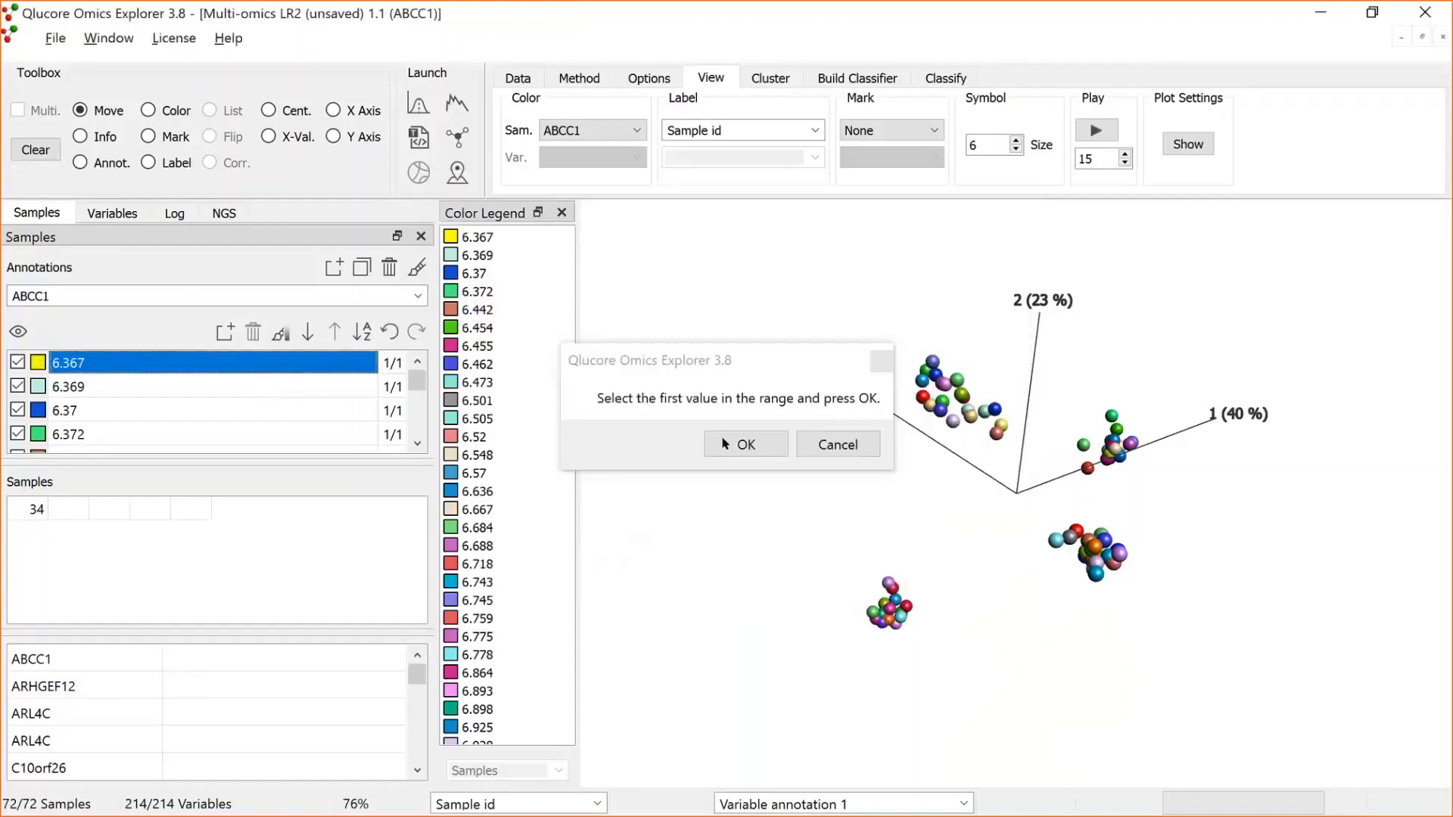
click(732, 452)
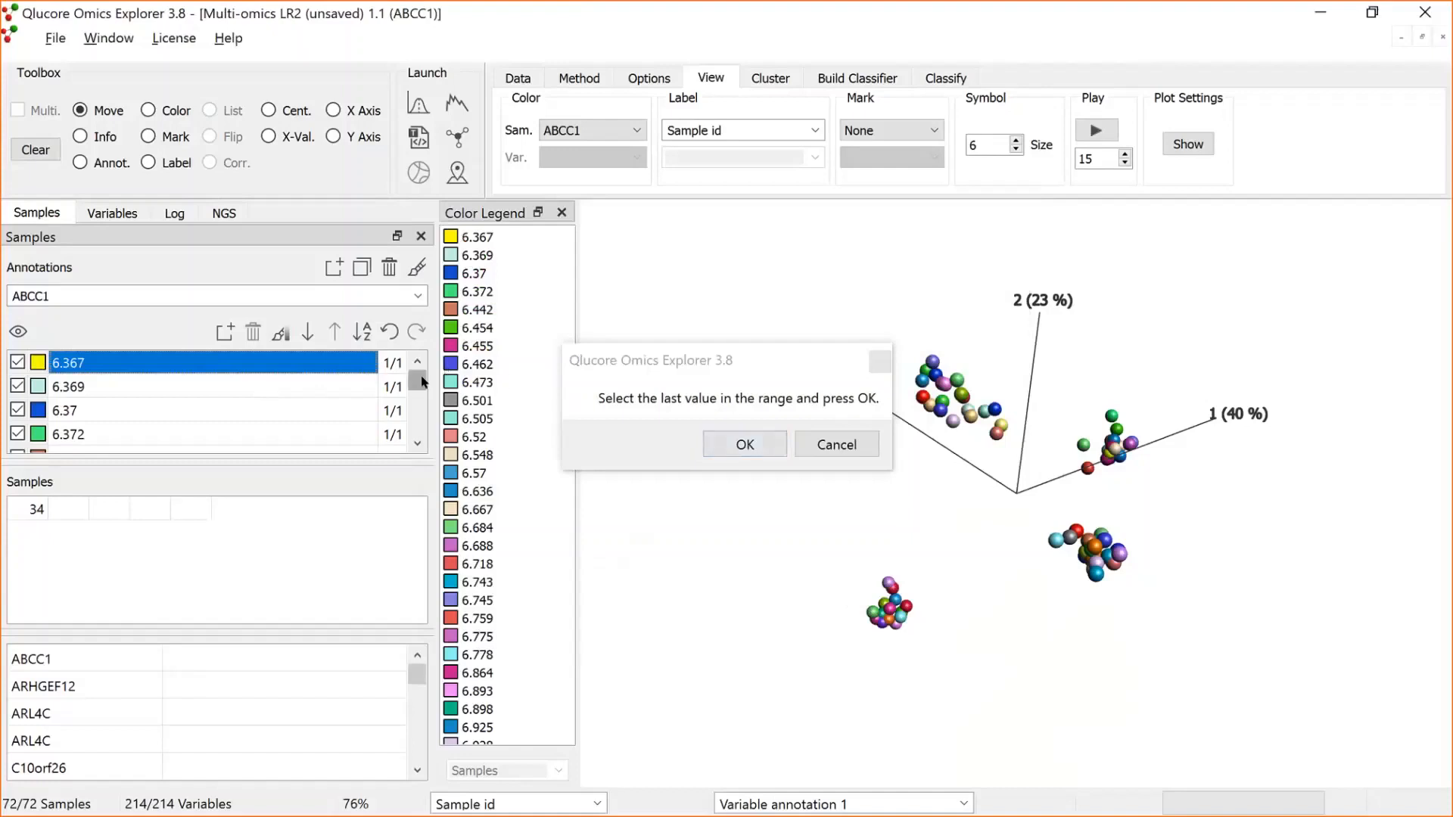
Set the last ABCC1 value, 8.412, to blue (#0000ff) and accept it as the end of the gradient.
drag(422, 380, 418, 424)
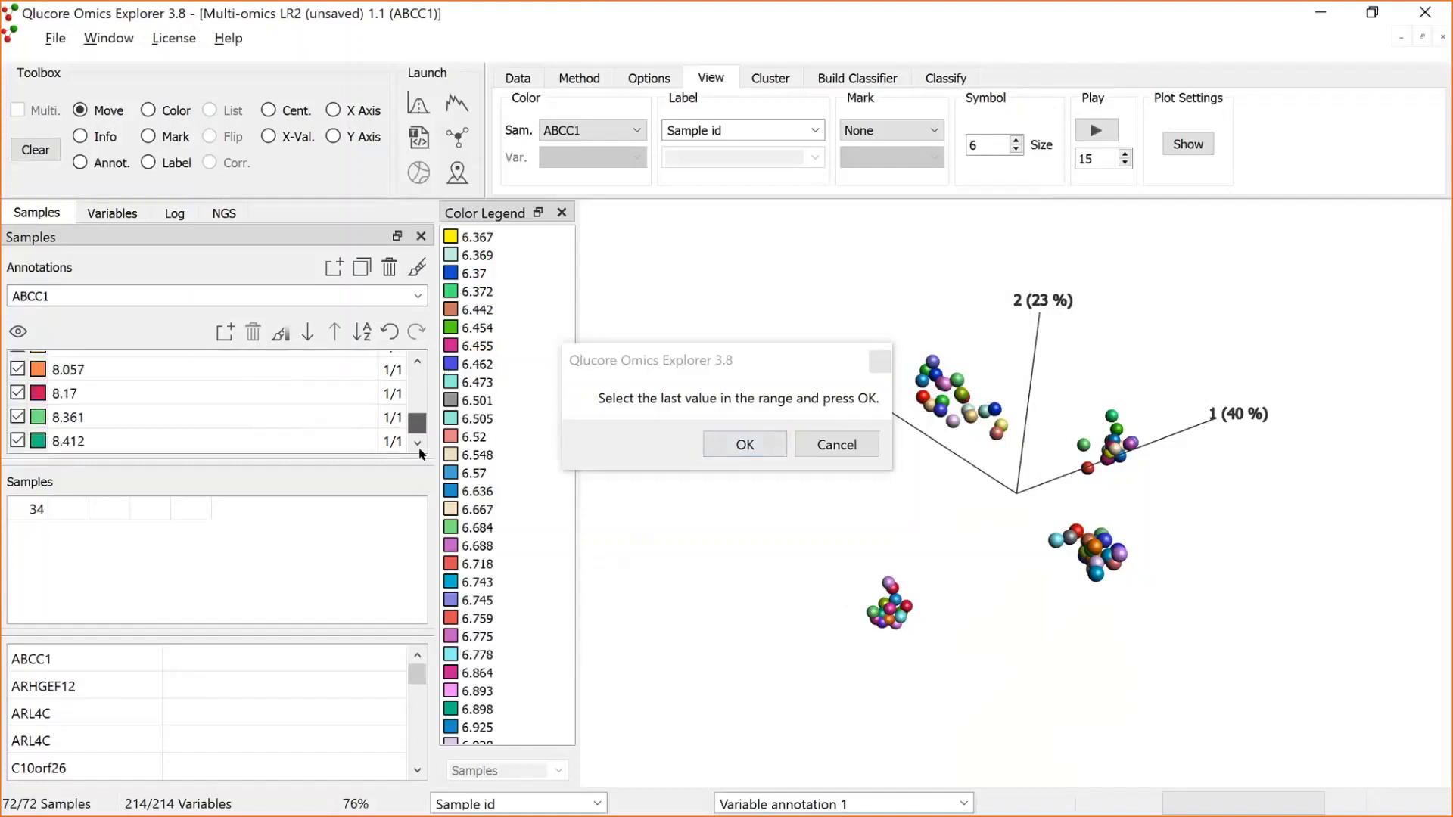
click(43, 445)
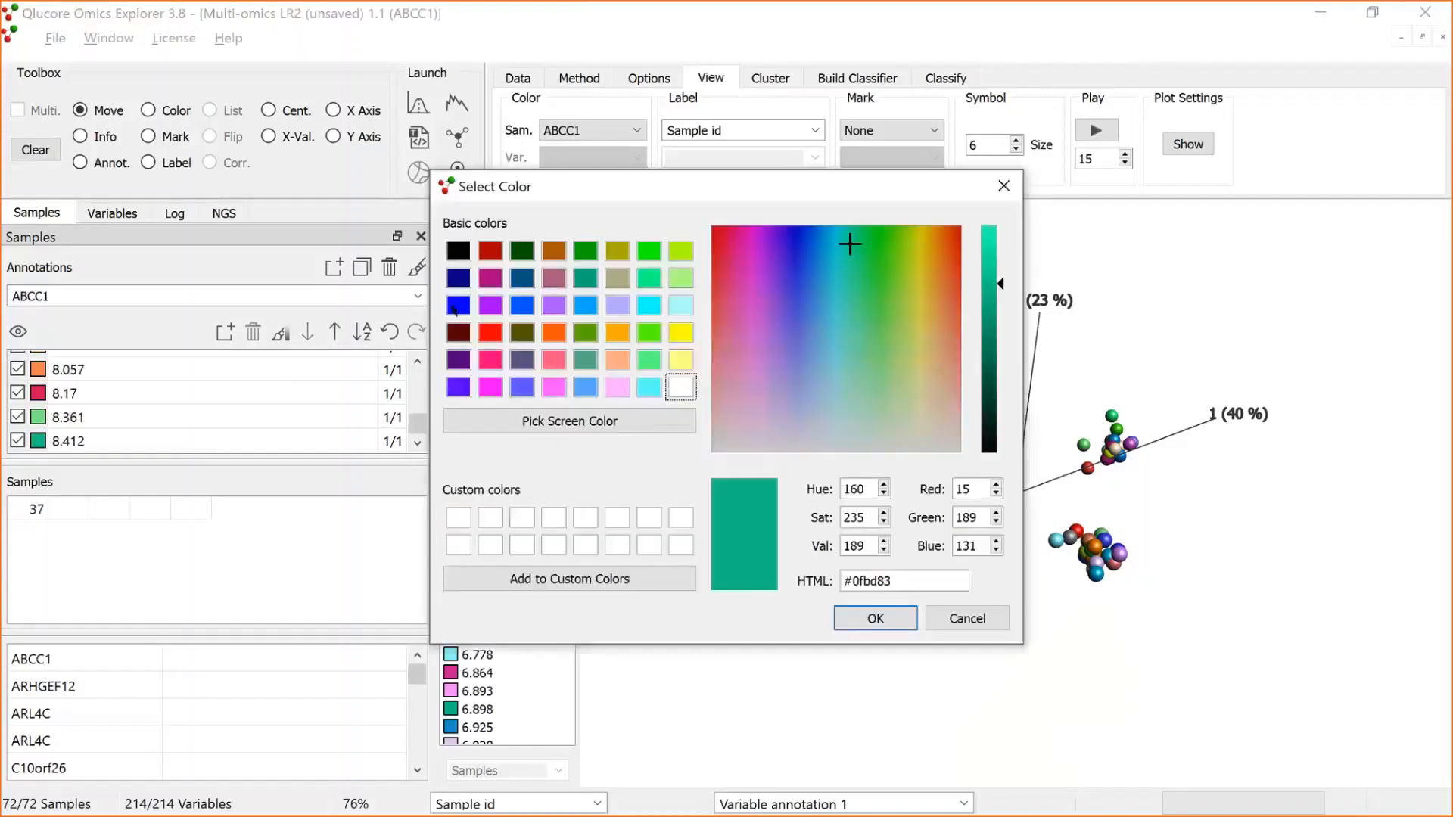
click(458, 305)
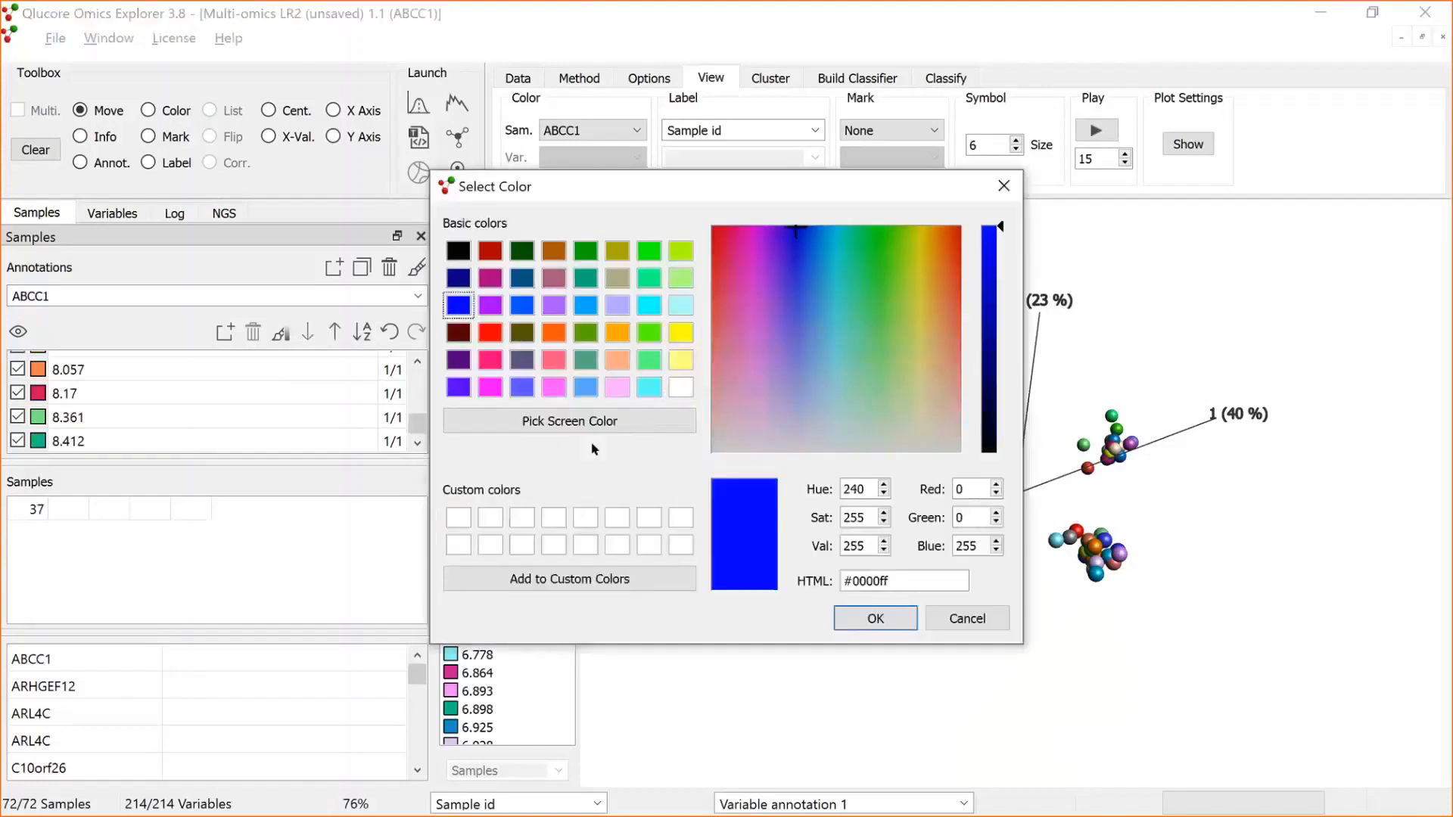
click(875, 619)
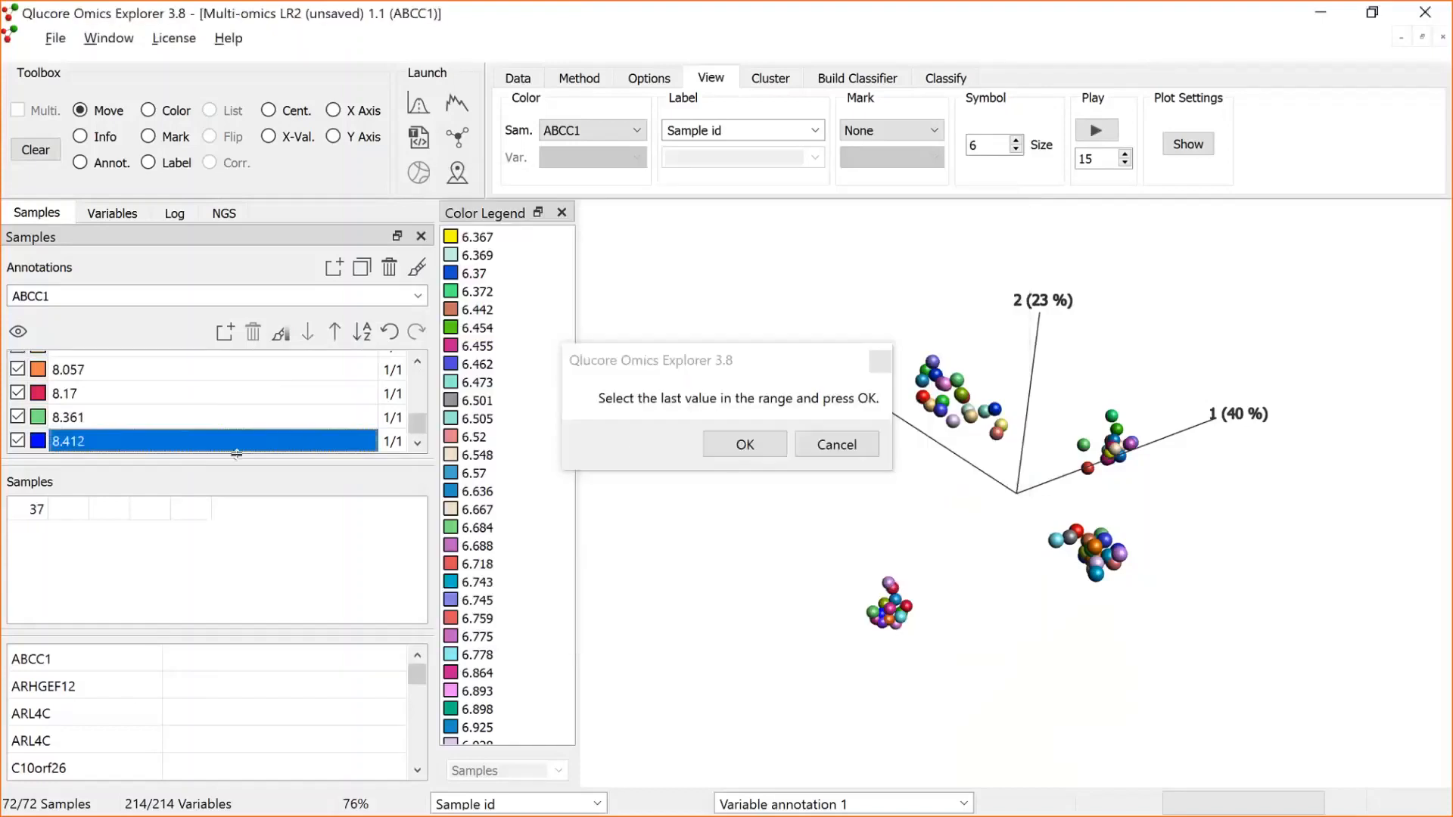
click(745, 444)
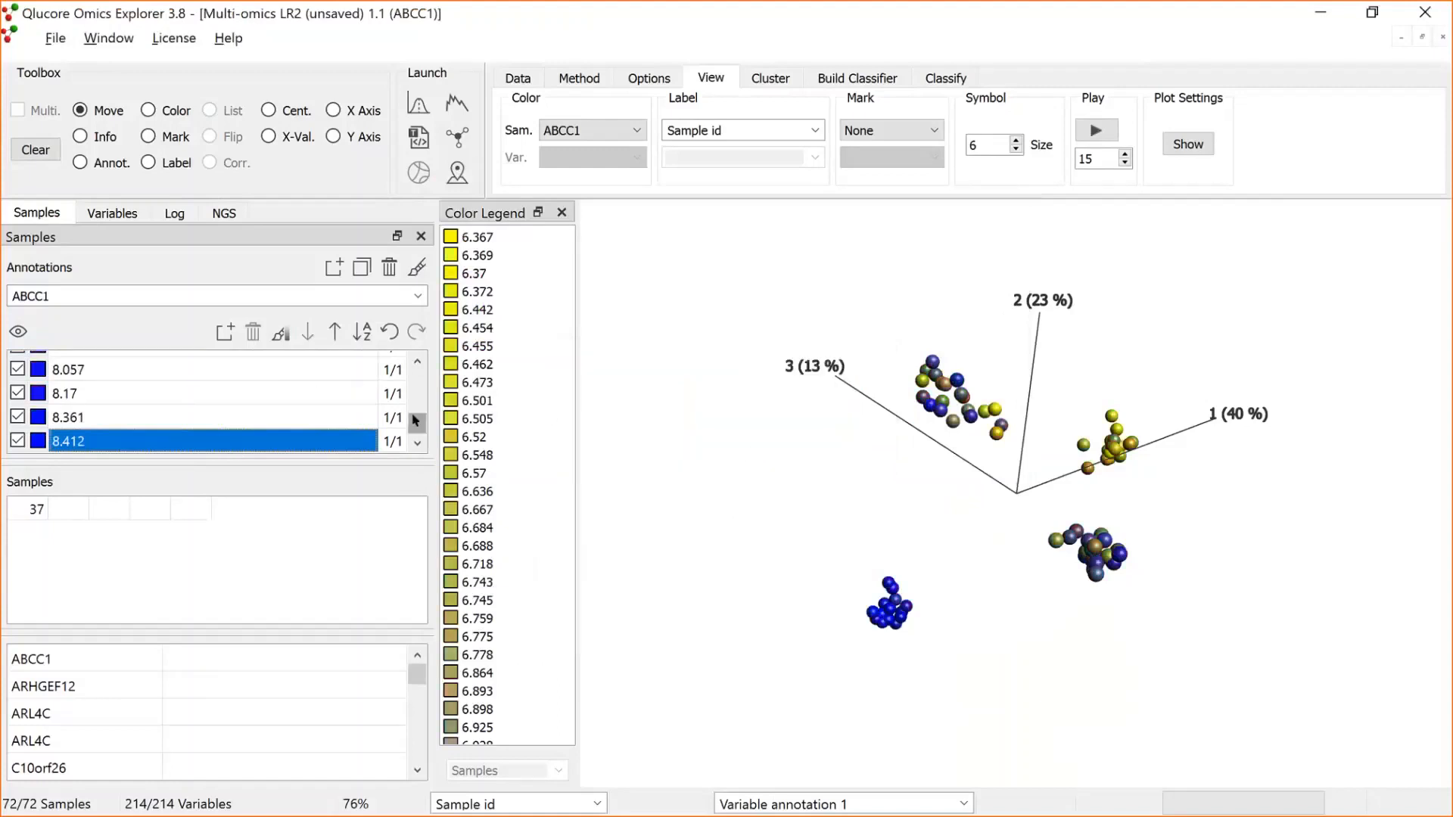
drag(415, 421, 419, 464)
drag(886, 522, 981, 496)
drag(1142, 426, 1034, 525)
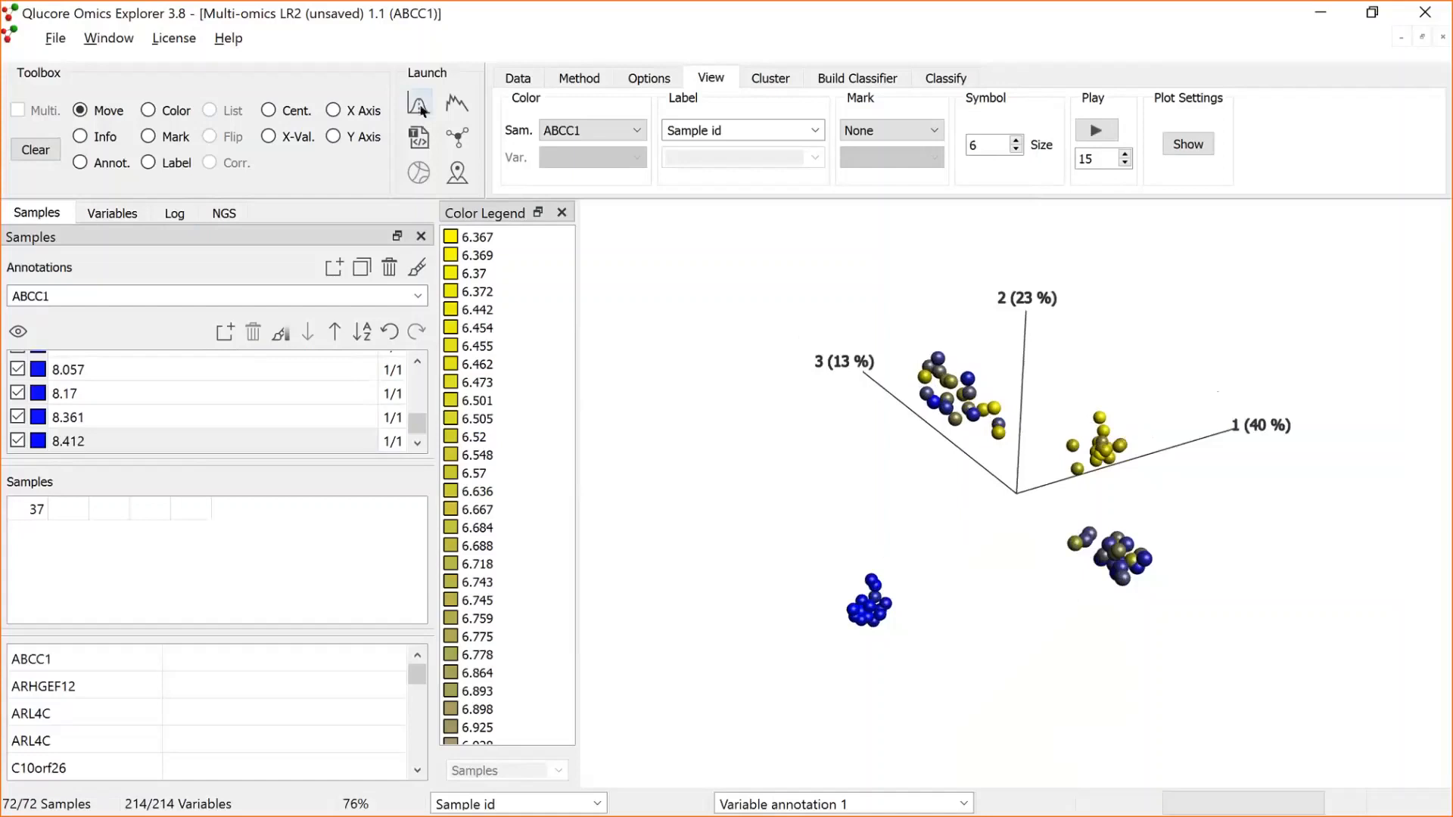
Filter the active variables by Linear Regression on the ABCC1 annotation with r≠0 and a p-value cutoff of 0.0083.
click(419, 103)
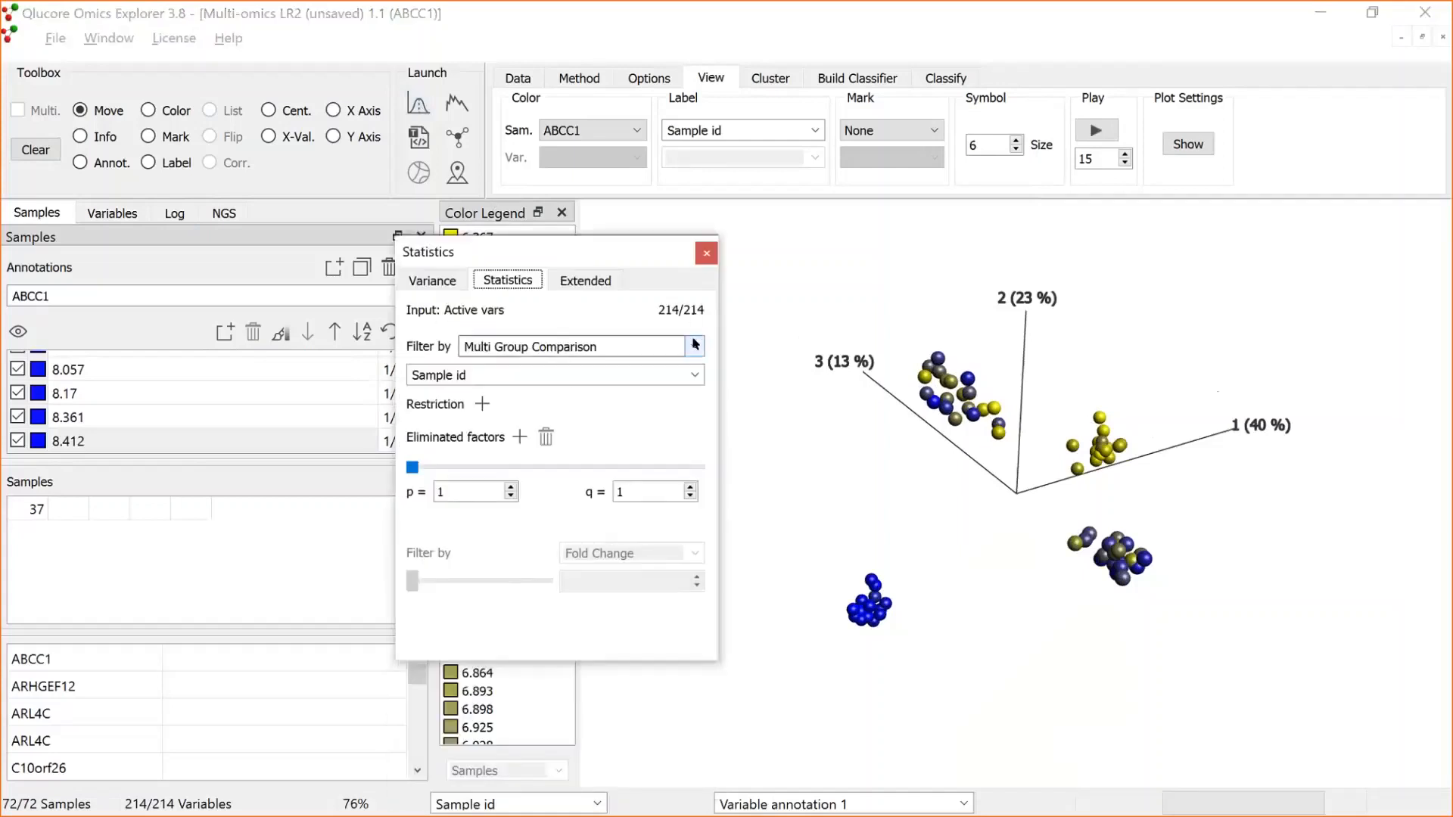
click(683, 348)
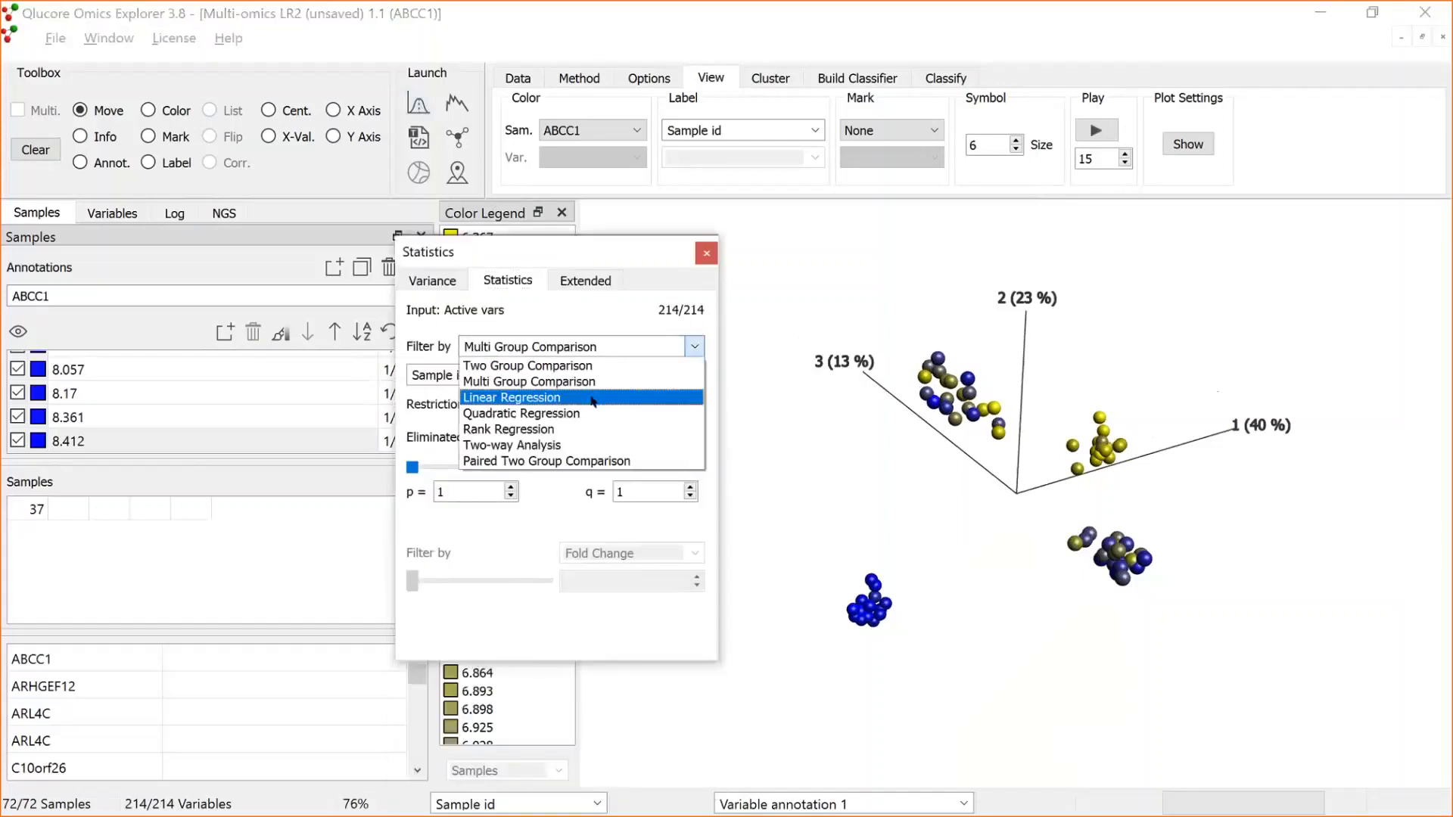
click(596, 399)
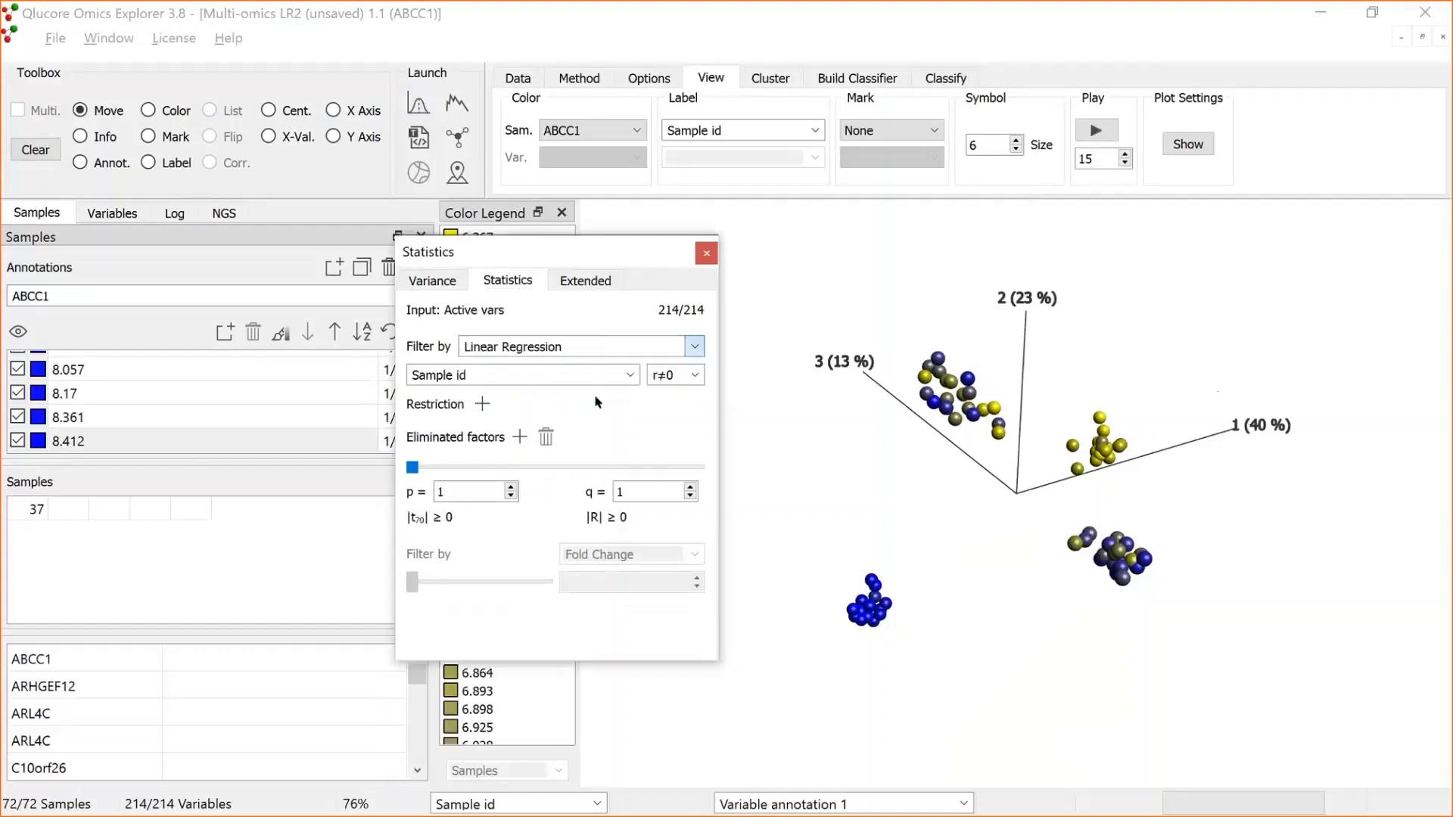
click(629, 375)
drag(634, 638, 645, 427)
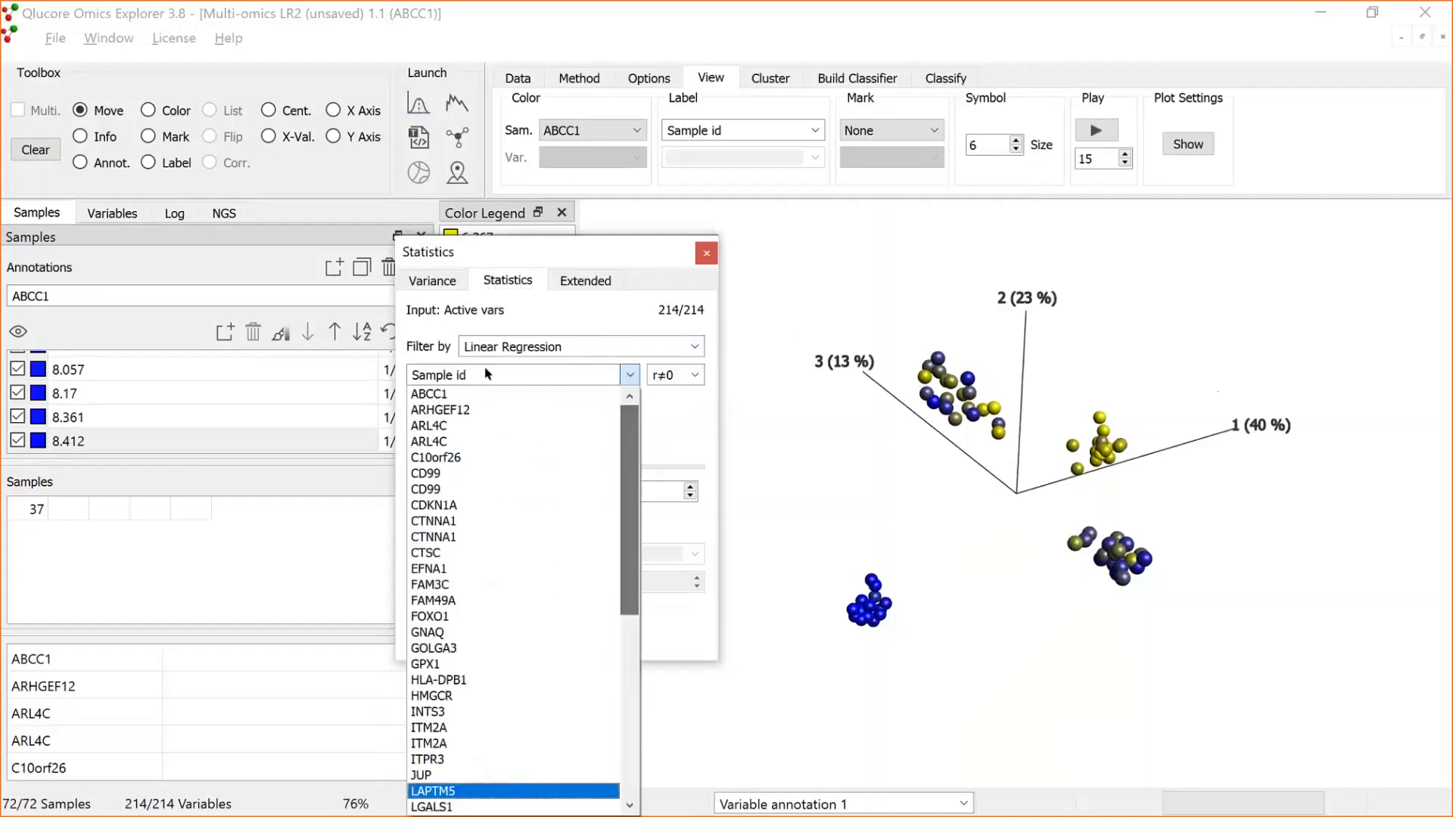
click(436, 394)
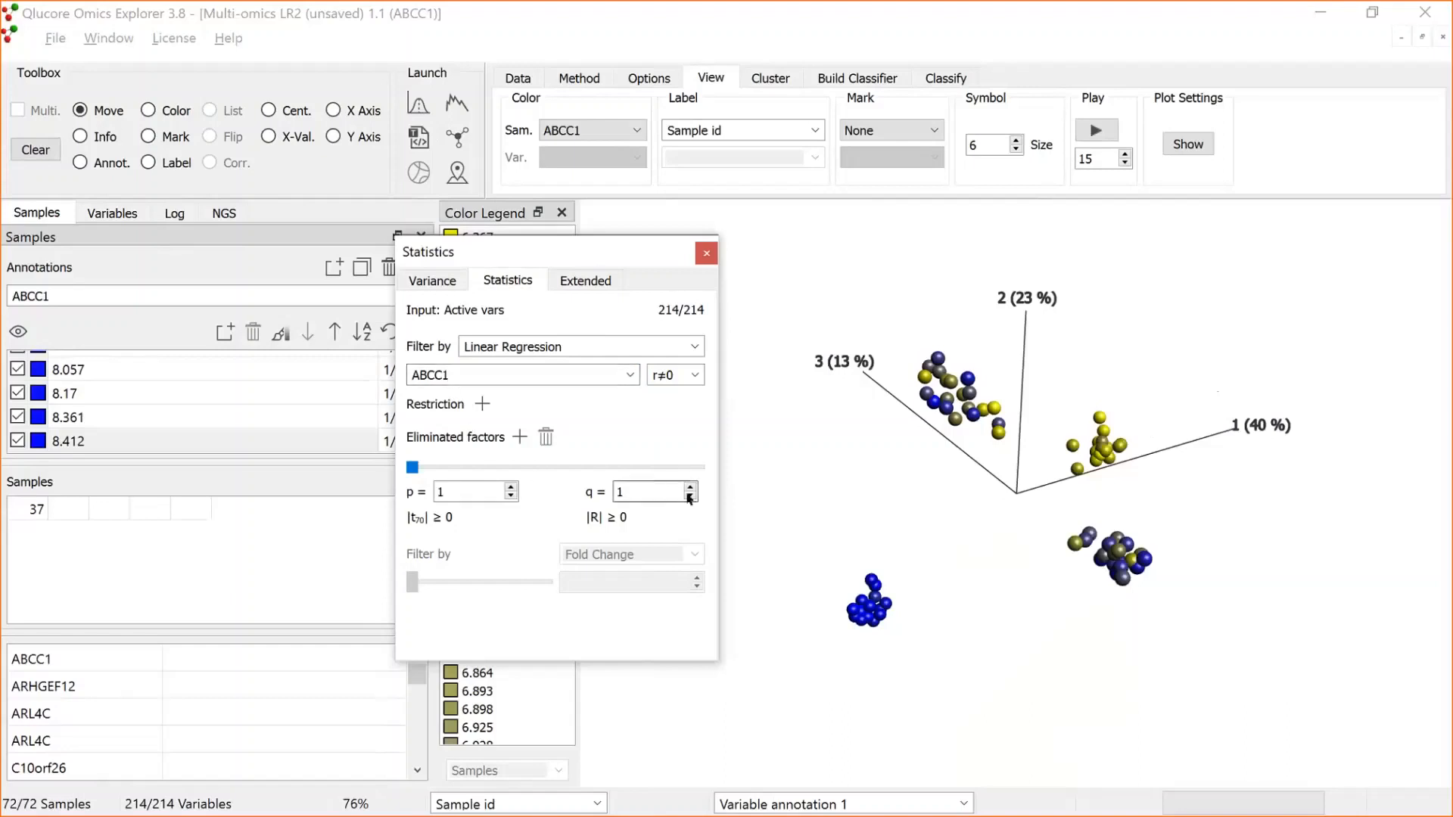
click(413, 467)
drag(414, 468, 455, 469)
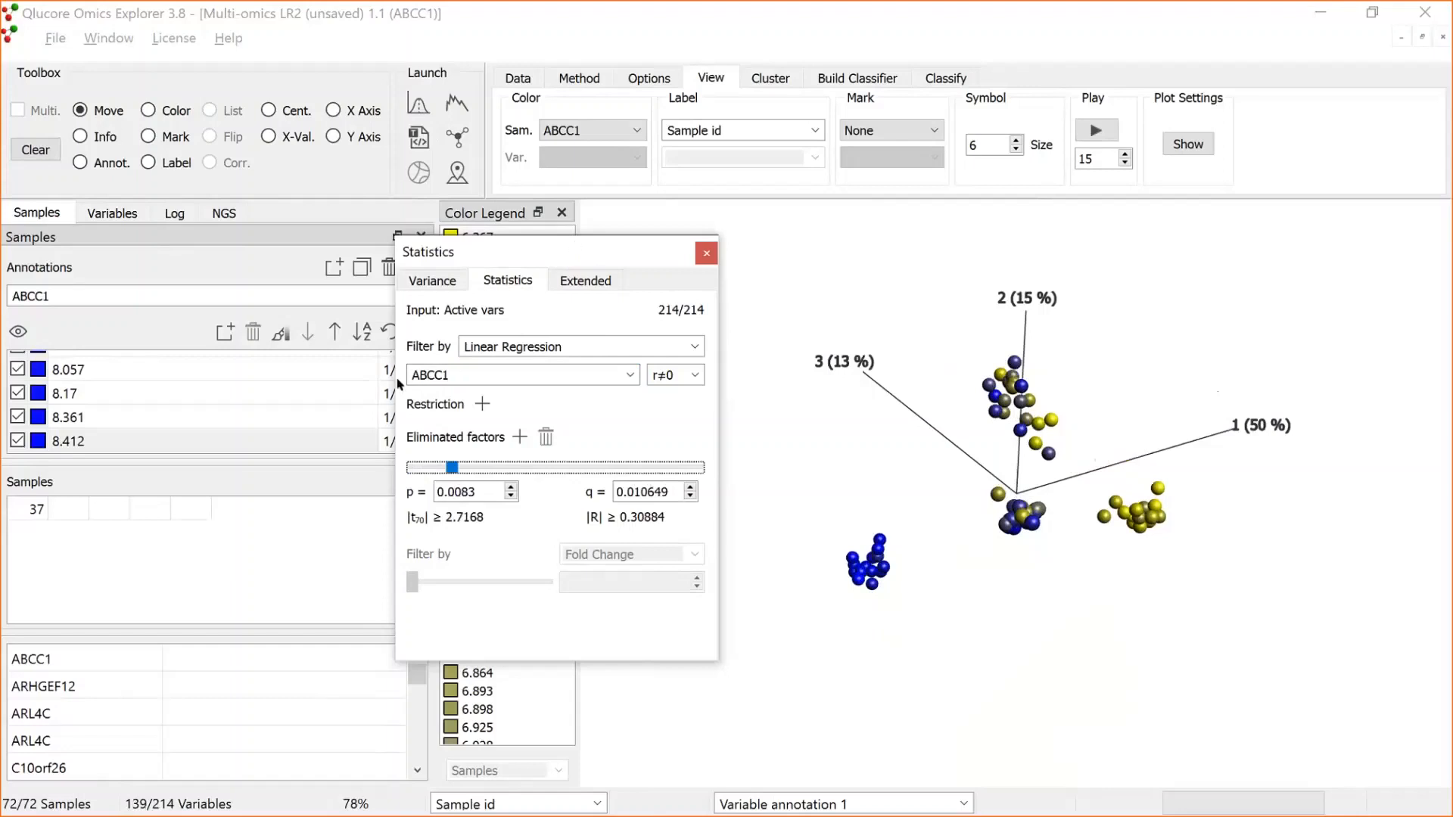
Show the filtered variables as a heat map and size it automatically in both directions.
click(130, 215)
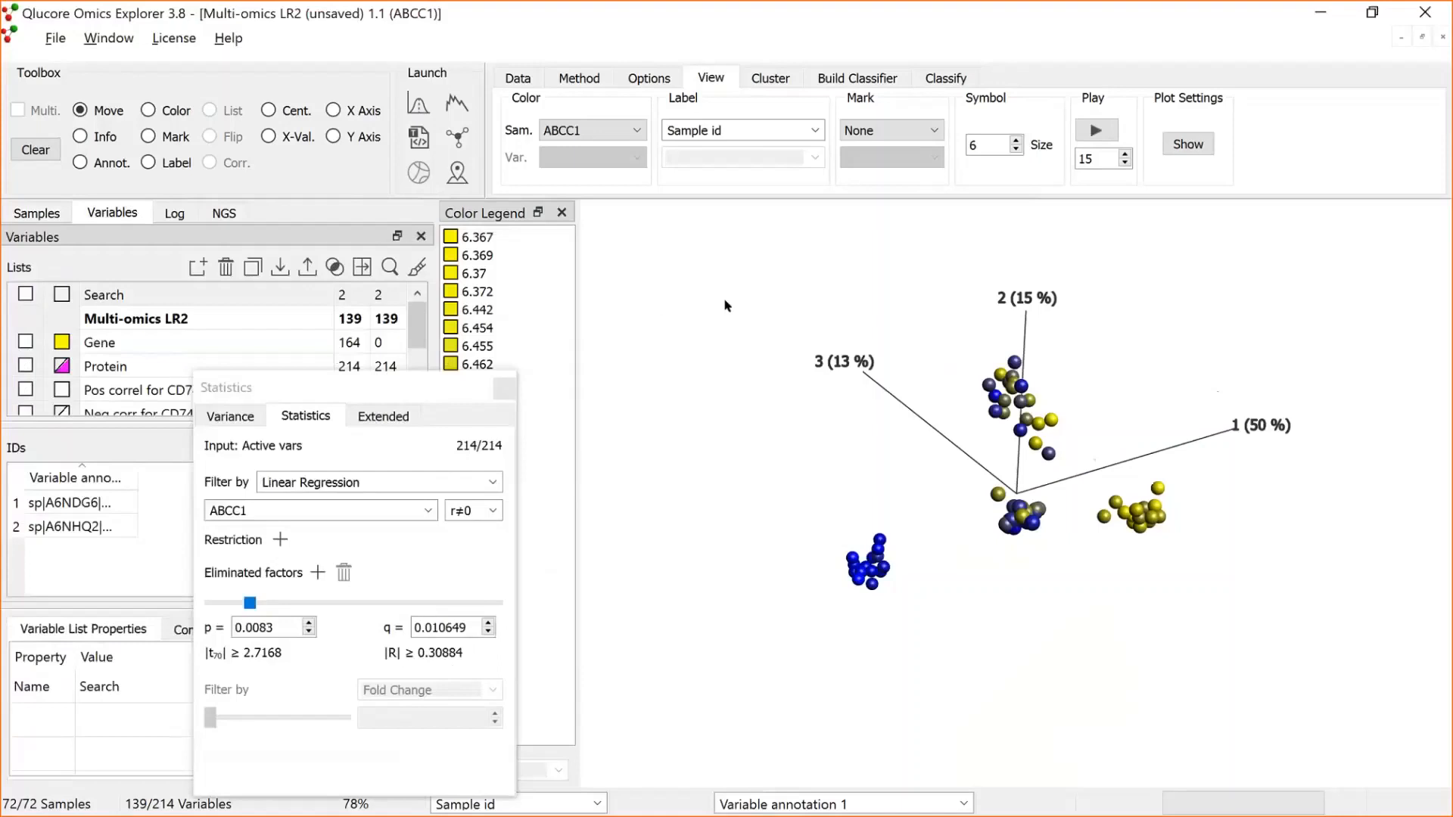
click(580, 78)
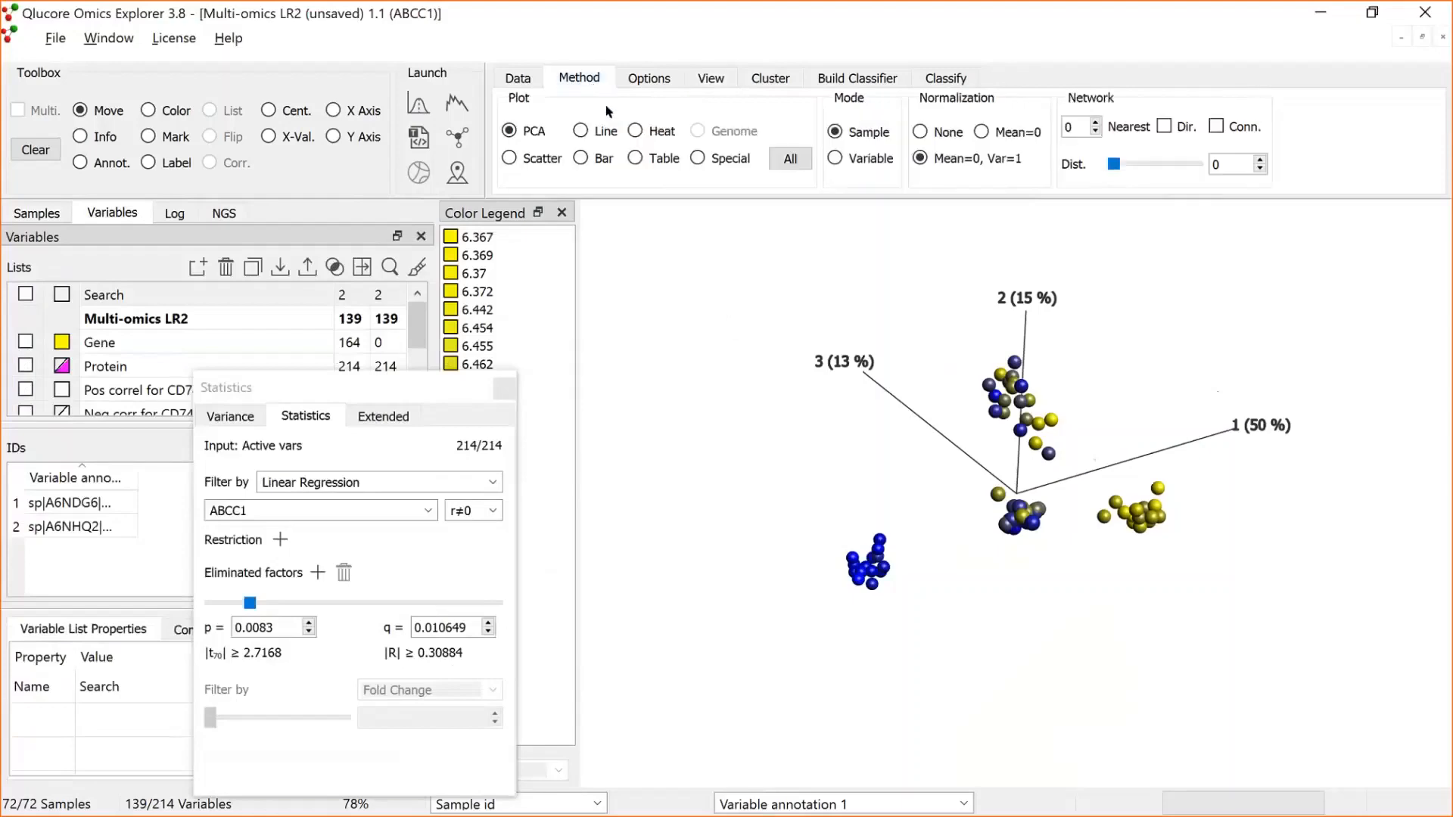
click(637, 133)
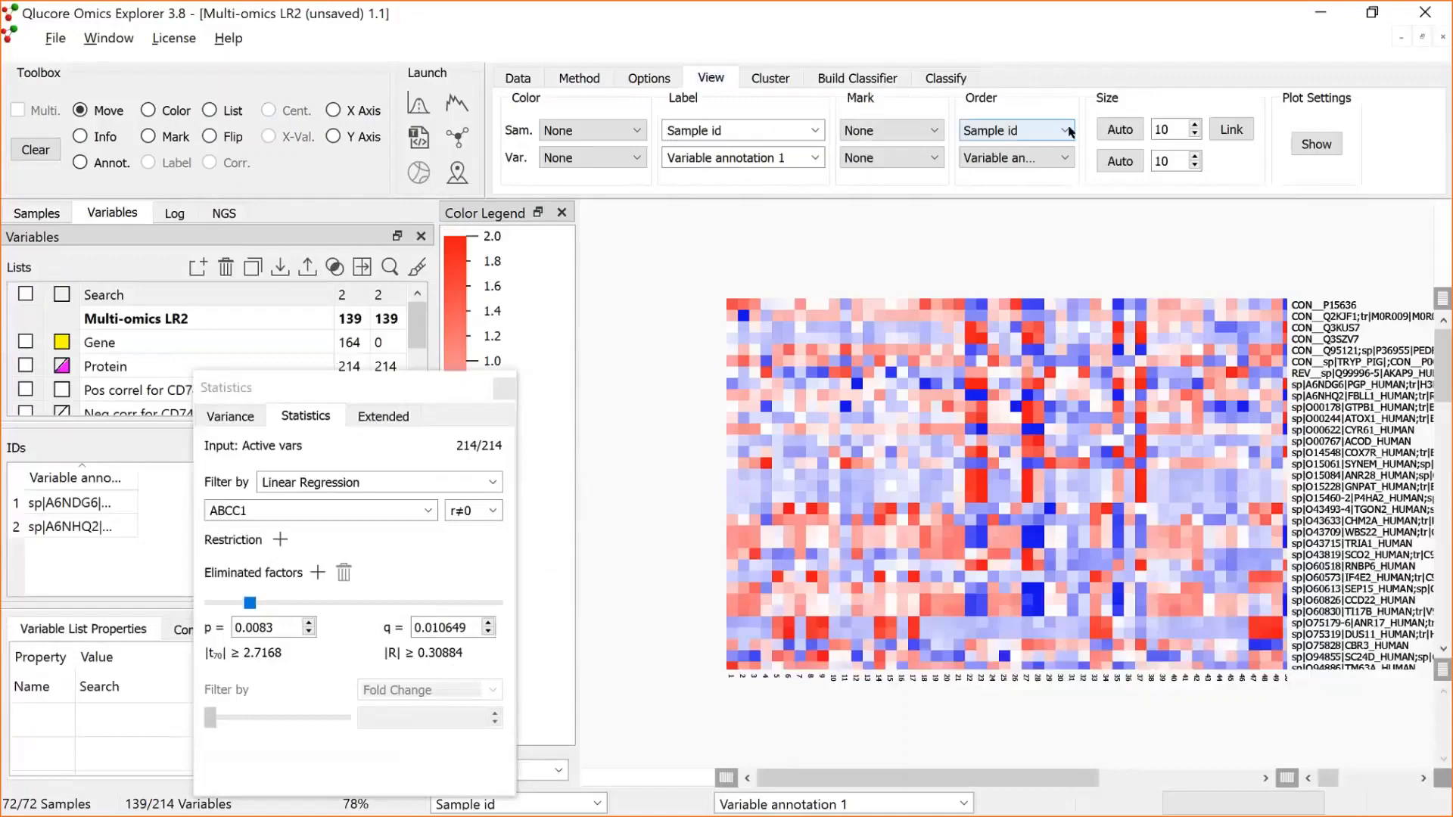
click(1119, 130)
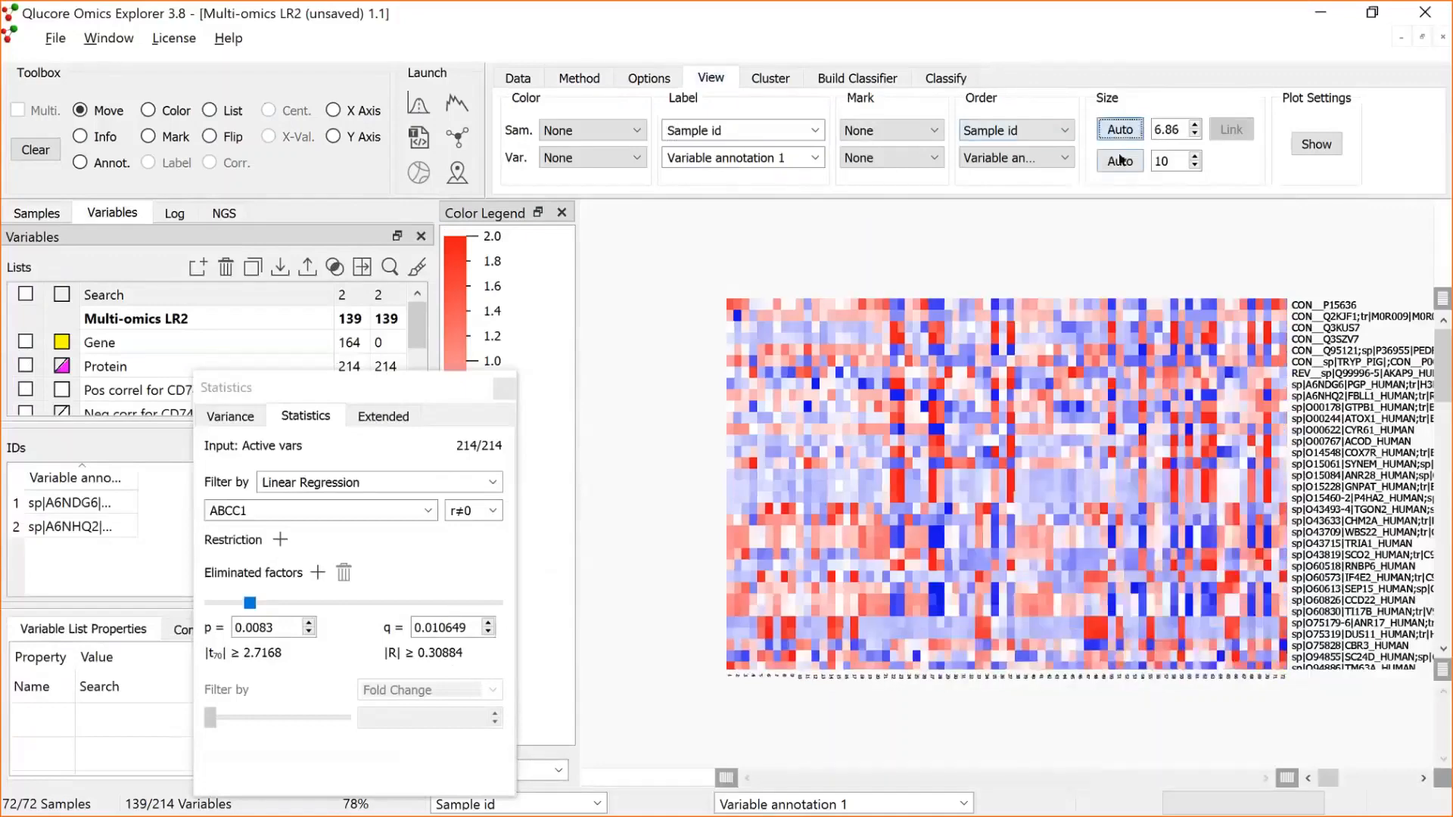
click(1119, 161)
Order the heat map's samples by hierarchical clustering.
click(994, 130)
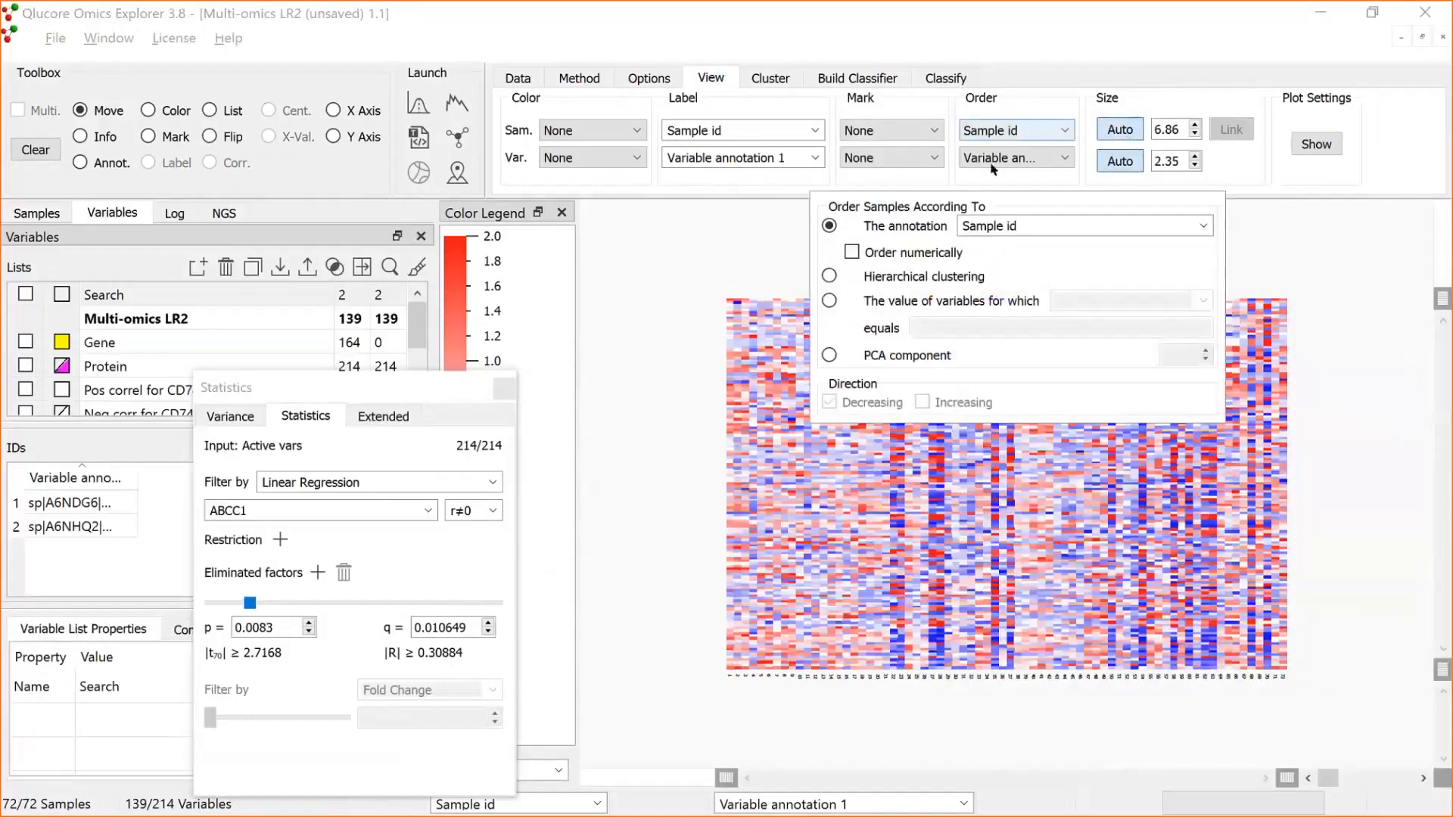
click(830, 275)
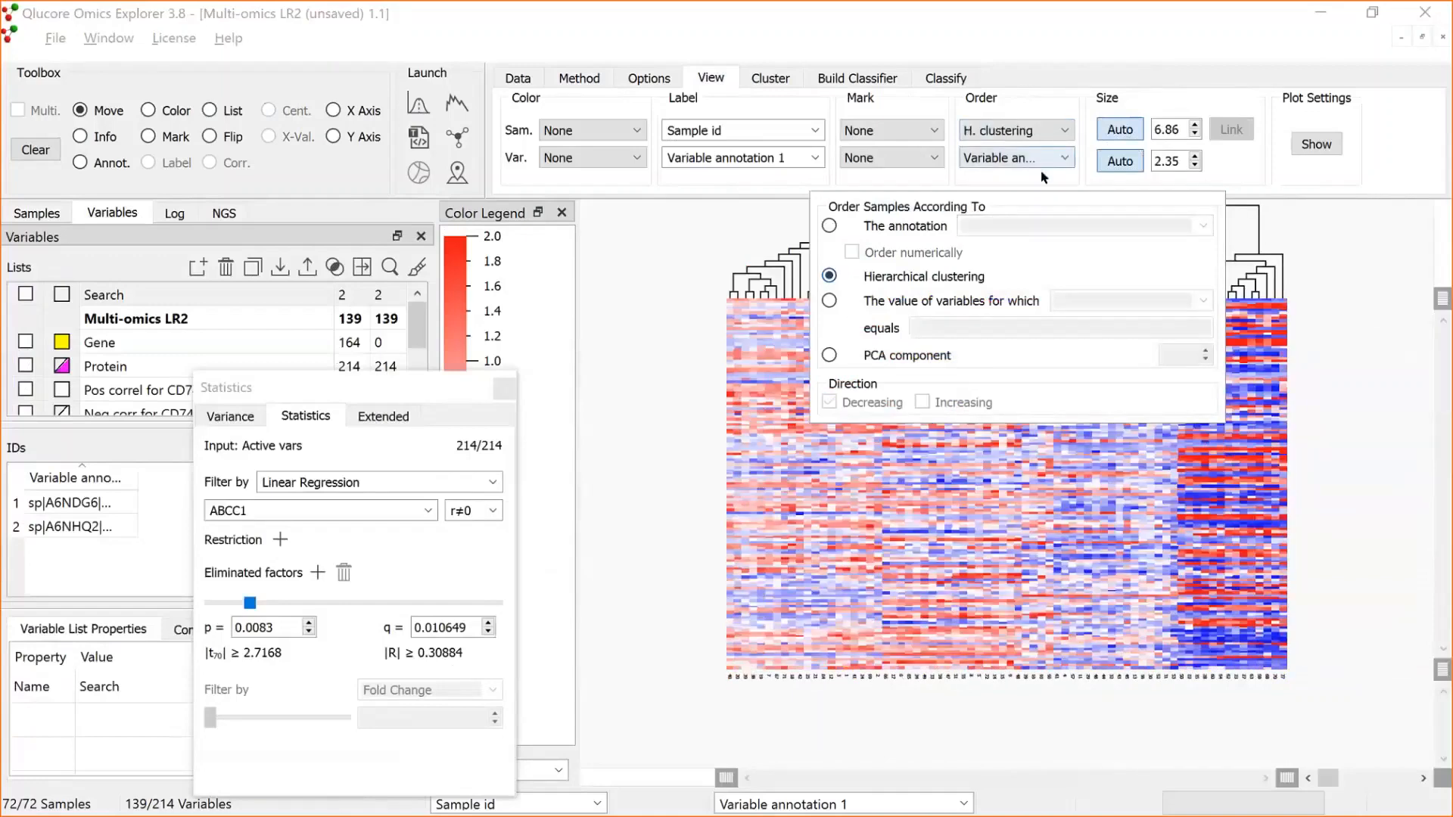
Order the heat map's variables by hierarchical clustering.
click(1038, 159)
click(876, 275)
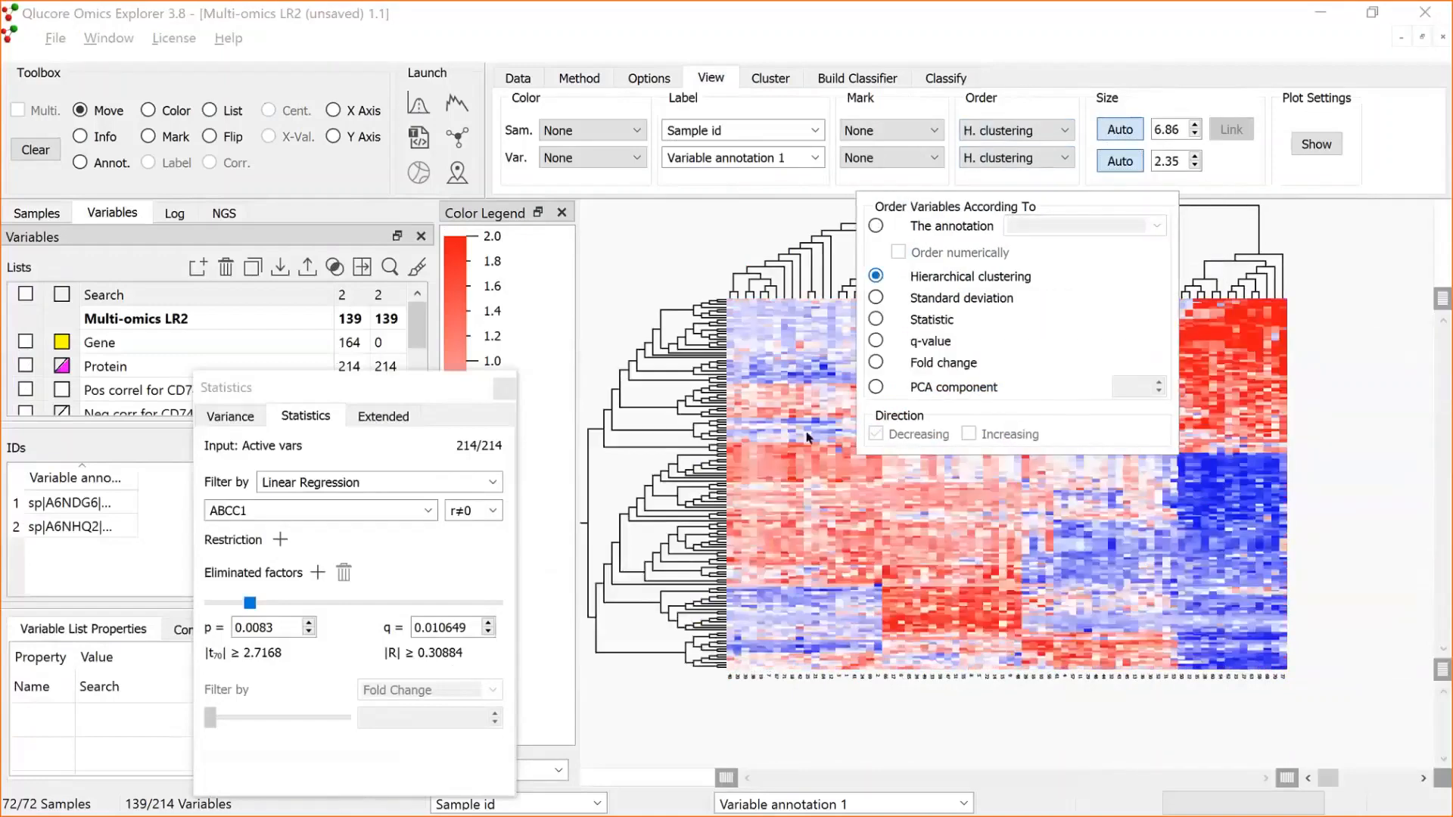
click(606, 563)
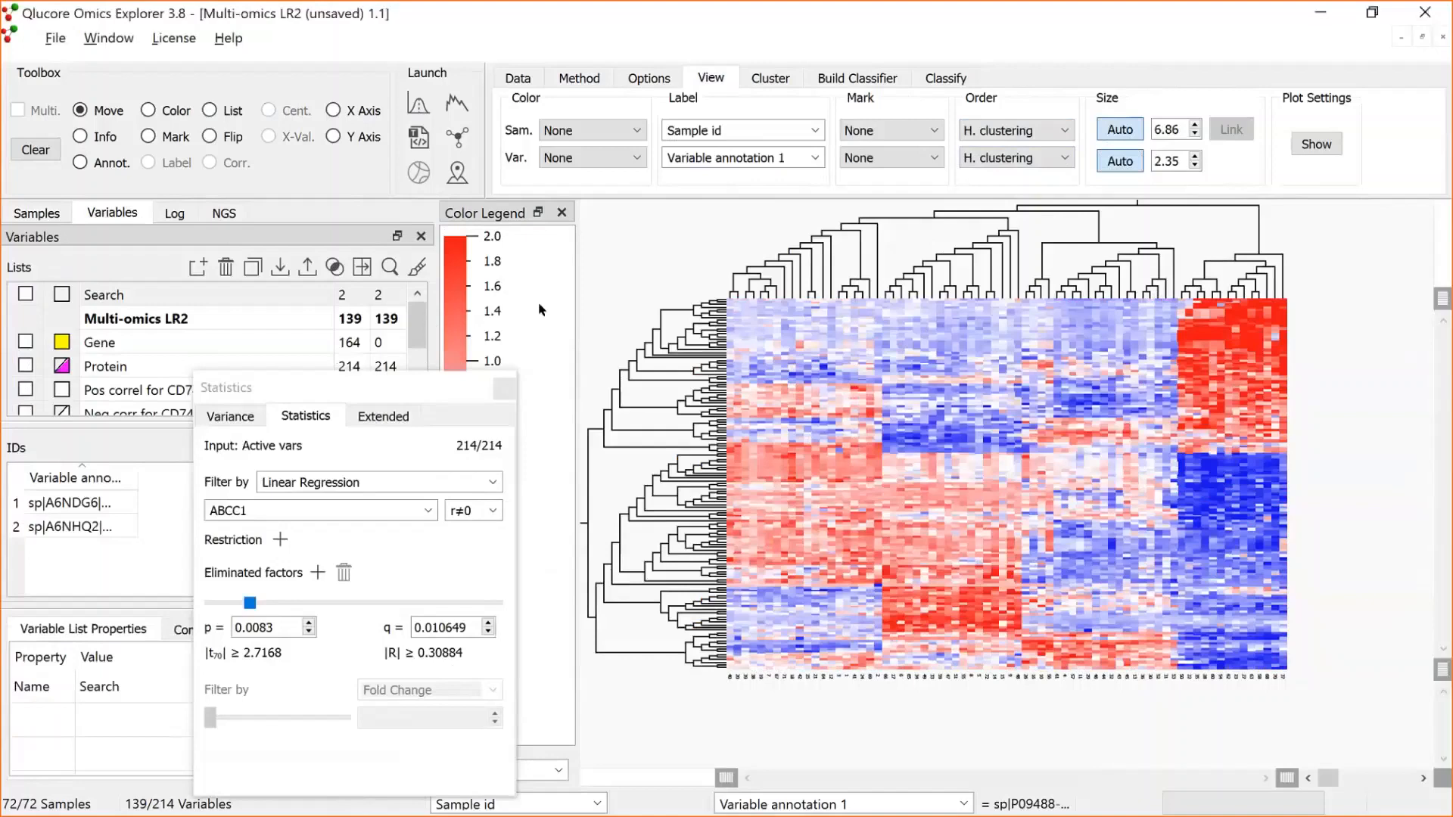
Color the heat map's samples by the ABCC1 annotation and add Treatment as an additional annotation.
click(635, 132)
click(428, 269)
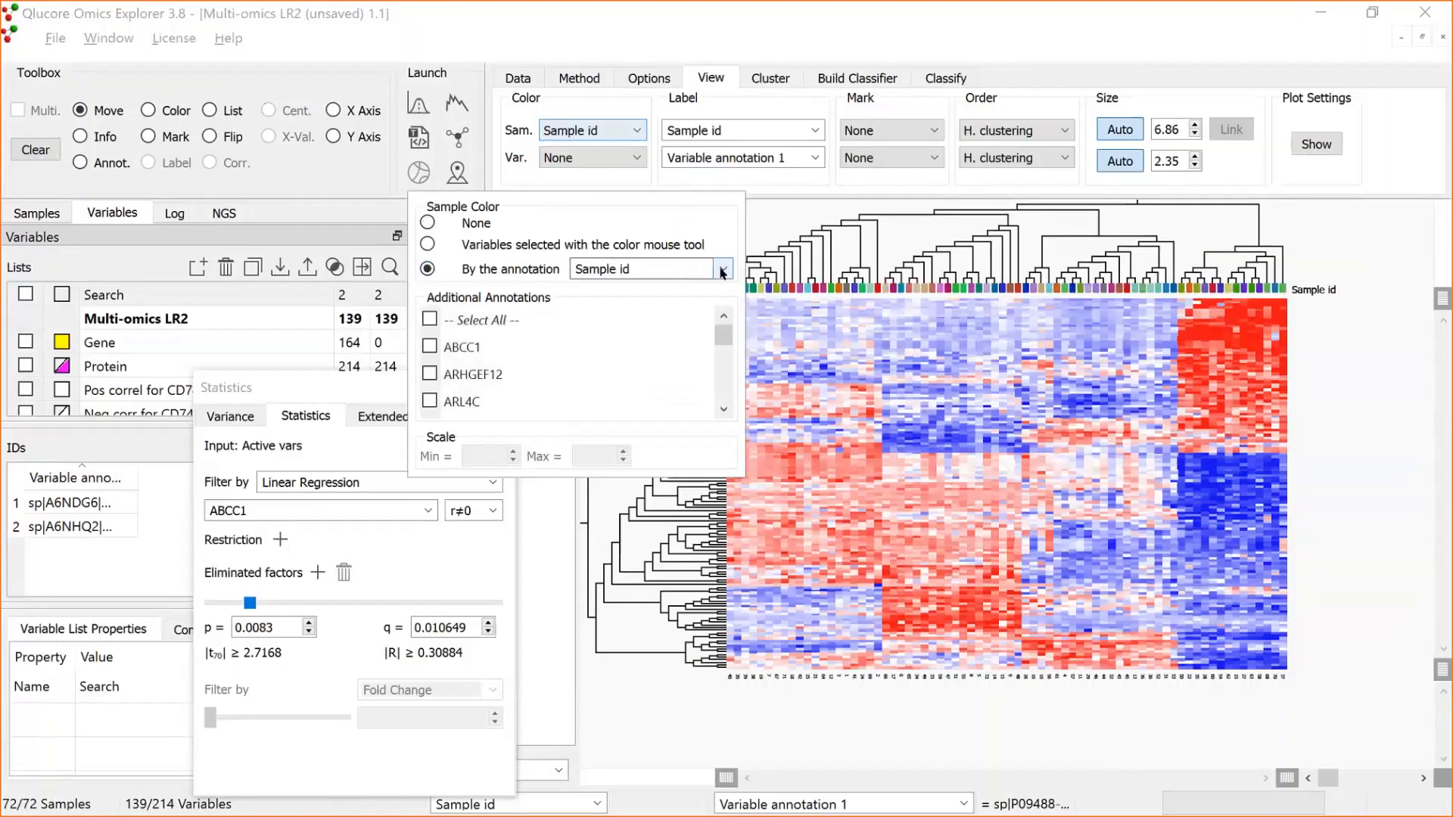
click(722, 270)
scroll(644, 463, up, 6)
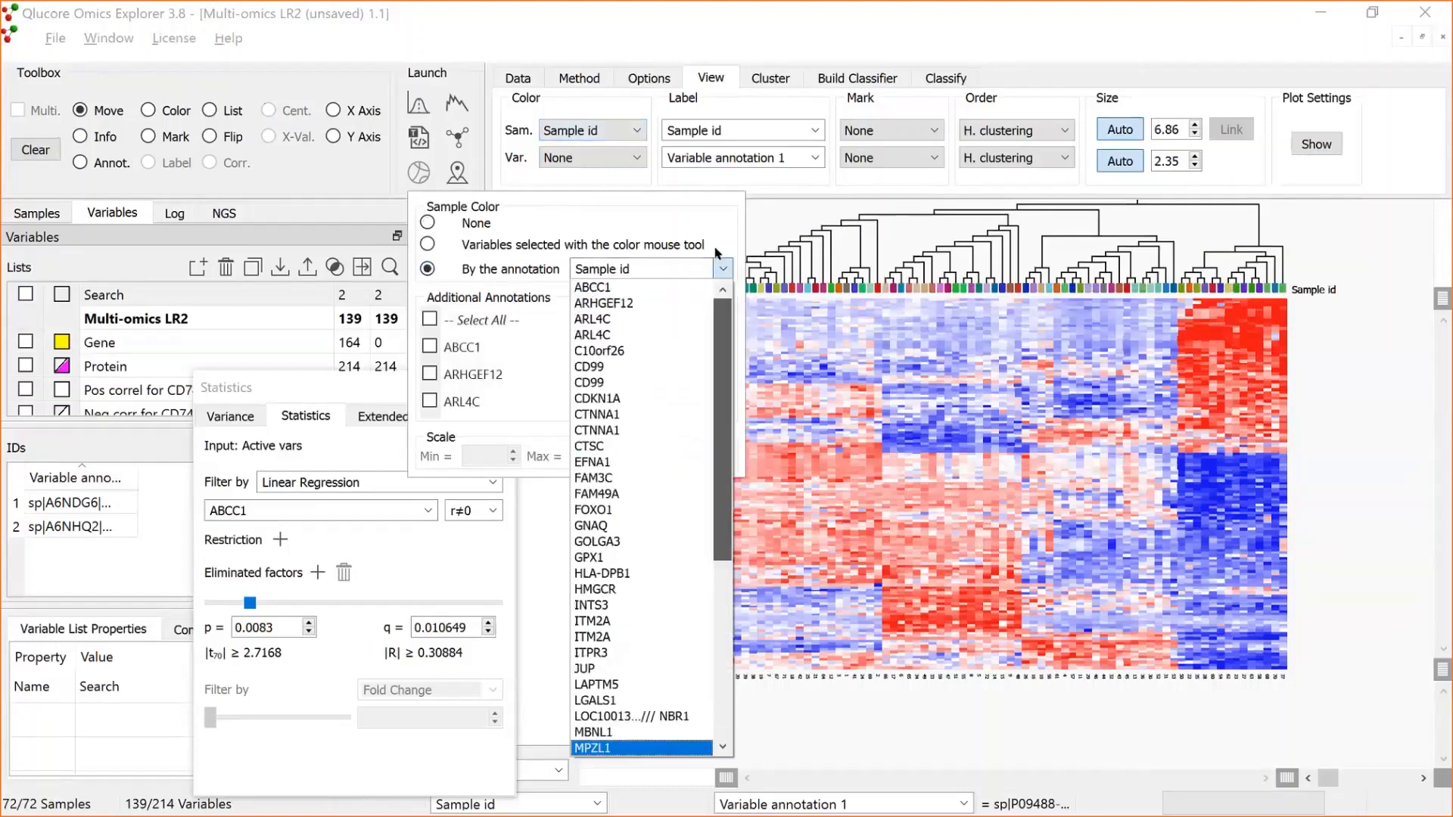
click(600, 287)
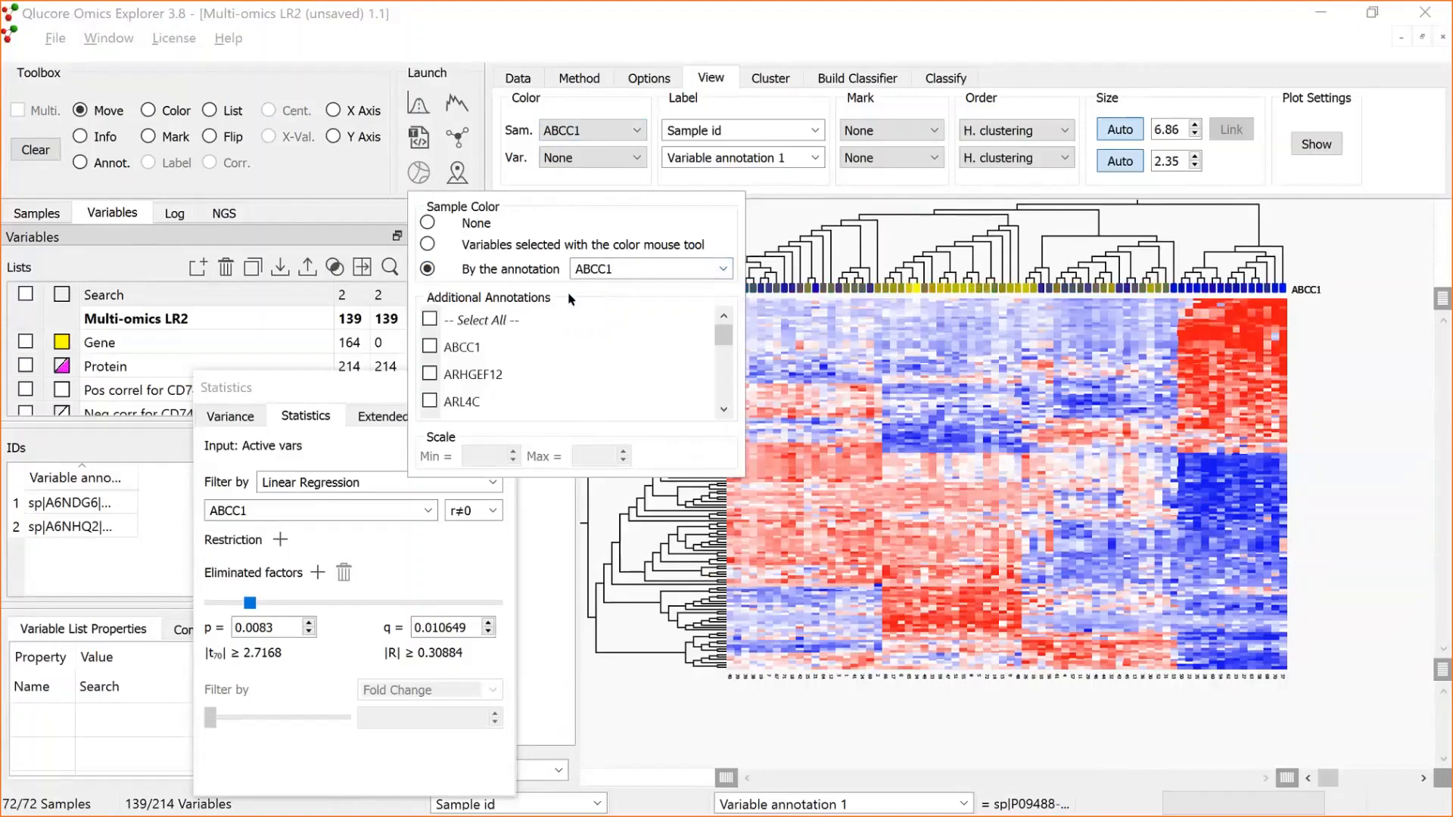
drag(725, 346, 725, 389)
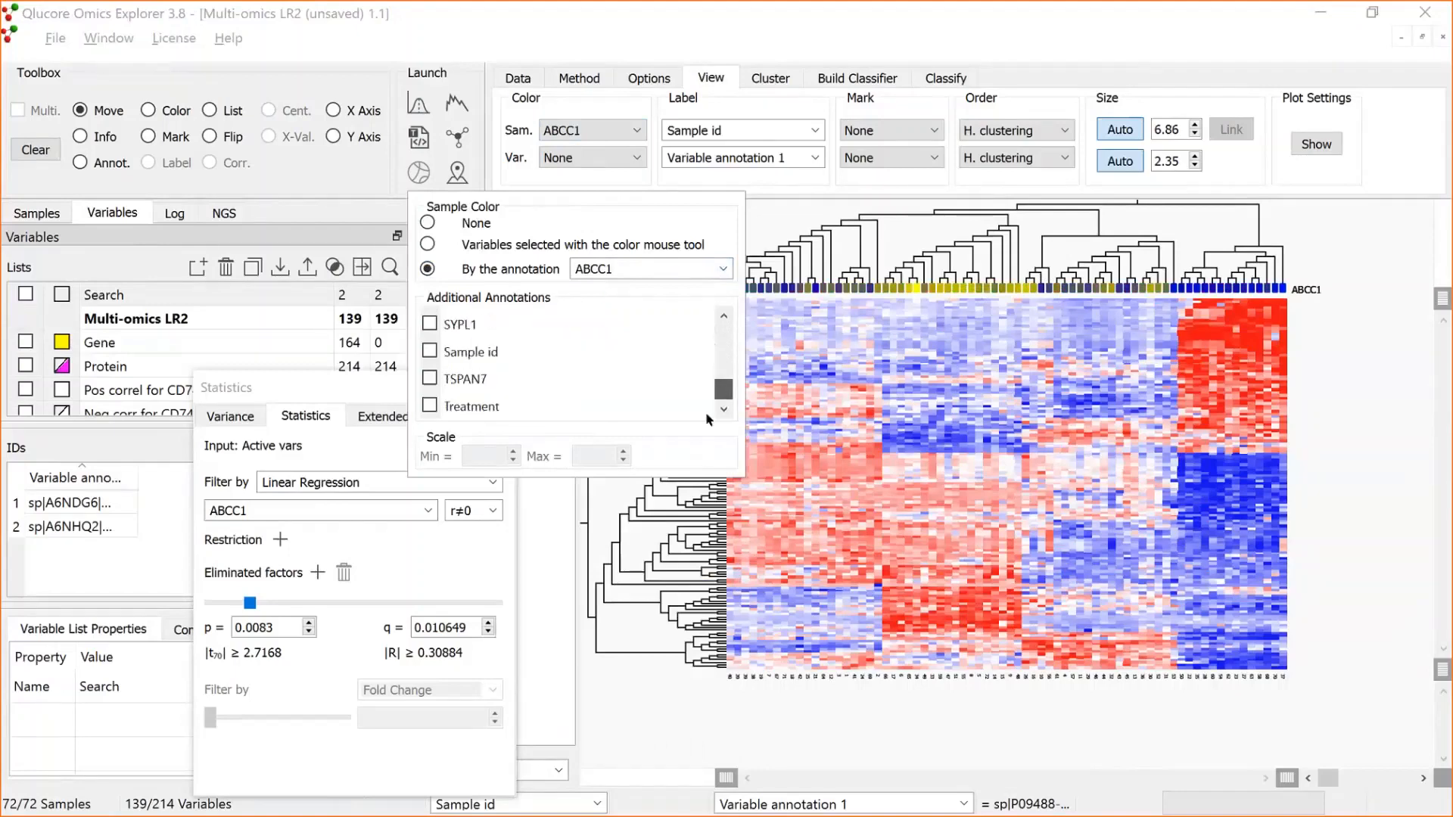
click(429, 406)
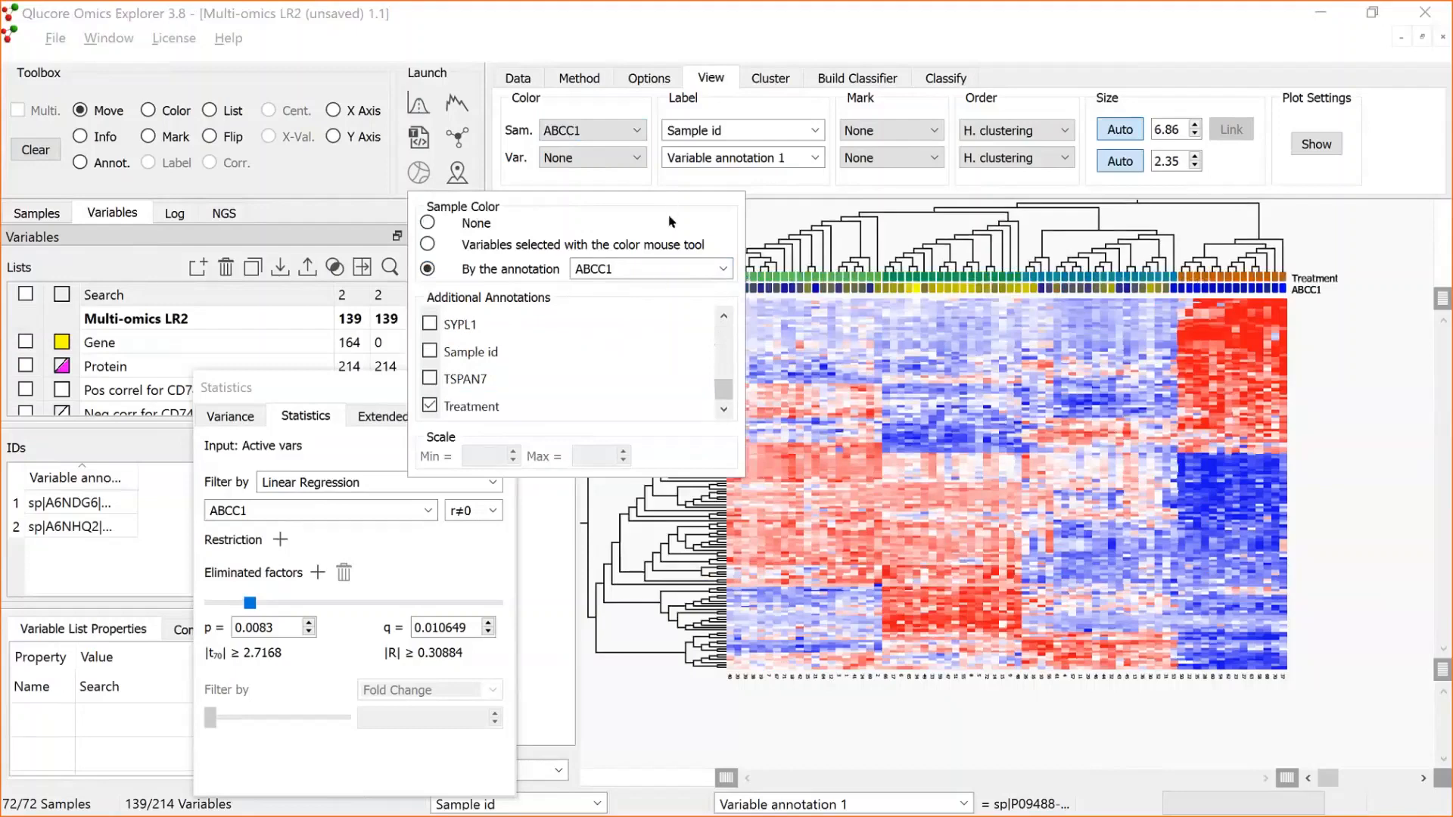
click(760, 218)
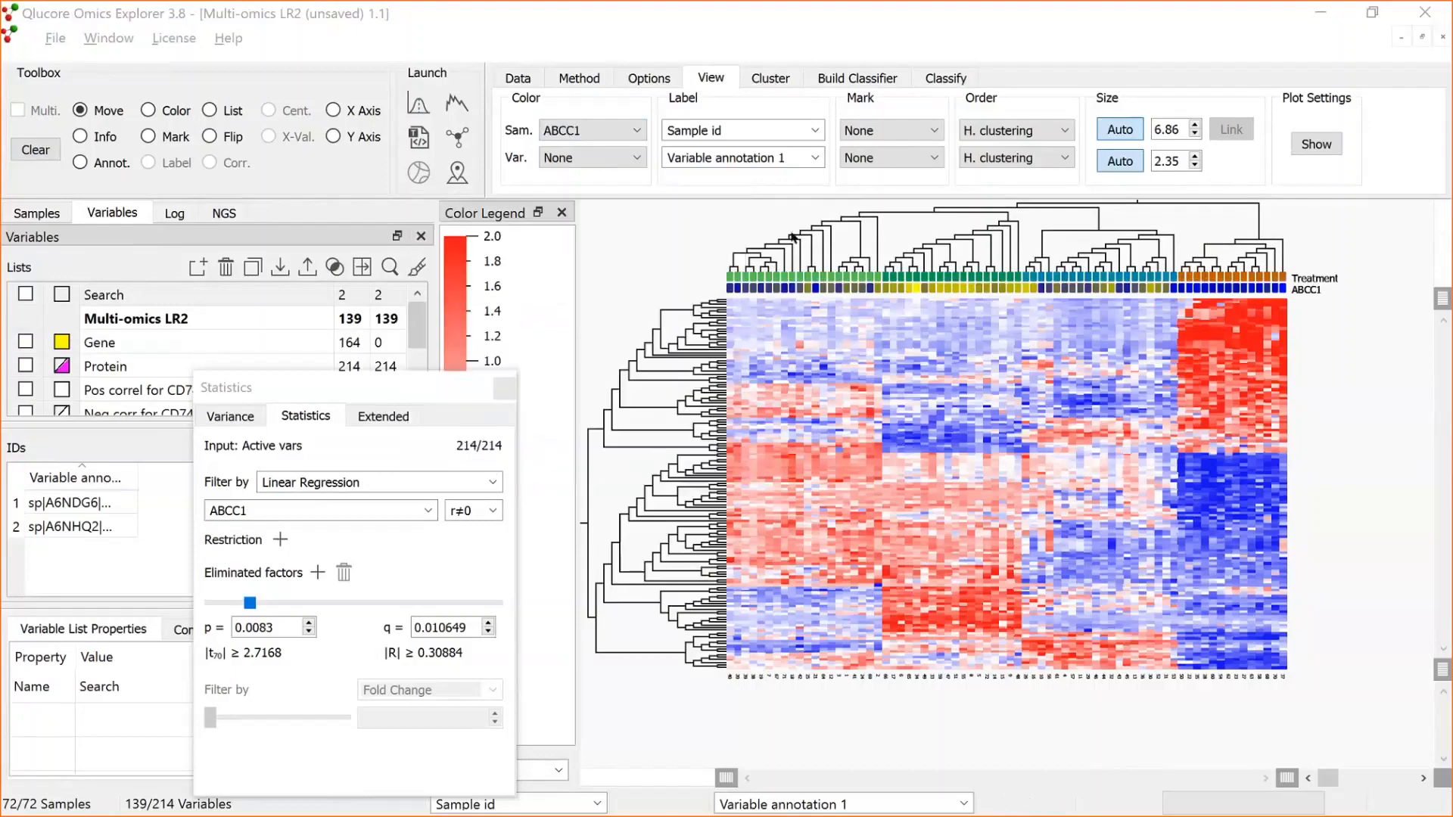
Set the color of the Drug2 group in the Treatment annotation to yellow (#ffff00).
click(51, 216)
click(417, 296)
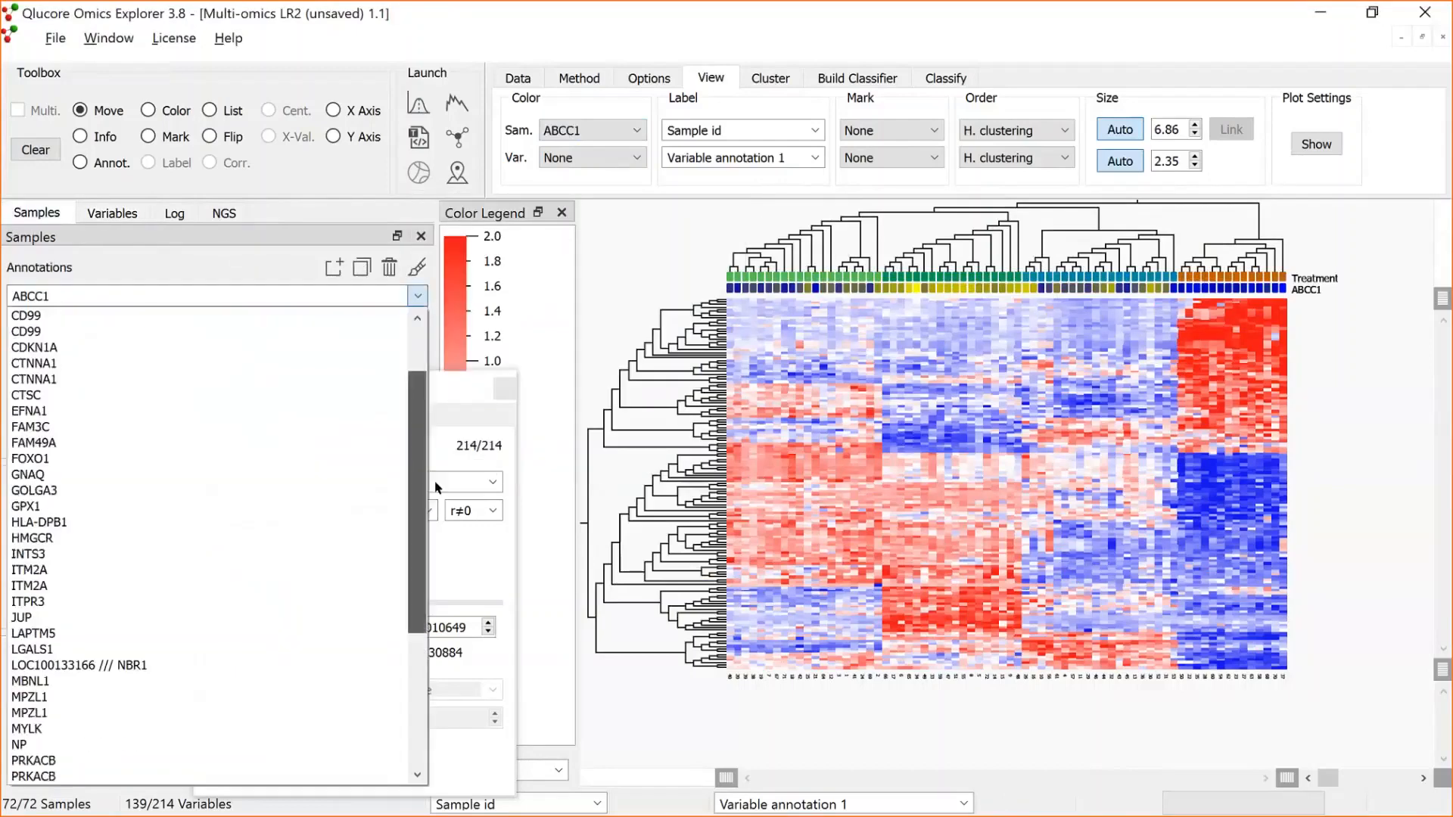
scroll(55, 714, down, 10)
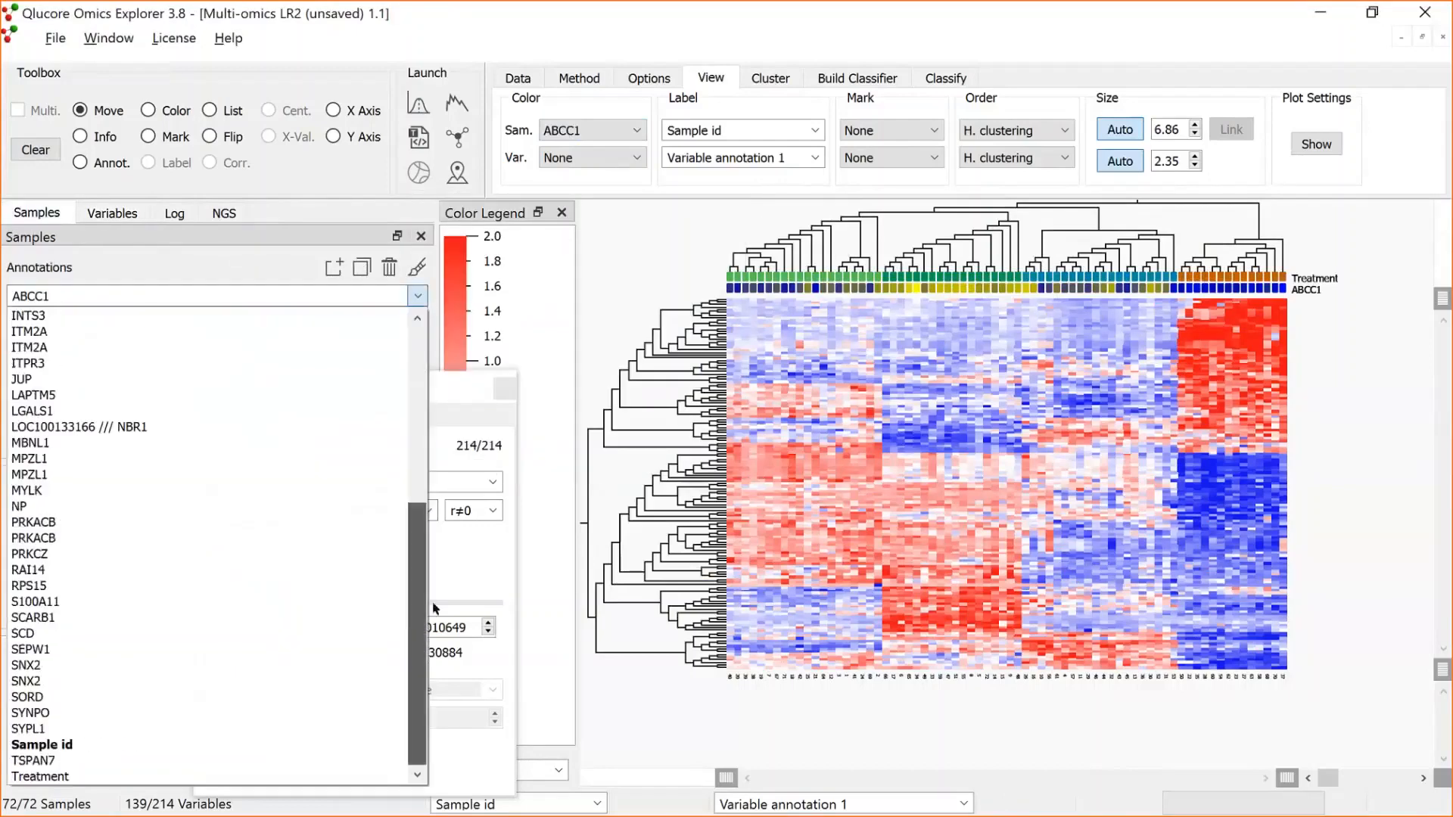
click(56, 778)
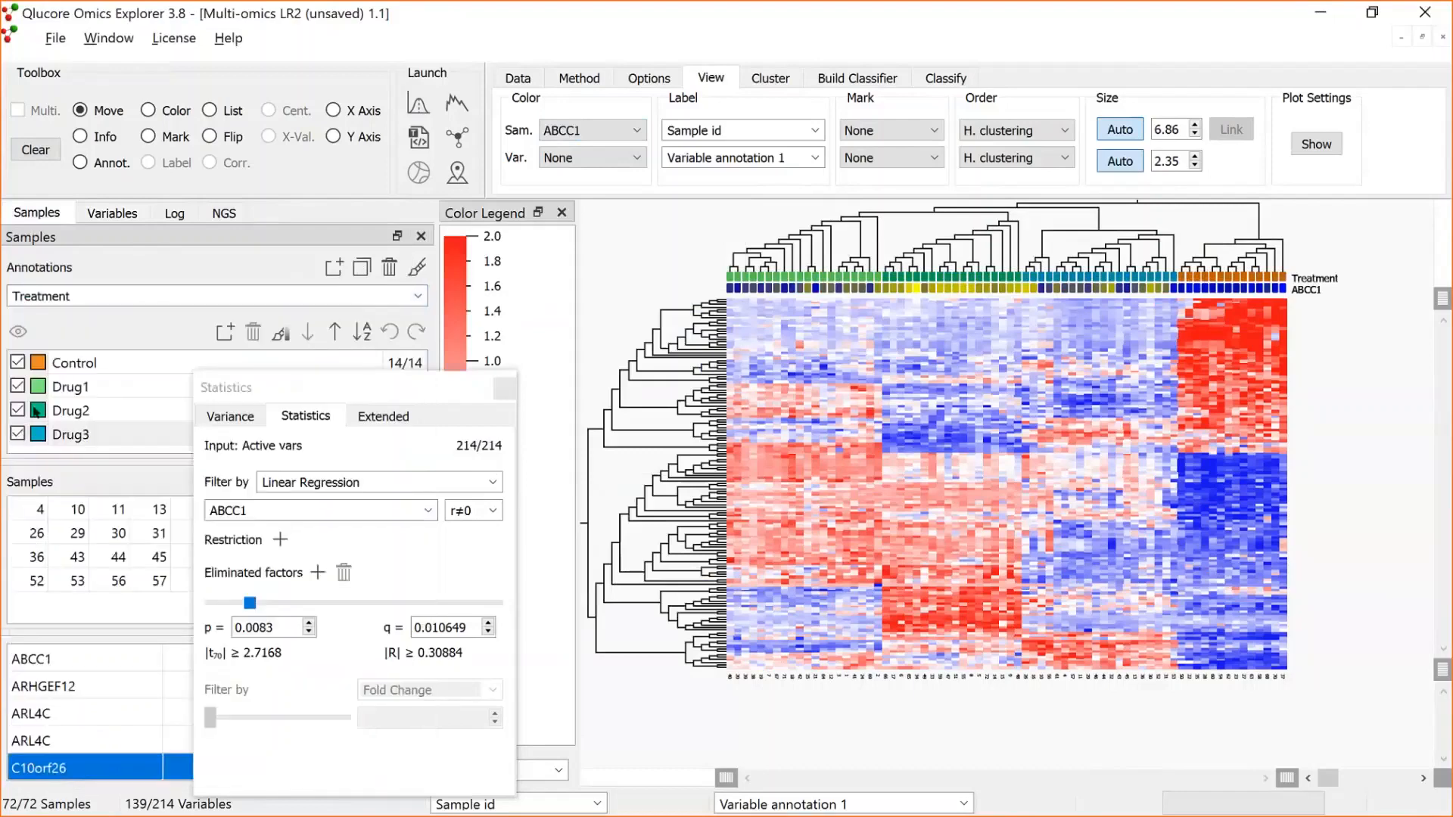
click(36, 413)
click(681, 332)
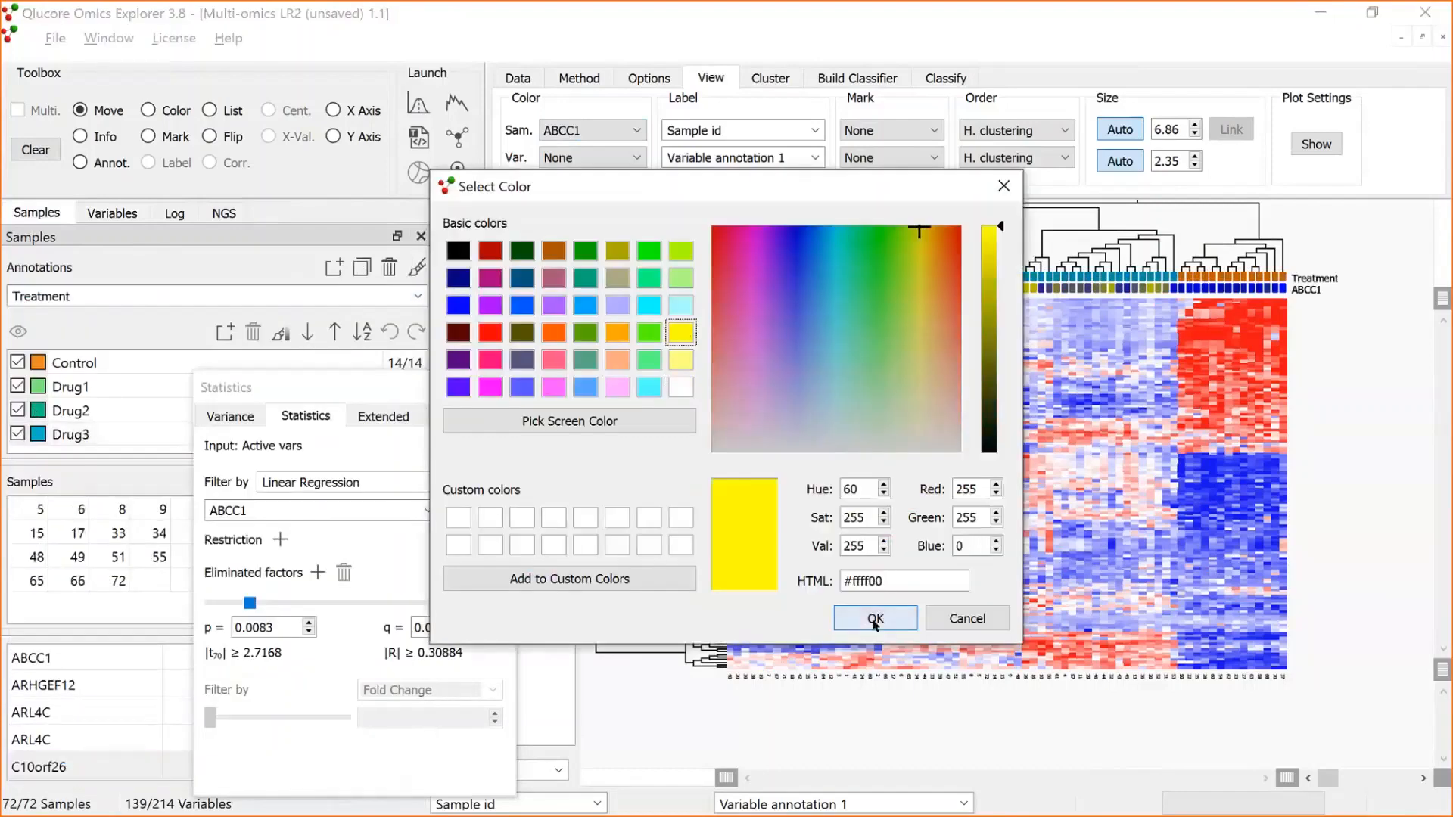
click(856, 622)
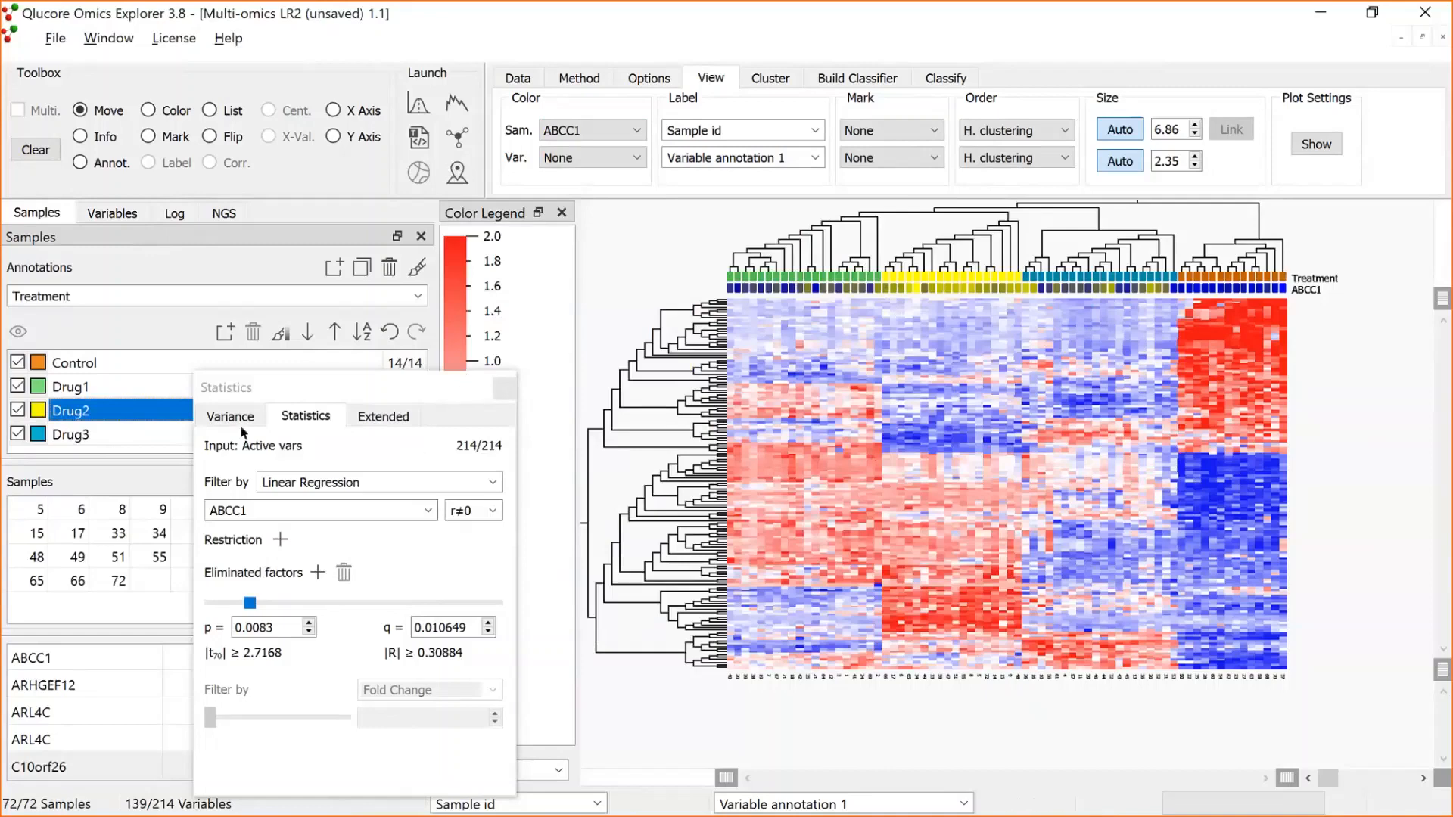
List the Multi-omics LR2 variables with their q-values and sort them by ascending q-value, keeping the Statistics window clear of the list.
drag(246, 389, 199, 472)
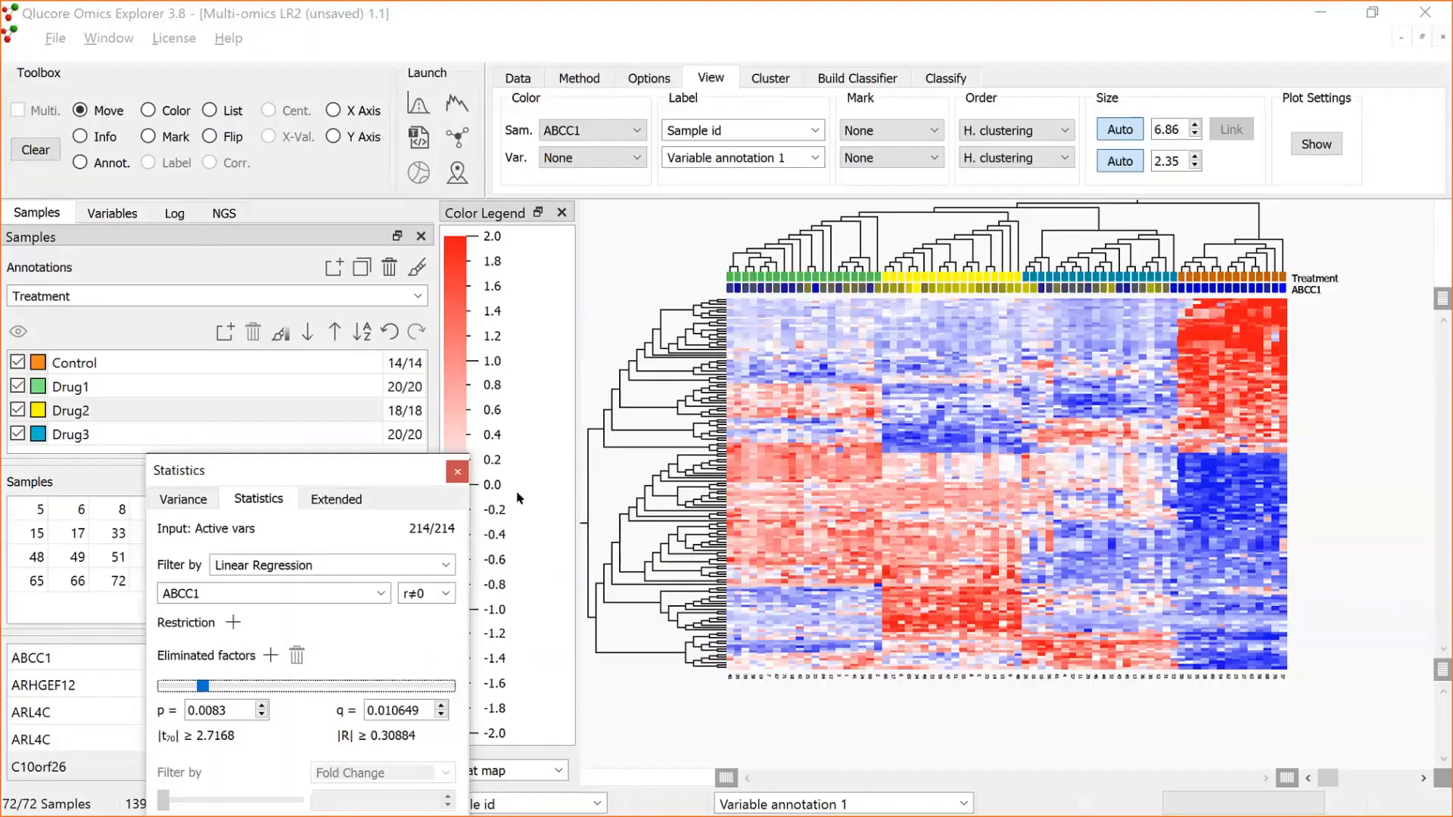
click(112, 213)
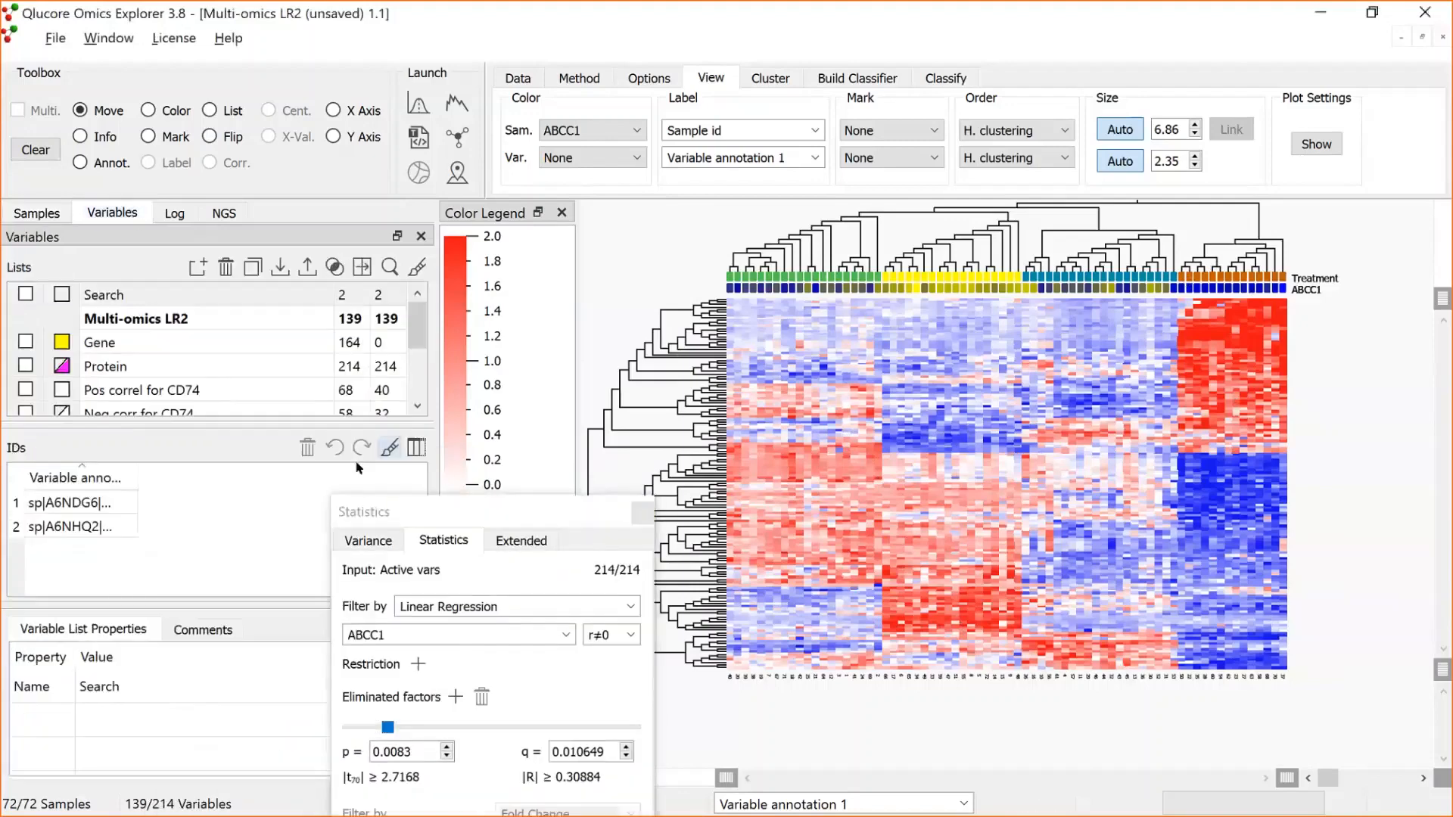
click(224, 320)
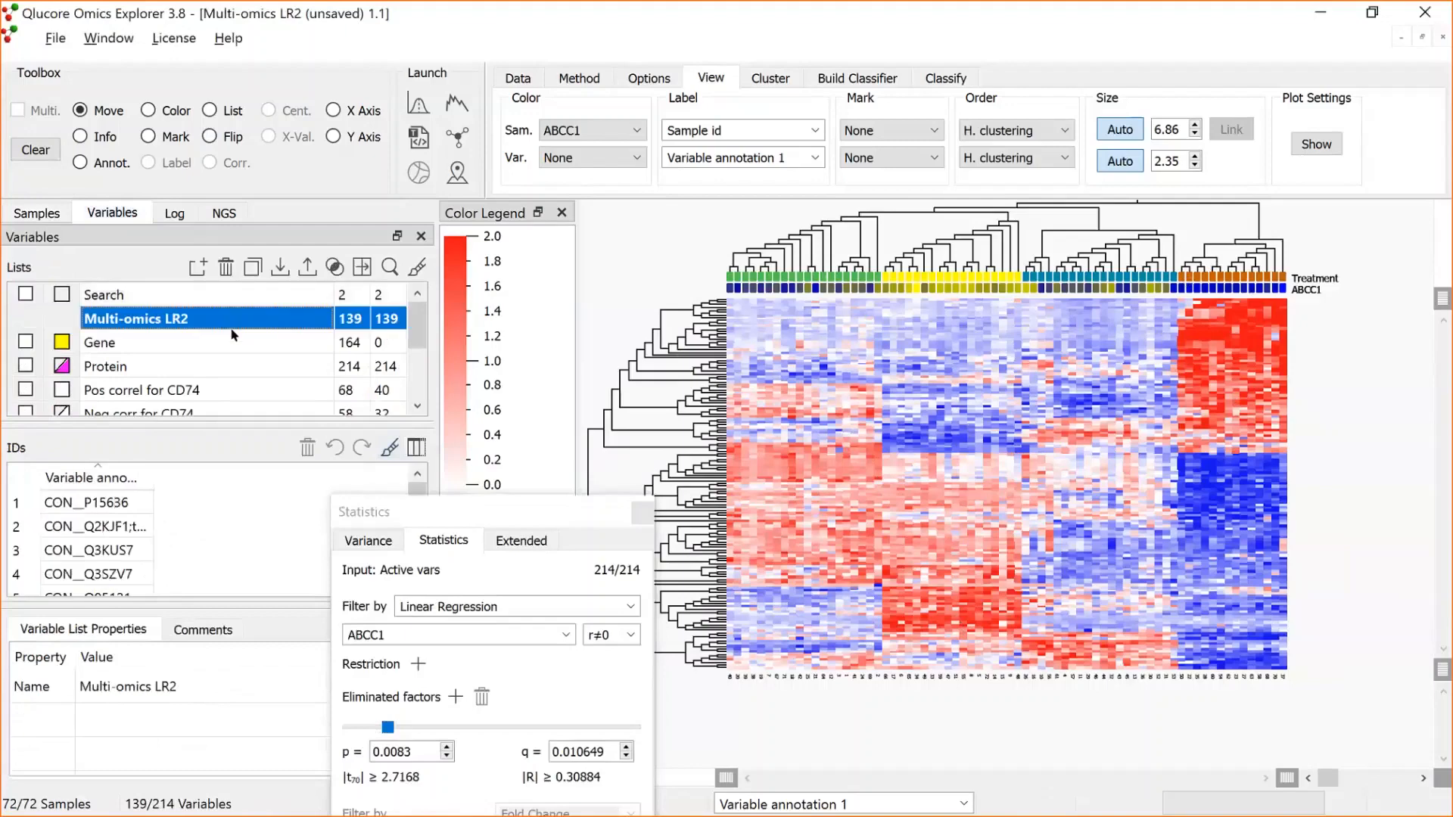
click(418, 449)
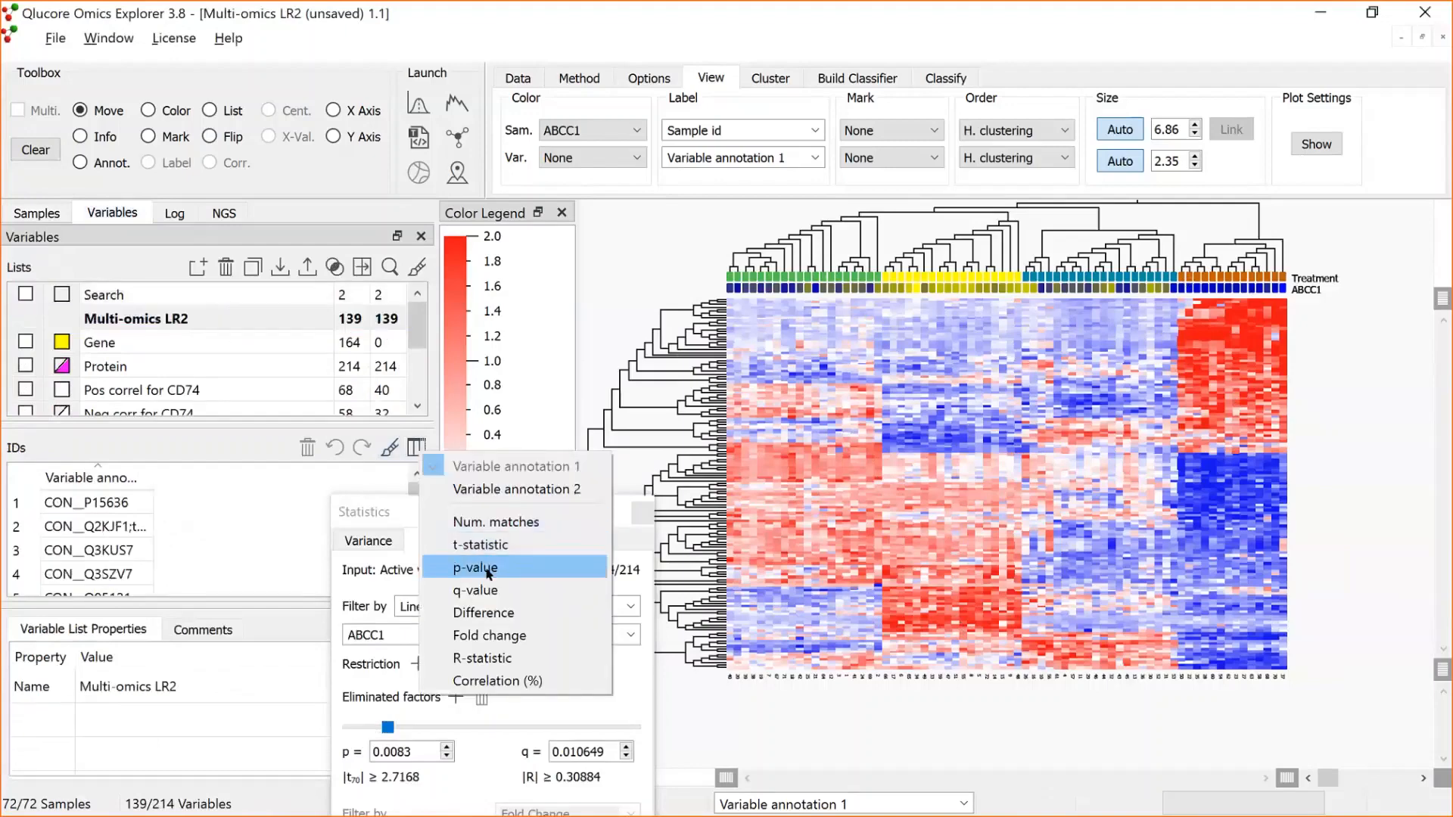
click(483, 589)
click(209, 470)
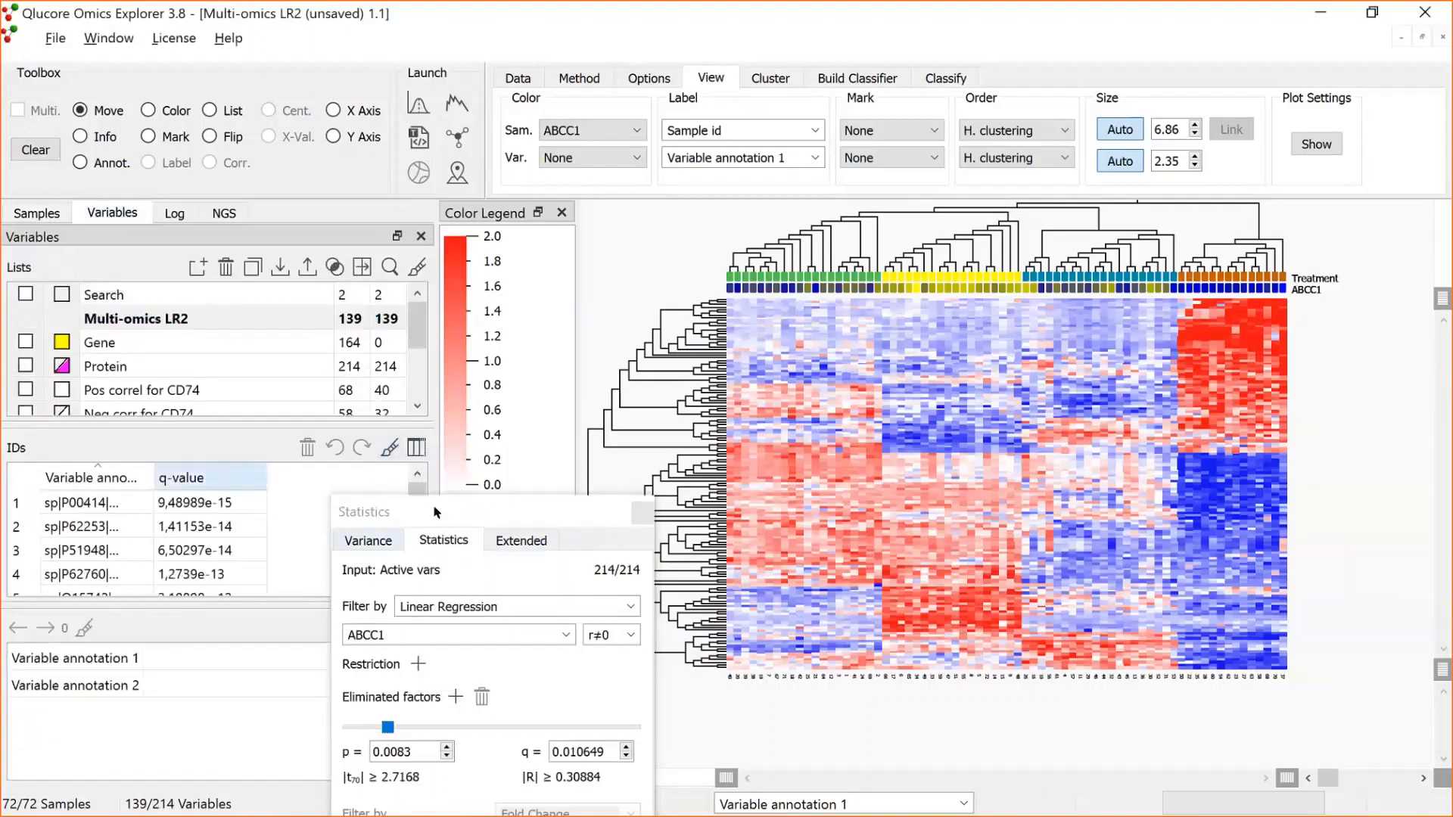
drag(453, 507, 464, 665)
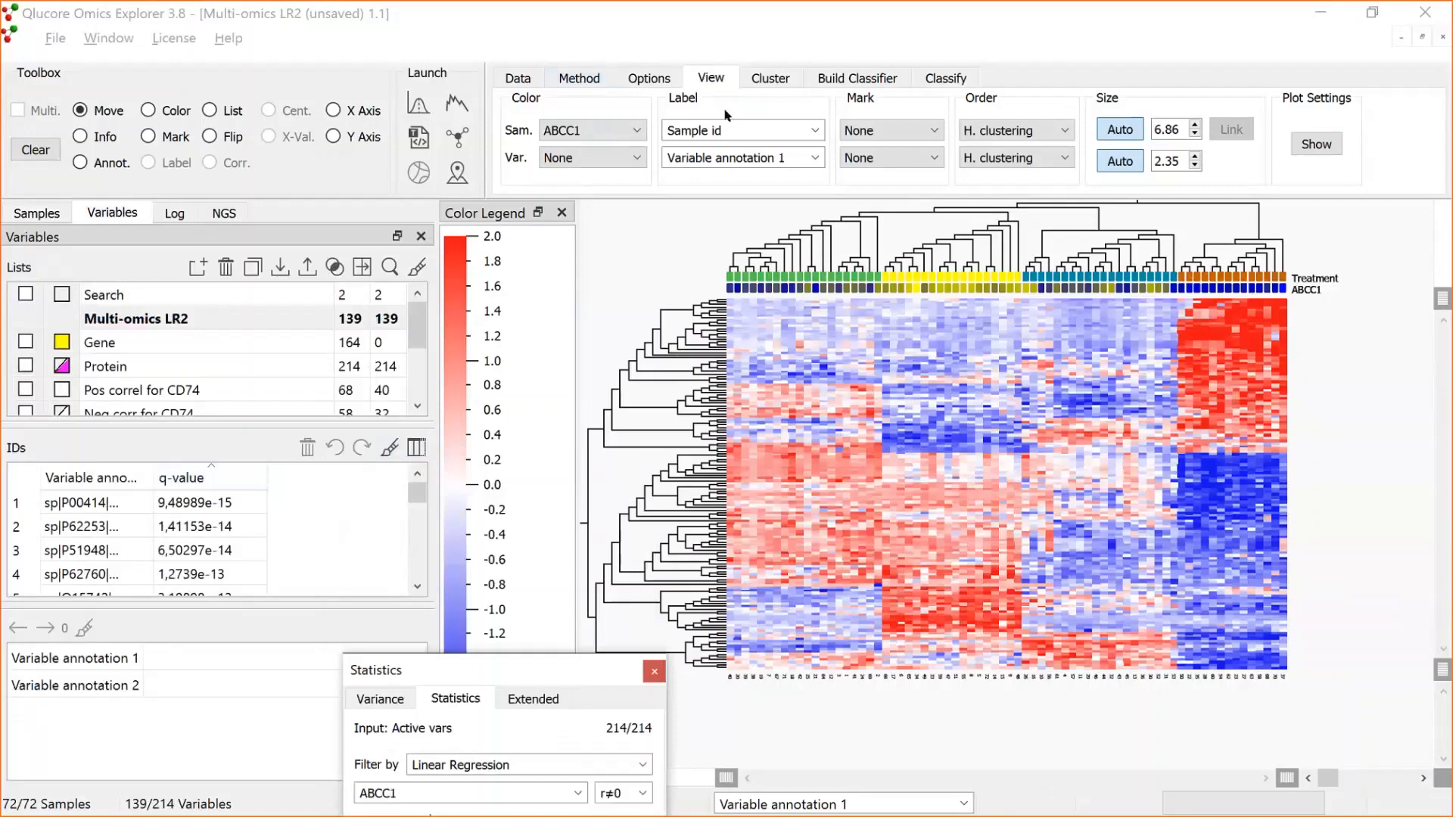
Change the plot type from heat map to Scatter Sample.
click(579, 81)
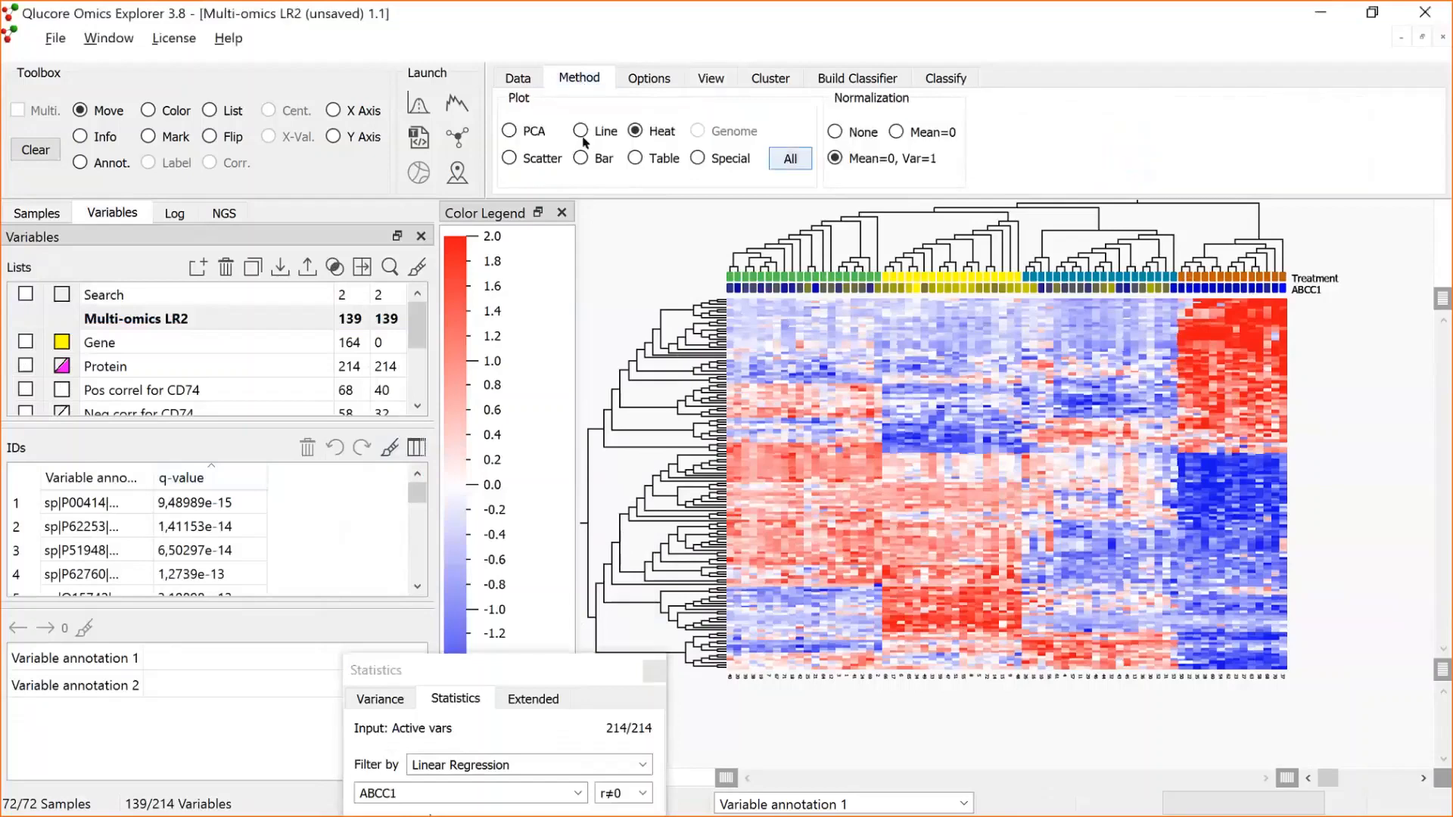
click(791, 159)
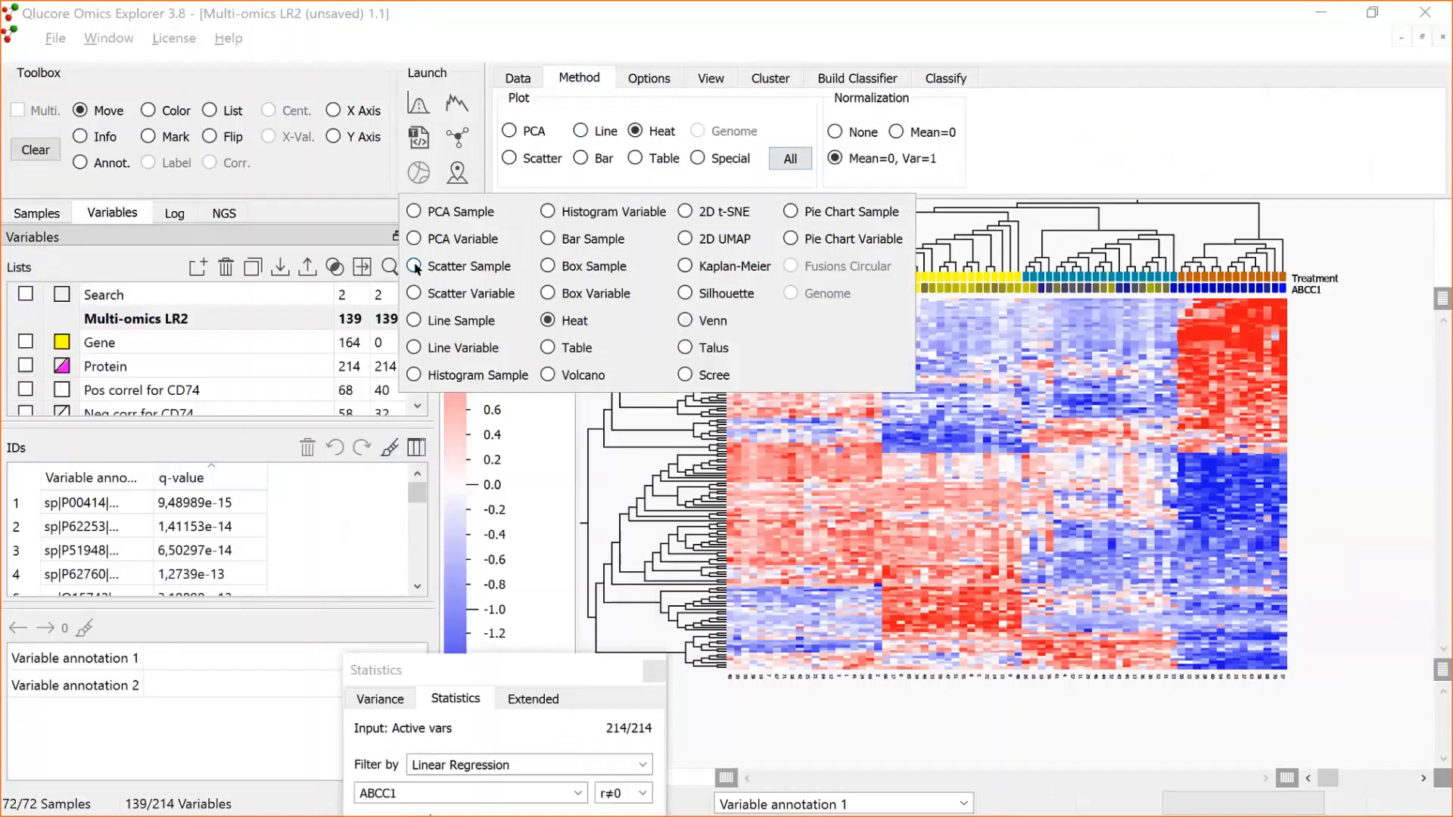
click(416, 268)
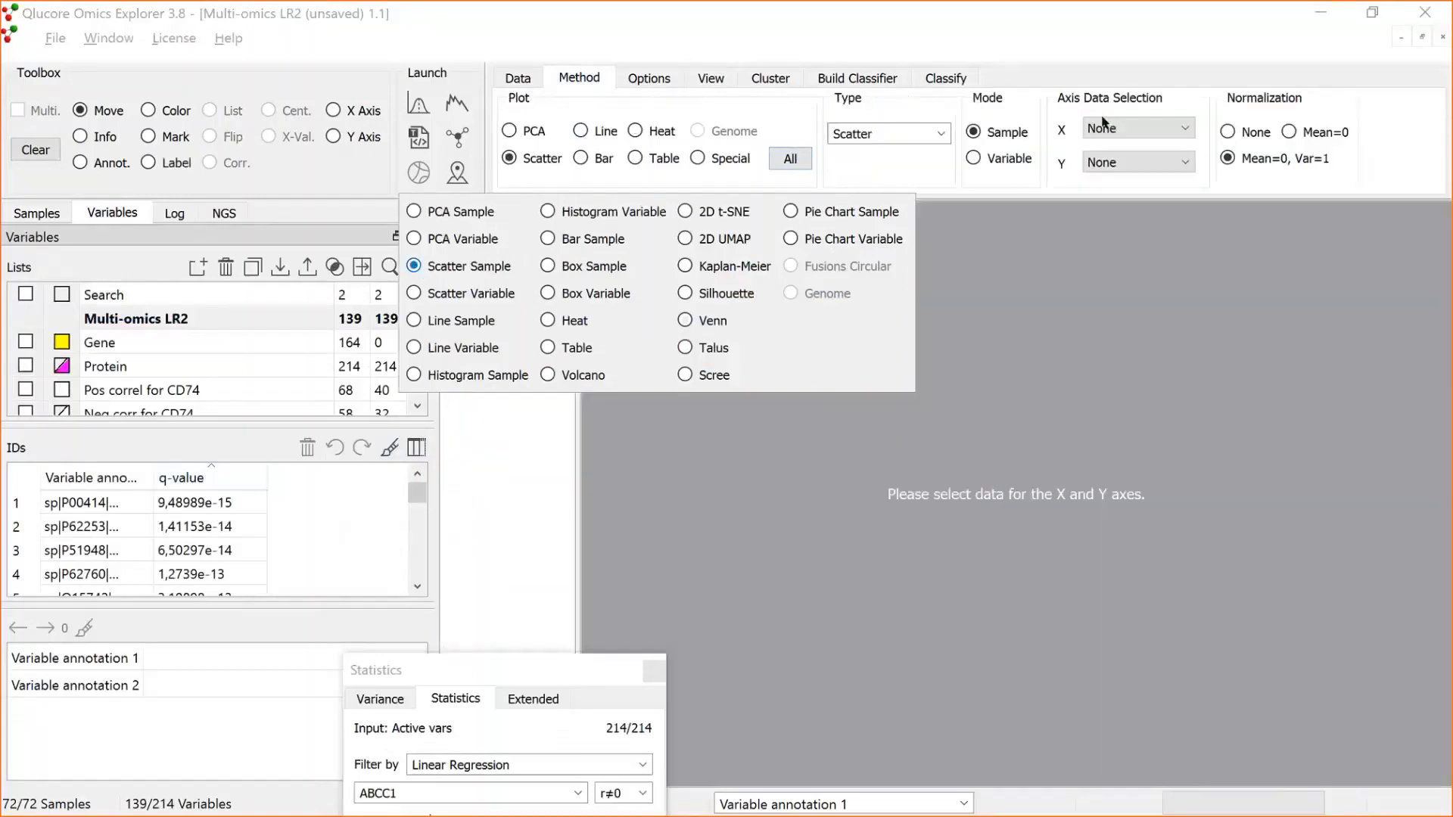
Use the ABCC1 sample annotation as the scatter plot's X axis data, on a numerical scale.
click(1186, 126)
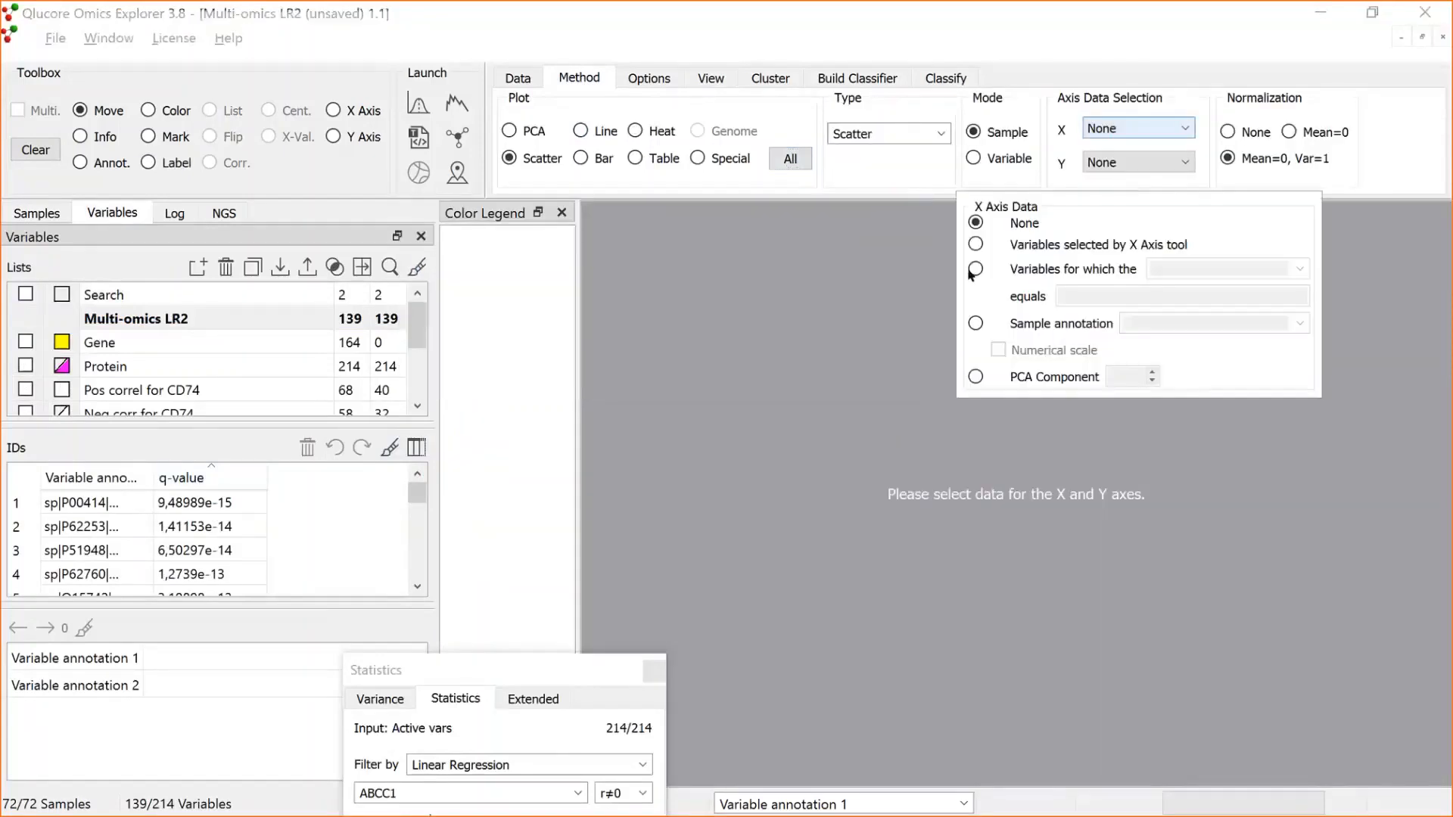
click(1035, 324)
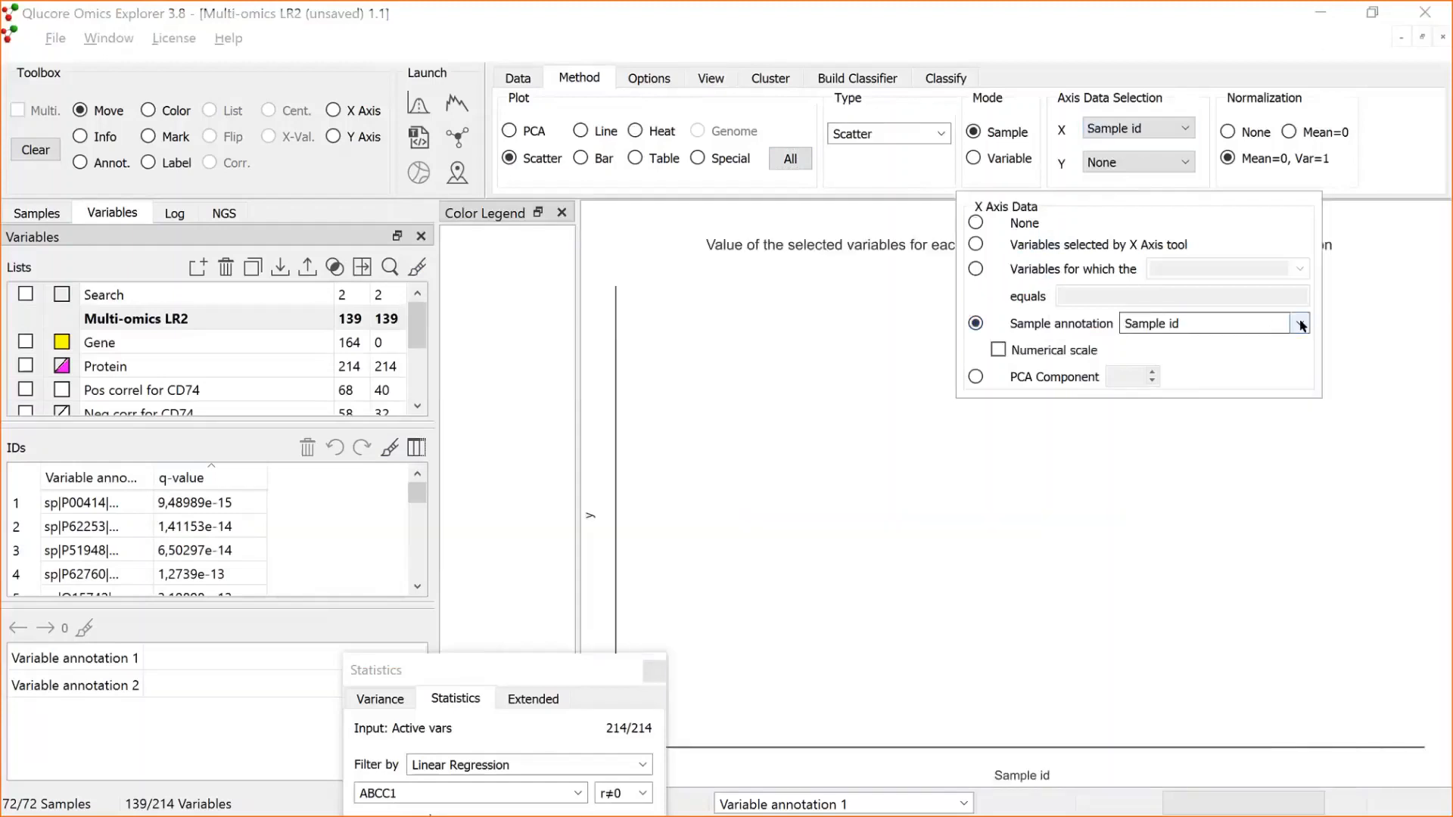
click(1299, 323)
click(1318, 484)
click(1301, 325)
drag(1303, 524, 1292, 350)
click(1150, 342)
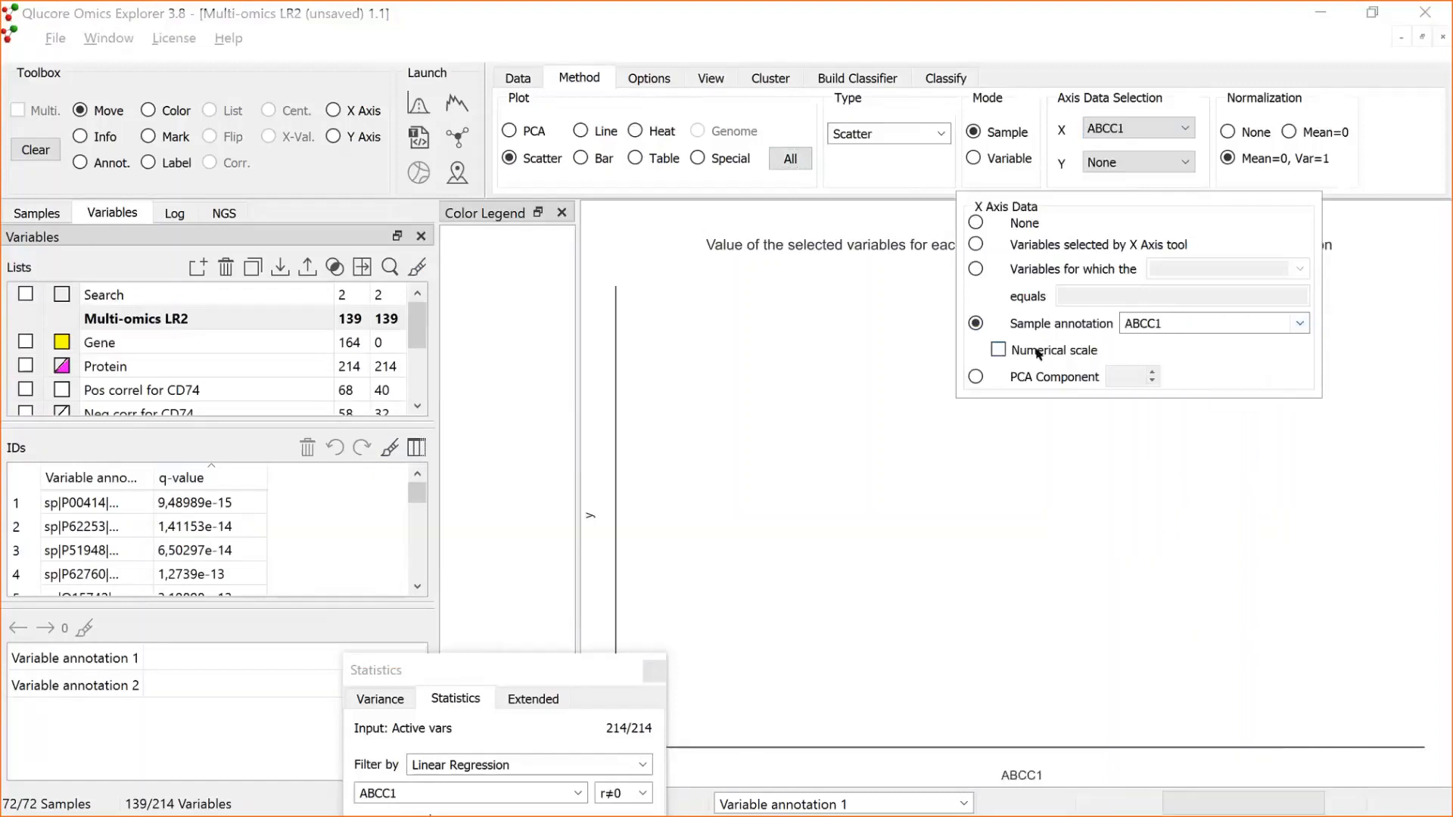
Plot the four variables with the lowest q-values on the Y axis, using variables selected by the Y Axis tool.
click(1182, 163)
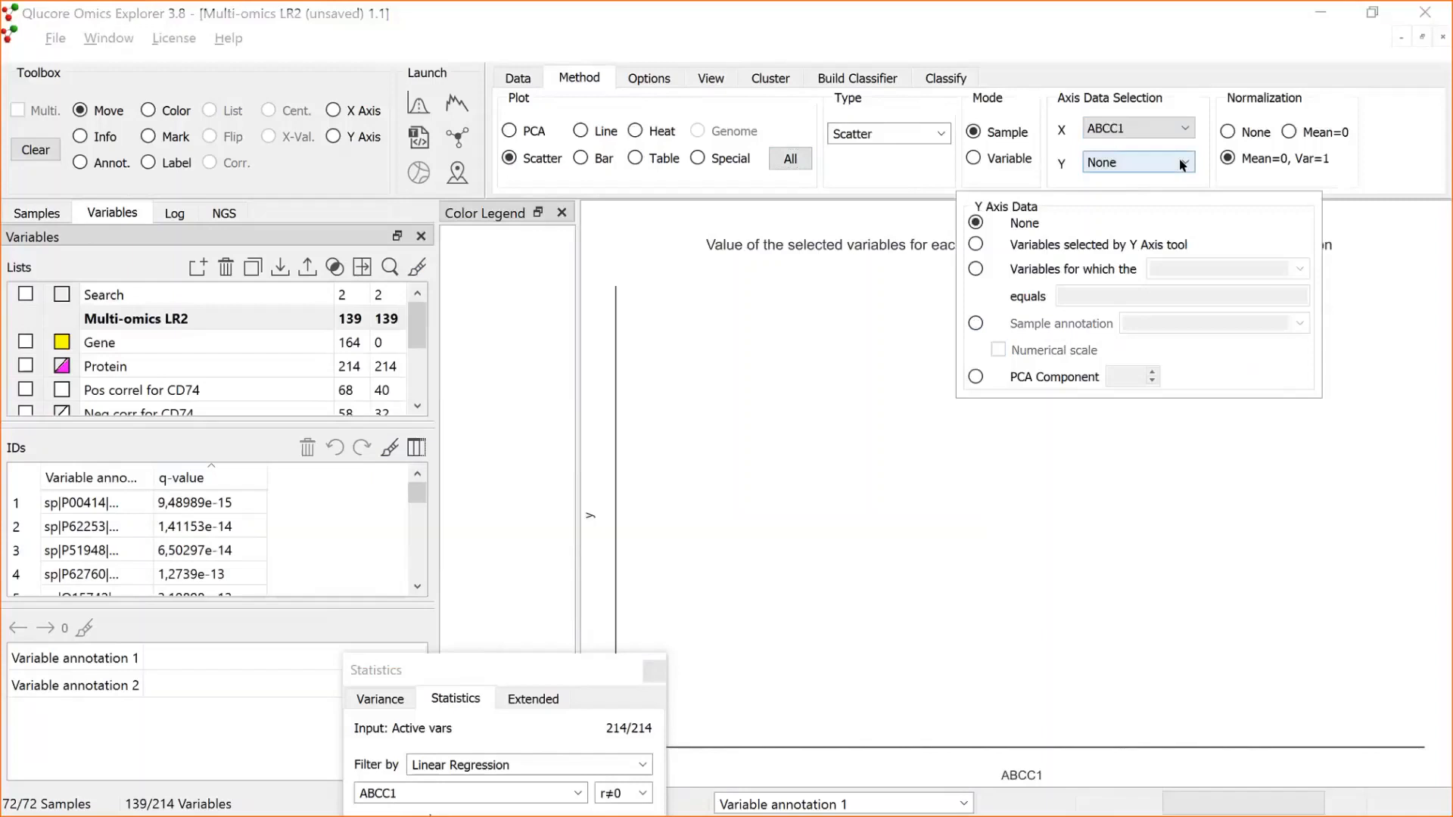
click(977, 244)
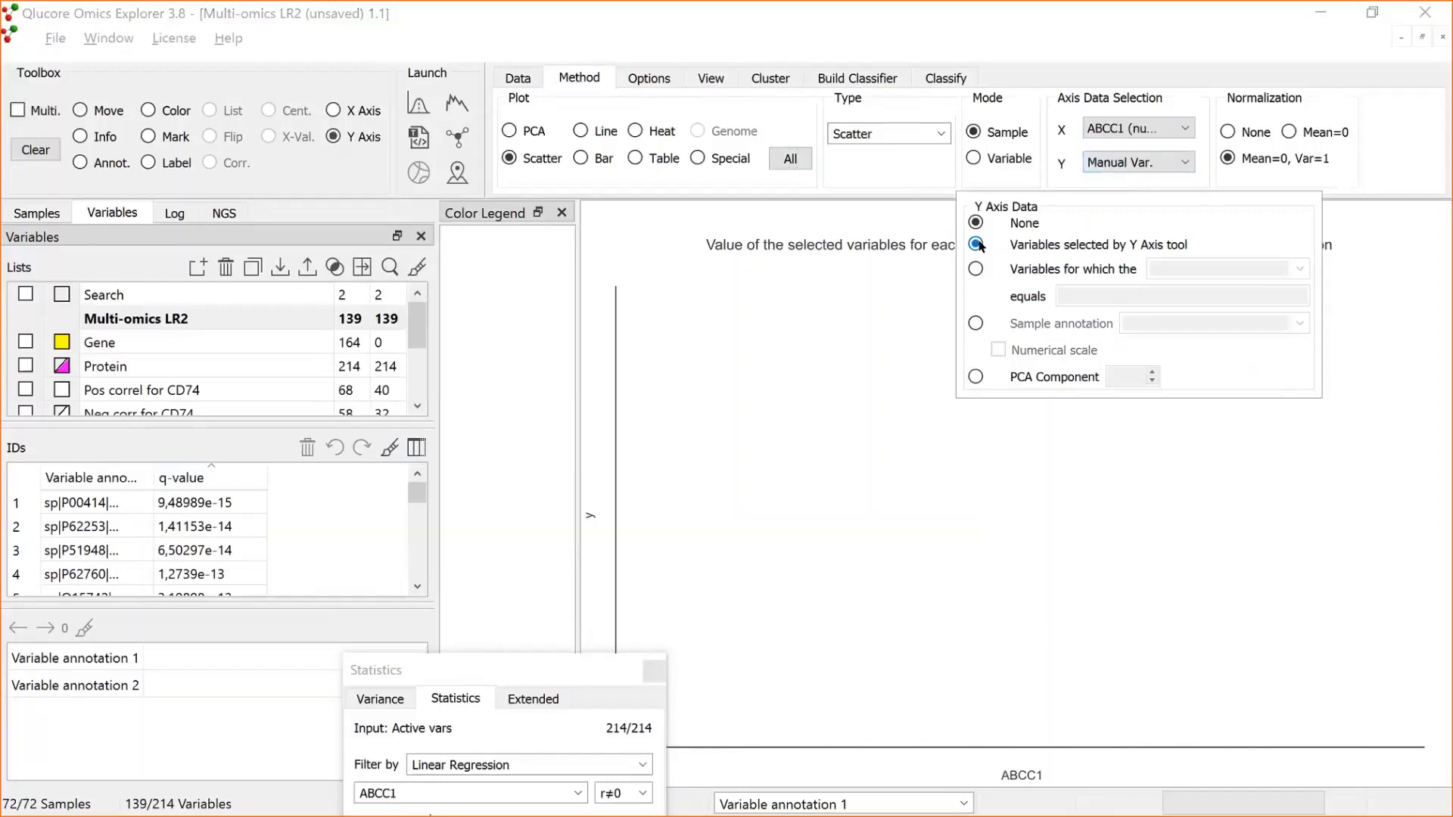
click(103, 502)
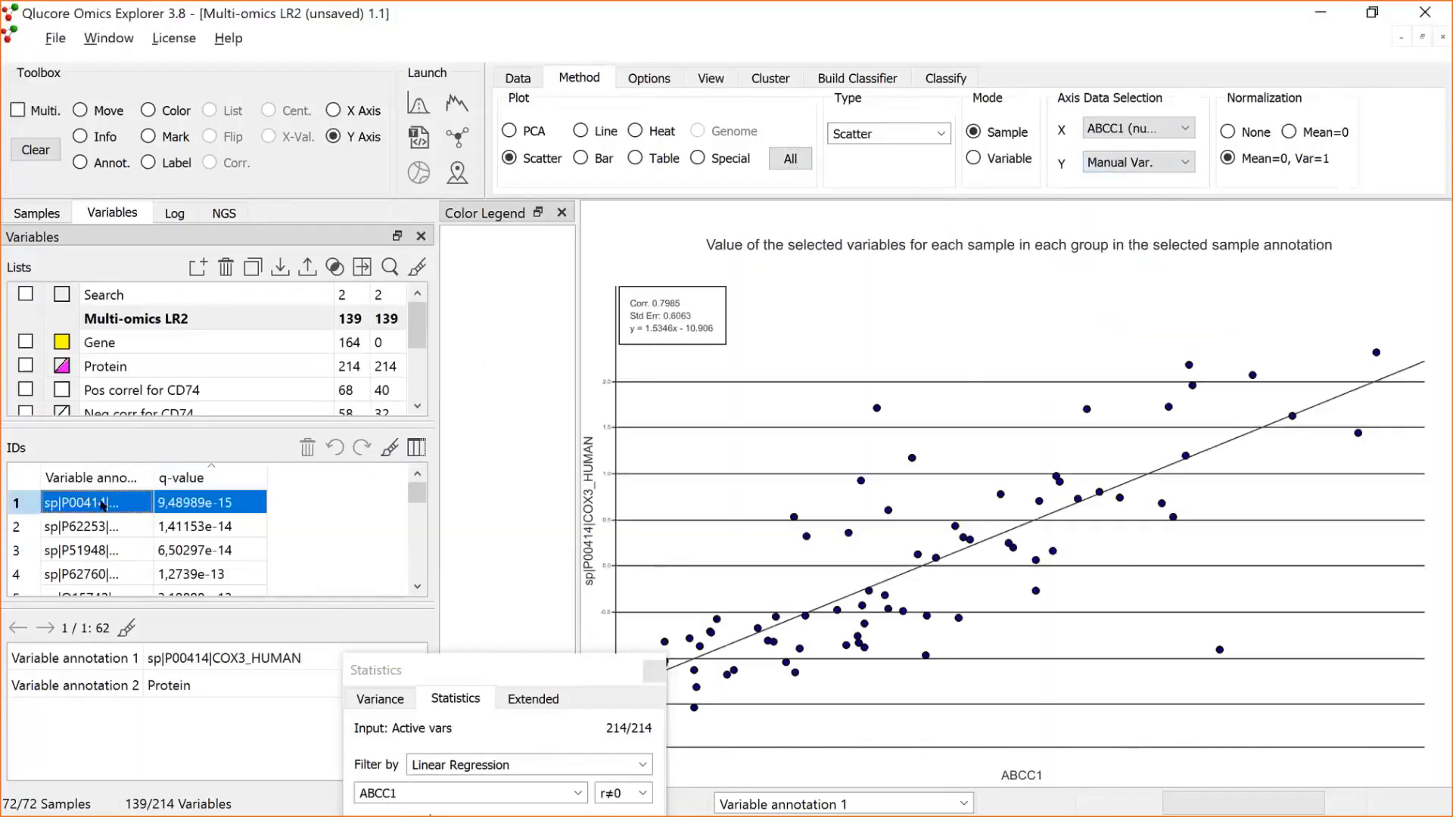
key(shift+Down)
key(shift+Down)
key(shift+Down)
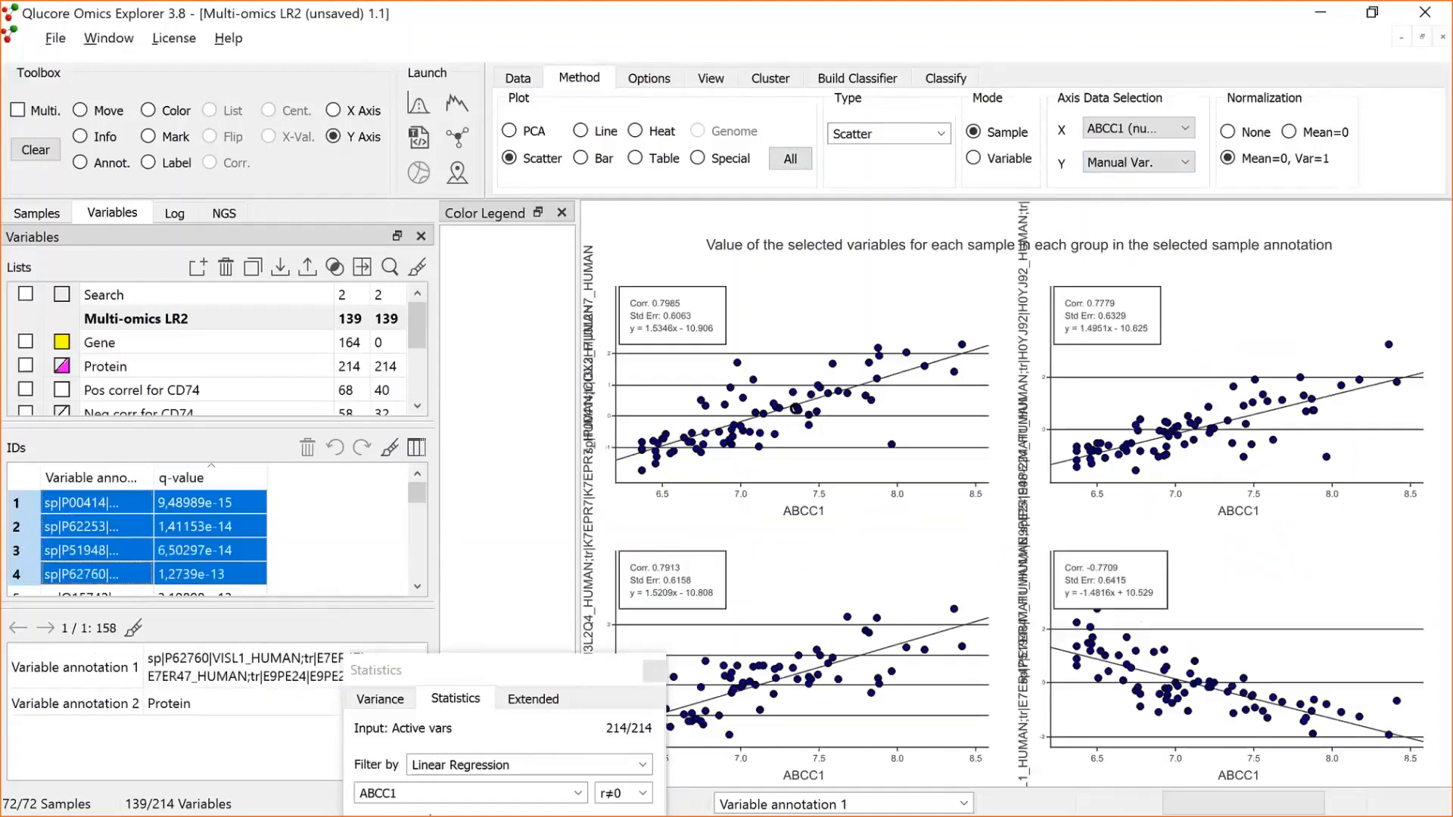
Color the scatter plots' samples by Treatment and position the Y axis titles at the top of each plot.
click(410, 275)
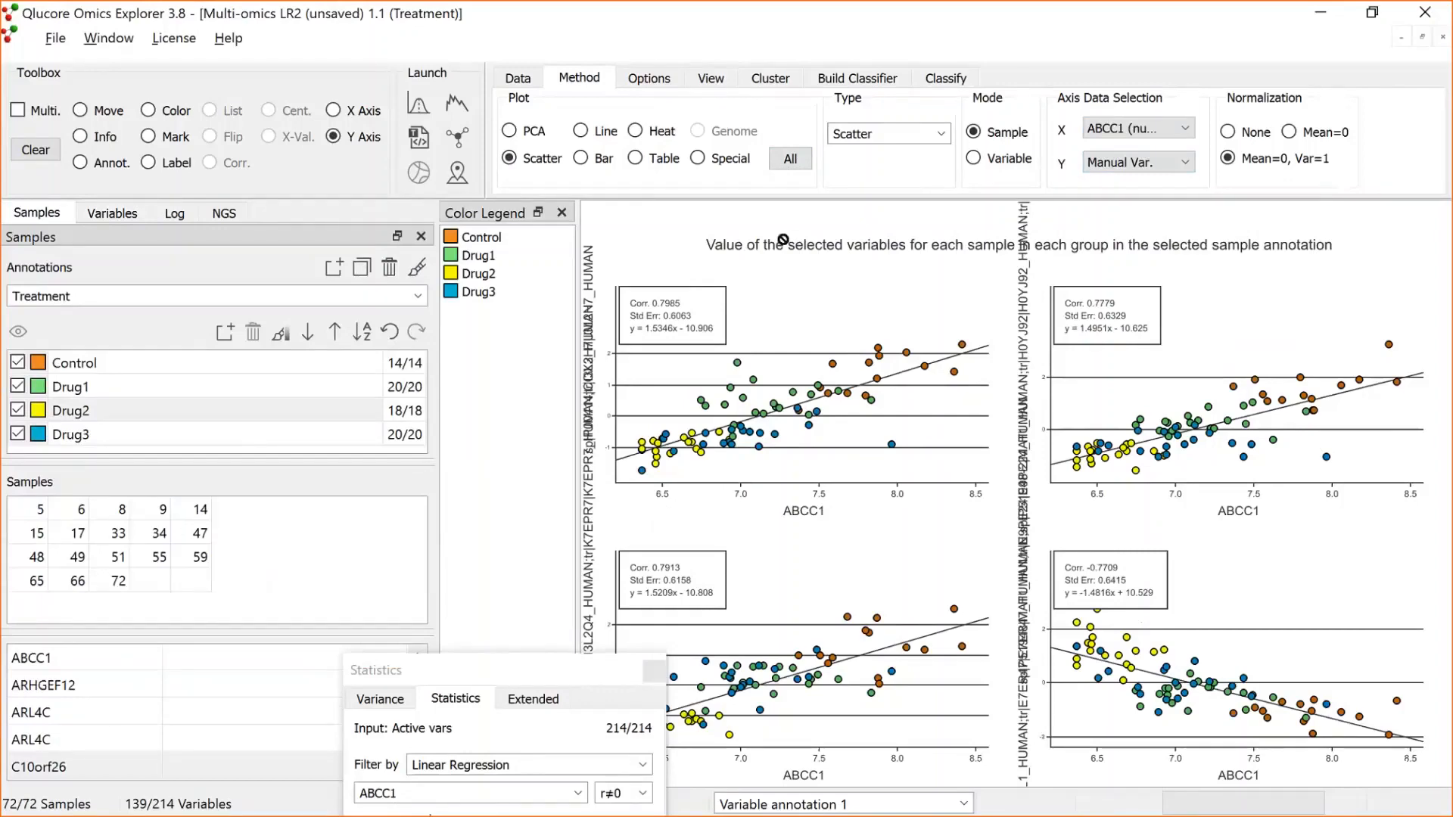
double_click(717, 248)
click(169, 39)
click(178, 52)
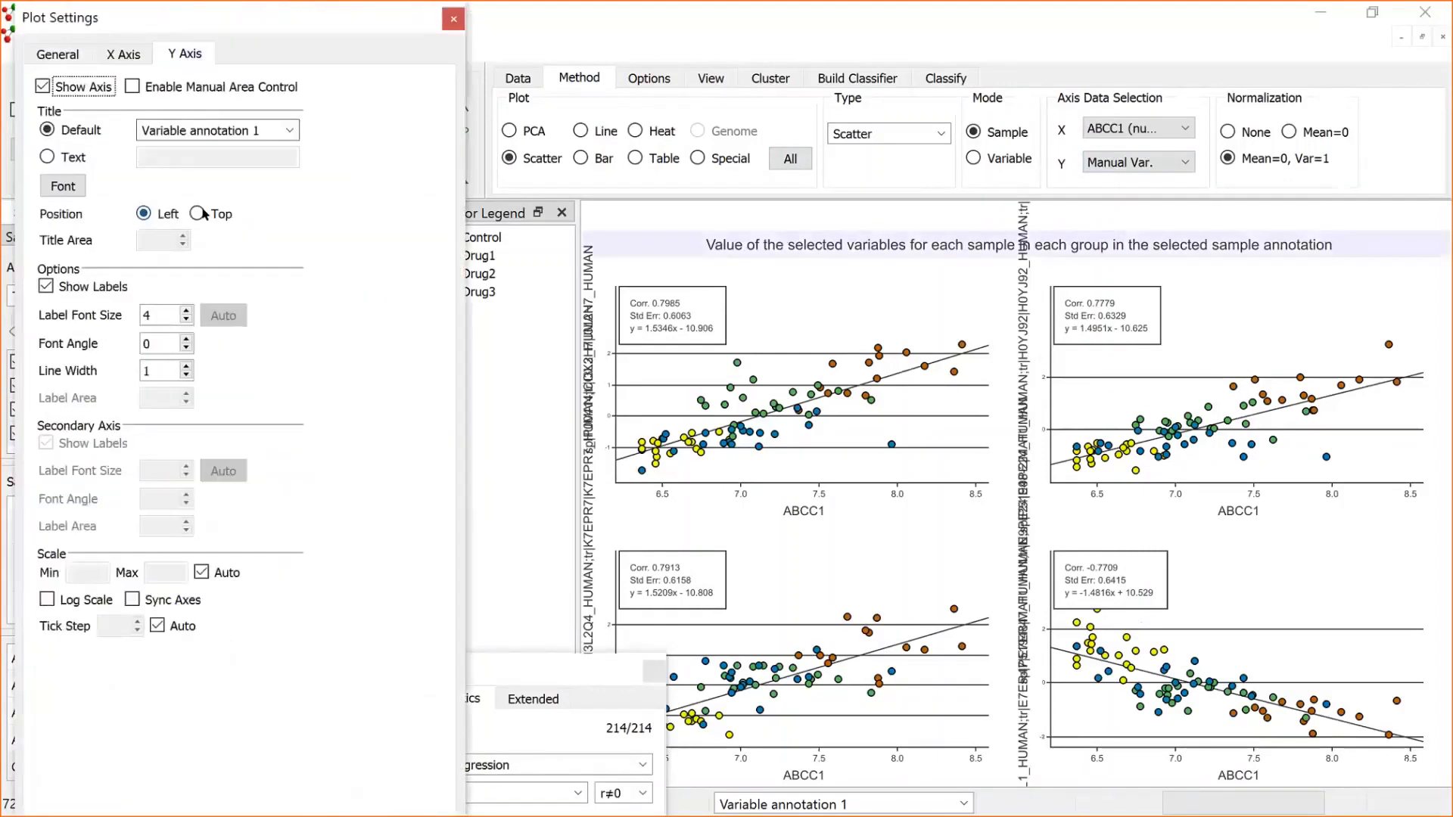
click(199, 214)
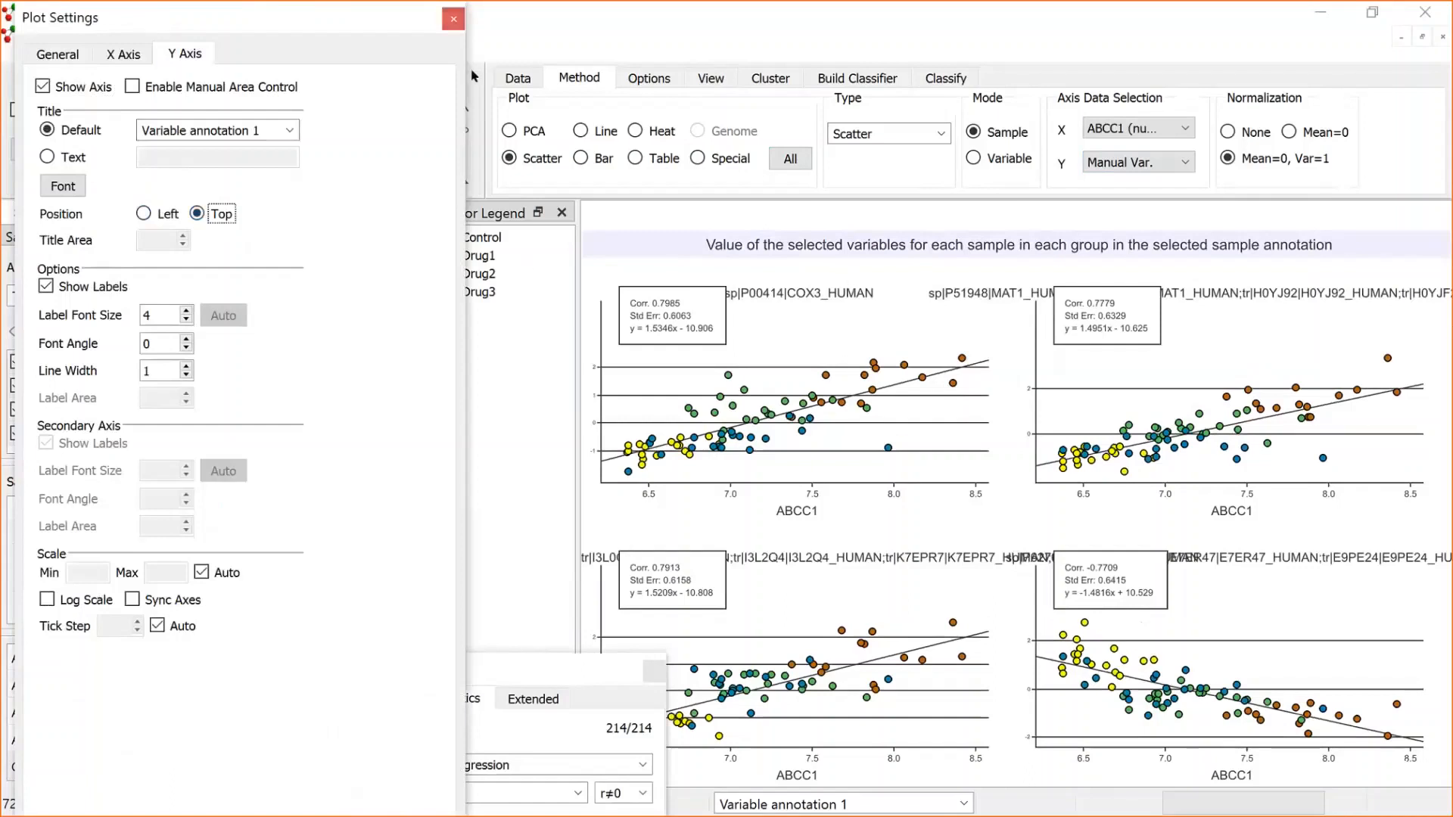
click(453, 19)
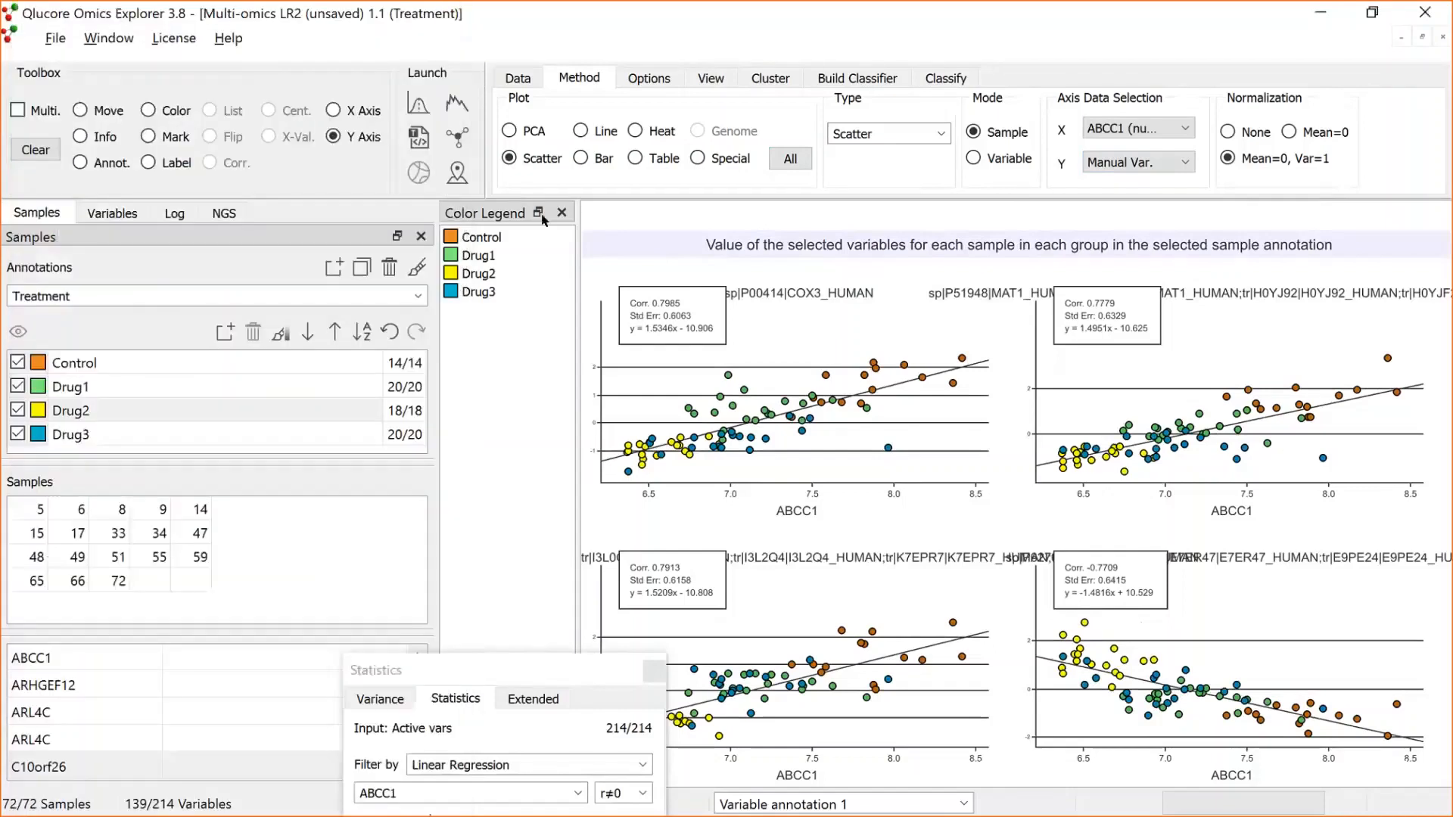
Move the correlation info box in the COX3_HUMAN scatter plot slightly down so it clears the plot title.
click(679, 307)
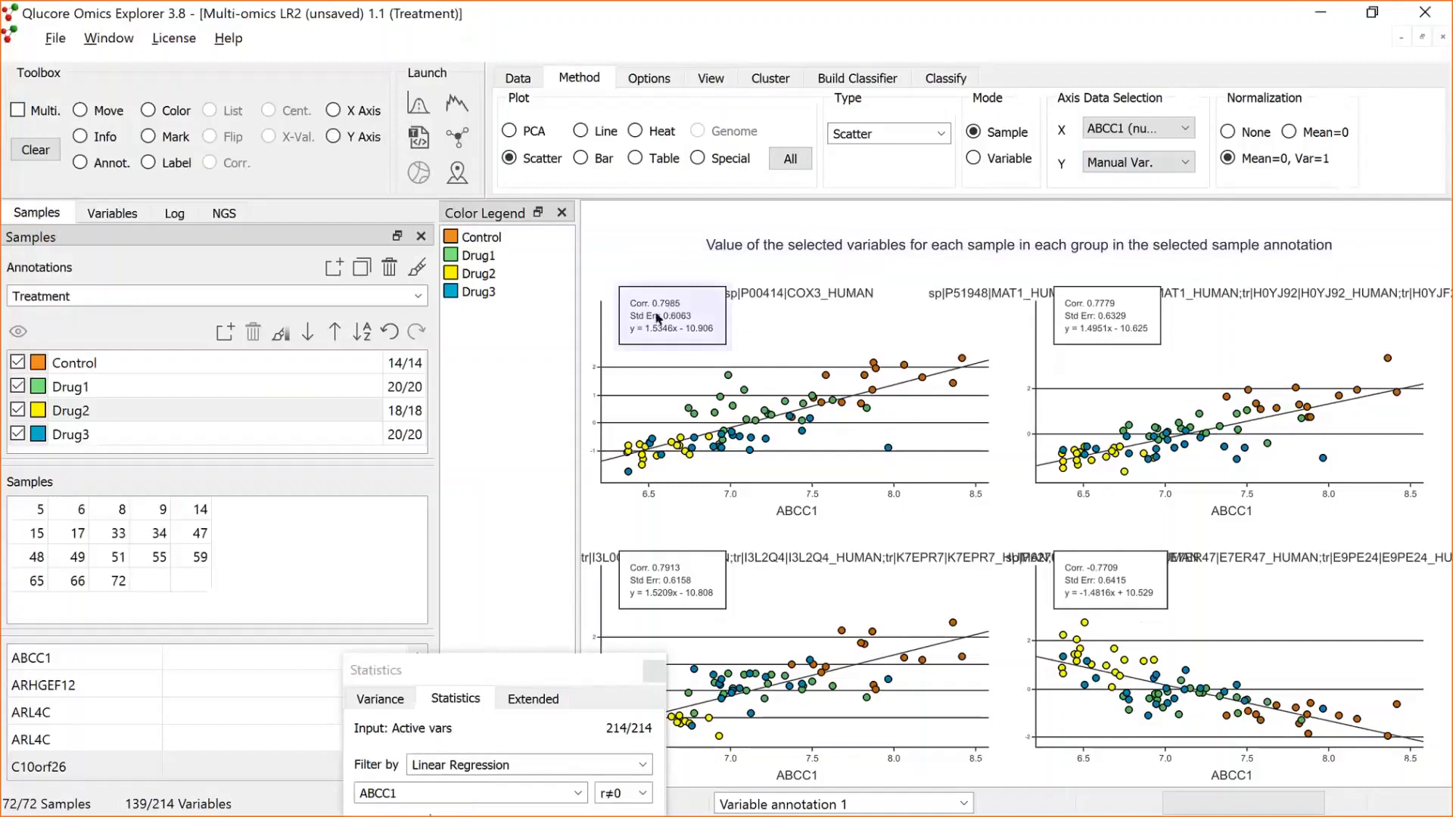
drag(654, 320, 644, 341)
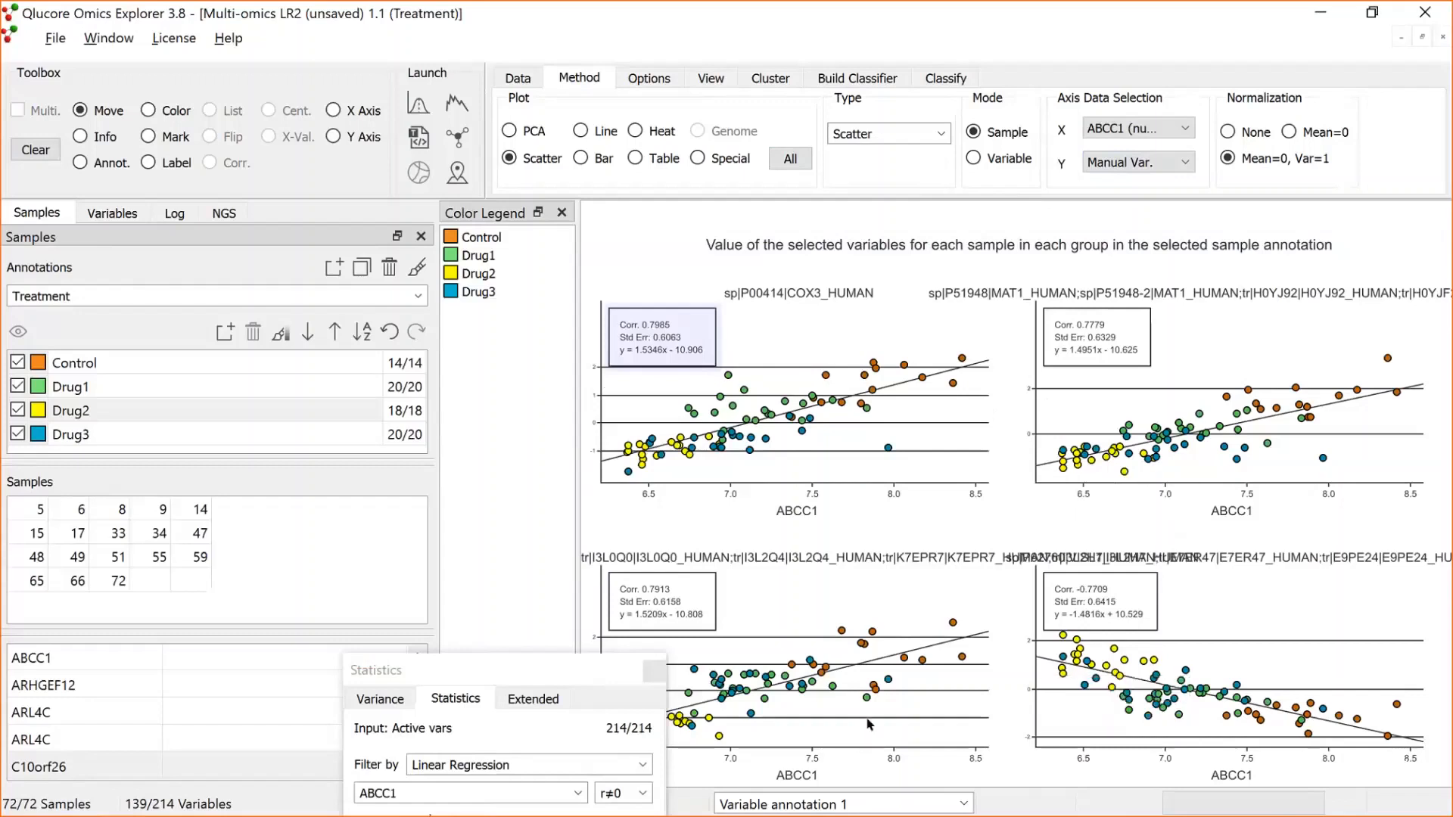
Switch to a Line Sample plot and take its Y axis data from variables selected by the Y Axis tool.
click(787, 158)
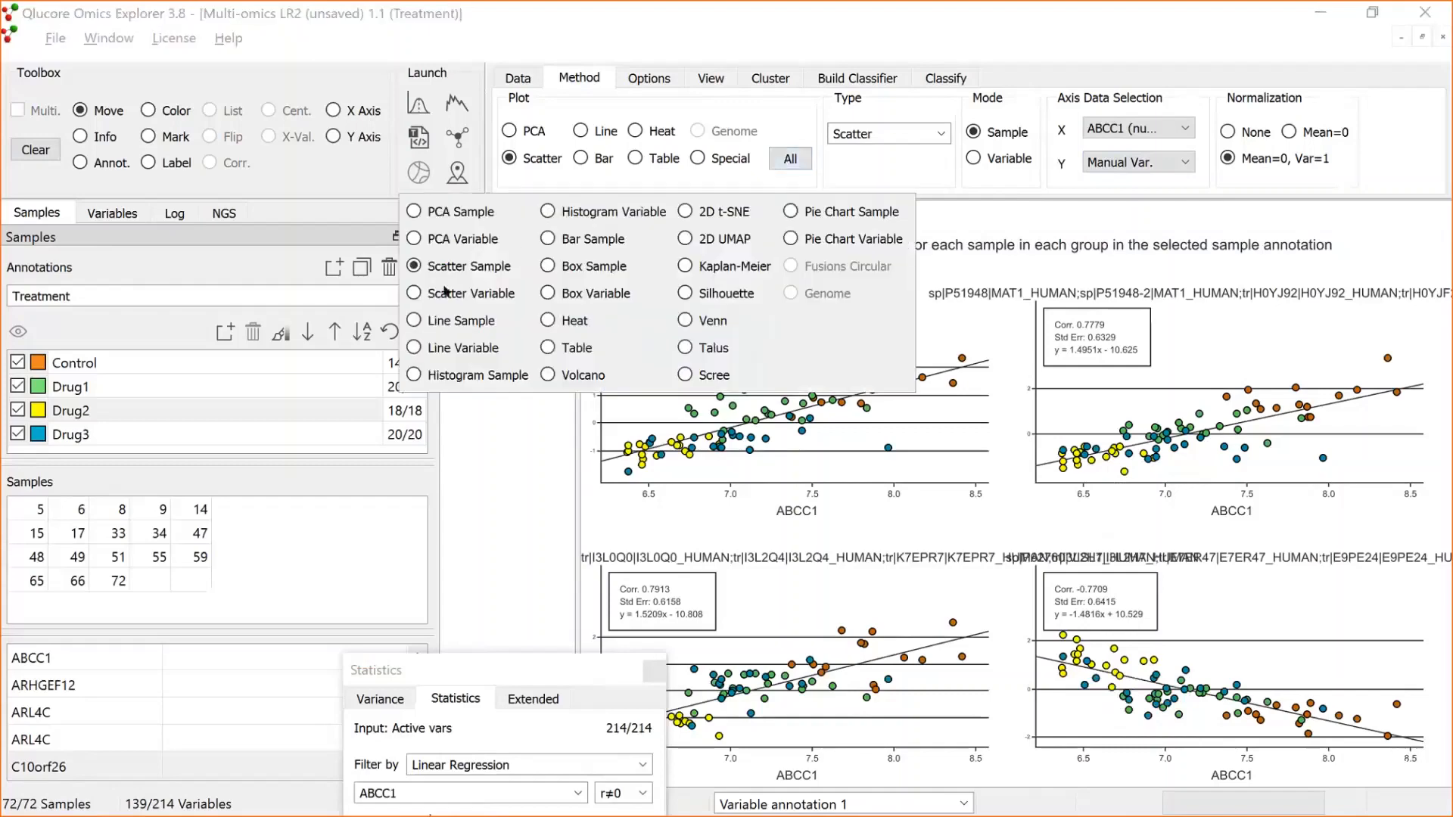
click(416, 320)
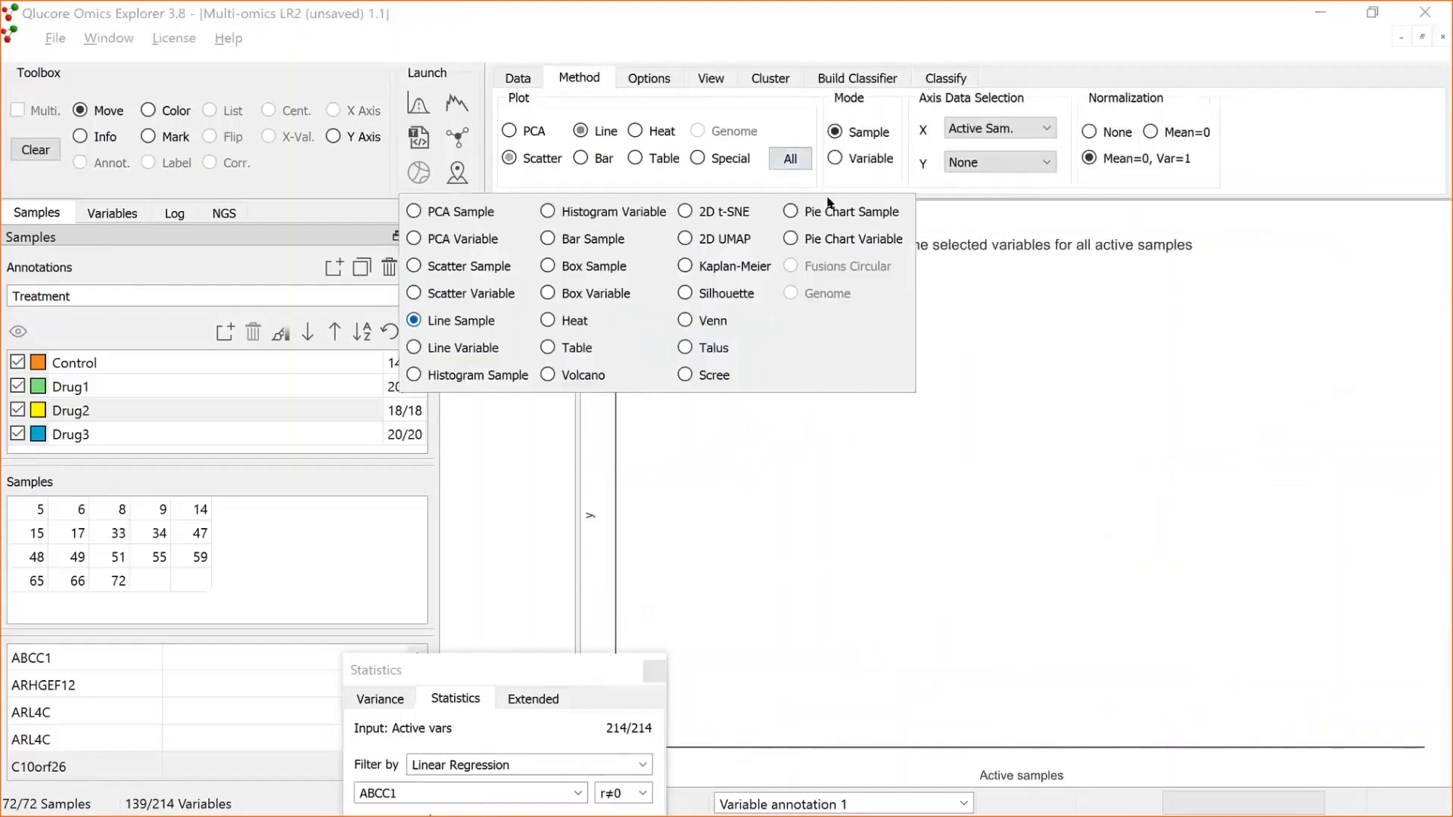
click(1051, 130)
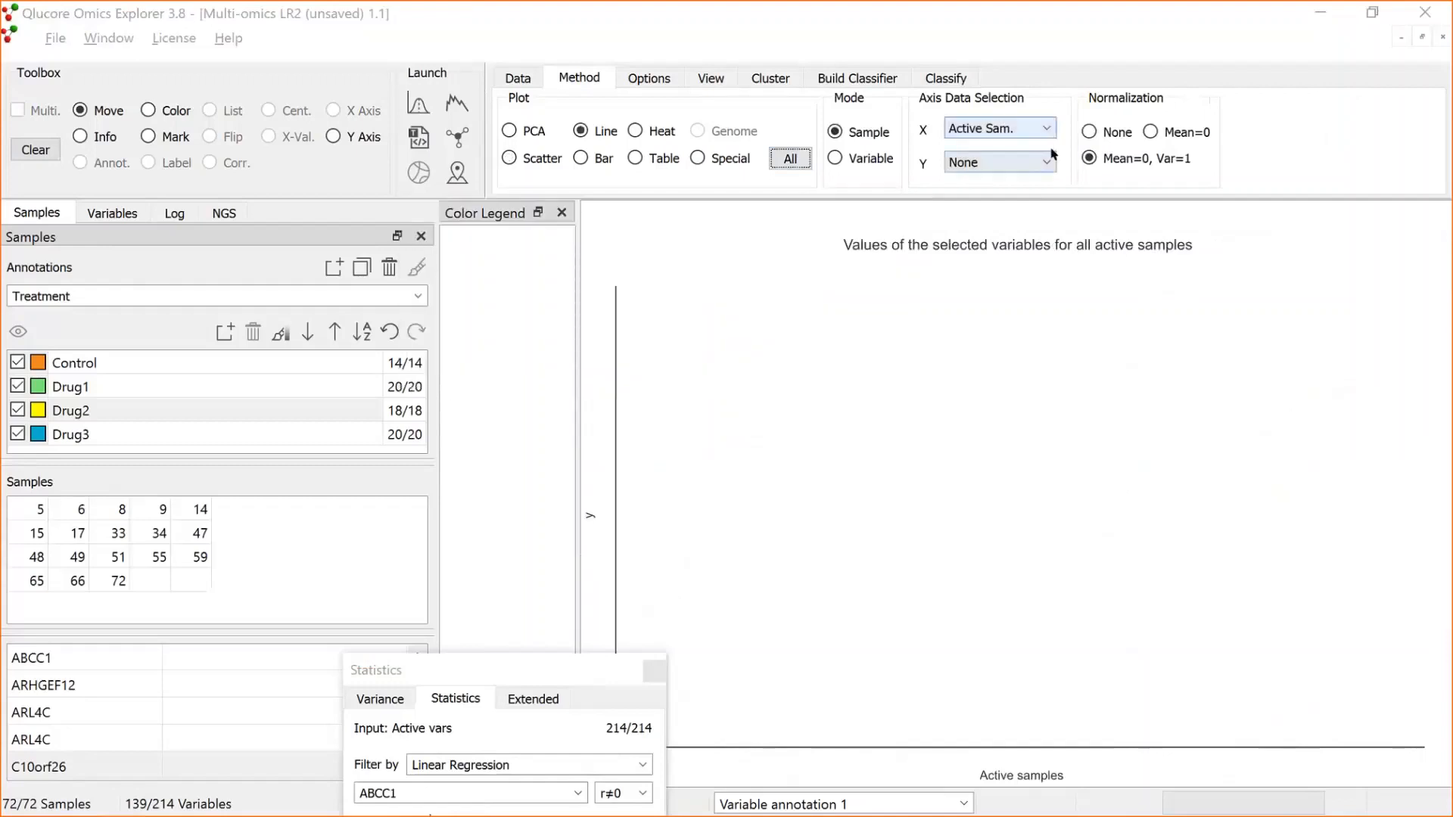
click(914, 135)
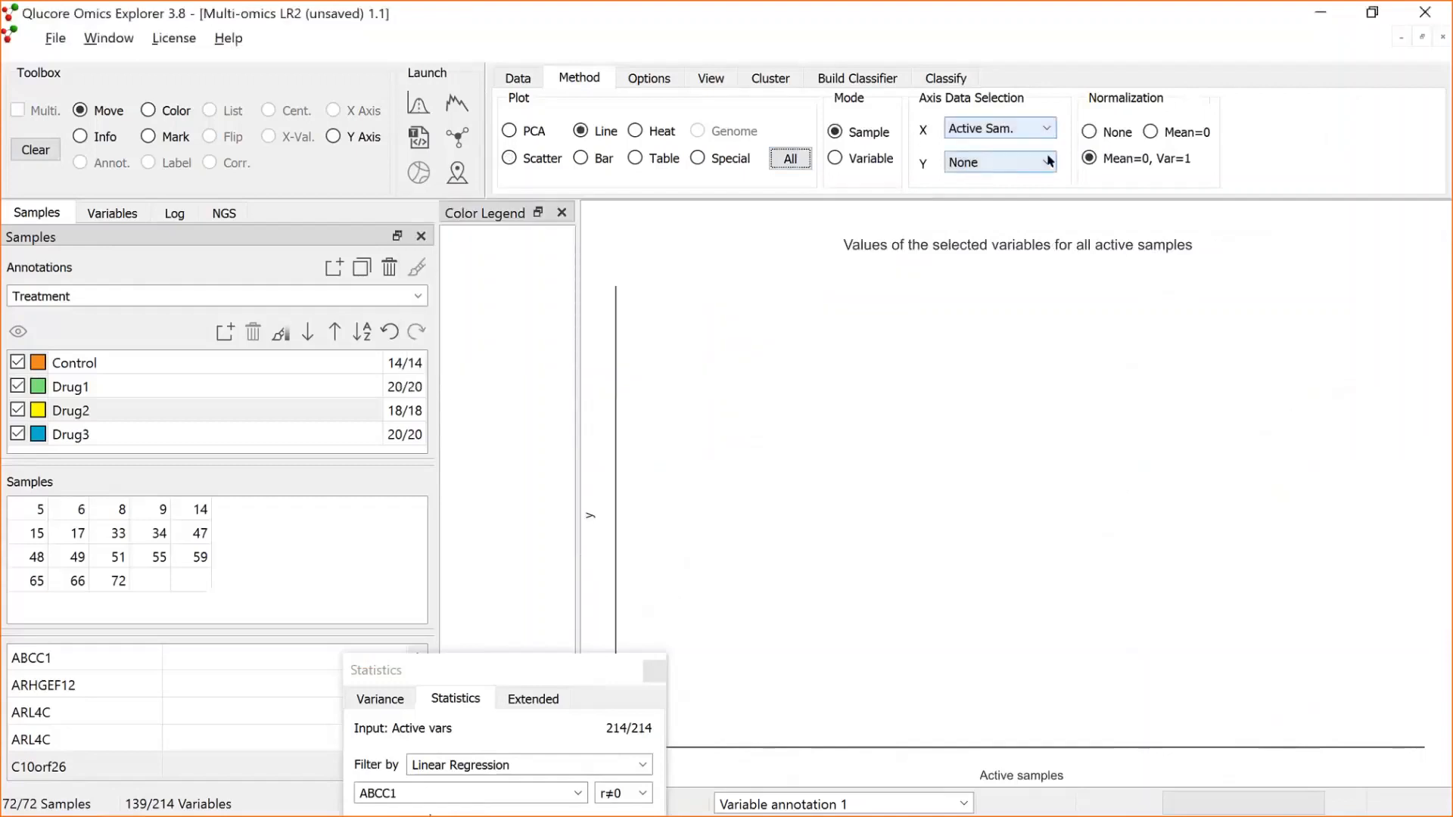
click(1048, 164)
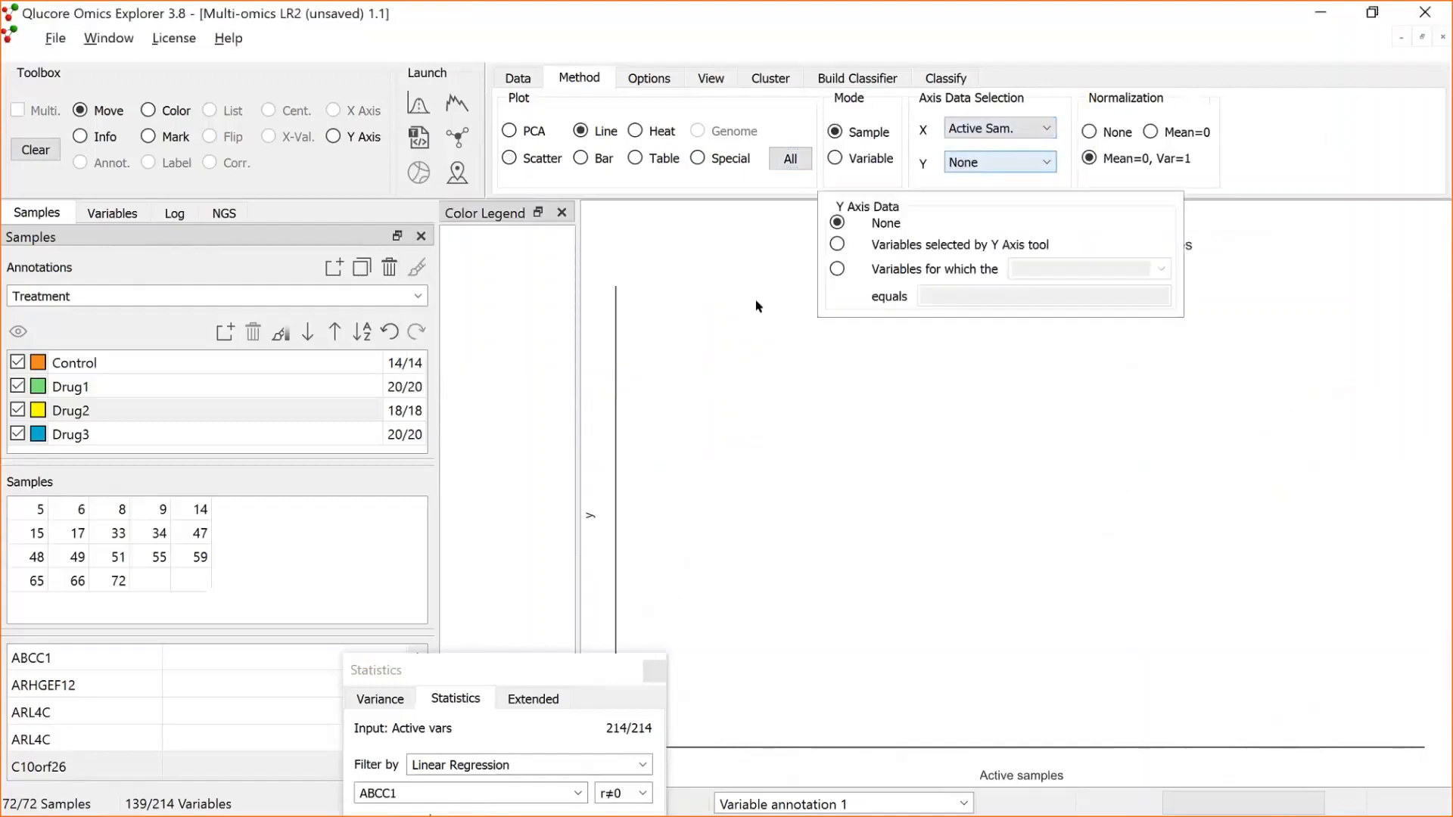
click(837, 244)
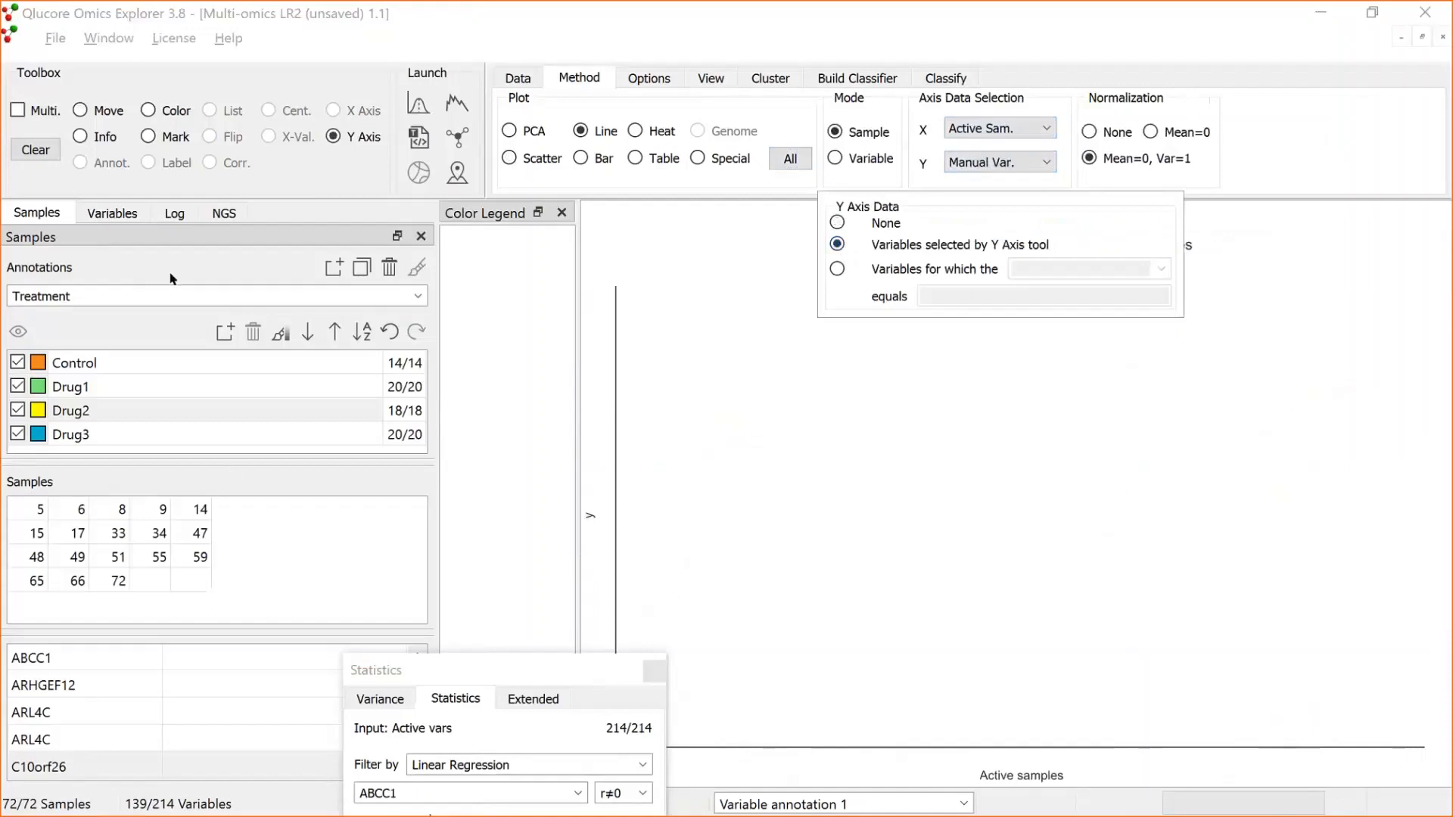
Show the four variables with the lowest q-values as lines in the line plot.
click(112, 213)
click(77, 502)
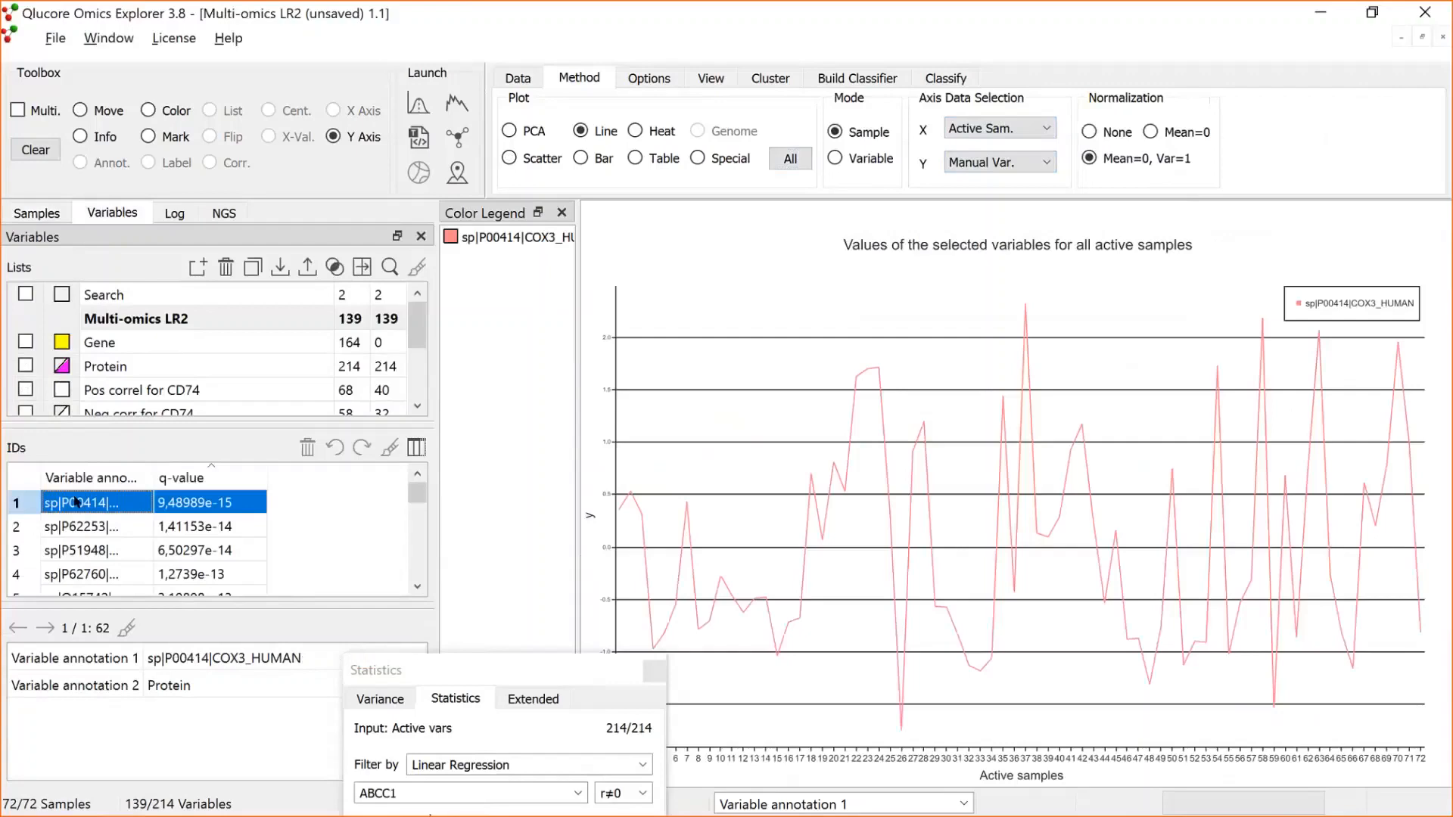
key(shift+Down)
key(shift+Down)
key(shift+Down)
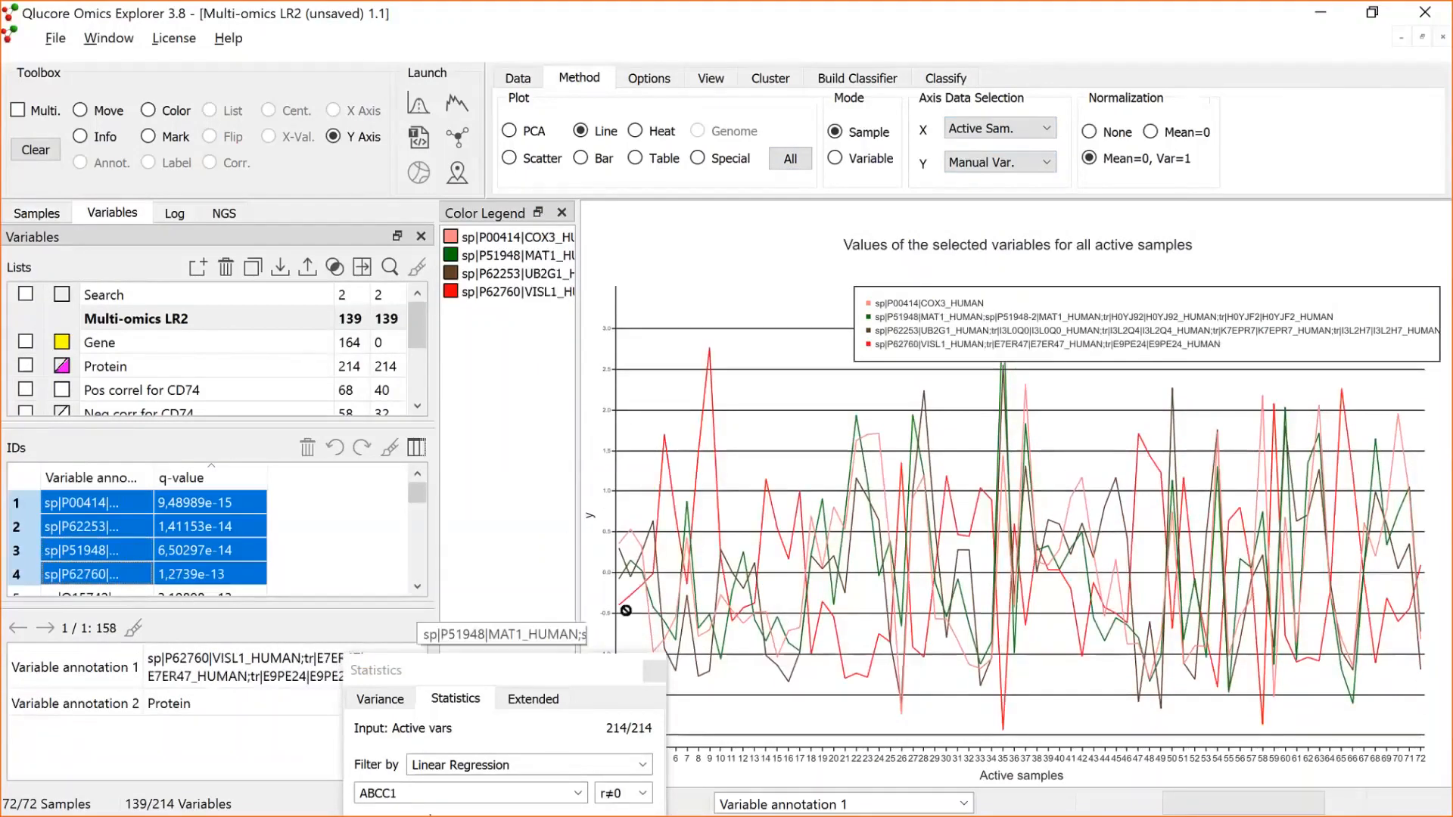
Order the line plot's samples according to the ABCC1 annotation.
click(711, 78)
click(906, 133)
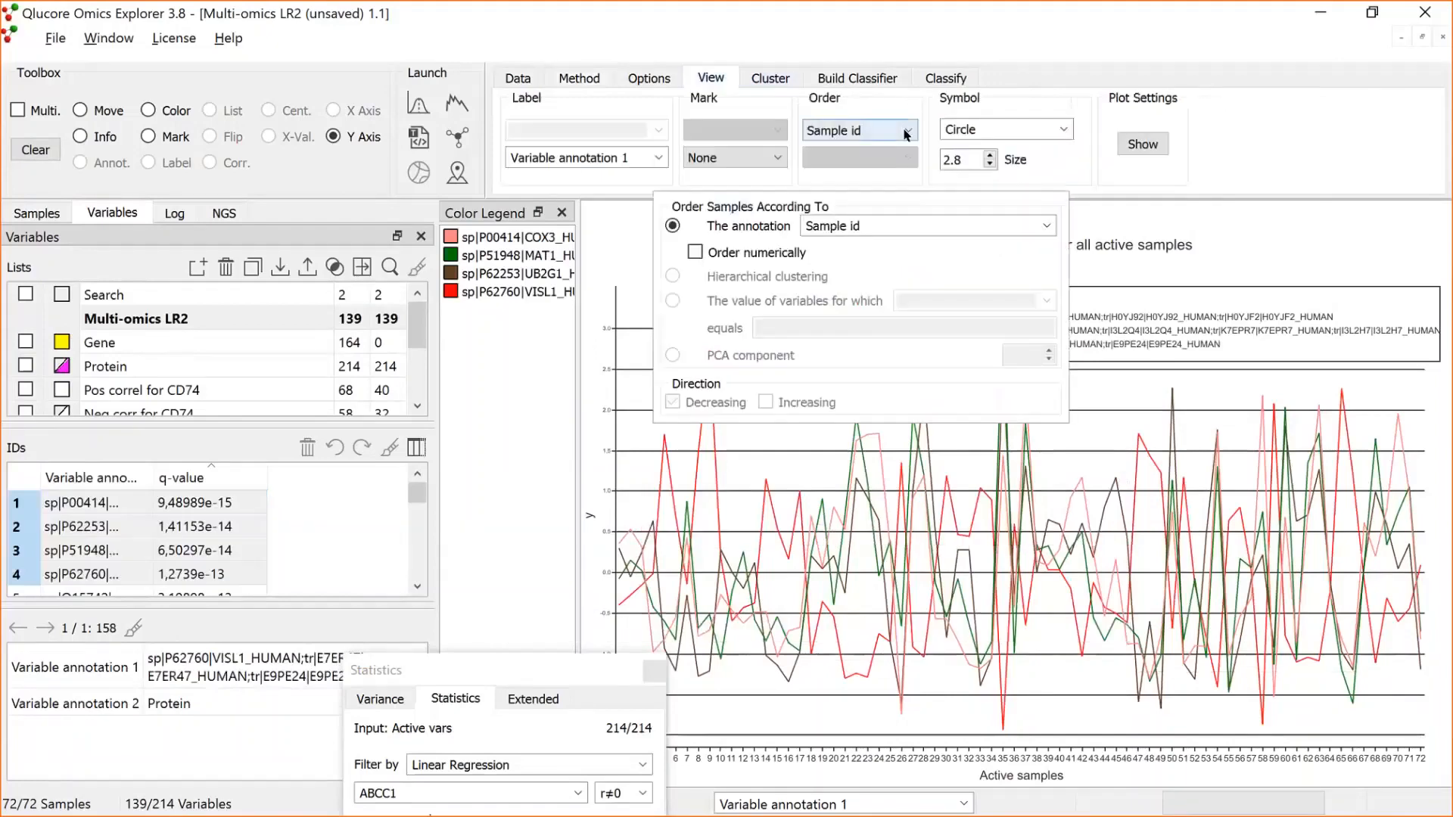
click(1045, 225)
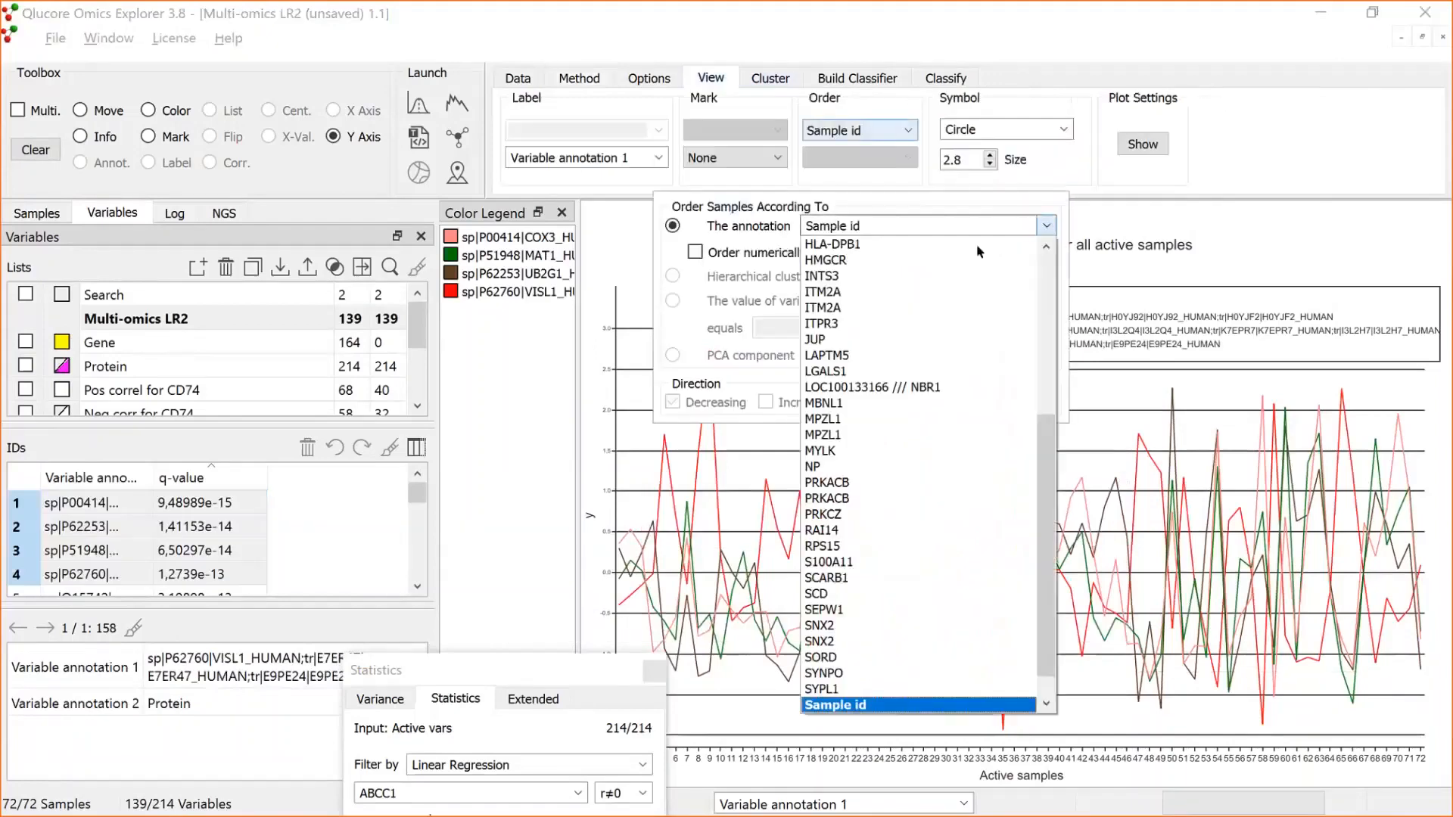
click(1043, 387)
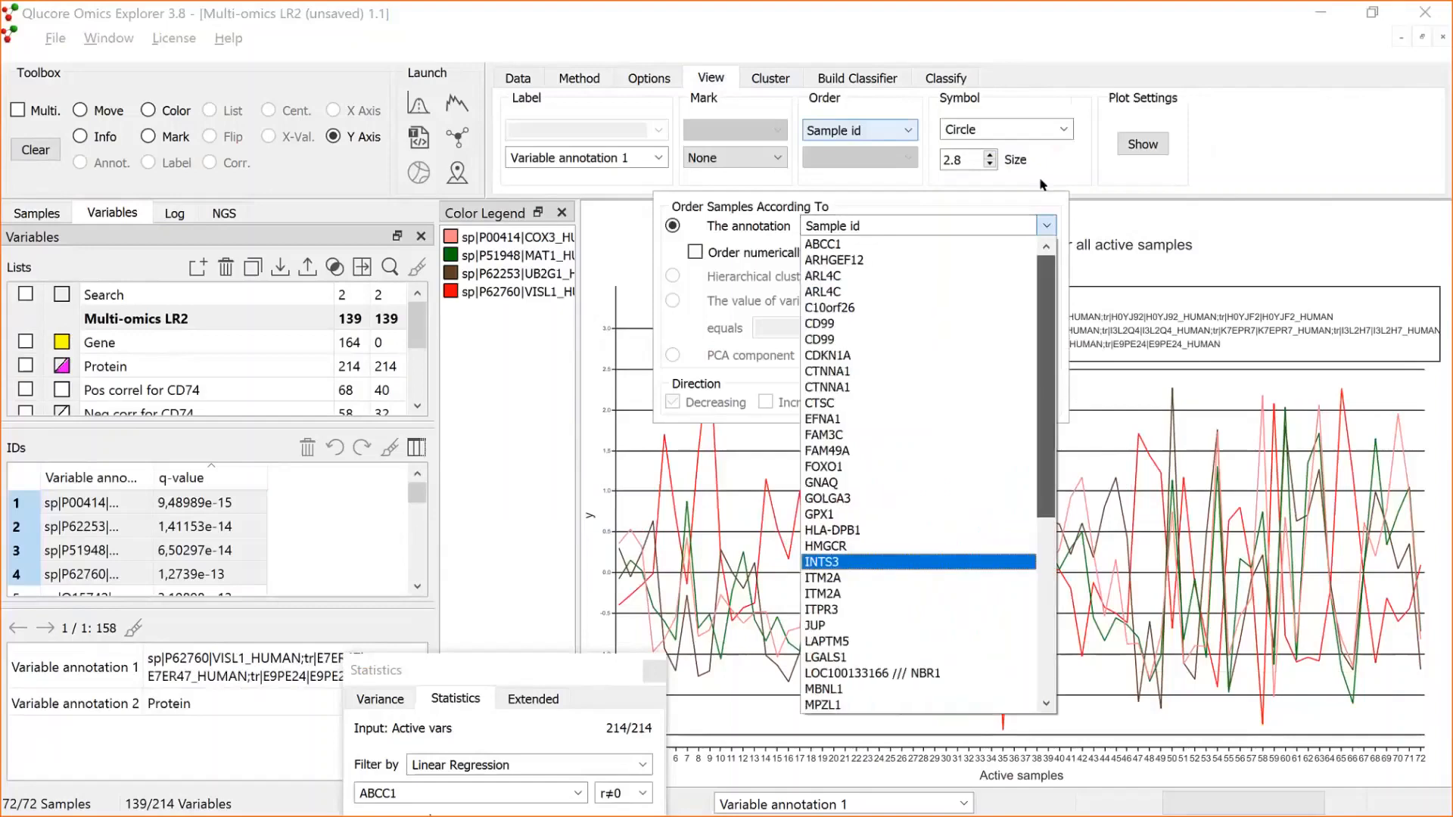
click(822, 245)
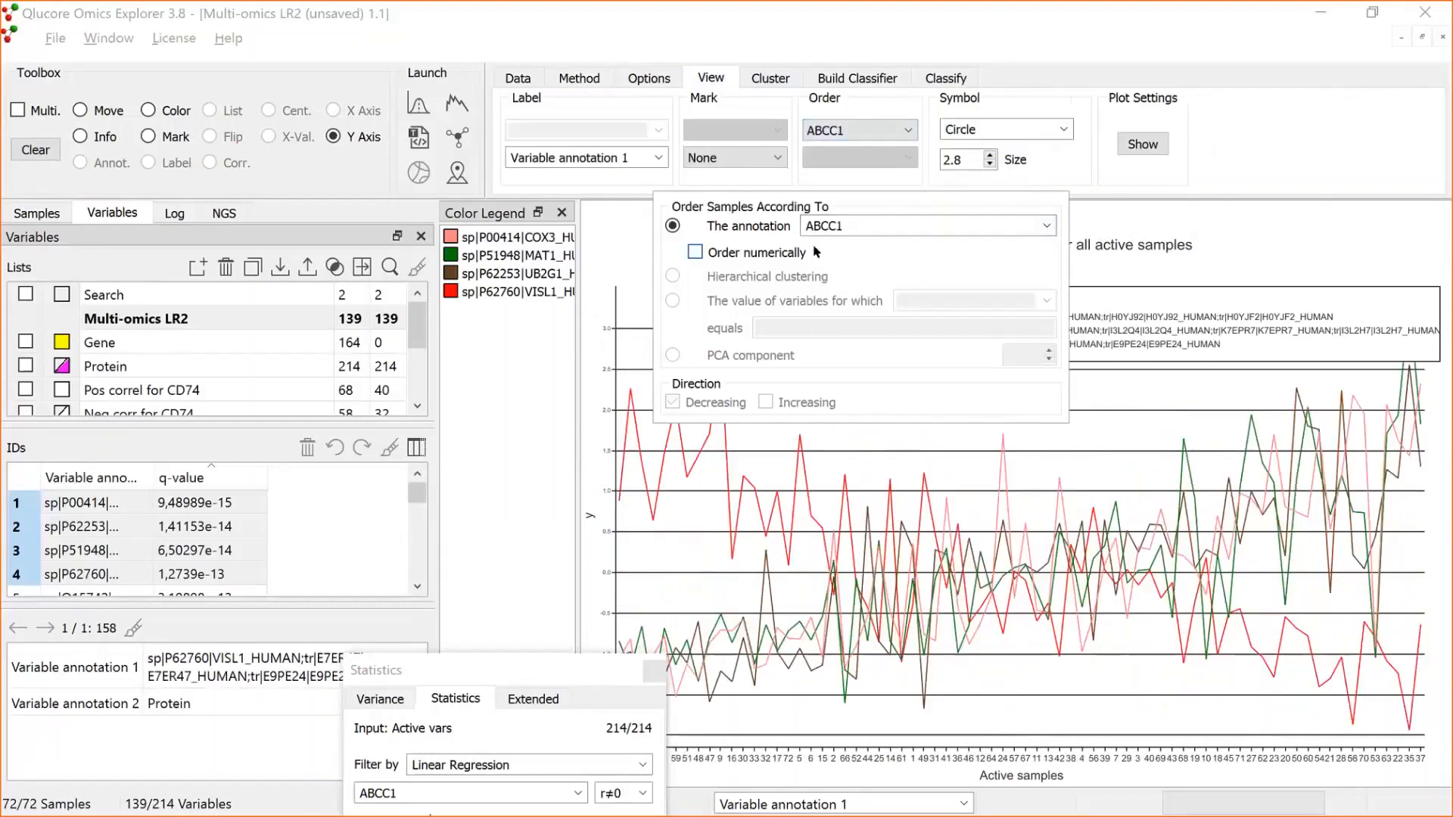
Make the ABCC1 sample ordering numerical, in increasing direction.
click(1043, 227)
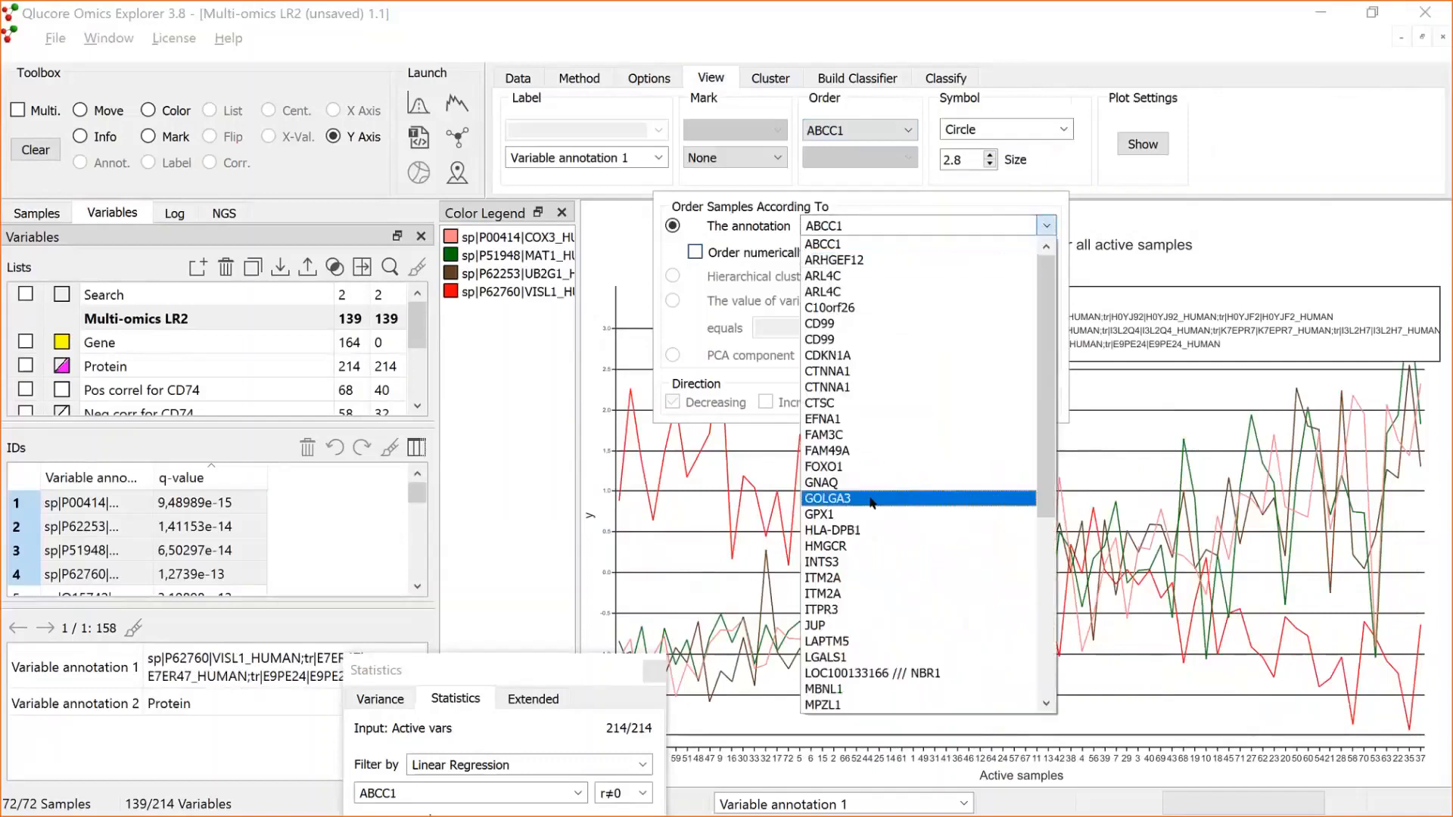
click(1072, 194)
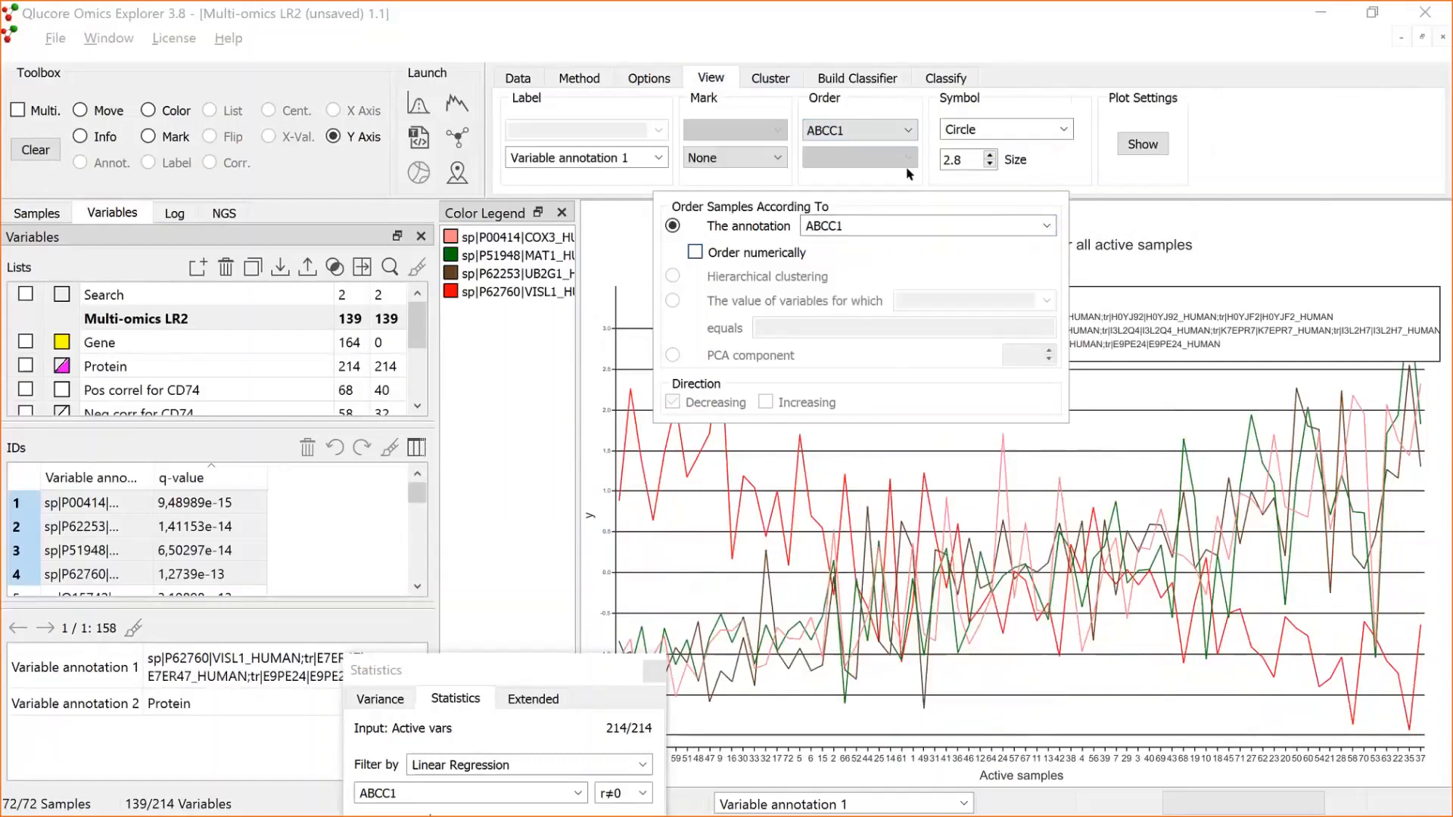
click(916, 161)
click(907, 131)
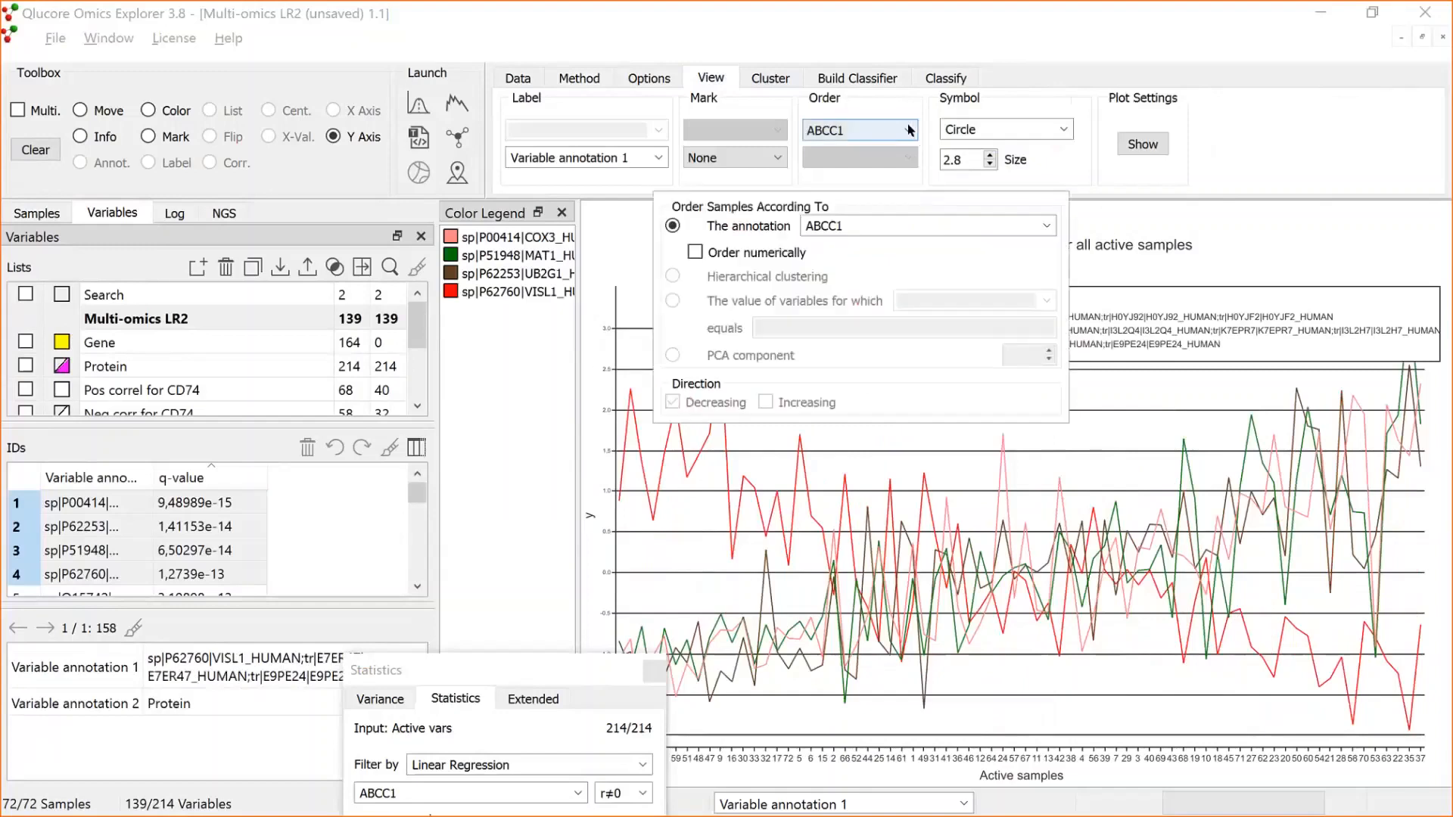
click(696, 253)
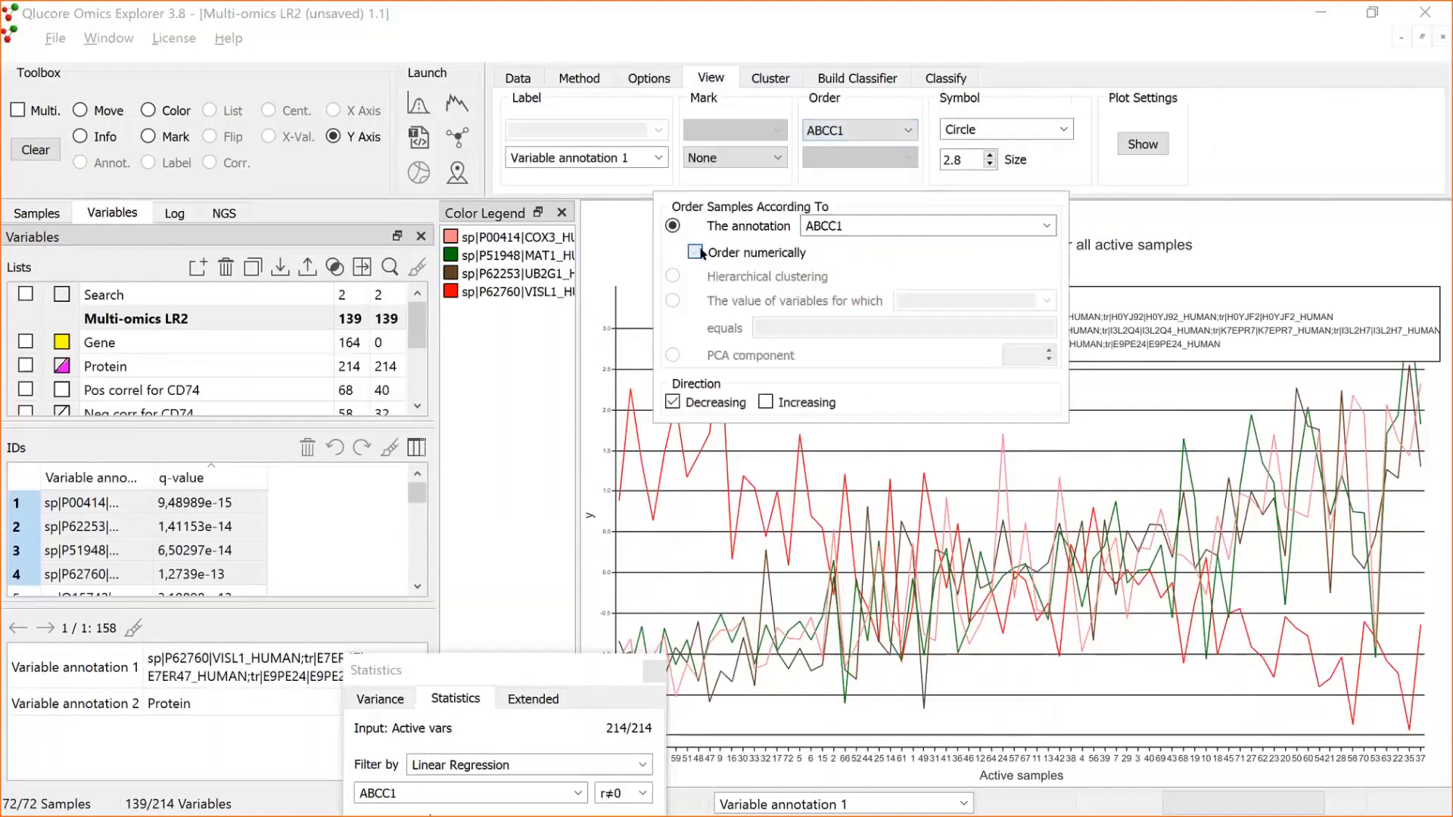
click(765, 401)
click(520, 497)
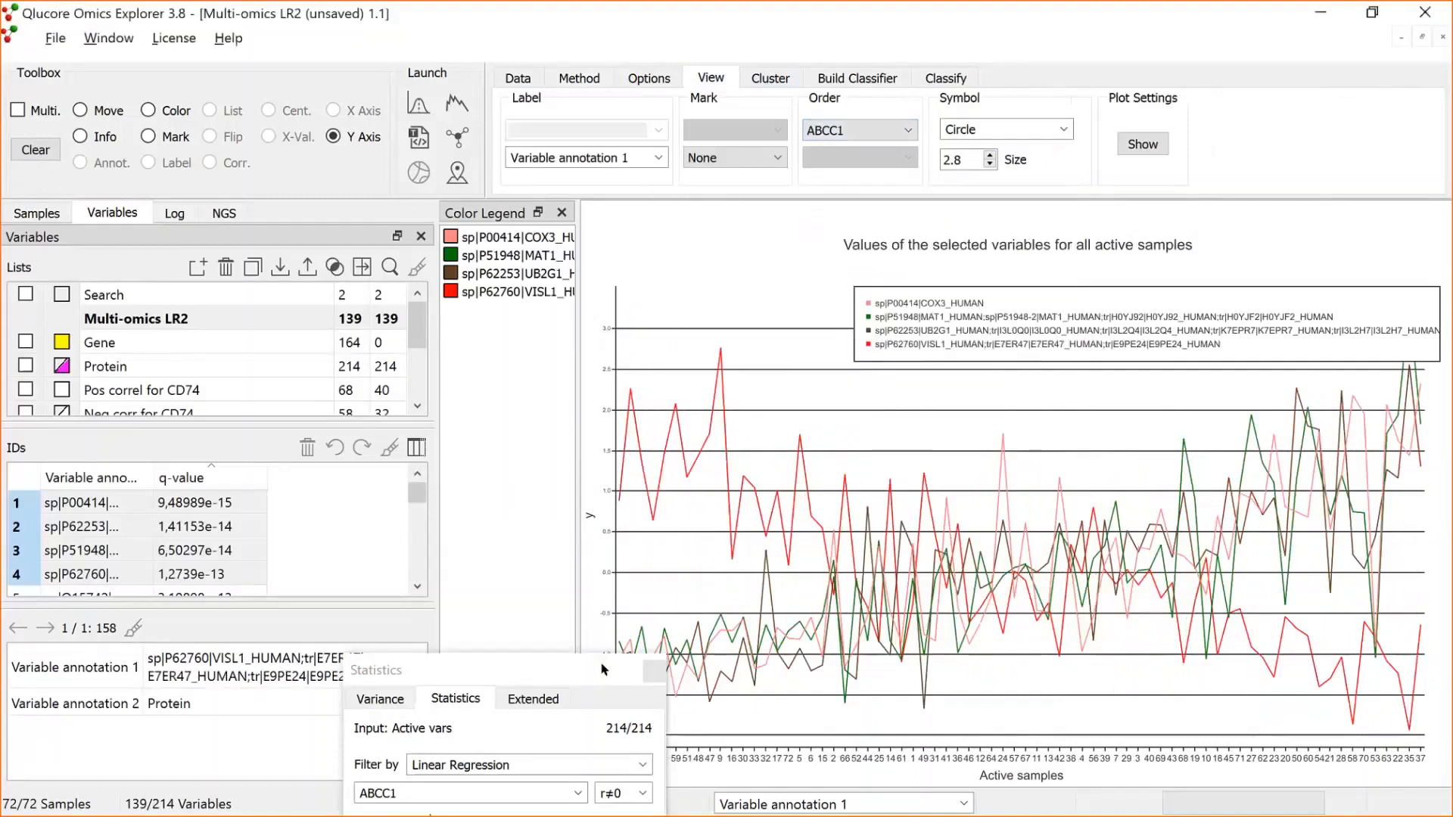
Move the Statistics window clear of the plot and label the X axis with the ABCC1 annotation instead of Sample id.
drag(509, 665, 335, 656)
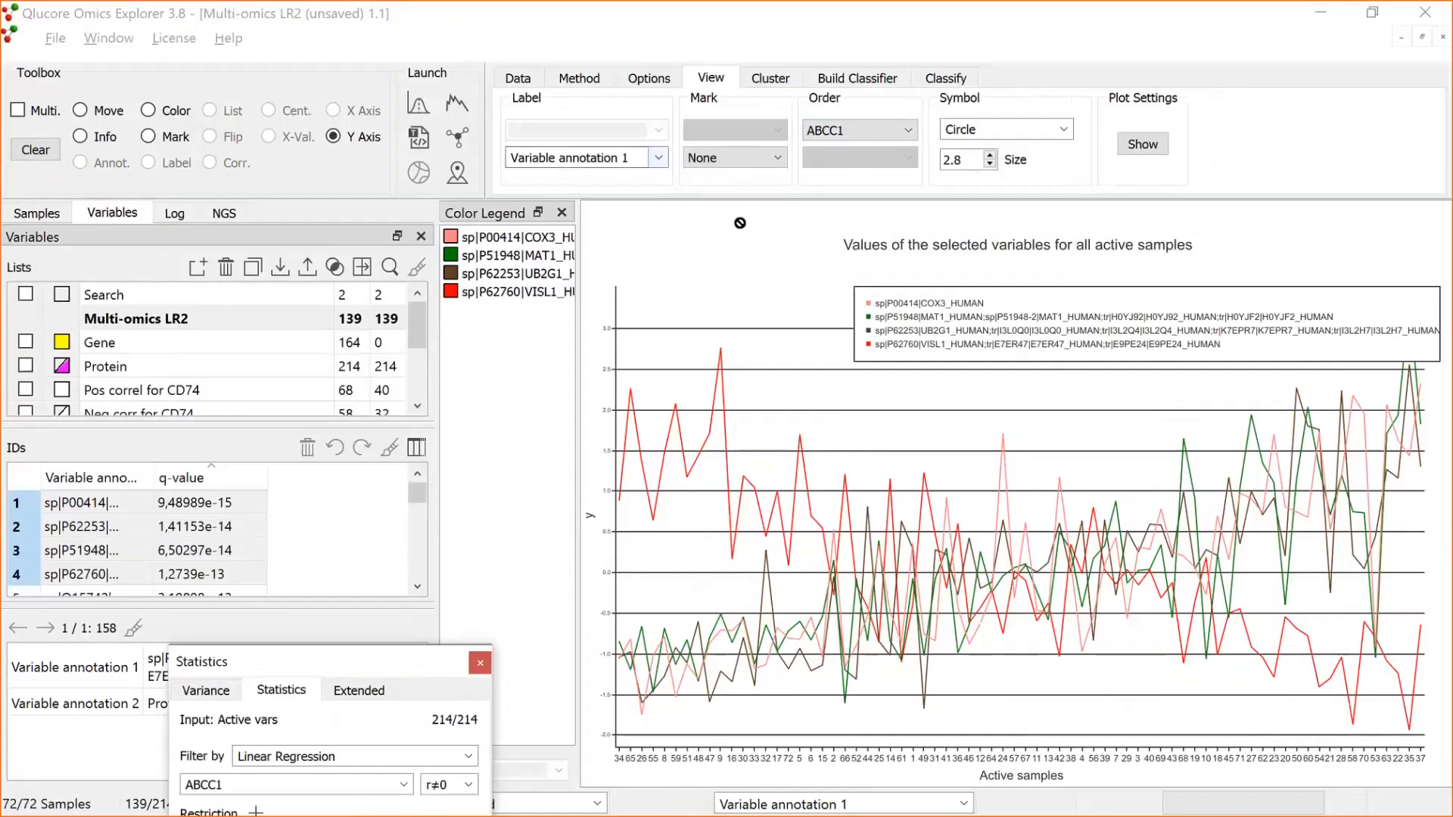
double_click(732, 754)
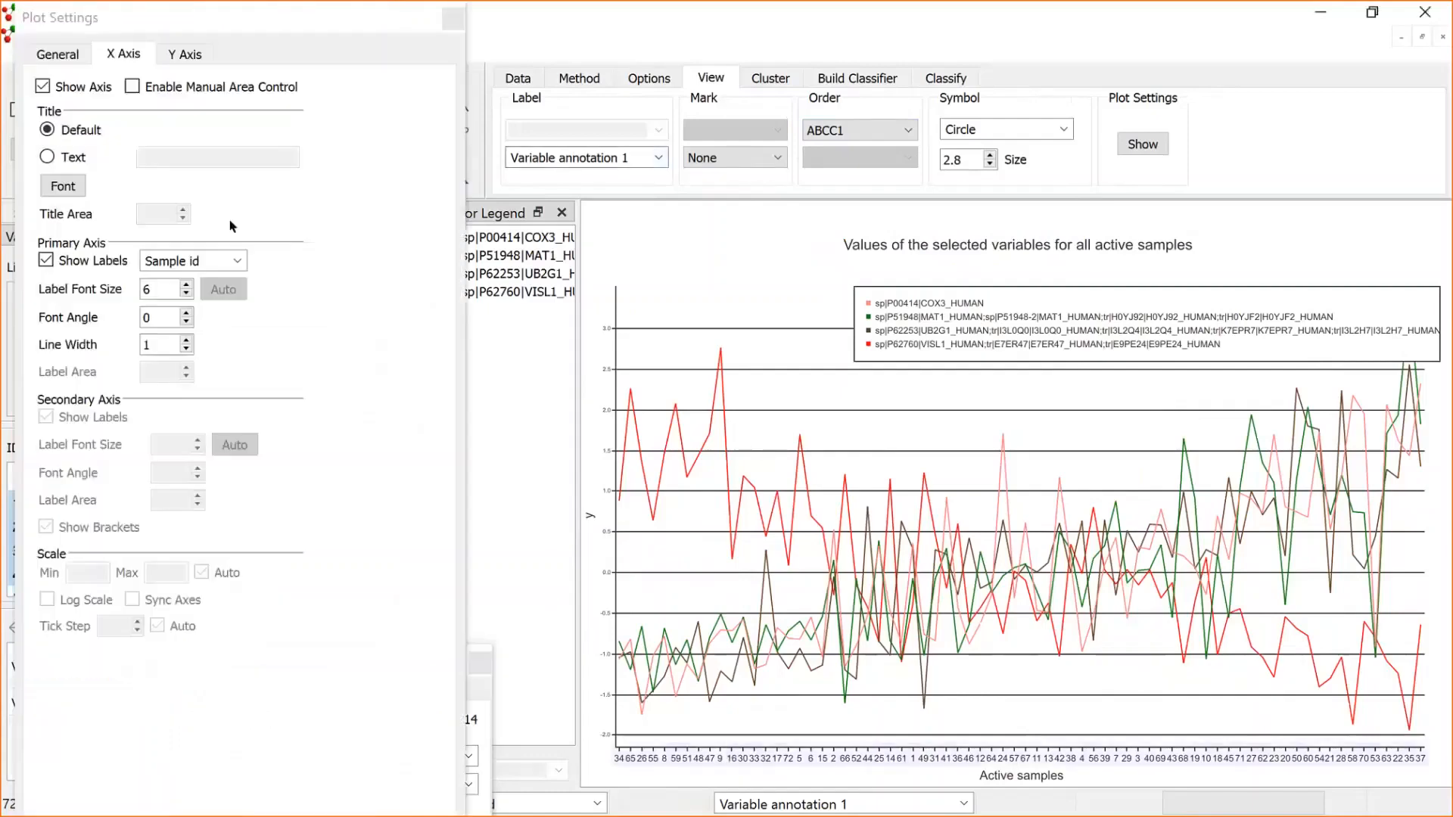
click(244, 260)
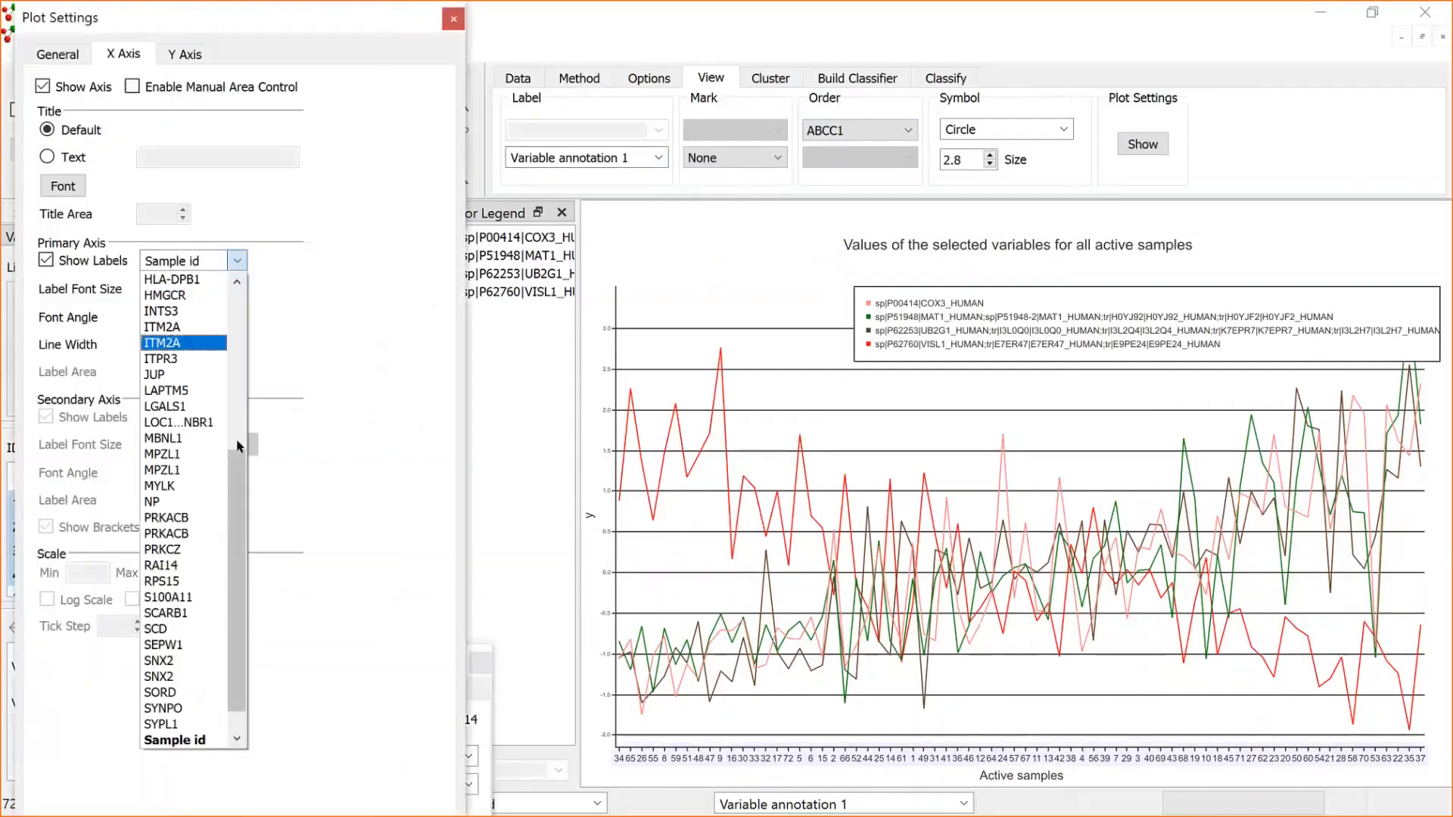
scroll(241, 466, up, 5)
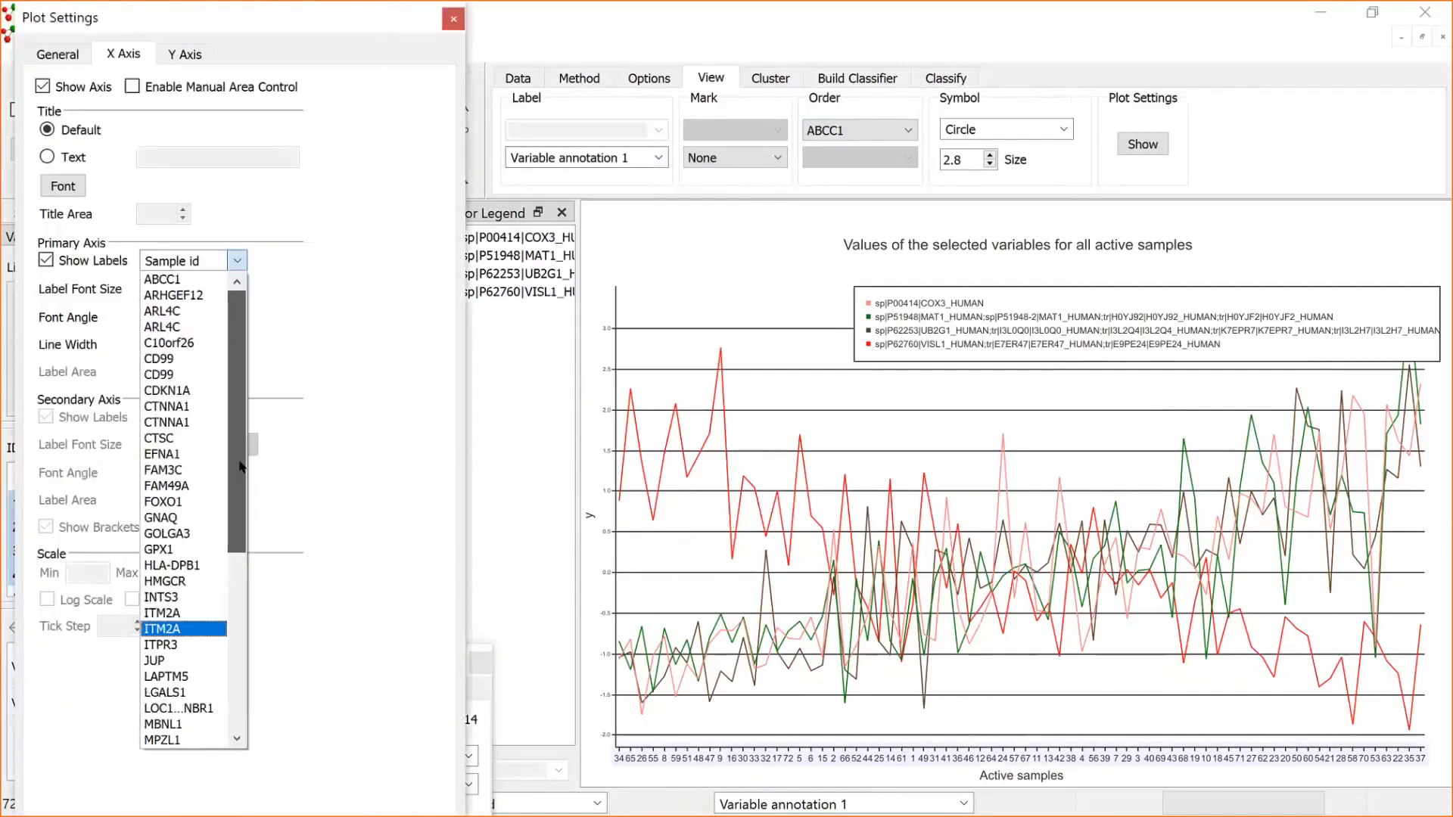
click(162, 279)
Set the X axis label font angle to 45 and close the plot settings.
click(152, 317)
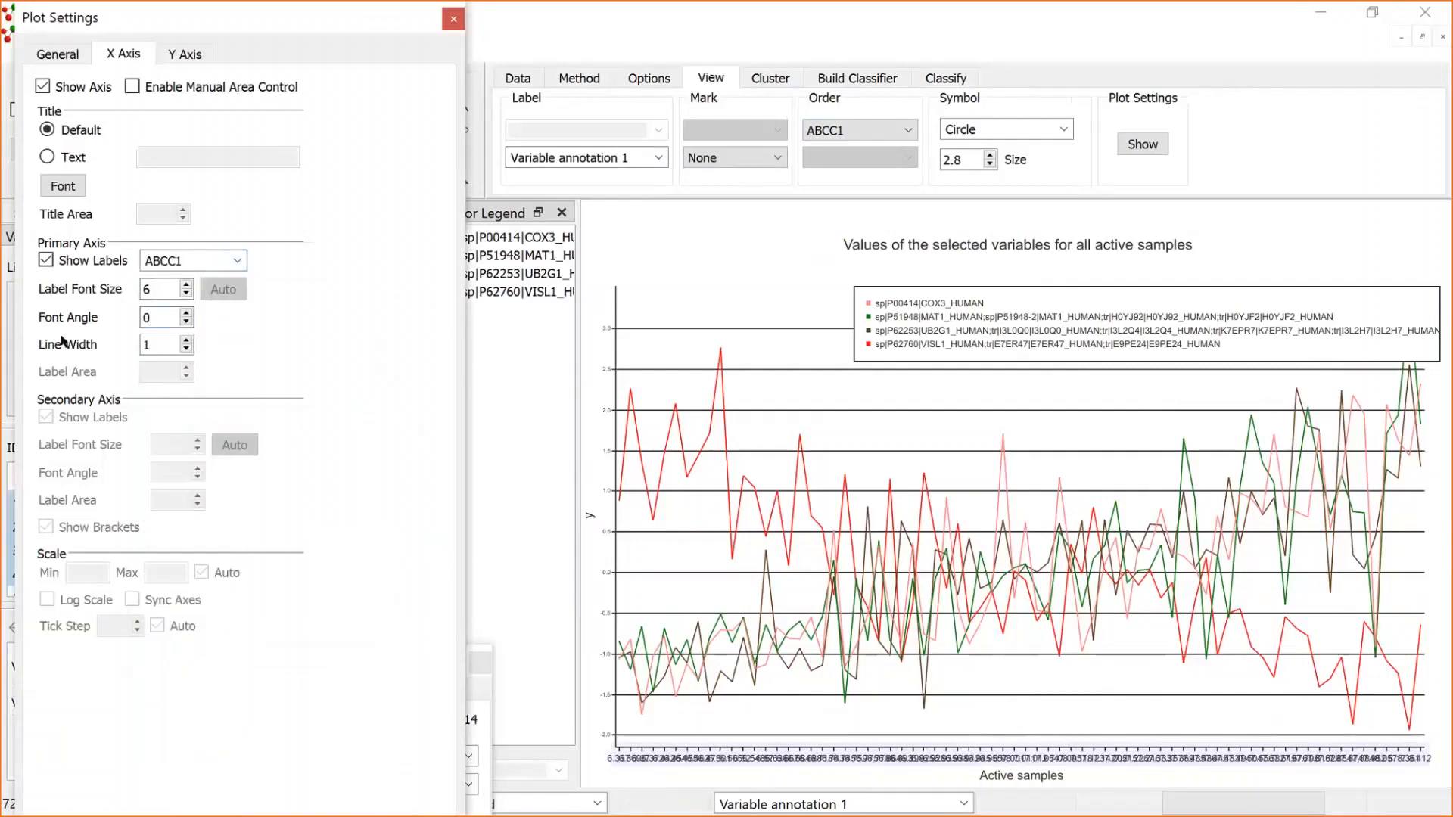
key(BackSpace)
text(5)
key(BackSpace)
text(45)
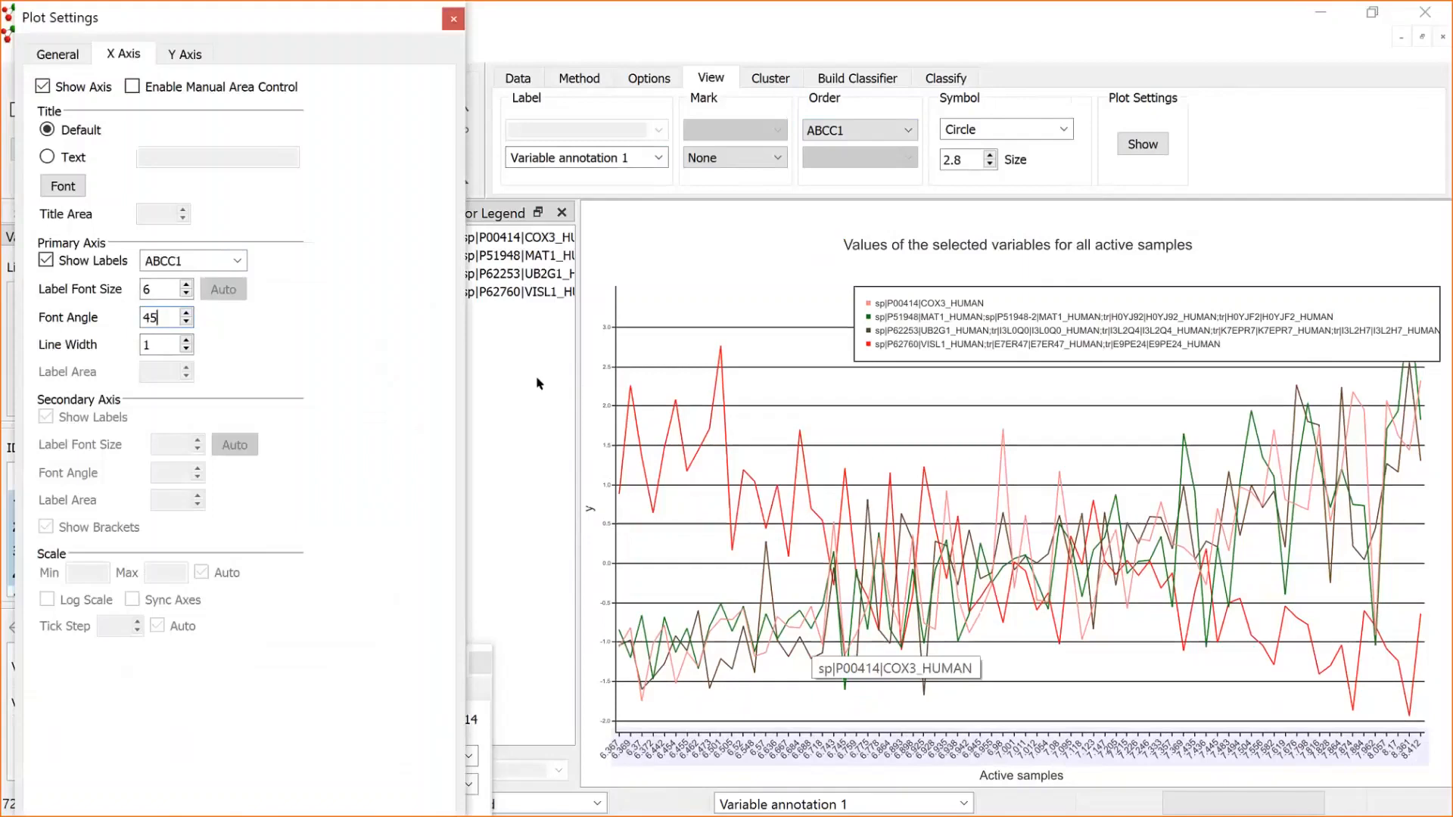
click(537, 378)
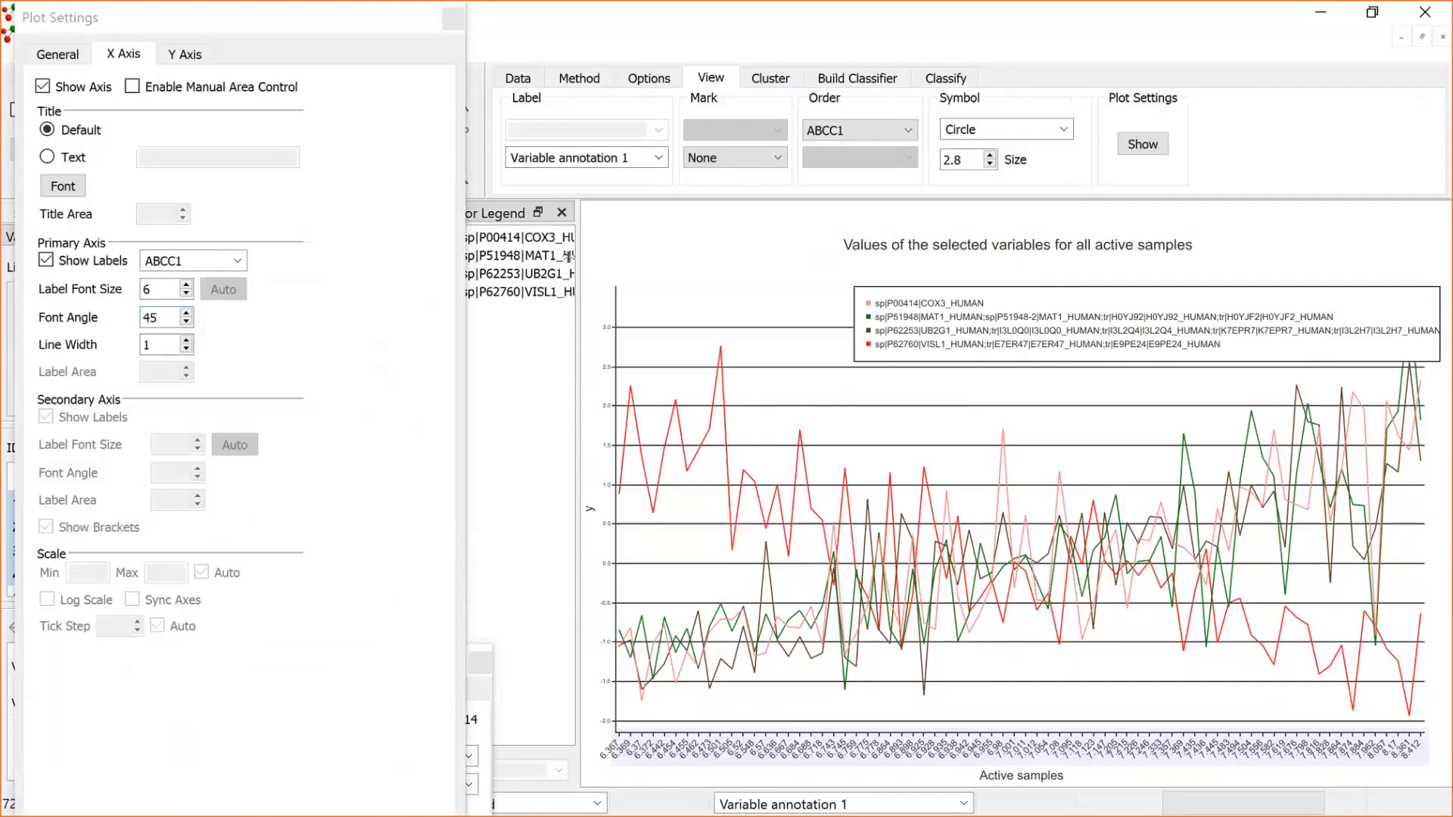
click(452, 19)
key(alt+Tab)
key(alt+Tab)
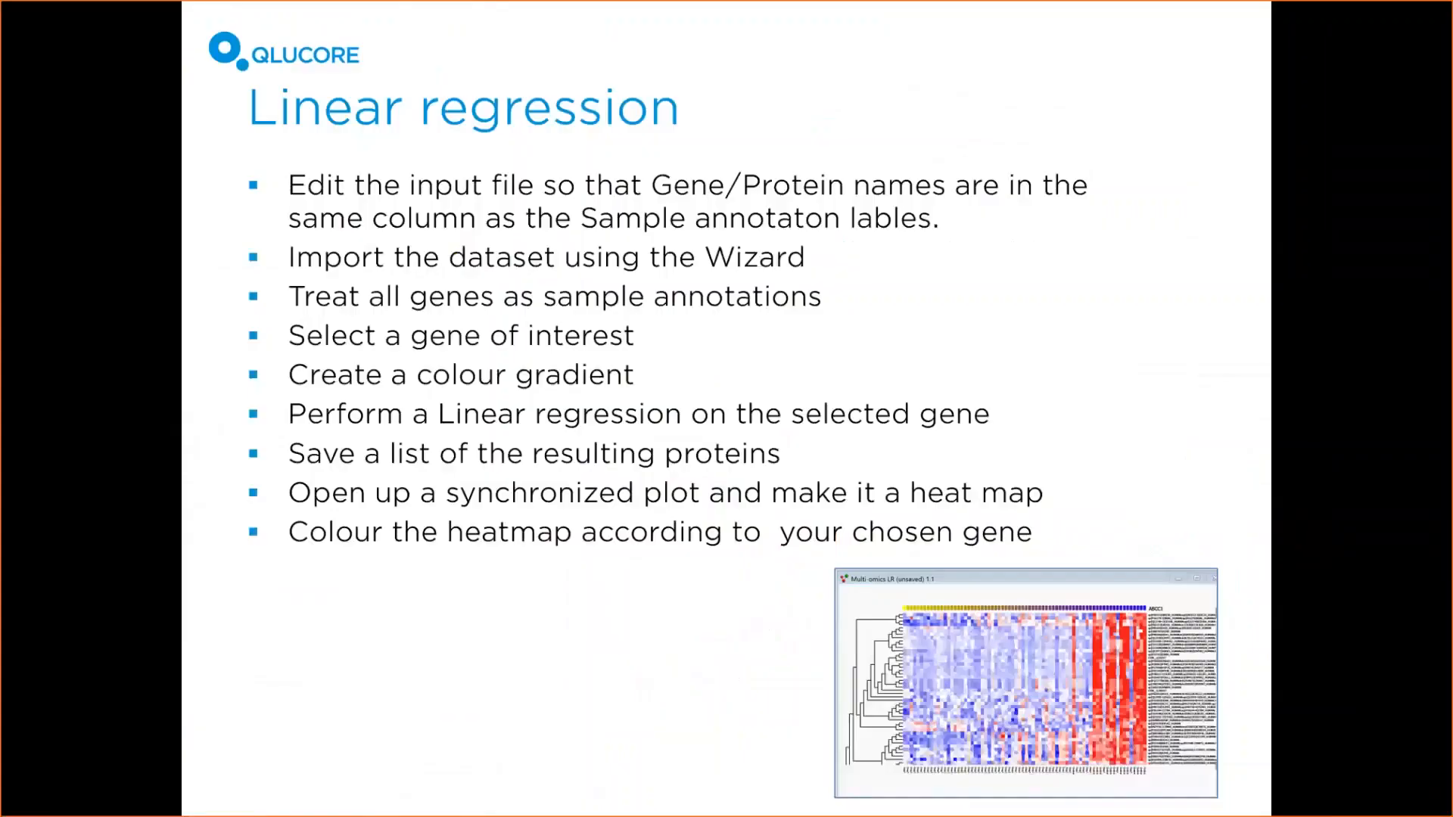
key(Right)
key(Right)
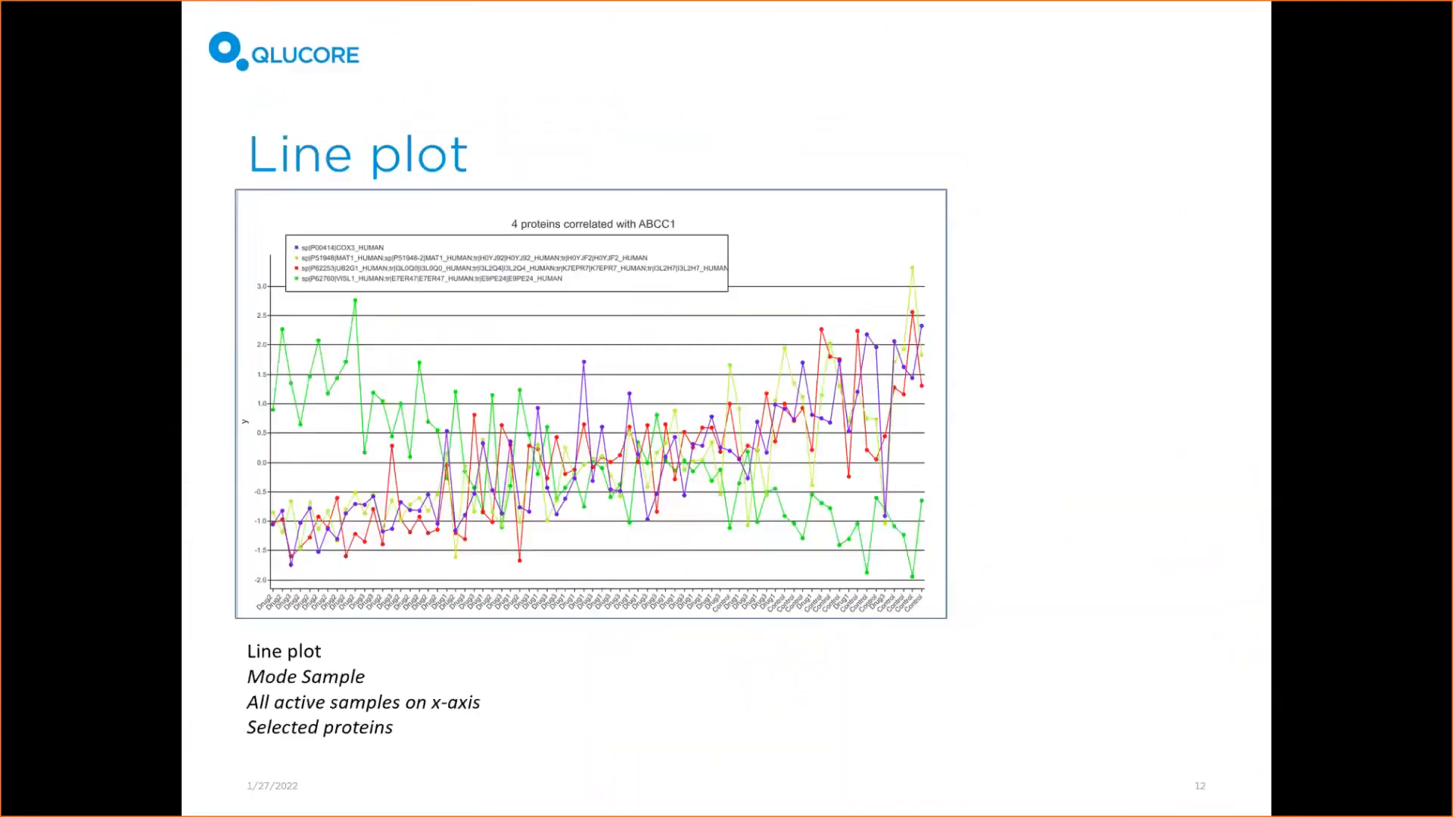
key(Right)
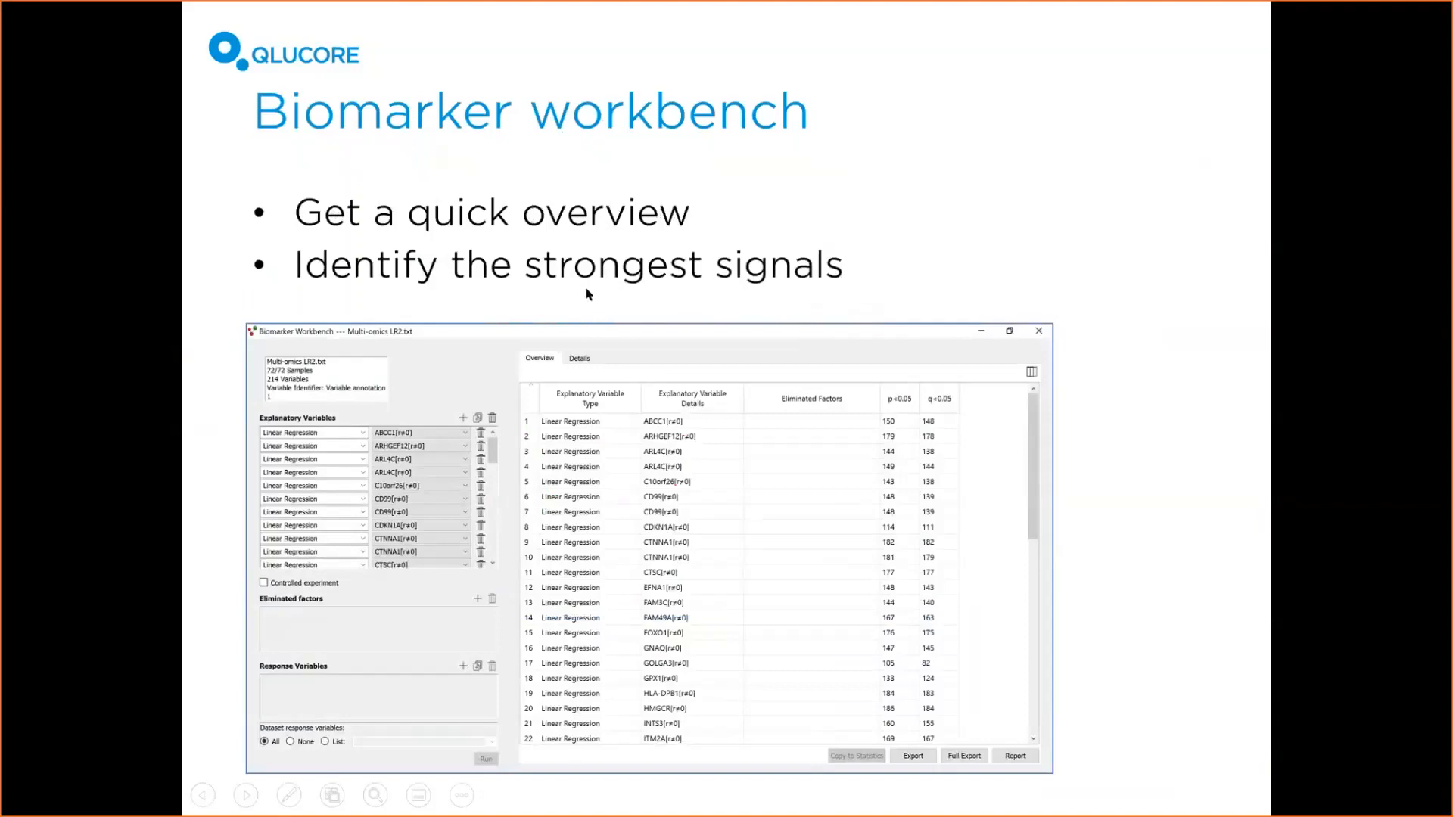
key(alt+Tab)
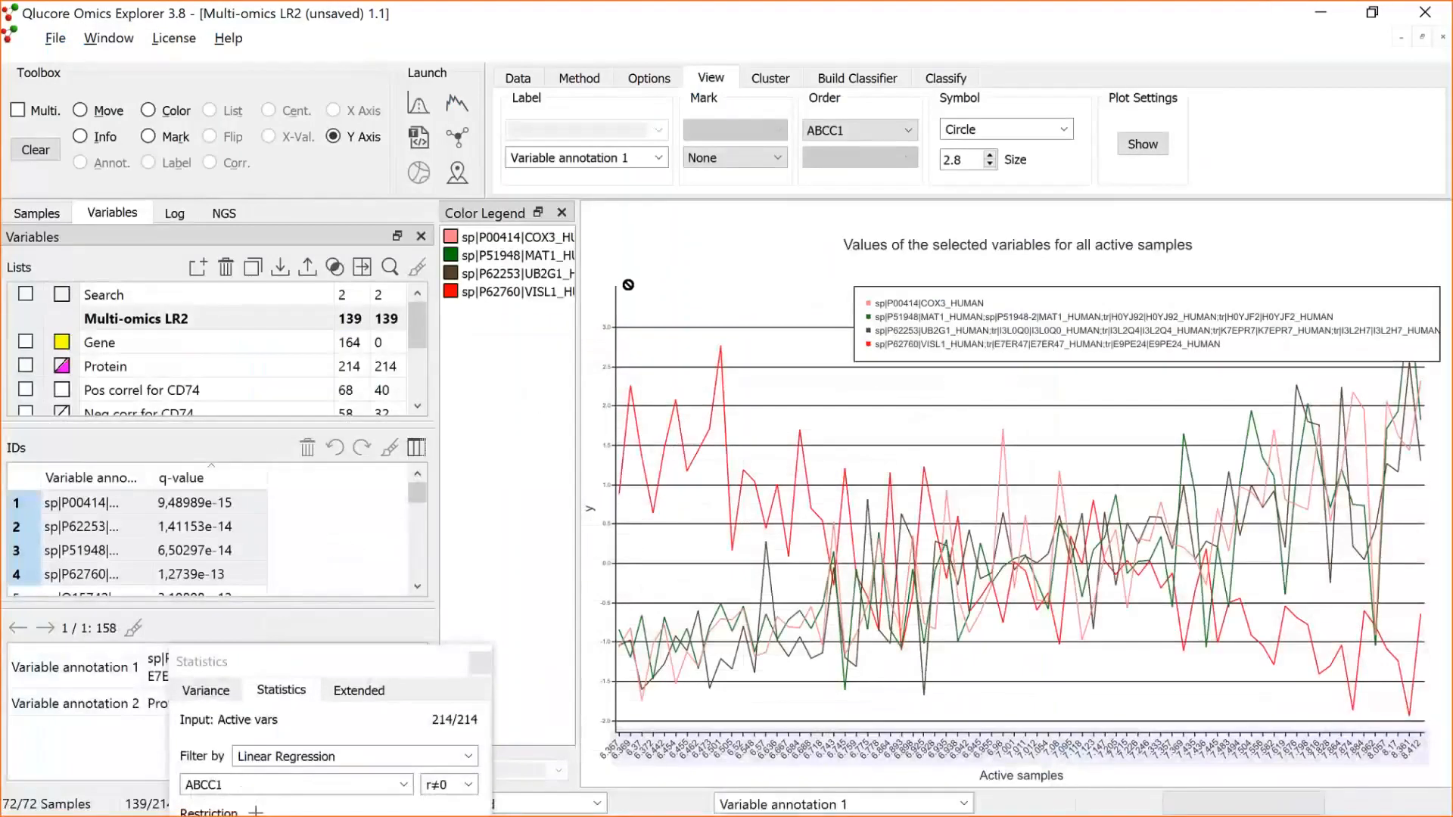
Launch the Biomarker Workbench for the Multi-omics LR2 dataset and maximize its window.
click(458, 173)
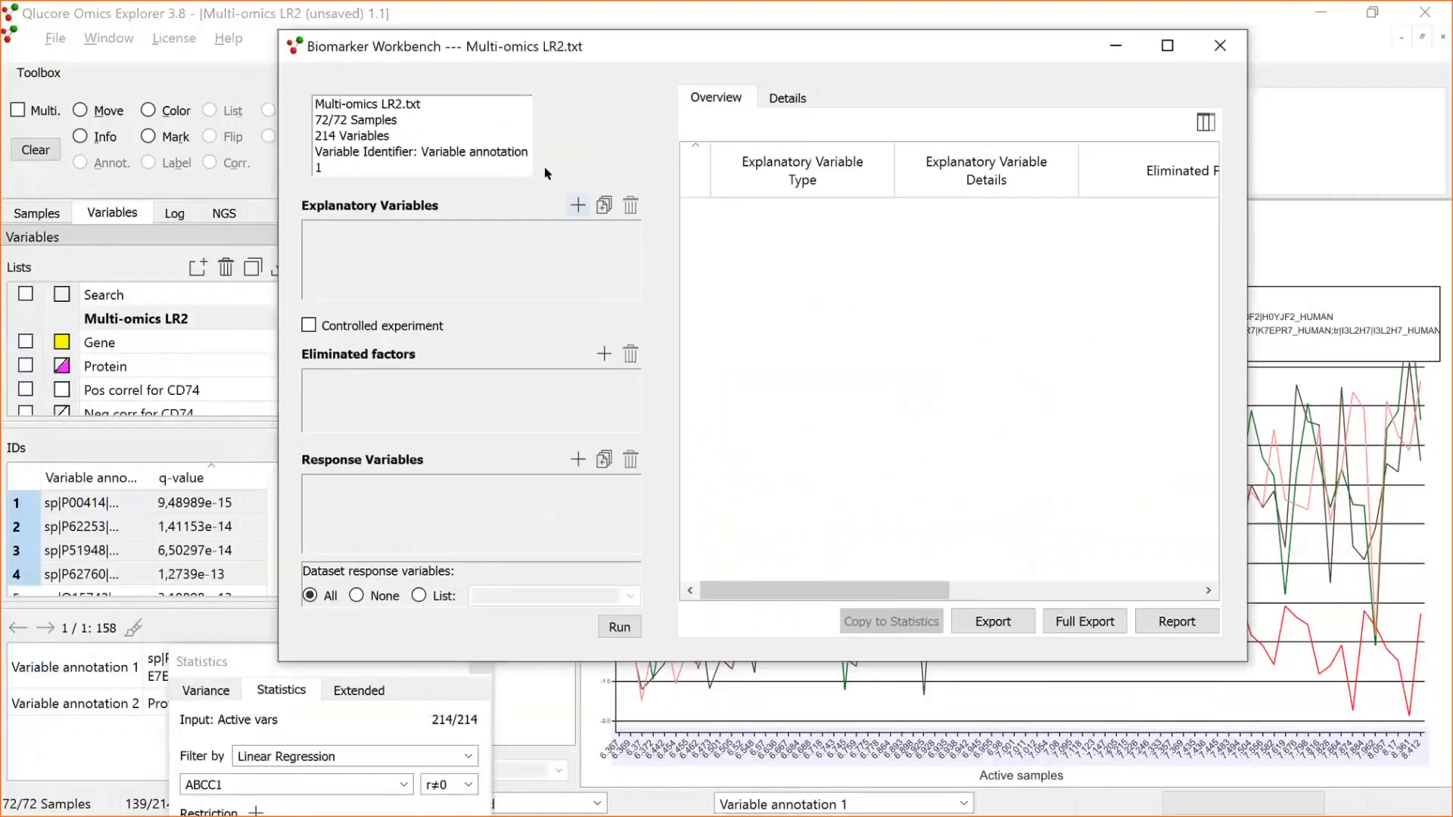
click(1221, 47)
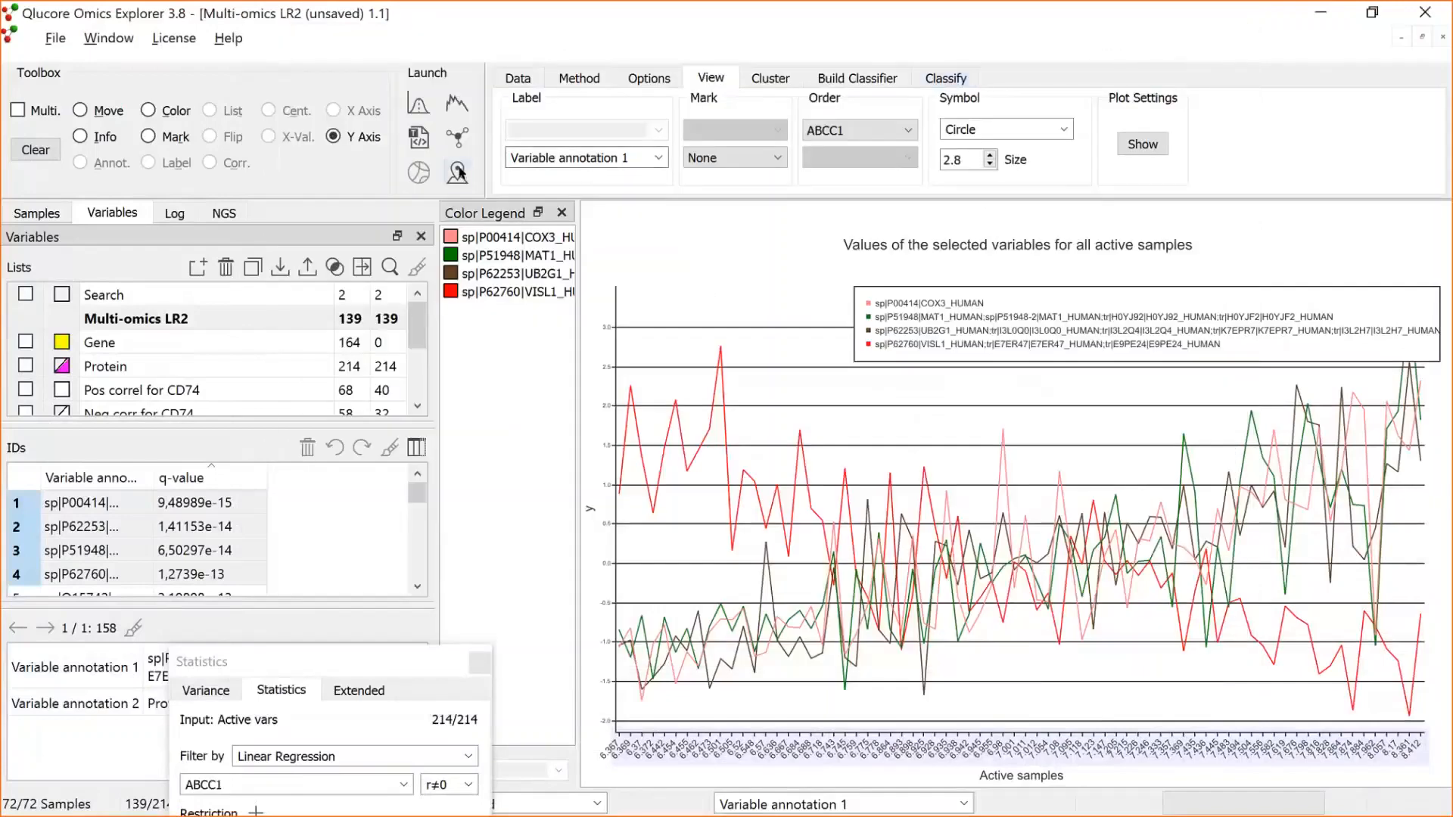
click(458, 173)
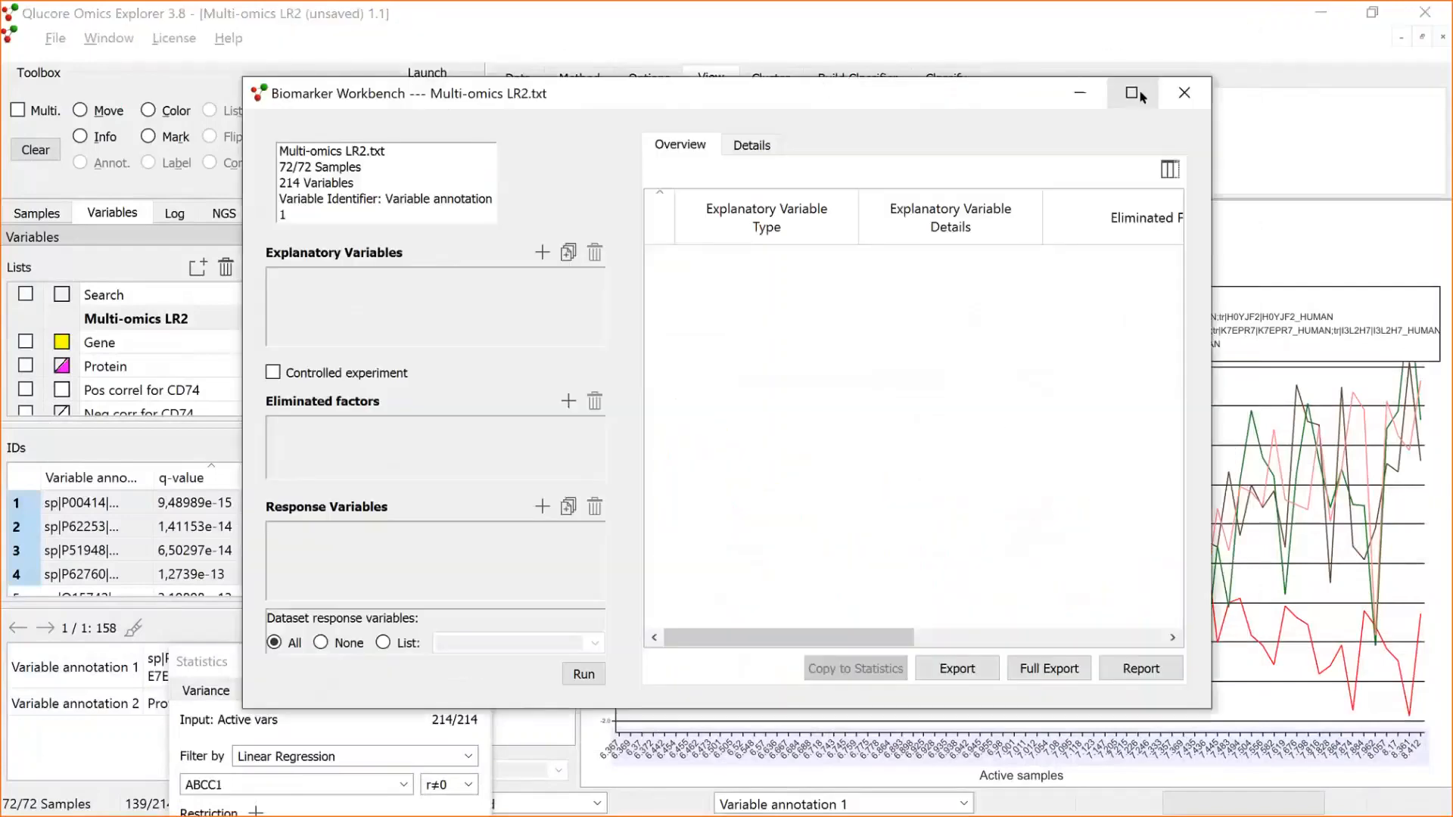
click(1141, 96)
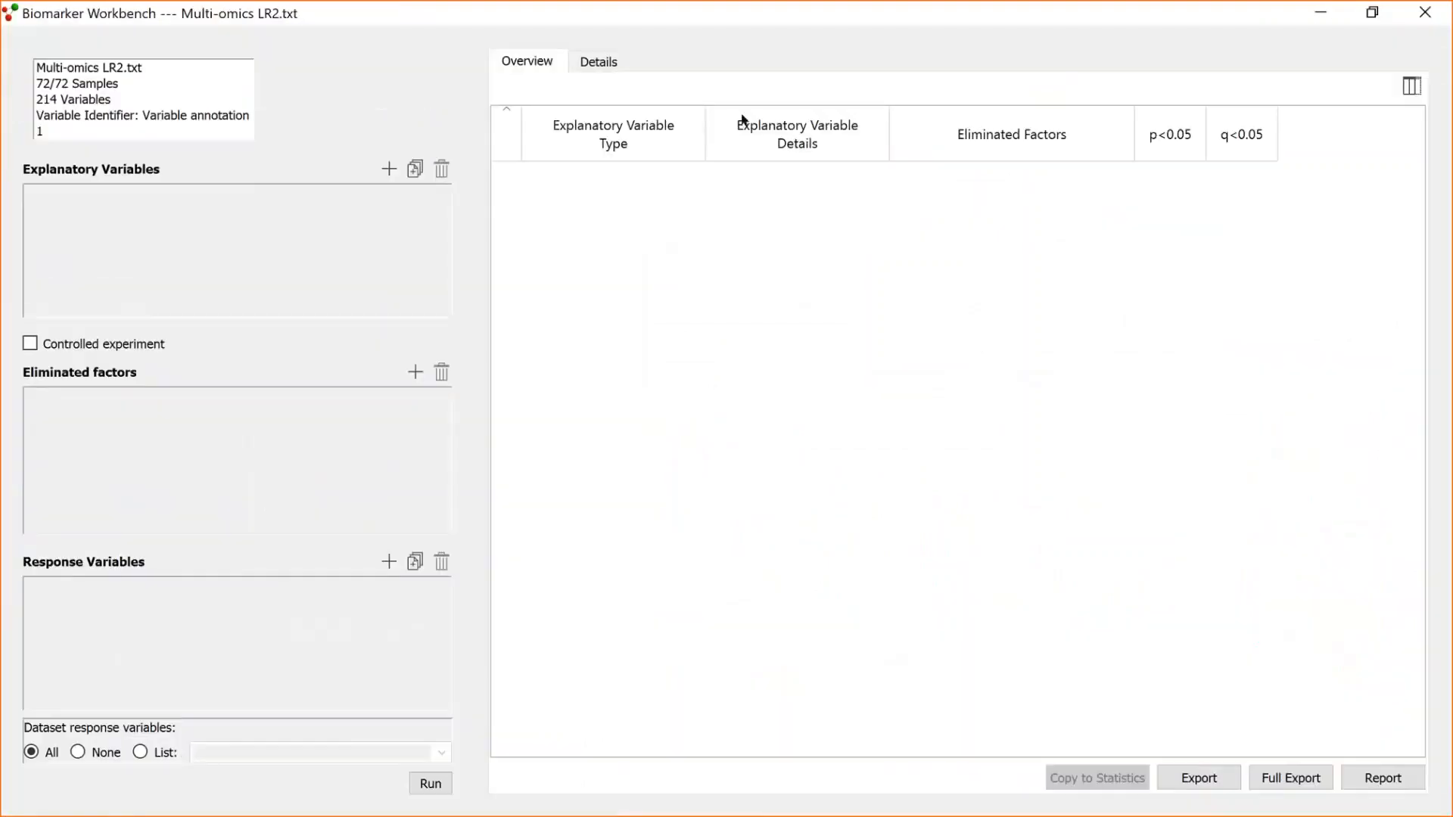
Add all available annotations as explanatory variables in the Biomarker Workbench and look through the resulting list.
click(415, 169)
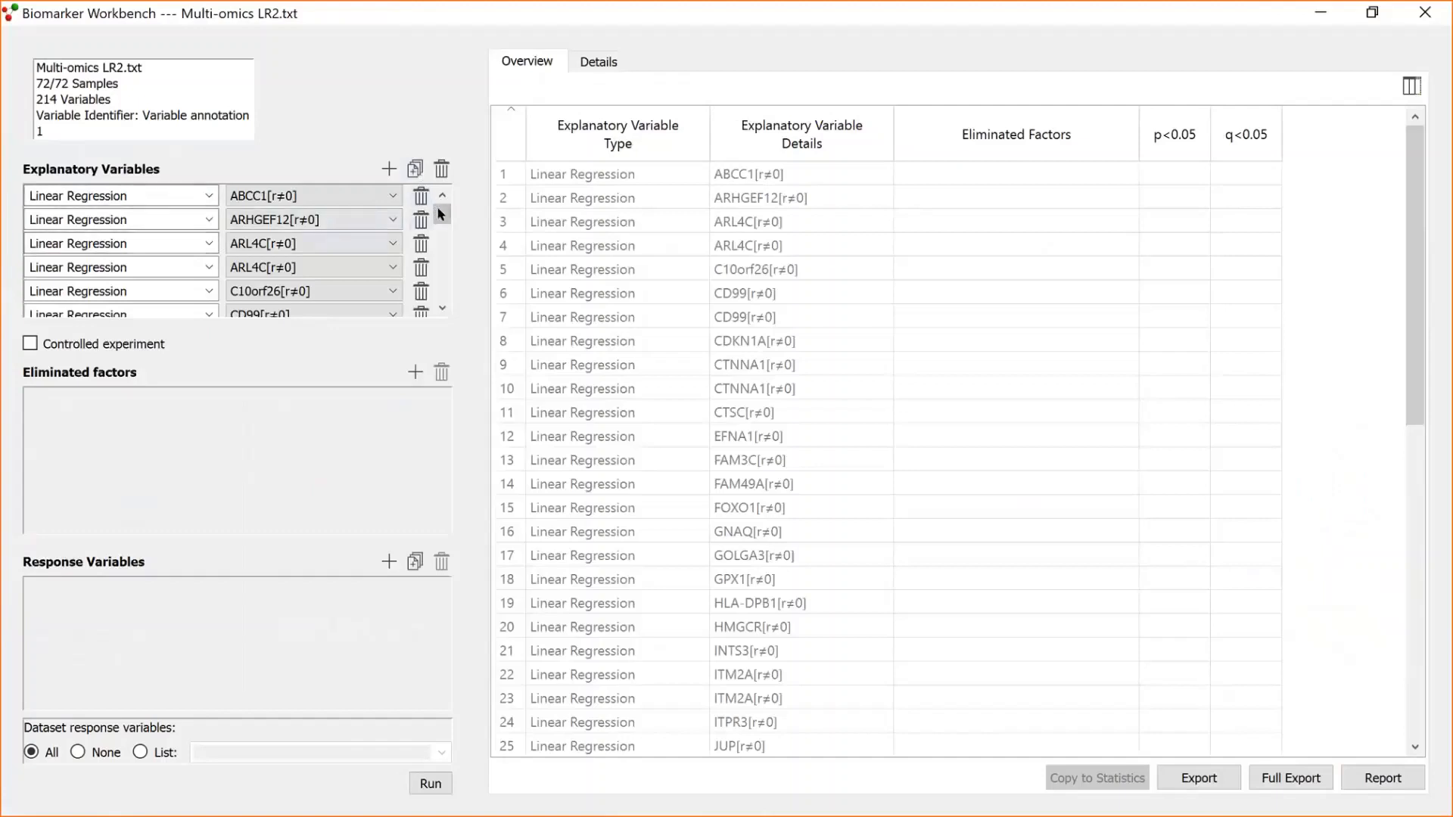
mouse_move(441, 214)
mouse_down()
mouse_move(439, 299)
mouse_move(442, 206)
mouse_up()
drag(440, 221, 443, 305)
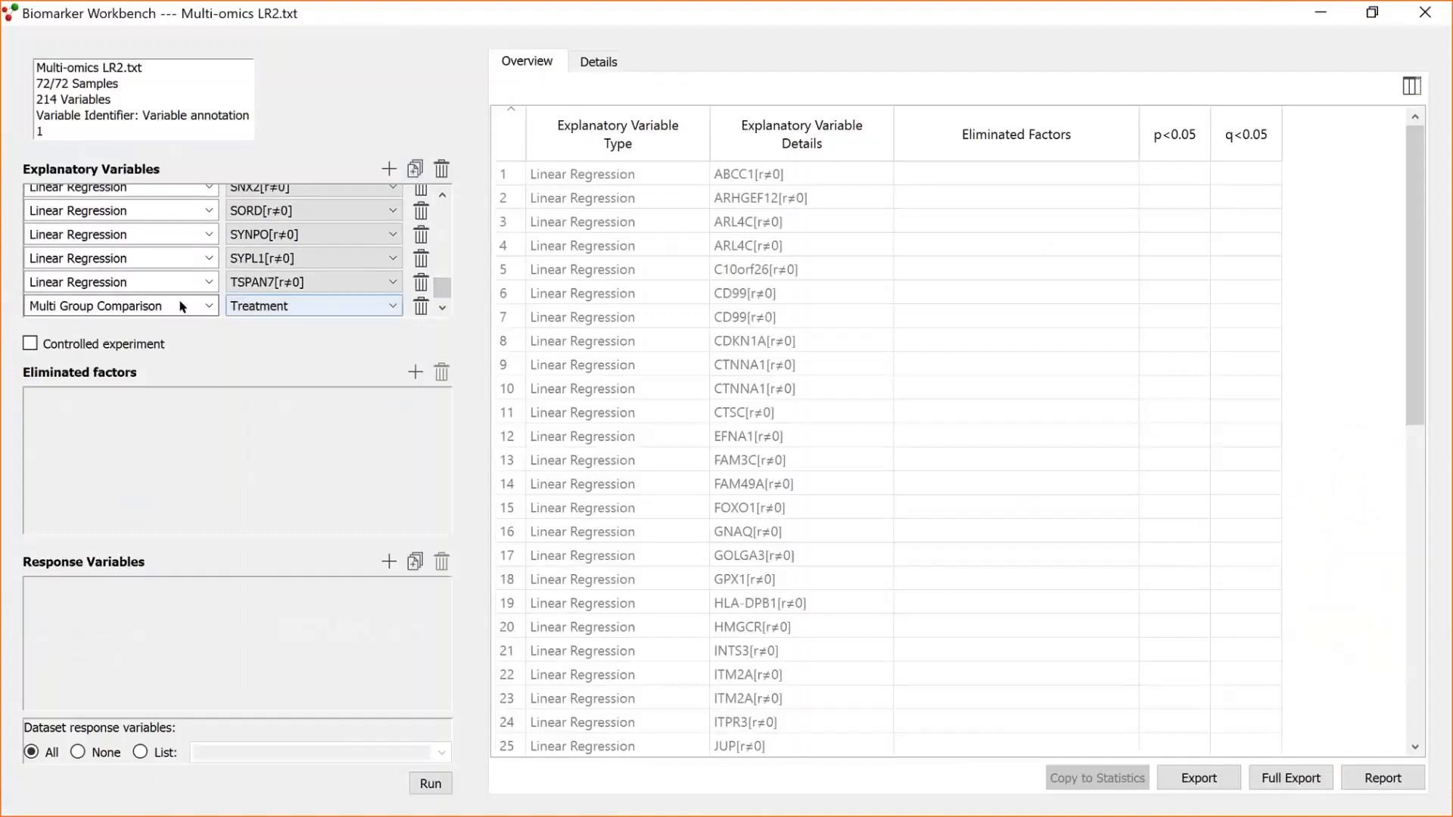
scroll(443, 286, up, 1)
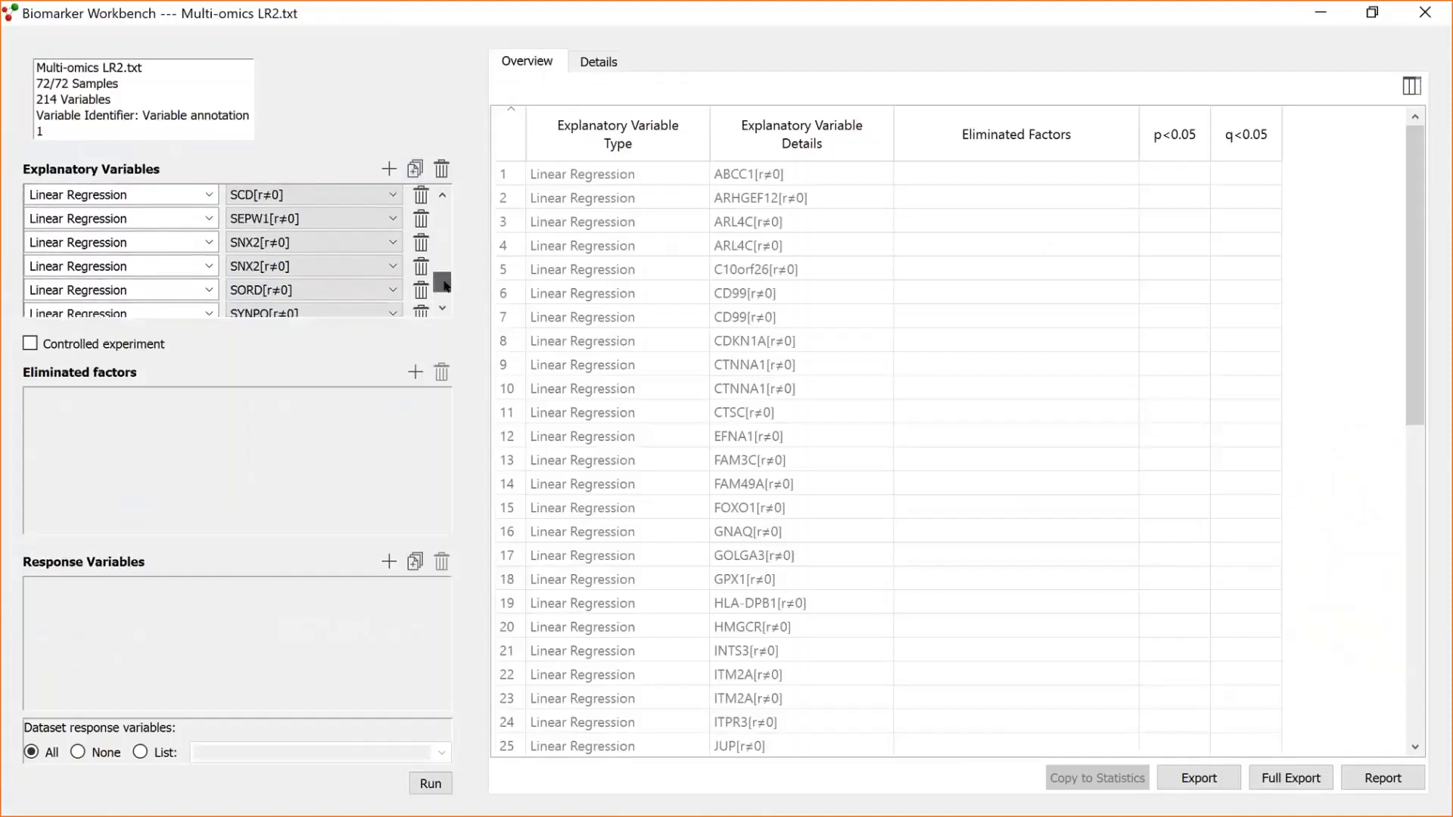
Run the Biomarker Workbench analysis for all explanatory variables against all dataset response variables and review the overview of significant variables.
drag(445, 285, 447, 160)
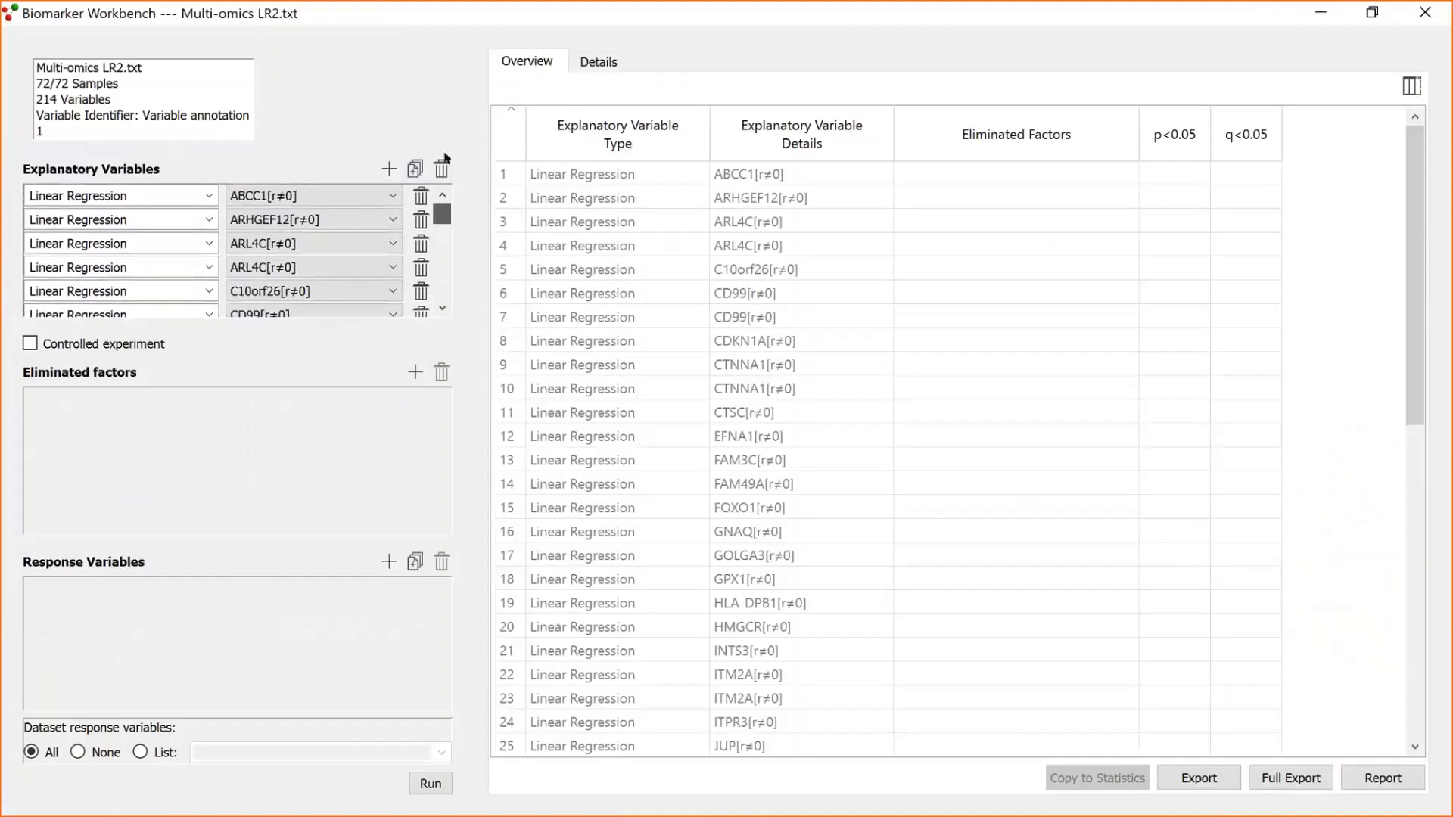
click(429, 785)
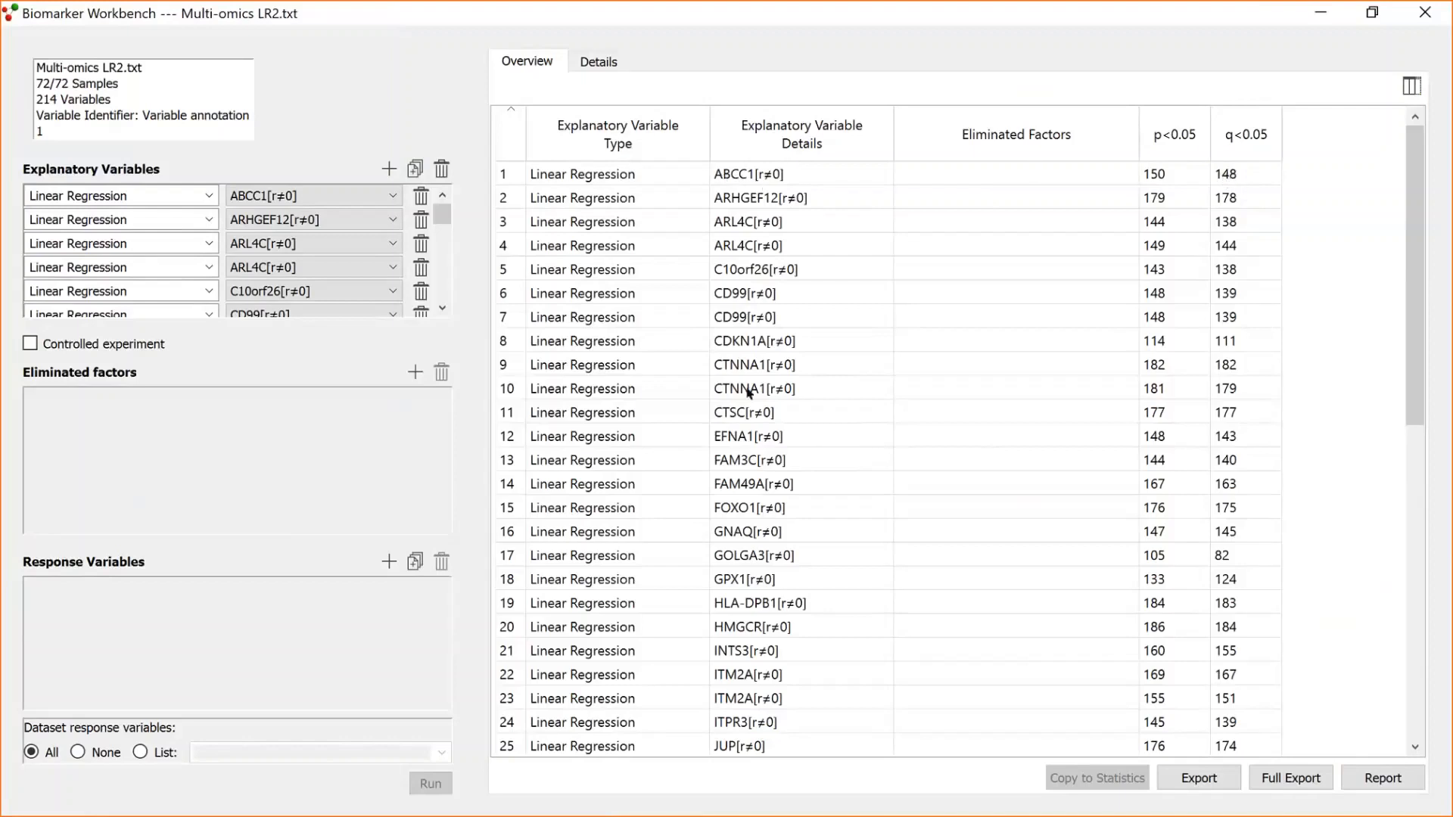
drag(1421, 337, 1426, 488)
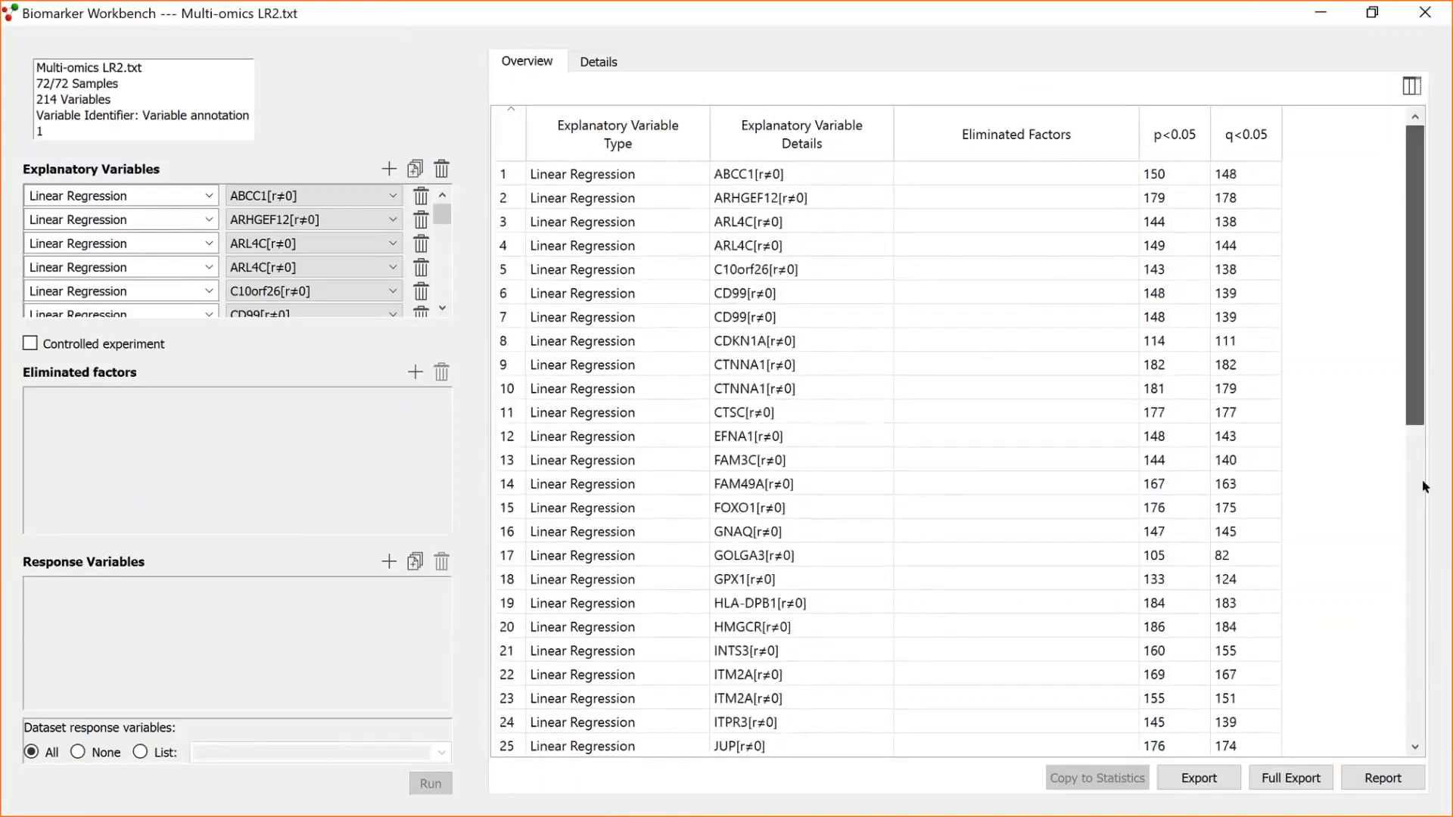
Show the detailed results and sort the table first by the Multi Group Treatment q-value and finally by the second TSPAN7 q-value.
click(607, 62)
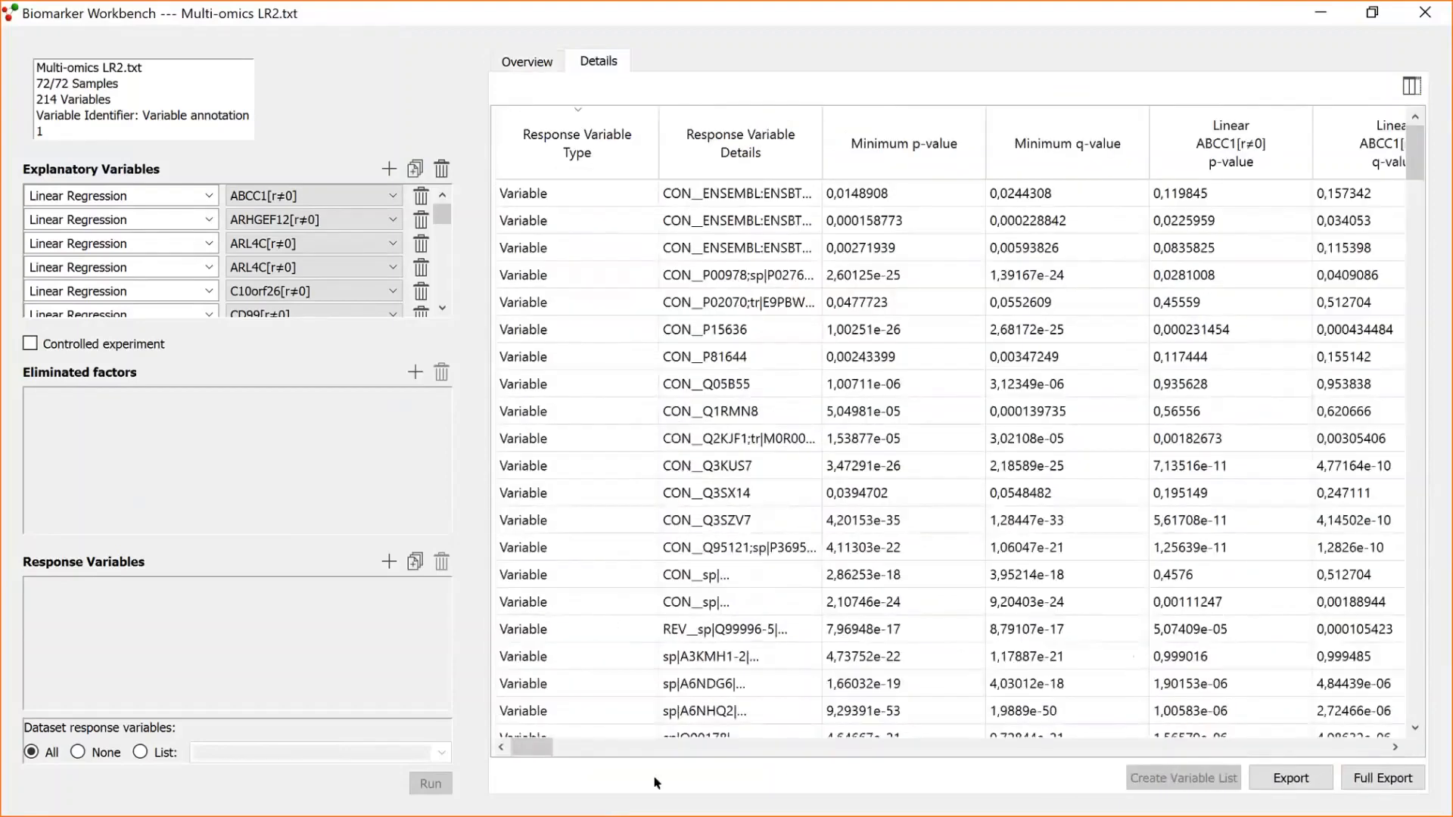
drag(542, 748, 1423, 728)
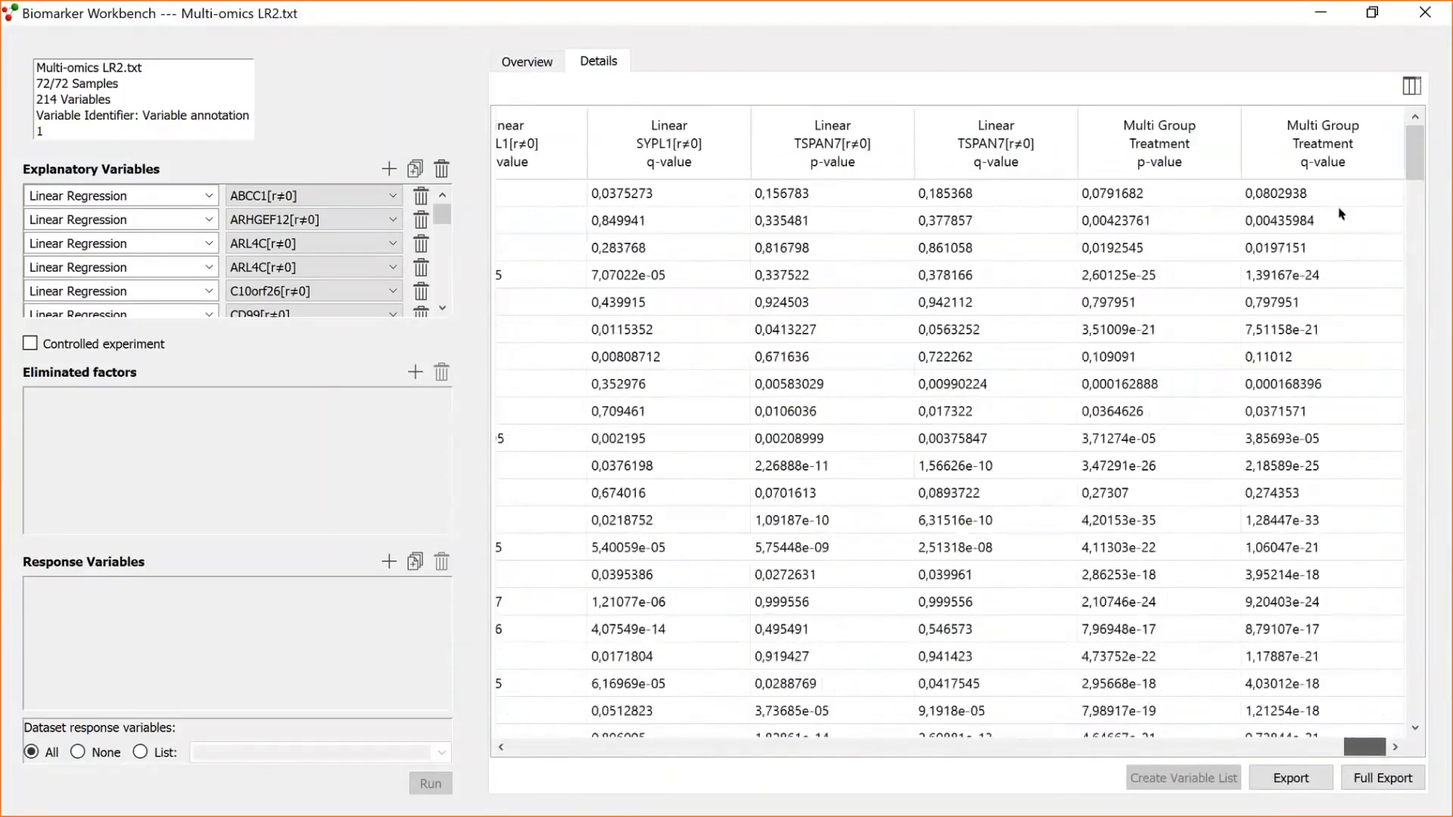
click(1313, 165)
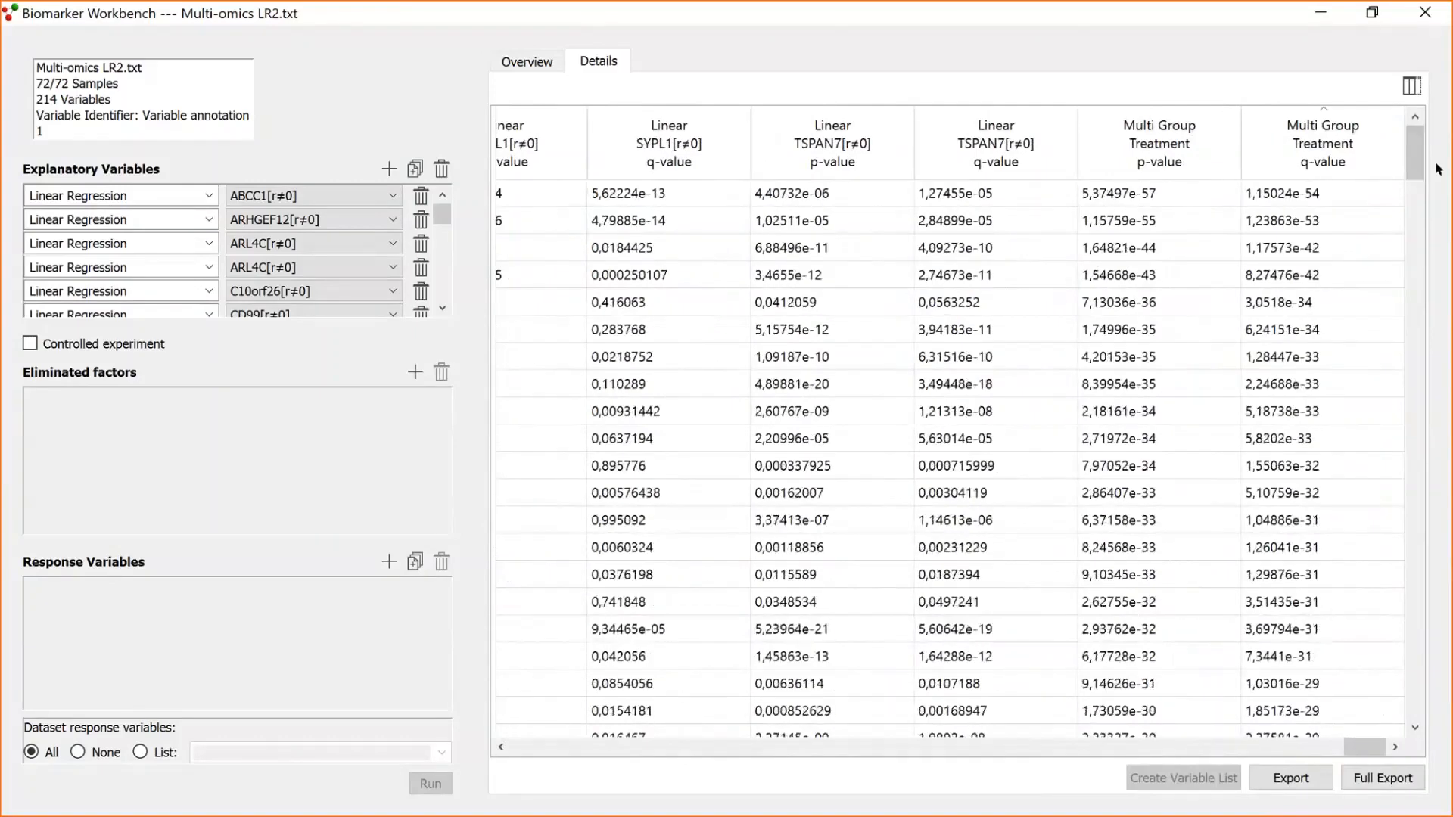
drag(1418, 155, 1259, 175)
click(1009, 149)
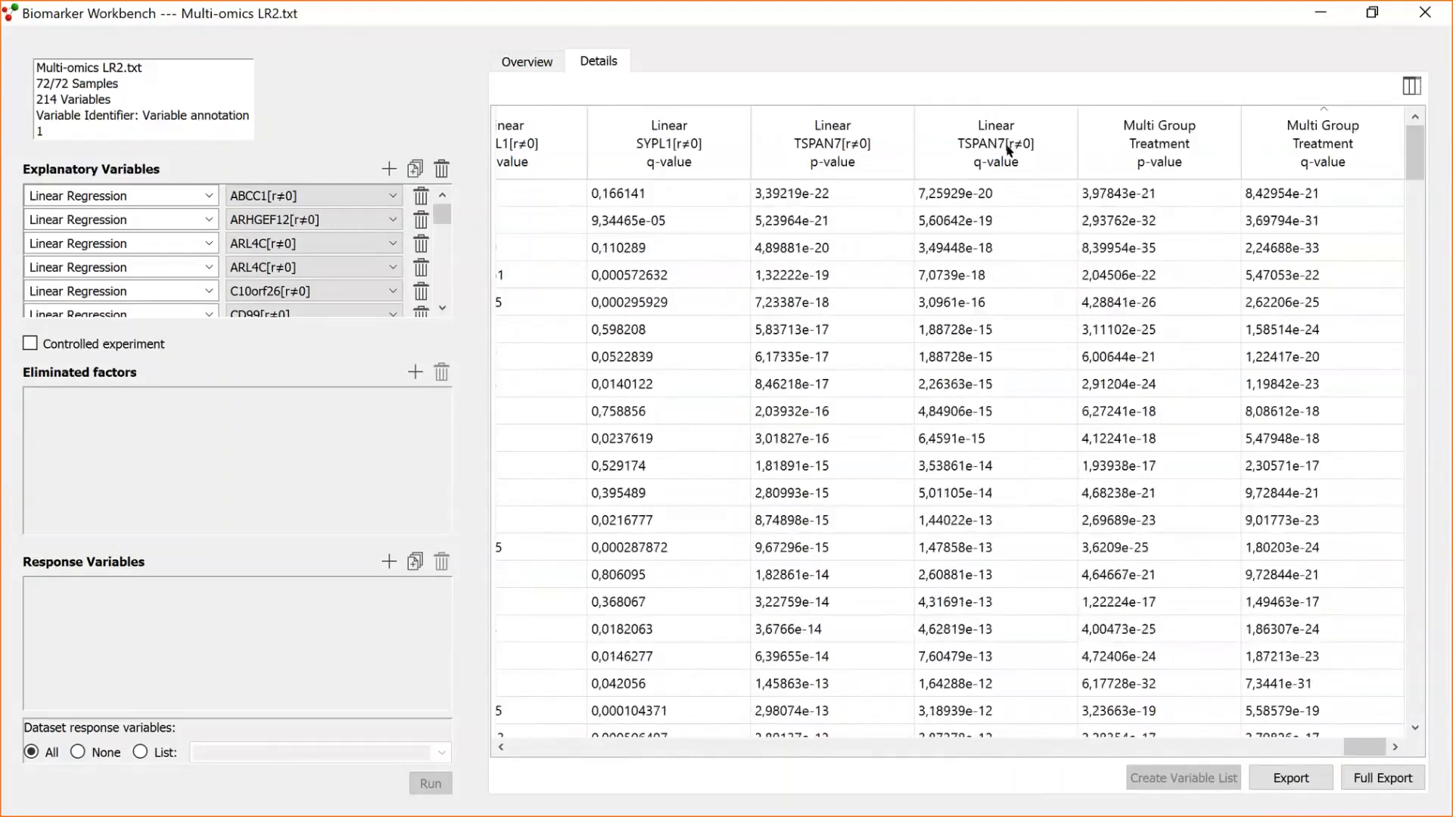
Hide the p-value, Minimum q-value and Minimum p-value columns in the detailed results table.
click(1409, 86)
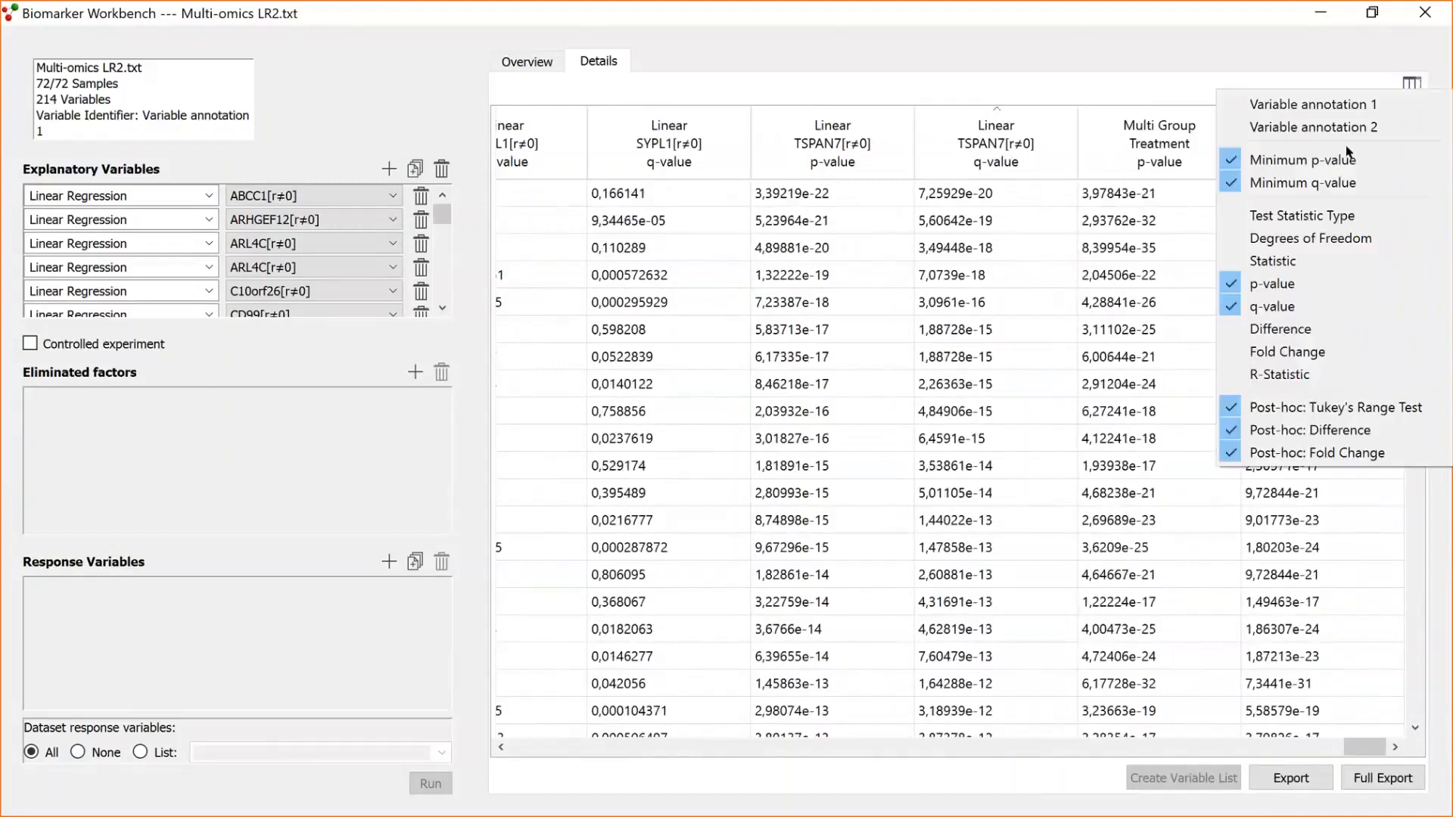
click(1228, 287)
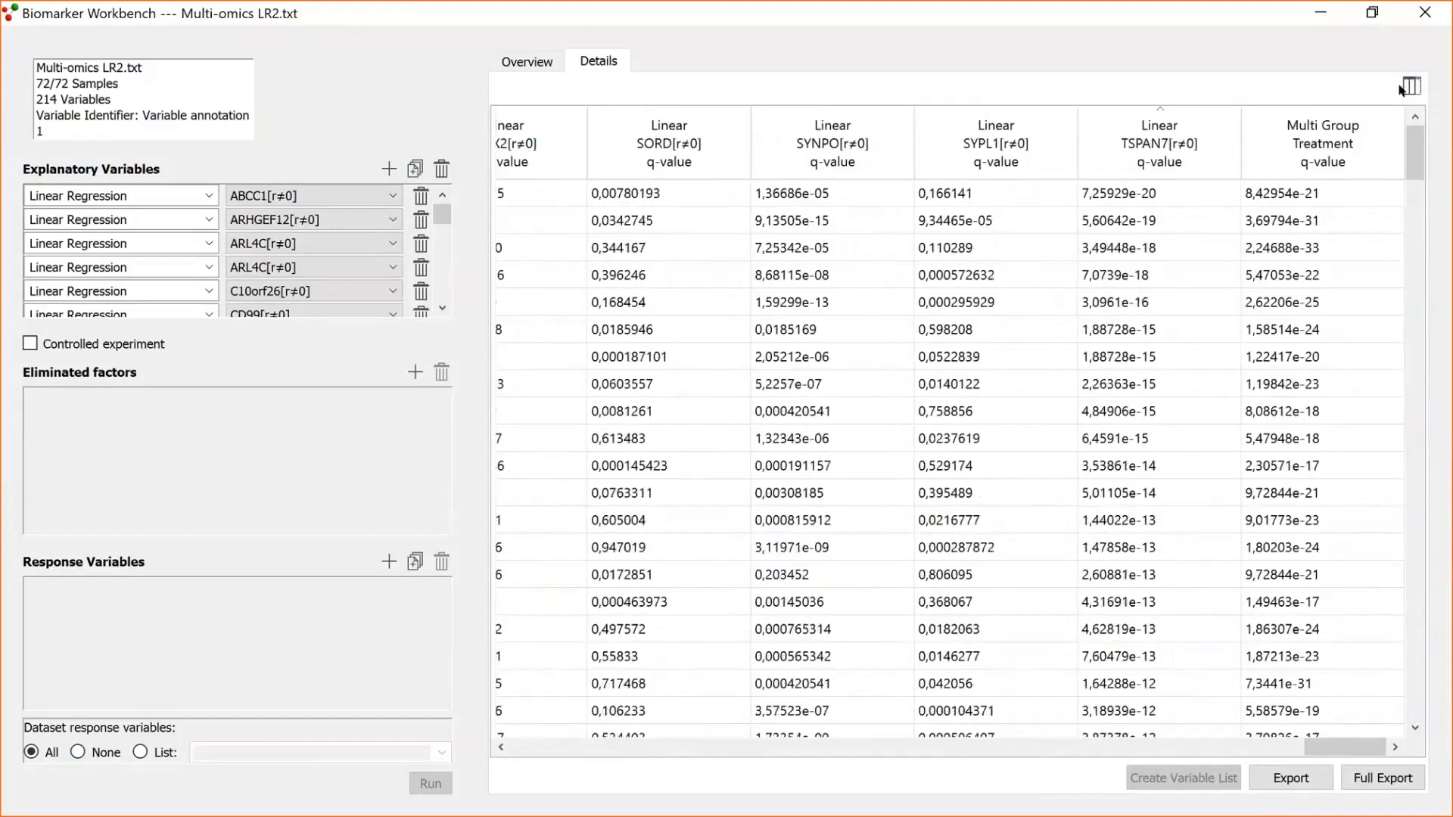
click(1411, 83)
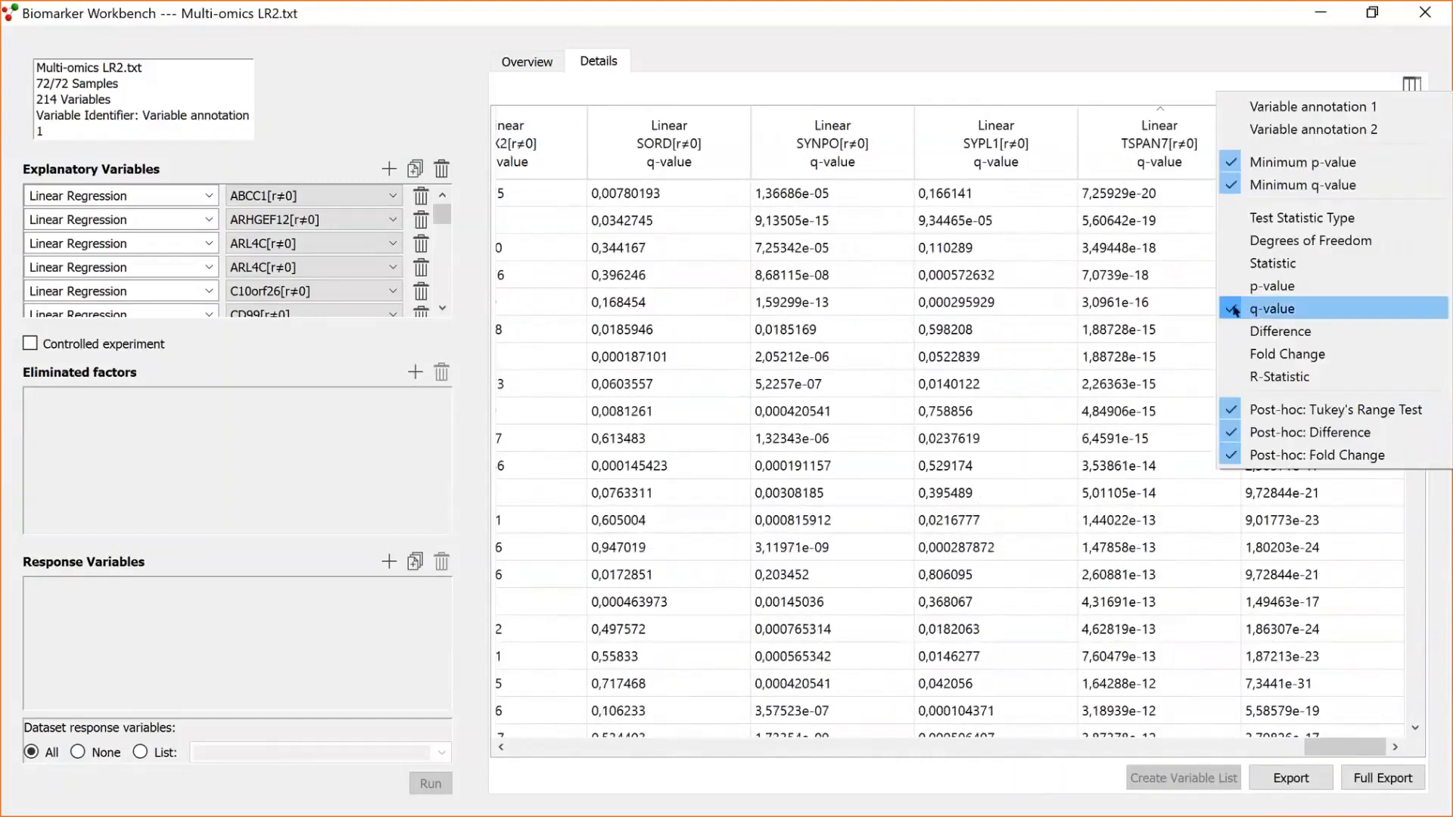
click(1323, 184)
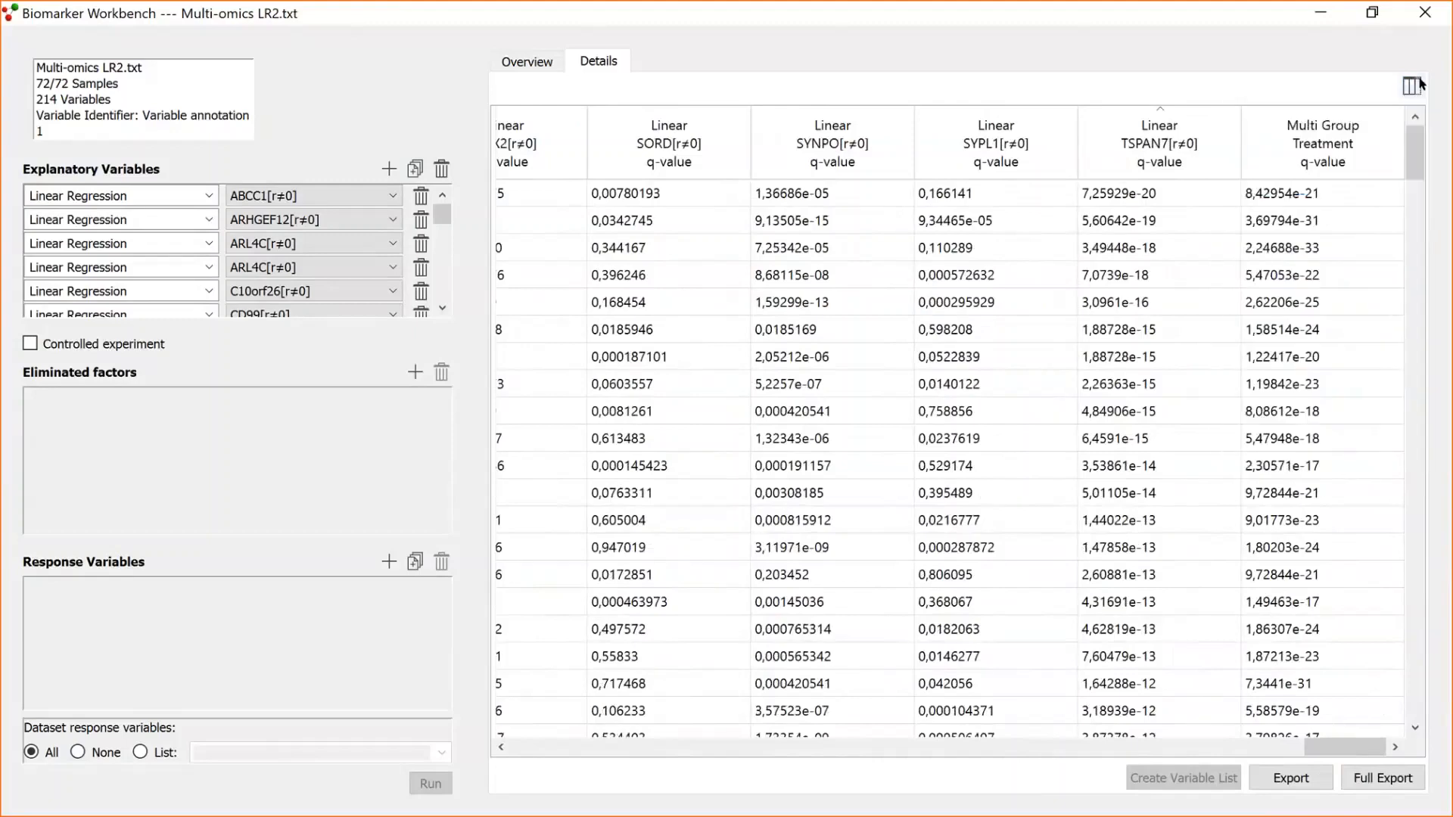
click(1411, 83)
click(1239, 153)
Keep the detailed results in ascending order of TSPAN7 q-value and select the first 38 rows, those with the lowest q-values.
click(1193, 151)
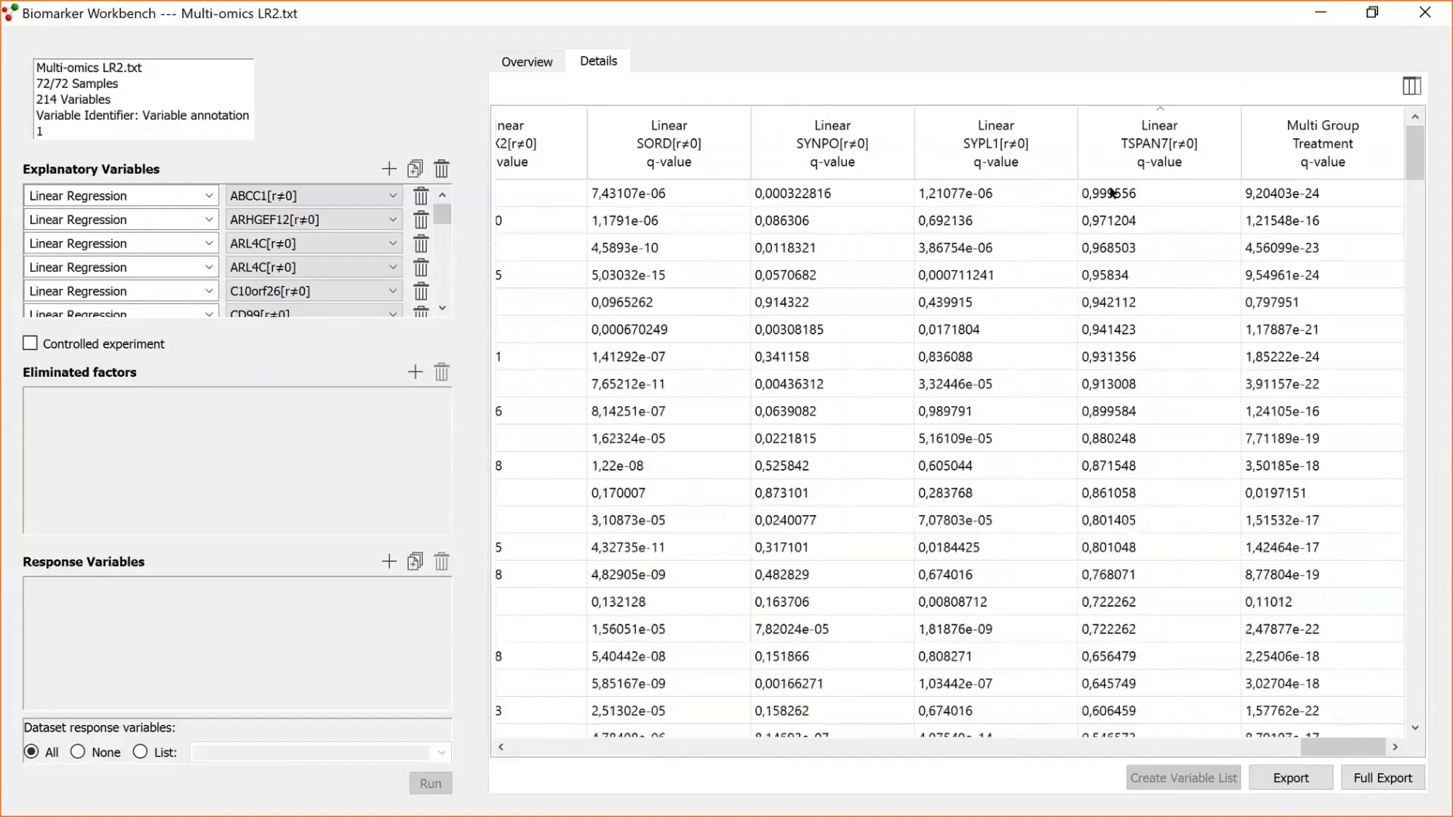
click(1189, 155)
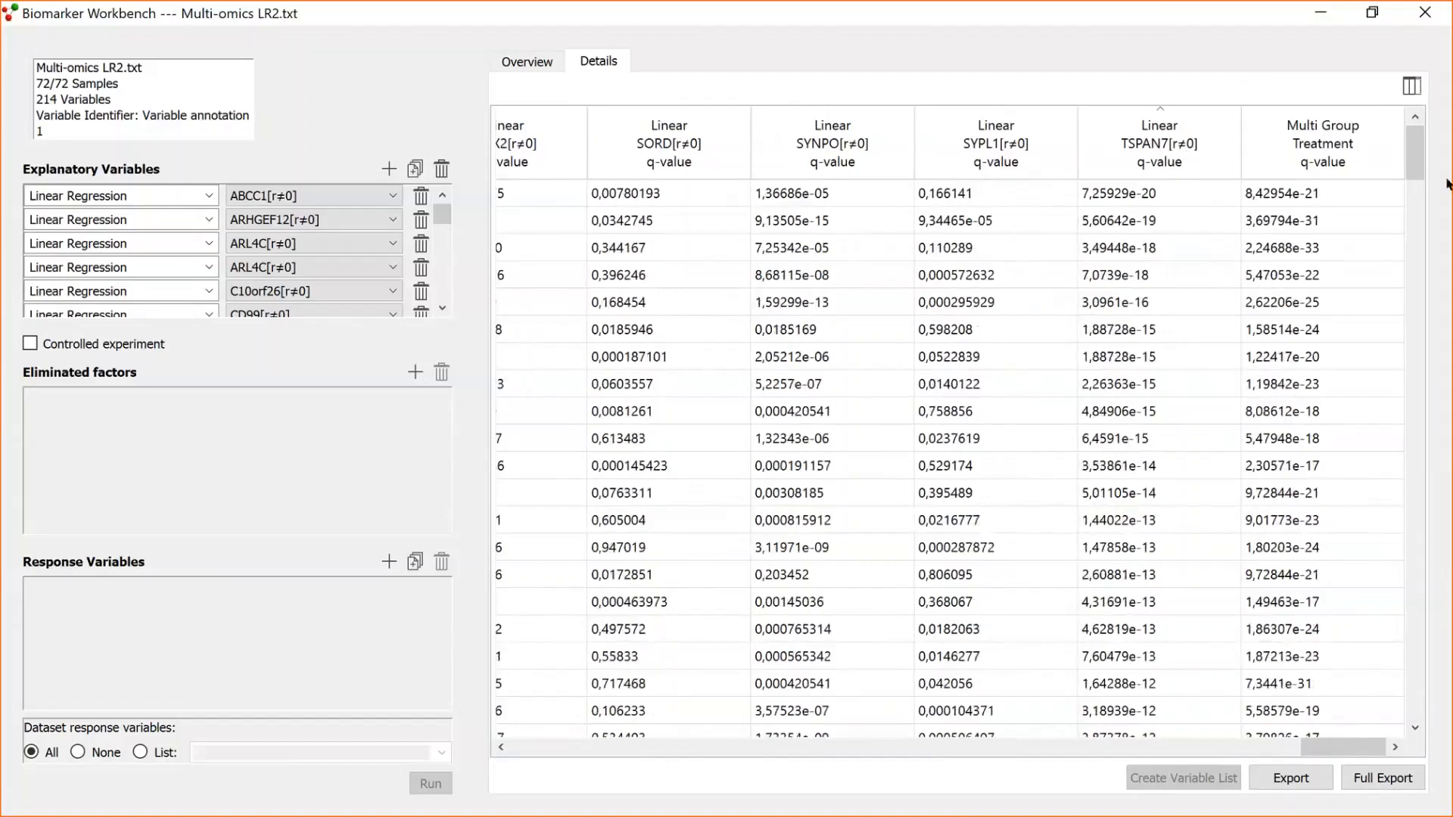
mouse_move(1421, 160)
mouse_down()
mouse_move(1420, 519)
mouse_move(1421, 438)
mouse_move(1442, 386)
mouse_move(1423, 156)
mouse_up()
click(1132, 198)
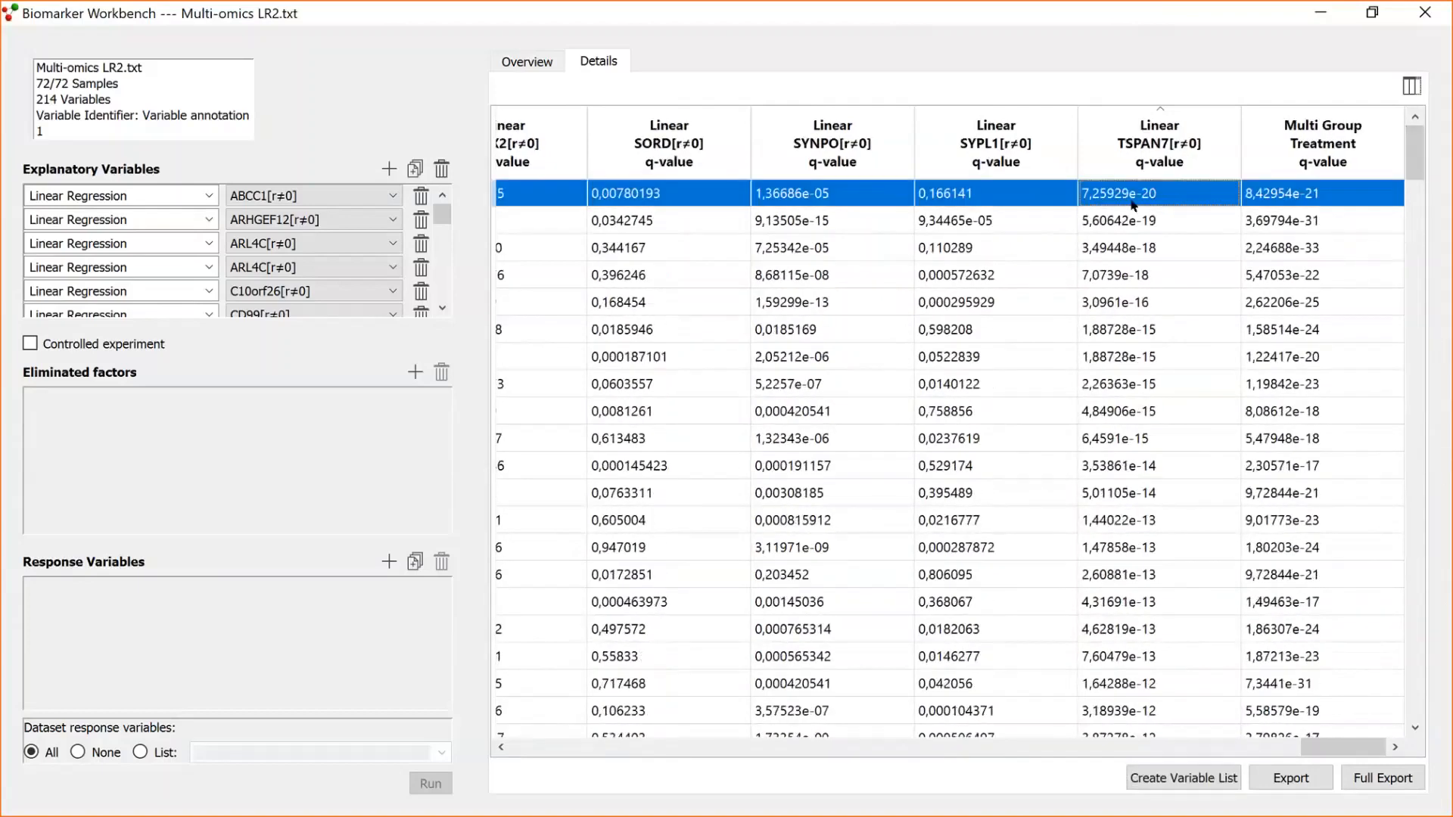
key(shift+Down)
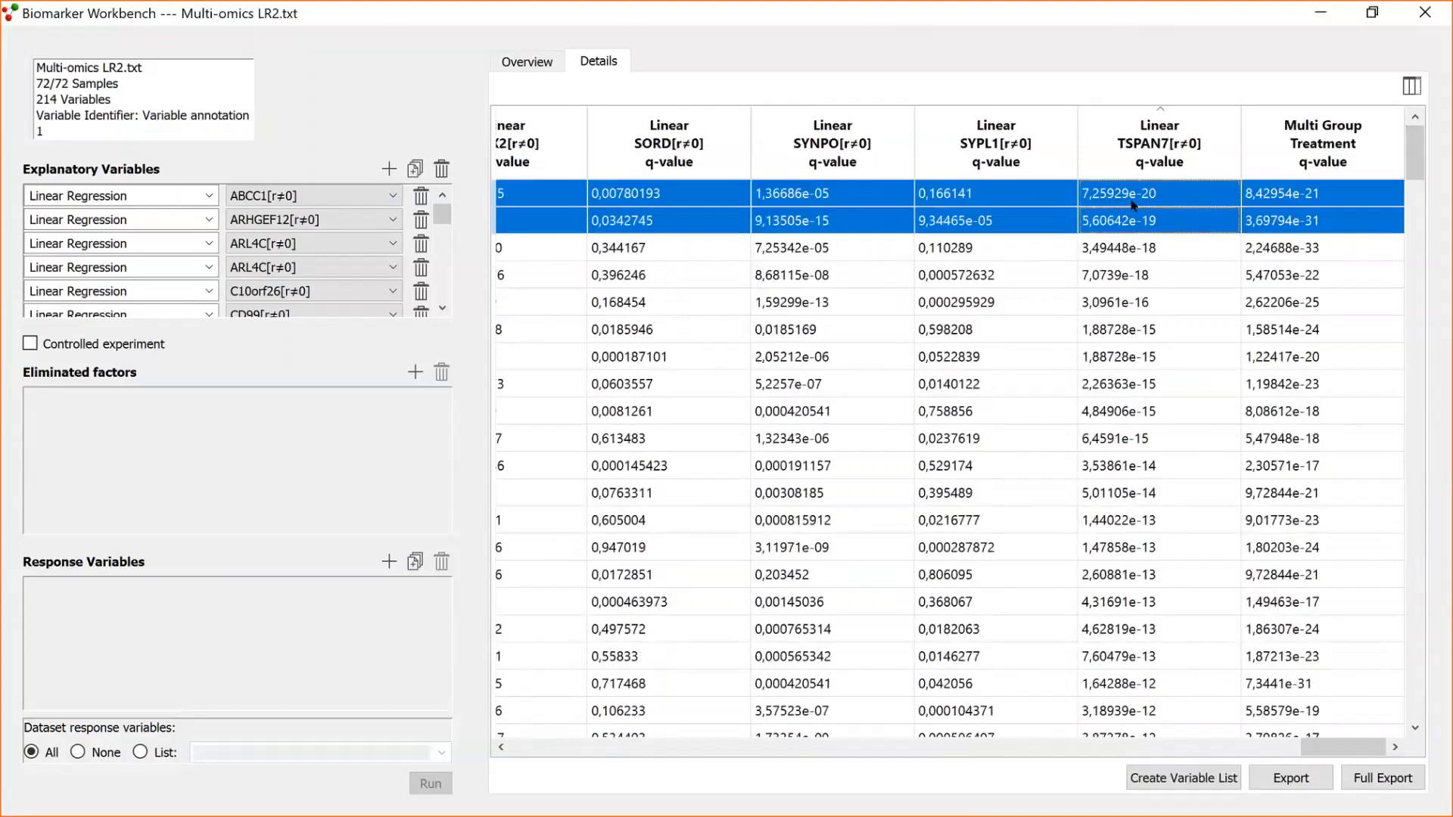
key(shift+Down)
key(shift+Down)
key(shift+Down)
key(shift+Down)
key(shift+Down)
key(shift+Down)
key(shift+Down)
key(shift+Down)
key(shift+Down)
key(shift+Down)
key(shift+Down)
key(shift+Down)
key(shift+Down)
key(shift+Down)
key(shift+Down)
key(shift+Down)
key(shift+Down)
key(shift+Down)
key(shift+Down)
key(shift+Down)
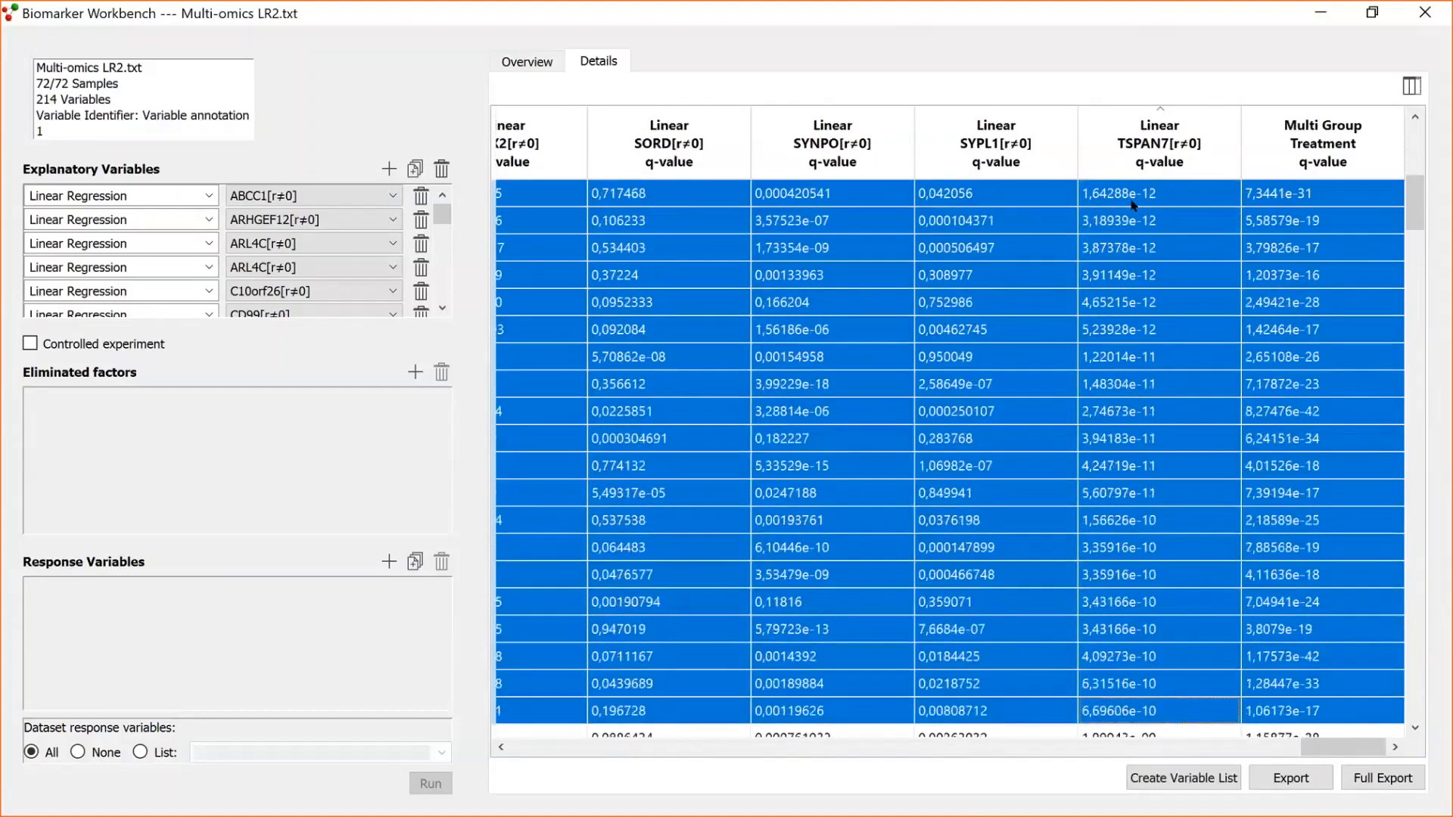
Create a variable list named TSPAN from the selected rows and locate it among the variable lists in the main window.
click(1215, 778)
click(663, 415)
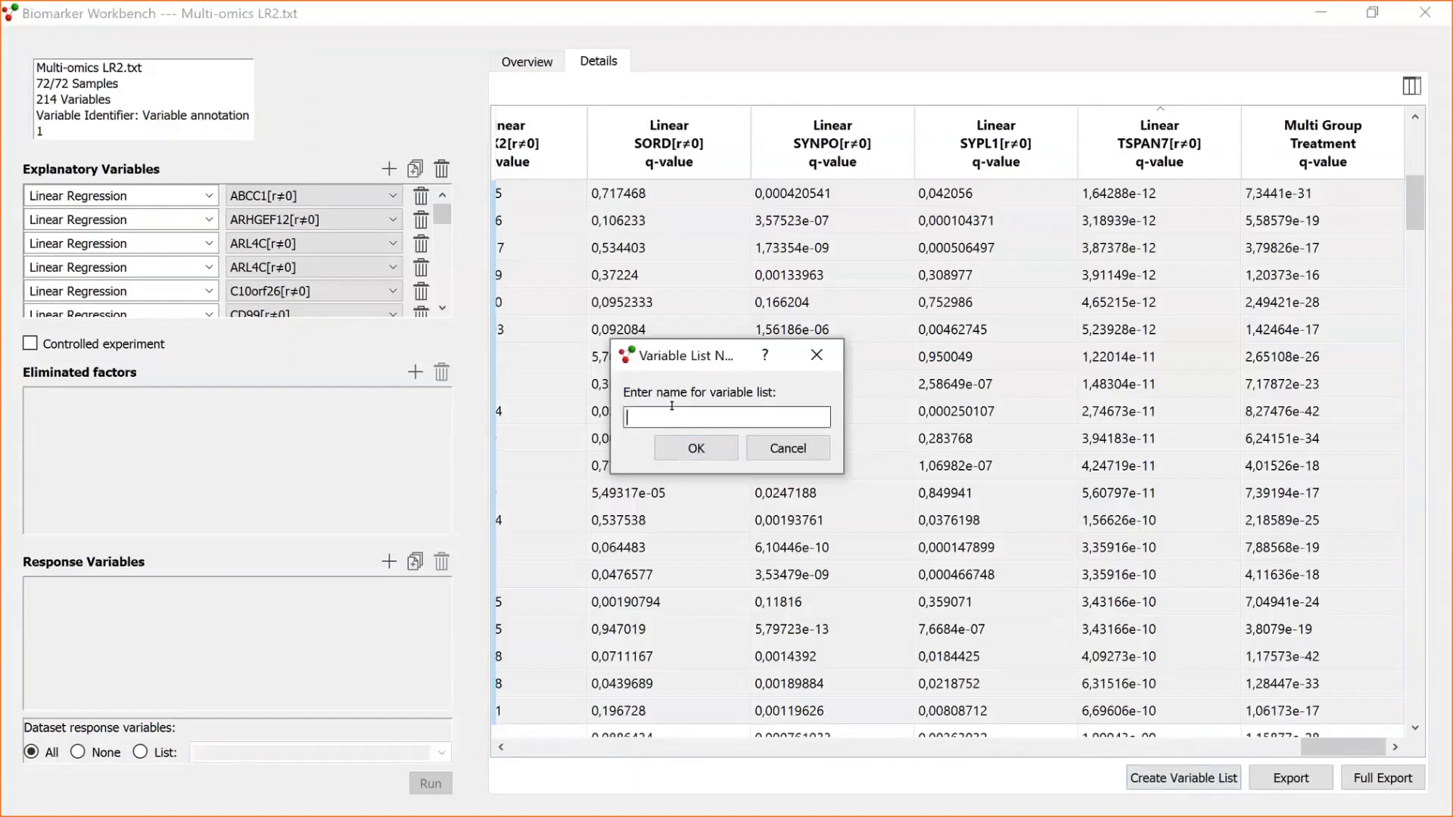
text(TSPAN)
click(694, 449)
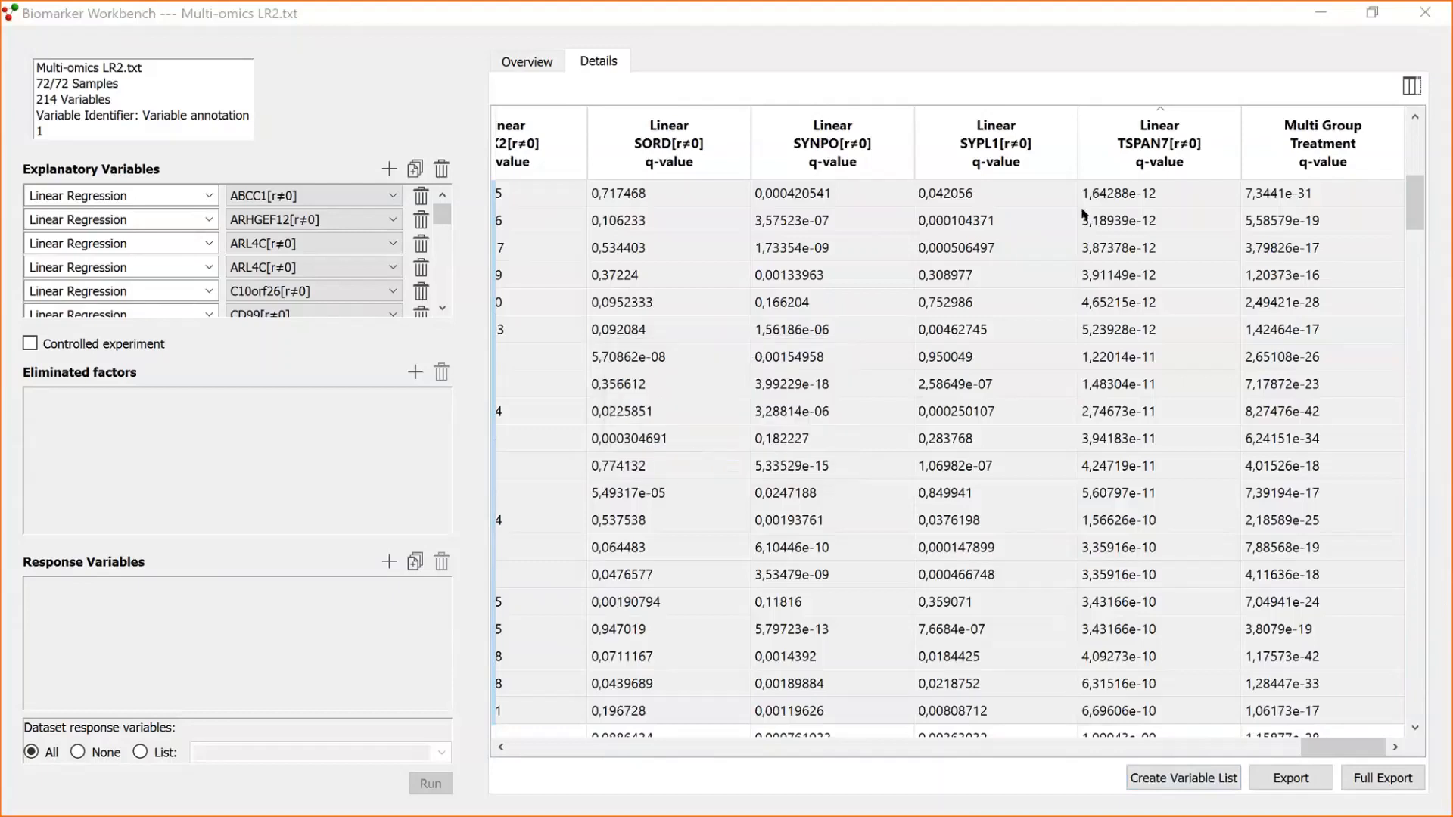
click(1315, 13)
scroll(406, 351, down, 3)
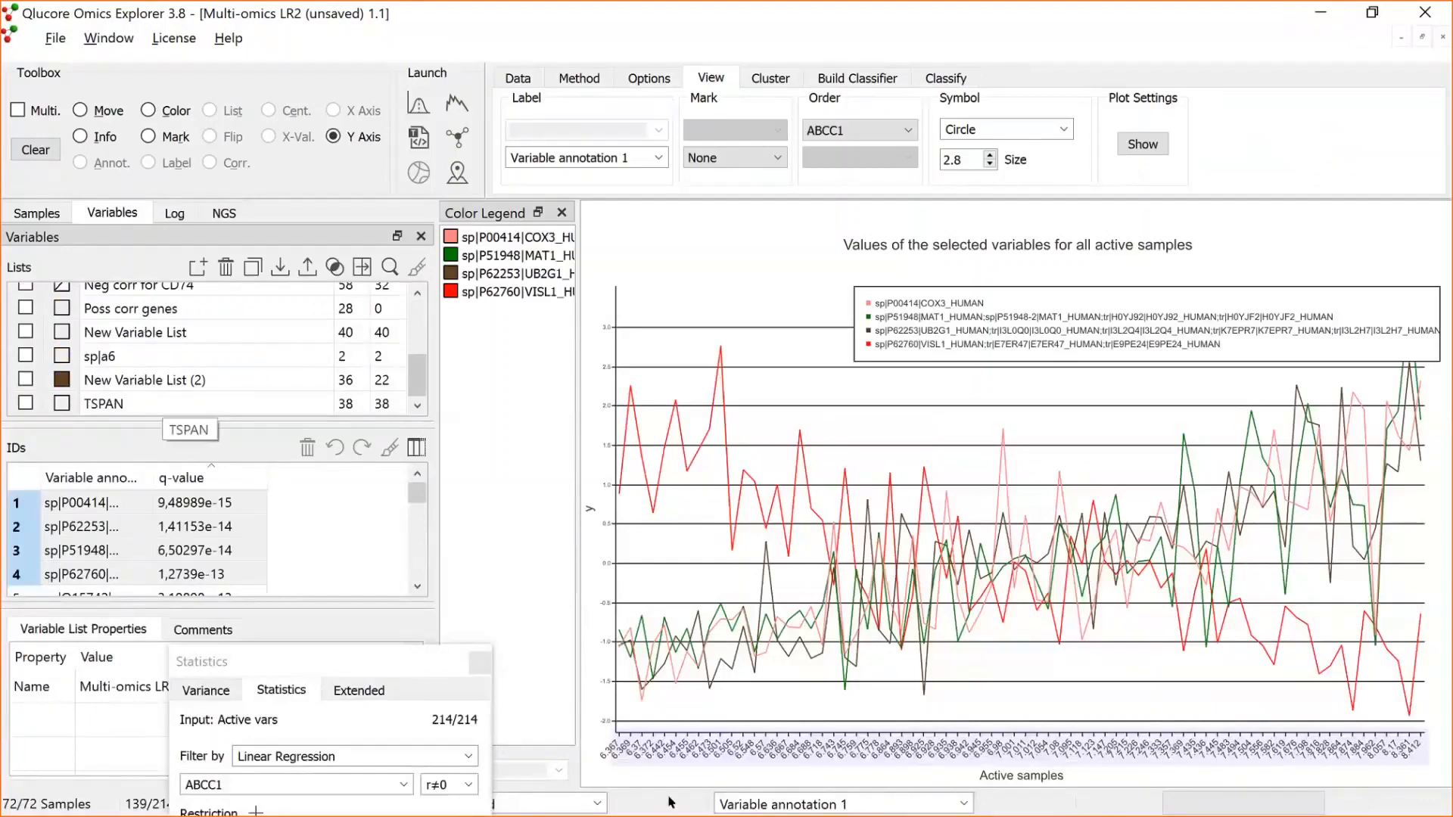
key(alt+Tab)
key(alt+Tab)
key(alt+Tab)
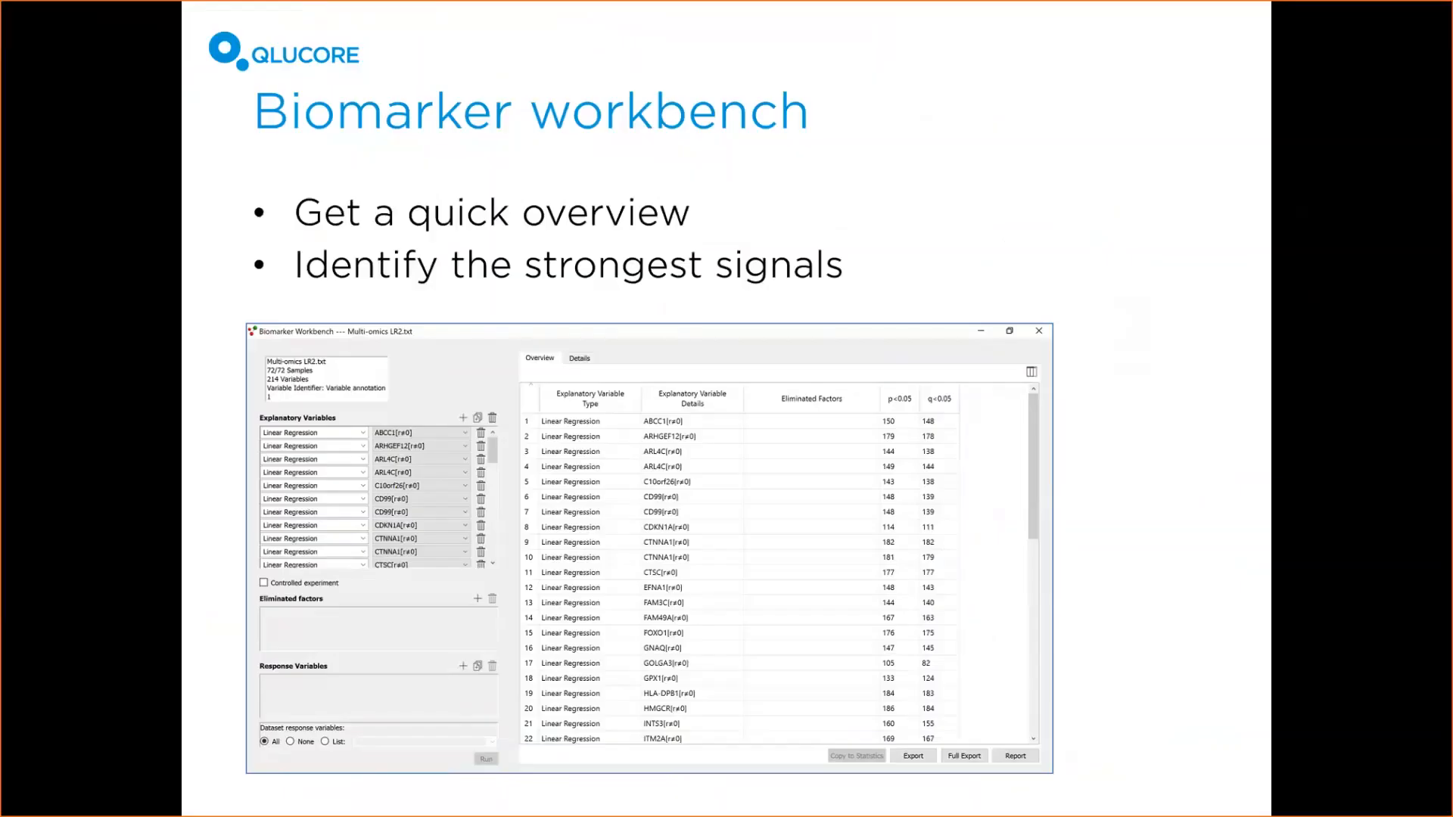
key(Right)
key(Left)
key(Right)
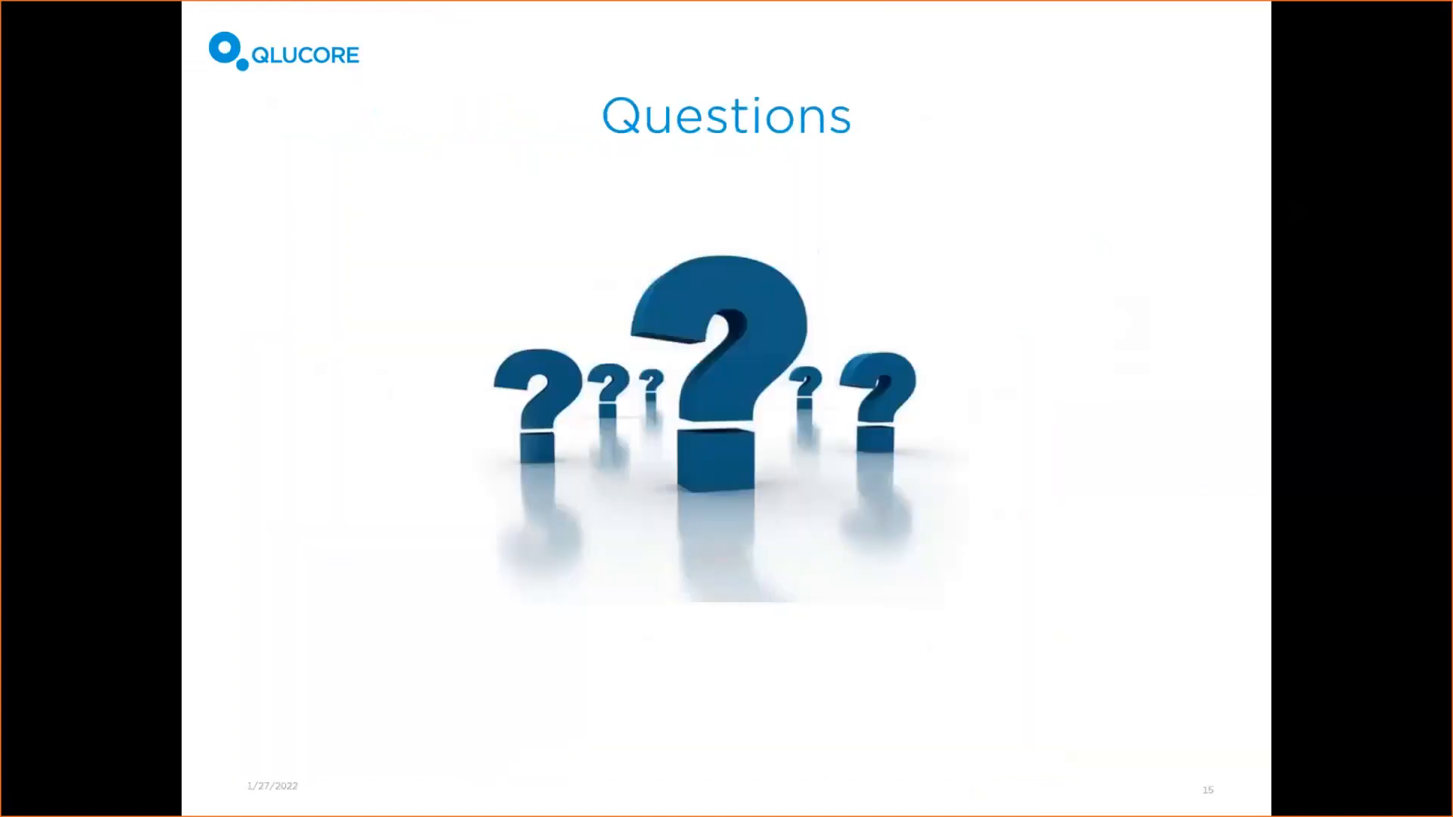